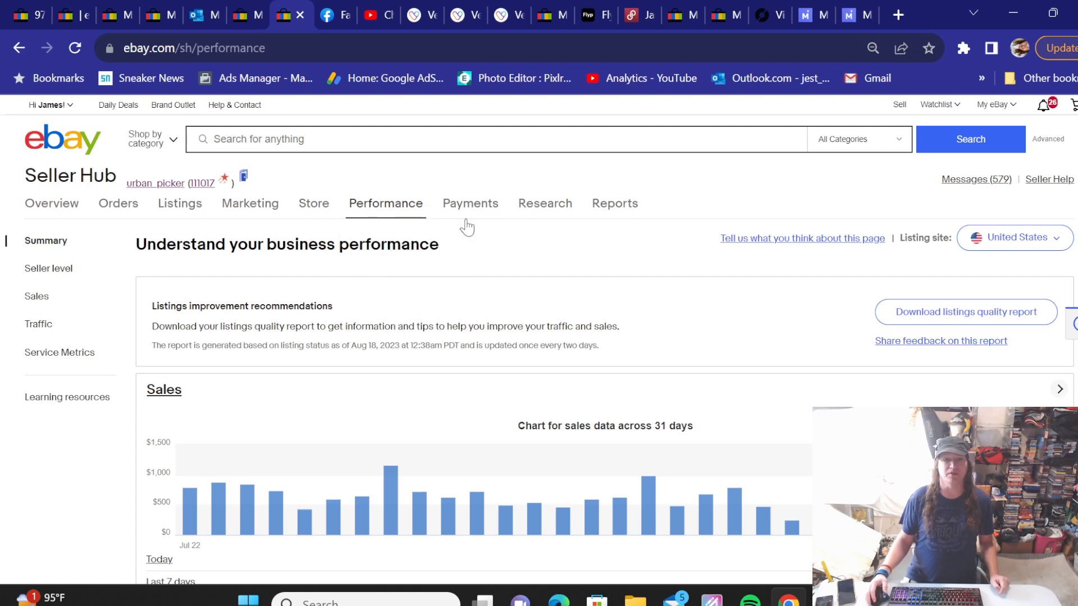
Step: Examine the 31-day sales chart and the sales figures by period on the Performance summary page
scroll(645, 247, "down", 2)
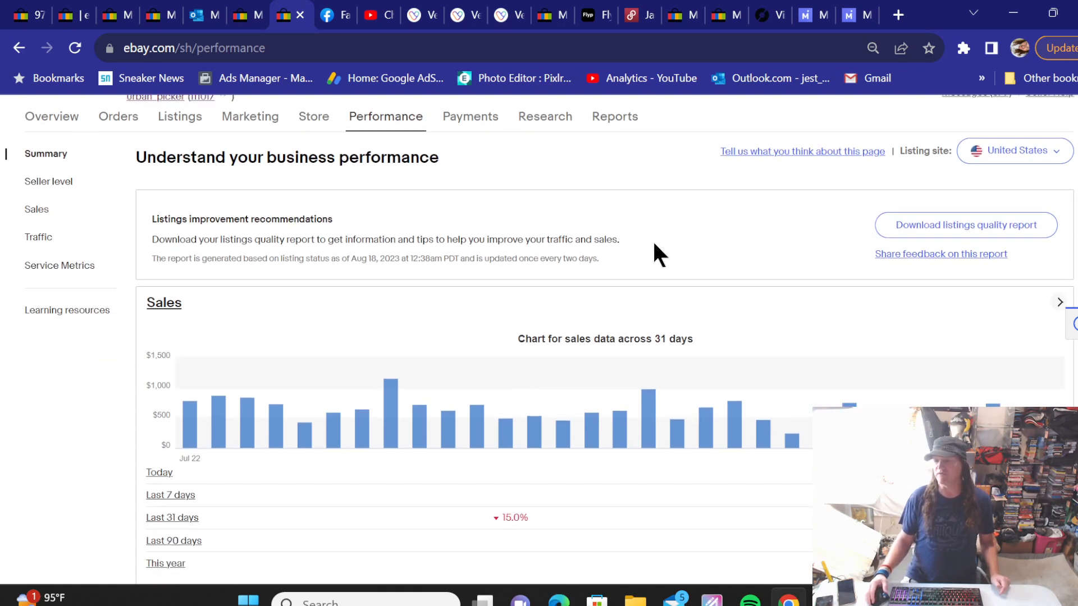
scroll(653, 233, "down", 4)
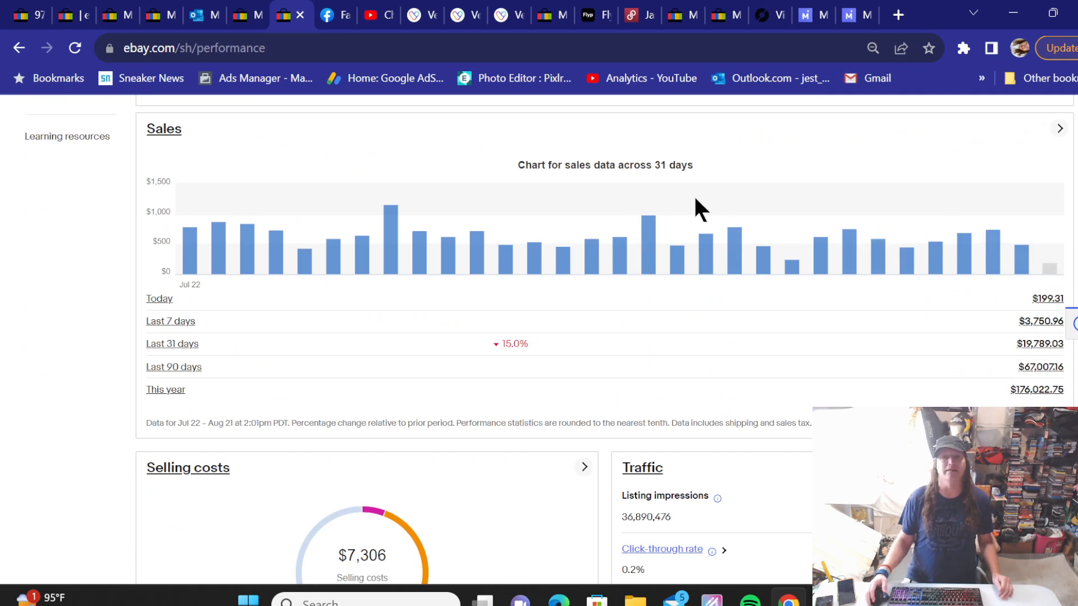
scroll(636, 205, "up", 4)
scroll(636, 206, "down", 4)
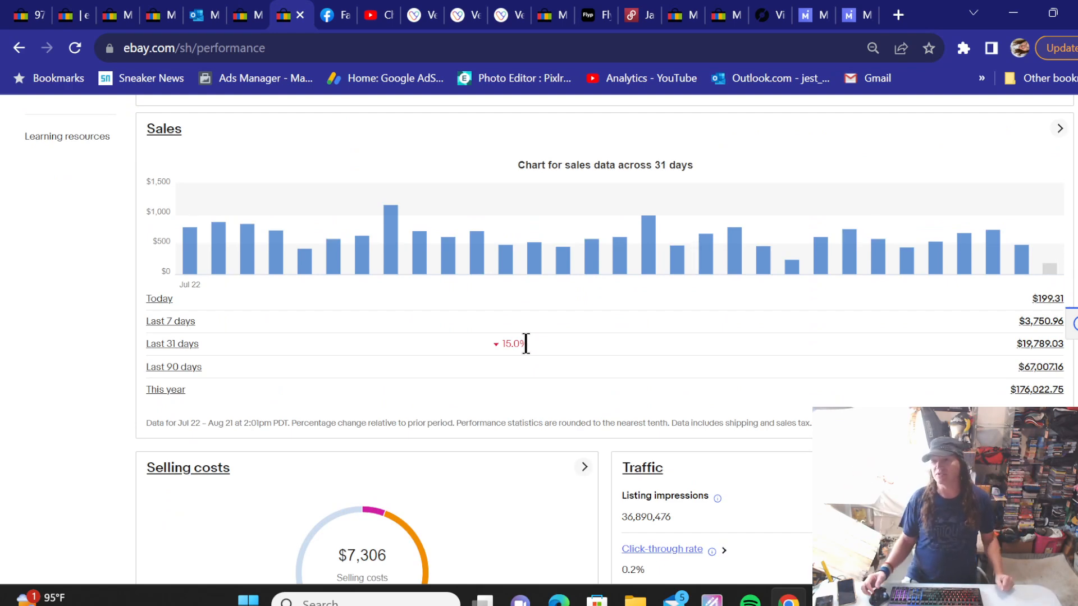
scroll(526, 325, "up", 5)
Step: Open the Seller Hub overview and examine its promotional offers, daily sales chart and seller level details
left_click(44, 214)
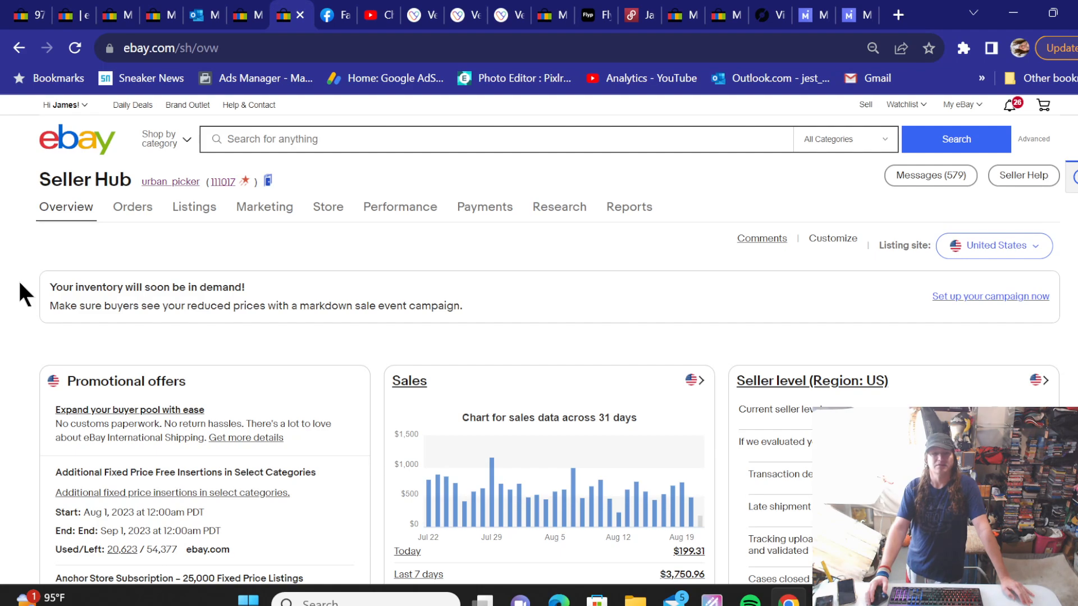
scroll(19, 278, "down", 2)
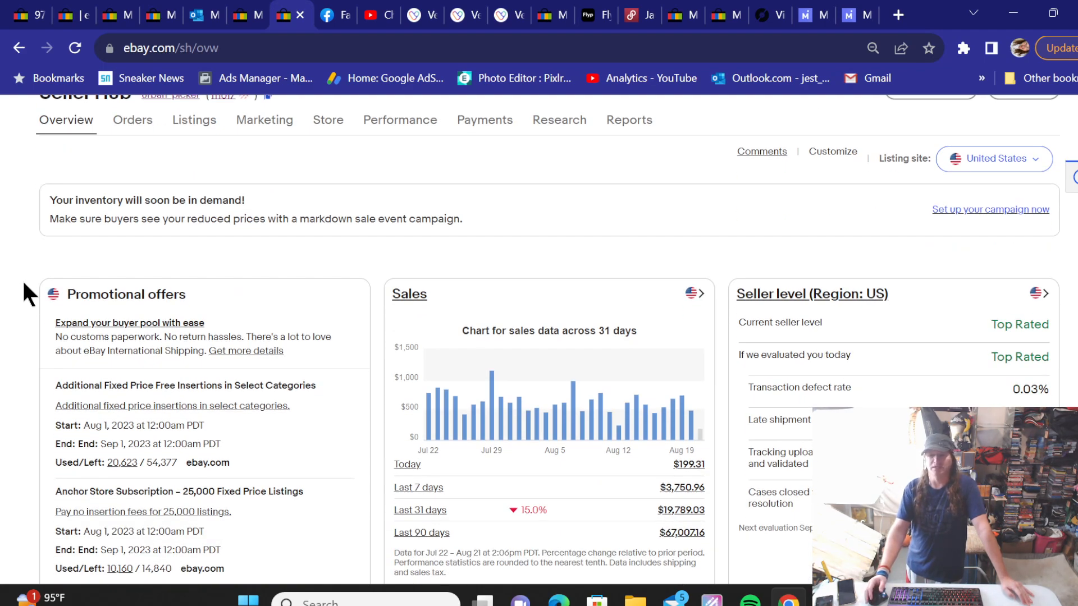
scroll(22, 278, "up", 2)
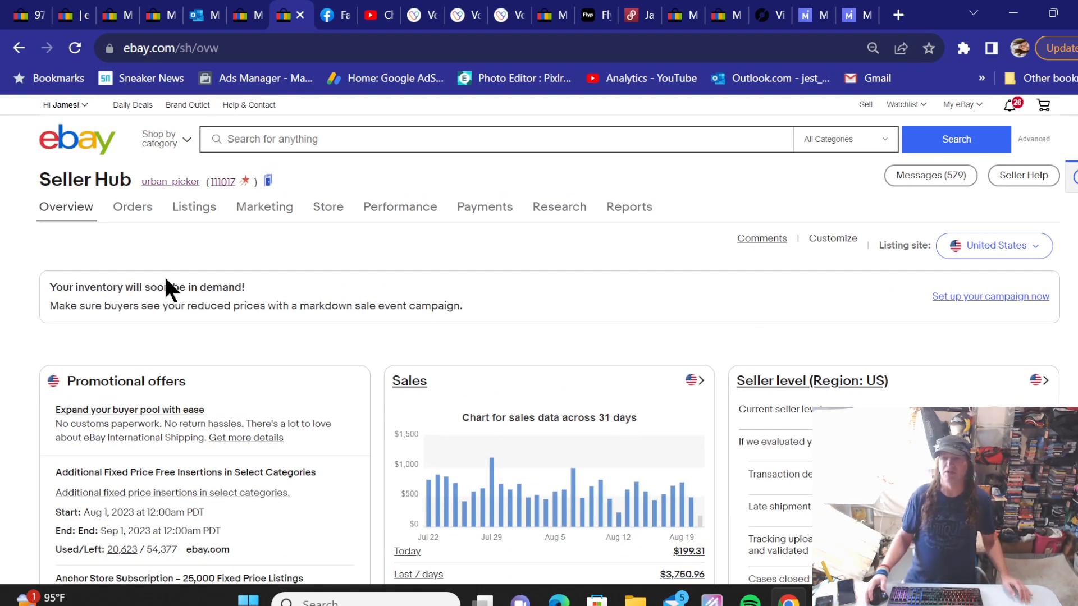
scroll(409, 262, "down", 5)
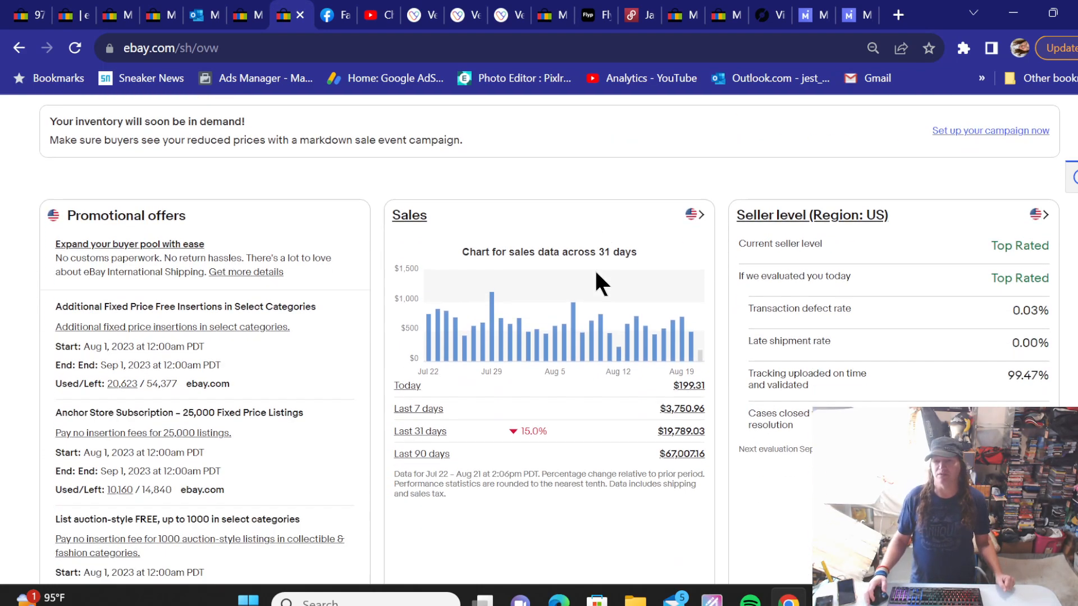
scroll(605, 282, "down", 2)
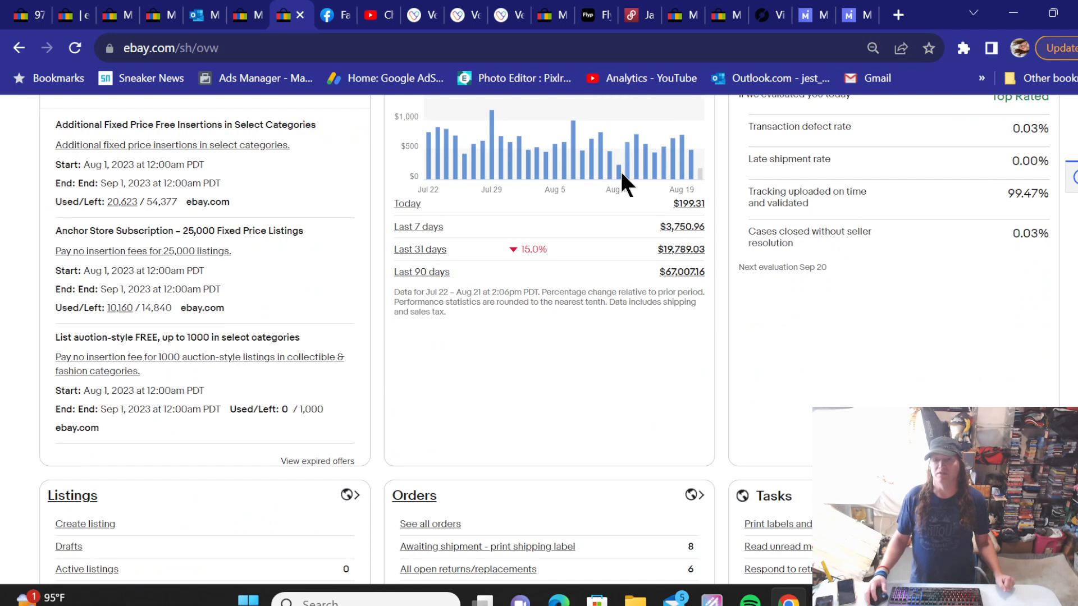
scroll(621, 181, "up", 1)
mouse_move(619, 257)
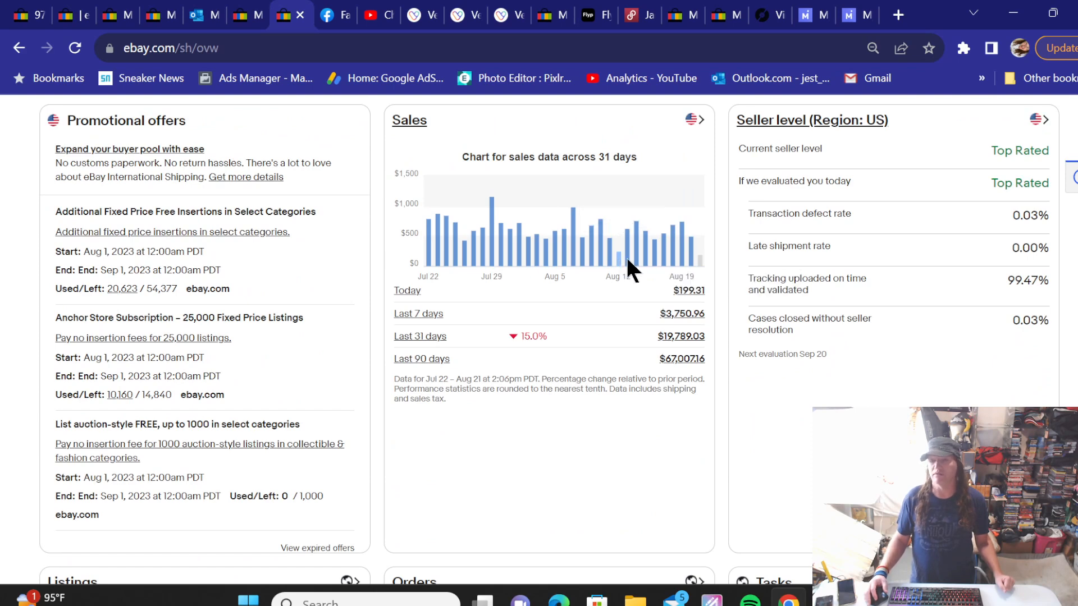
mouse_move(699, 255)
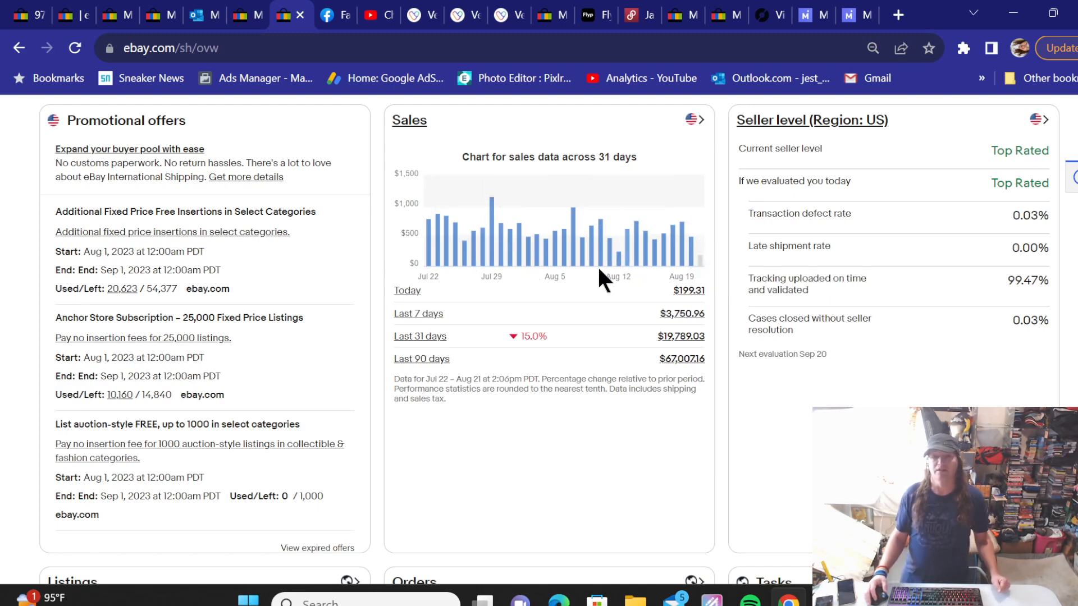
mouse_move(603, 229)
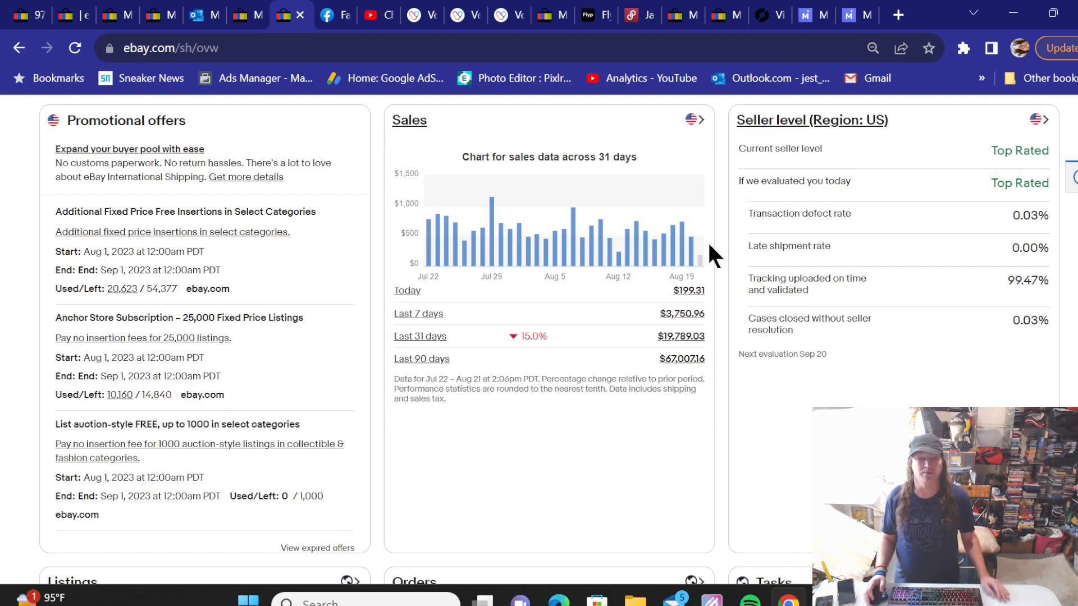
scroll(709, 246, "up", 3)
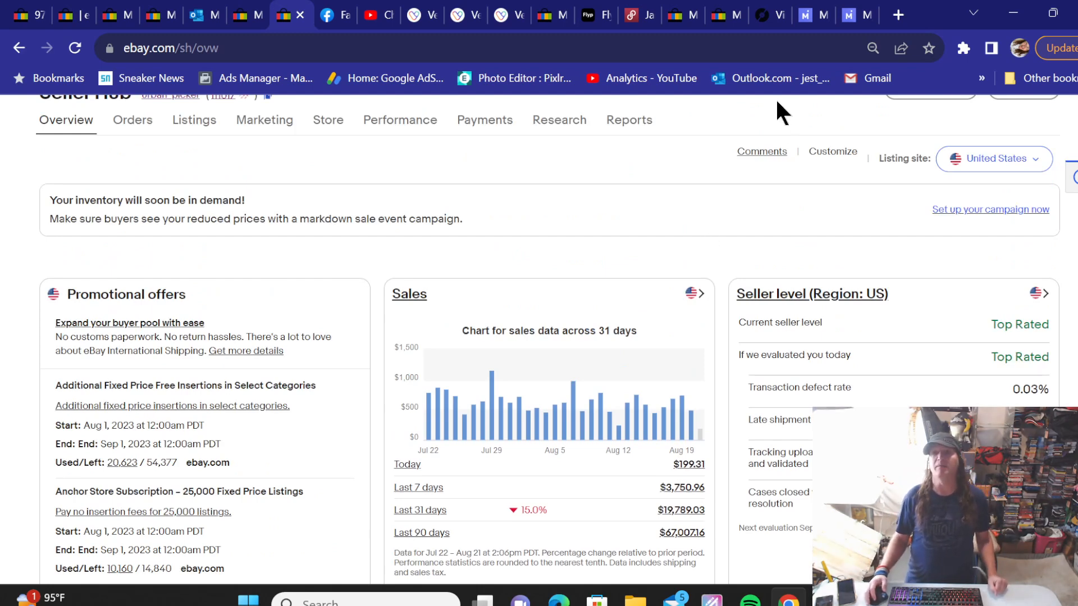
Step: Switch to Mercari and review the active items on the My listings page
left_click(817, 12)
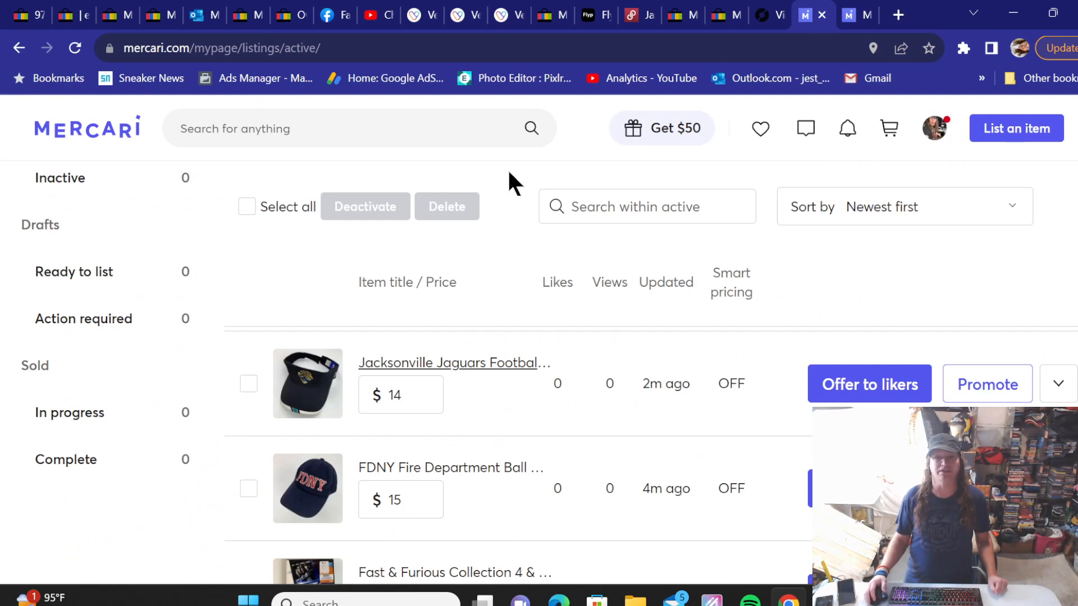
scroll(513, 202, "up", 6)
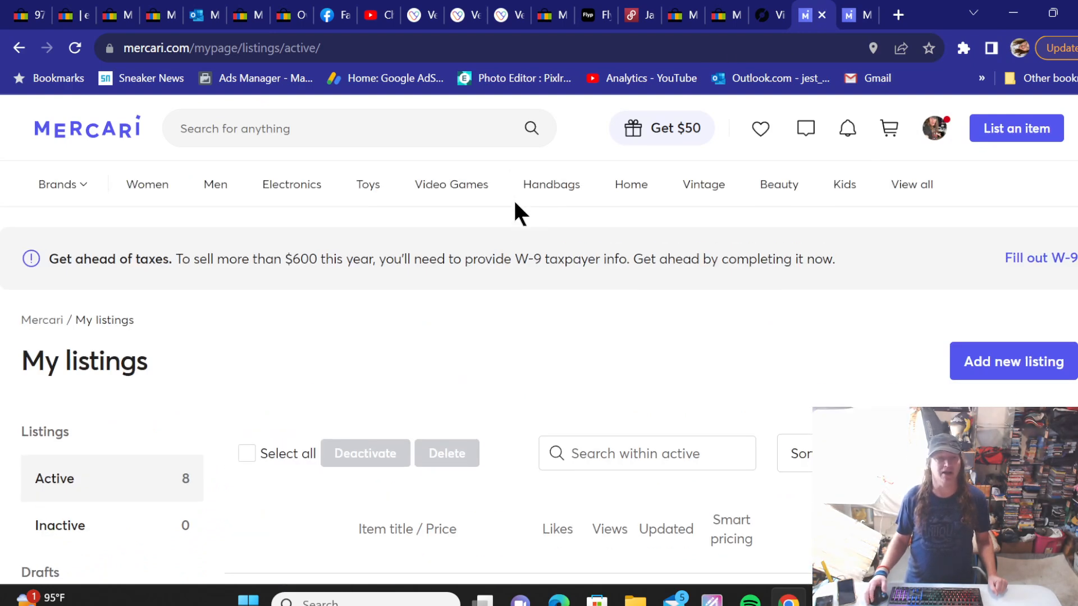
scroll(514, 238, "down", 3)
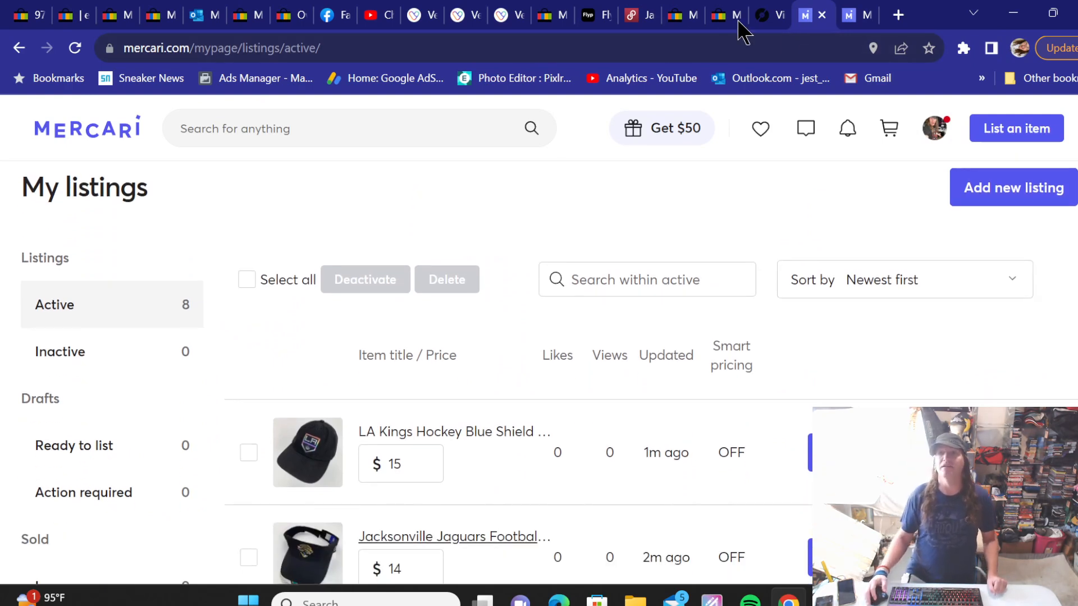
Step: Switch to the Poshmark closet, reload it and look over its listing count and newest items
left_click(647, 16)
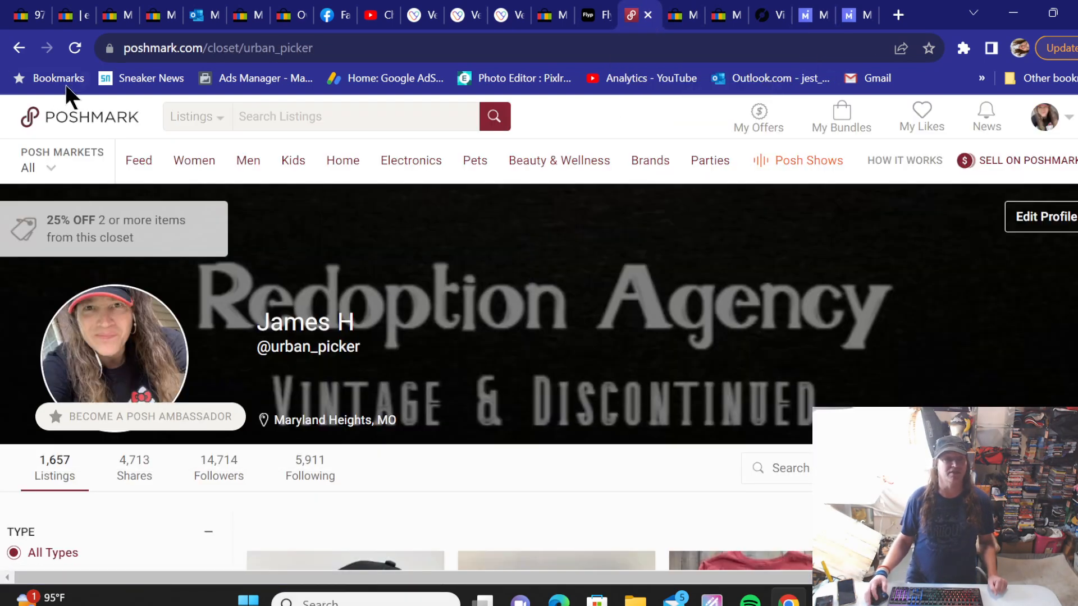
left_click(75, 47)
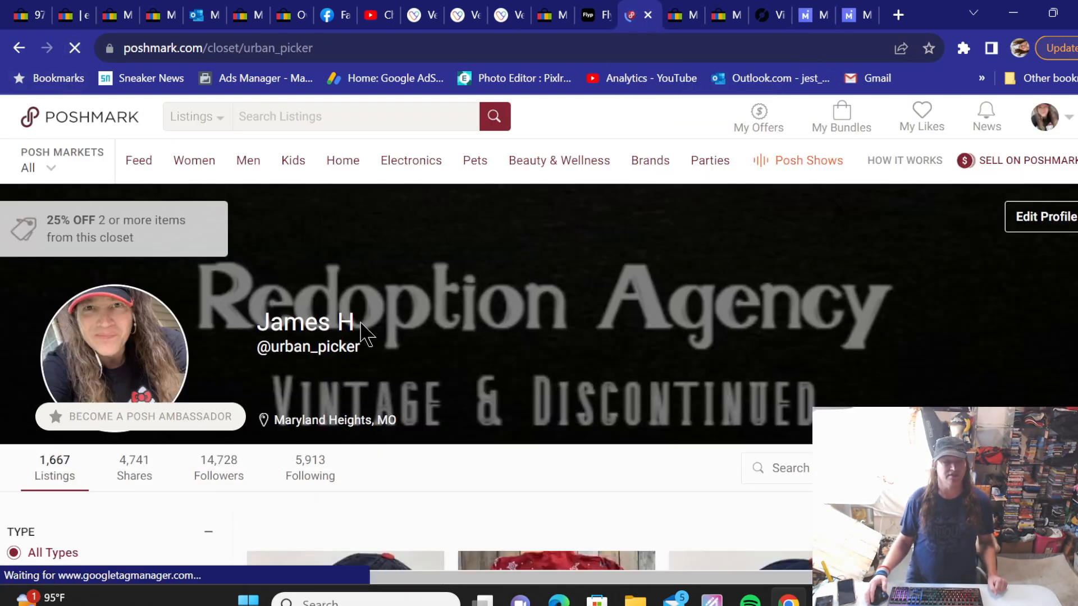
scroll(362, 337, "down", 3)
scroll(434, 315, "up", 3)
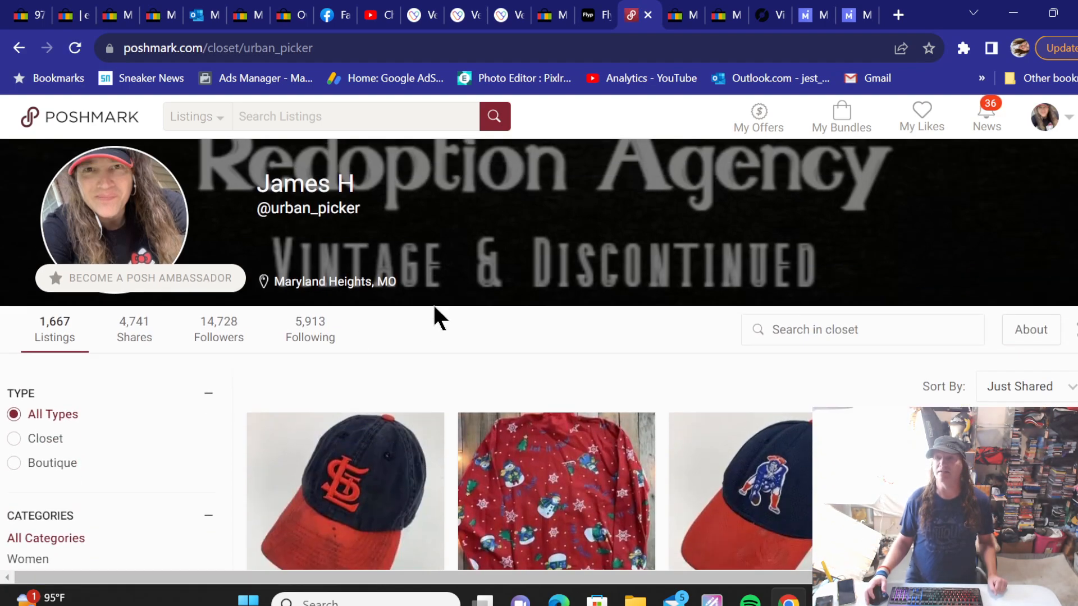
Step: Switch to Vendoo, return to the inventory and open the item "Los Angeles Kings Hockey Puck Vintage Majestic Realty Co"
left_click(512, 16)
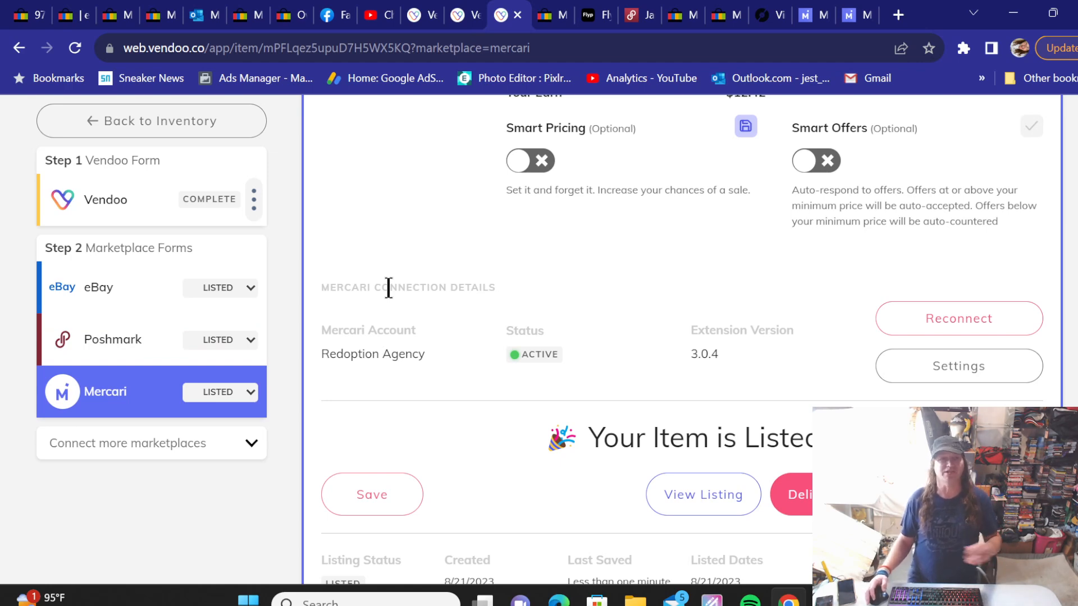
left_click(204, 134)
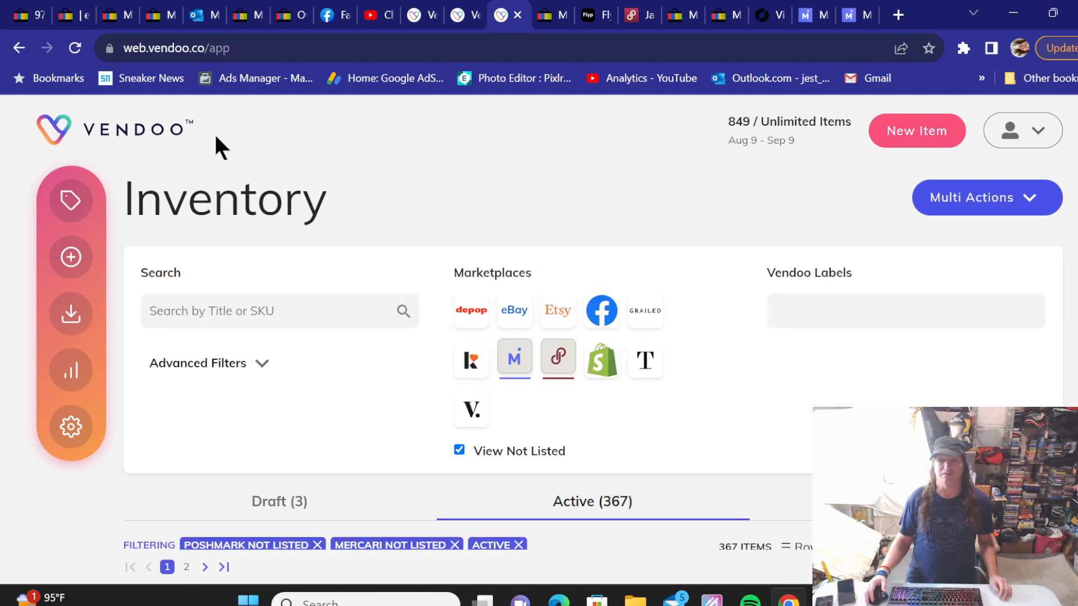
scroll(215, 140, "down", 12)
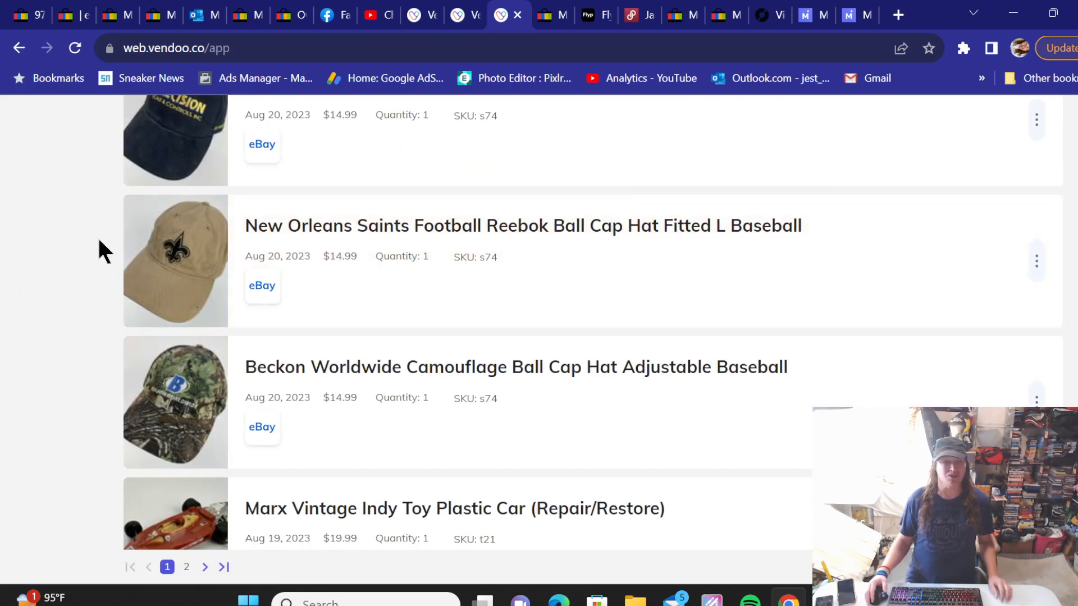
scroll(97, 237, "down", 5)
scroll(95, 241, "down", 2)
scroll(101, 241, "down", 2)
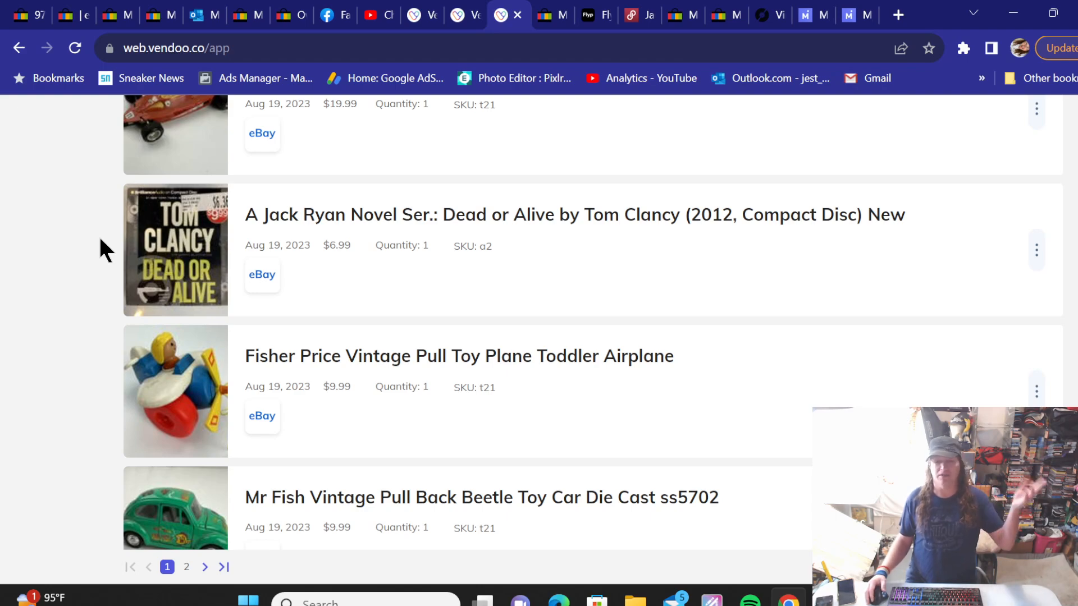
scroll(100, 239, "down", 5)
scroll(100, 239, "down", 16)
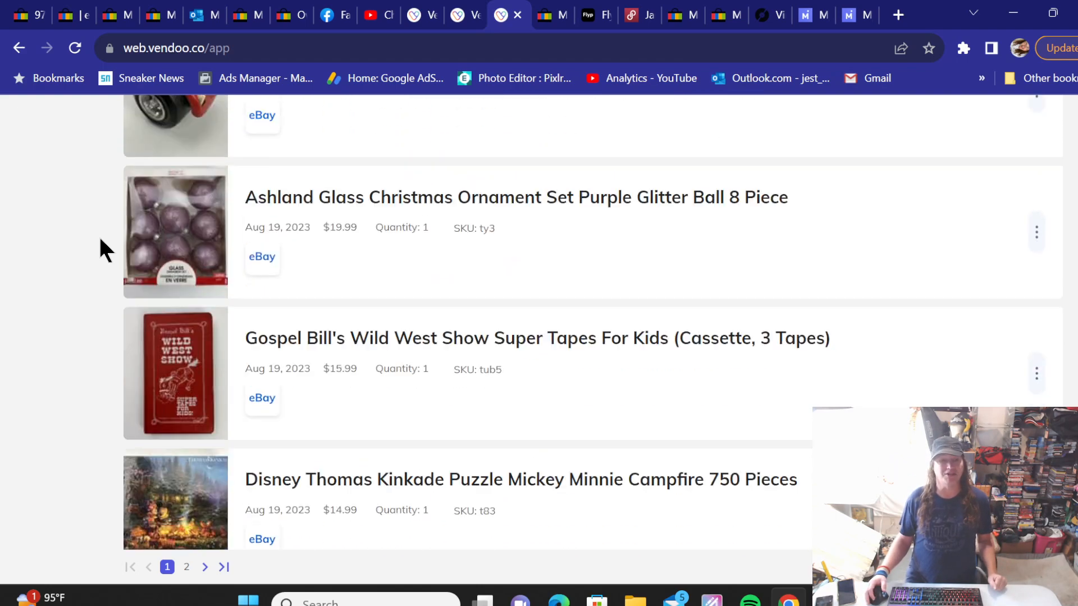
scroll(99, 239, "down", 9)
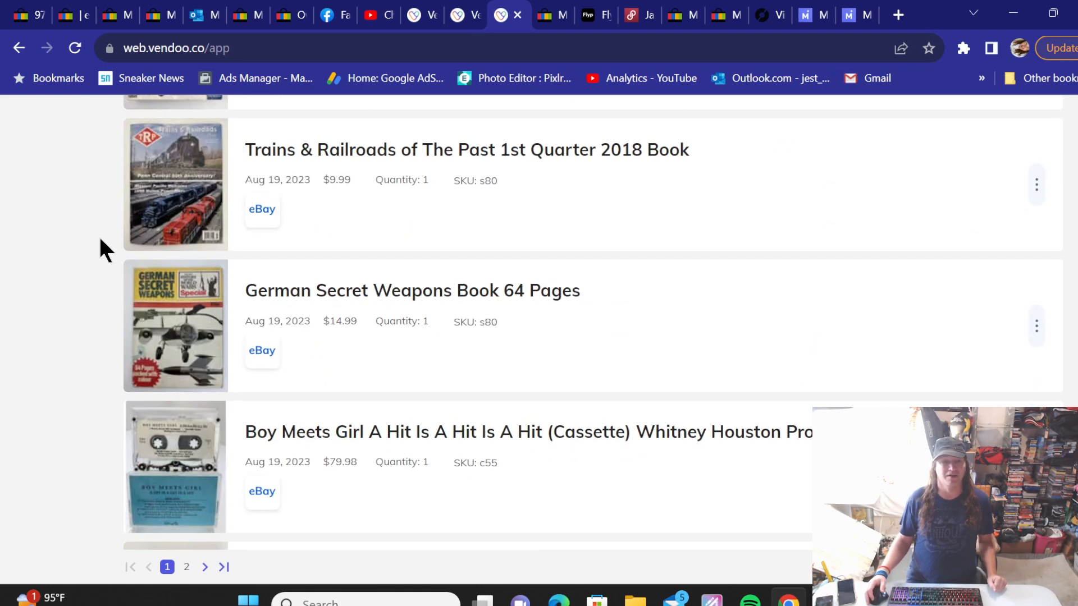
scroll(99, 235, "down", 6)
scroll(99, 237, "up", 2)
scroll(104, 247, "up", 2)
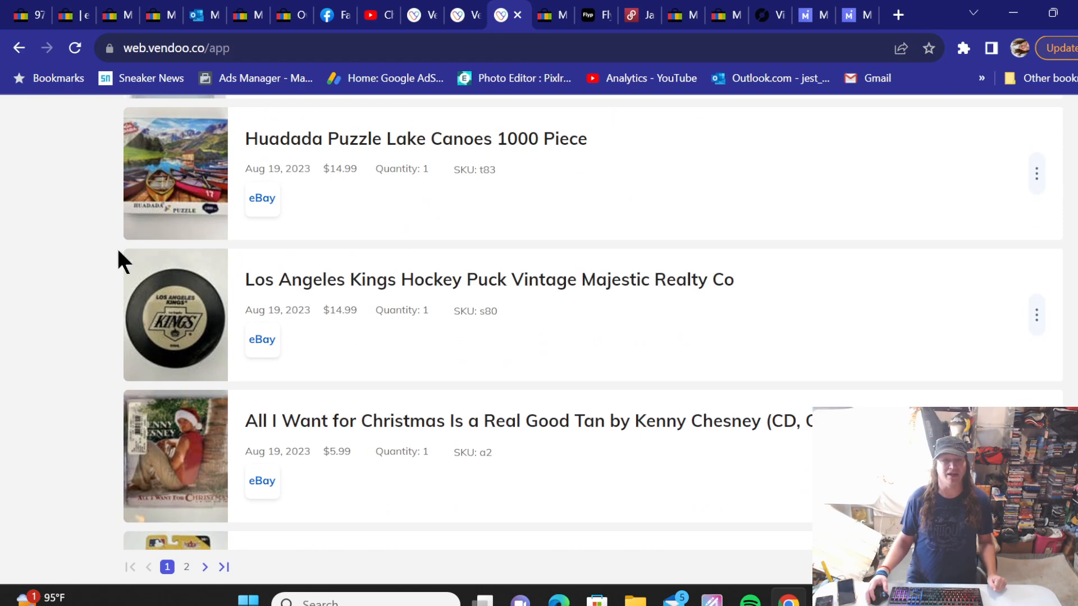
left_click(299, 283)
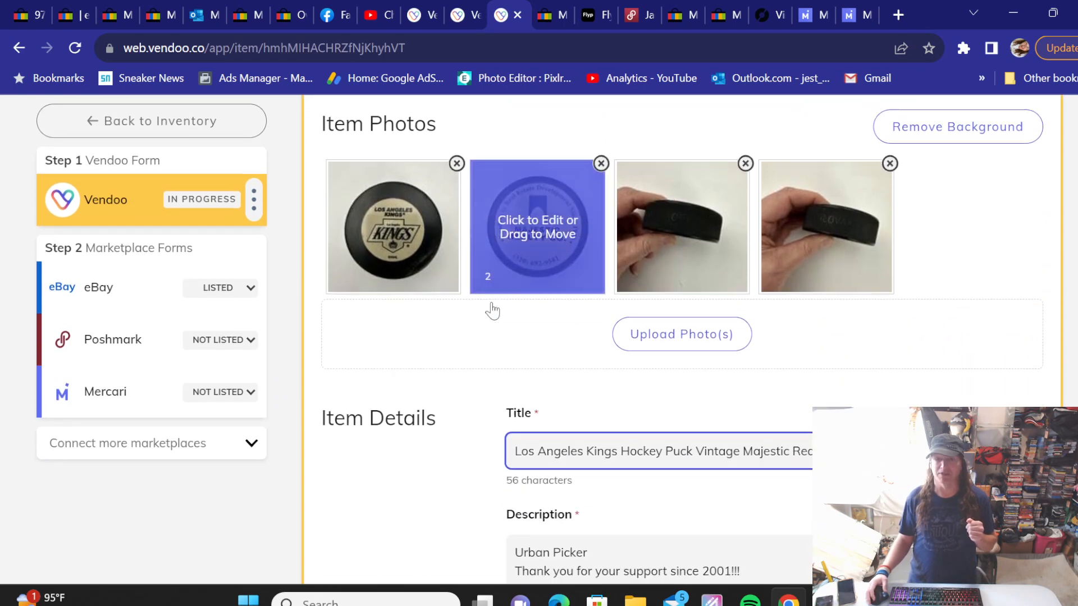
Step: Copy the hockey puck's full title from the item details
scroll(492, 310, "down", 2)
triple_click(579, 351)
right_click(580, 353)
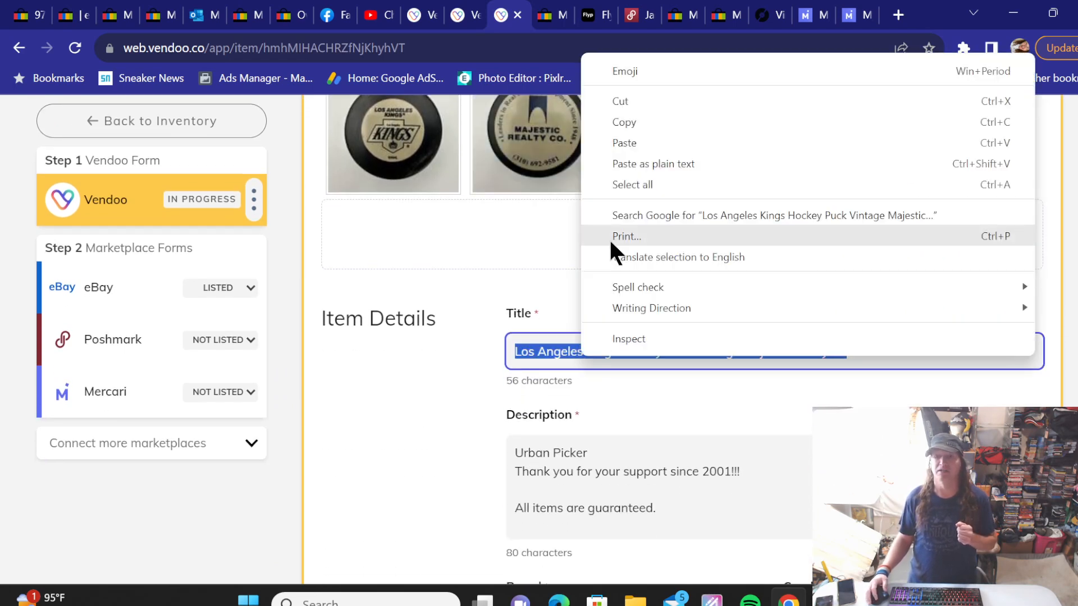
left_click(637, 117)
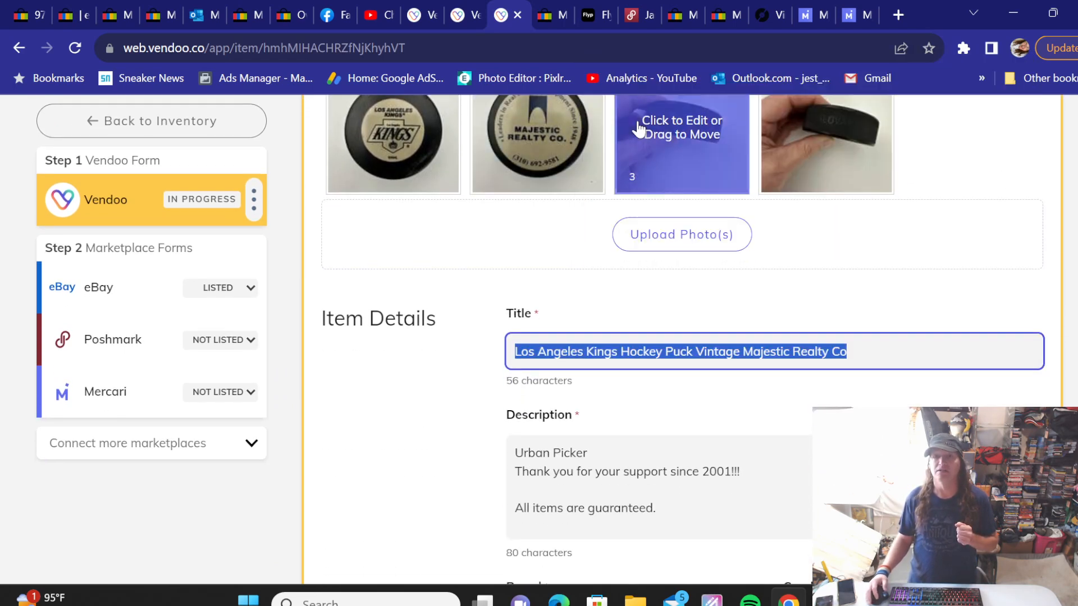
Step: Switch to the eBay active listings and search item titles for "Los Angeles Kings Hockey Puck Vintage Majestic Realty Co"
left_click(562, 10)
triple_click(418, 188)
right_click(420, 189)
left_click(428, 278)
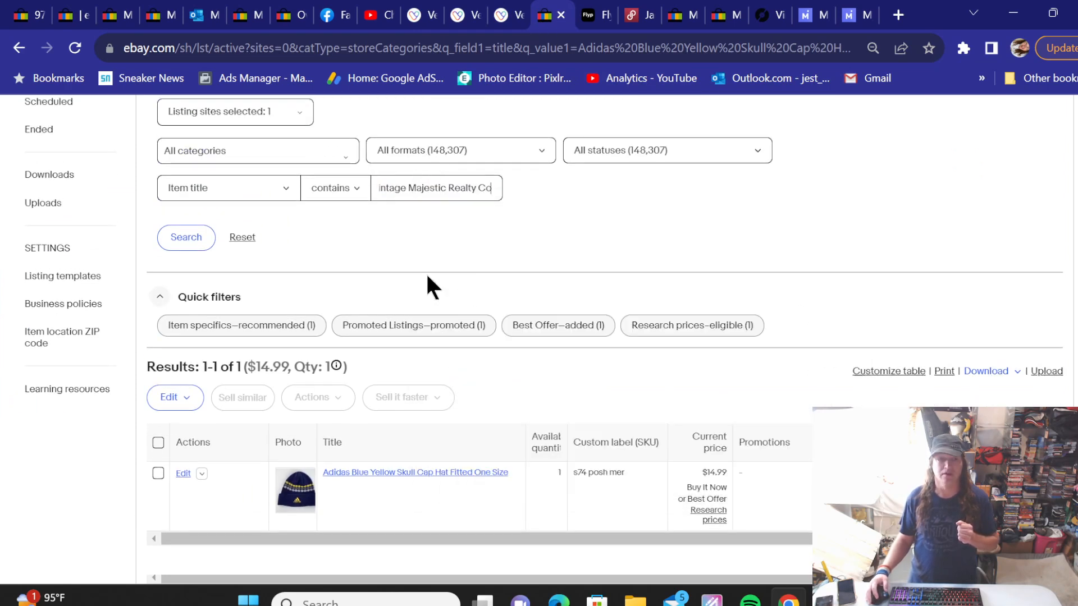
left_click(185, 237)
Step: Change the hockey puck listing's custom label (SKU) to "s80 posh mer" and submit it
scroll(612, 153, "down", 2)
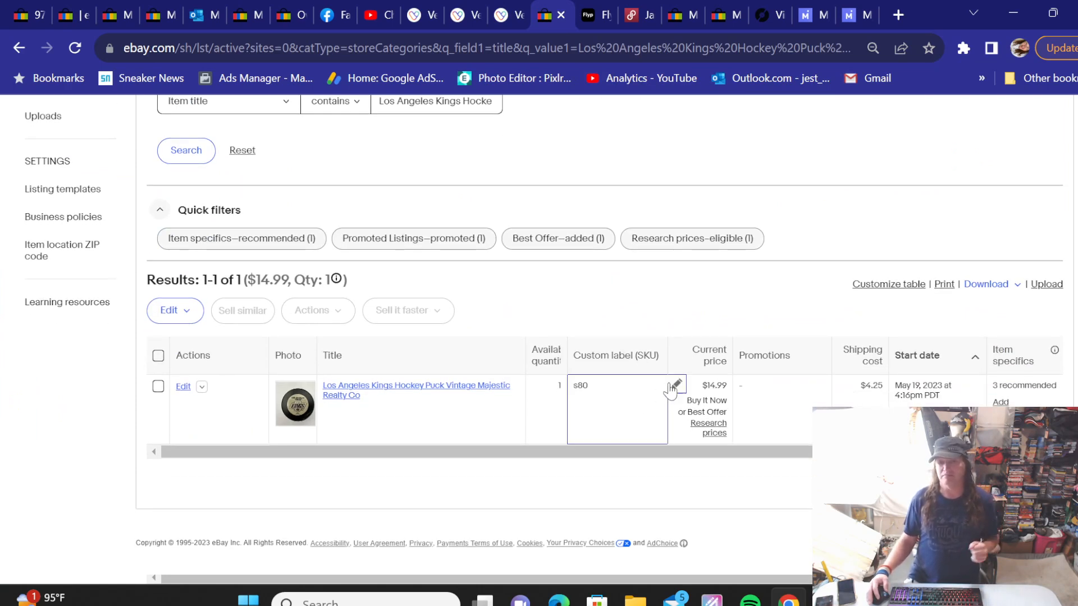
left_click(677, 387)
left_click(662, 501)
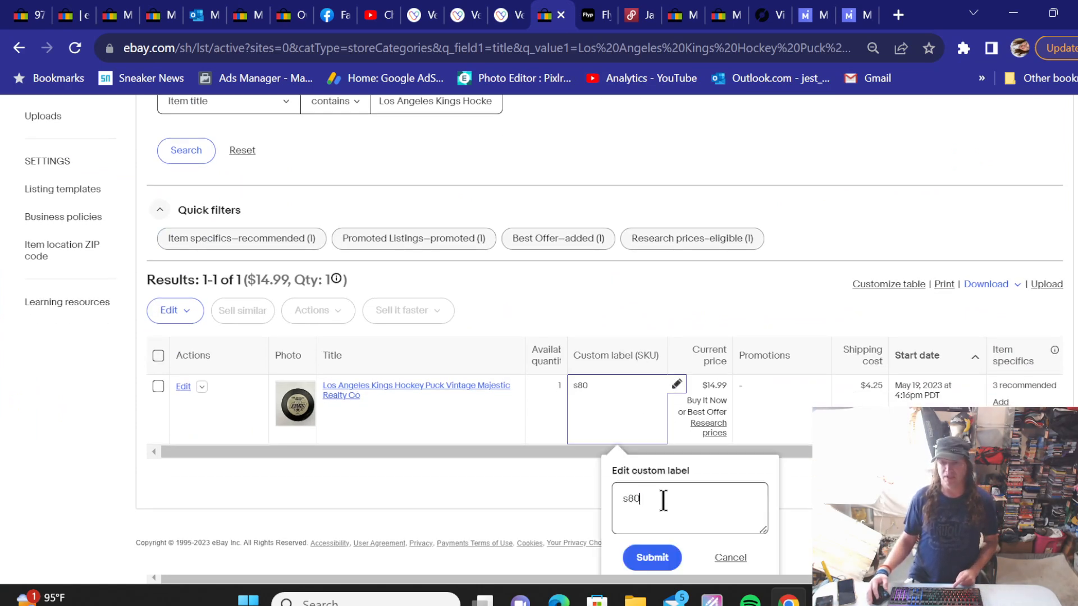
type("posh mer")
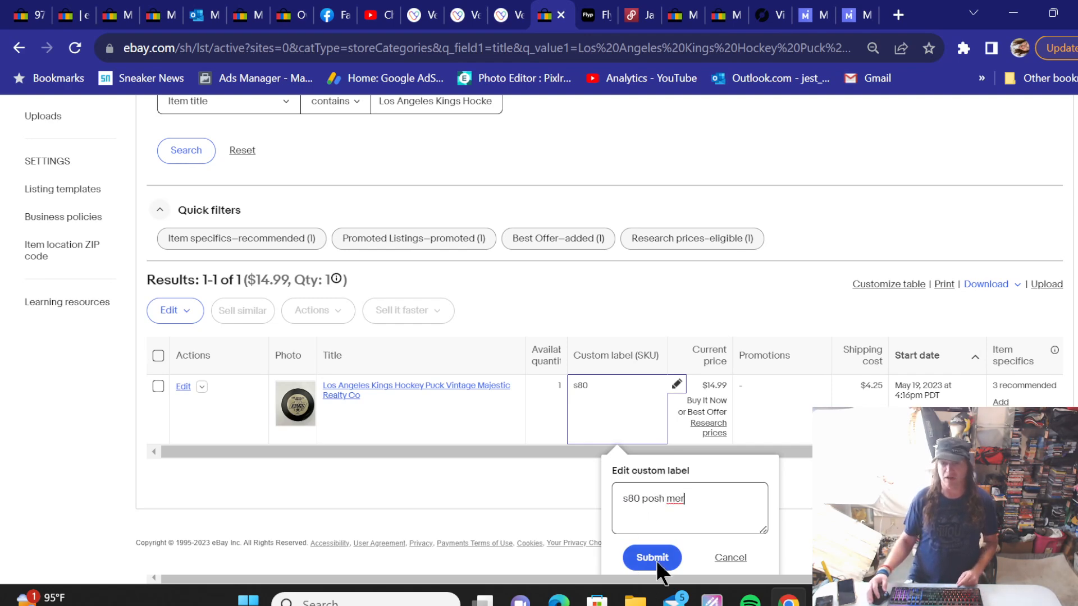
left_click(657, 559)
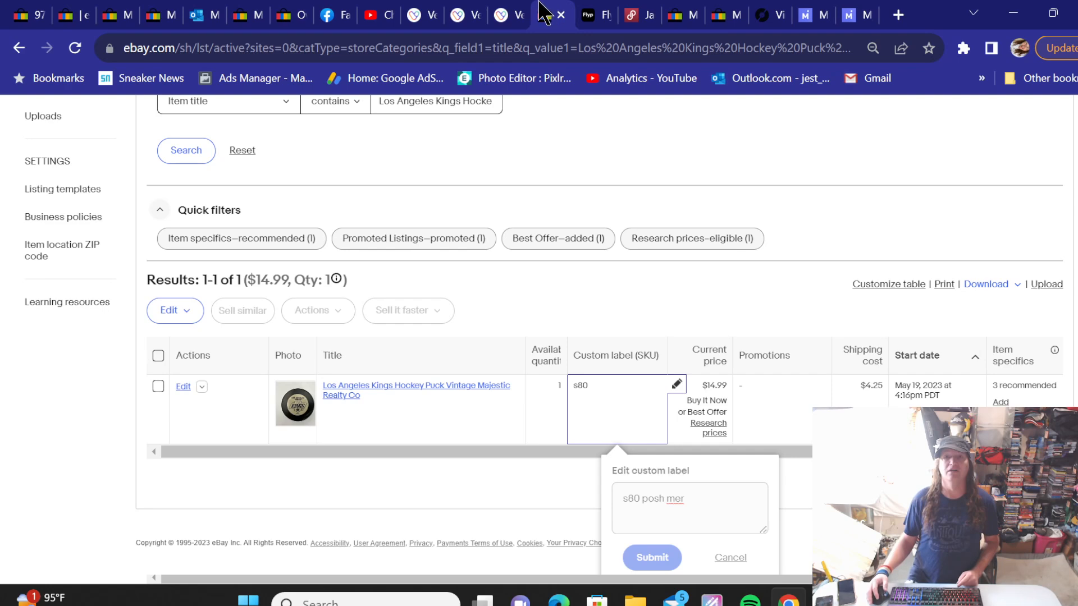
Step: Switch back to the hockey puck item in Vendoo and open its Poshmark form
left_click(512, 10)
left_click(133, 343)
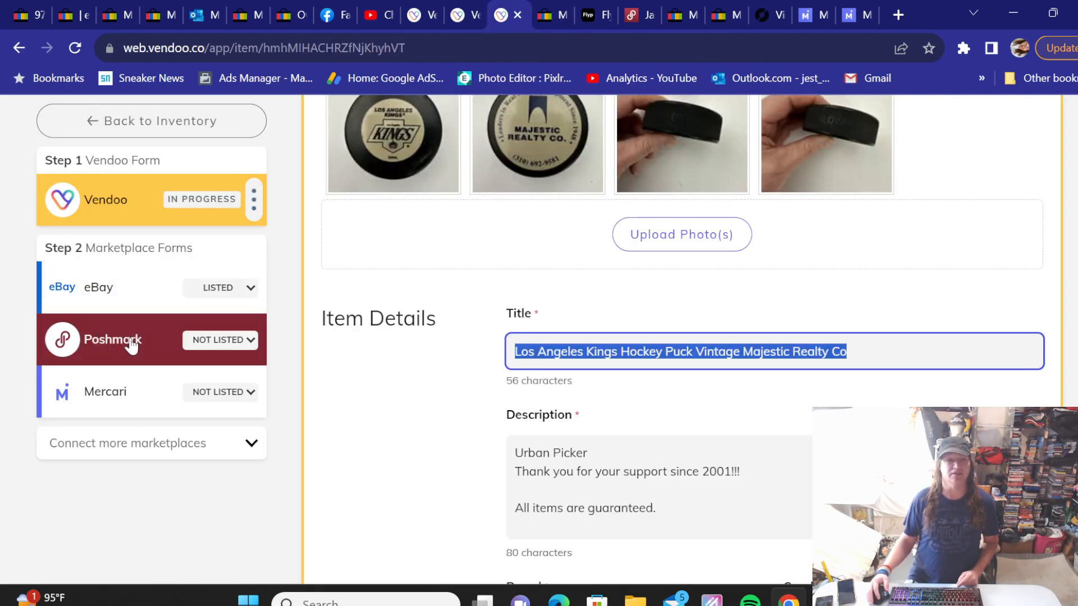
scroll(496, 291, "down", 15)
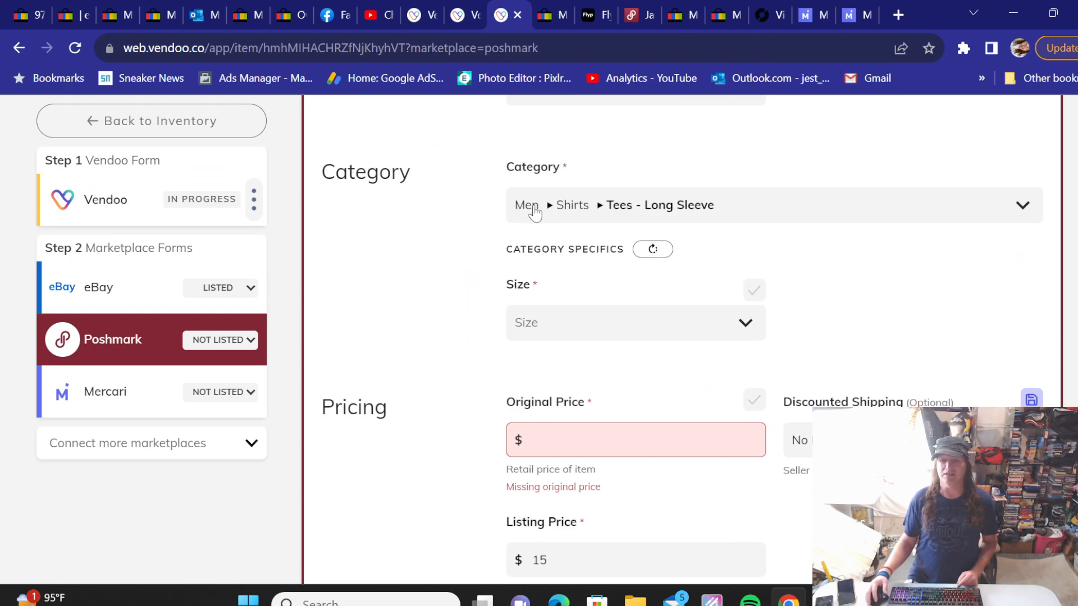
Step: Set the hockey puck's Poshmark category to Home > Accents > Decor
left_click(534, 213)
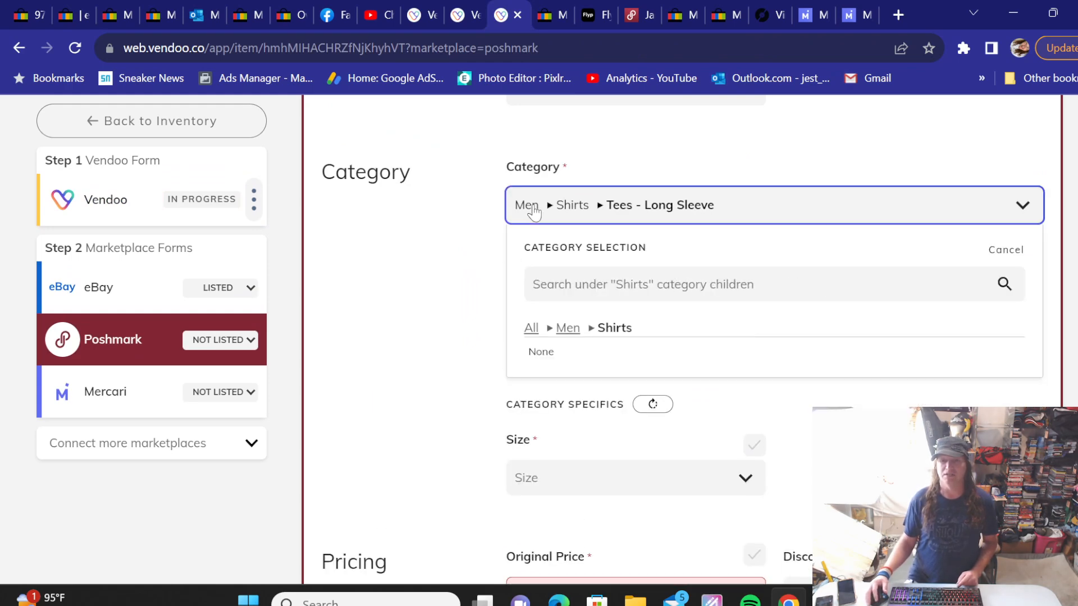
left_click(529, 327)
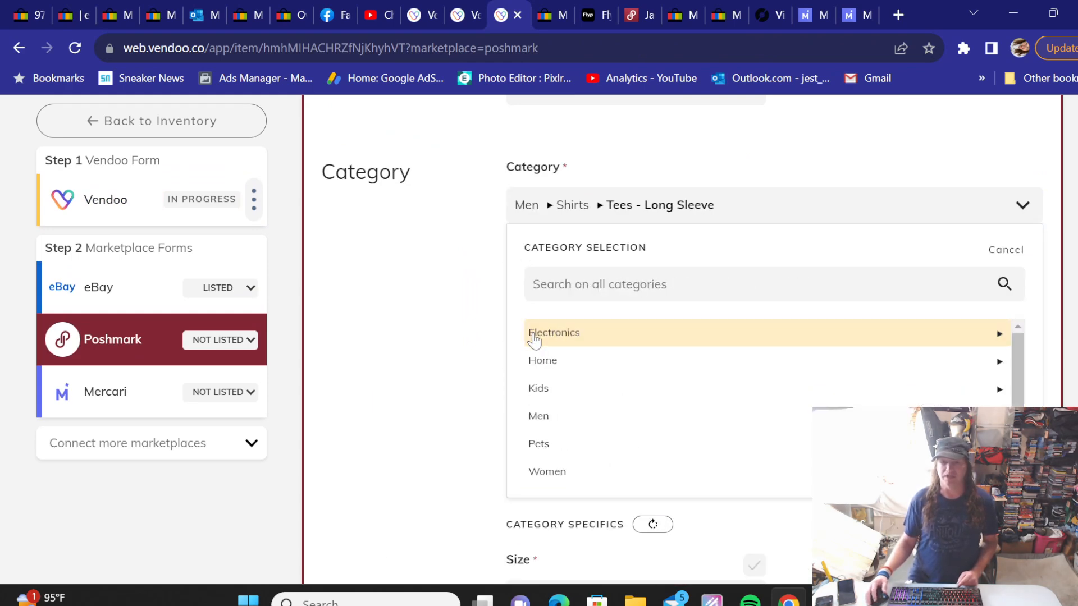
left_click(550, 364)
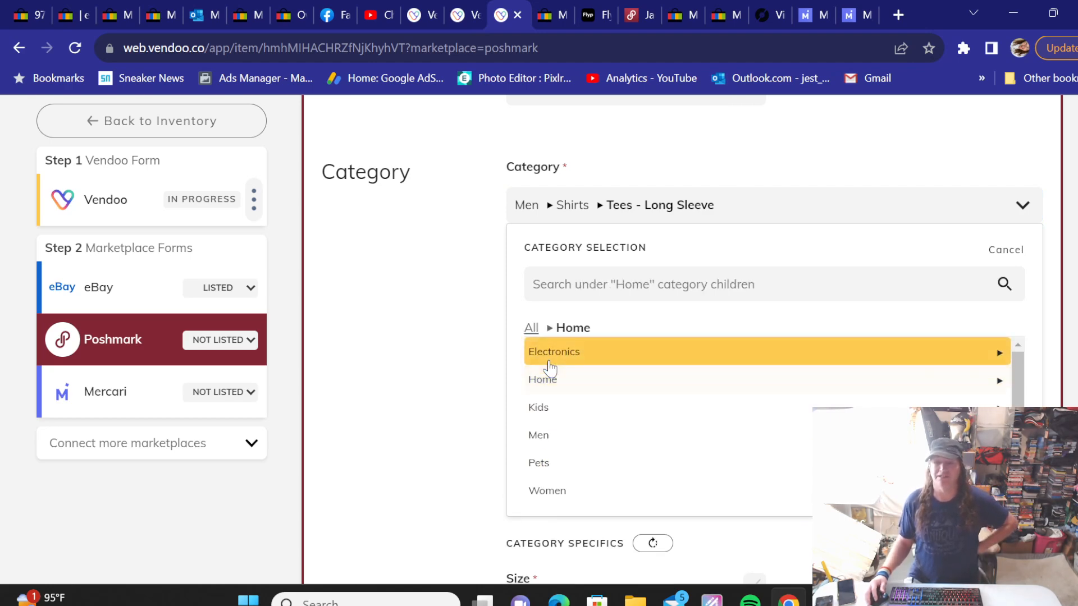
scroll(551, 380, "down", 2)
scroll(500, 417, "down", 3)
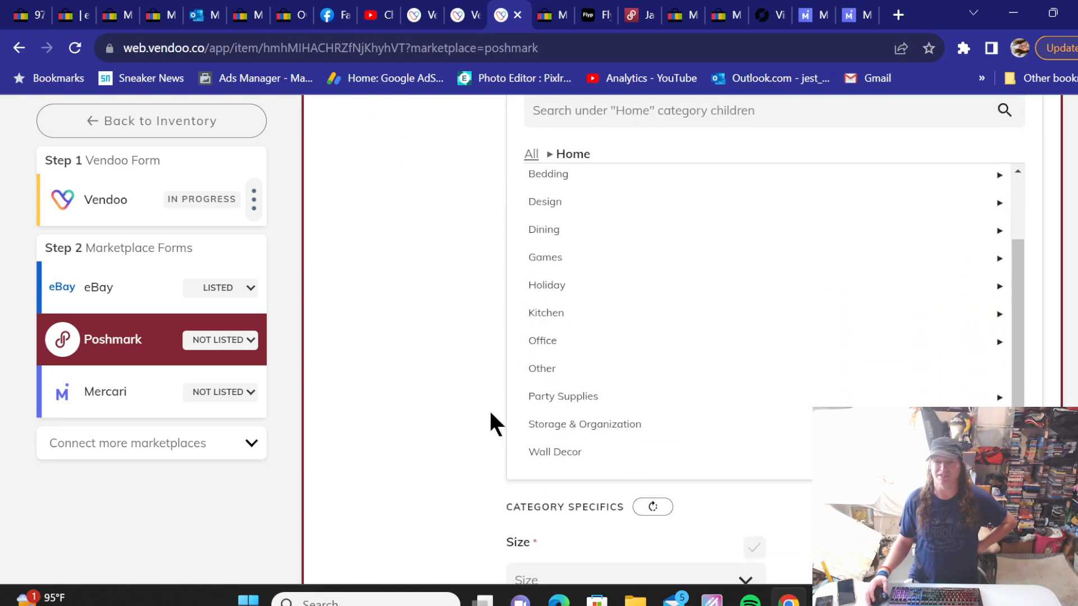
scroll(558, 395, "up", 5)
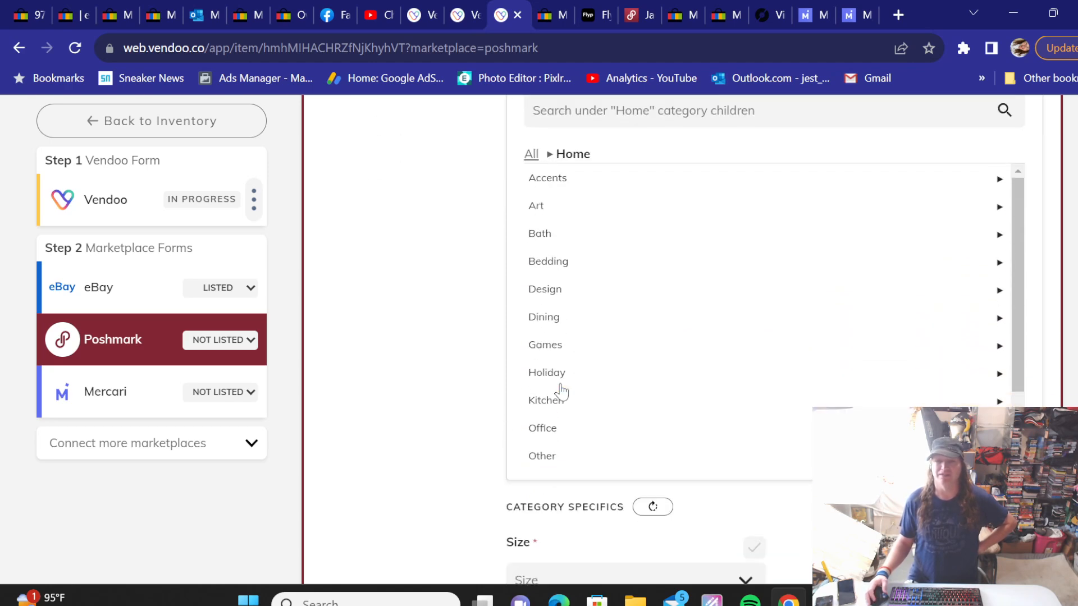
scroll(558, 348, "down", 2)
scroll(558, 348, "up", 2)
left_click(562, 267)
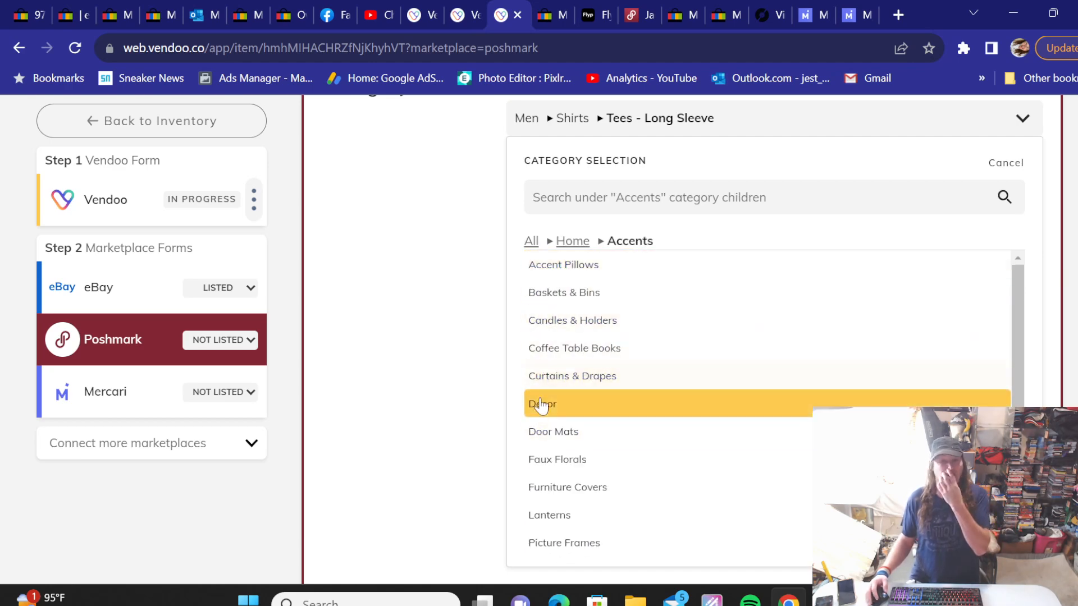
left_click(540, 404)
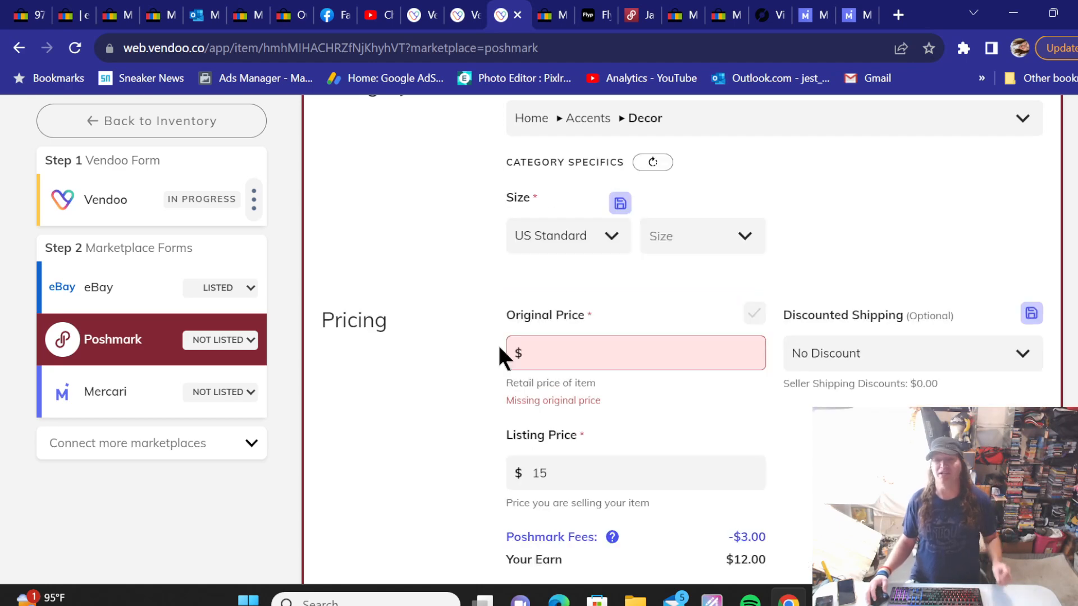
Step: Set the original price to $0 and list the hockey puck on Poshmark
left_click(535, 344)
type("0")
left_click(462, 349)
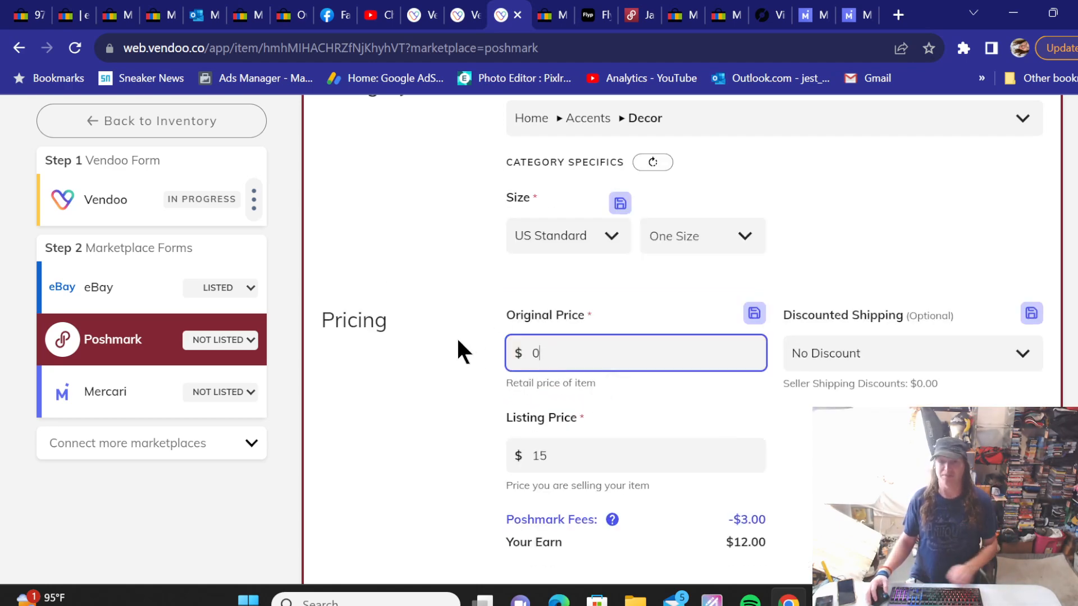
scroll(455, 333, "down", 15)
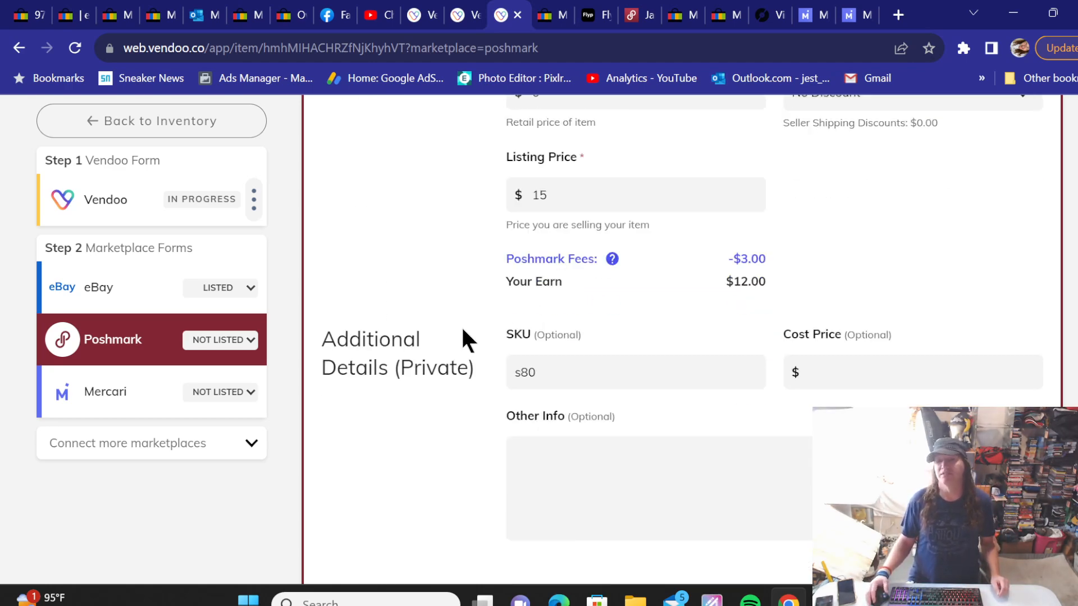
left_click(933, 328)
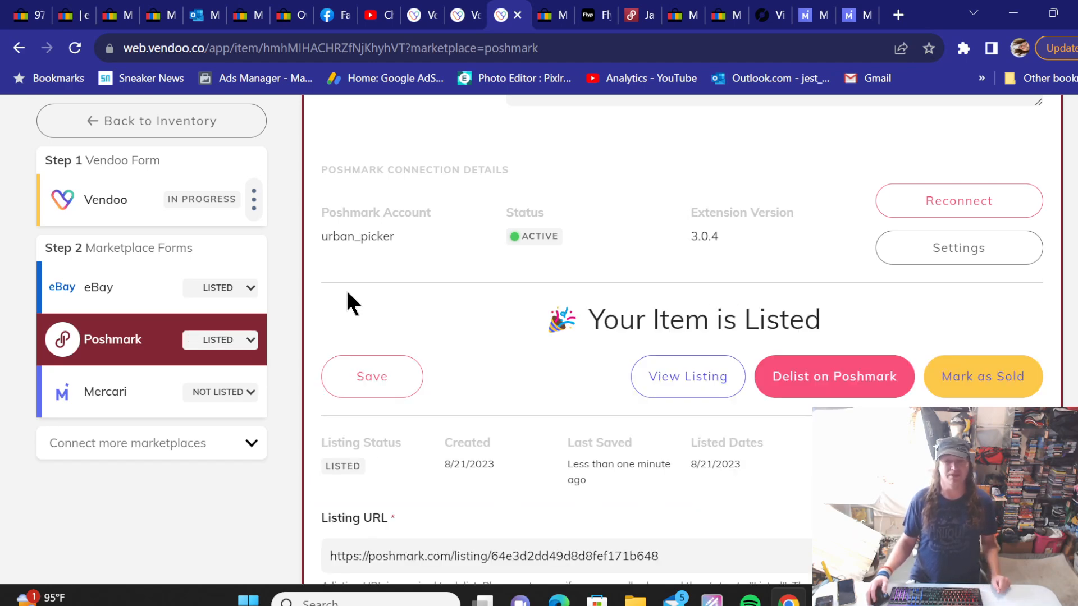
Step: Open the hockey puck's Mercari form and mark the brand as No Brand/Not Sure
left_click(115, 391)
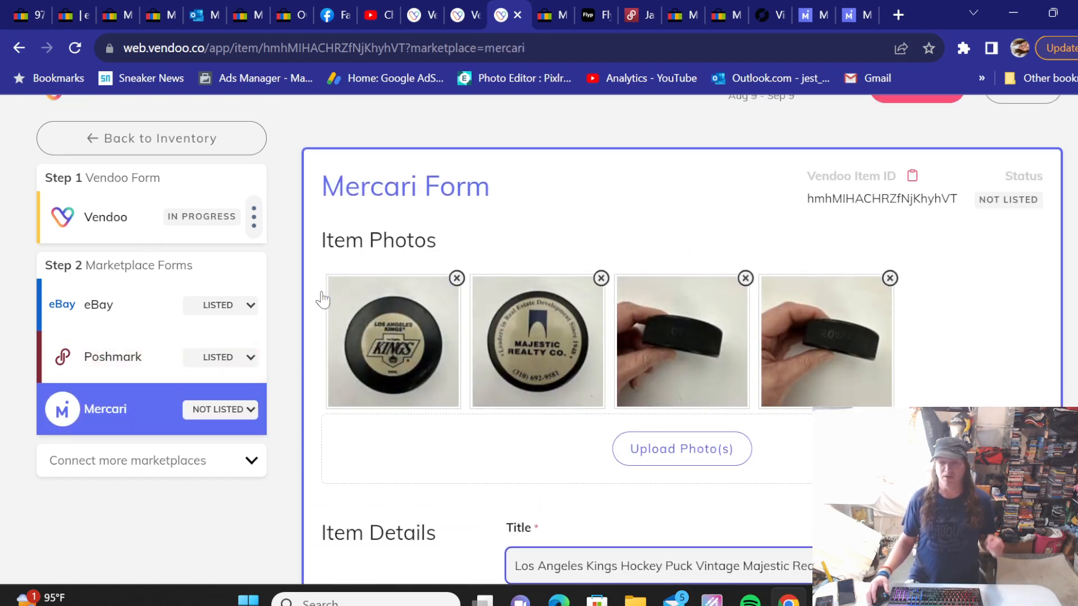
scroll(318, 290, "down", 9)
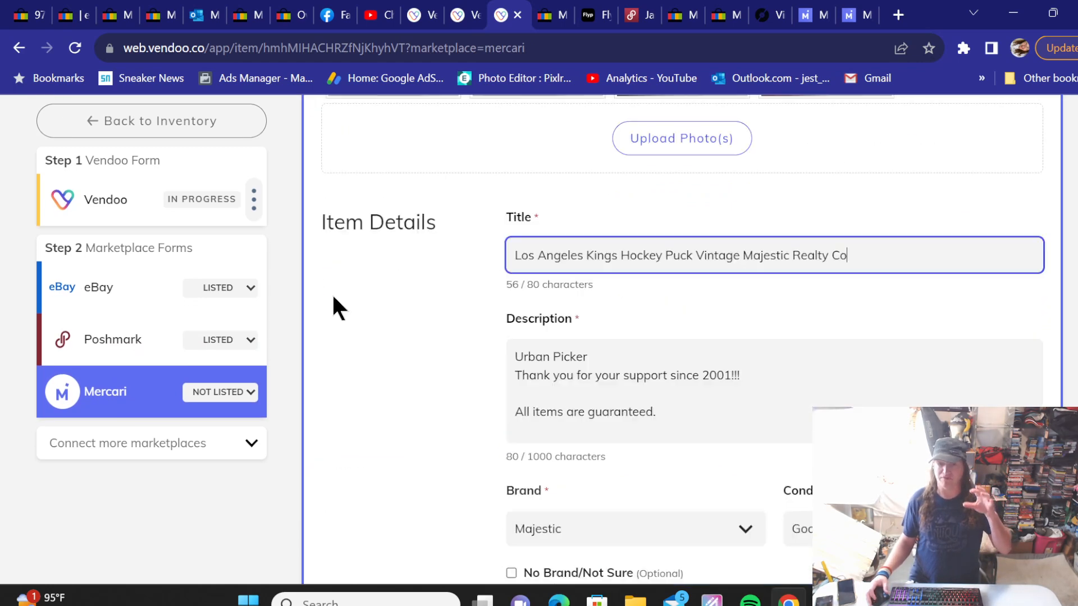
scroll(340, 287, "down", 5)
scroll(353, 289, "up", 3)
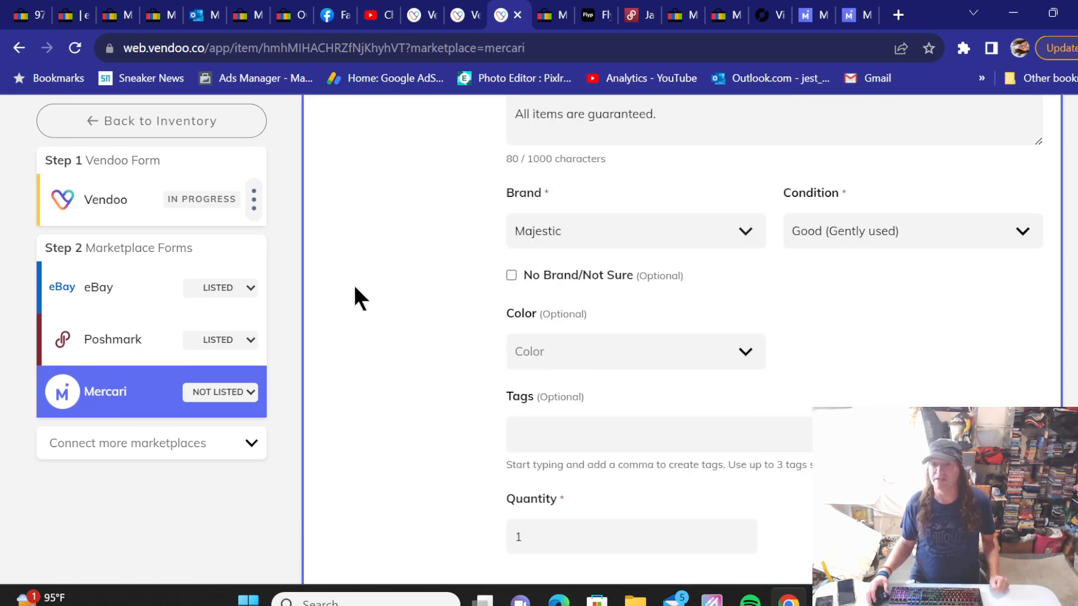
scroll(372, 294, "up", 12)
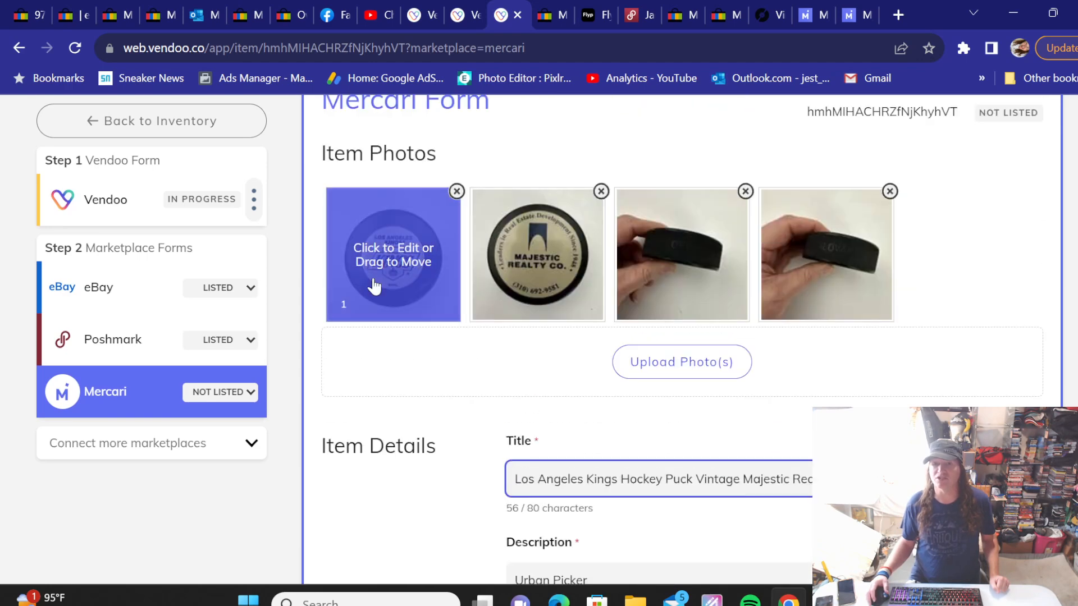
scroll(455, 374, "down", 6)
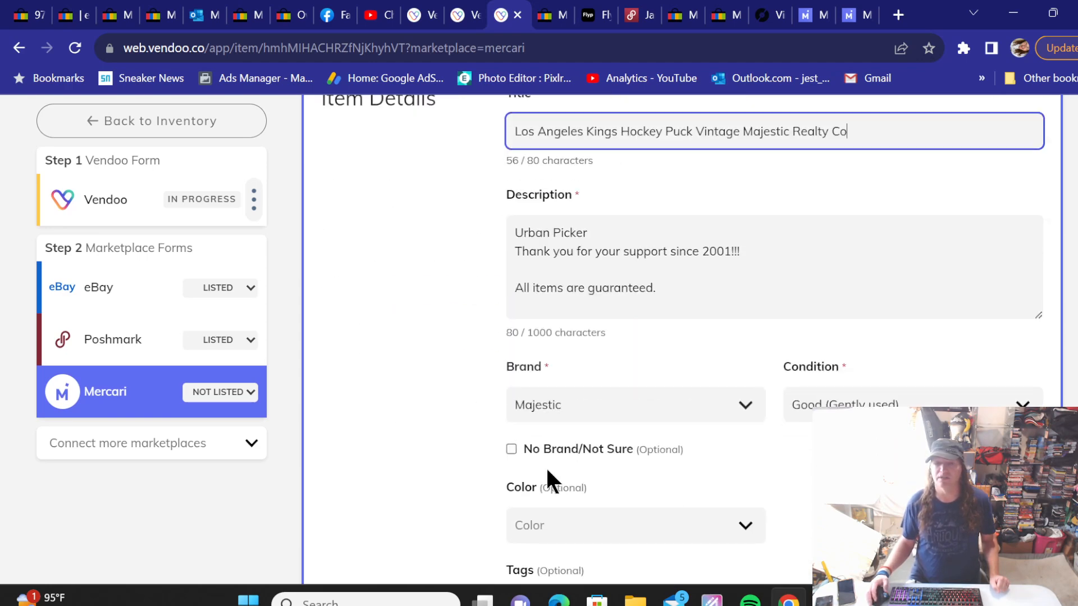
left_click(511, 449)
scroll(452, 348, "down", 10)
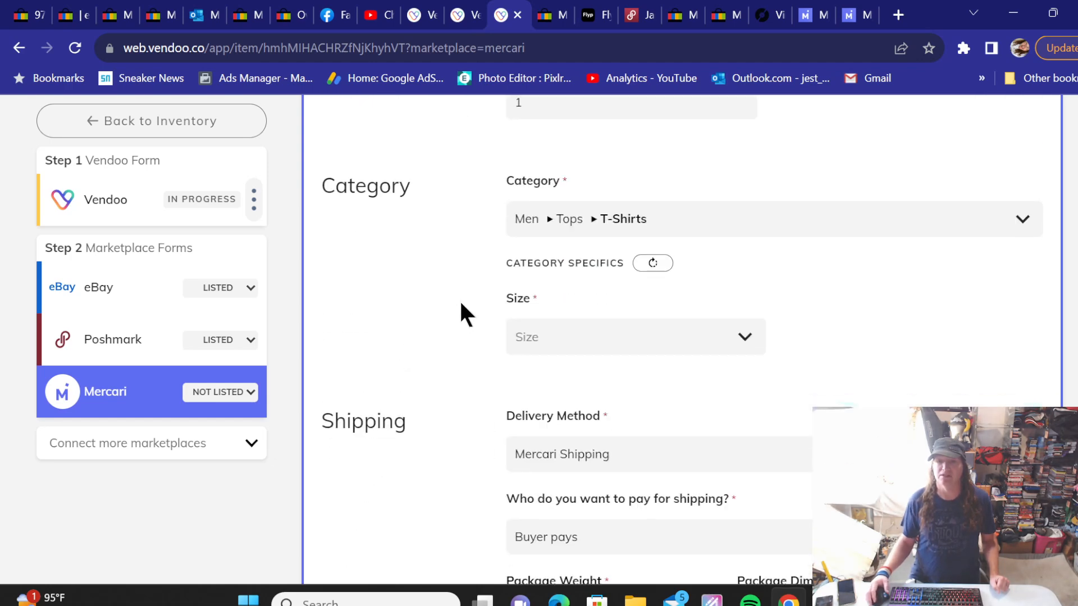
Step: Set the hockey puck's Mercari category to Sports & outdoors > Other
left_click(524, 221)
left_click(533, 340)
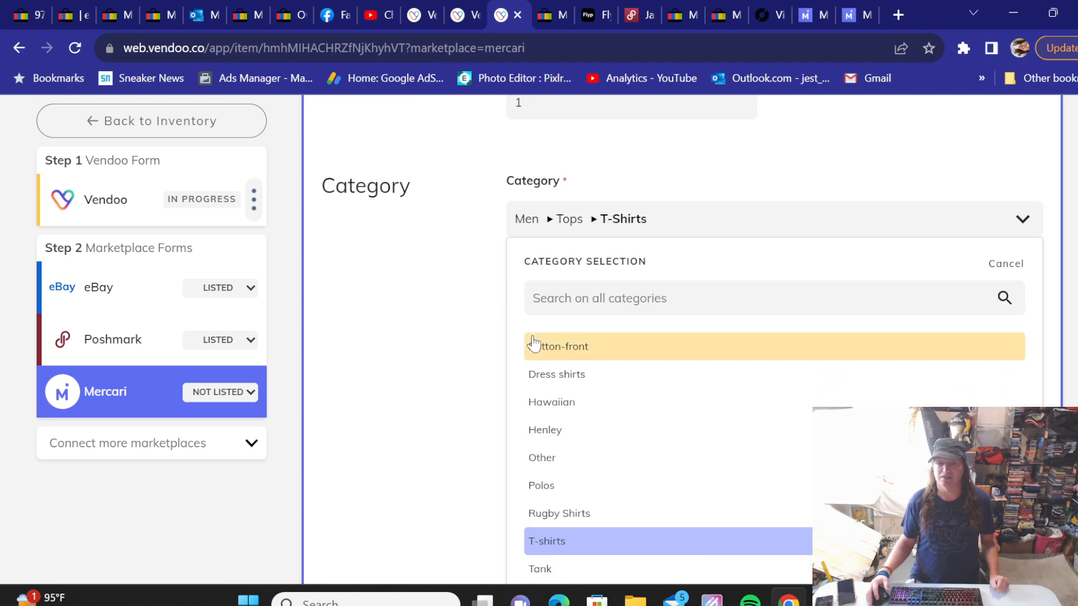
scroll(475, 339, "down", 3)
scroll(564, 360, "down", 4)
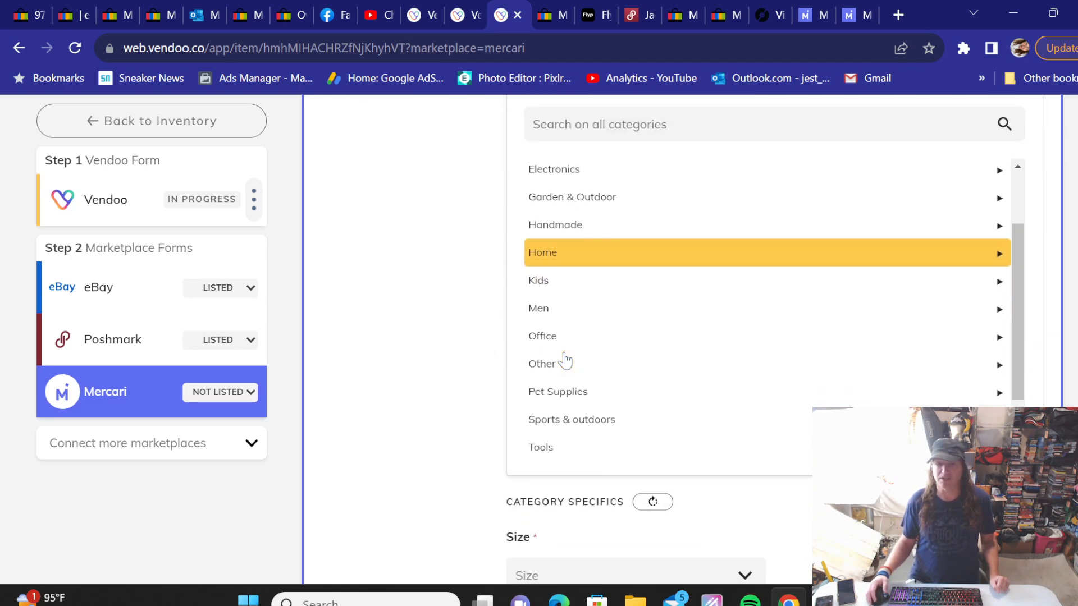
left_click(562, 346)
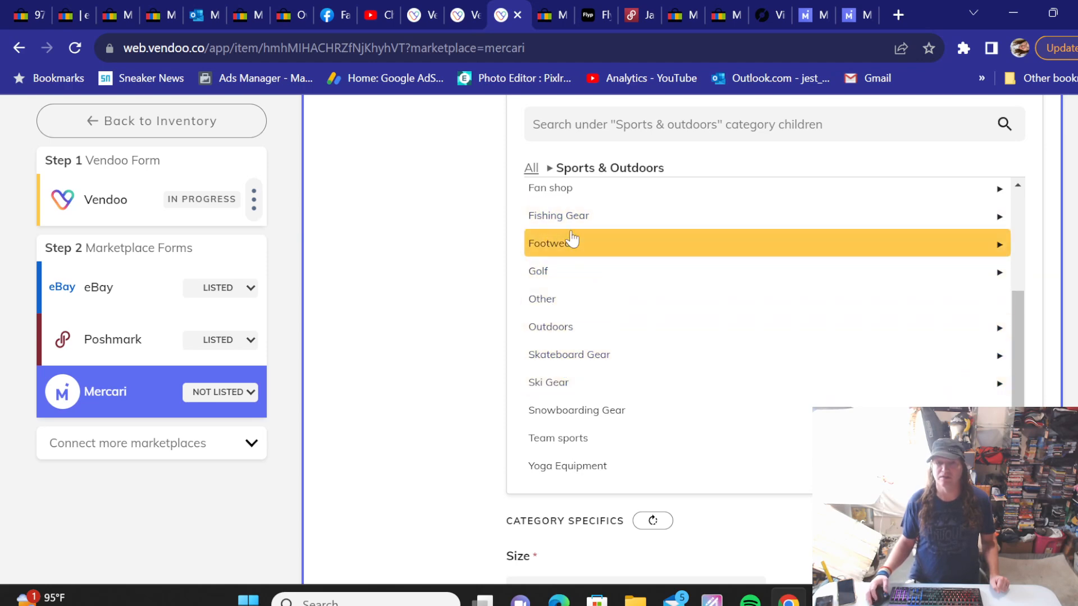
left_click(548, 301)
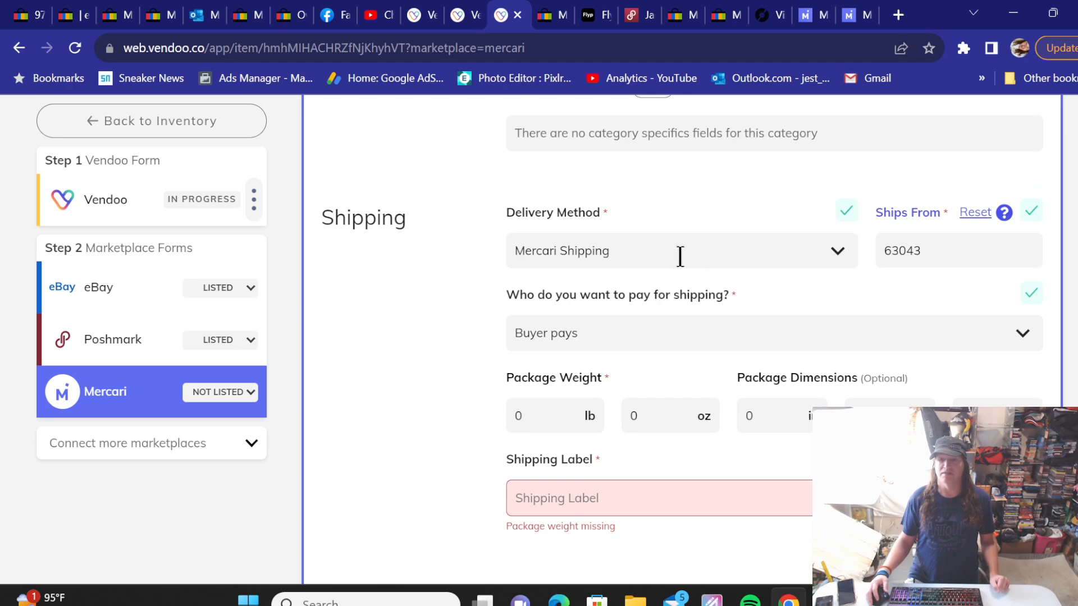
Step: Set the Mercari package weight to 10 oz and choose the $7.40 USPS First-Class Package shipping label for 1 lb
scroll(498, 323, "down", 2)
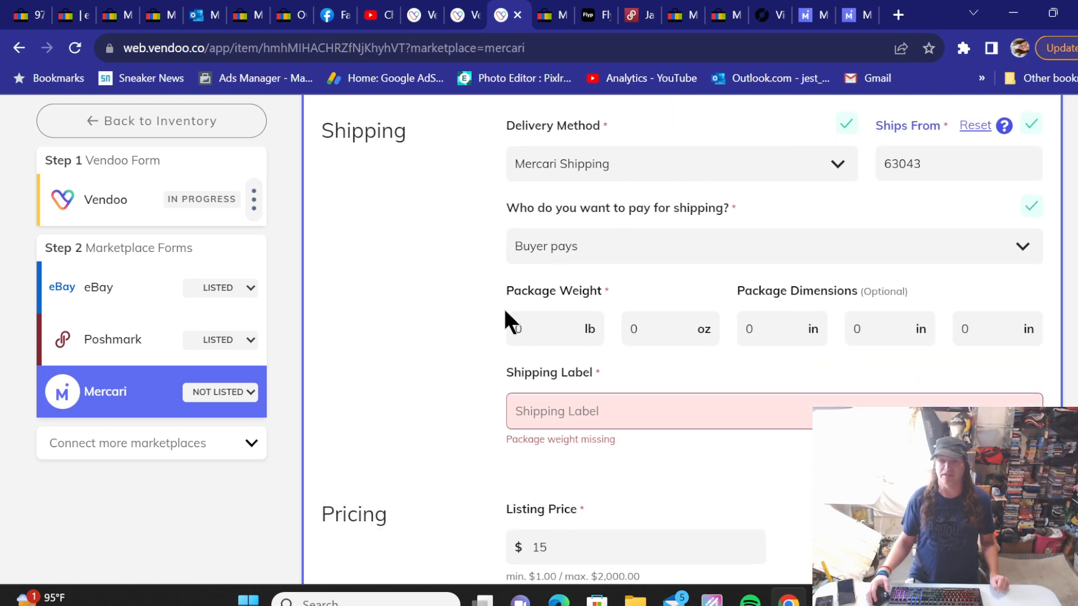
left_click(643, 327)
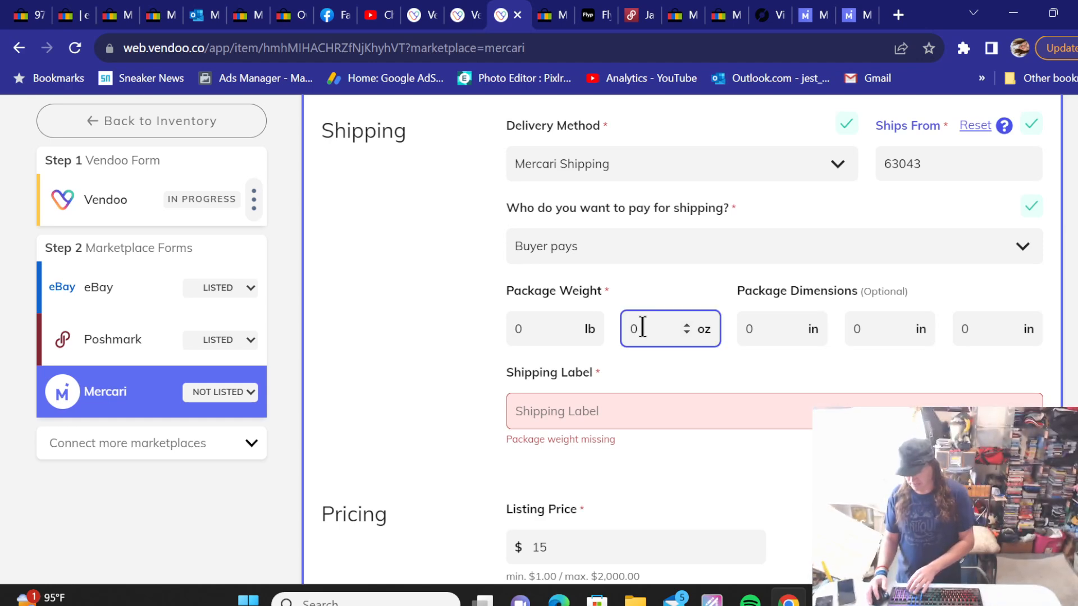
type("10")
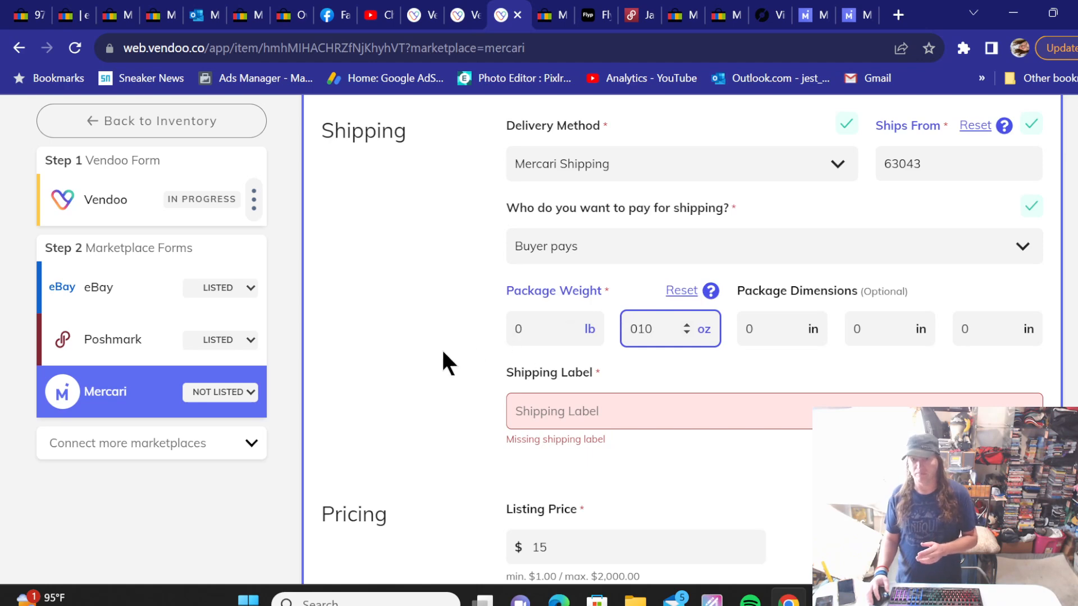
type("10")
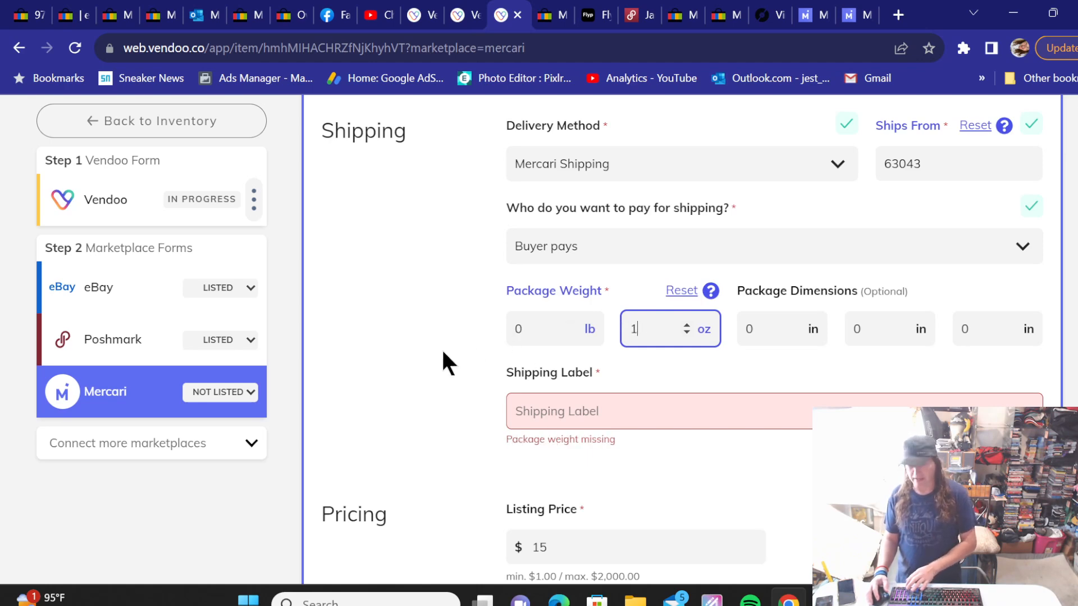
left_click(594, 410)
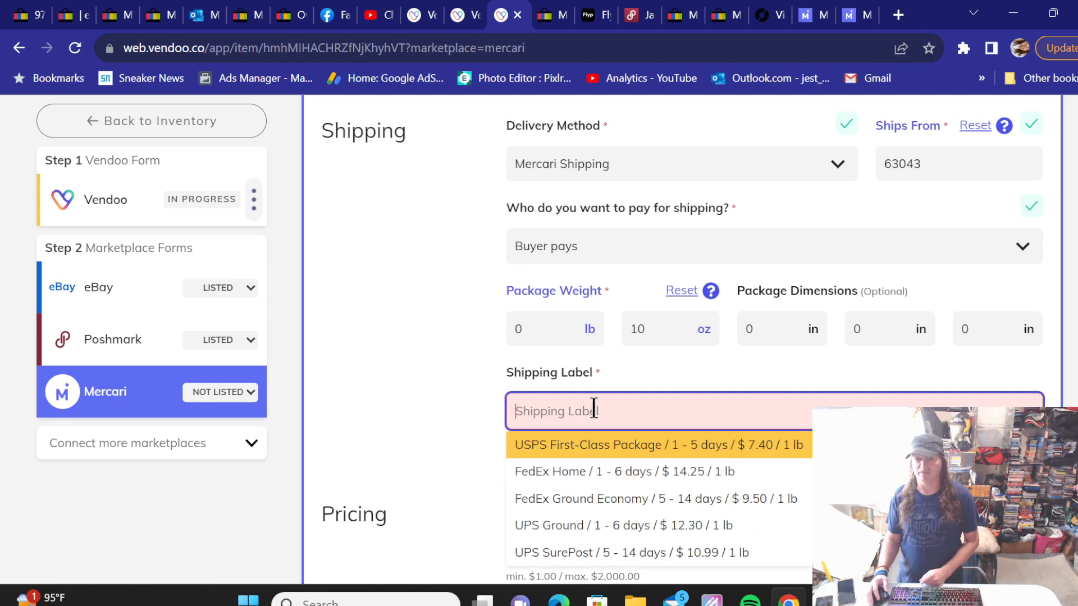
left_click(591, 447)
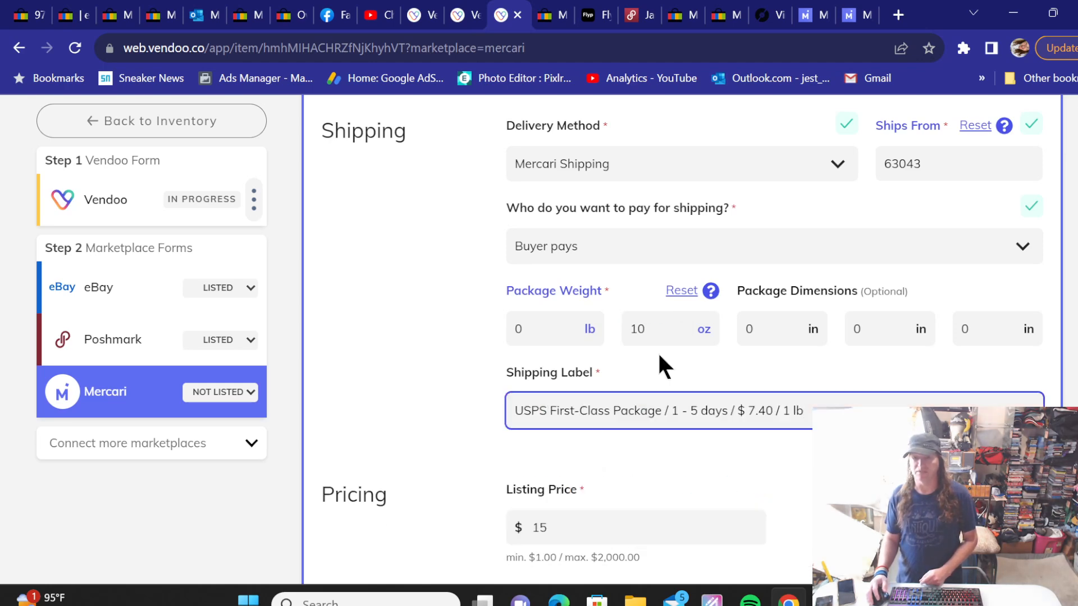
Step: Set the Mercari package weight to 5 oz and choose the $4.99 USPS First-Class Package shipping label for 0.50 lb
left_click(649, 325)
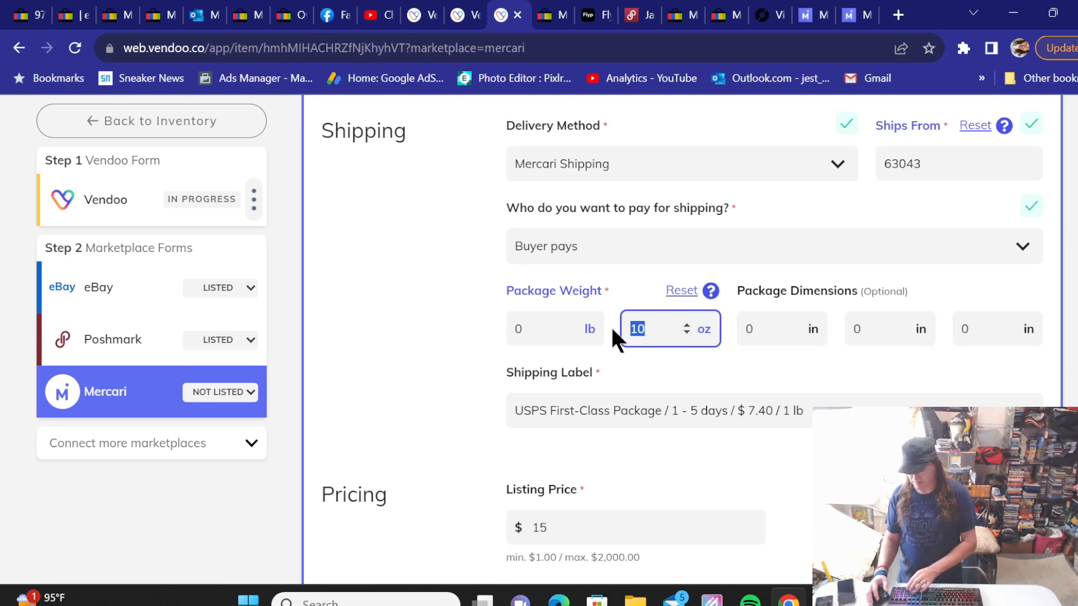
type("5")
left_click(466, 367)
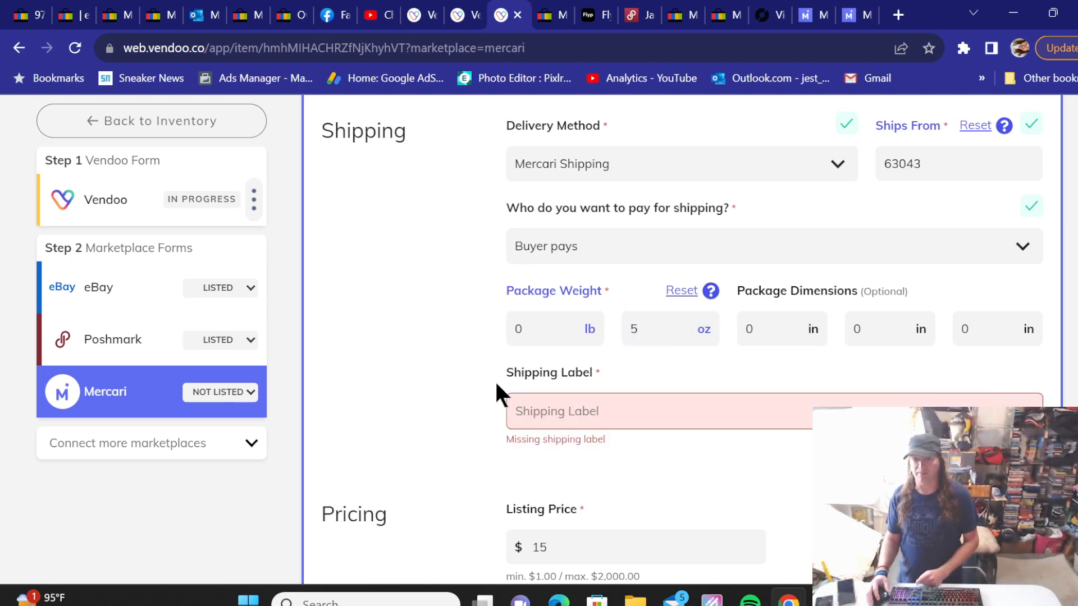
left_click(577, 416)
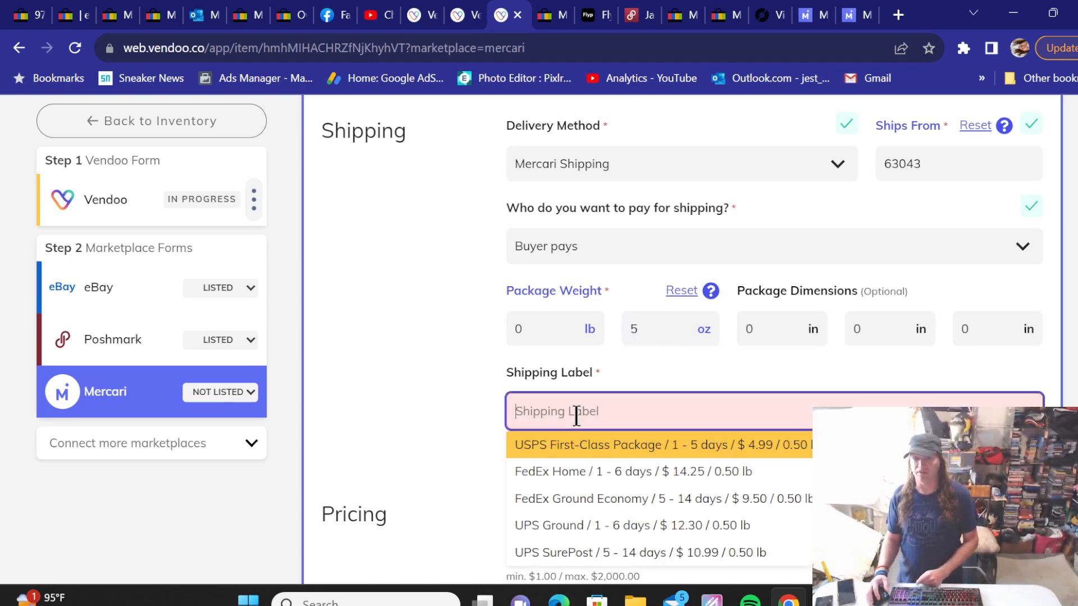
left_click(581, 446)
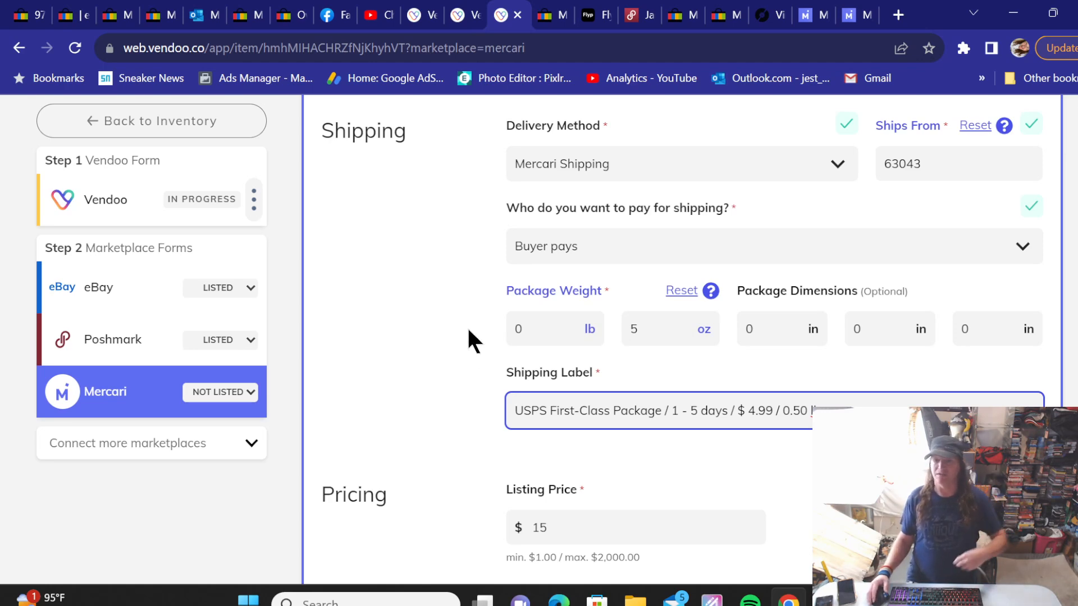
Step: List the hockey puck on Mercari and return to the Vendoo inventory
scroll(469, 337, "down", 3)
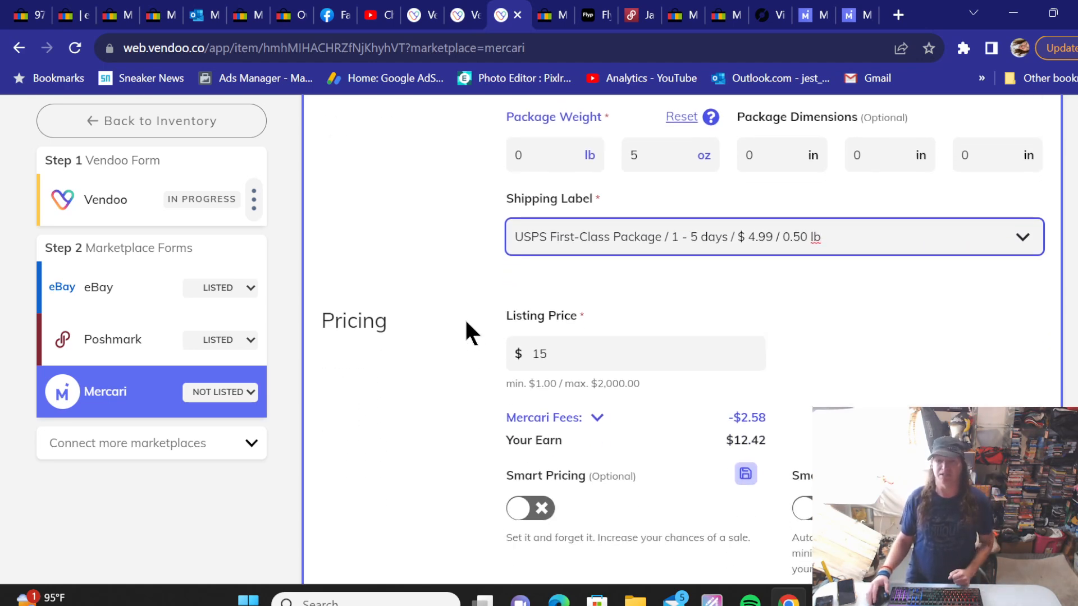
scroll(466, 322, "down", 3)
scroll(467, 322, "down", 3)
left_click(989, 439)
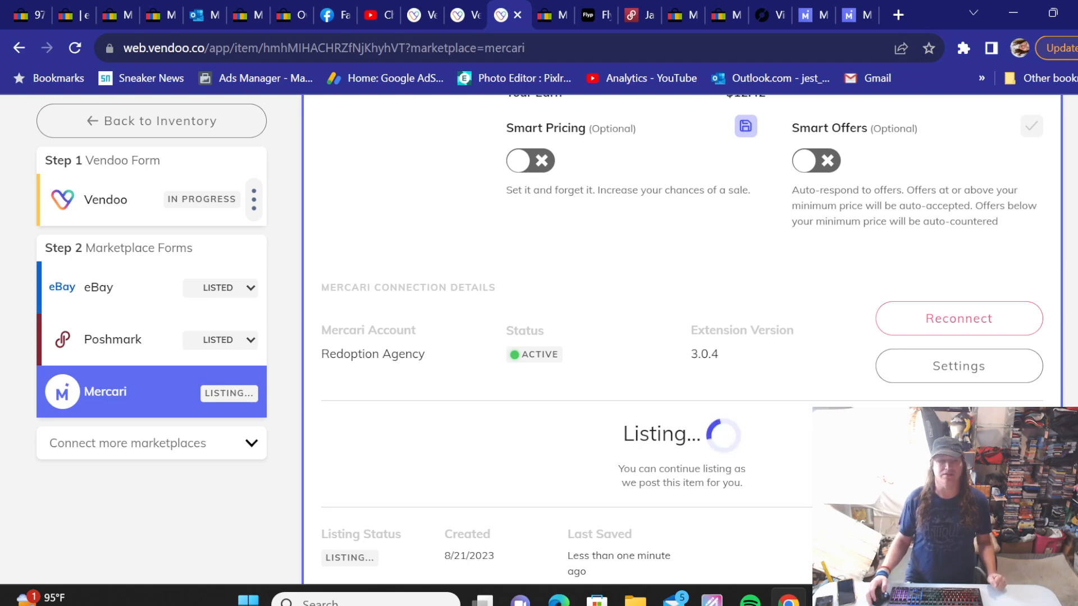
left_click(195, 125)
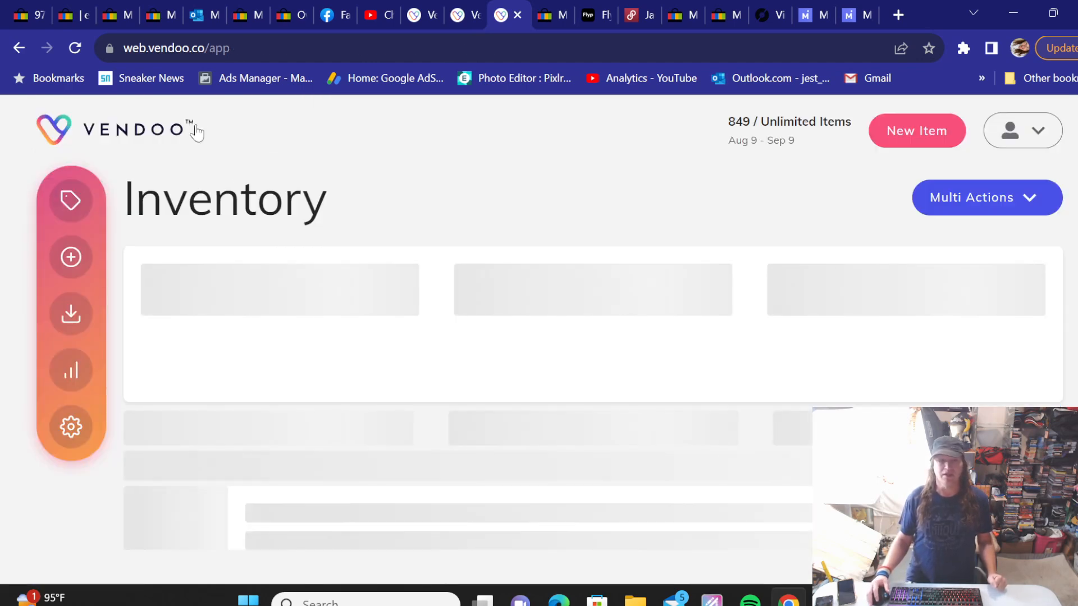
Step: Look through the active inventory items not yet listed on Poshmark or Mercari for one to cross-list
scroll(433, 208, "down", 15)
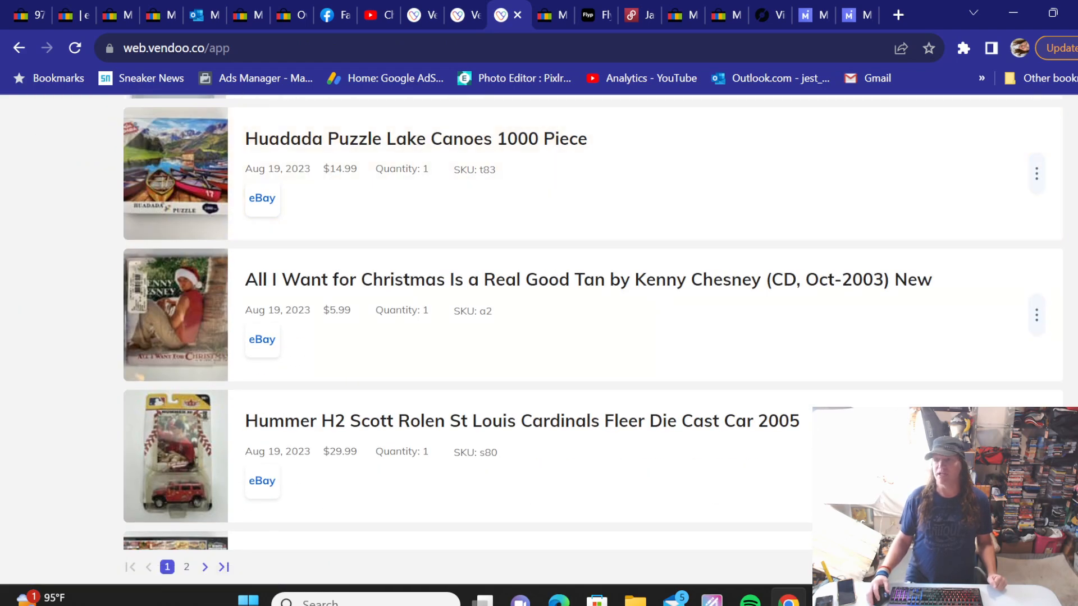
scroll(649, 188, "up", 15)
scroll(645, 191, "down", 3)
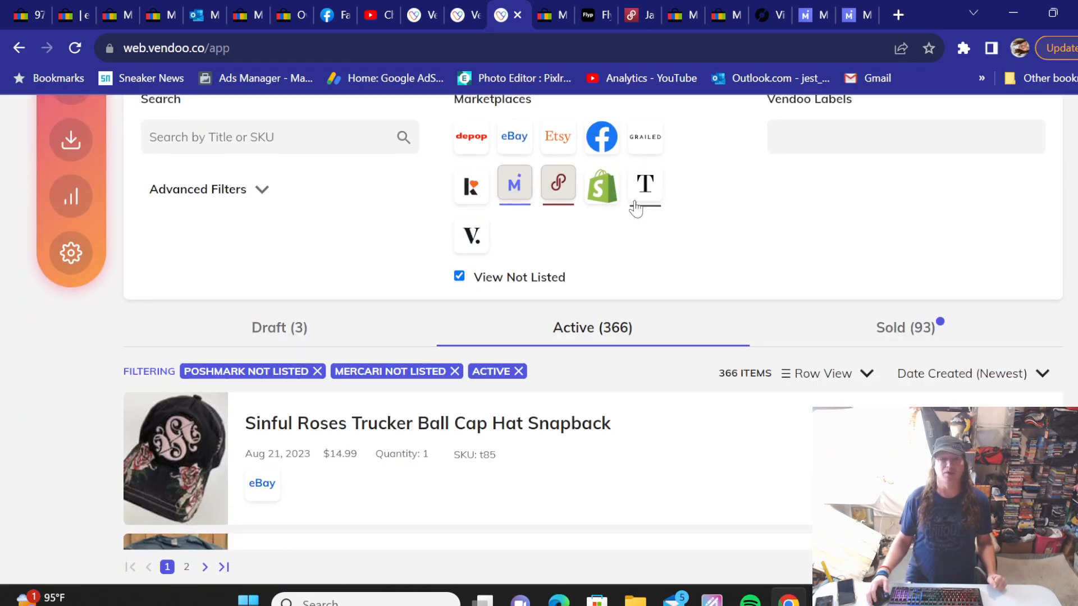
scroll(638, 207, "up", 1)
scroll(637, 191, "up", 1)
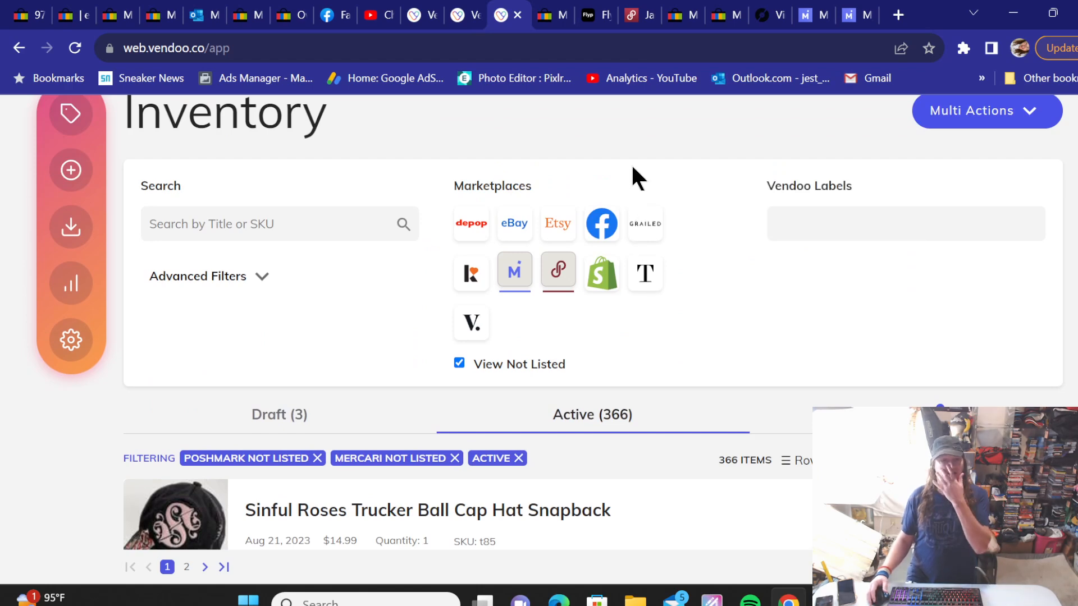
scroll(602, 193, "down", 1)
scroll(602, 202, "down", 1)
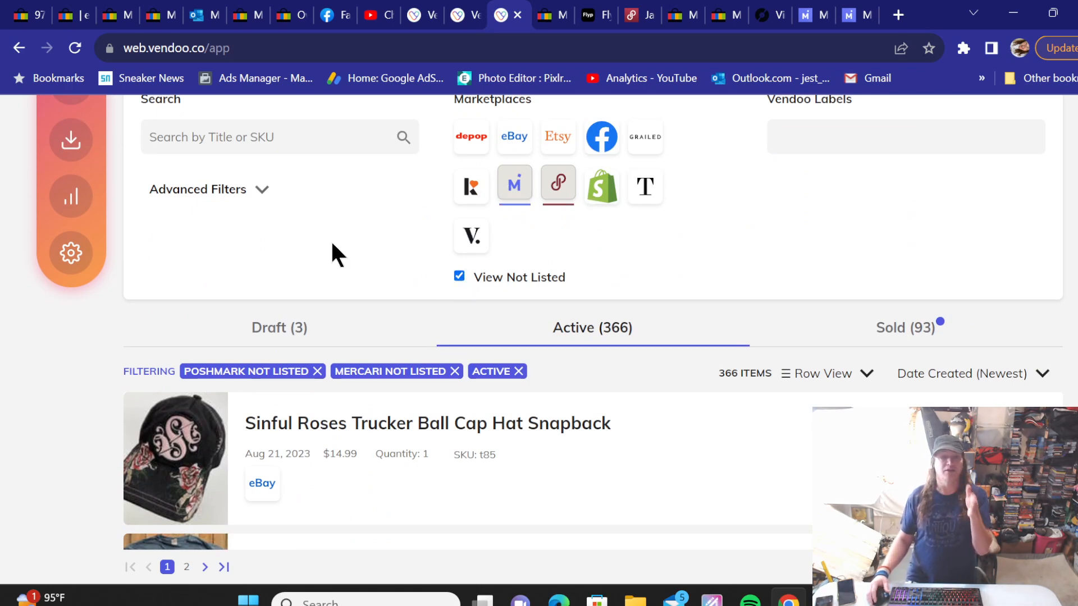
scroll(329, 263, "down", 1)
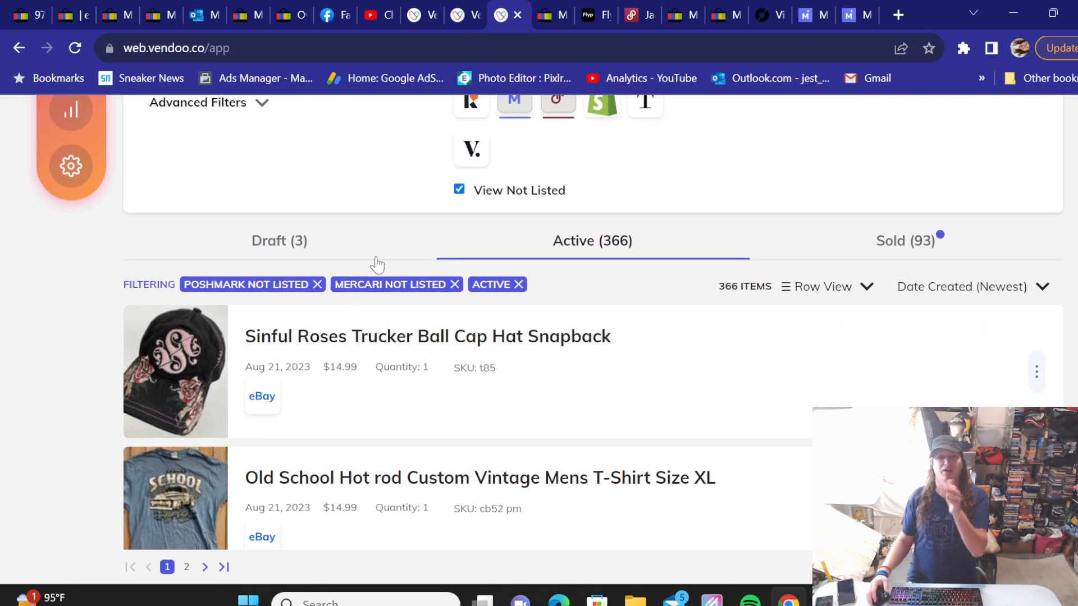
scroll(371, 252, "down", 2)
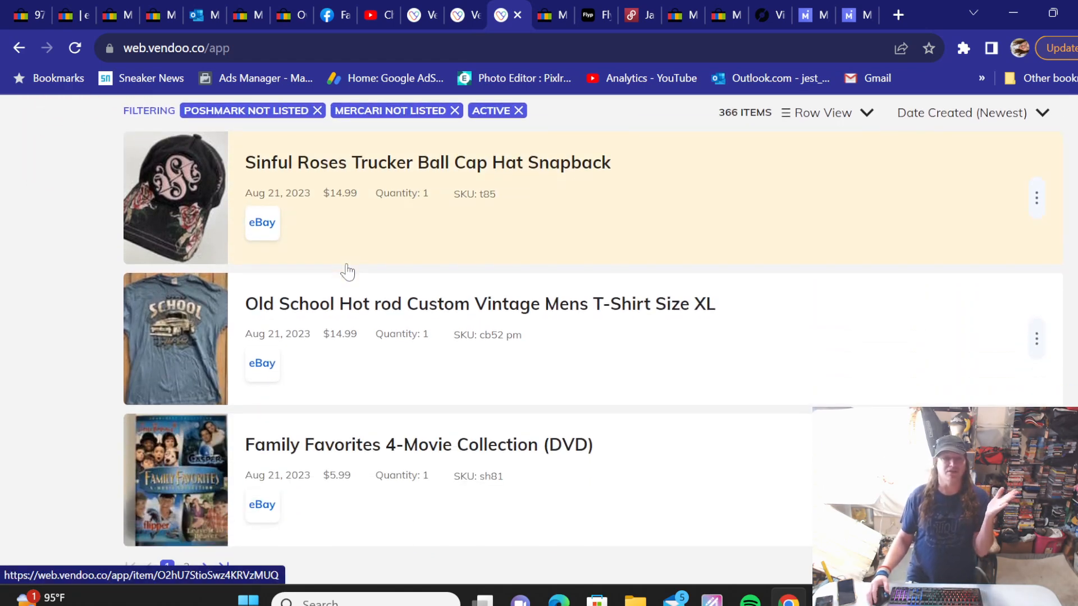
scroll(348, 272, "down", 2)
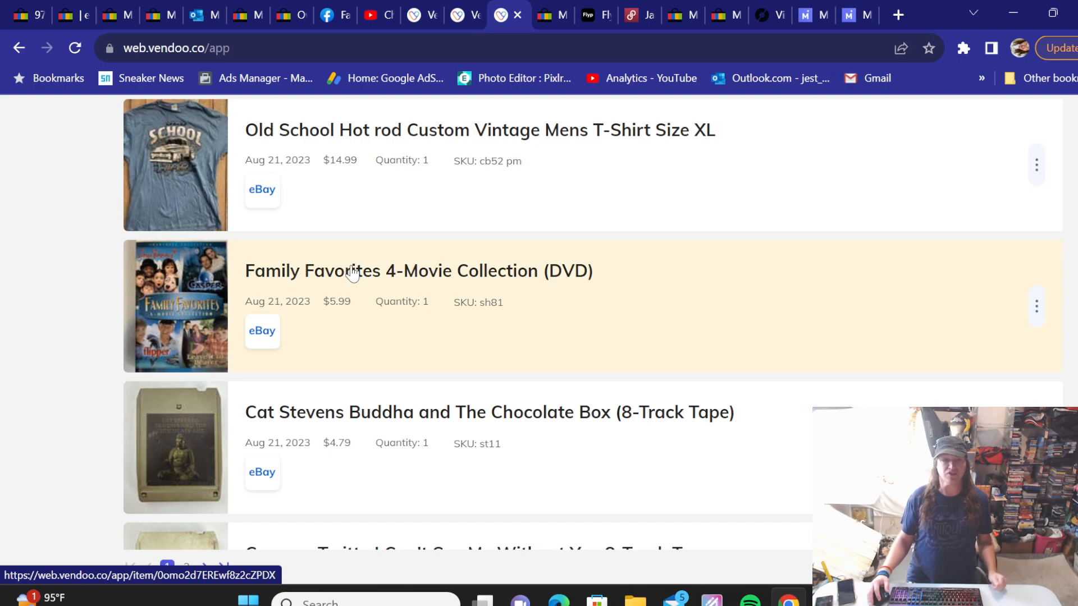
Step: Open the Family Favorites 4-Movie Collection (DVD) item and copy its title
left_click(353, 272)
scroll(522, 276, "down", 2)
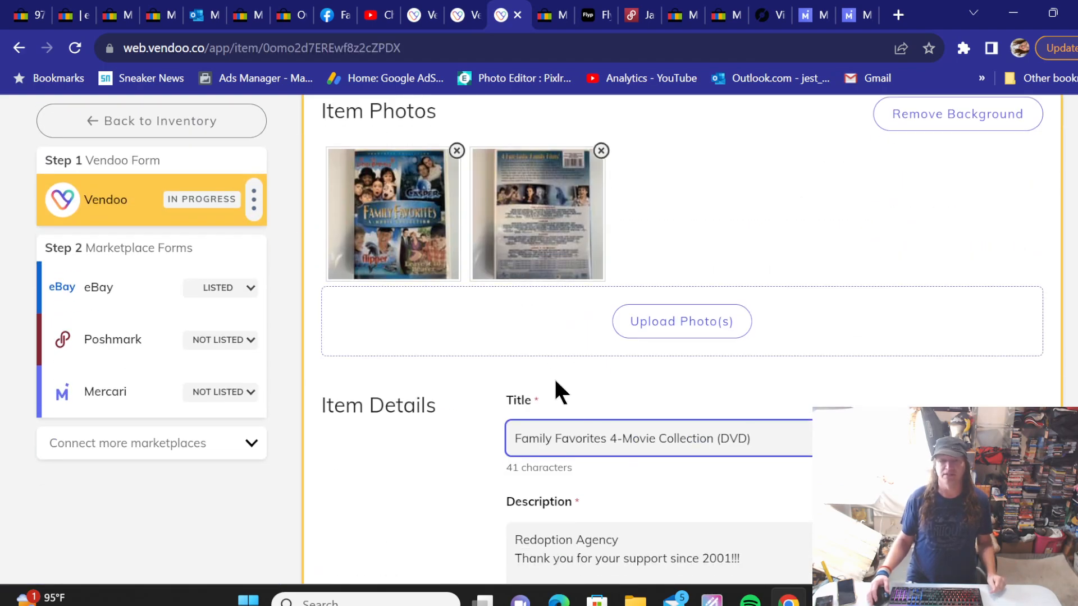
scroll(553, 351, "down", 2)
triple_click(559, 264)
right_click(557, 261)
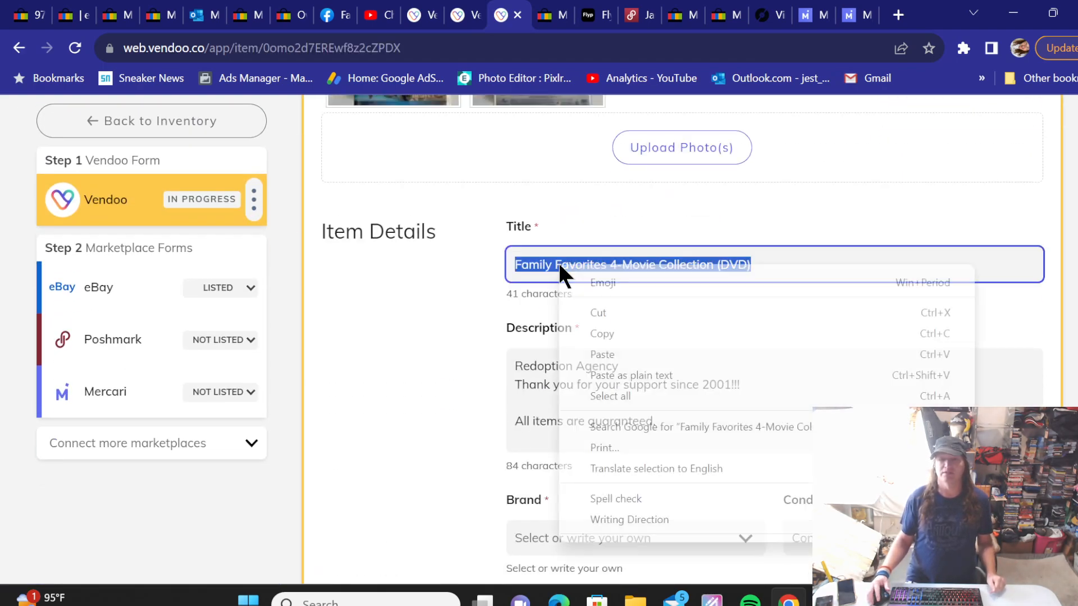
left_click(613, 329)
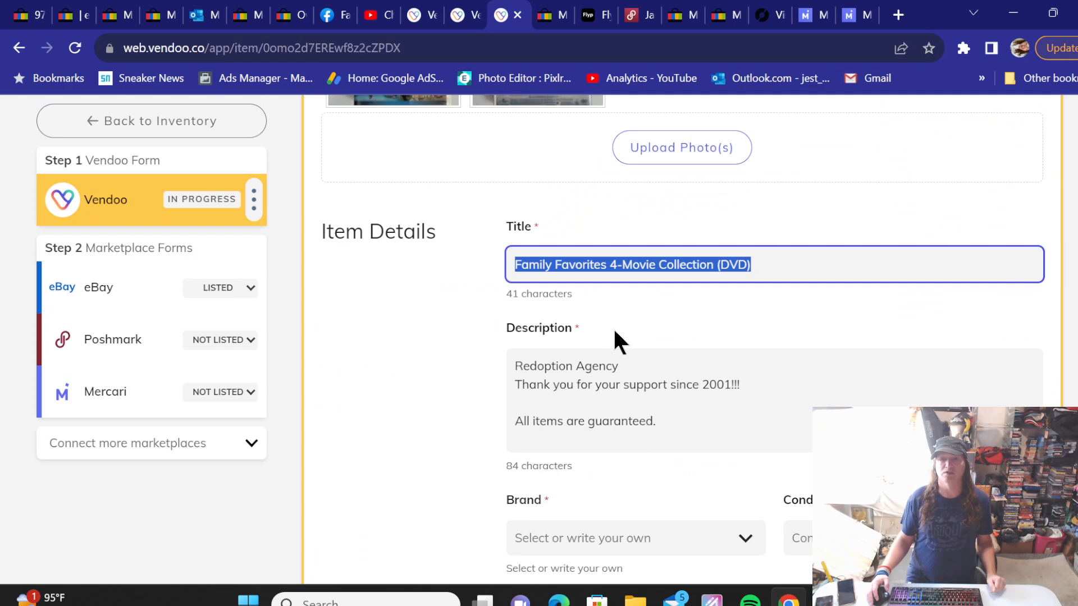
Step: Switch to eBay and search the active listings by the copied title, Family Favorites 4-Movie Collection (DVD)
left_click(547, 15)
scroll(418, 190, "up", 2)
triple_click(413, 187)
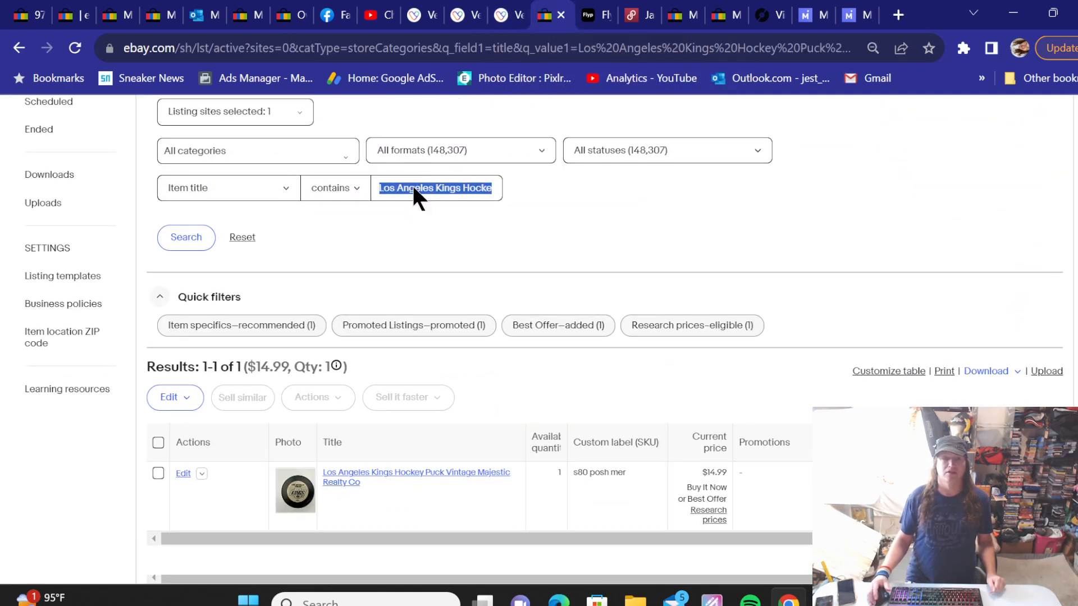
right_click(413, 188)
left_click(456, 272)
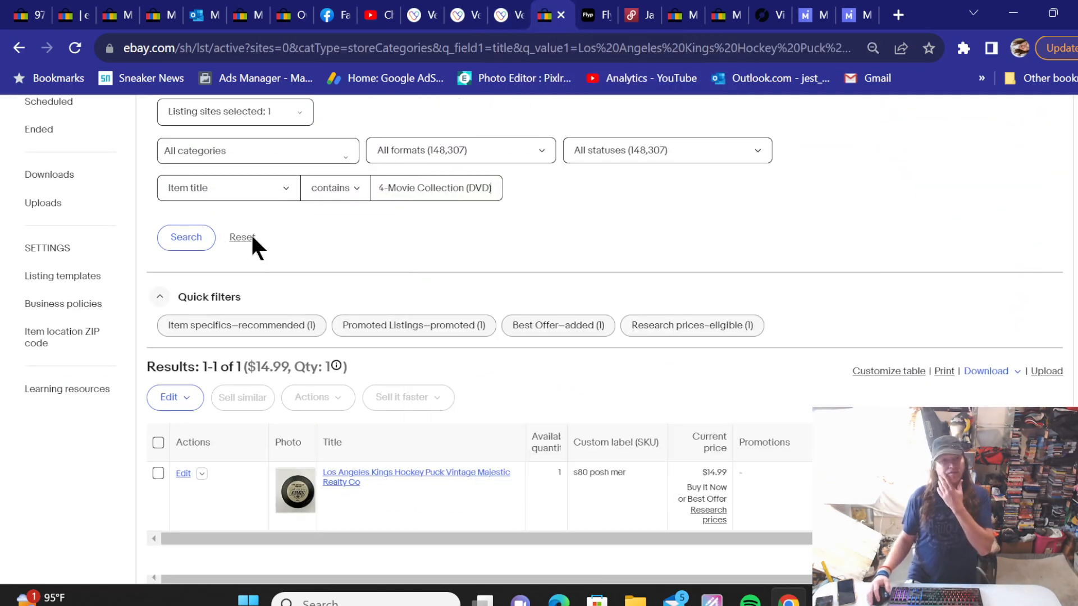
left_click(192, 236)
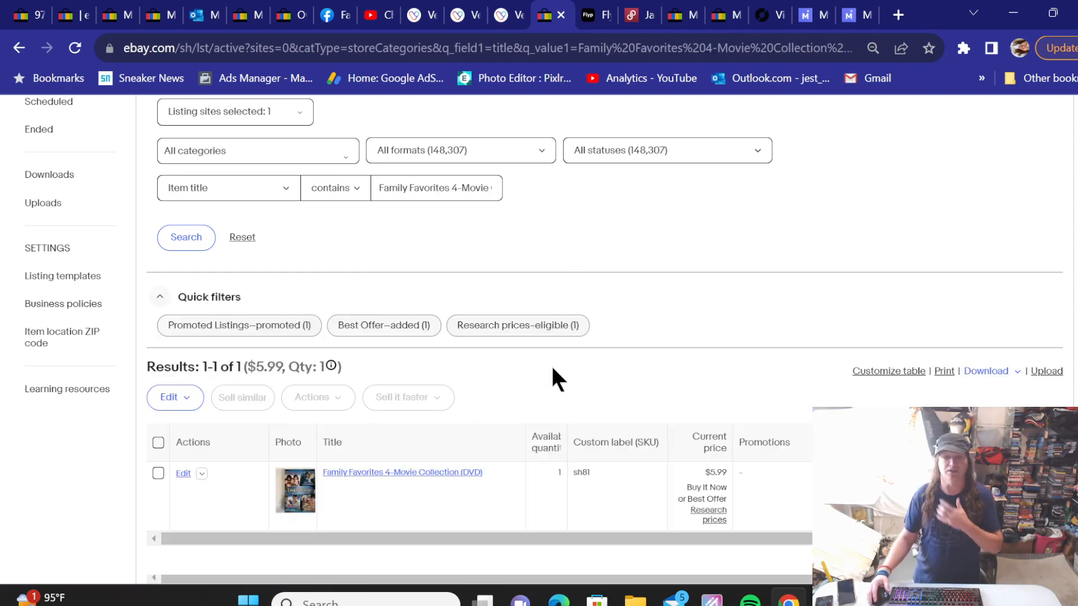
Step: Set the DVD listing's custom label (SKU) on eBay to "sh81 posh mer"
left_click(677, 471)
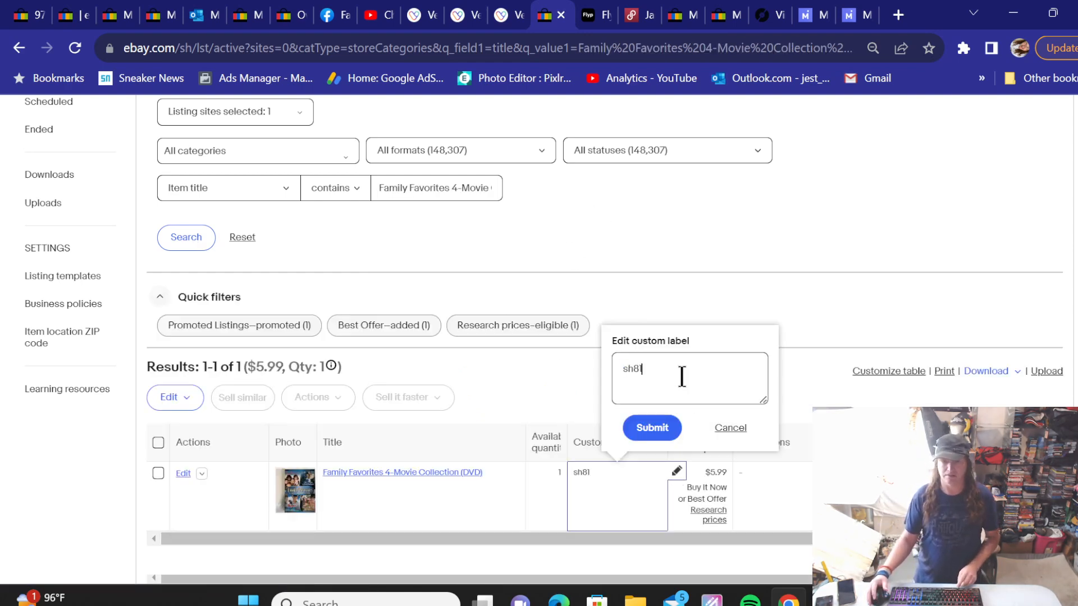
type("posh m")
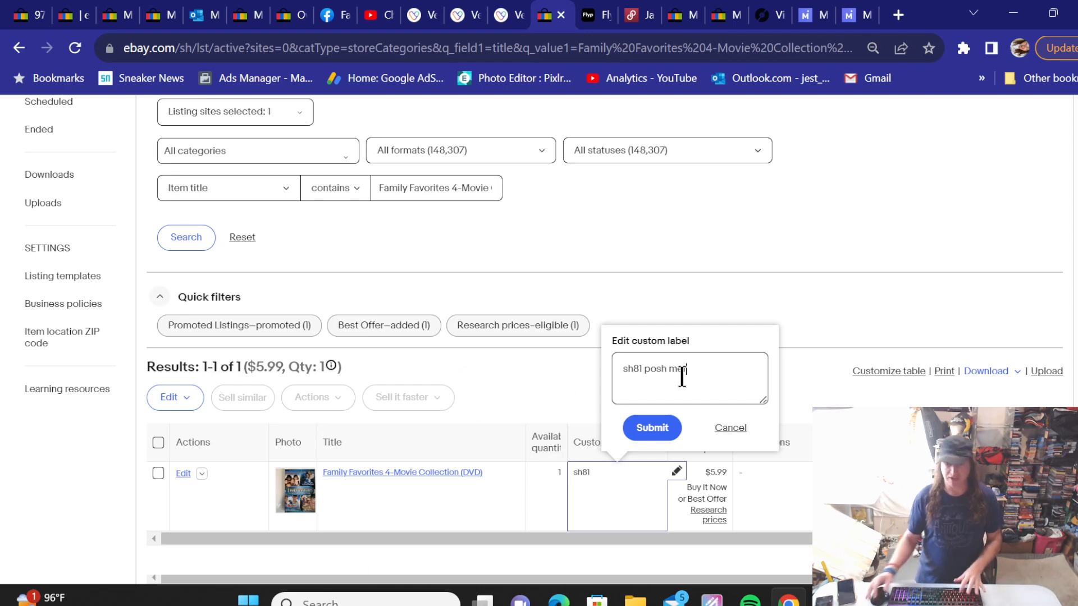
left_click(660, 428)
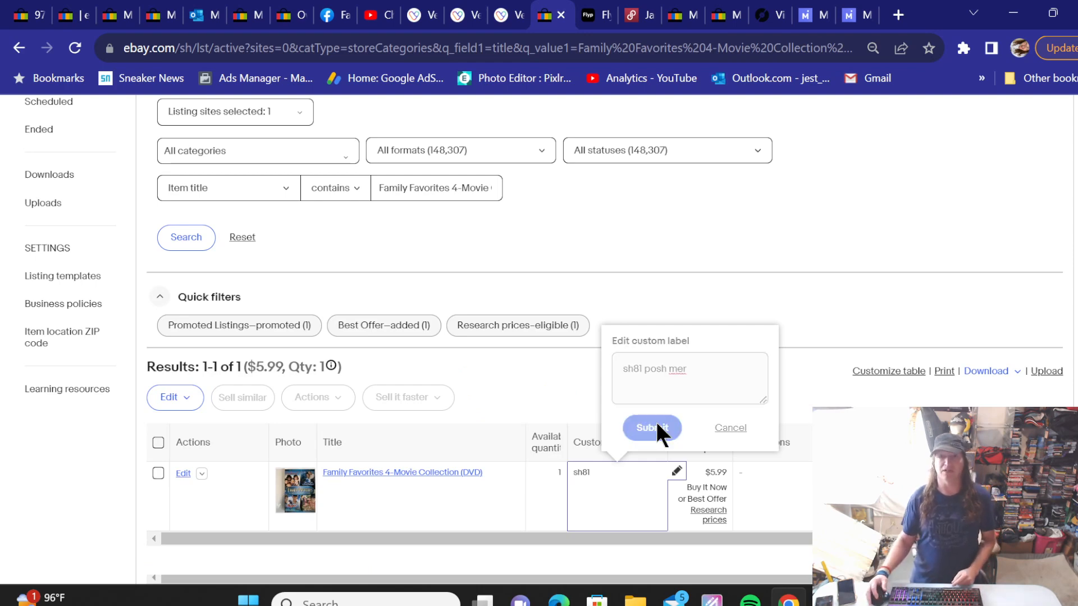
Step: Return to Vendoo and set the DVD's Poshmark category to Electronics > Media > DVDs & Blu-ray Discs
left_click(503, 9)
left_click(137, 348)
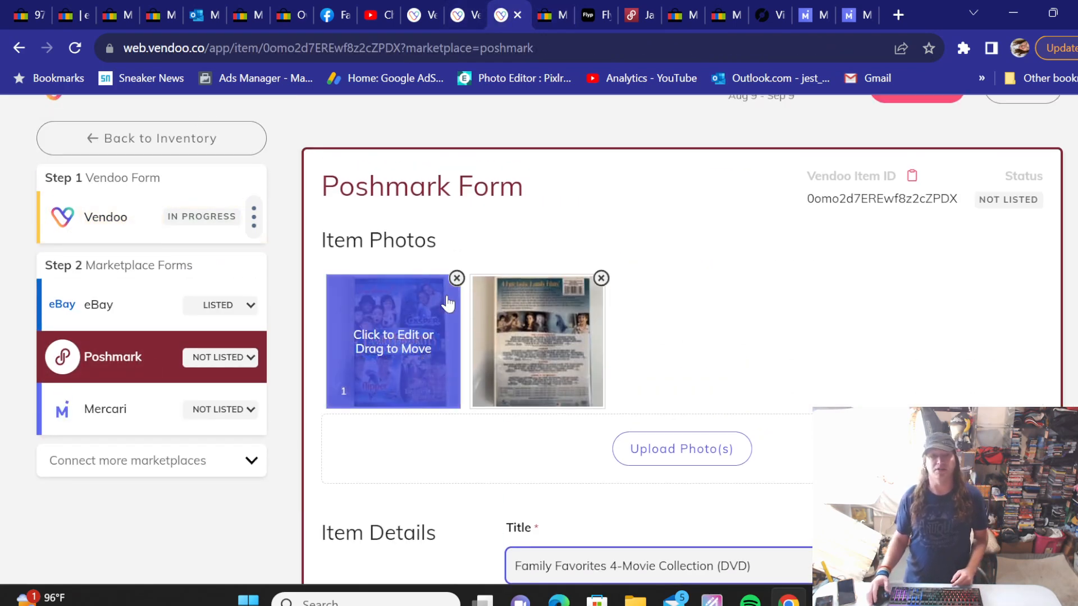
scroll(447, 281, "down", 10)
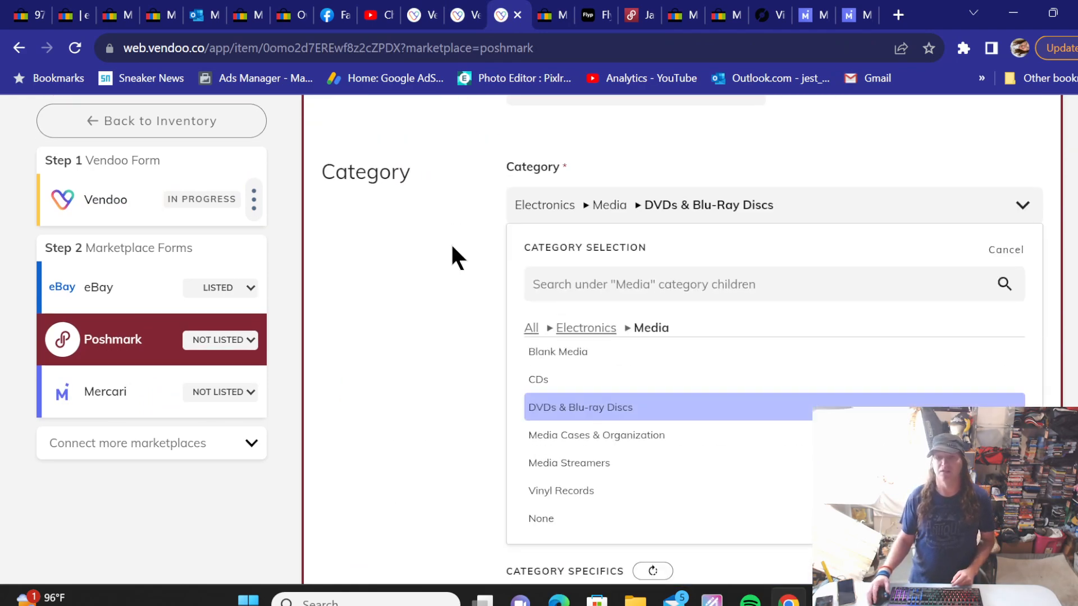
left_click(581, 407)
Step: Set the DVD's original price to 0 and list it on Poshmark
scroll(481, 300, "down", 3)
left_click(558, 266)
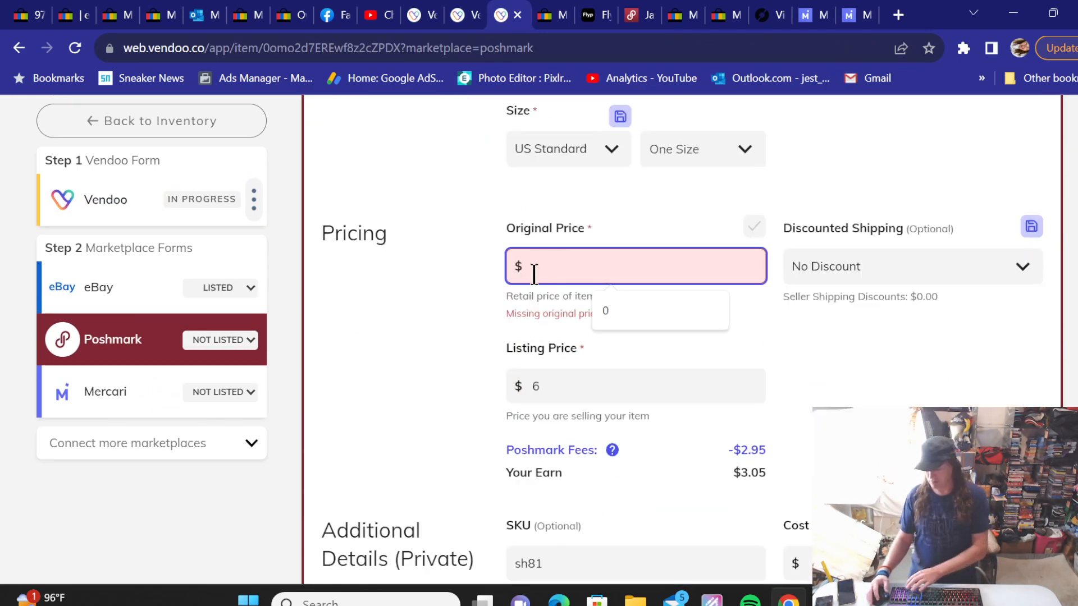
type("0")
scroll(440, 275, "down", 10)
left_click(862, 314)
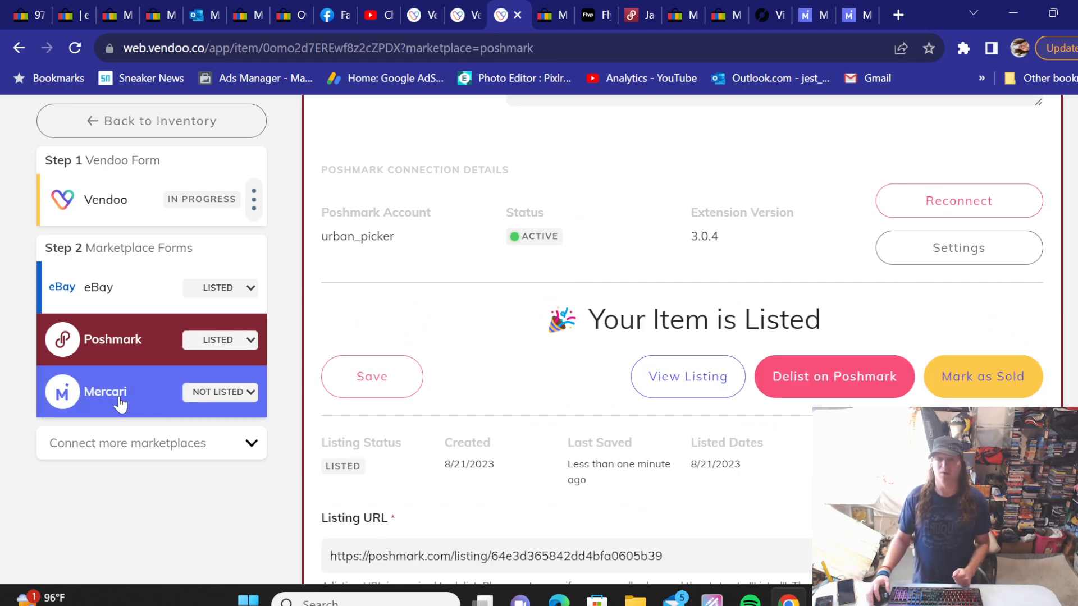
Step: Mark the DVD as No Brand/Not Sure in its Mercari form
left_click(120, 402)
scroll(483, 291, "down", 10)
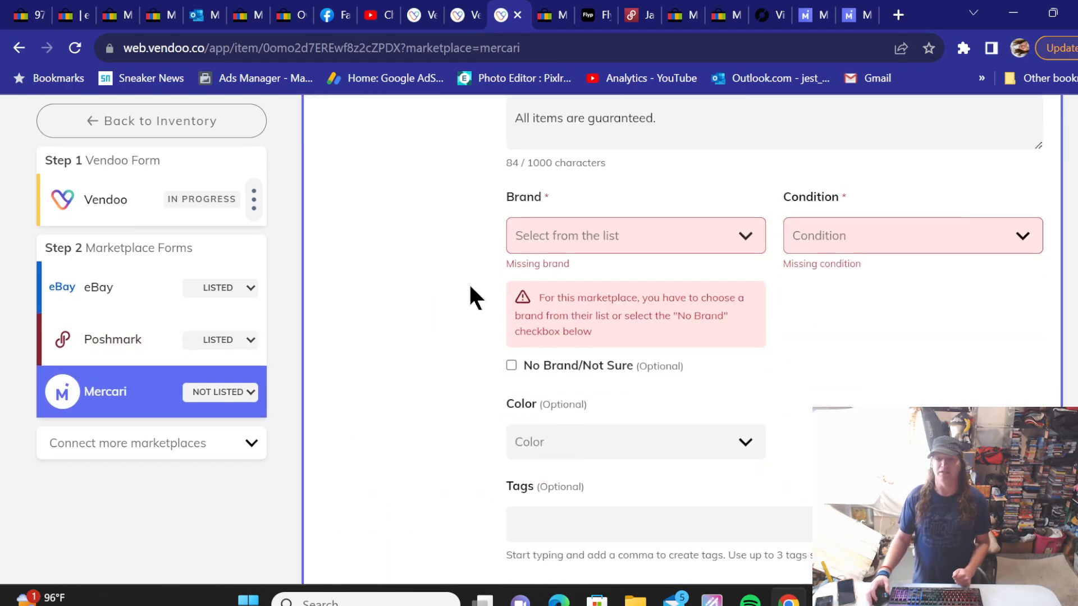
left_click(510, 360)
Step: Choose the $4.30 USPS Media Mail shipping label for 1 lb on the Mercari form
scroll(461, 291, "down", 8)
scroll(499, 336, "down", 3)
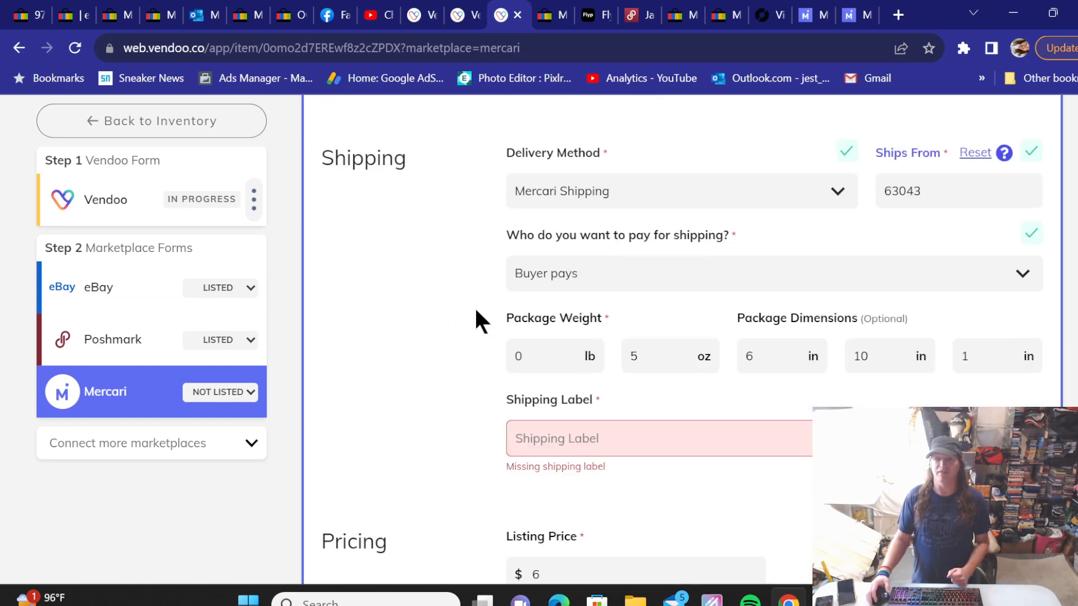
left_click(560, 422)
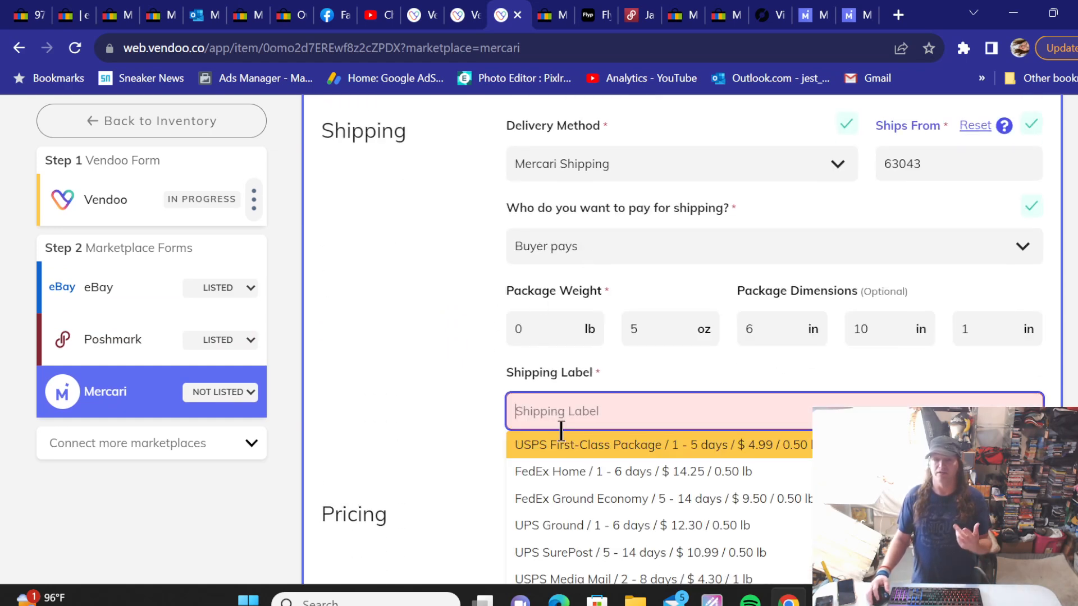
scroll(472, 432, "down", 3)
left_click(557, 413)
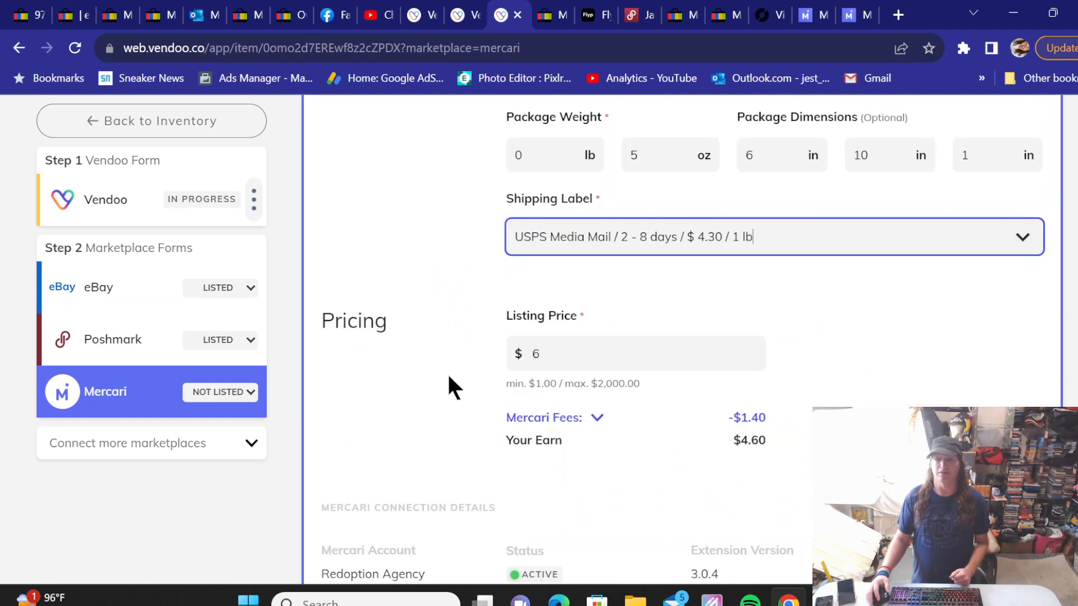
Step: Set the DVD's Mercari condition to Good (Gently used)
scroll(678, 398, "down", 3)
scroll(780, 386, "down", 2)
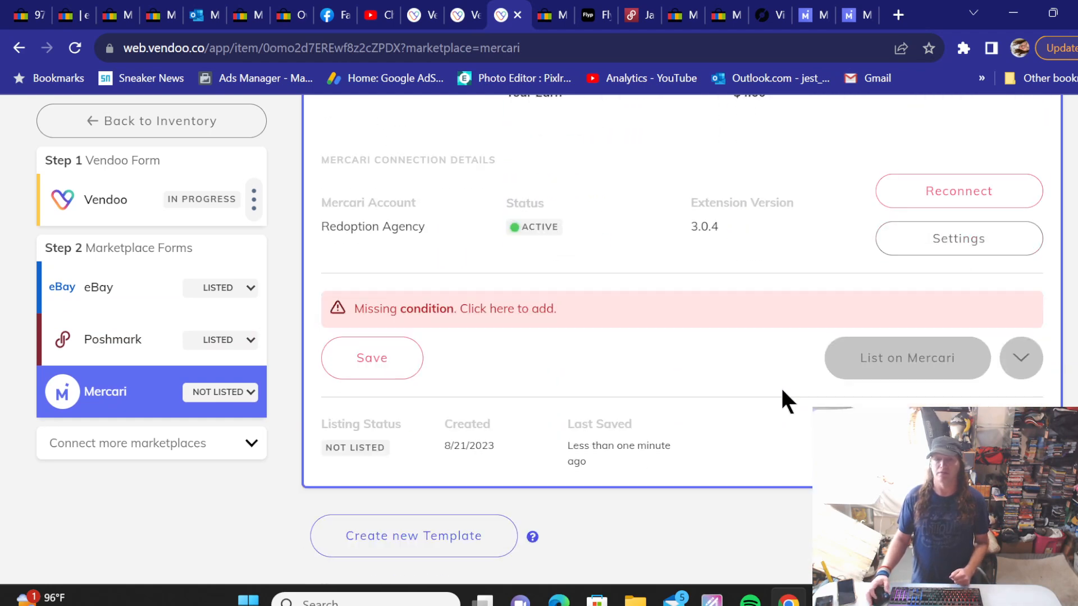
scroll(766, 377, "up", 10)
scroll(738, 351, "up", 5)
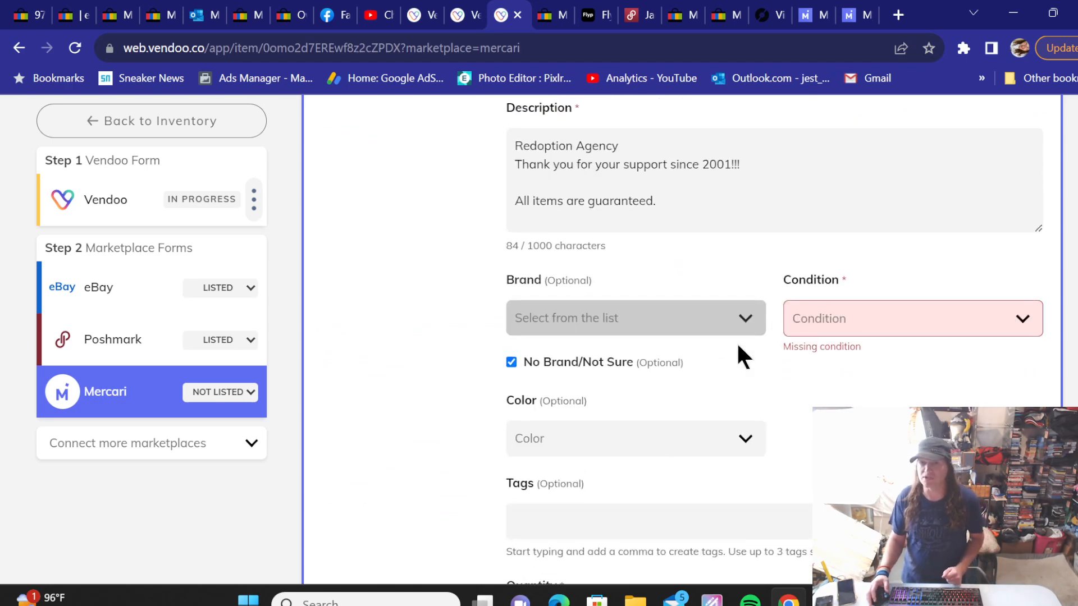
left_click(839, 324)
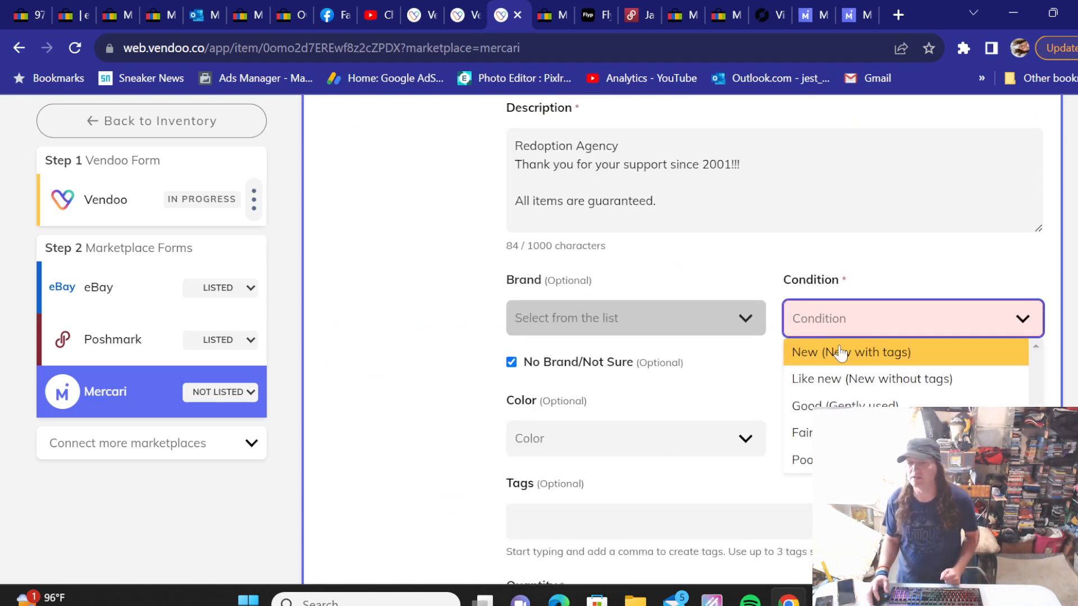
left_click(820, 404)
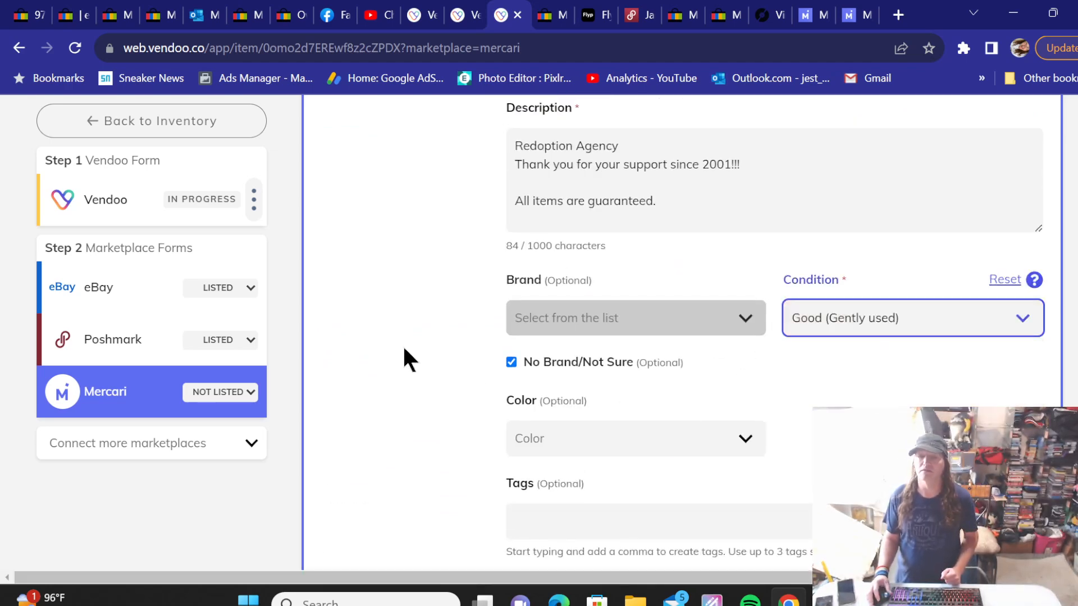
Step: List the DVD on Mercari and return to the Vendoo inventory
scroll(432, 349, "down", 10)
scroll(447, 353, "down", 12)
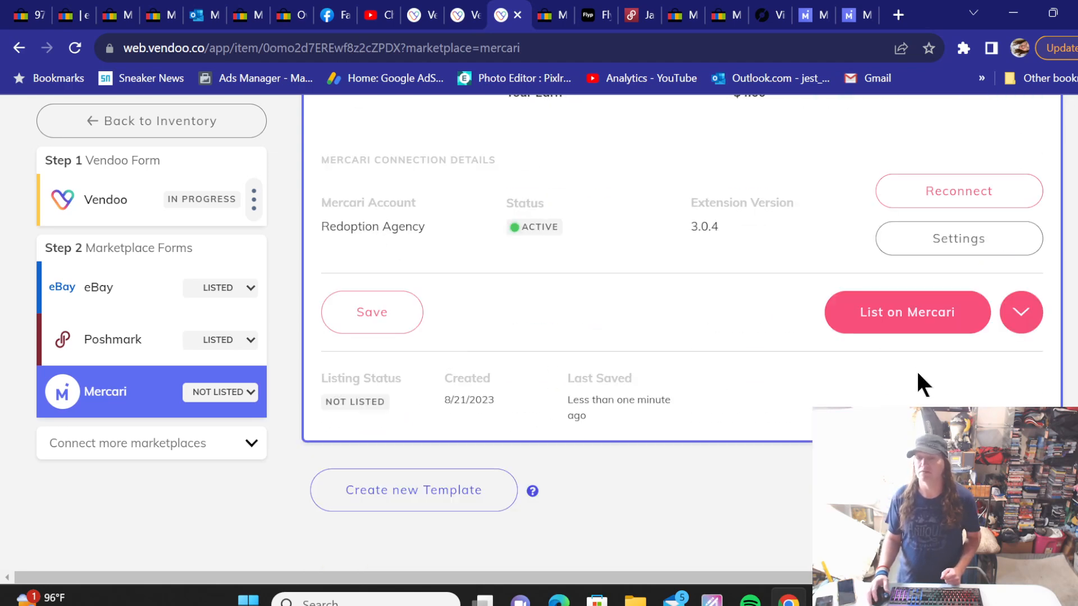
left_click(901, 310)
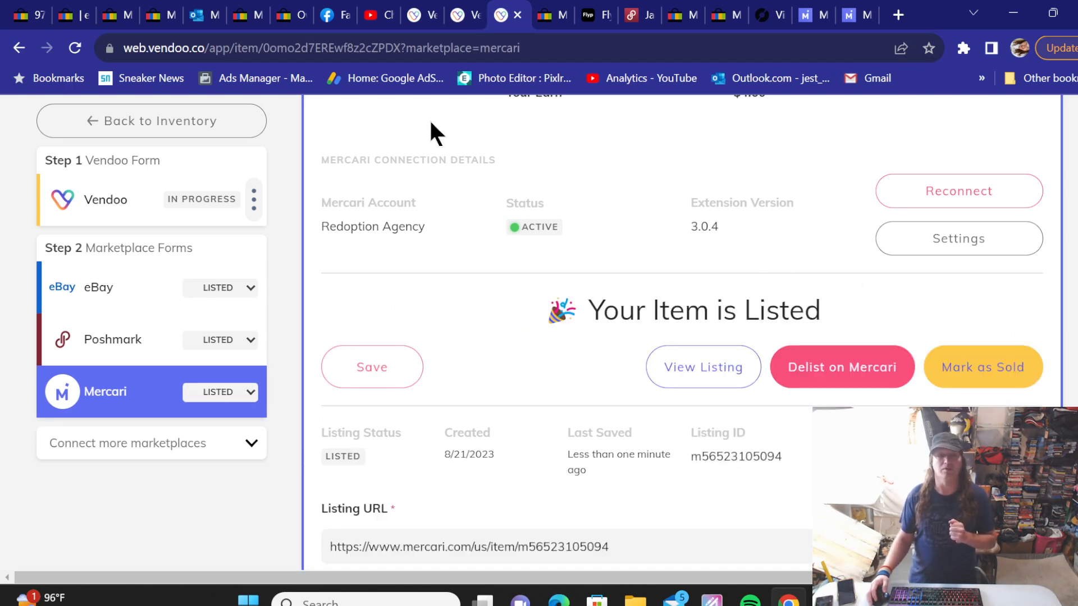
left_click(201, 122)
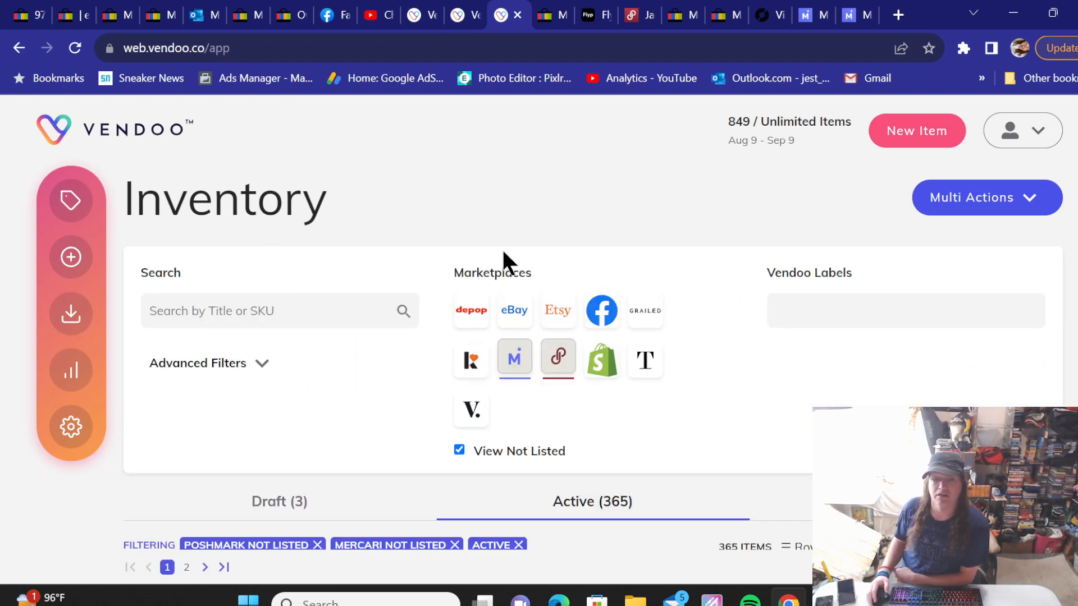
Step: Open the Cat Stevens Buddha and The Chocolate Box (8-Track Tape) item and copy its title
scroll(494, 252, "down", 10)
scroll(476, 242, "down", 2)
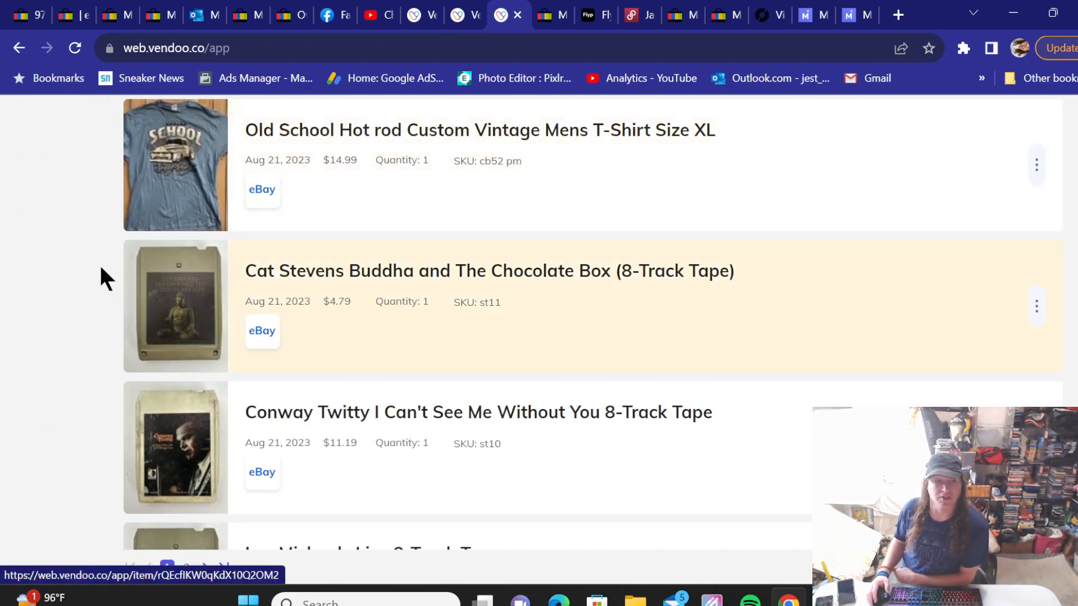
left_click(442, 271)
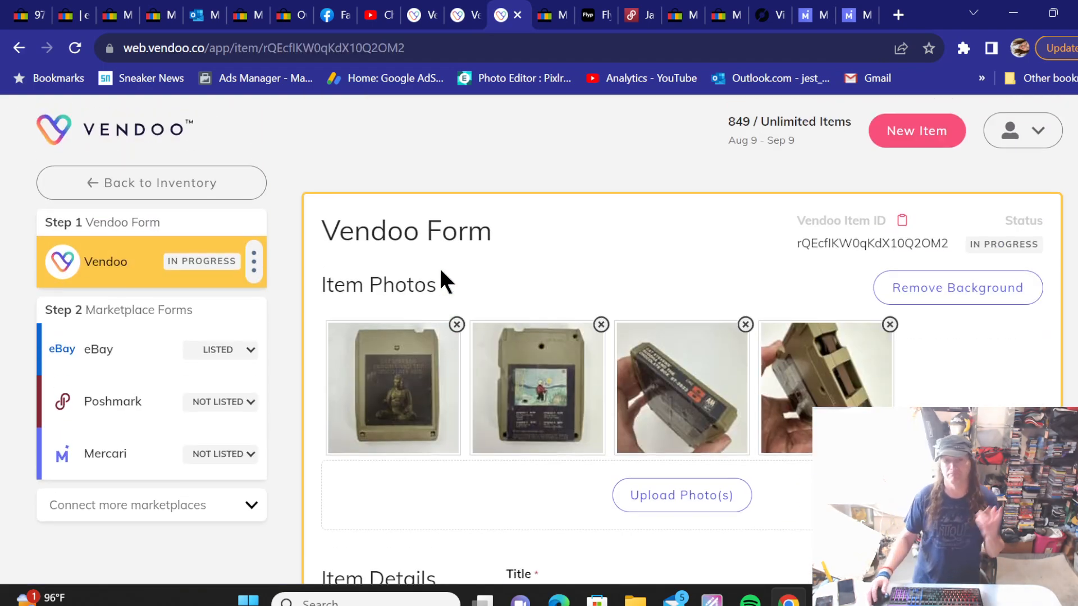
key("ctrl+a")
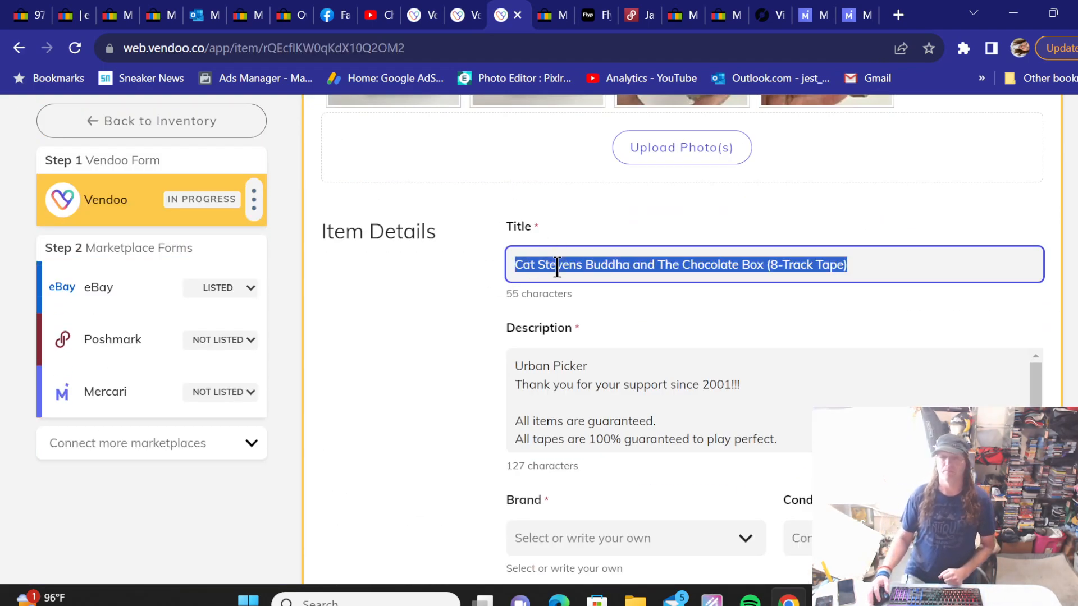
right_click(559, 276)
left_click(619, 332)
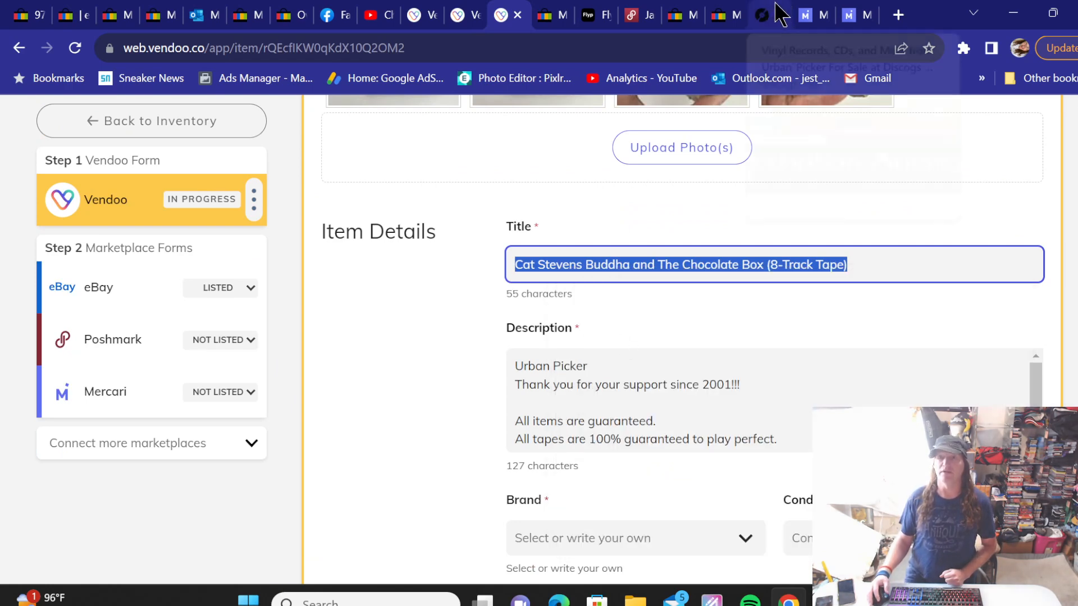
Step: Search the active eBay listings for the copied title Cat Stevens Buddha and The Chocolate Box (8-Track Tape)
left_click(568, 12)
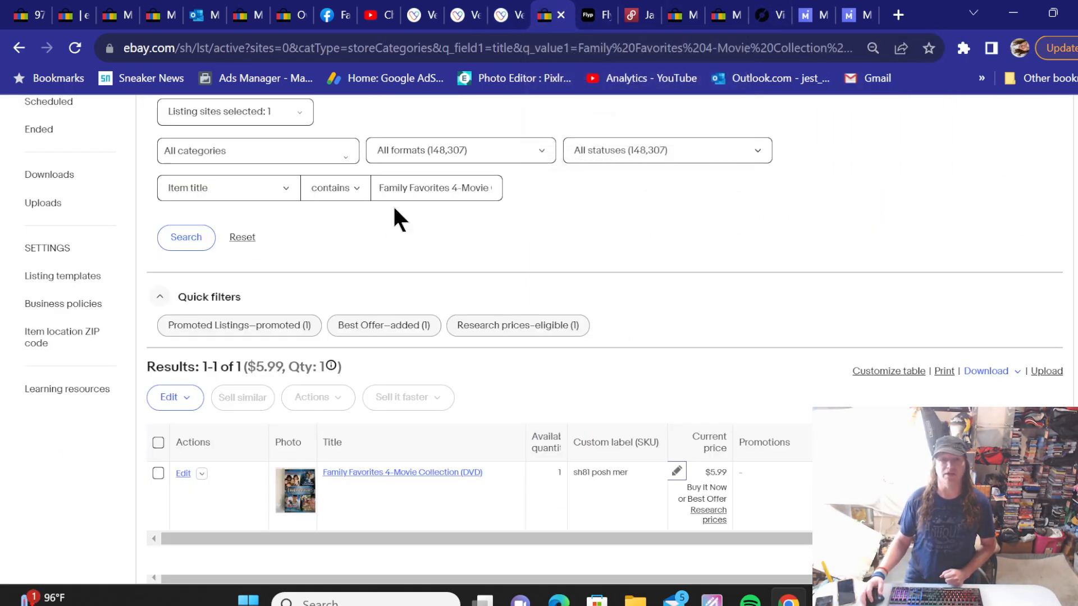
triple_click(418, 186)
left_click(484, 275)
left_click(200, 235)
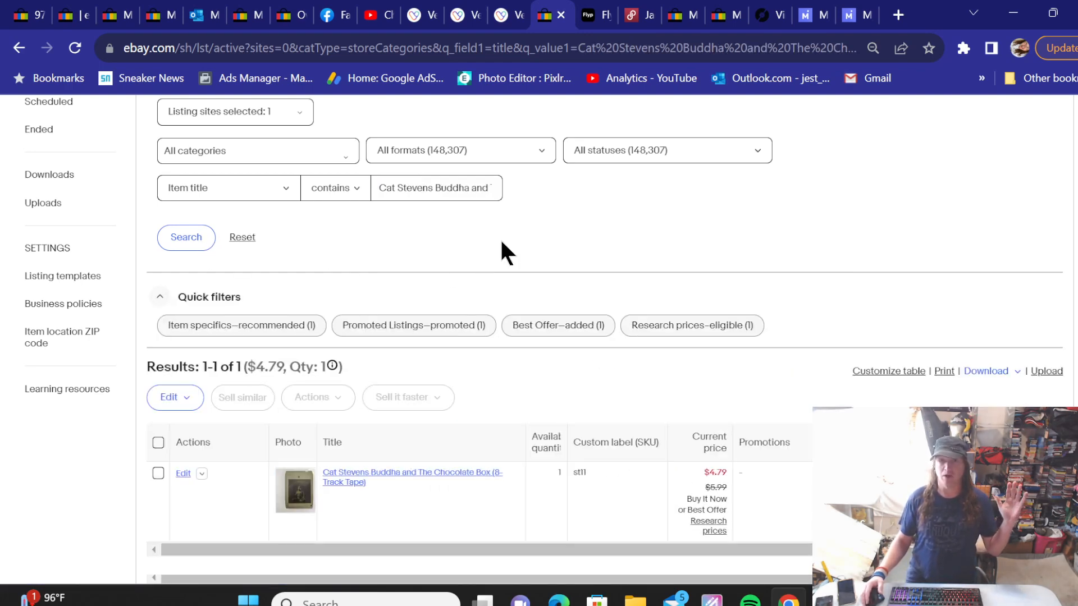
Step: Set the 8-track tape's eBay custom label to "st11 posh mer"
scroll(503, 257, "down", 2)
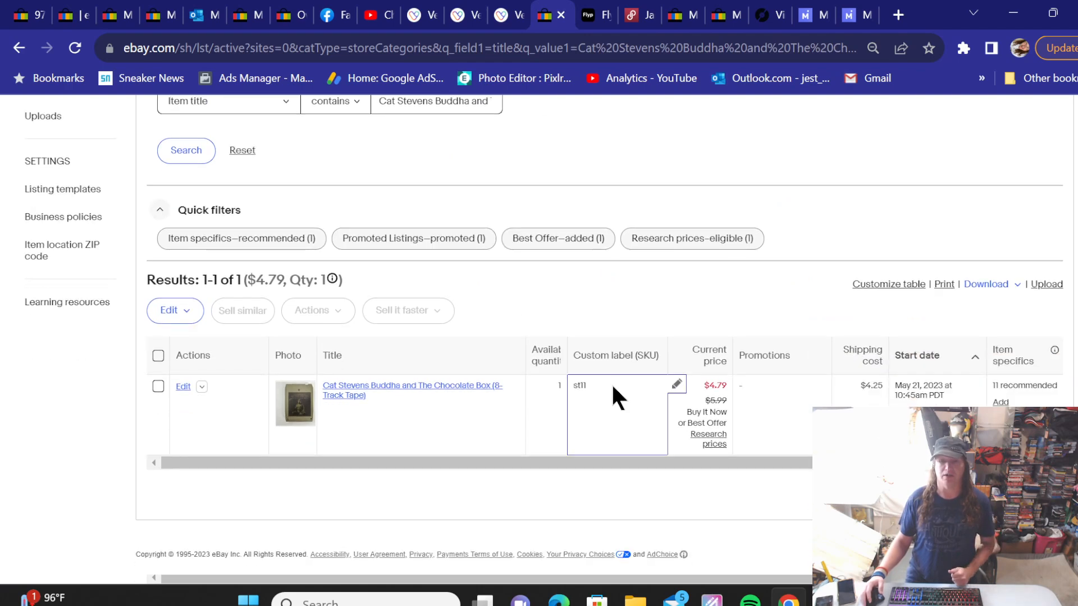
left_click(676, 385)
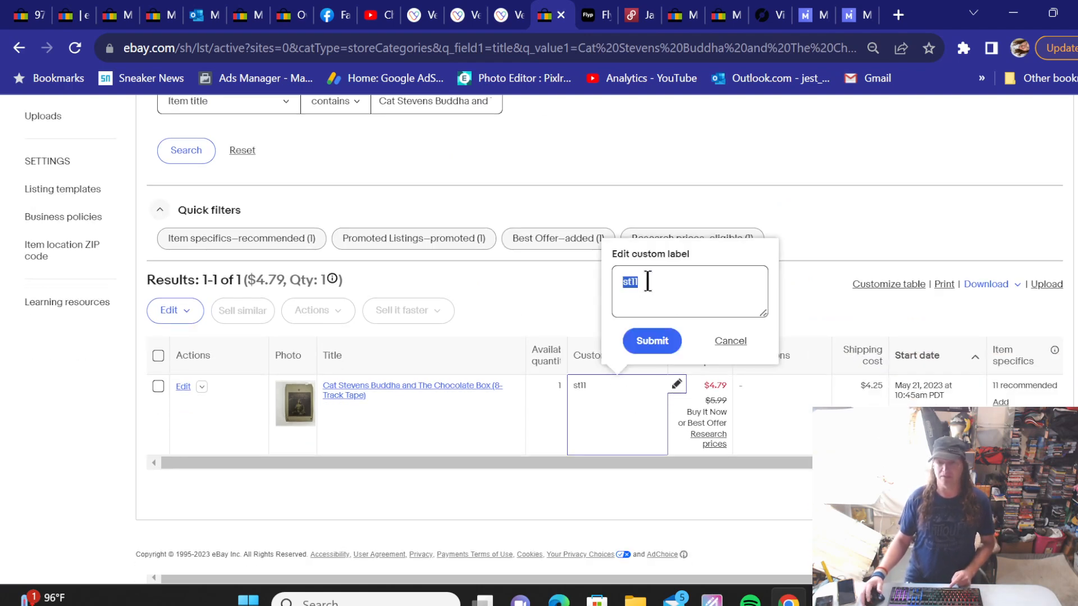
type("posh mer")
left_click(652, 340)
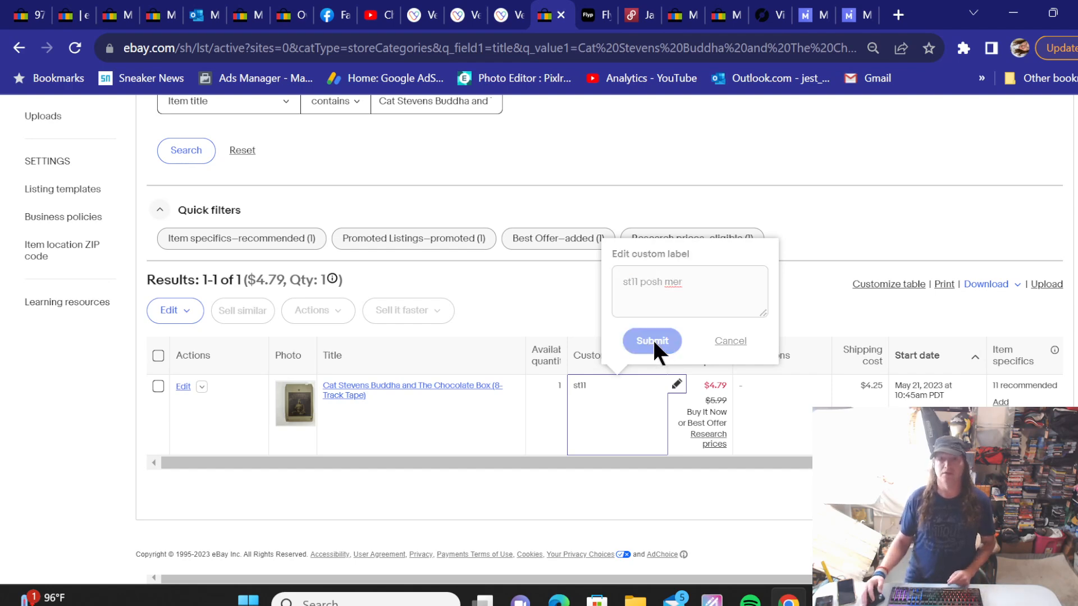
Step: Return to the tape's Vendoo item and set its Poshmark category to None under Electronics > Media
left_click(511, 11)
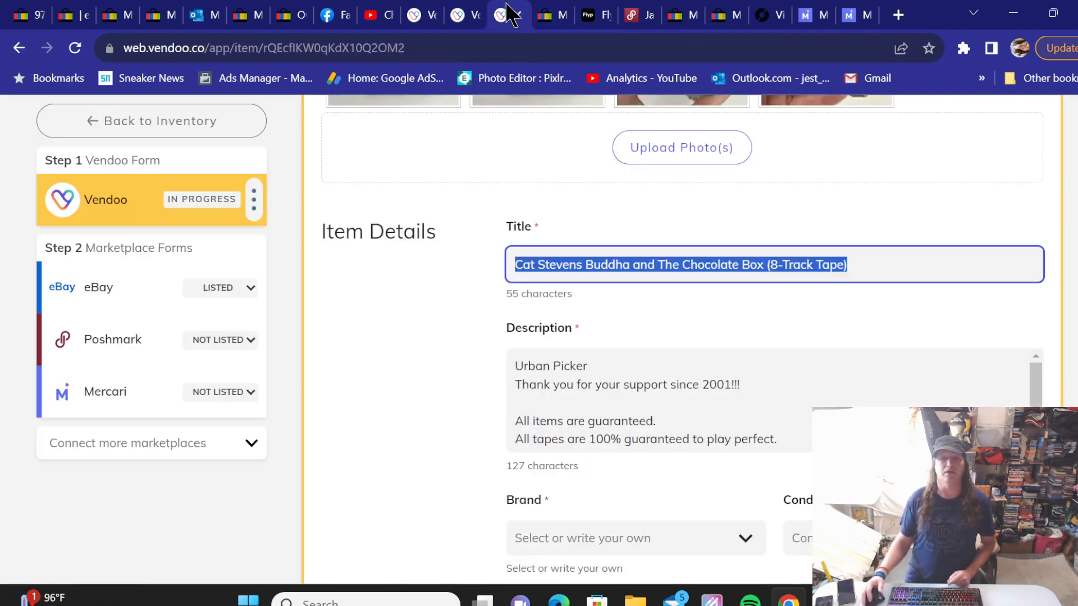
left_click(144, 352)
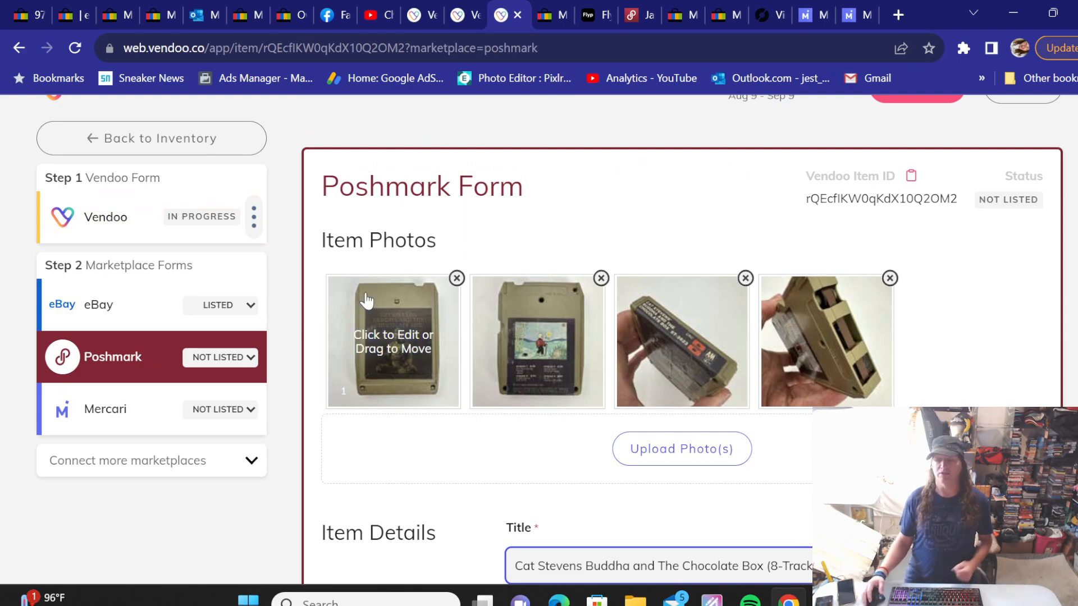
scroll(387, 282, "down", 10)
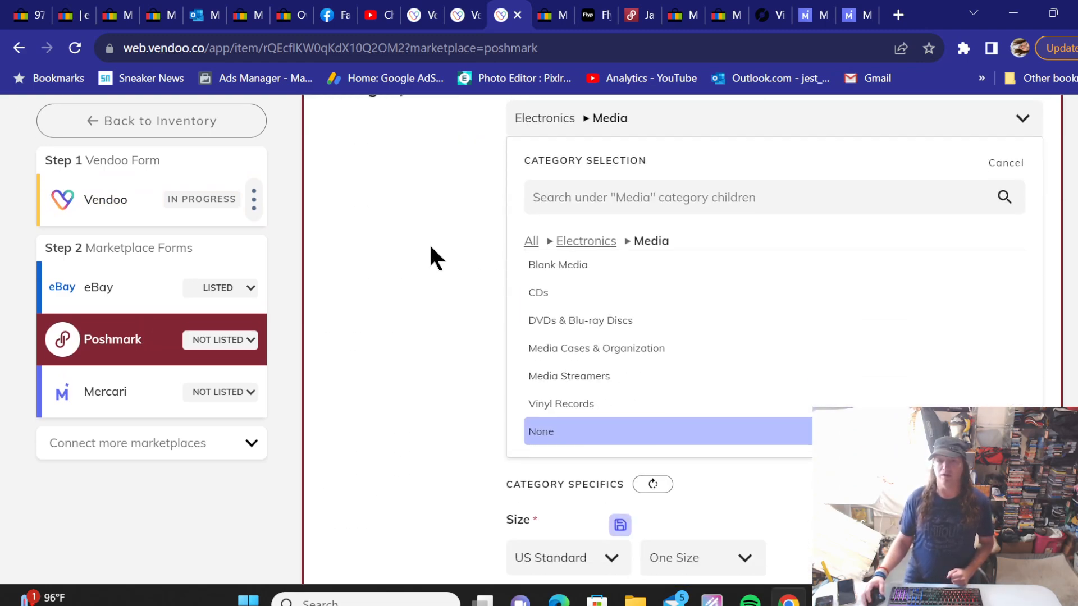
left_click(550, 434)
Step: Complete the Poshmark form by entering 0 in its remaining field and list the 8-track tape on Poshmark
left_click(558, 361)
type("0")
scroll(419, 359, "down", 10)
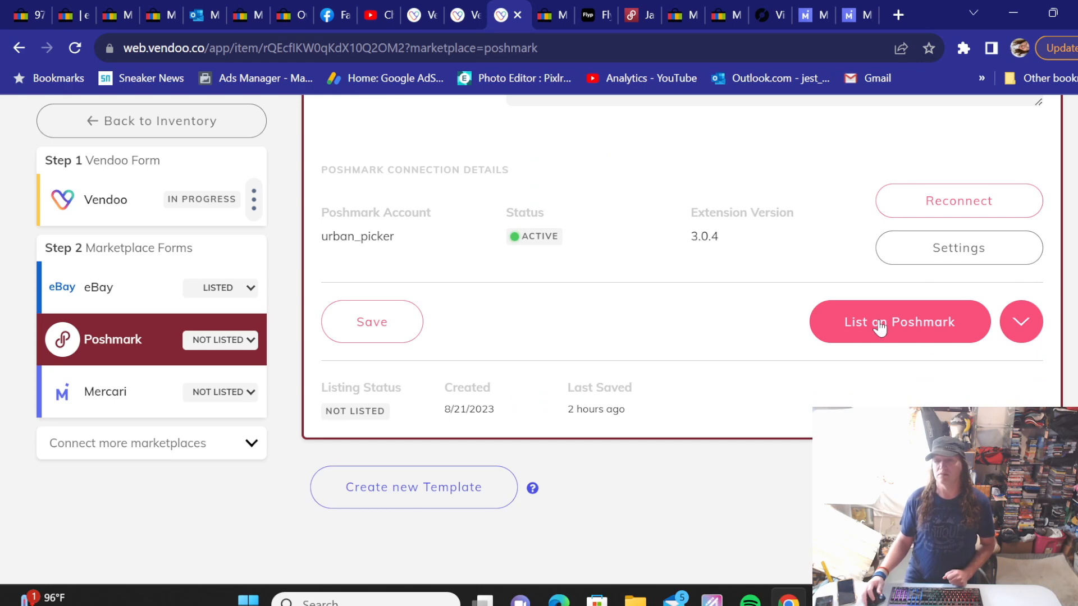
left_click(879, 326)
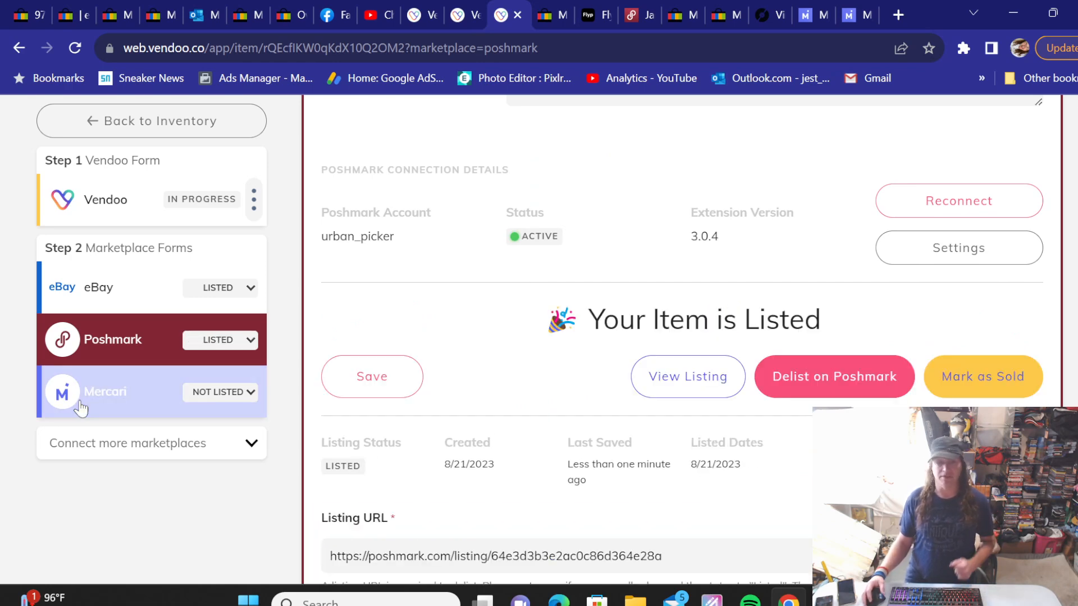
Step: On the tape's Mercari form, mark No Brand/Not Sure and set the condition to Good (Gently used)
left_click(119, 395)
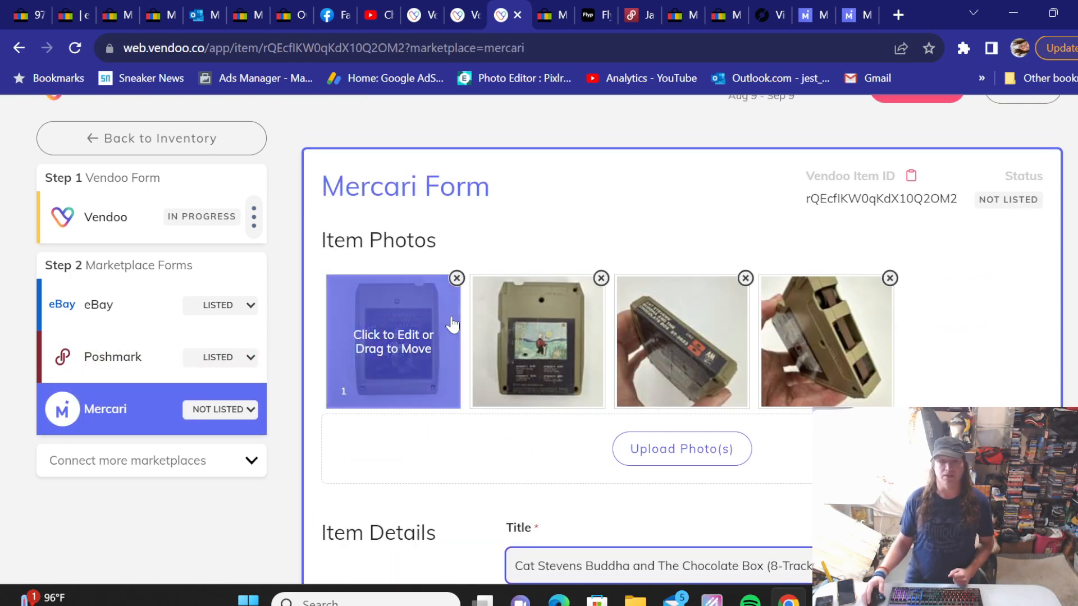
scroll(463, 362, "down", 3)
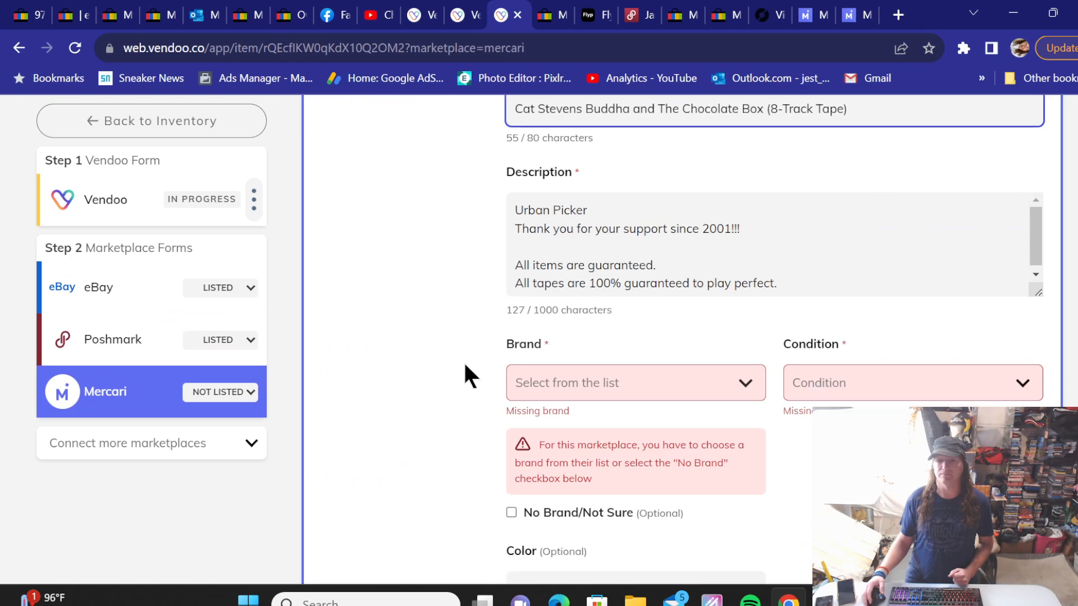
left_click(512, 361)
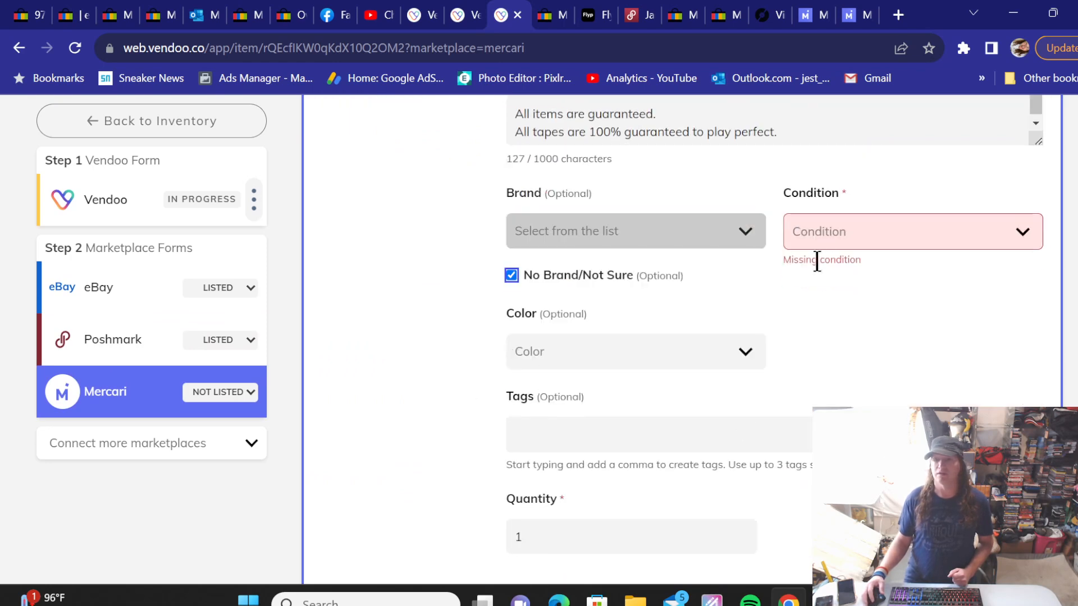
left_click(842, 233)
left_click(828, 323)
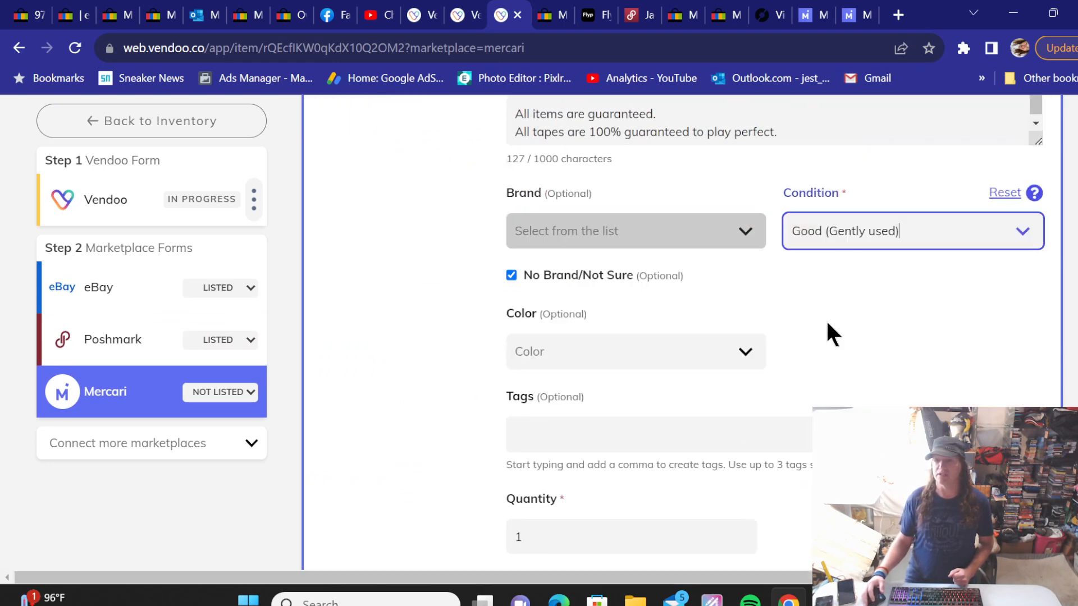
Step: Change the tape's Mercari category to Electronics > Media > Other
scroll(457, 267, "down", 2)
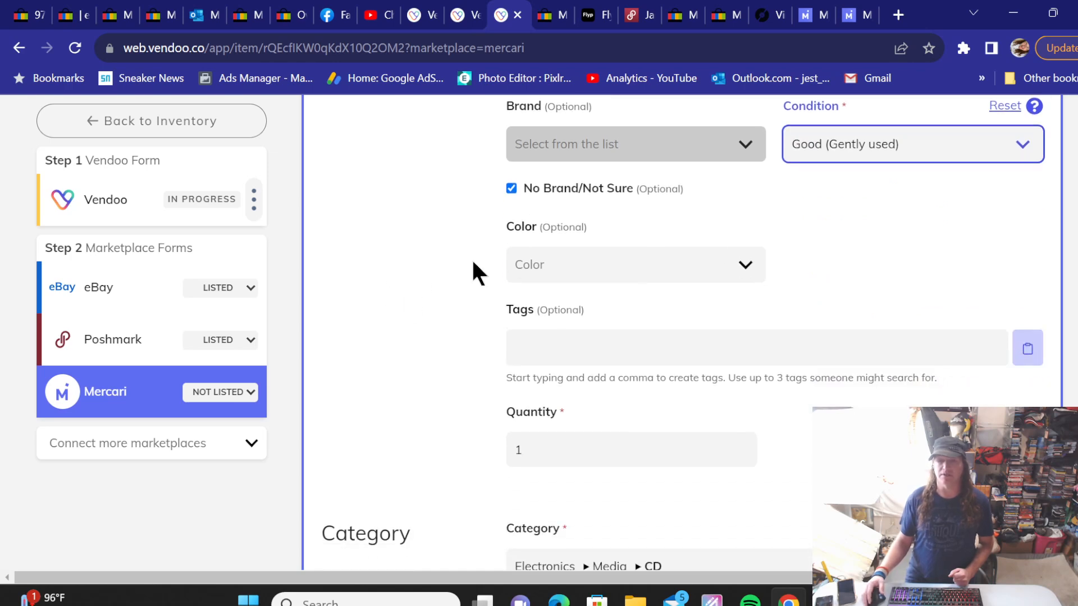
scroll(473, 264, "down", 8)
scroll(477, 276, "up", 5)
left_click(604, 220)
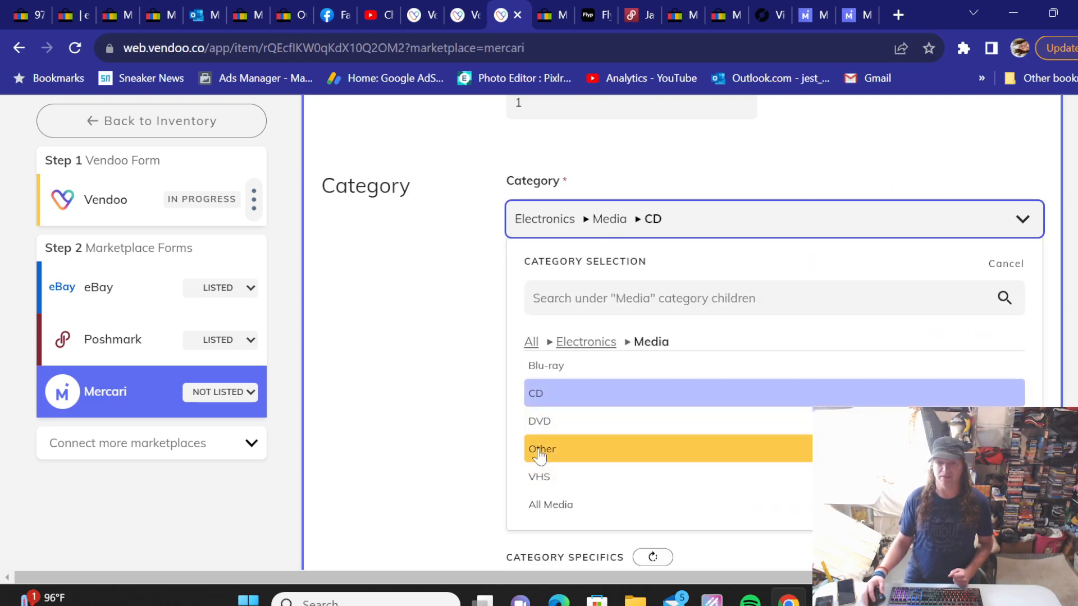
left_click(539, 450)
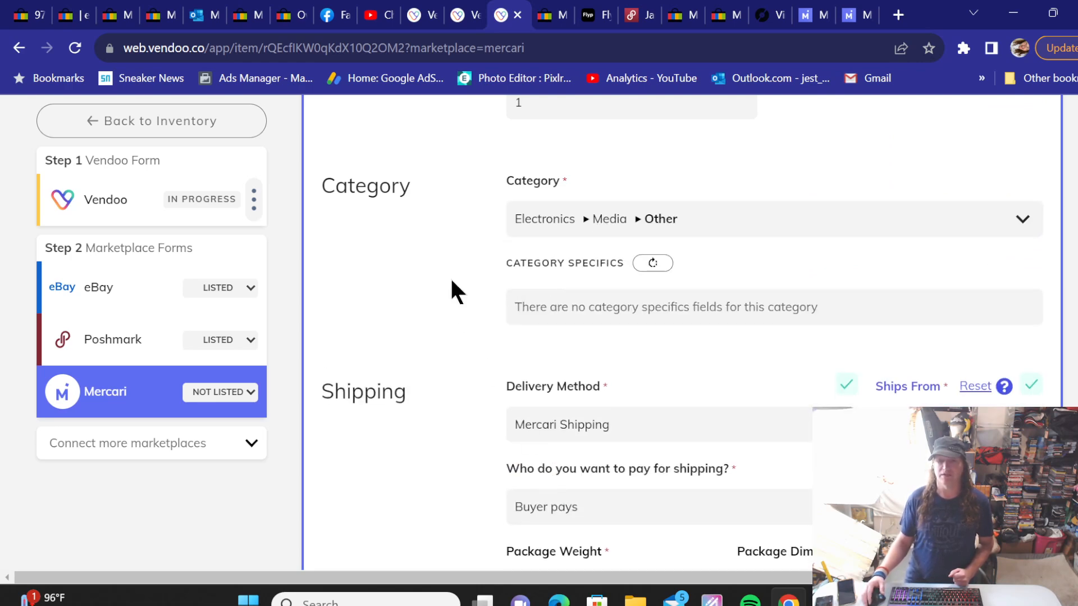
Step: Set the Mercari package weight to 5 oz and choose the $4.30 USPS Media Mail label for 1 lb
scroll(451, 281, "down", 5)
scroll(452, 296, "down", 2)
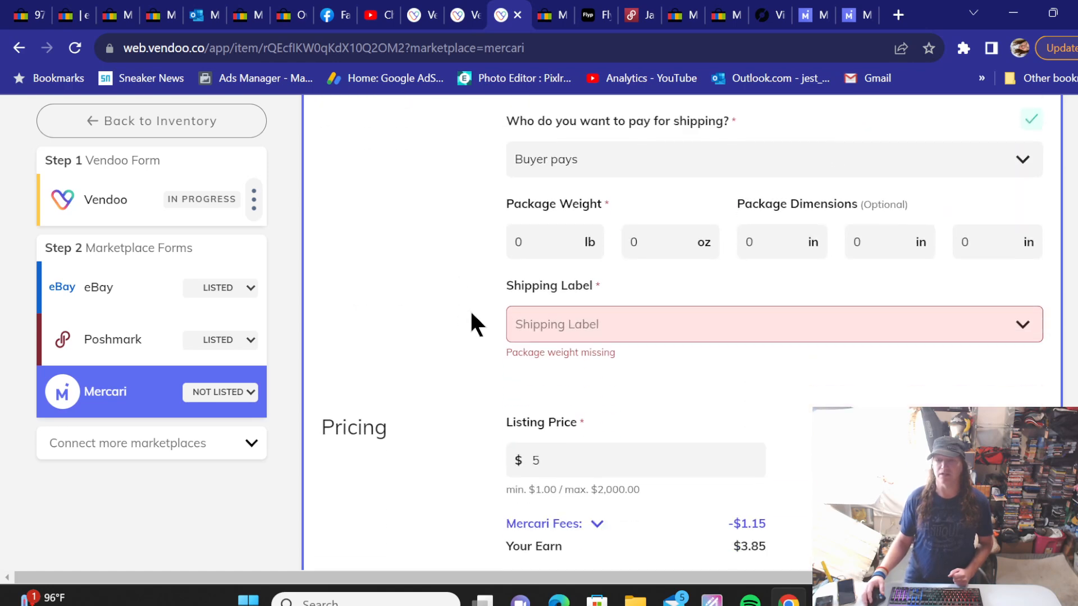
left_click(636, 241)
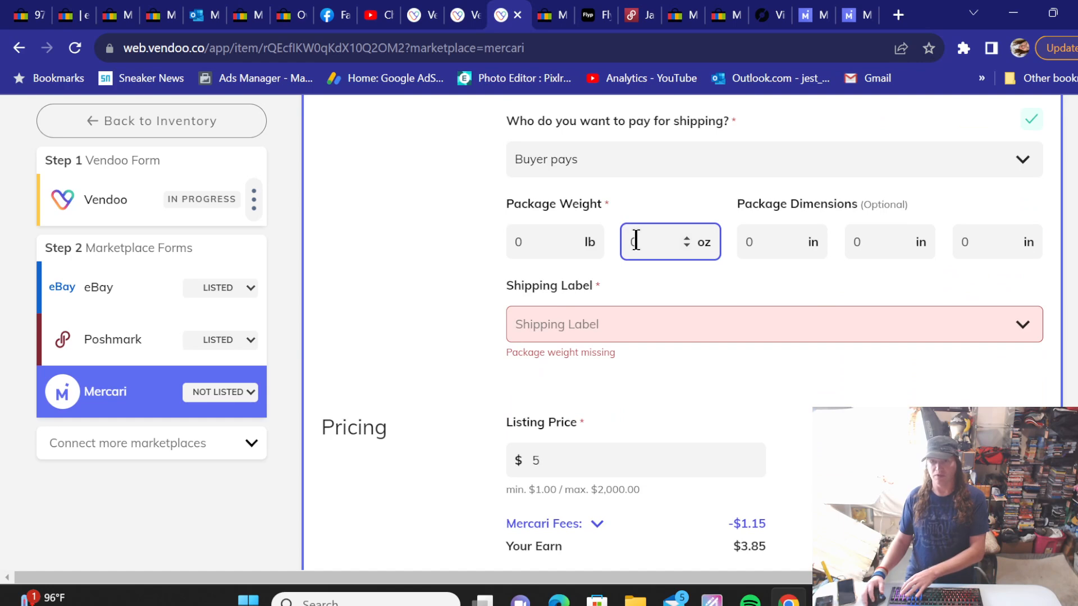
type("5")
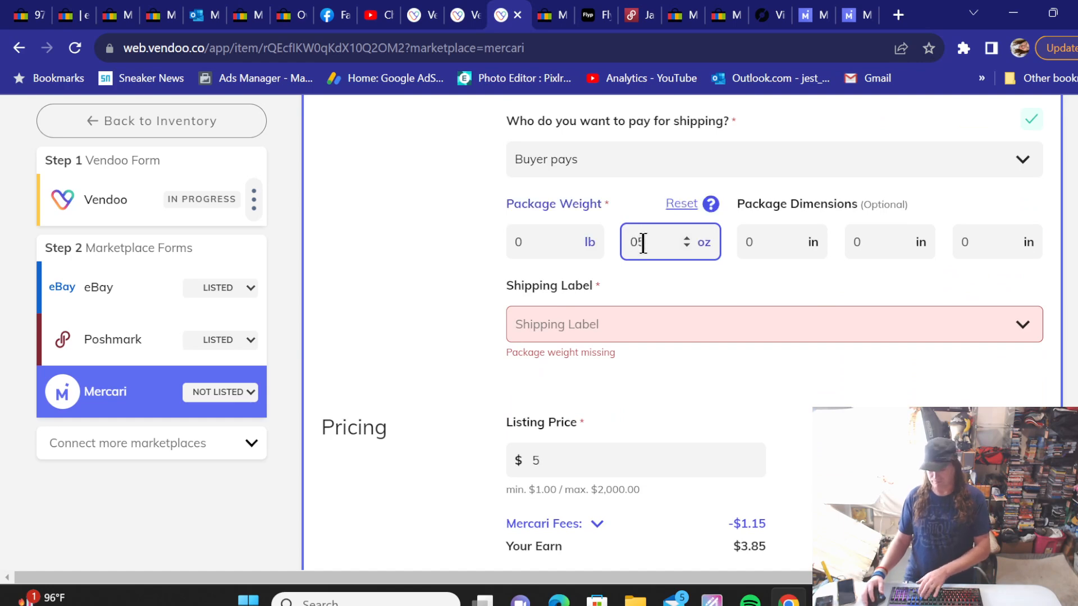
left_click(581, 323)
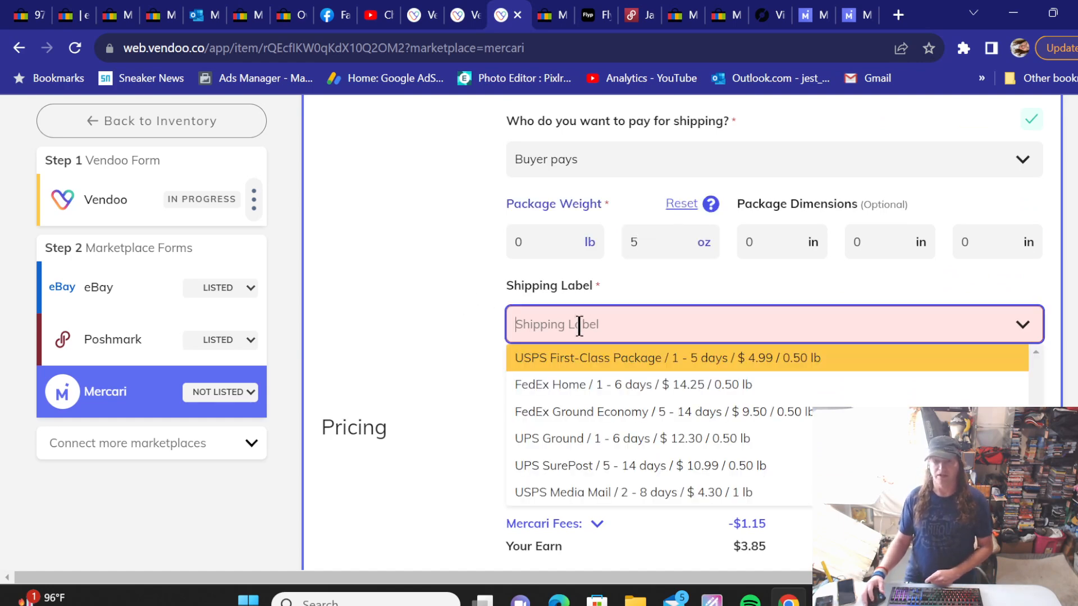
left_click(583, 492)
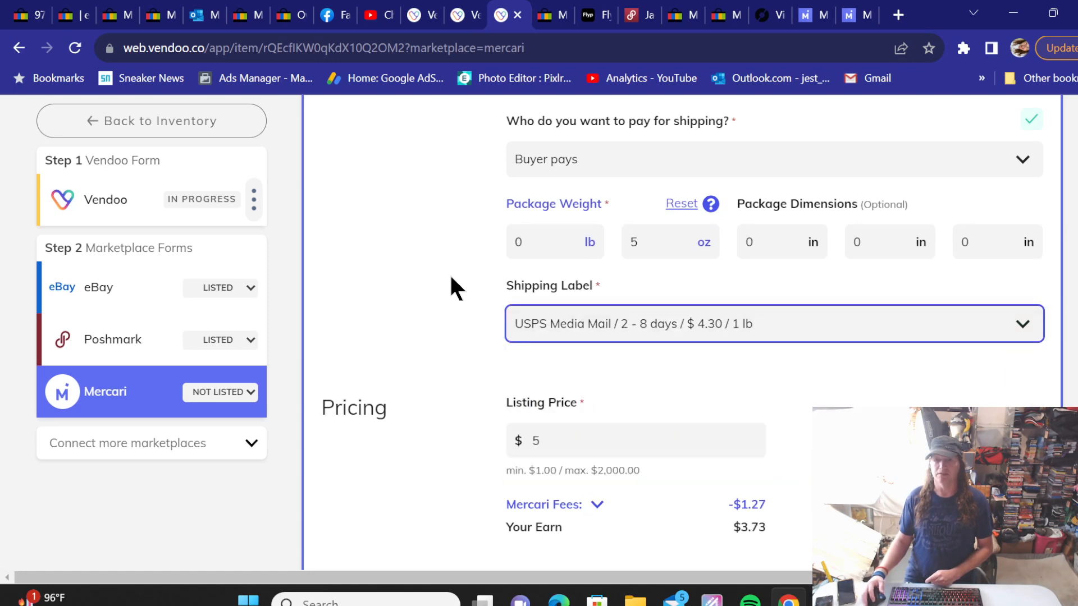
Step: List the 8-track tape on Mercari and check for it in the refreshed active listings on the Mercari site
scroll(449, 274, "down", 9)
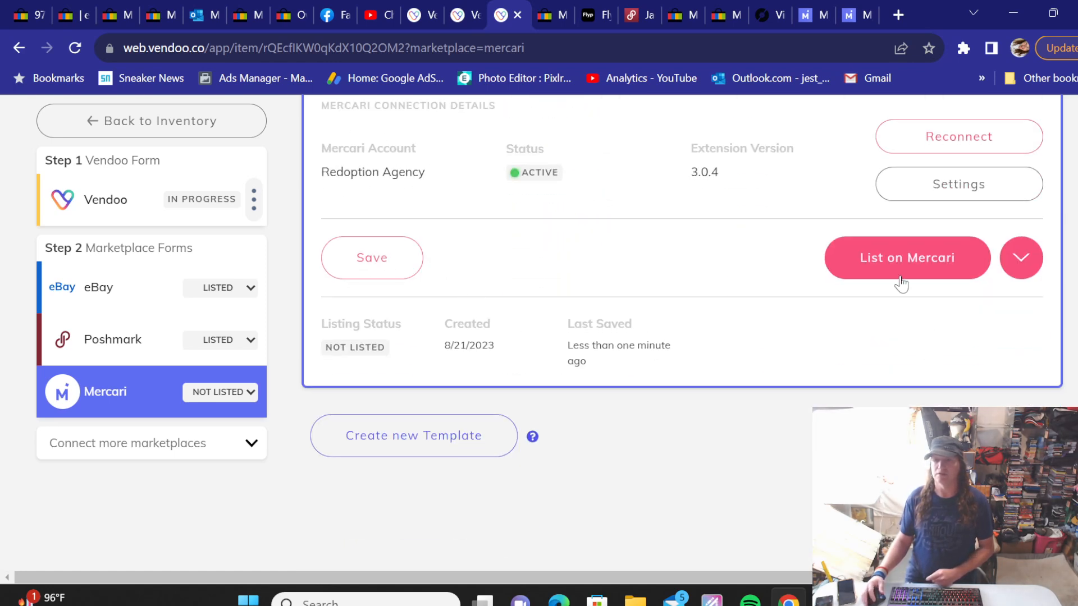
left_click(896, 268)
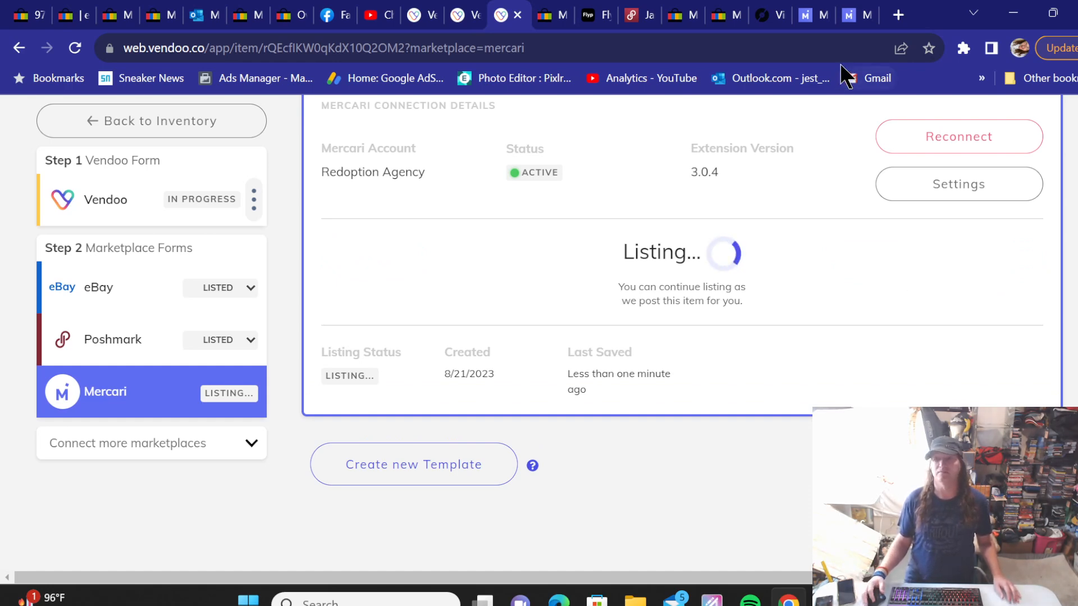
left_click(814, 14)
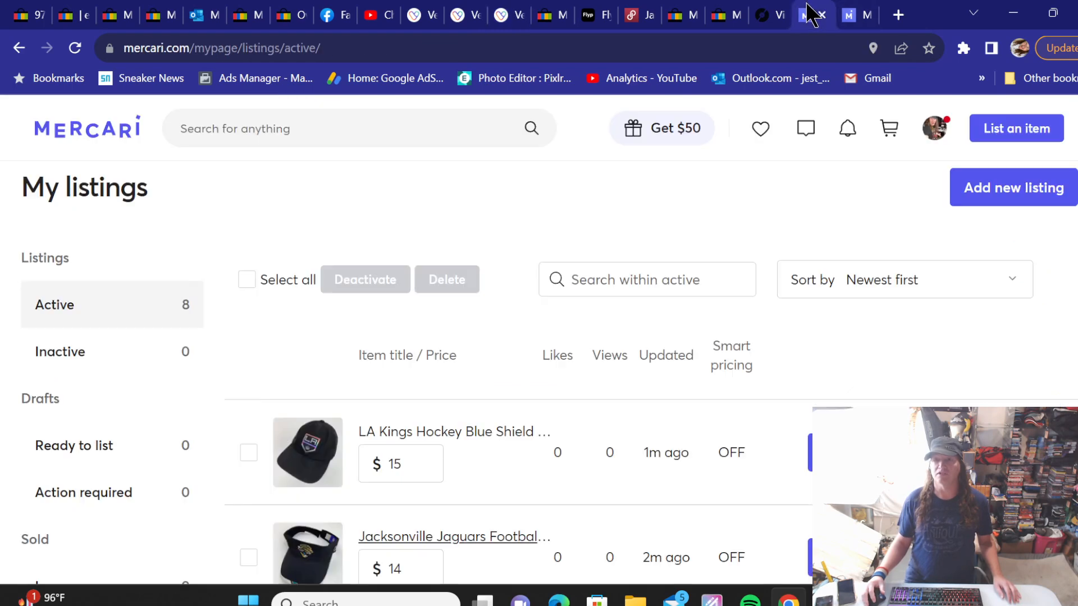
left_click(76, 48)
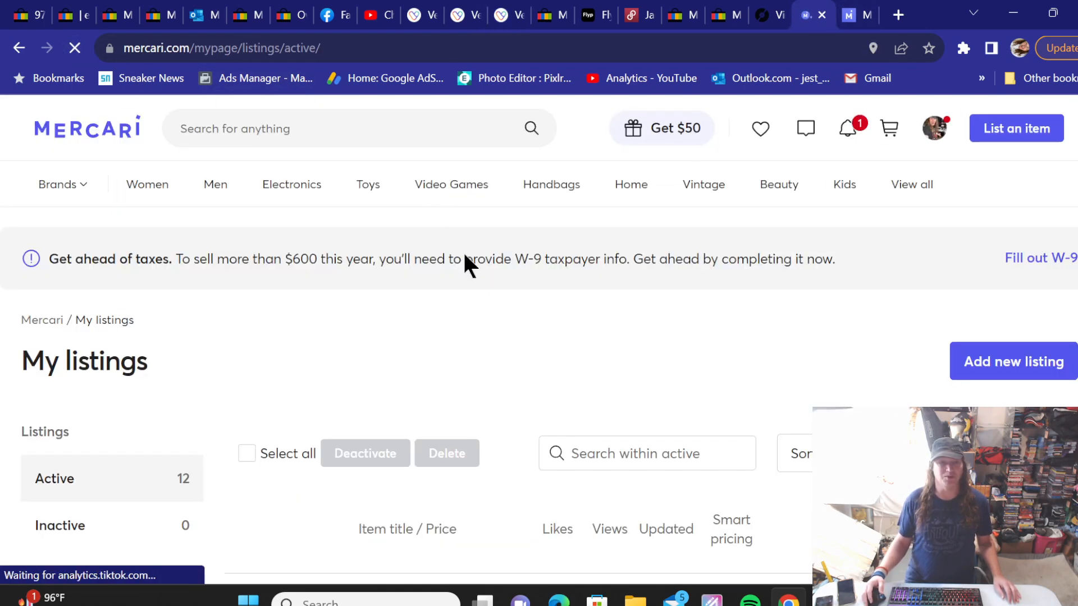
scroll(519, 281, "down", 3)
scroll(313, 312, "down", 2)
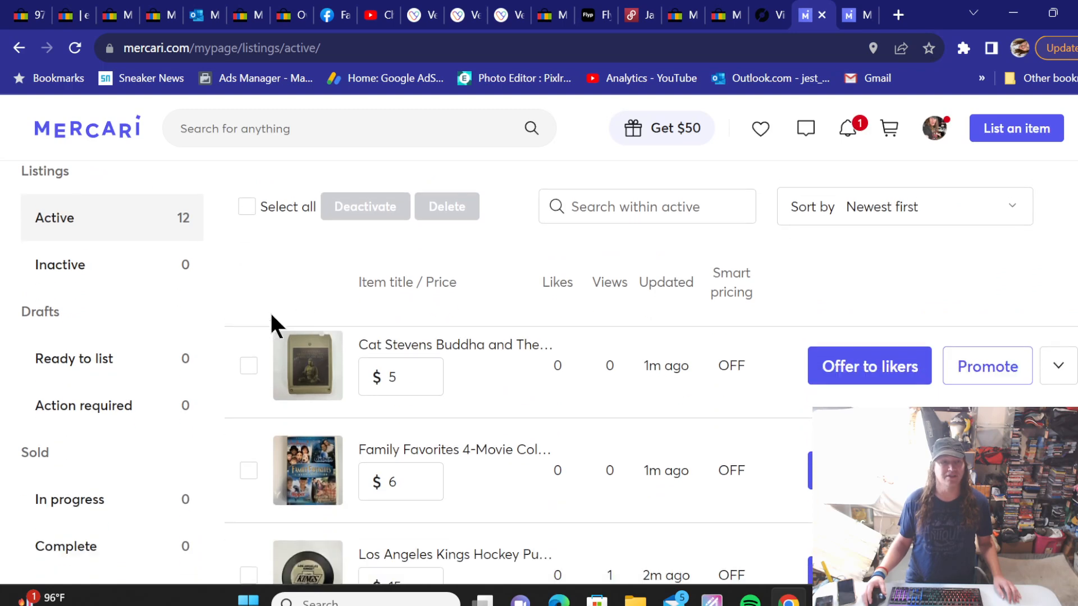
scroll(266, 312, "down", 2)
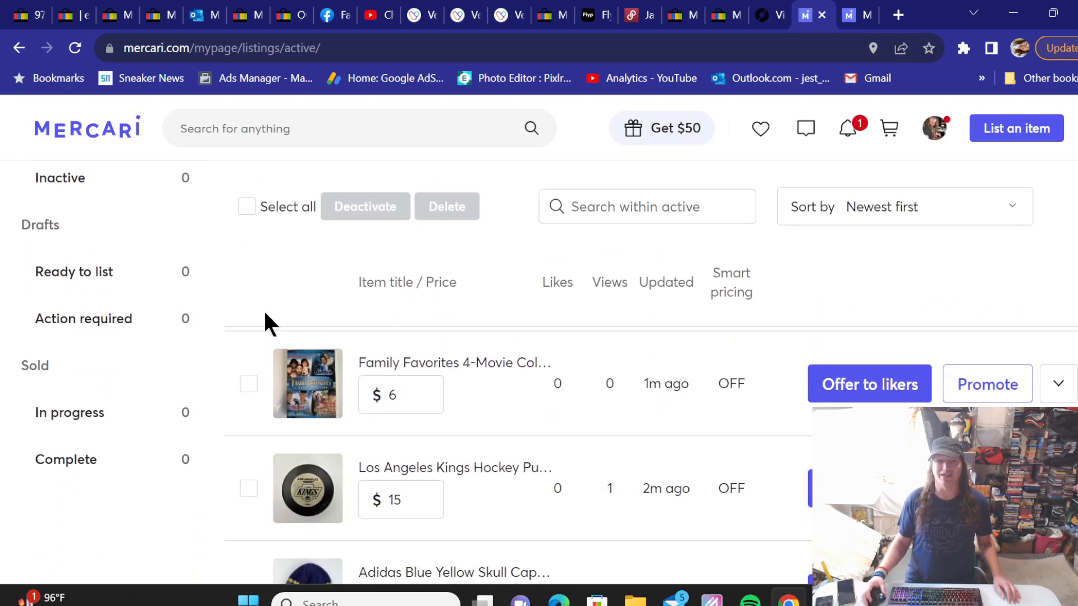
scroll(262, 322, "up", 4)
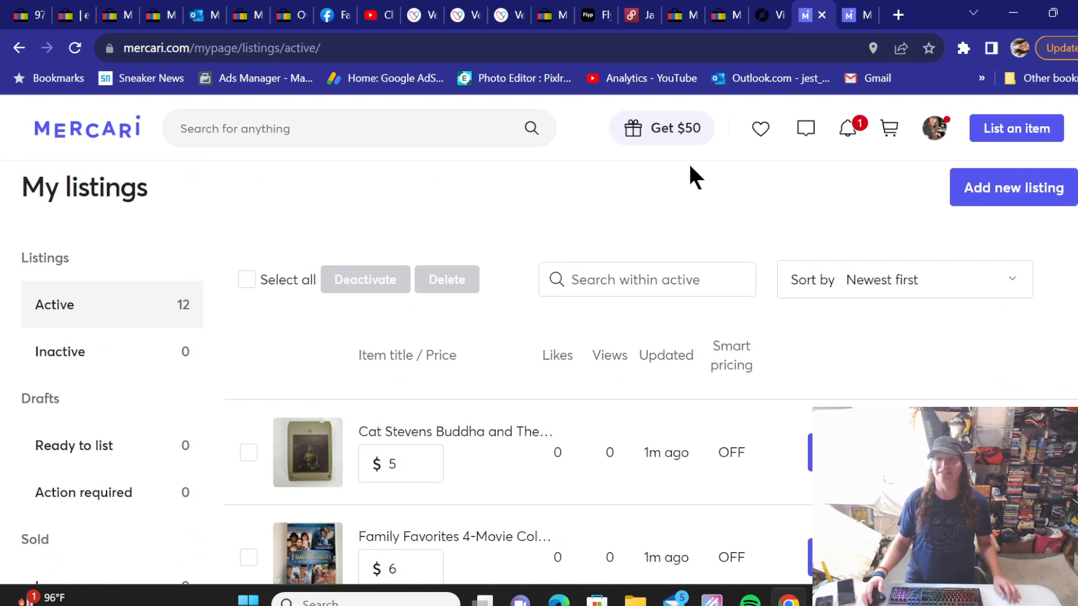
Step: Return to the Vendoo inventory and open the Old School Hot rod Custom Vintage Mens T-Shirt Size XL item
left_click(511, 15)
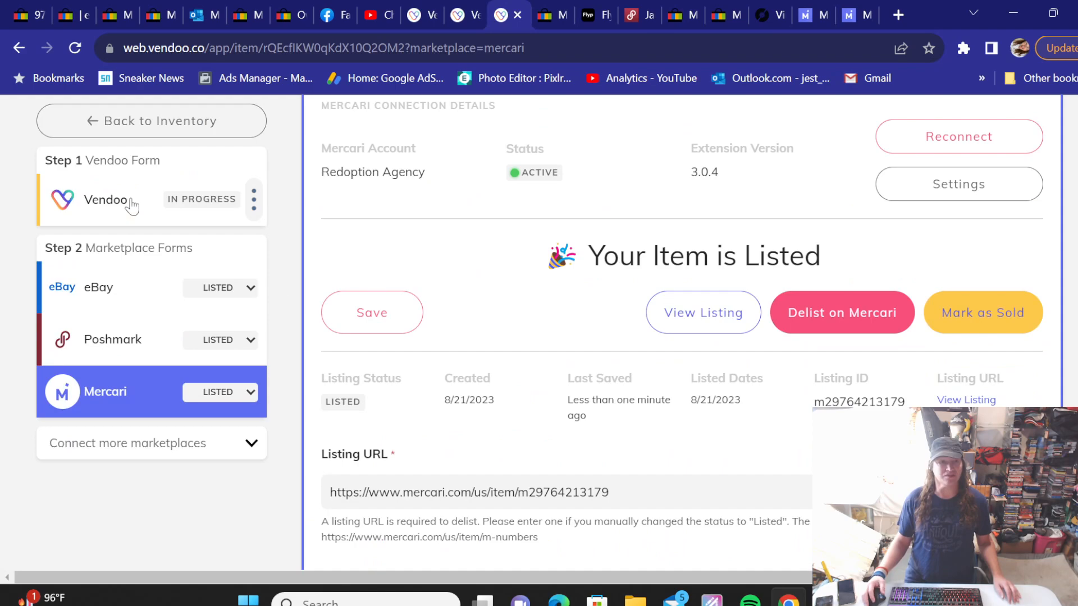
left_click(187, 121)
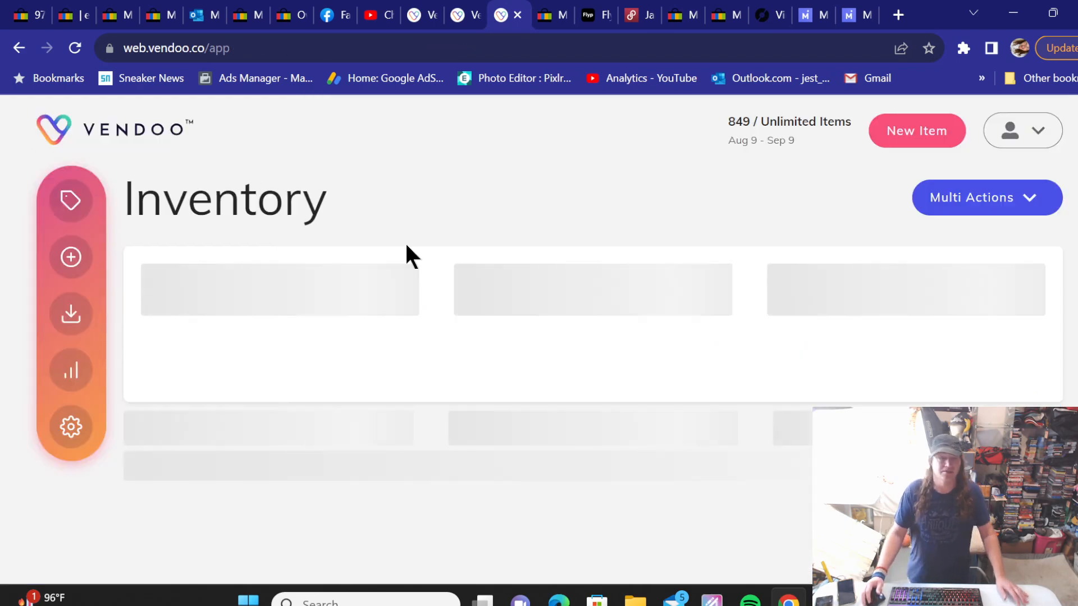
scroll(405, 241, "down", 8)
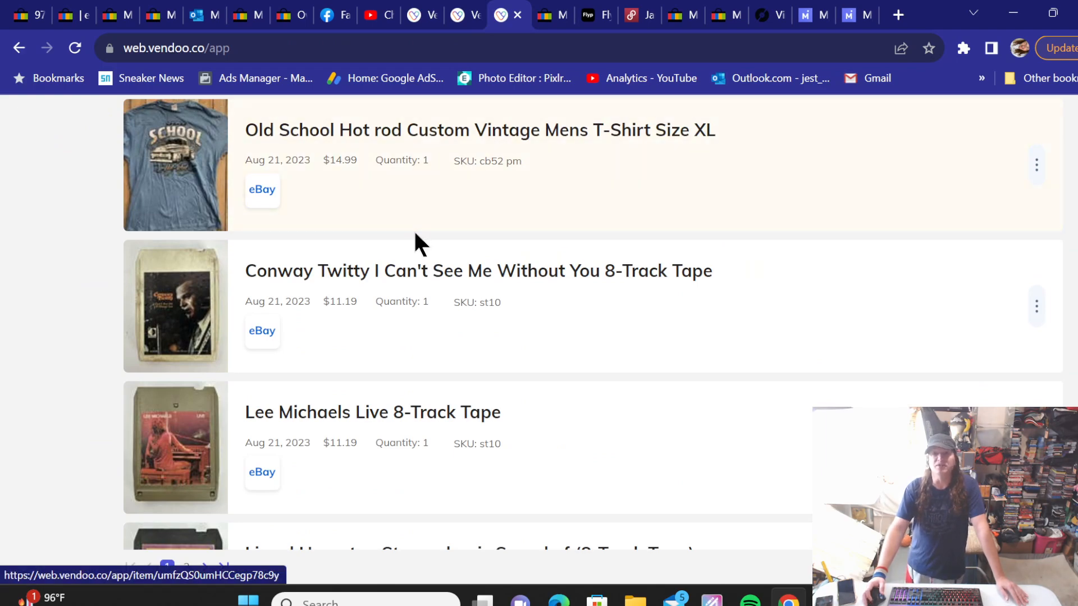
scroll(415, 232, "up", 2)
left_click(416, 222)
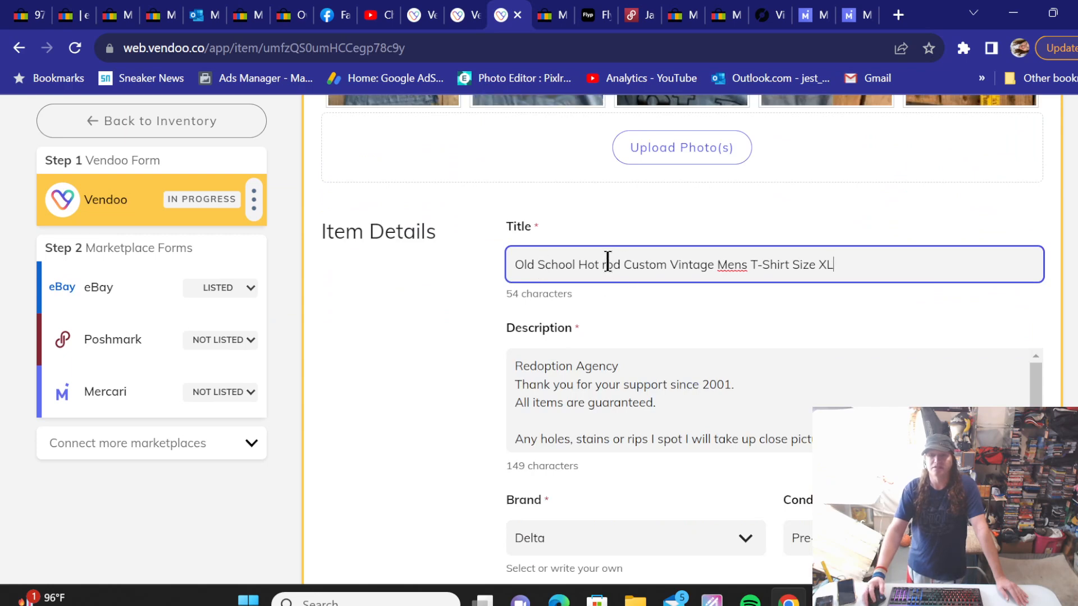
Step: Correct the T-shirt's Vendoo title to "Old School Hot Rod Custom Vintage Mens T-Shirt Size XL" and copy it
left_click(608, 260)
key("BackSpace")
type("R")
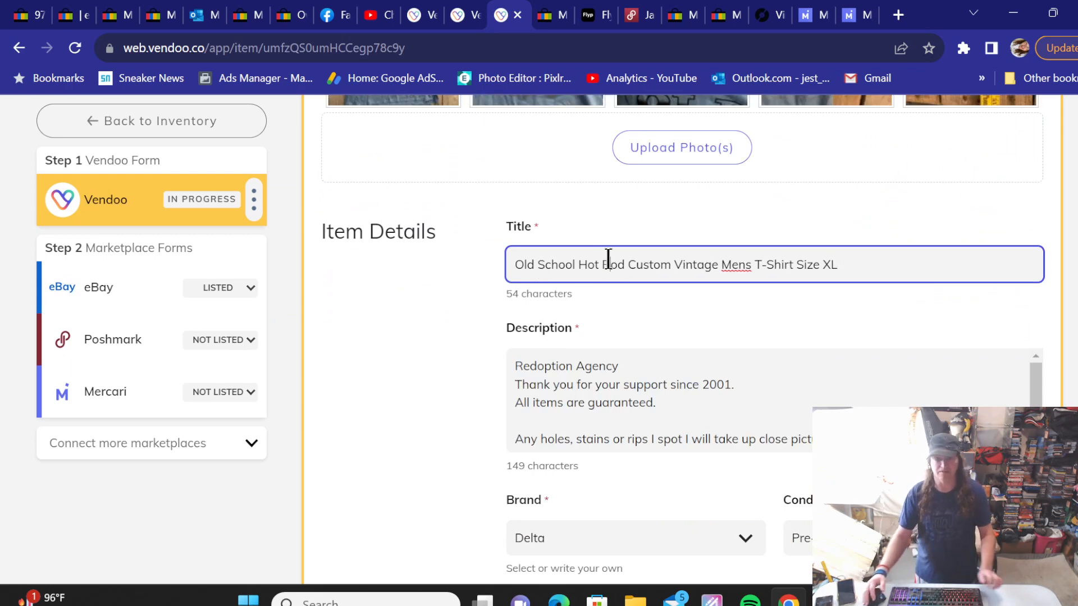
triple_click(607, 261)
right_click(628, 274)
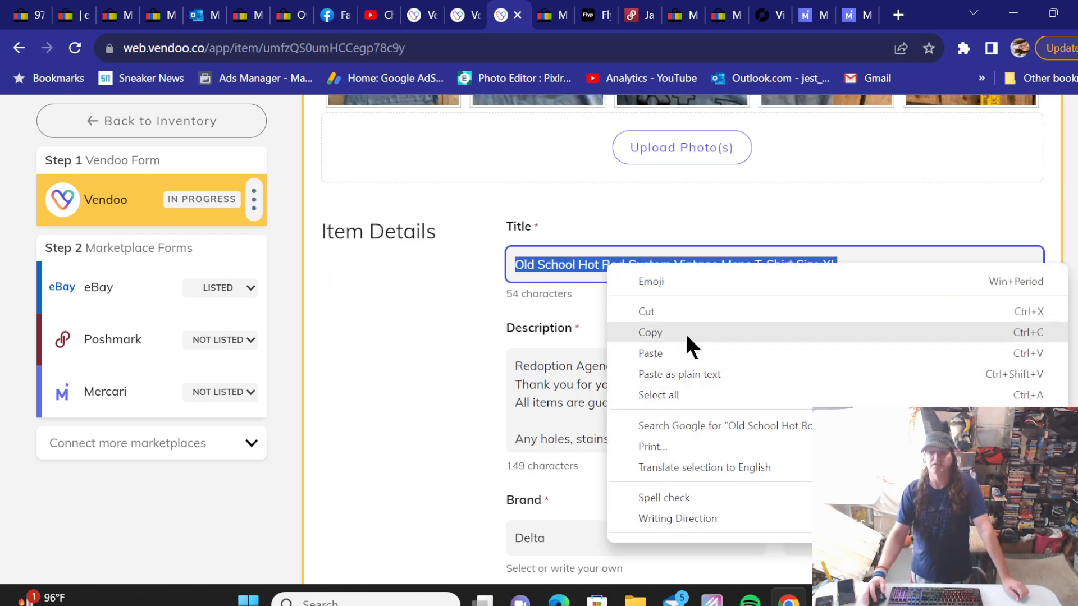
left_click(685, 331)
Step: Search the eBay active listings by item title for the copied Hot Rod T-shirt title
left_click(552, 15)
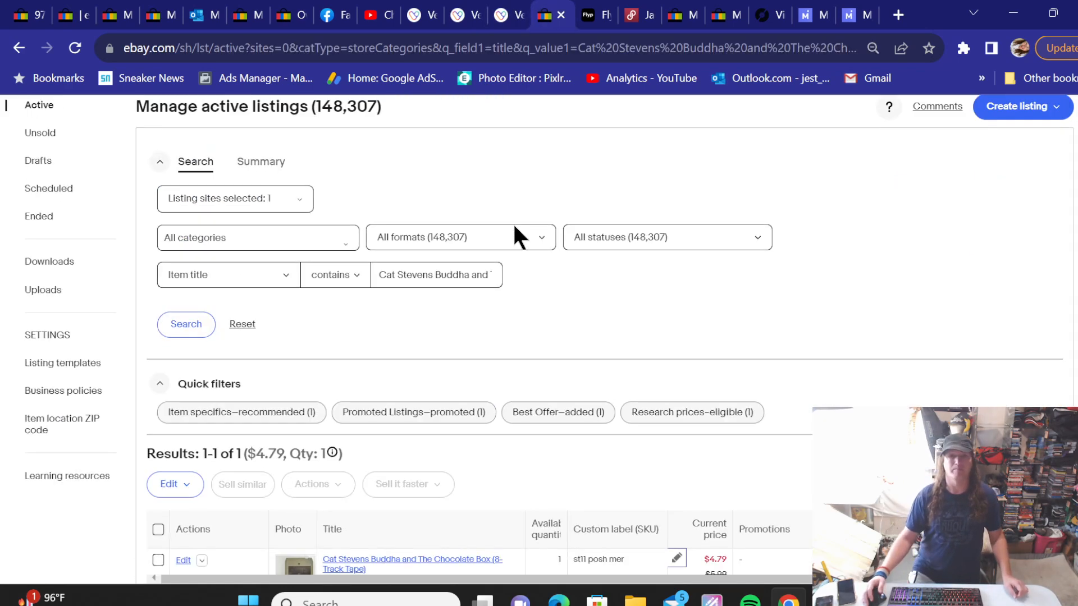
triple_click(403, 269)
right_click(403, 271)
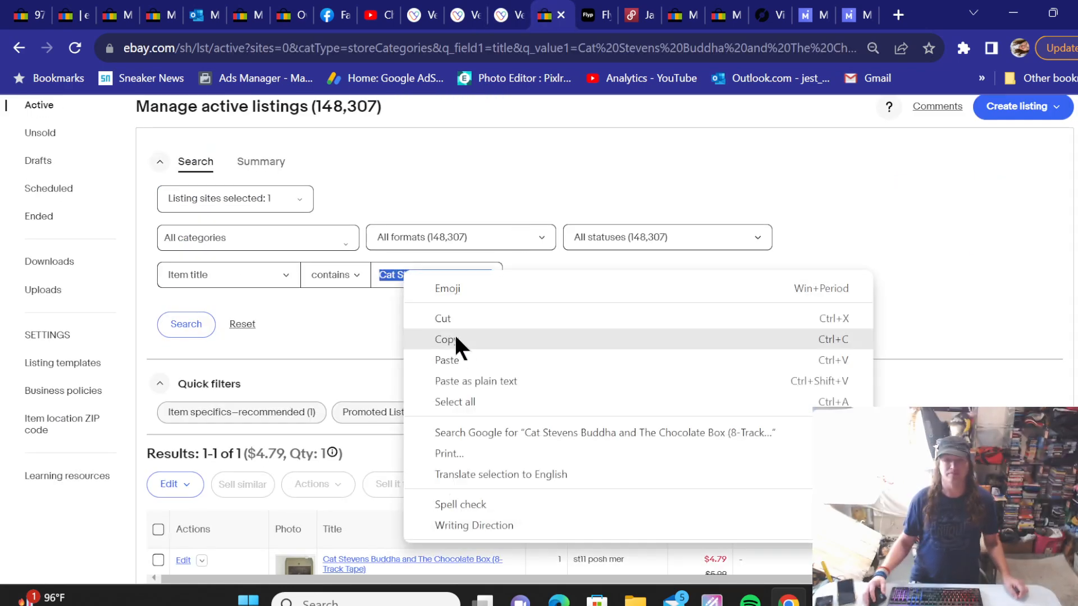
left_click(461, 360)
left_click(192, 325)
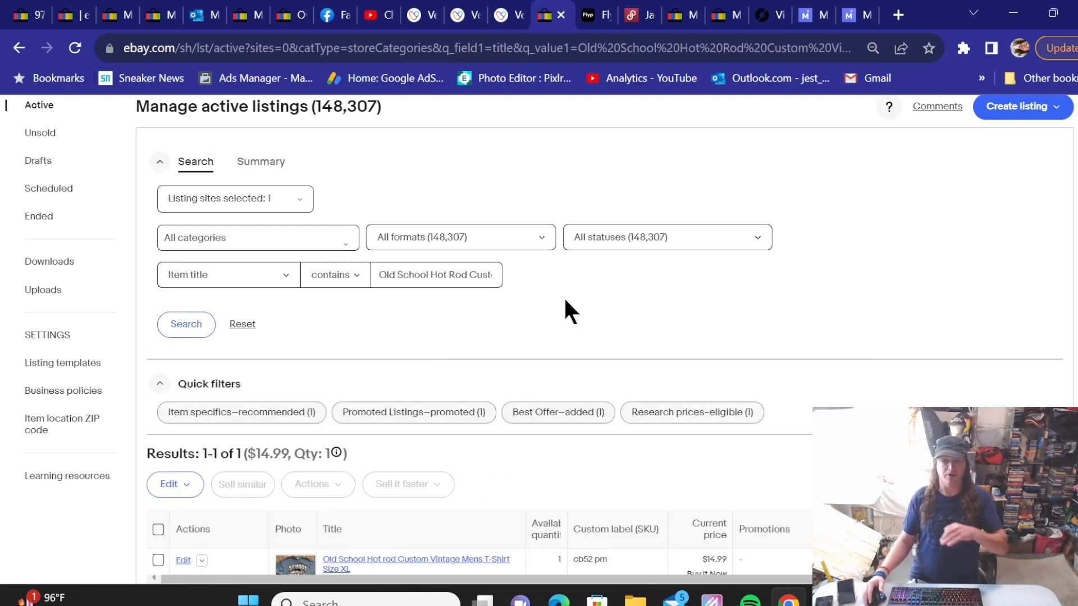
Step: Check the custom label of the Hot Rod T-shirt in the eBay results
scroll(564, 303, "down", 1)
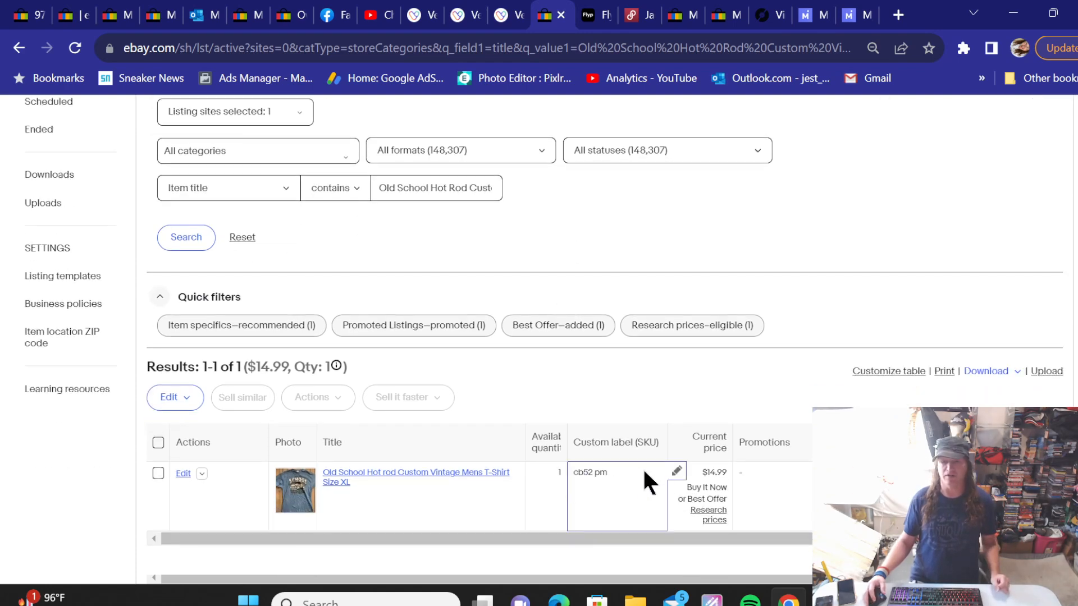
left_click(676, 472)
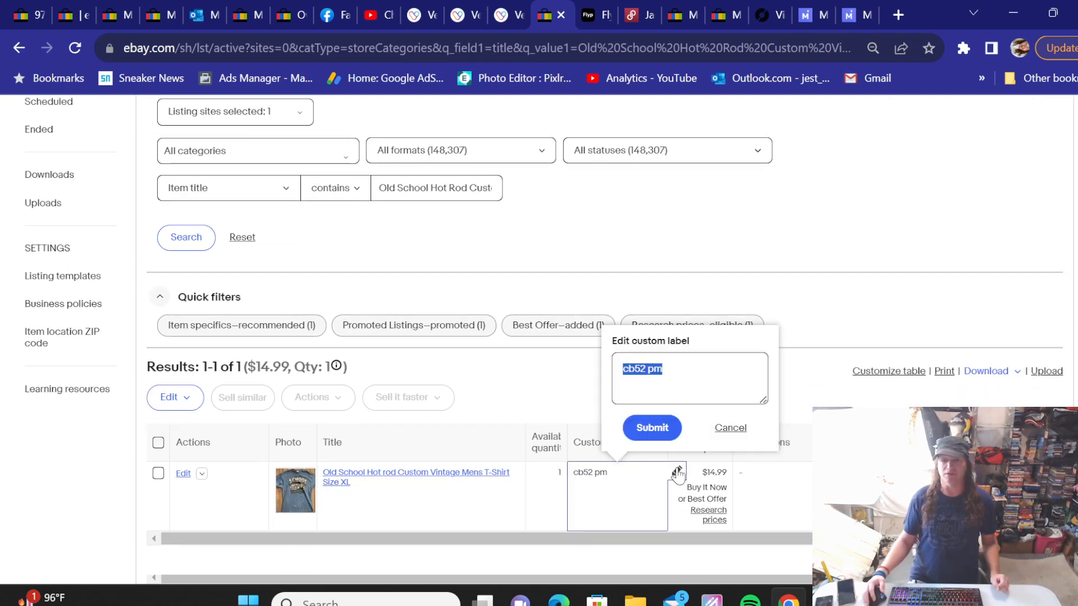
left_click(701, 371)
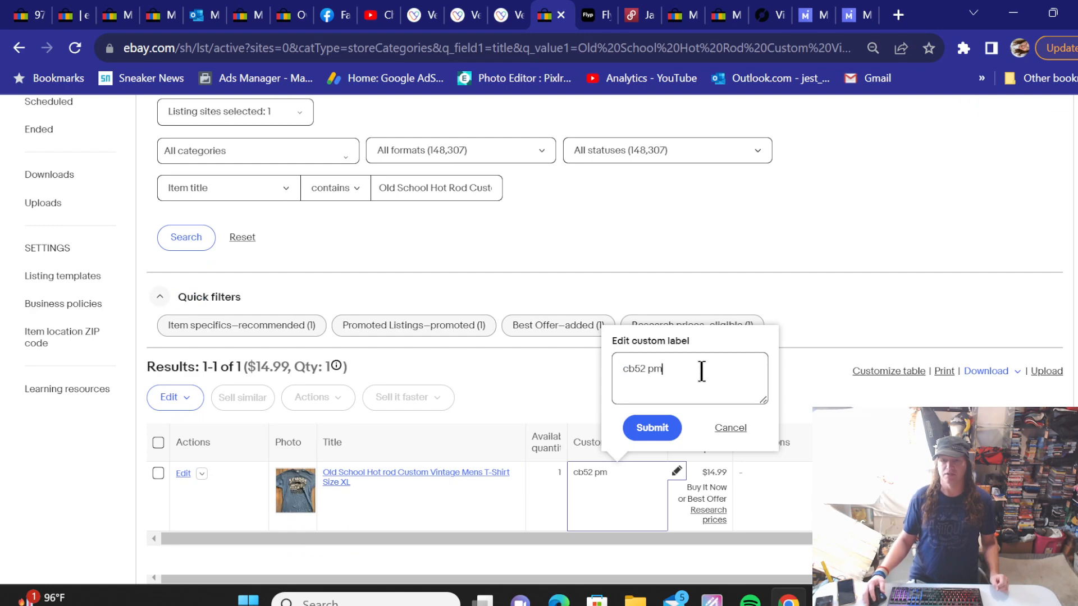
left_click(718, 428)
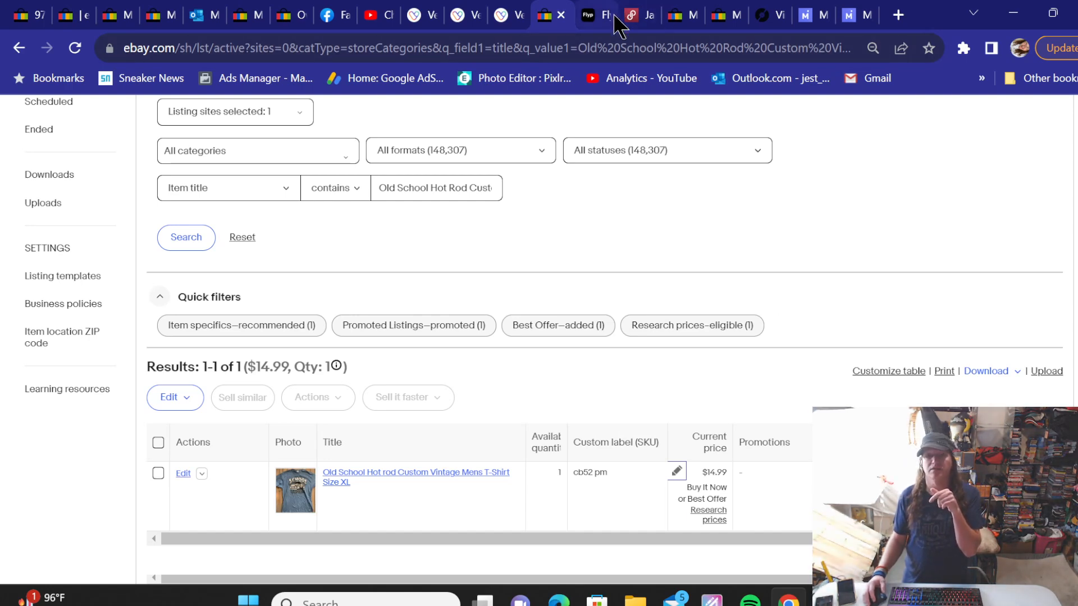
Step: Copy the T-shirt title from the eBay search and search the Poshmark listings for it
triple_click(439, 188)
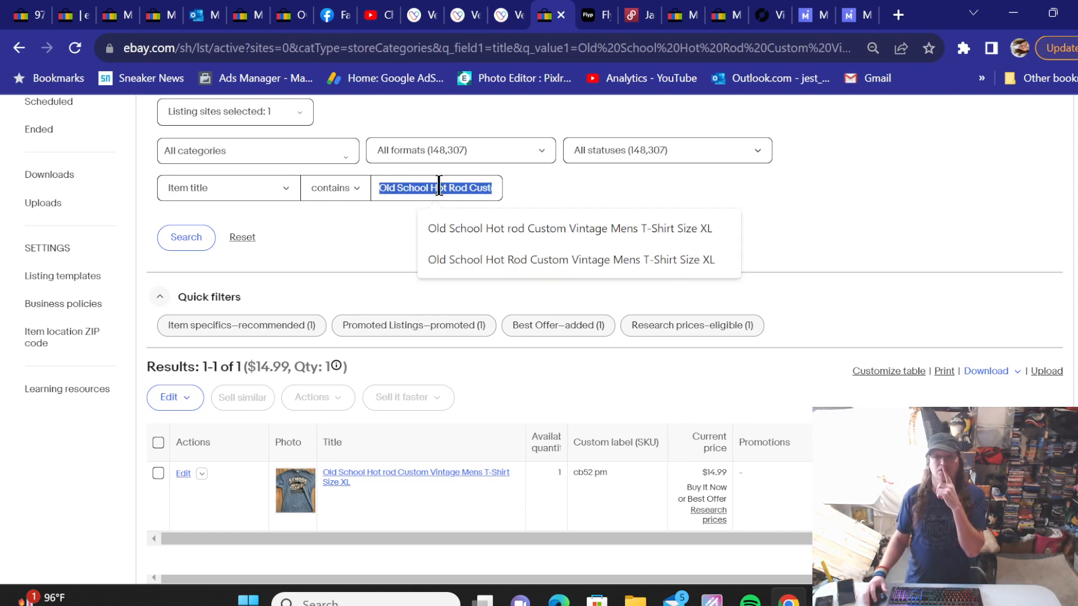
right_click(430, 190)
left_click(497, 251)
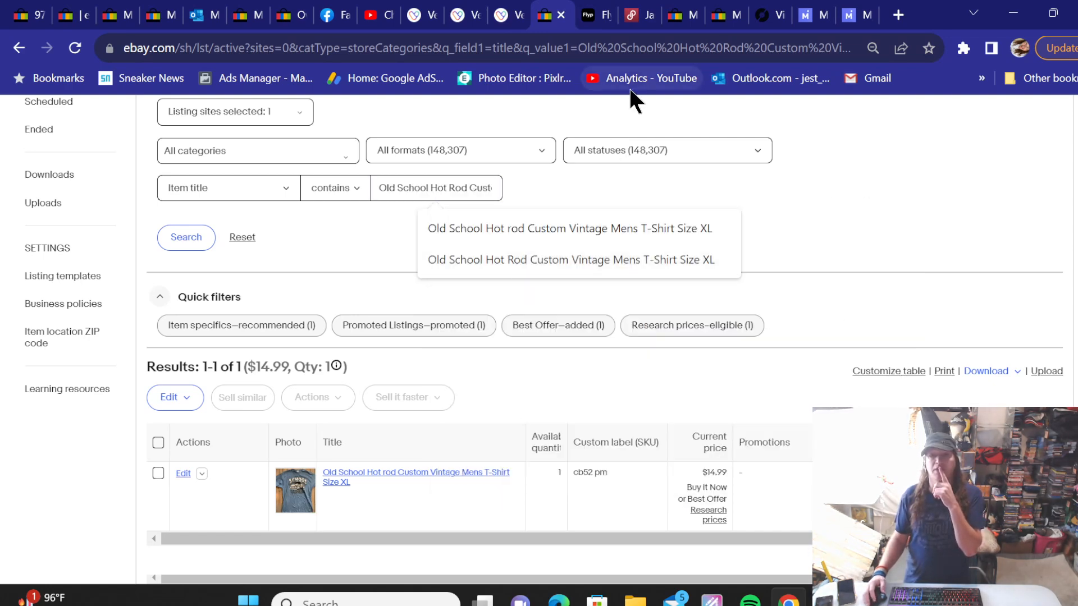
left_click(641, 15)
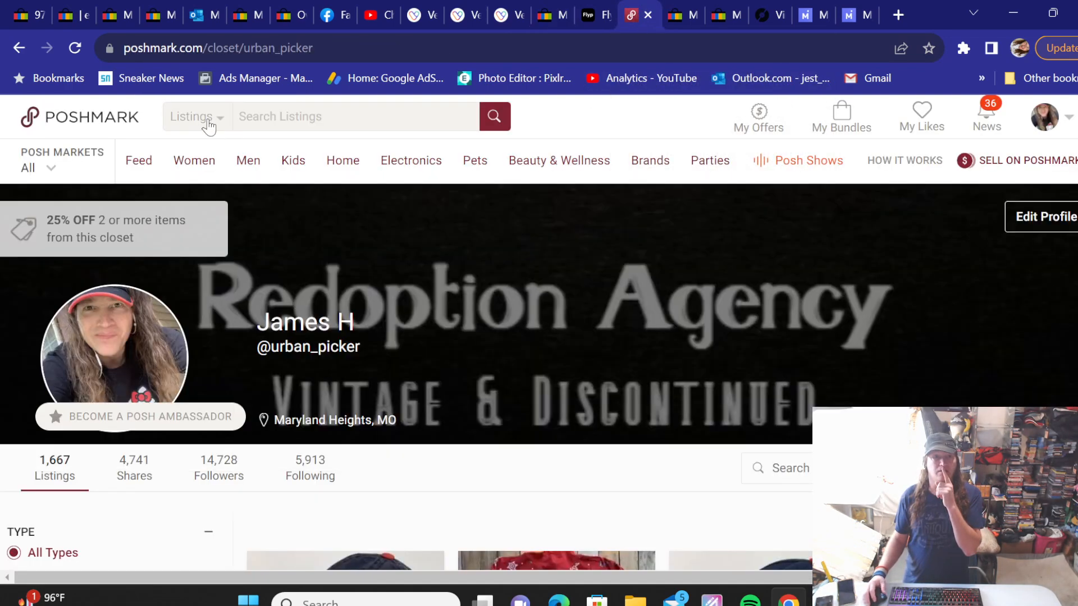
left_click(241, 115)
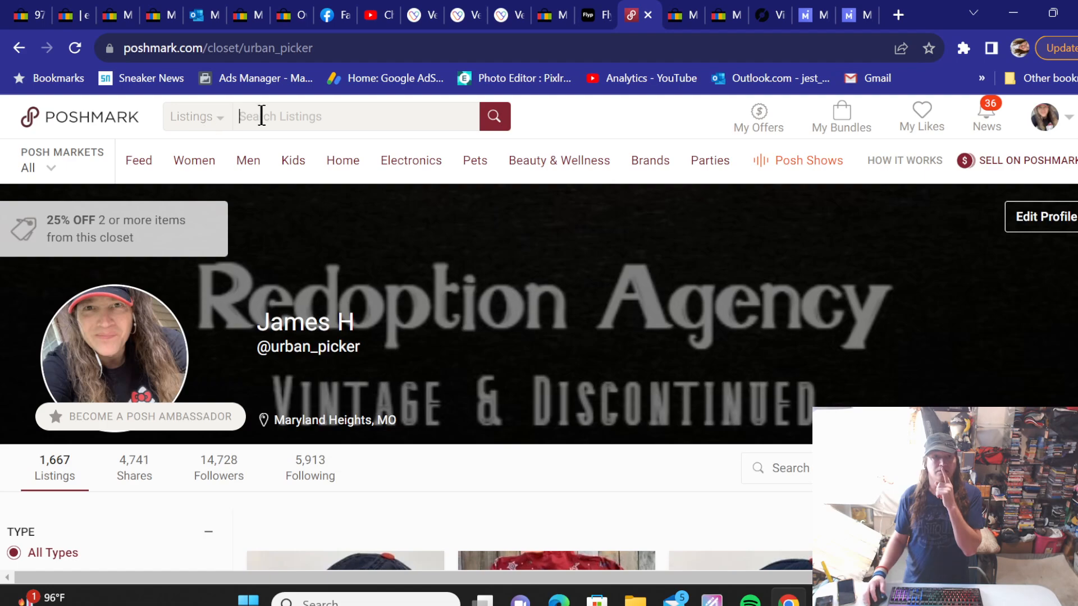
right_click(260, 119)
left_click(299, 255)
left_click(496, 113)
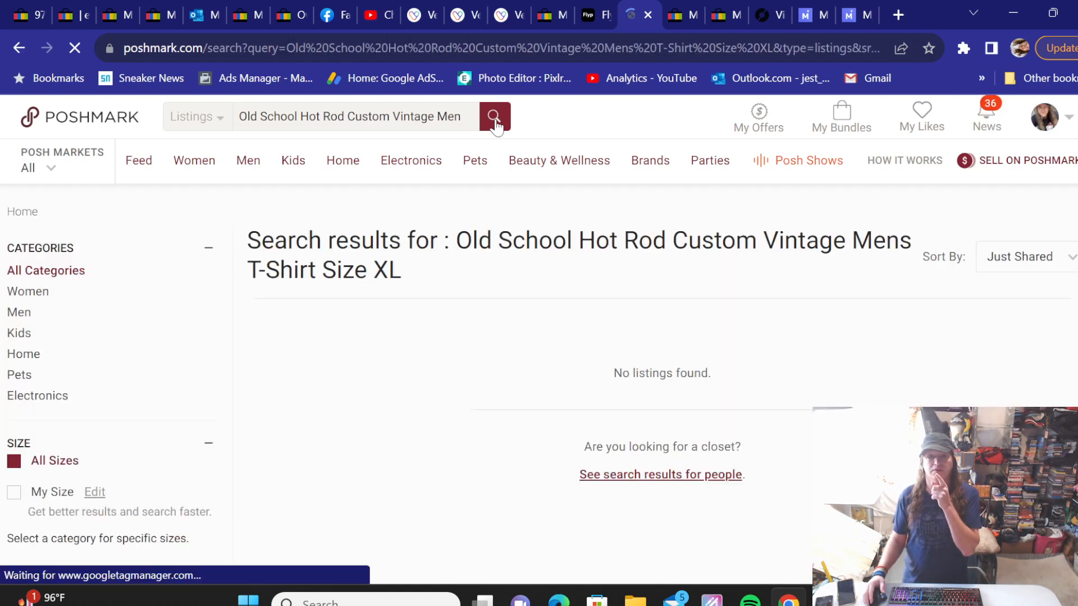
Step: Search the Vendoo inventory for the copied T-shirt title and review the matching items
left_click(508, 14)
left_click(471, 13)
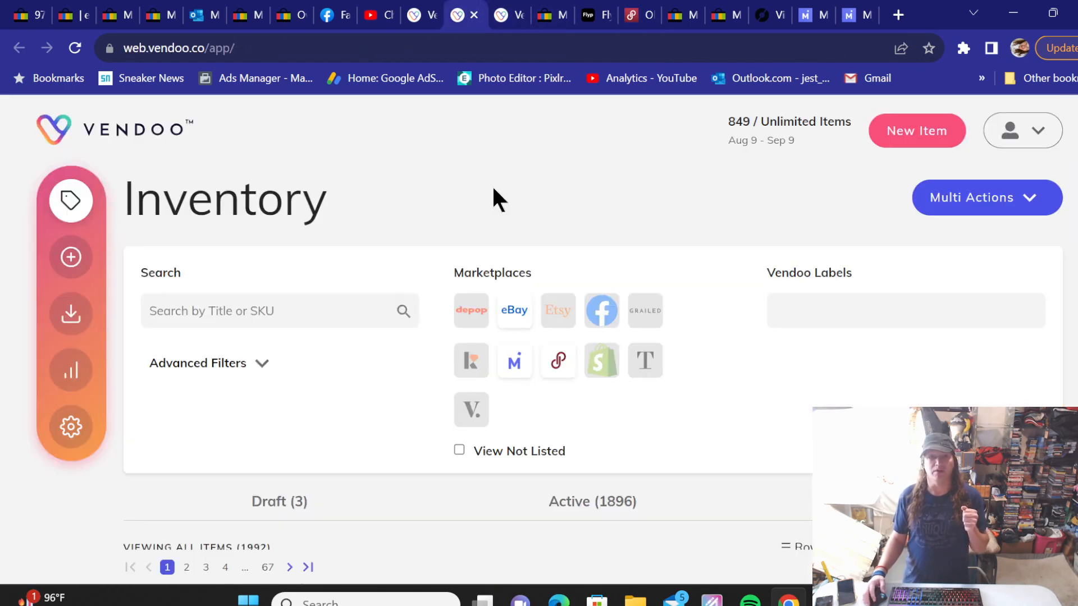
left_click(213, 308)
right_click(214, 306)
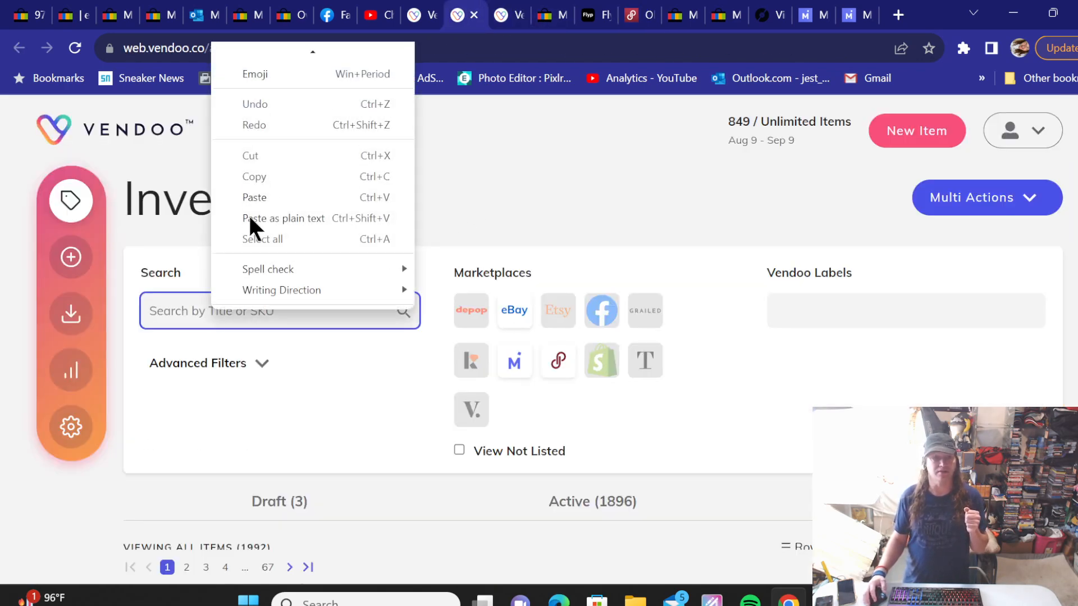
left_click(280, 197)
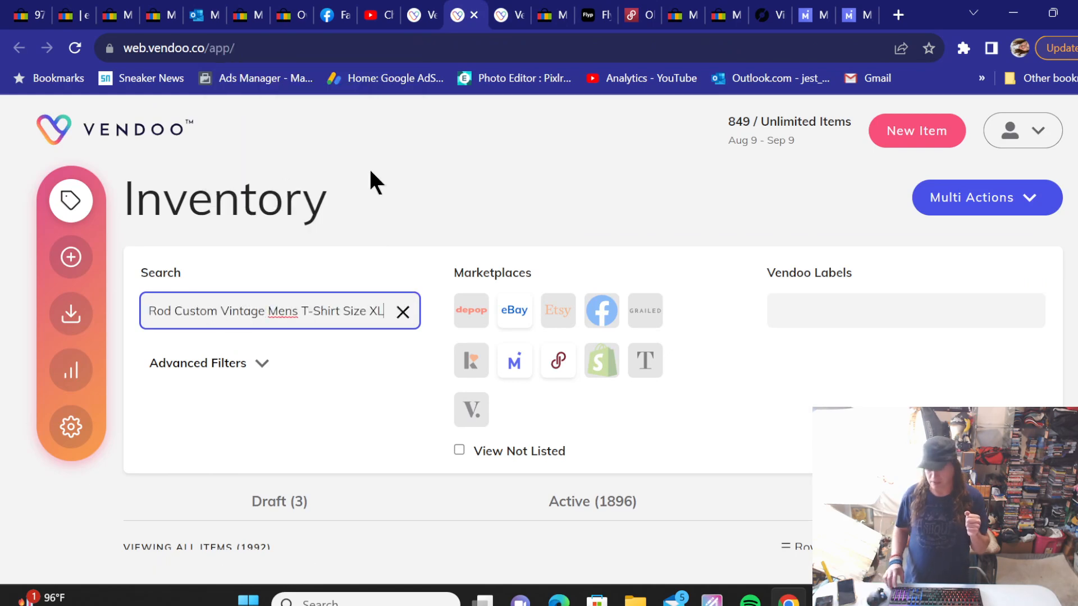
scroll(379, 258, "down", 6)
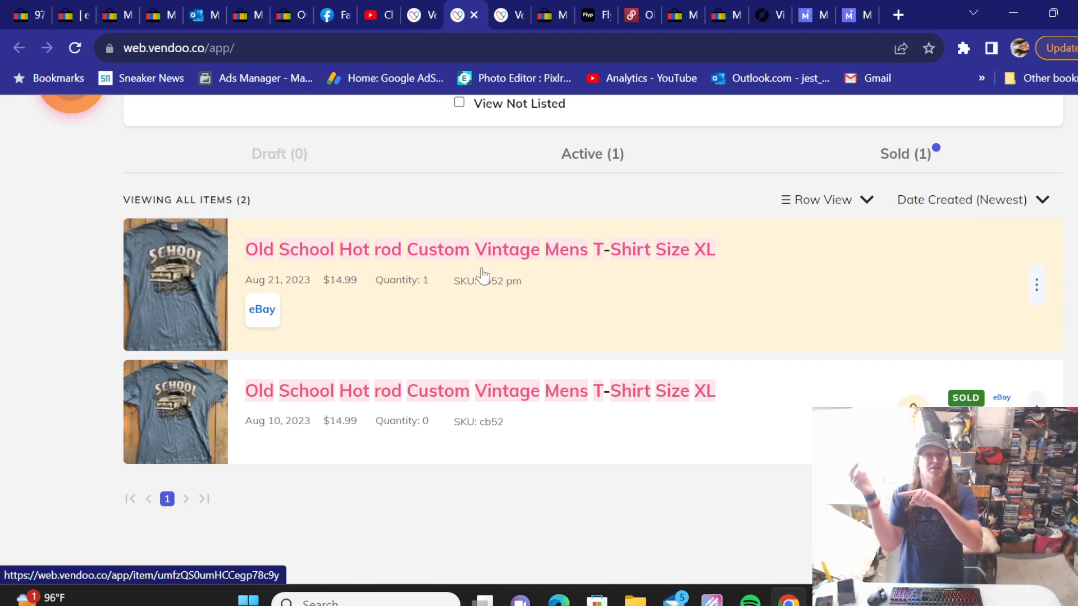
Step: Open the T-shirt's Poshmark form in Vendoo and choose the category Men > Shirts > Tees - Short Sleeve
left_click(551, 13)
key("ctrl+shift+Tab")
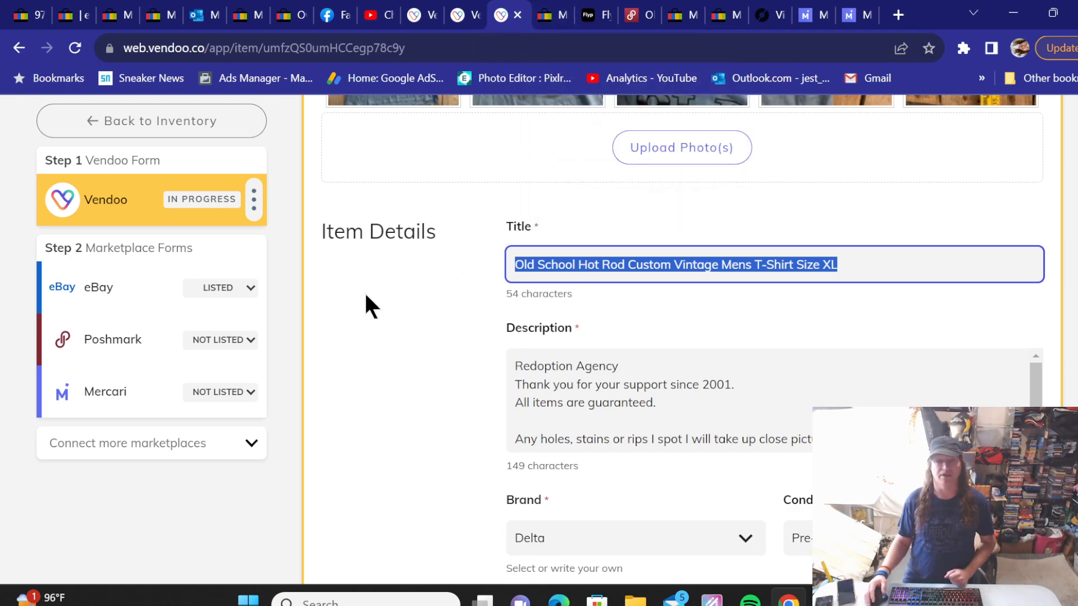
left_click(87, 353)
scroll(488, 322, "down", 15)
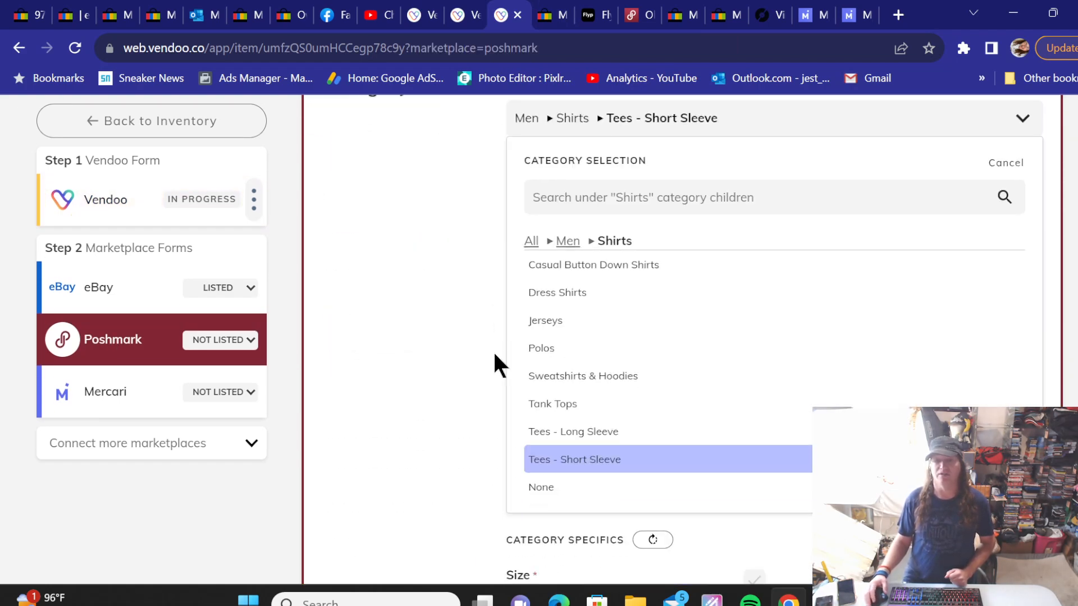
left_click(569, 465)
Step: Set the Poshmark size to US Standard XL
left_click(546, 236)
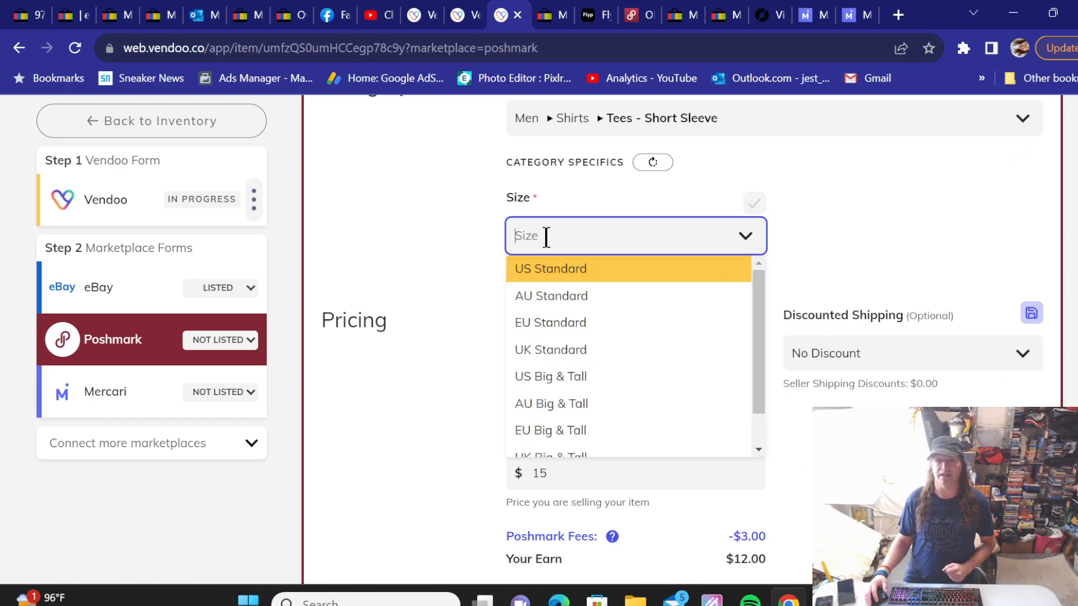
left_click(549, 268)
scroll(714, 233, "up", 5)
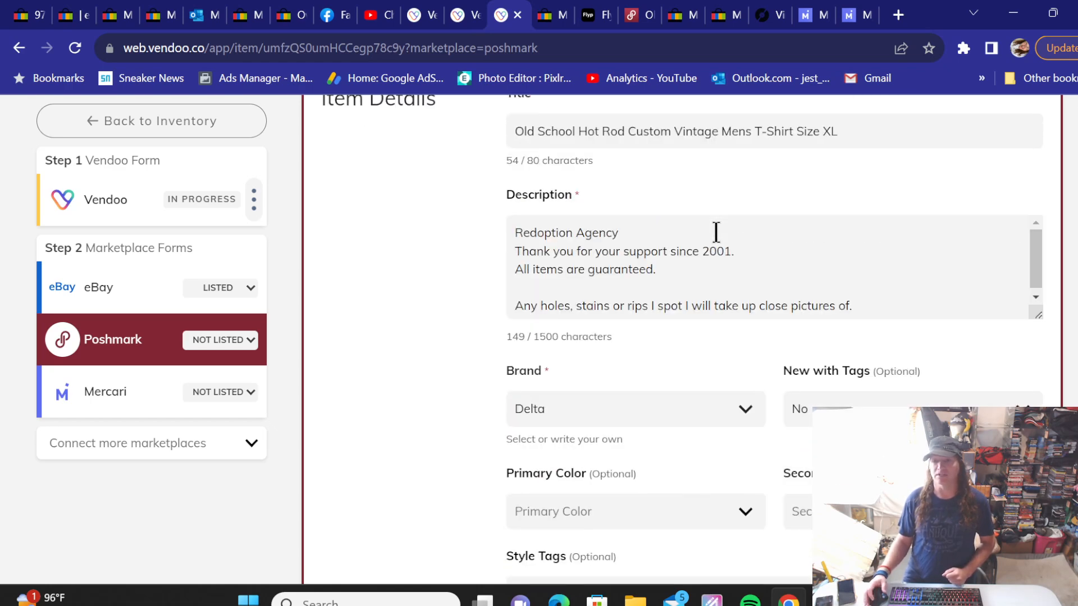
scroll(713, 230, "down", 10)
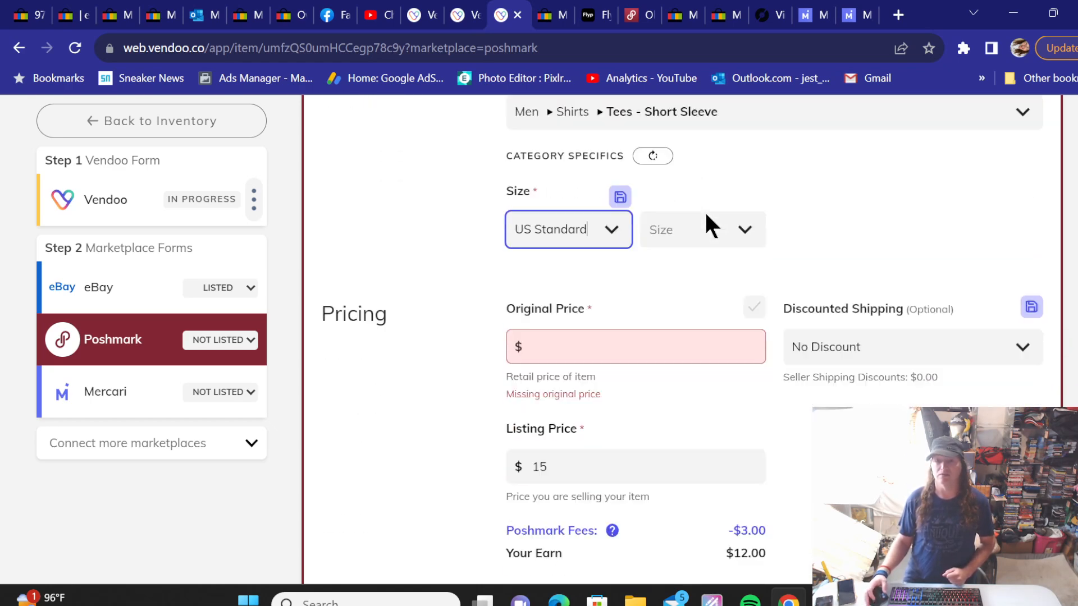
scroll(706, 215, "down", 2)
left_click(680, 147)
left_click(676, 289)
Step: Set the Poshmark original price to $0 and list the T-shirt on Poshmark
left_click(563, 266)
type("0")
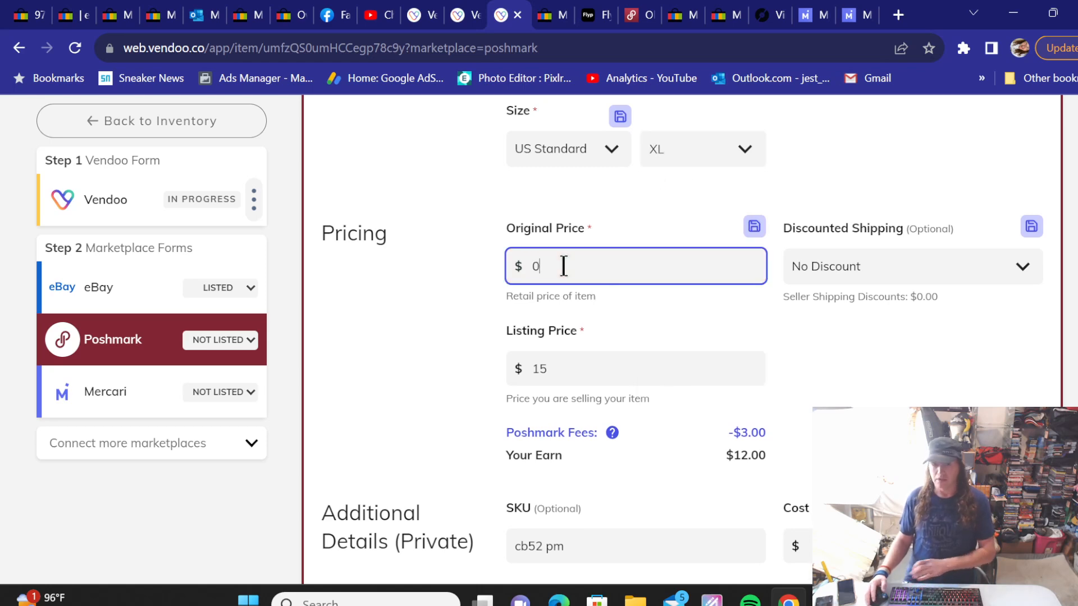
left_click(425, 266)
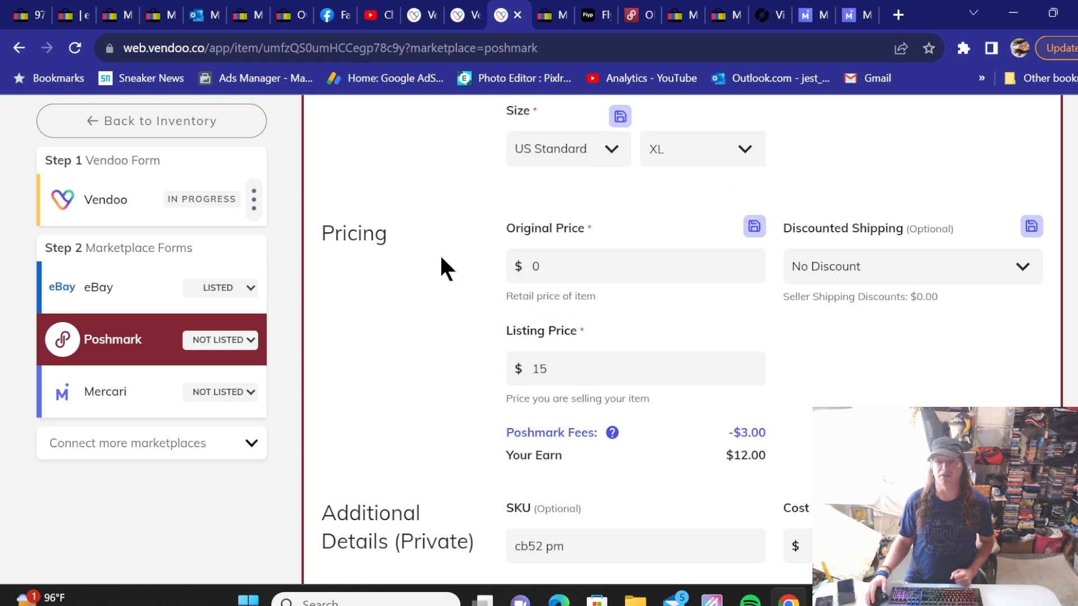
scroll(662, 264, "down", 10)
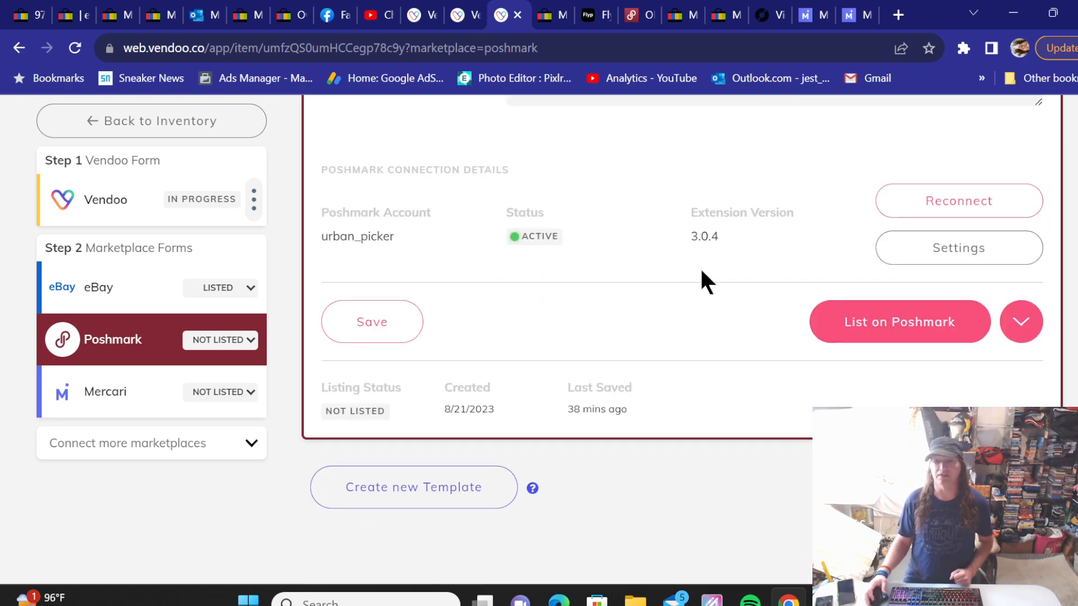
left_click(885, 324)
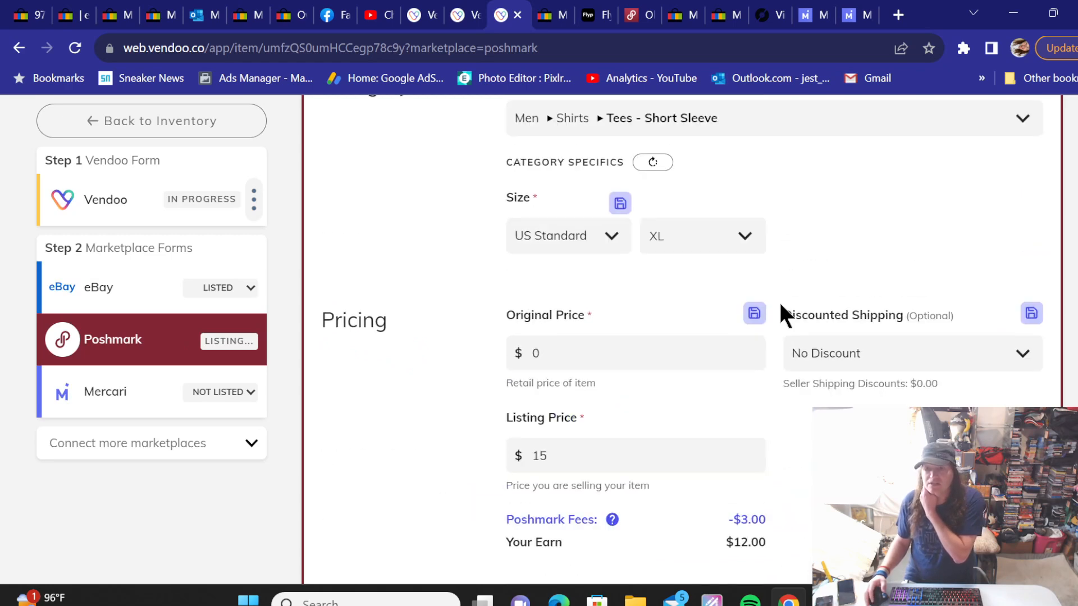
scroll(779, 300, "down", 10)
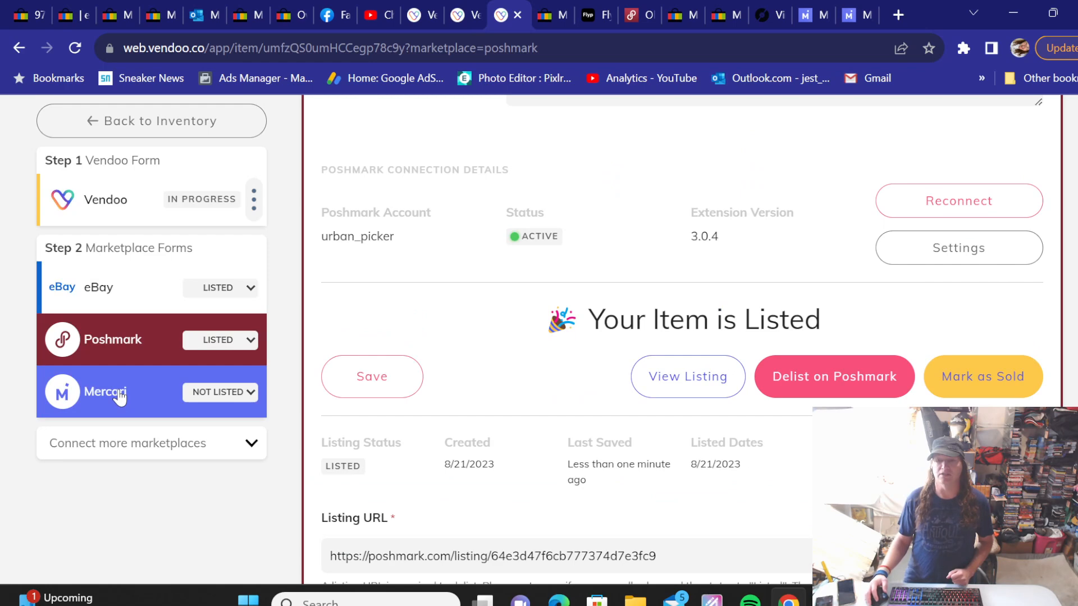
Step: Open the T-shirt's Mercari form and set its color to Blue
left_click(120, 397)
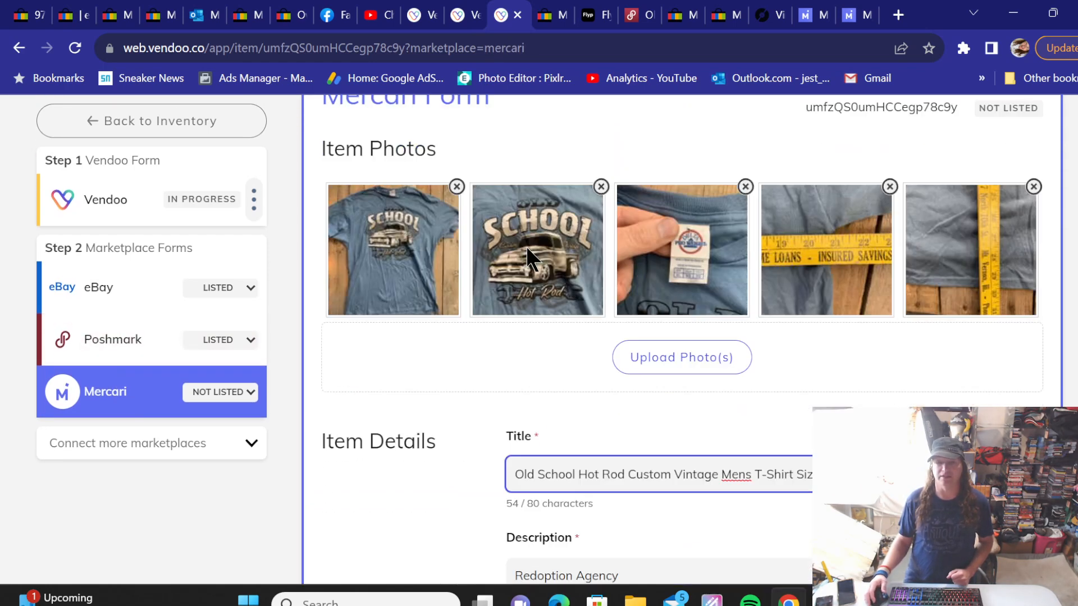
scroll(484, 204, "down", 2)
scroll(467, 205, "down", 2)
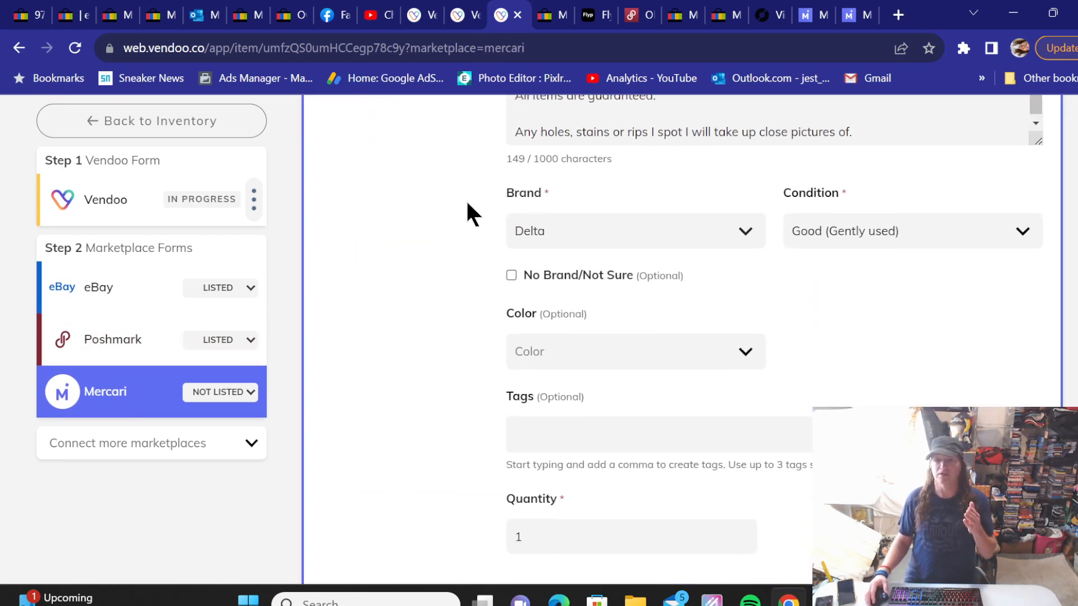
scroll(480, 234, "down", 4)
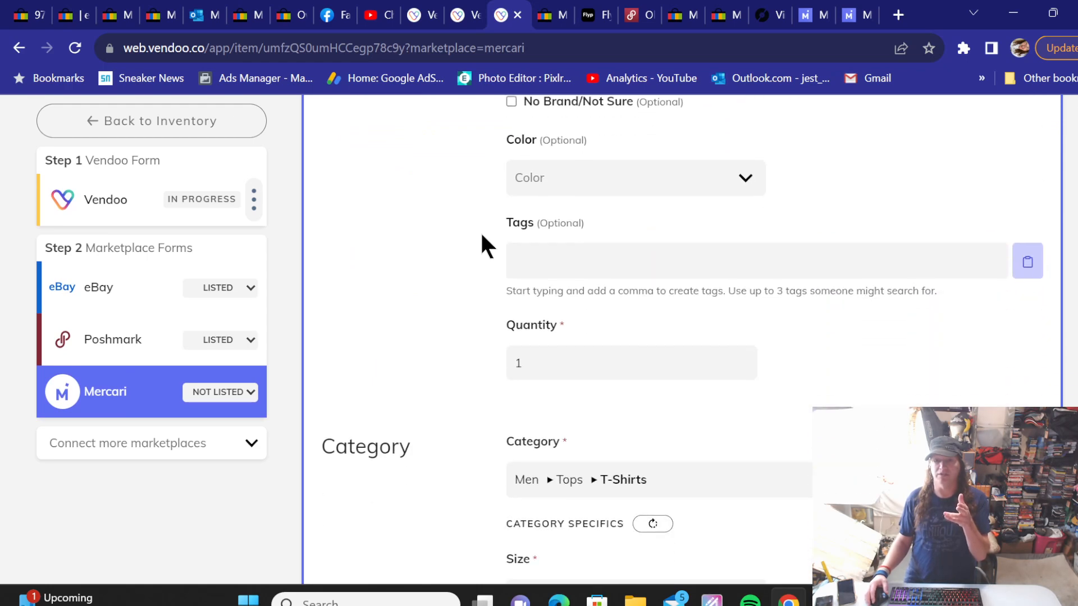
left_click(539, 181)
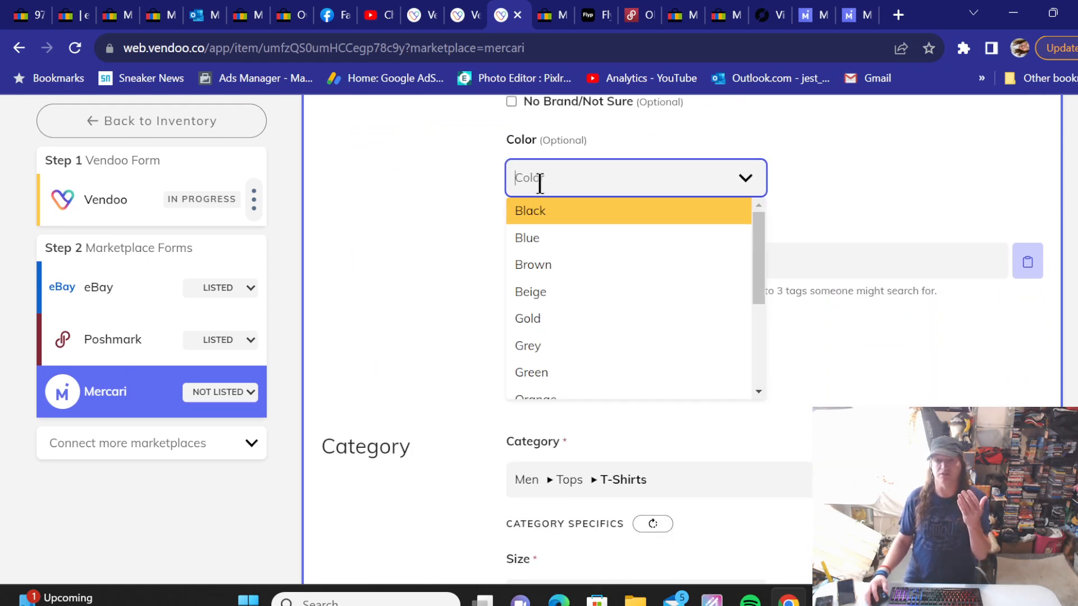
left_click(539, 237)
Step: Set the Mercari size to XL (46-48)
scroll(456, 204, "down", 2)
scroll(459, 219, "down", 6)
left_click(574, 249)
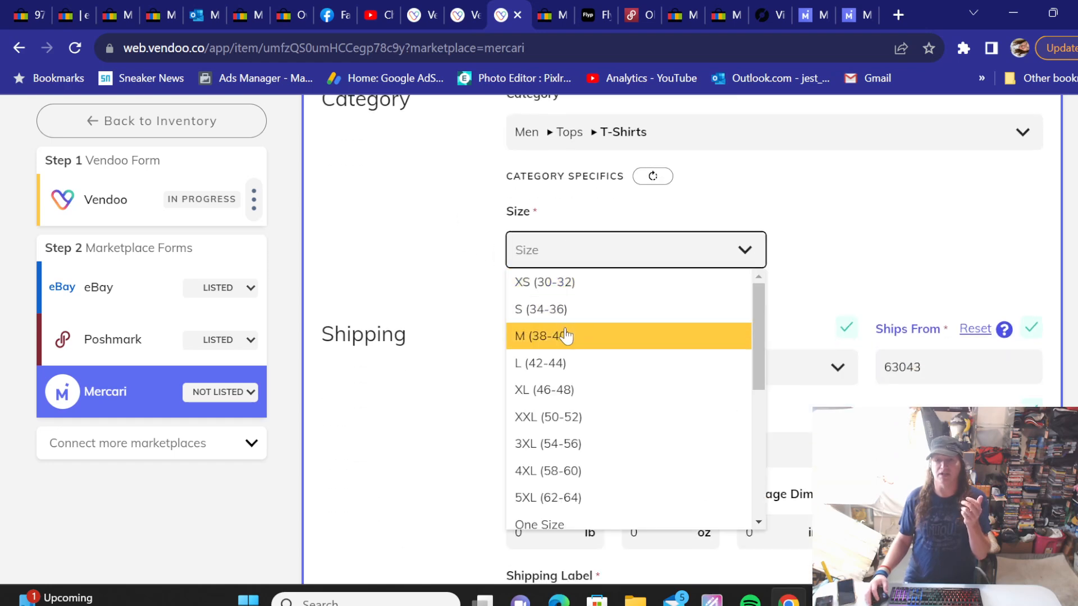
left_click(559, 389)
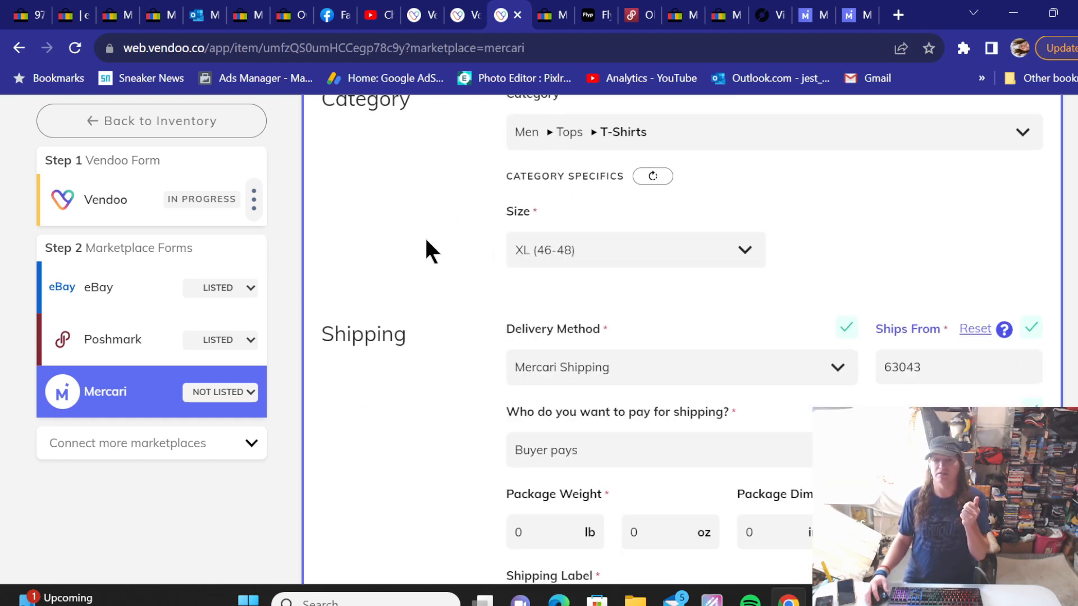
Step: Set the T-shirt's Mercari package weight to 9 oz and show the available shipping labels
scroll(438, 256, "down", 2)
scroll(561, 277, "down", 2)
scroll(478, 264, "down", 2)
left_click(648, 273)
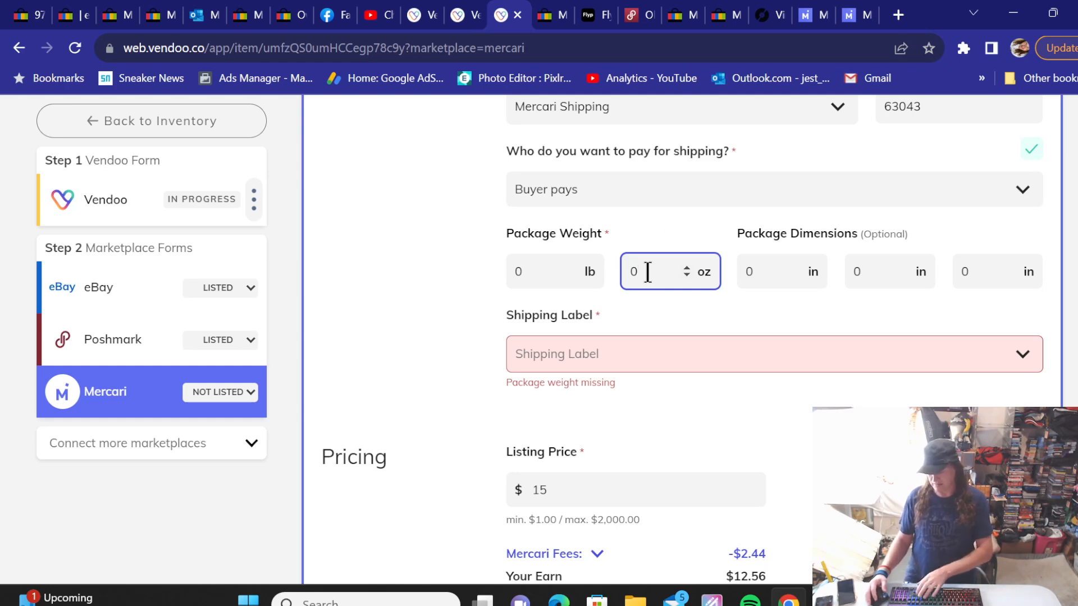
type("9")
left_click(450, 277)
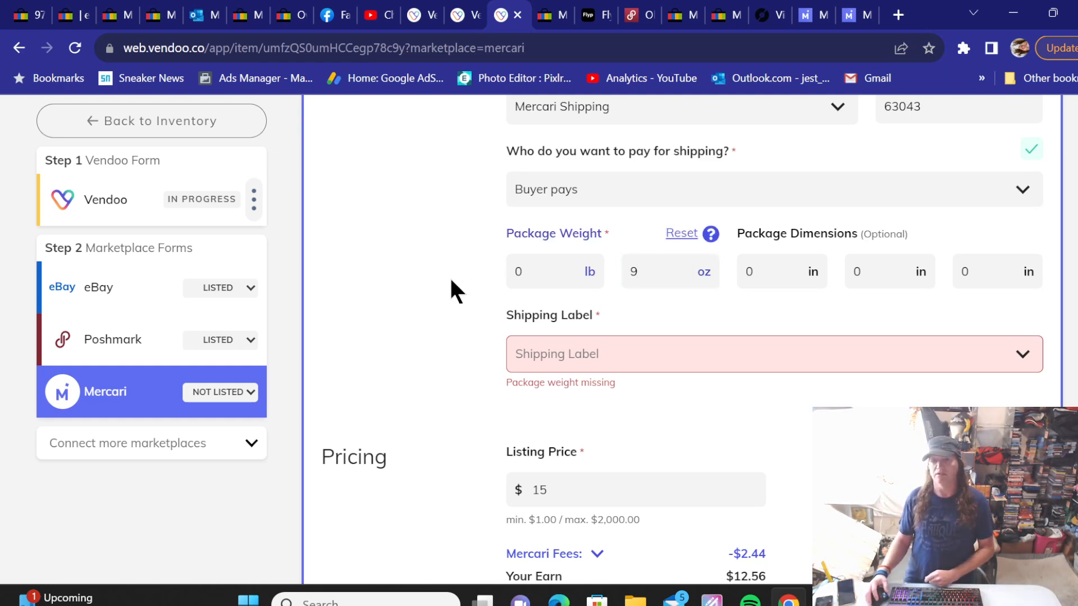
left_click(607, 347)
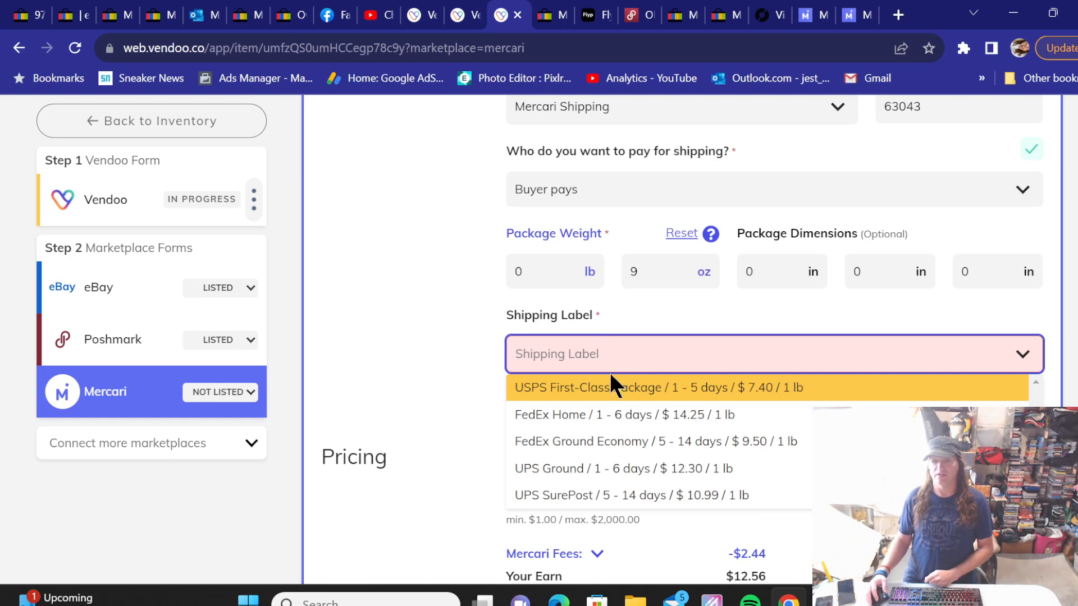
Step: Change the package weight to 7 oz and select the USPS First-Class Package label for 0.50 lb at $4.99
double_click(640, 271)
left_click(442, 313)
left_click(625, 354)
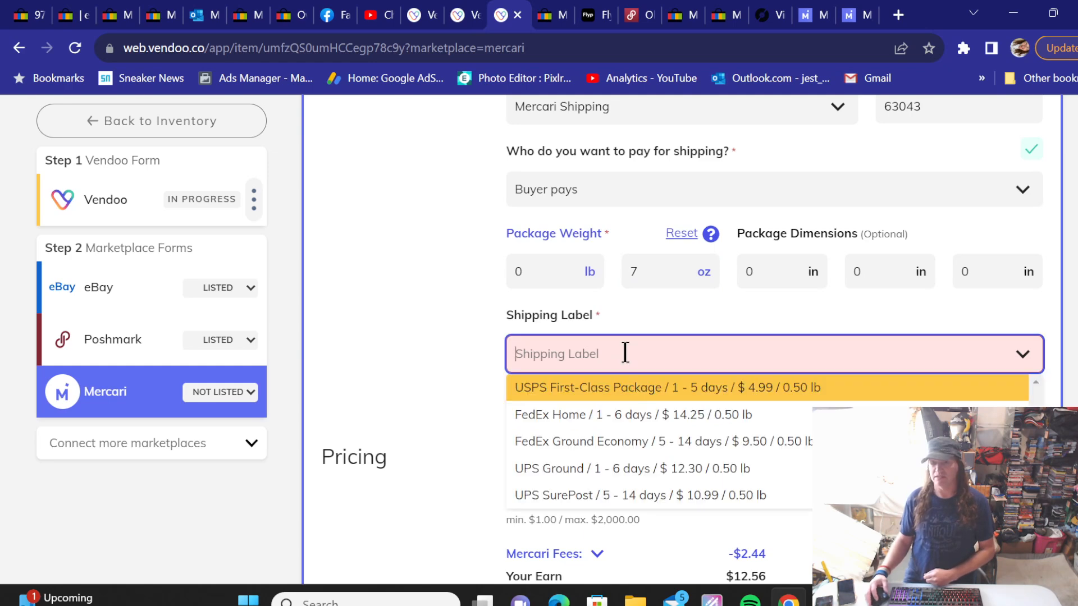
left_click(618, 389)
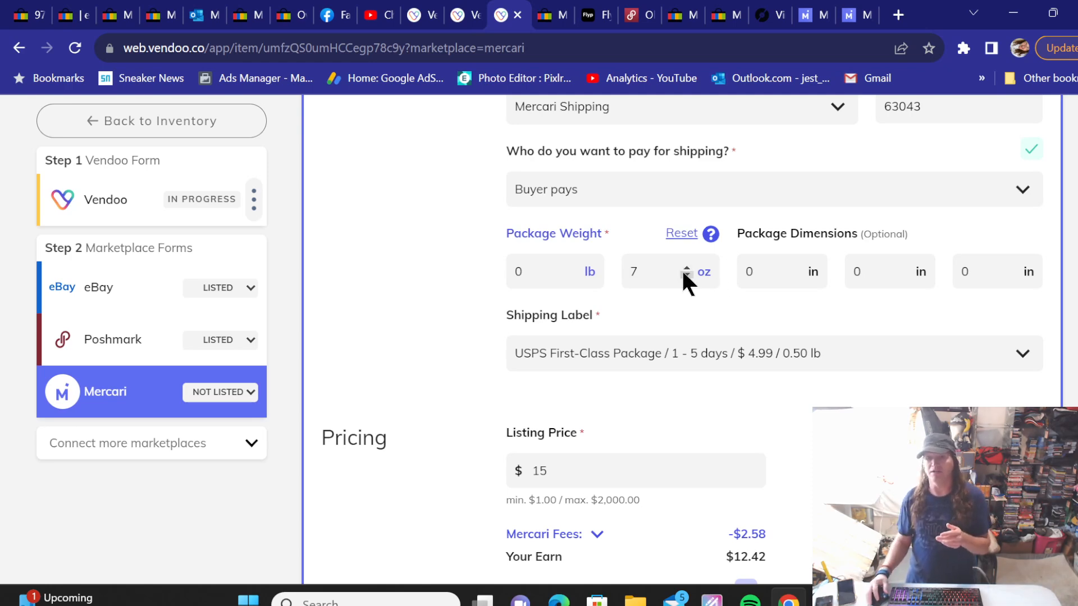
Step: Set the package weight to 1 lb 4 oz and show the shipping labels offered for it
double_click(543, 272)
type("1")
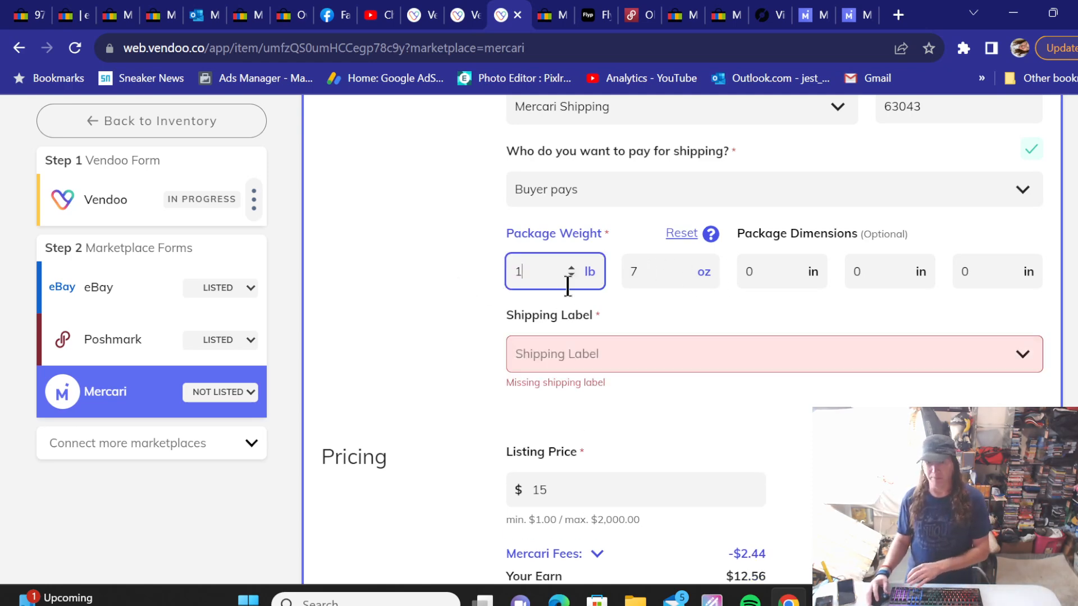
double_click(645, 271)
type("4")
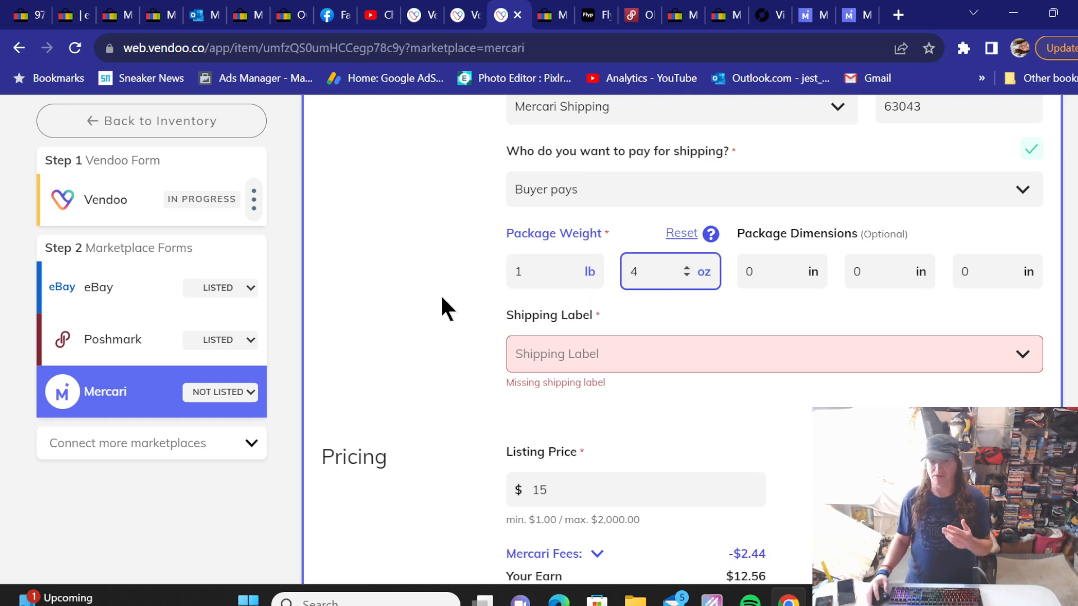
left_click(614, 350)
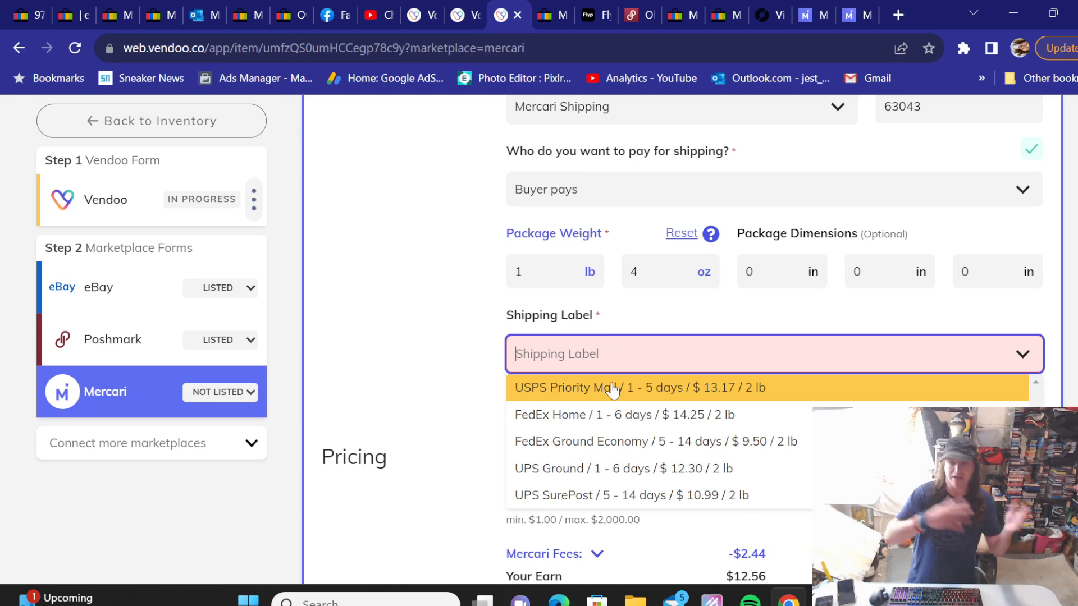
Step: Set the package weight back to 0 lb 7 oz and choose the $4.99 USPS First-Class Package shipping label again
double_click(522, 263)
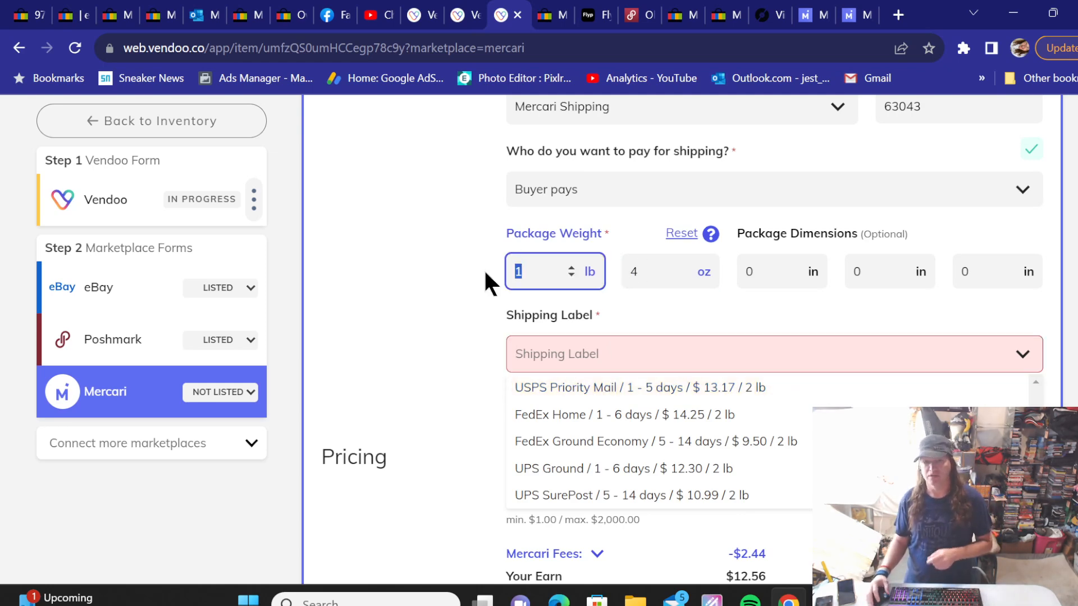
type("0")
key("Tab")
type("7")
left_click(450, 307)
left_click(572, 356)
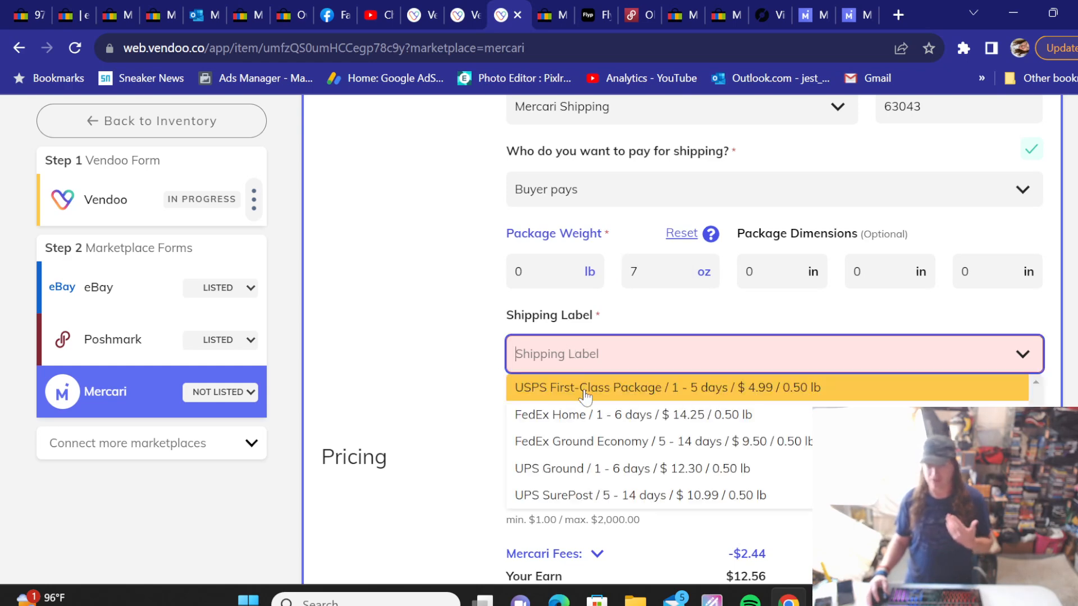
left_click(583, 385)
Step: Review the T-shirt's shipping and pricing details and list it on Mercari
scroll(450, 322, "down", 3)
scroll(450, 322, "down", 3)
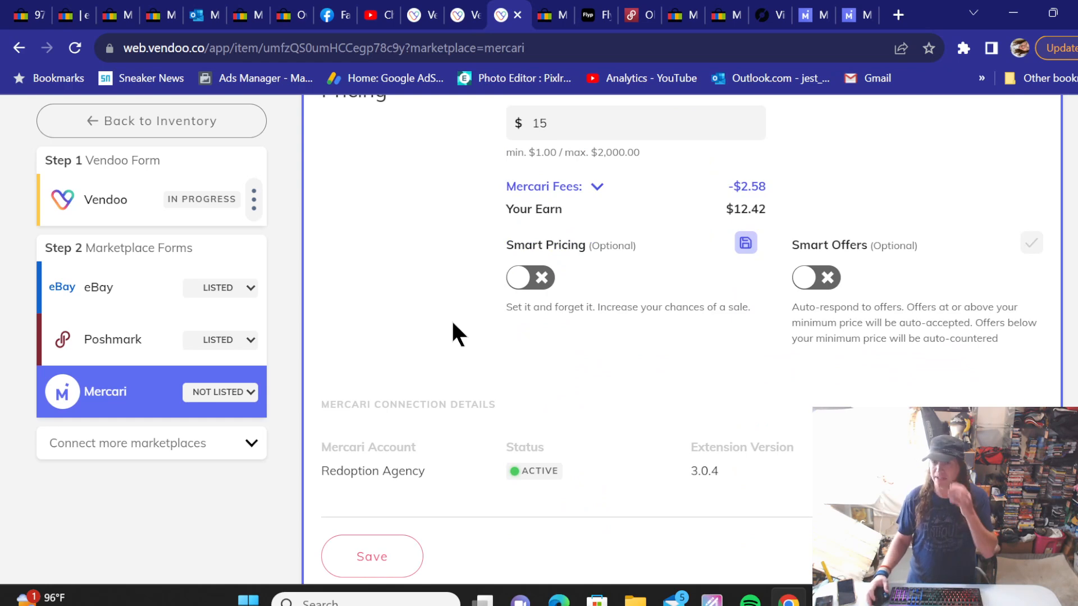
scroll(452, 323, "up", 6)
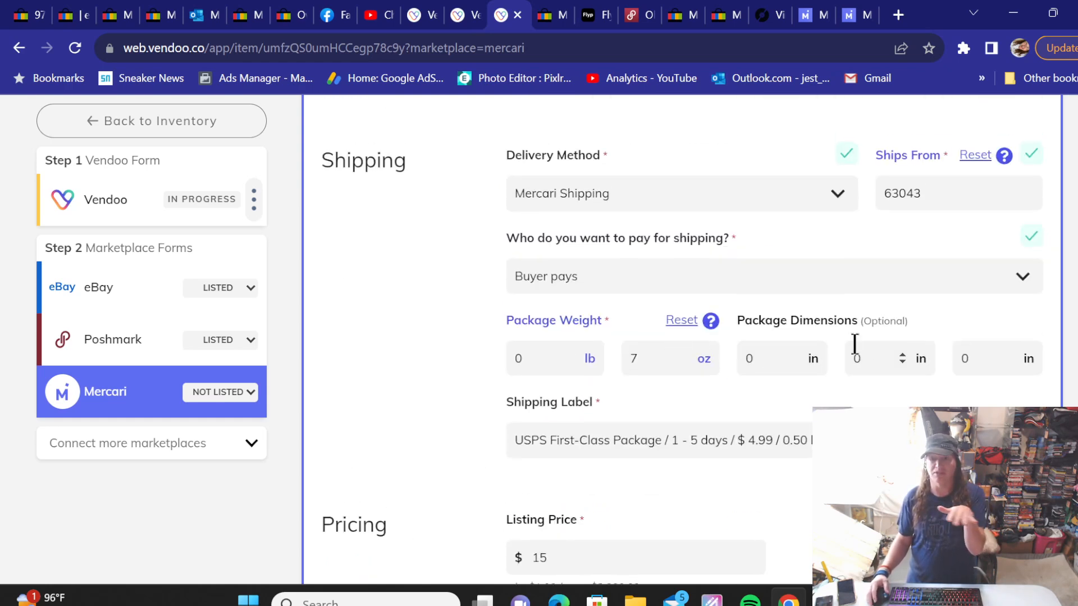
scroll(444, 332, "down", 1)
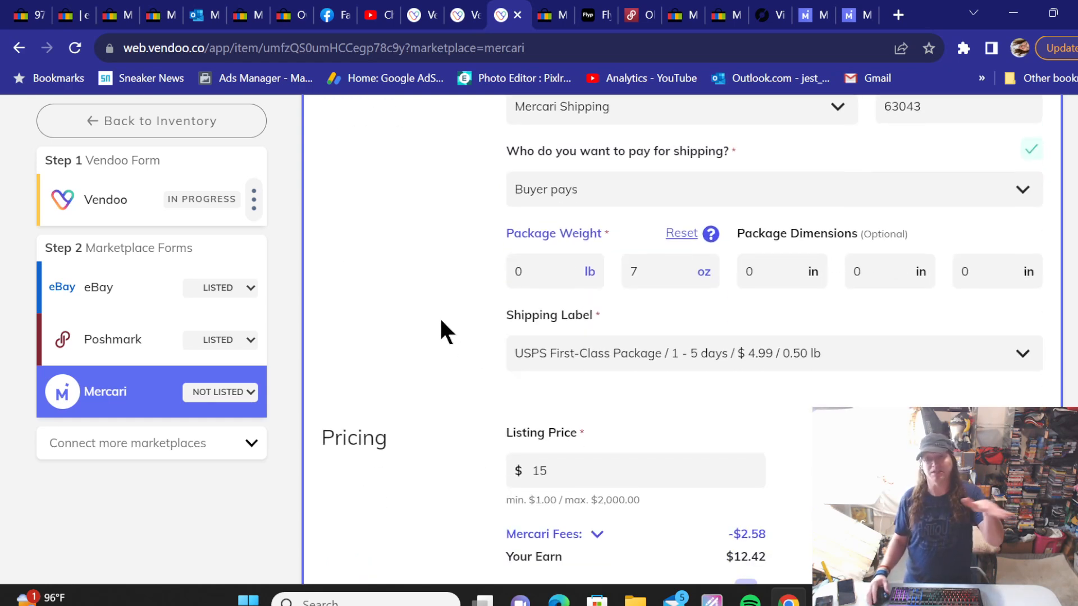
scroll(447, 312, "down", 6)
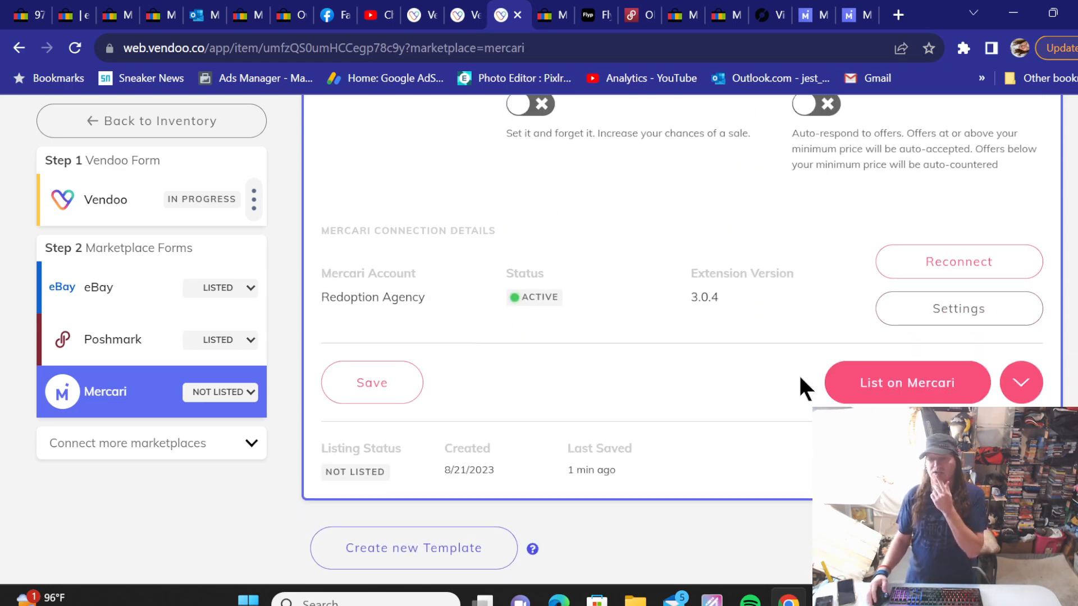
left_click(874, 386)
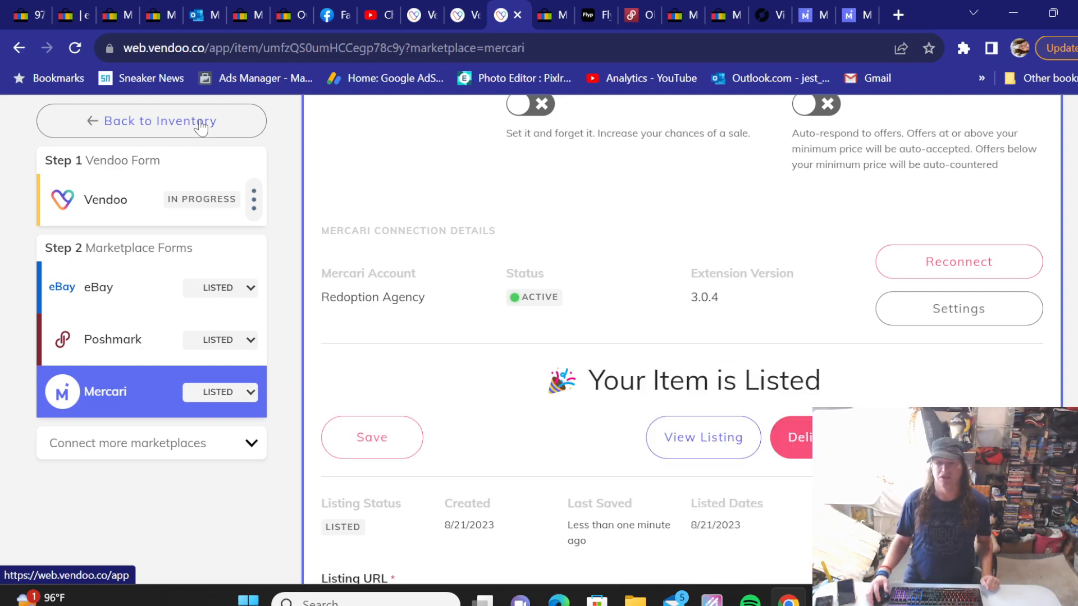
Step: Return to the inventory and open the Carhartt Grey Skull Cap Hat Fitted One Size item
left_click(200, 123)
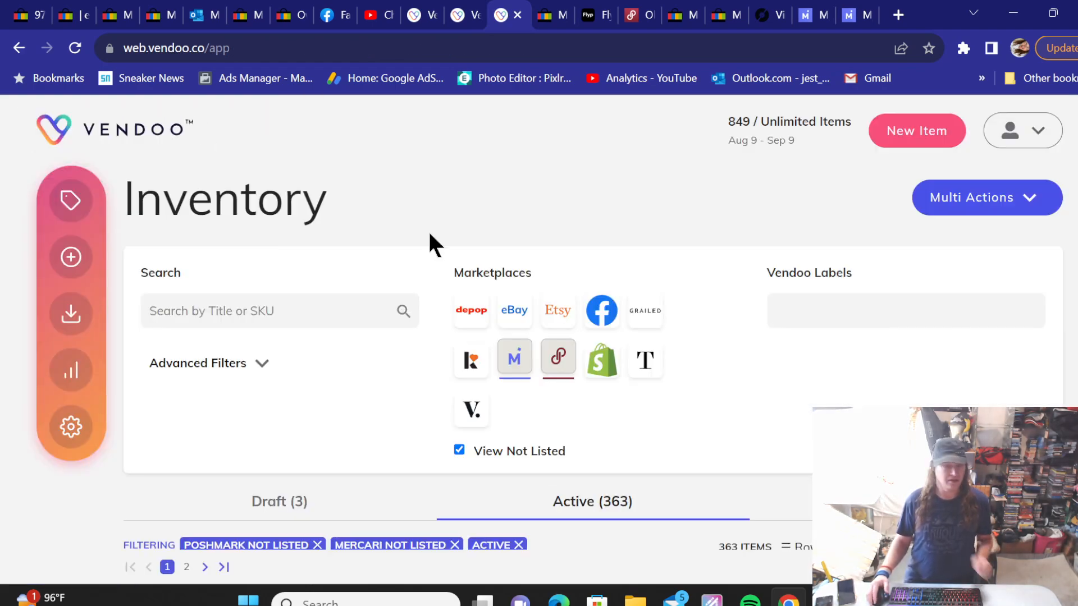
scroll(429, 235, "down", 10)
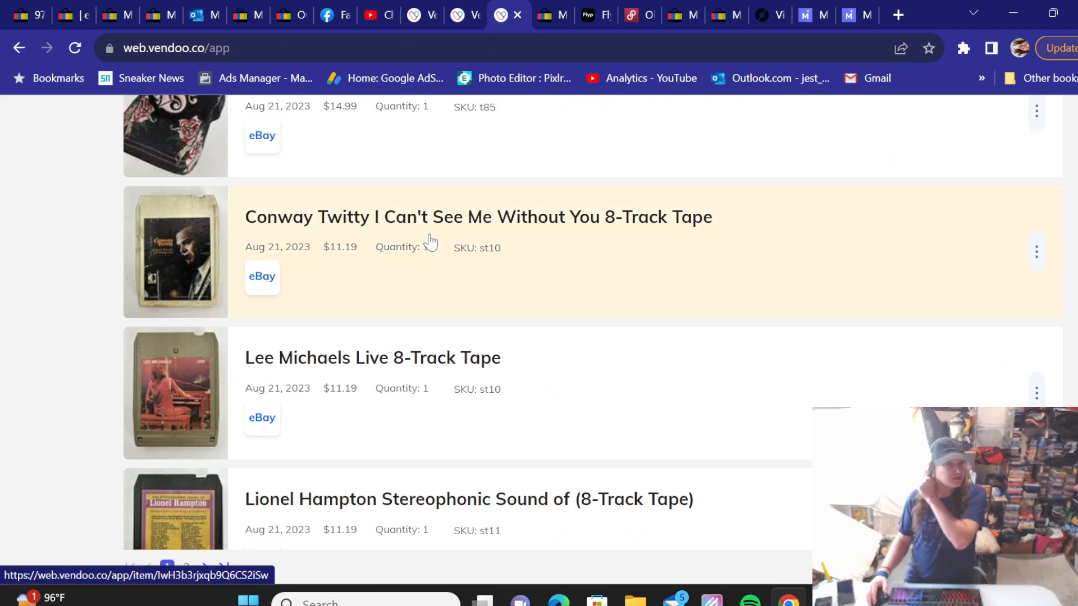
scroll(430, 241, "down", 10)
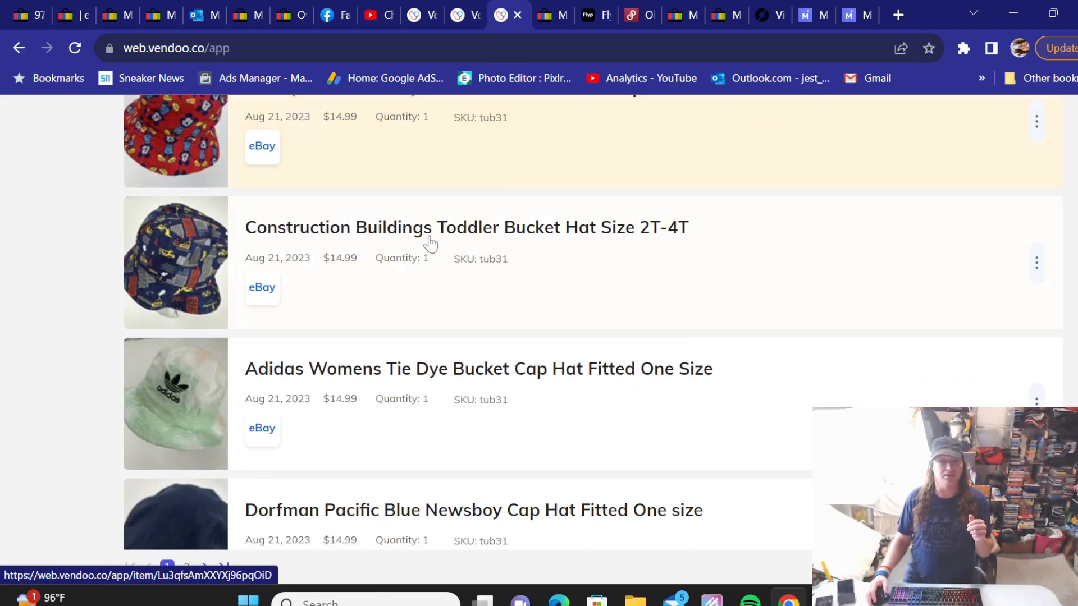
scroll(432, 242, "down", 5)
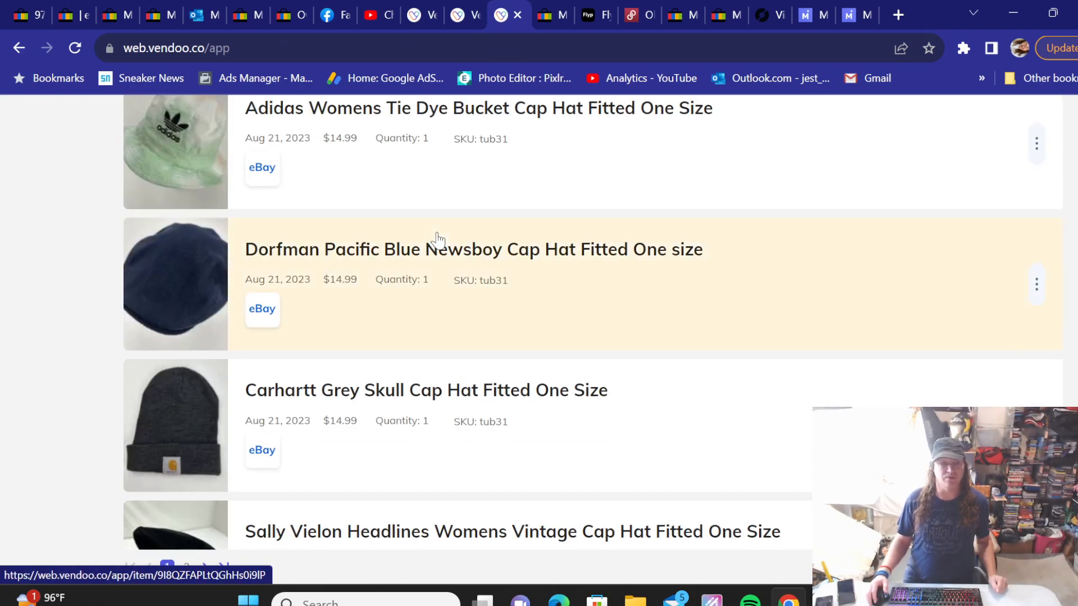
scroll(437, 239, "down", 2)
left_click(390, 308)
Step: Copy the Carhartt cap's title and switch to the eBay active listings
scroll(631, 355, "up", 2)
scroll(631, 355, "down", 2)
left_click(599, 439)
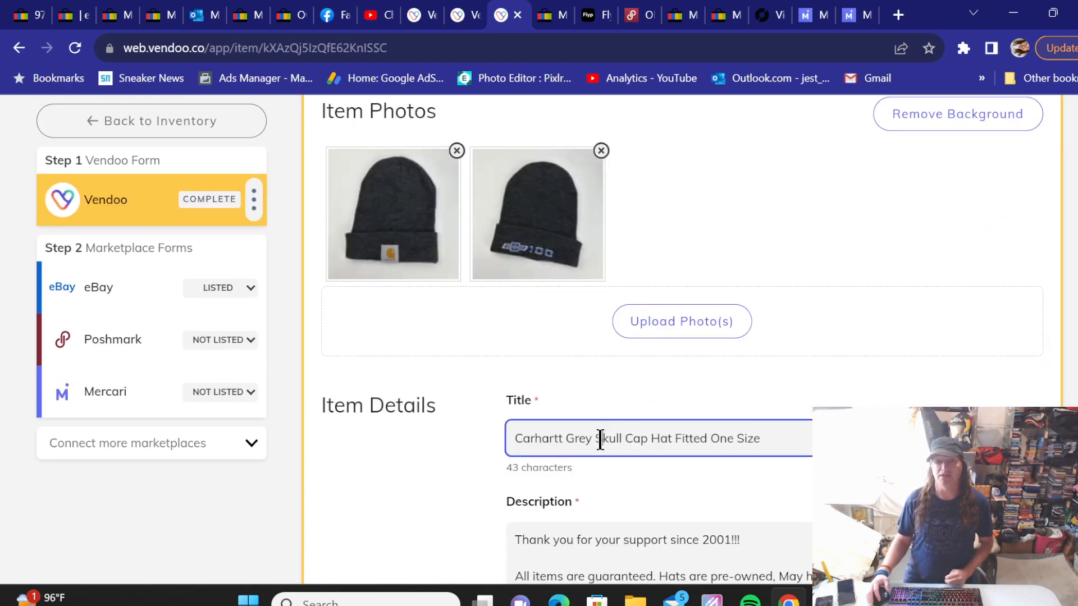
triple_click(600, 440)
right_click(597, 438)
left_click(640, 207)
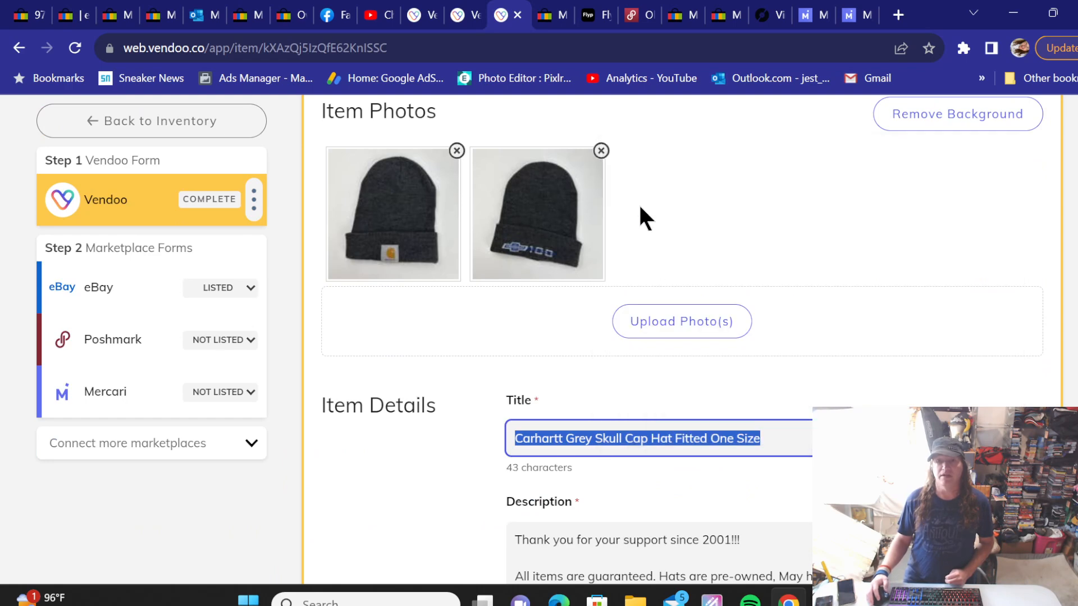
left_click(547, 16)
left_click(430, 187)
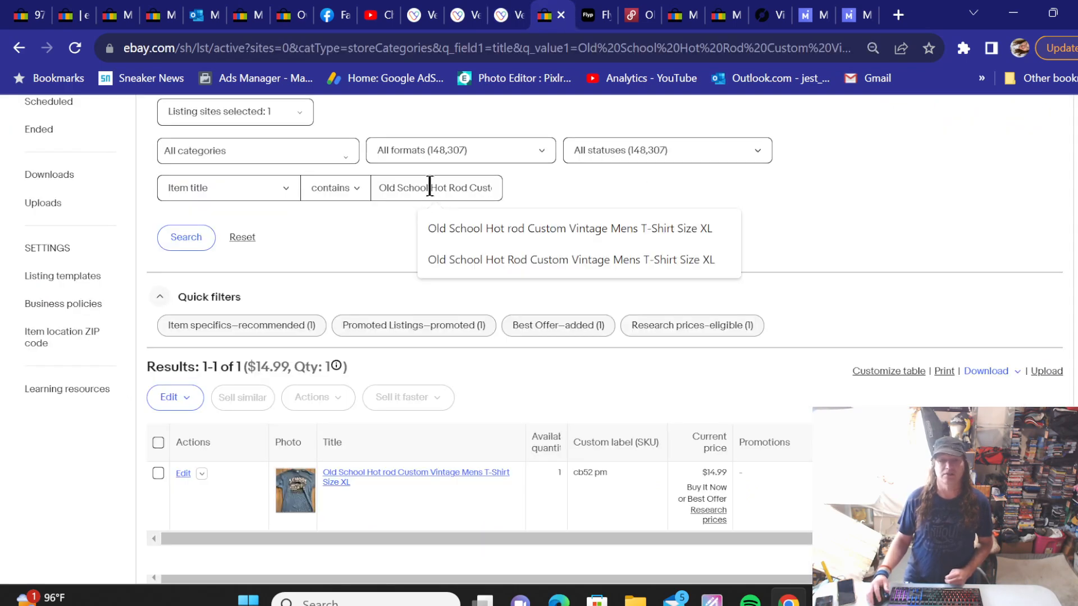
triple_click(430, 187)
right_click(430, 187)
left_click(319, 237)
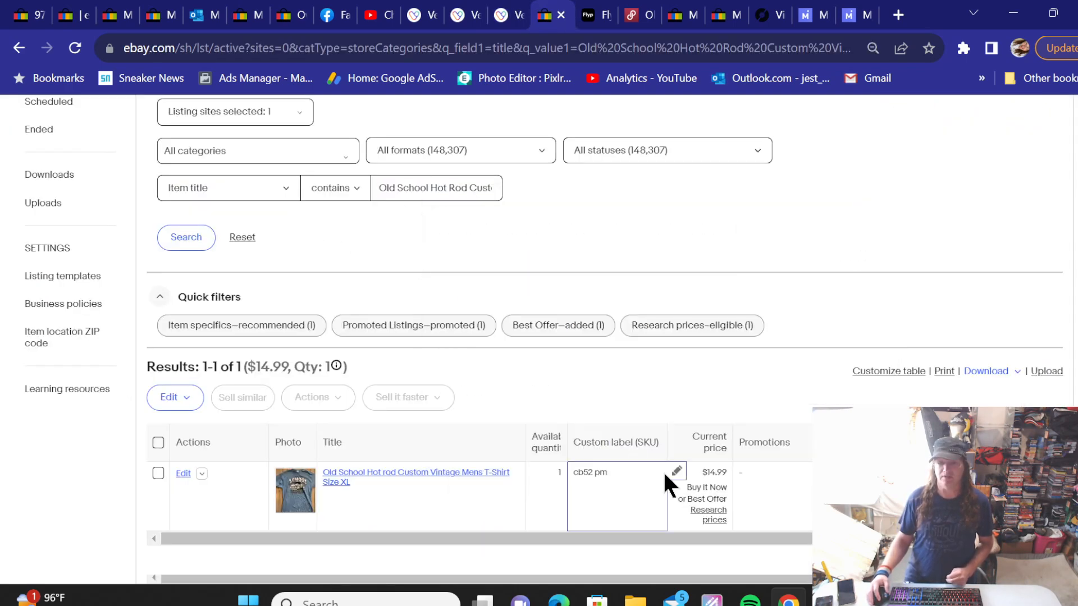
Step: Set the Hot Rod T-shirt's eBay custom label to "cb52 pm mer"
left_click(676, 470)
left_click(688, 363)
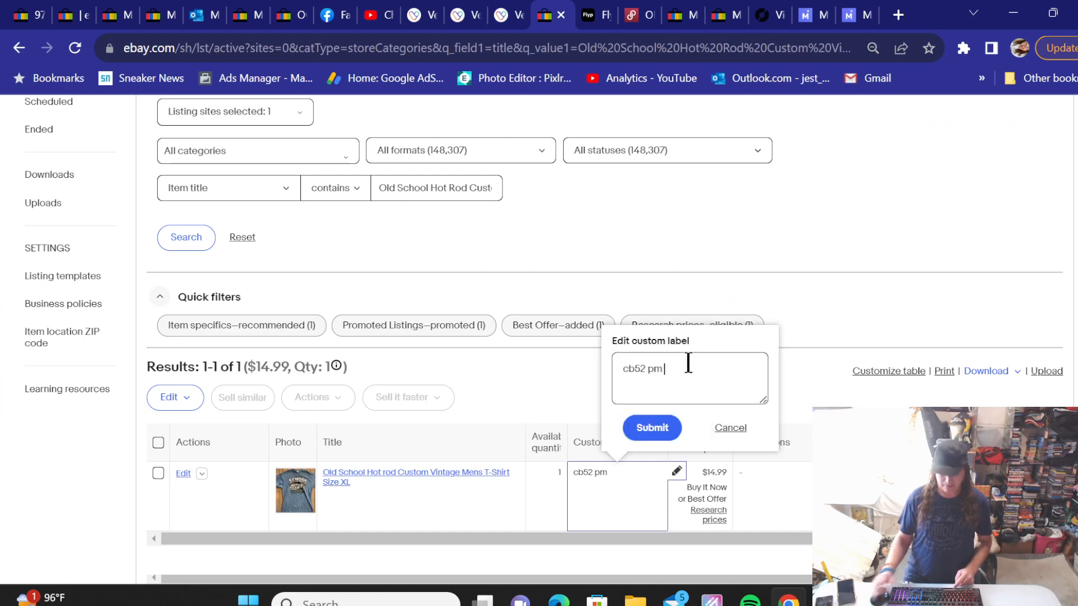
left_click(667, 428)
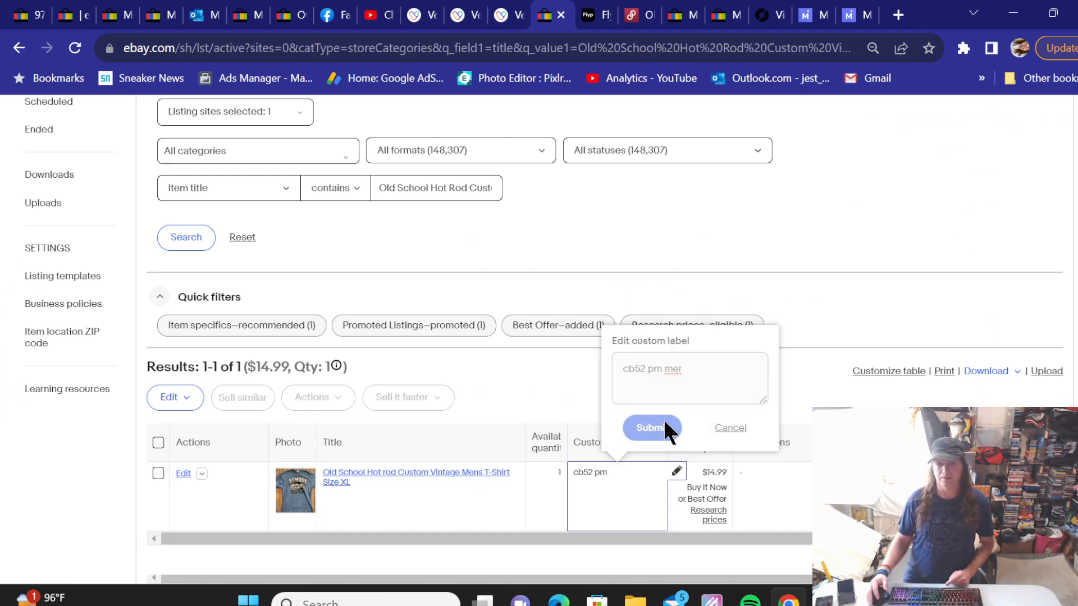
Step: Search the eBay active listings by item title for "Carhartt Grey Skull Cap Hat Fitted One Size"
triple_click(422, 188)
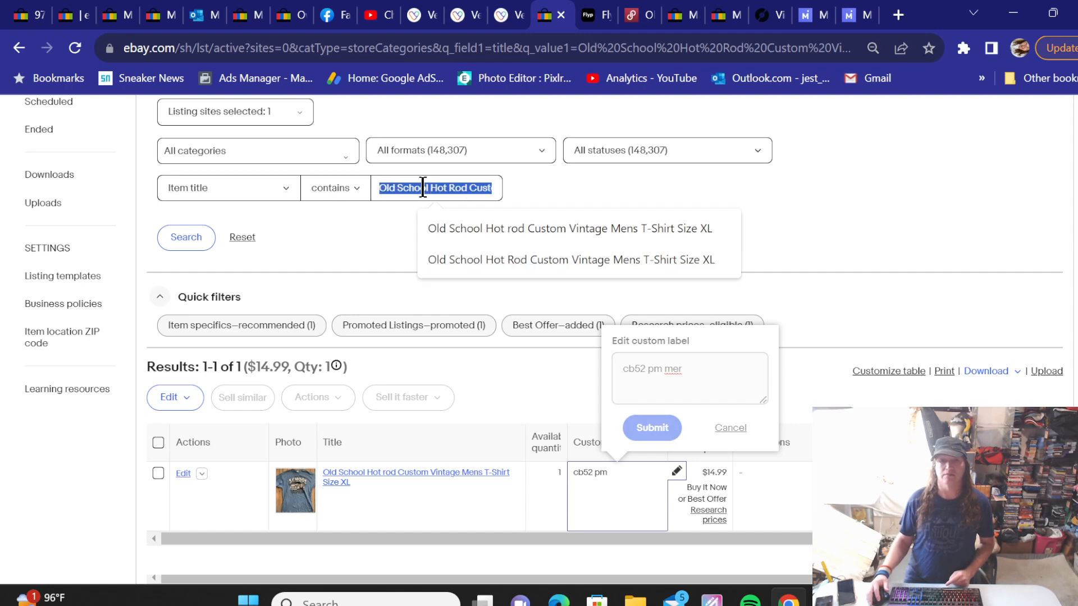
right_click(423, 187)
left_click(461, 270)
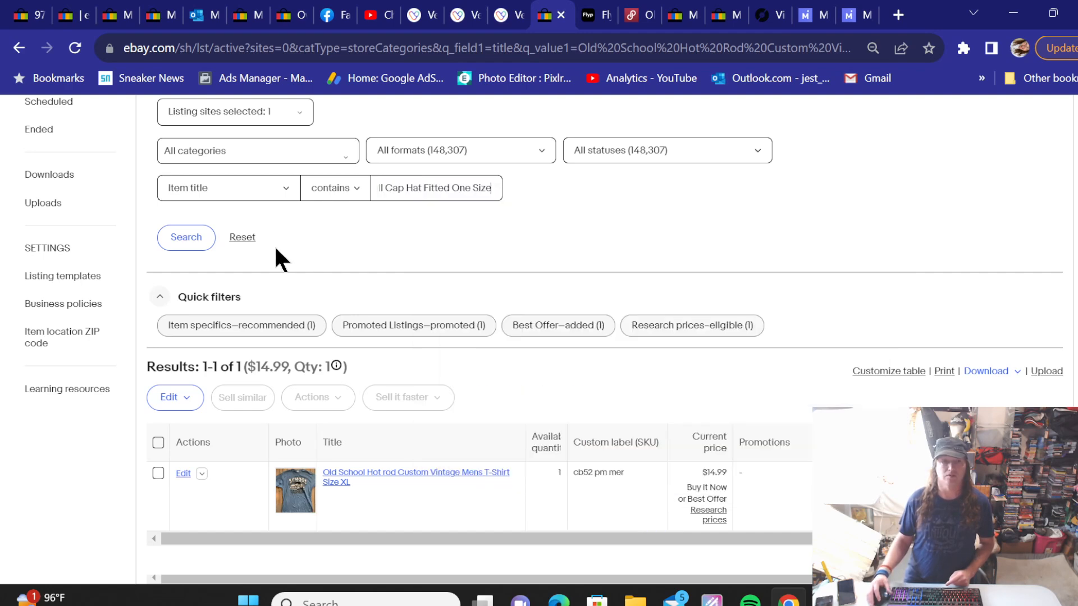
left_click(188, 237)
scroll(561, 337, "down", 2)
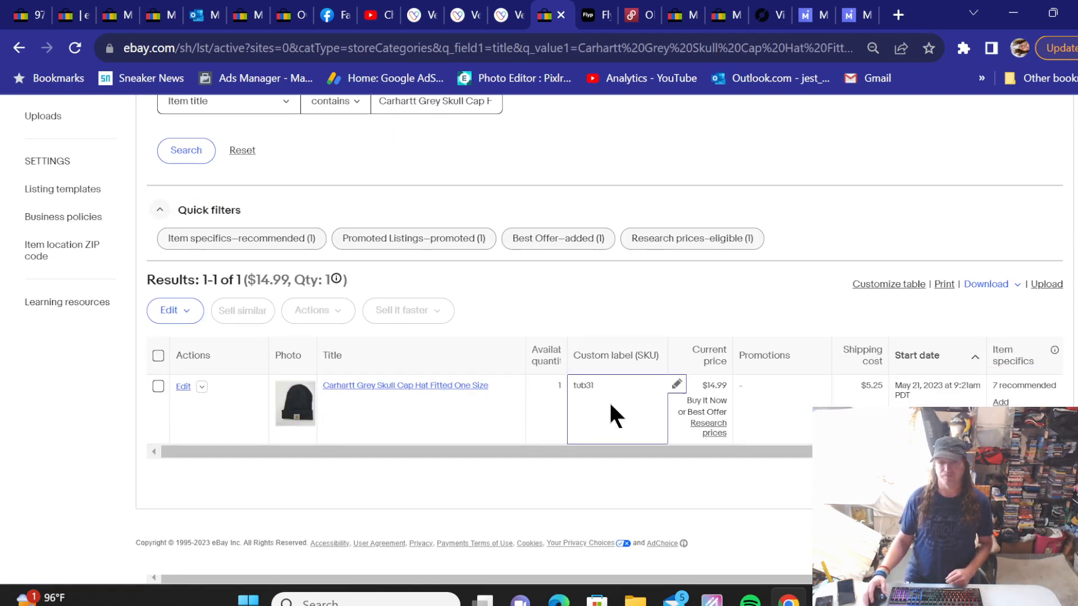
Step: Set the Carhartt cap's eBay custom label to "tub31 pm mer"
left_click(676, 383)
left_click(669, 494)
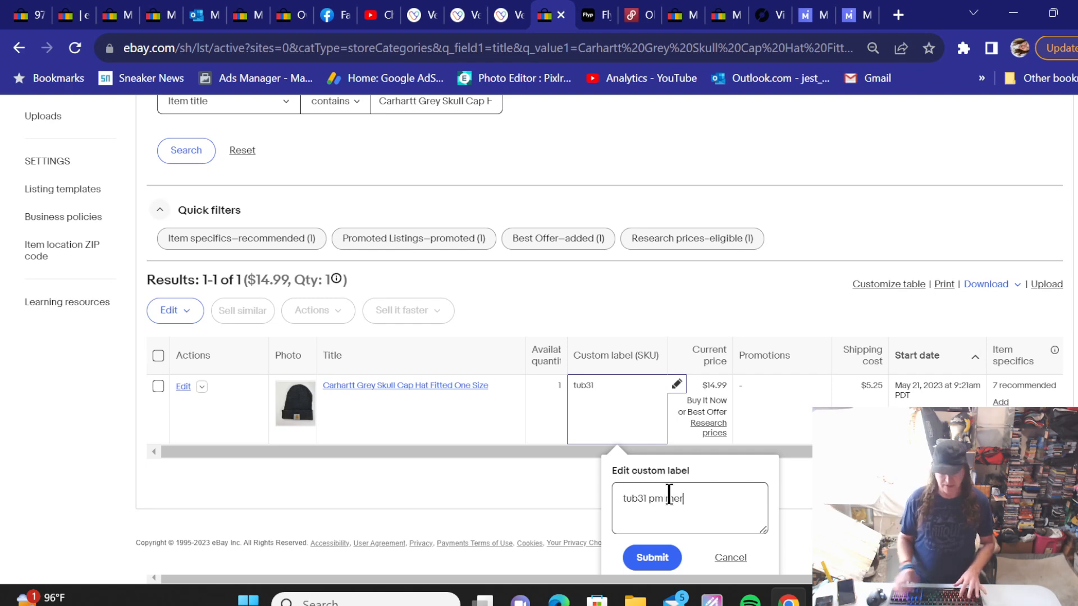
left_click(664, 556)
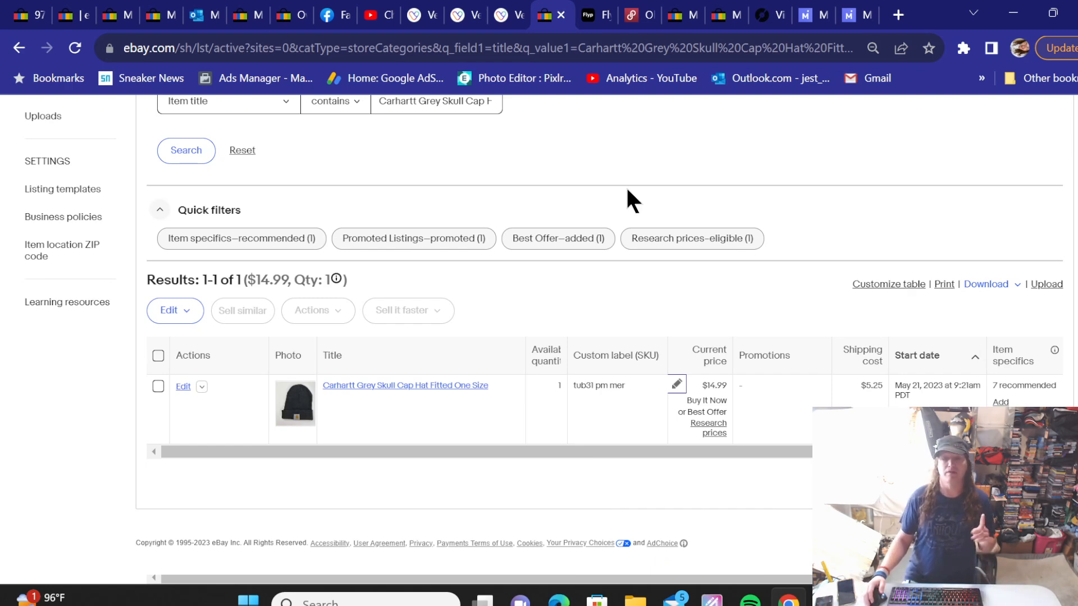
Step: Switch back to Vendoo, open the Carhartt cap's Poshmark form and set its category to Men > Accessories > Hats
left_click(502, 6)
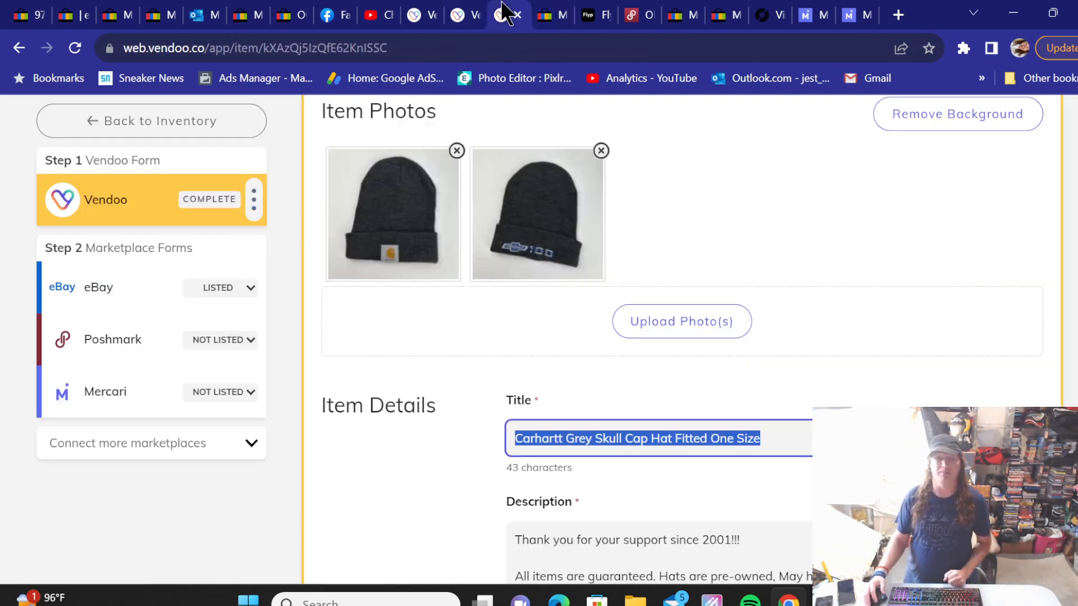
left_click(124, 348)
scroll(567, 247, "down", 10)
scroll(461, 232, "down", 8)
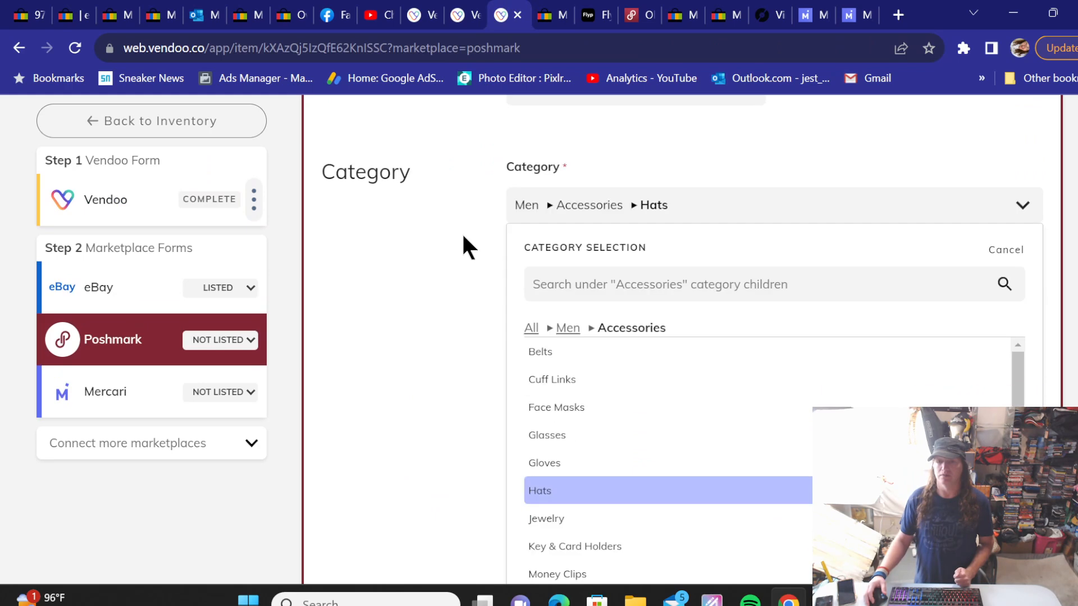
left_click(537, 405)
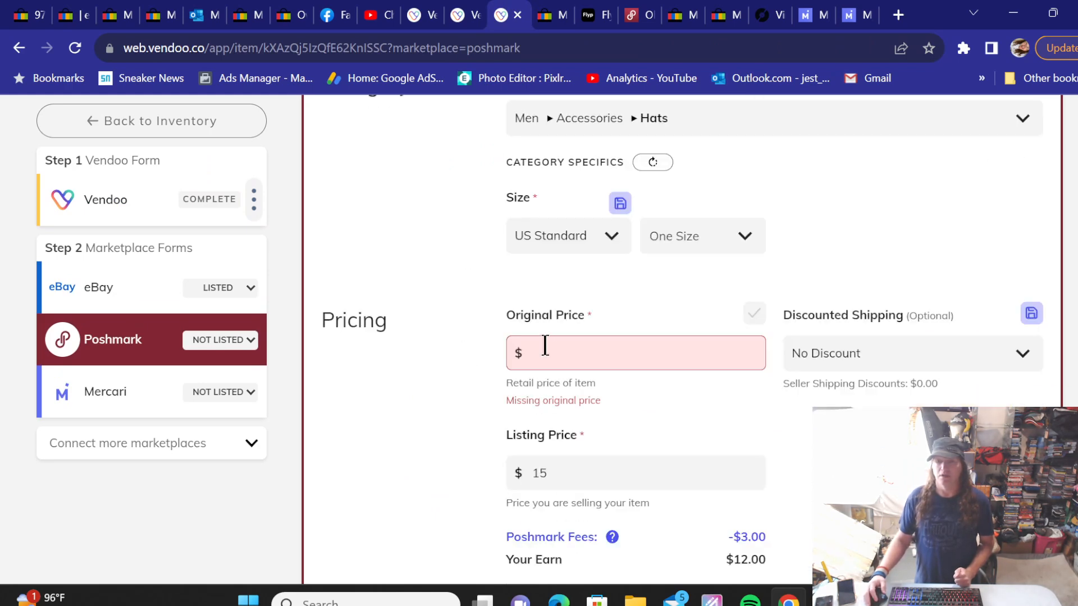
Step: Set the Carhartt cap's Poshmark original price to $0
left_click(545, 343)
type("0")
left_click(444, 359)
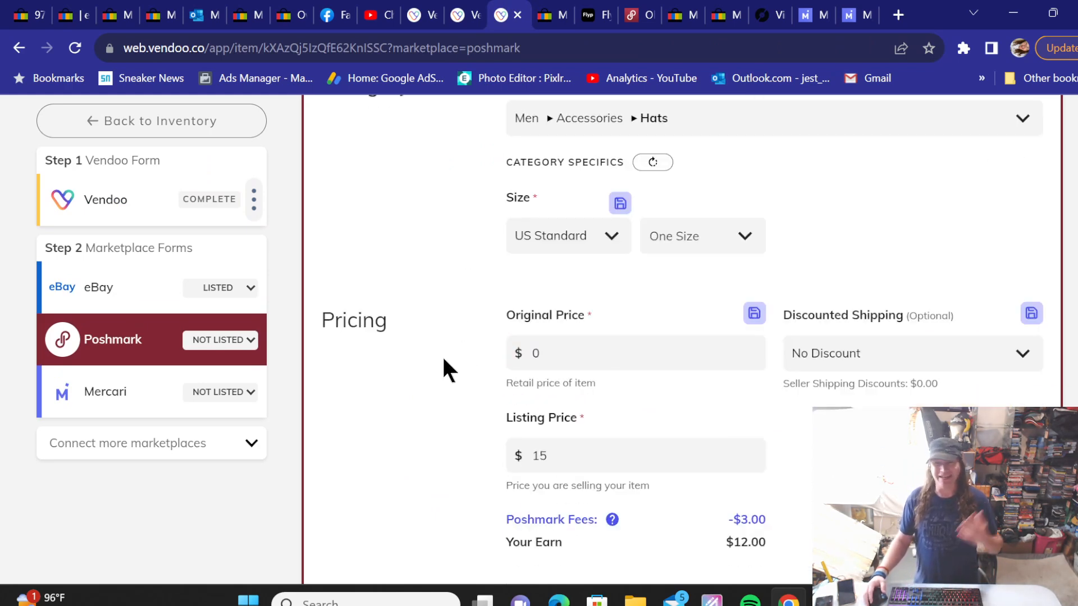
scroll(448, 364, "down", 13)
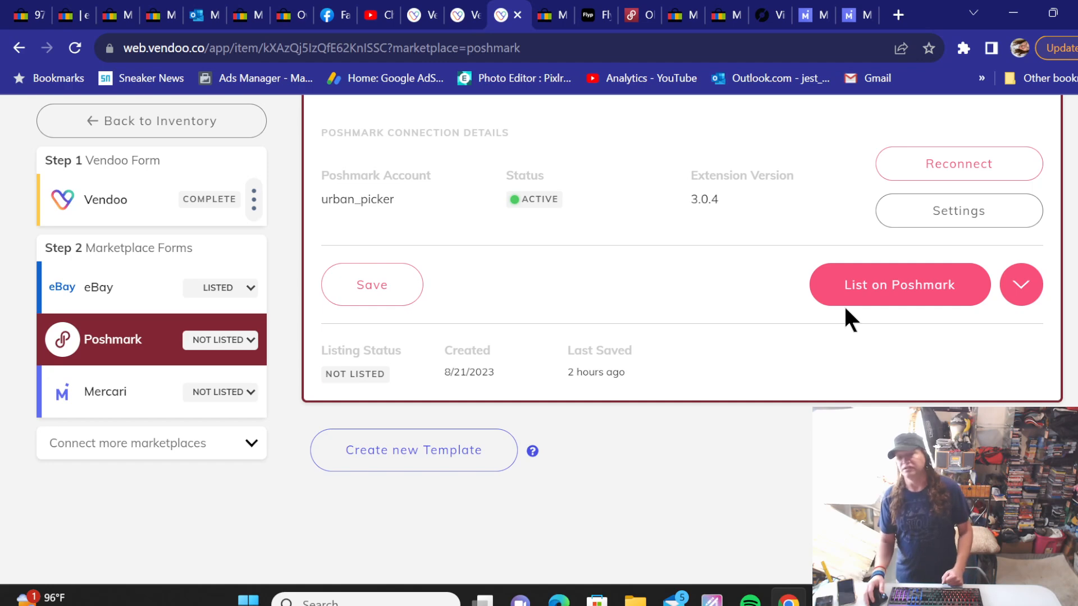
Step: List the Carhartt cap on Poshmark and set its Mercari shipping label to USPS First-Class Package / 1 - 5 days / $ 4.99 / 0.50 lb
left_click(879, 286)
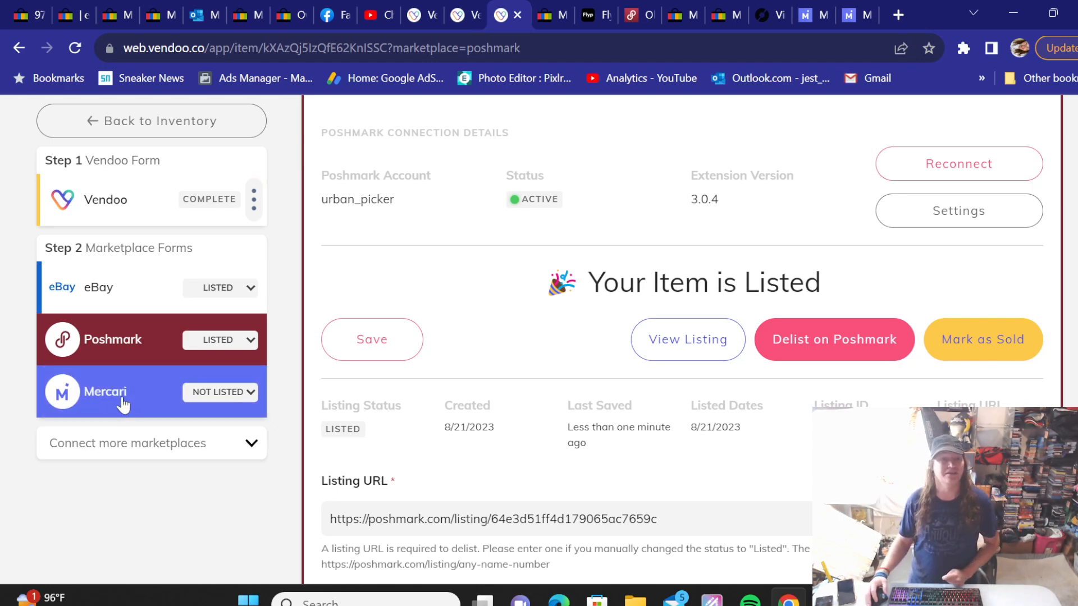
left_click(122, 403)
scroll(399, 301, "down", 6)
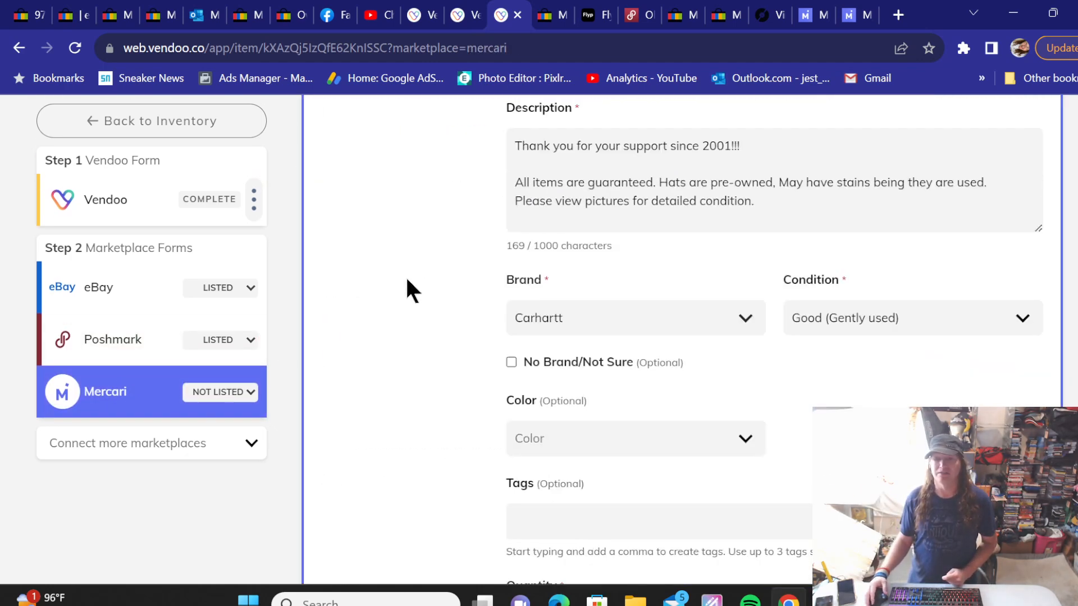
scroll(405, 286, "down", 2)
scroll(517, 241, "down", 3)
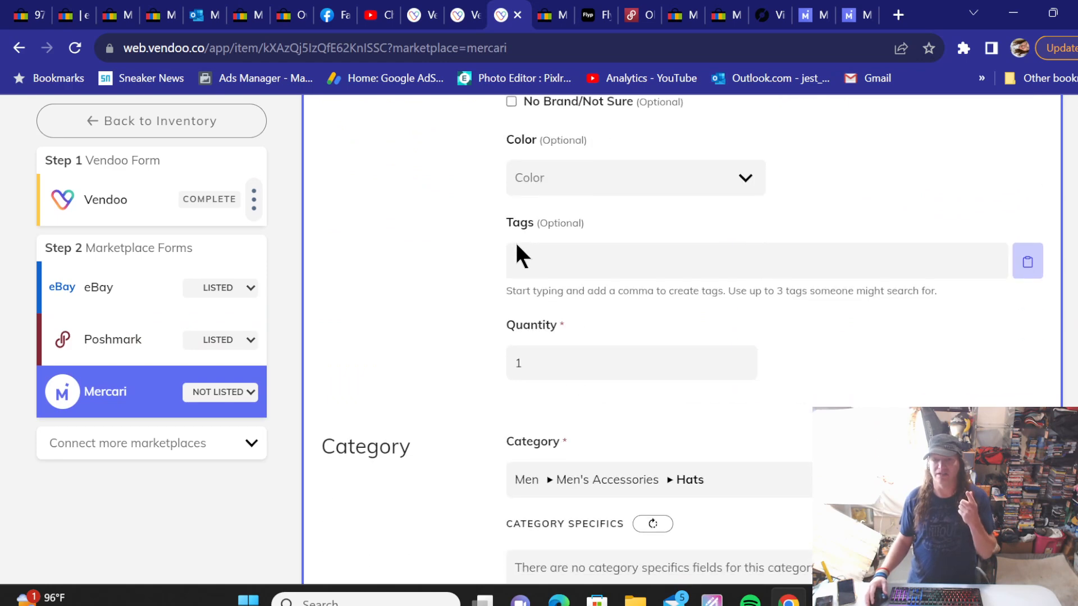
scroll(489, 247, "down", 10)
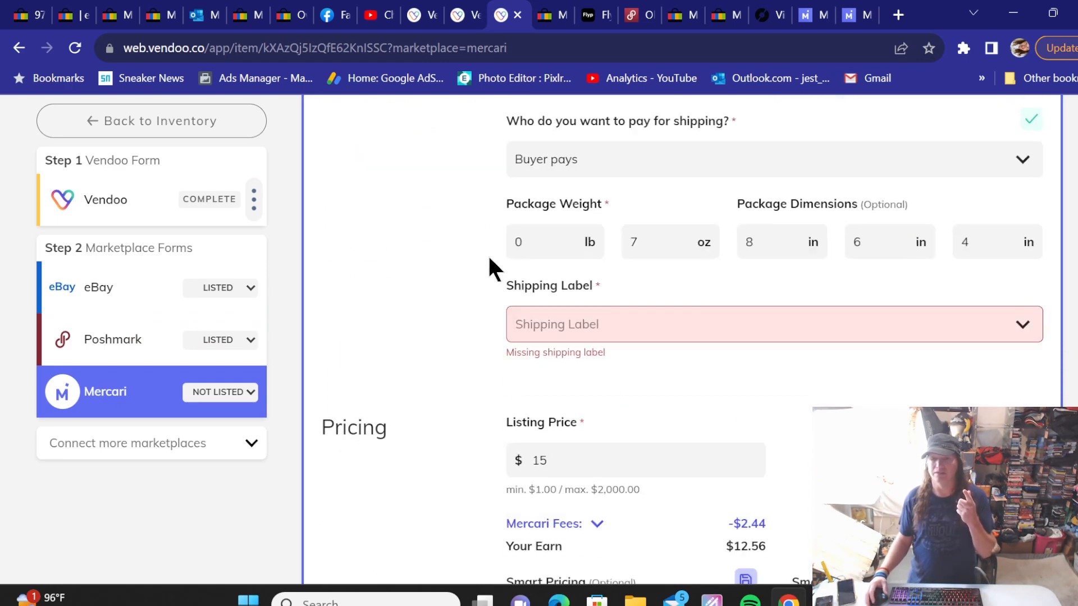
left_click(588, 323)
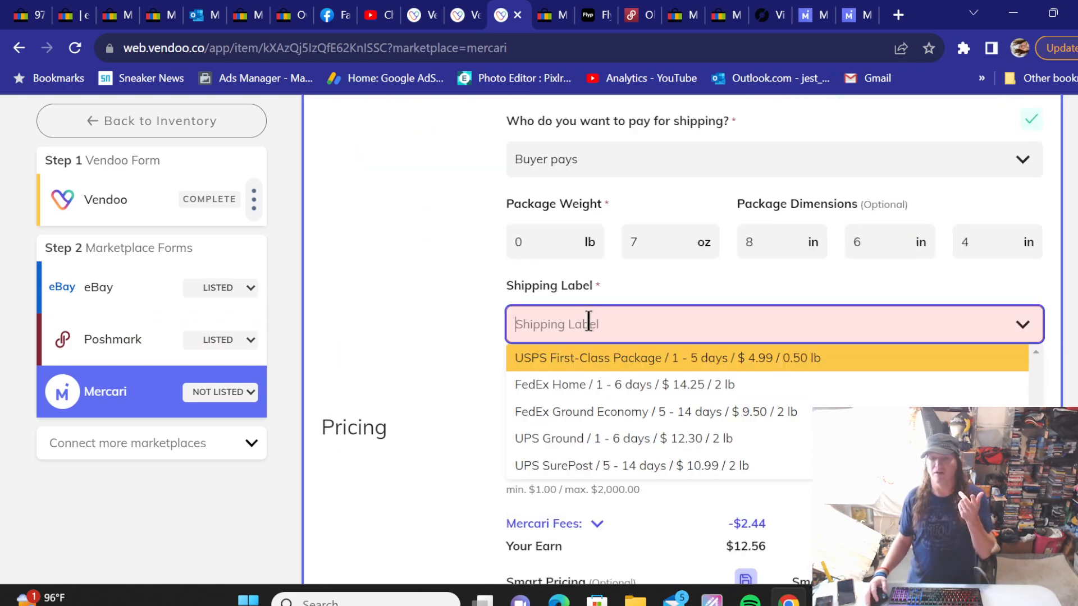
left_click(586, 362)
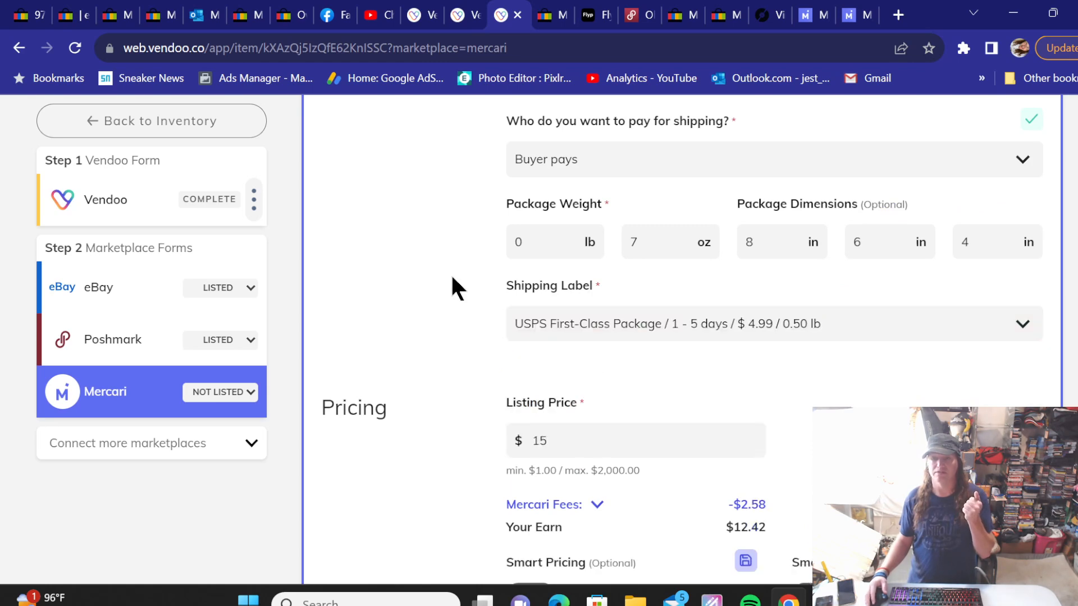
Step: Check the Carhartt cap's Mercari category, shipping and pricing details and list the cap on Mercari
scroll(450, 274, "down", 3)
scroll(450, 274, "down", 6)
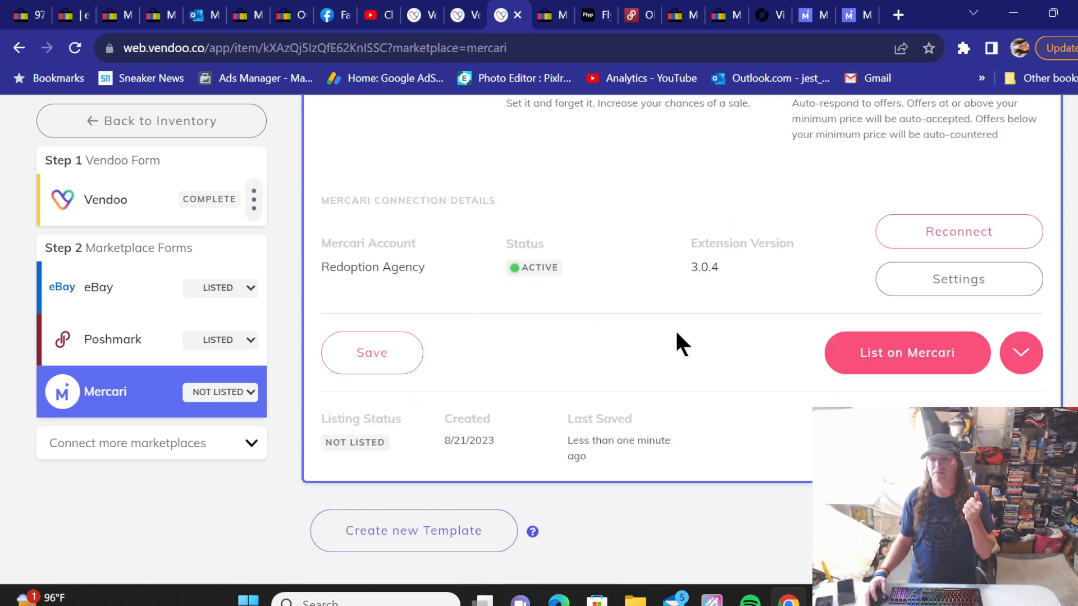
scroll(590, 295, "up", 15)
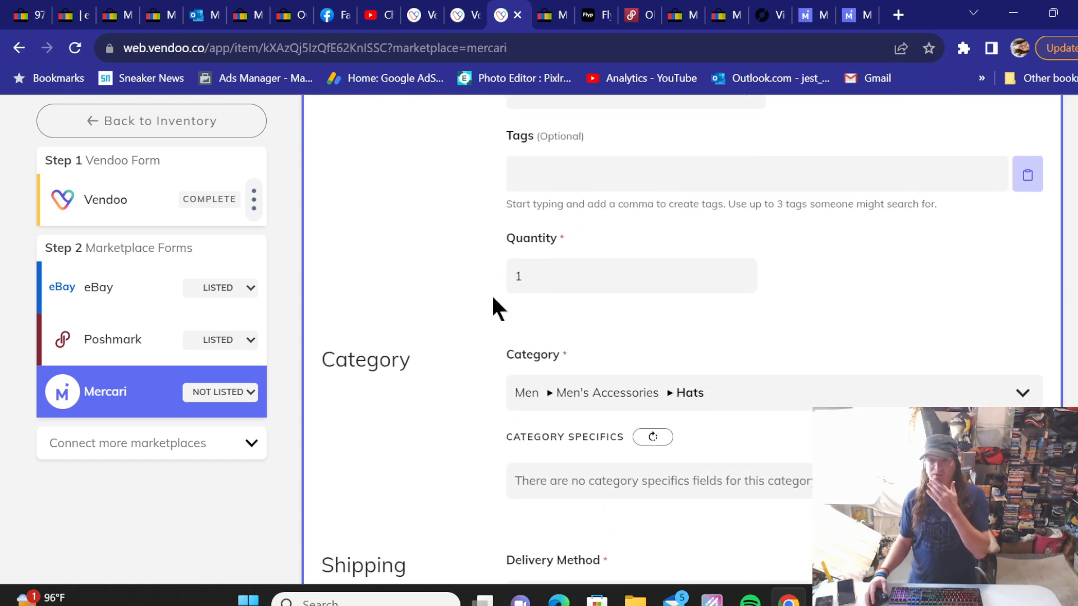
scroll(687, 255, "down", 3)
scroll(482, 317, "down", 9)
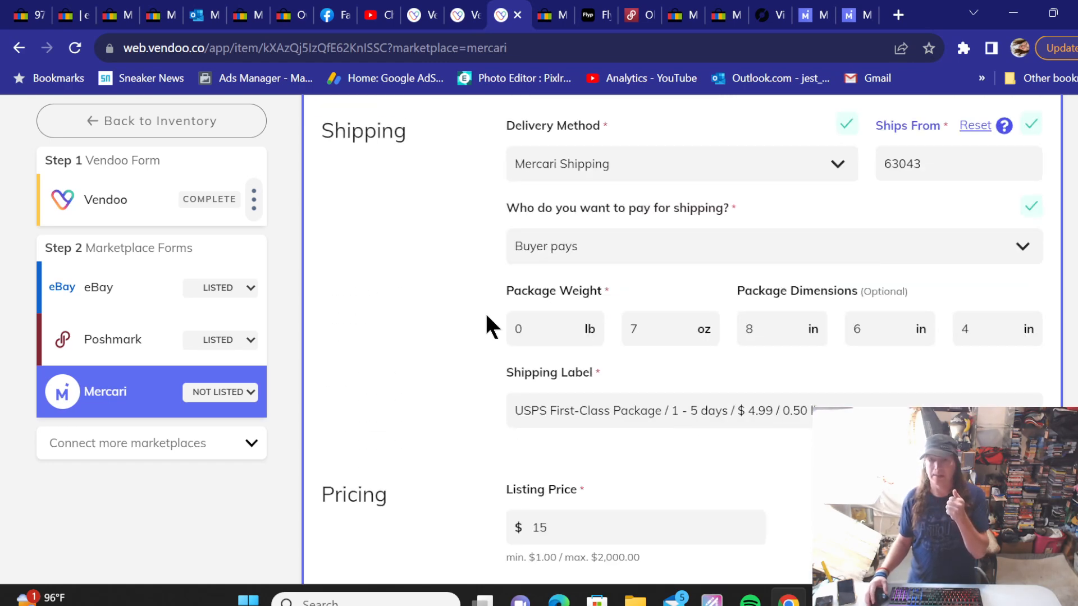
scroll(486, 315, "down", 3)
scroll(487, 314, "down", 4)
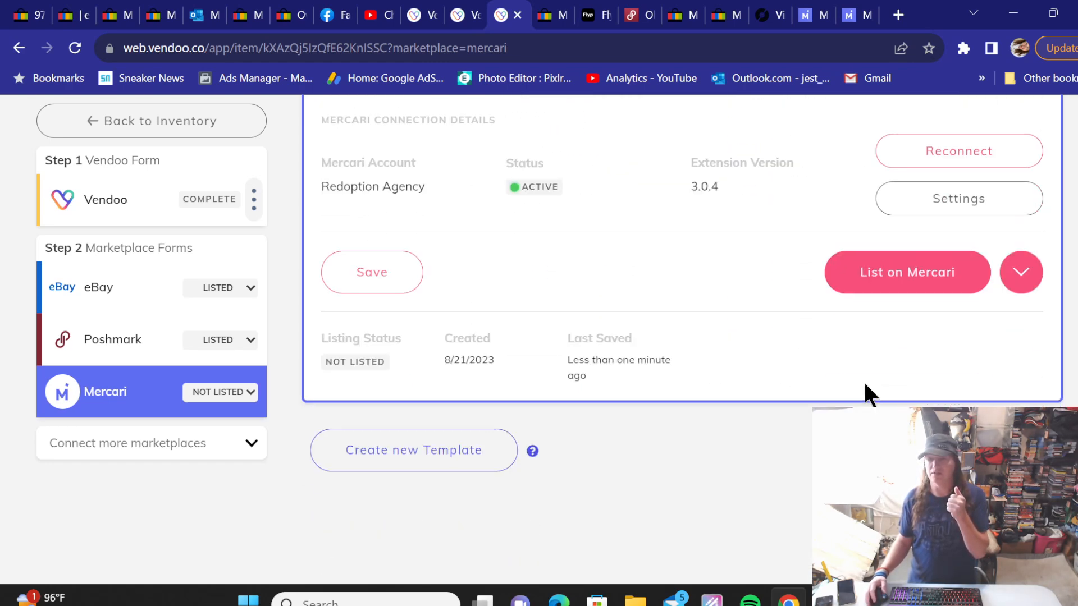
left_click(882, 271)
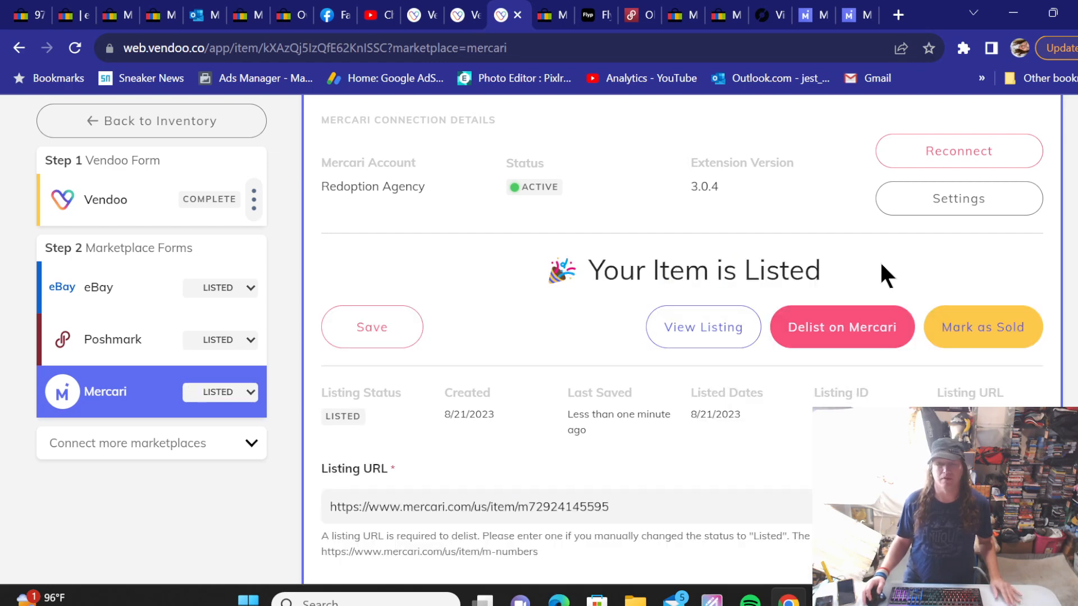
Step: Return to the inventory, open the Sally Vielon Headlines Womens Vintage Cap item and copy its full title
left_click(190, 119)
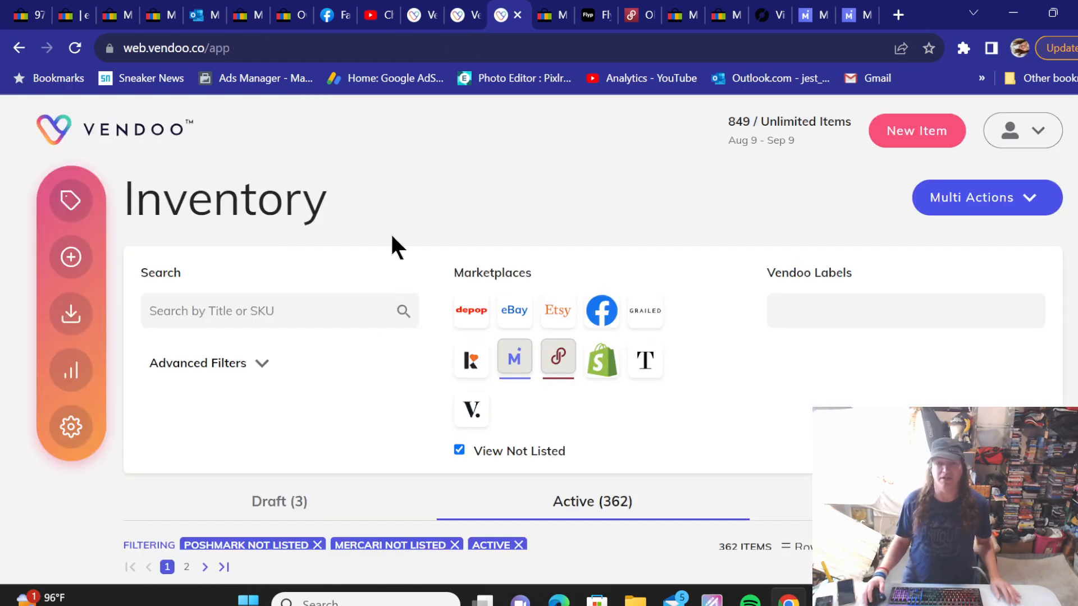
scroll(391, 246, "down", 15)
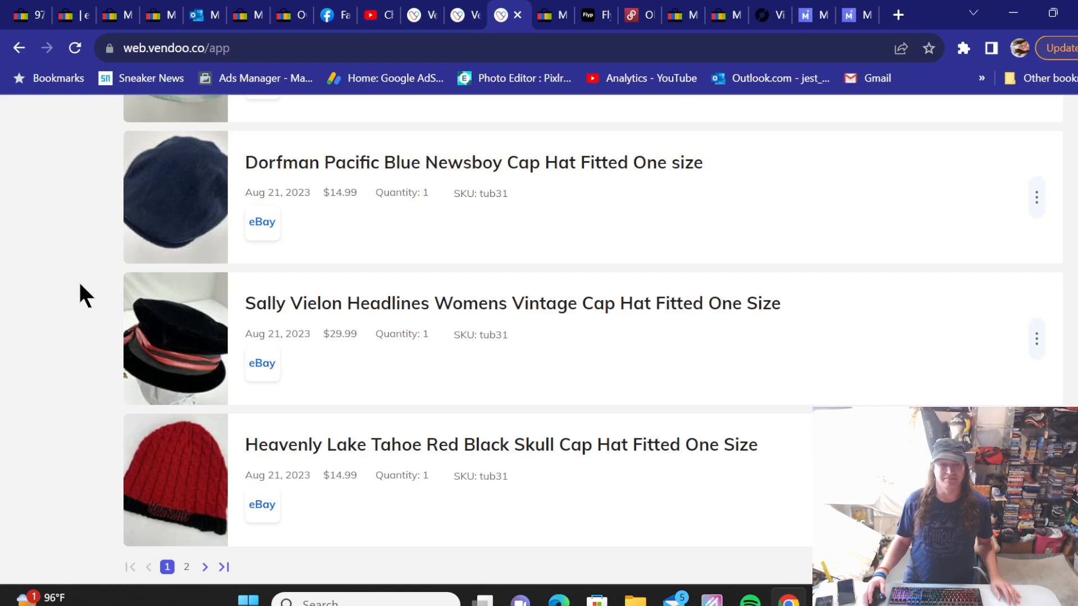
left_click(325, 303)
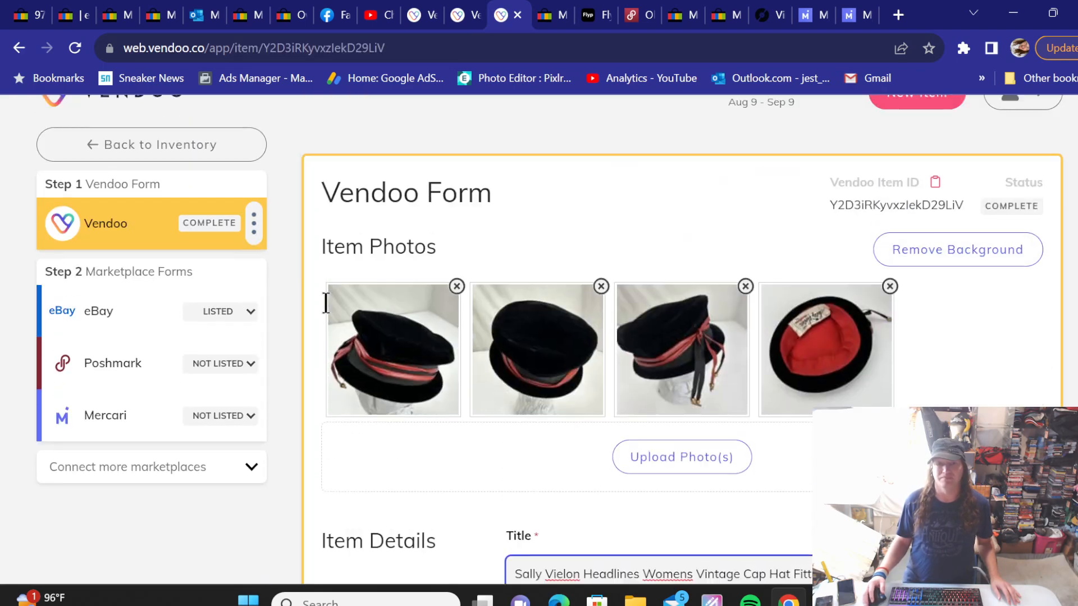
scroll(335, 290, "down", 3)
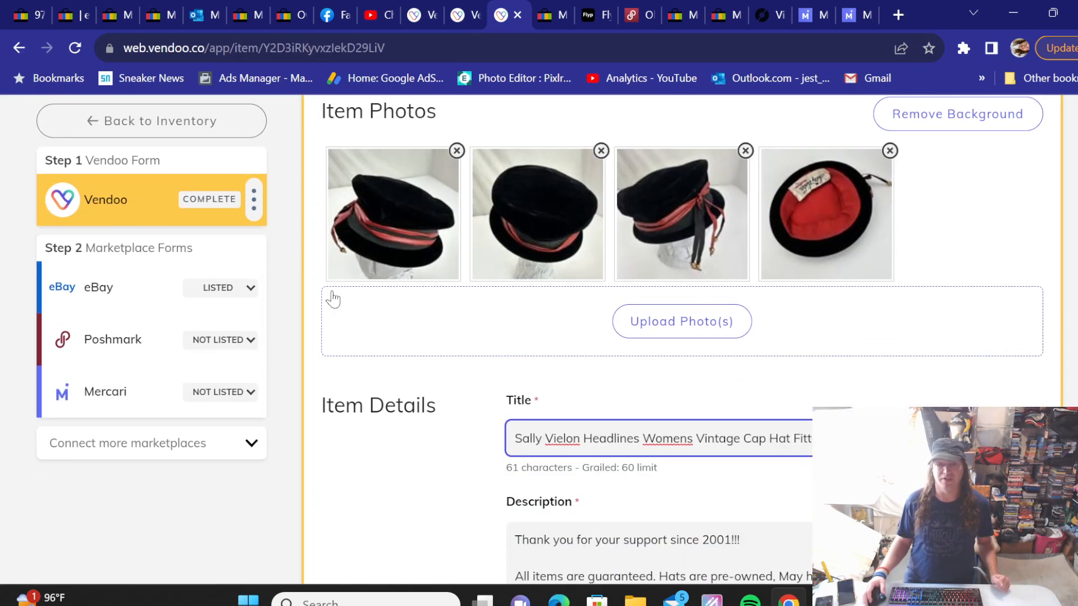
scroll(374, 341, "down", 3)
triple_click(651, 263)
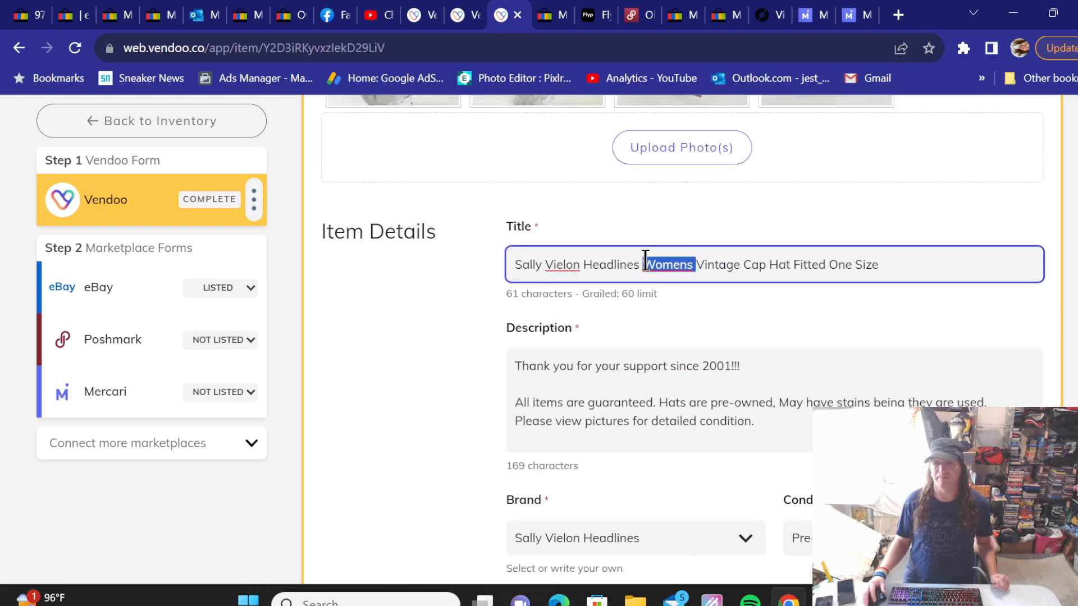
right_click(647, 263)
left_click(595, 328)
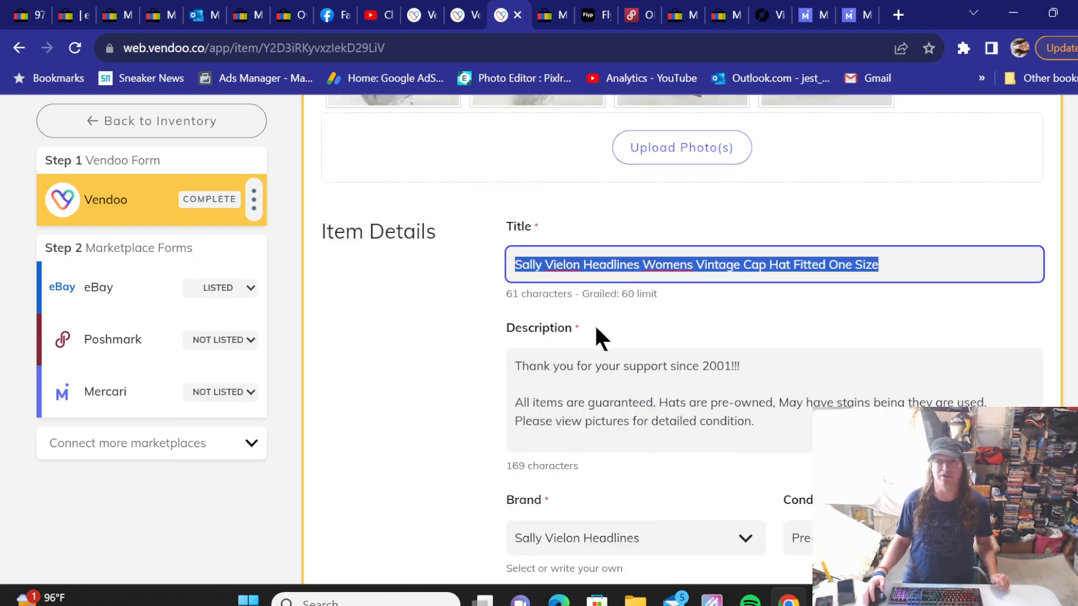
Step: Switch to eBay and search the active listings by item title for "Sally Vielon Headlines Womens Vintage Cap Hat Fitted One Size"
left_click(553, 15)
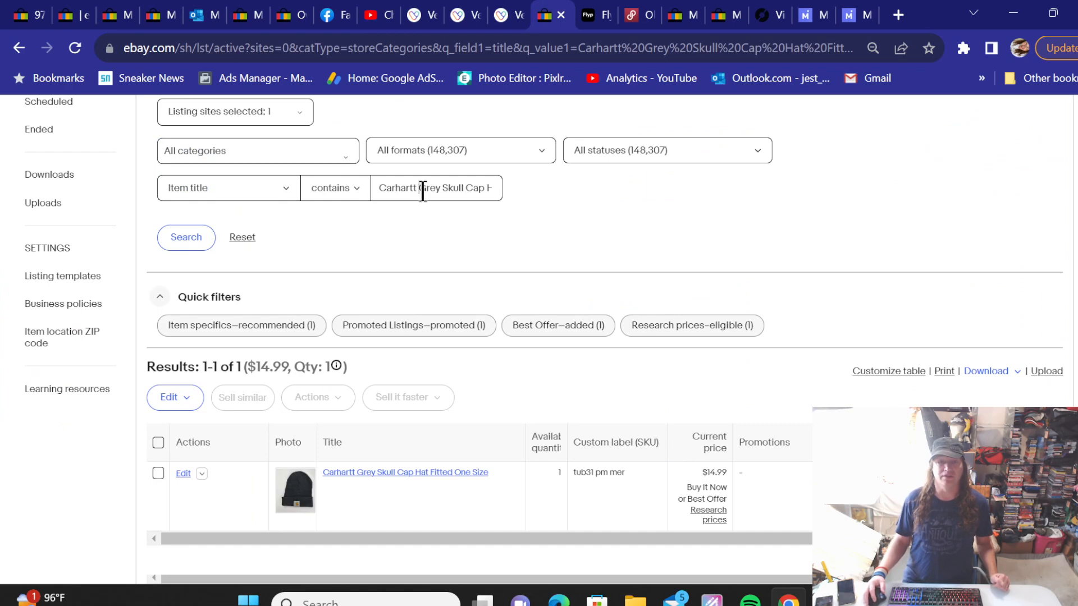
triple_click(422, 189)
right_click(423, 190)
left_click(467, 277)
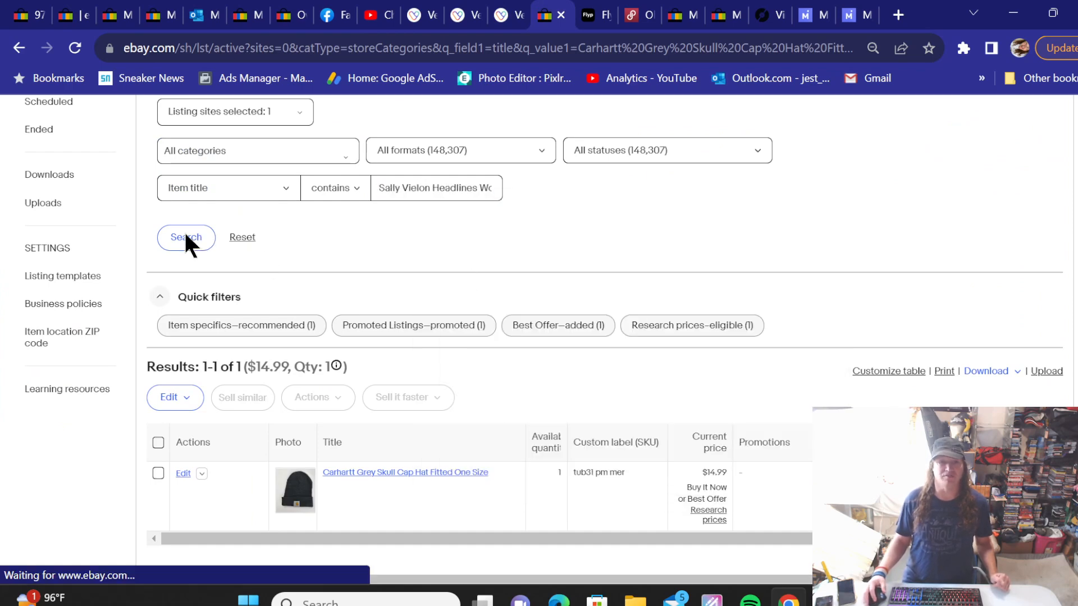
left_click(187, 240)
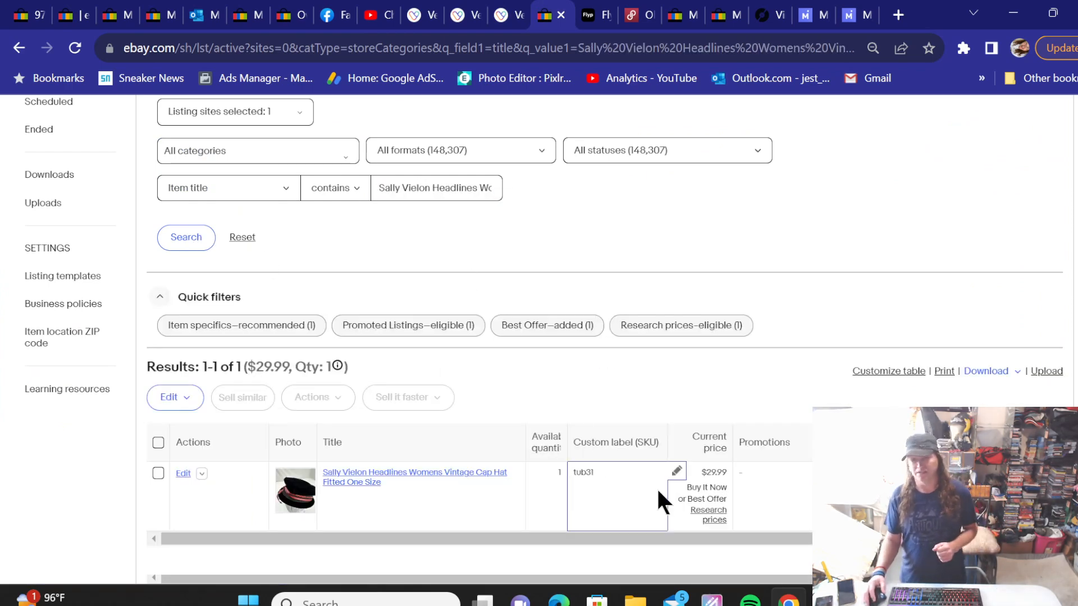
Step: Set the Sally Vielon cap's eBay custom label to "tub31 pm mer"
left_click(676, 471)
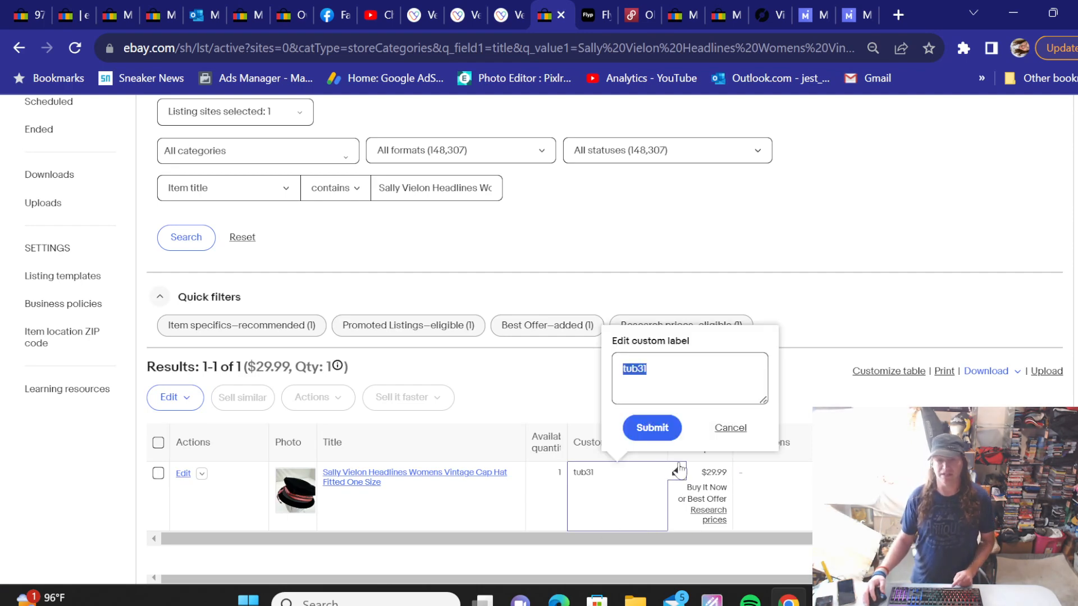
type("pm")
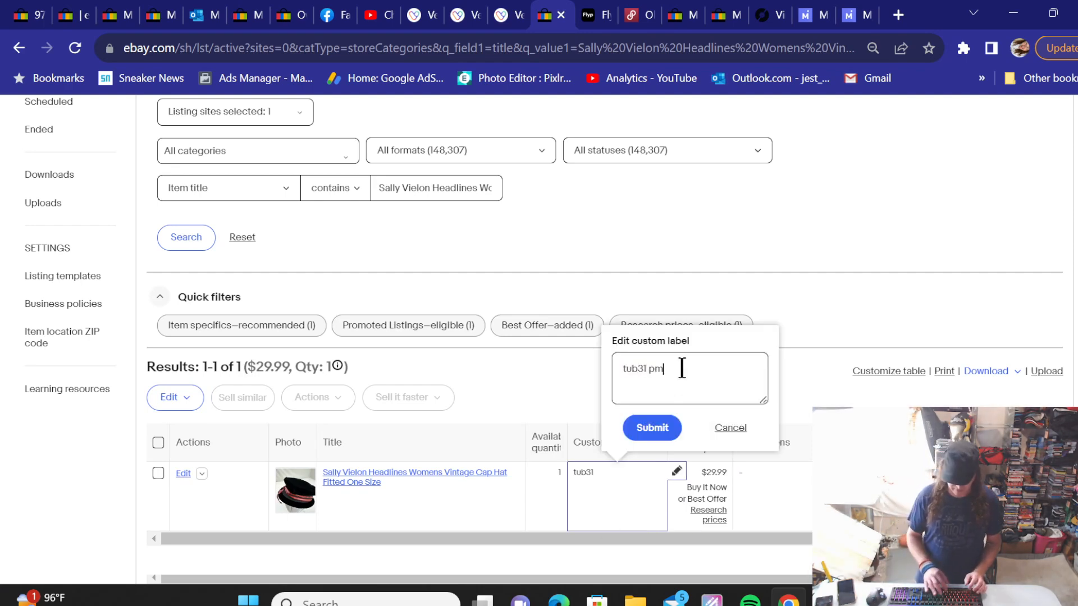
type(" me")
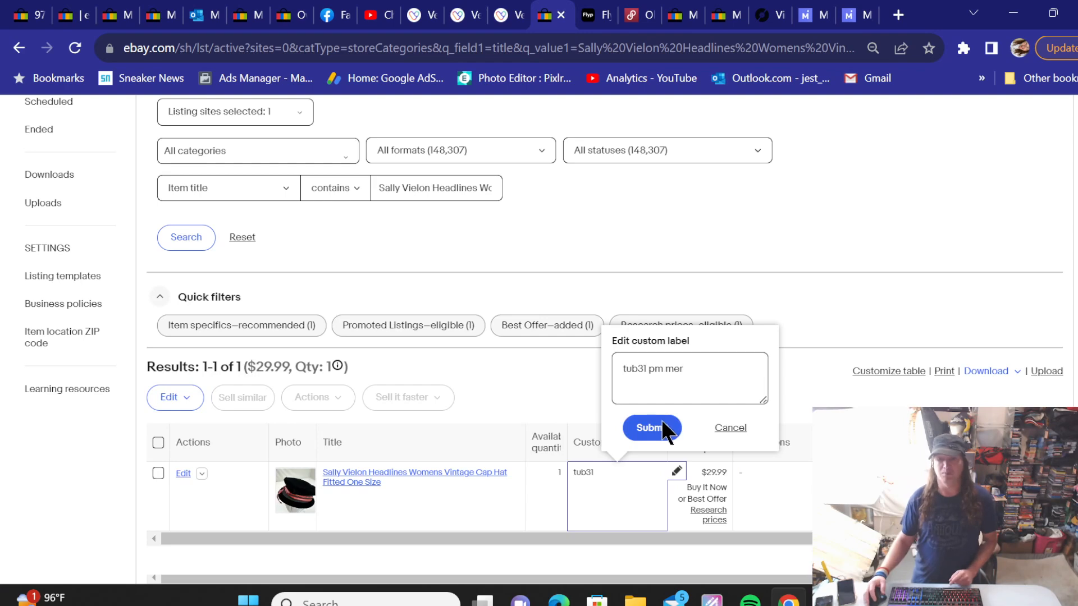
type("r")
left_click(652, 427)
Step: Switch back to Vendoo, open the Sally Vielon cap's Poshmark form and set its category to Women > Accessories > Hats
left_click(502, 16)
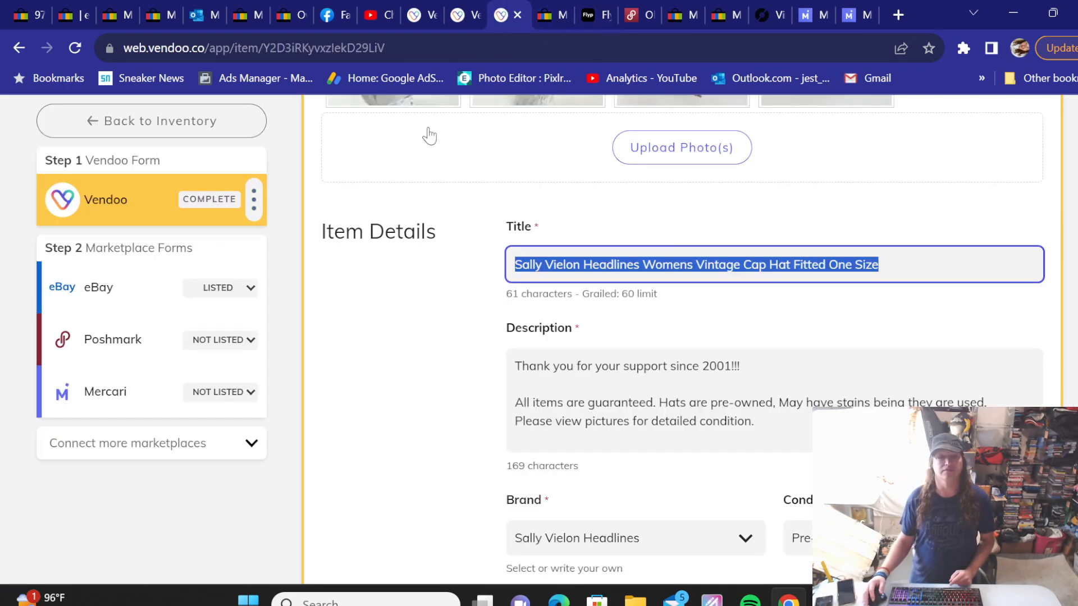
left_click(138, 347)
scroll(433, 264, "down", 19)
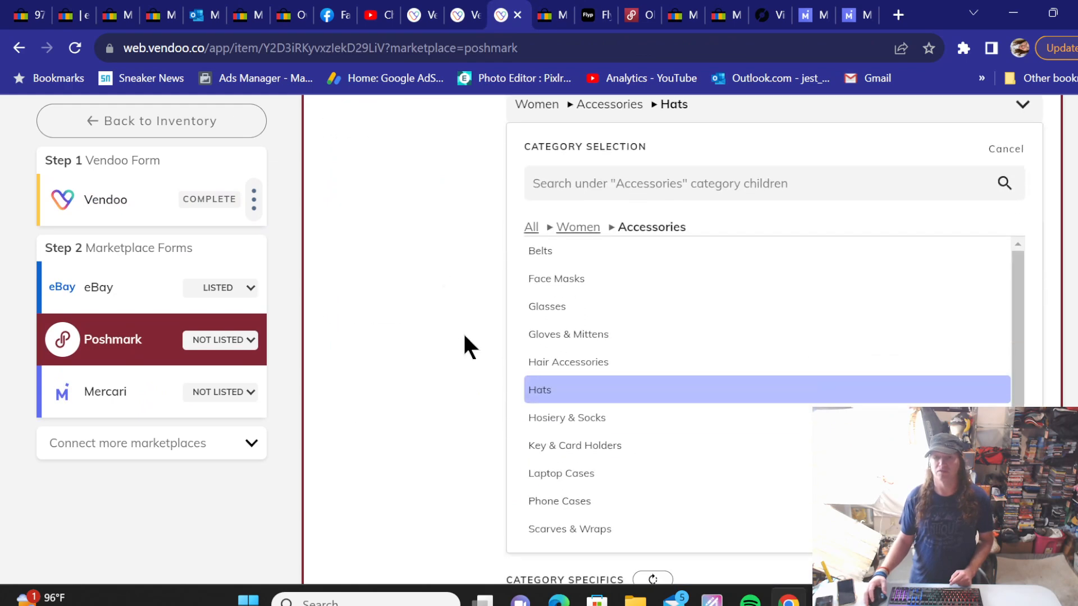
left_click(535, 391)
Step: Set the Sally Vielon cap's Poshmark original price to $0 and list the cap on Poshmark
left_click(557, 339)
type("0")
left_click(438, 328)
scroll(437, 328, "down", 9)
left_click(926, 481)
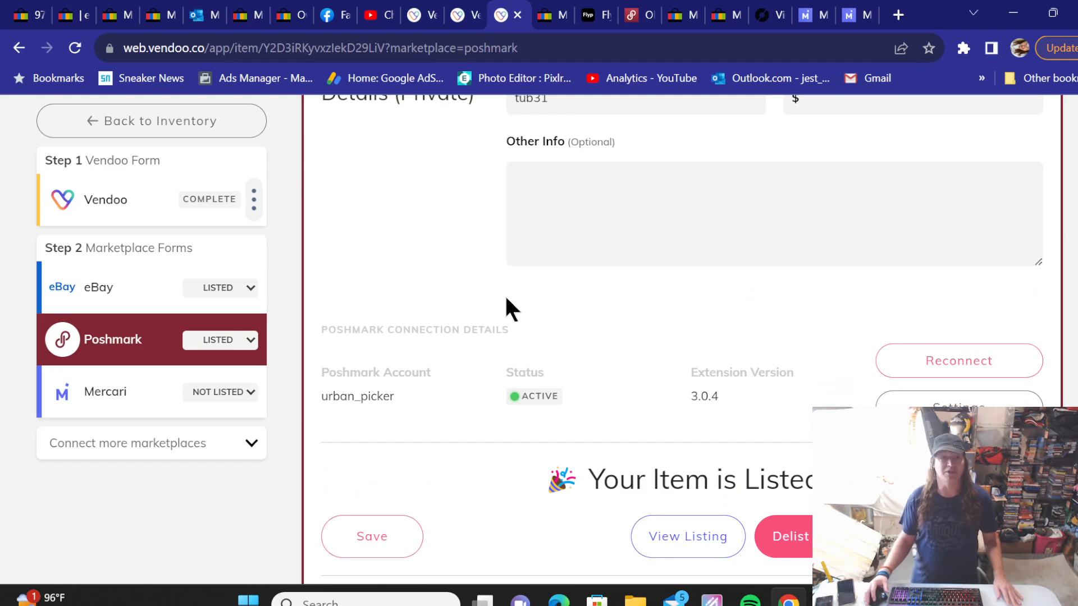
Step: Return to the inventory, remove the Poshmark Not Listed filter and locate the Sally Vielon cap among the active items not listed on Mercari
left_click(163, 120)
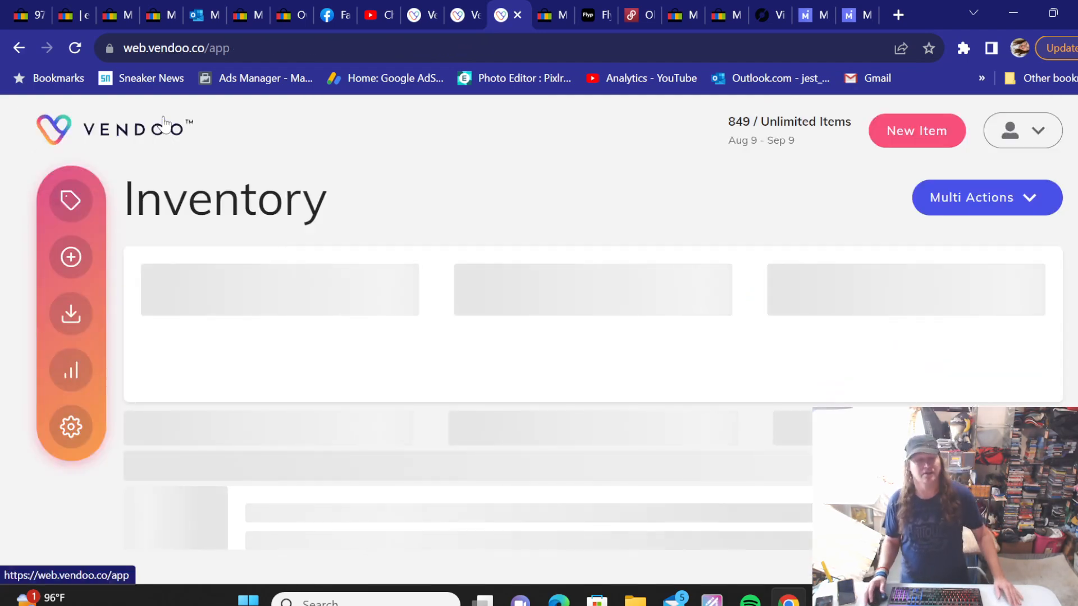
scroll(161, 129, "down", 15)
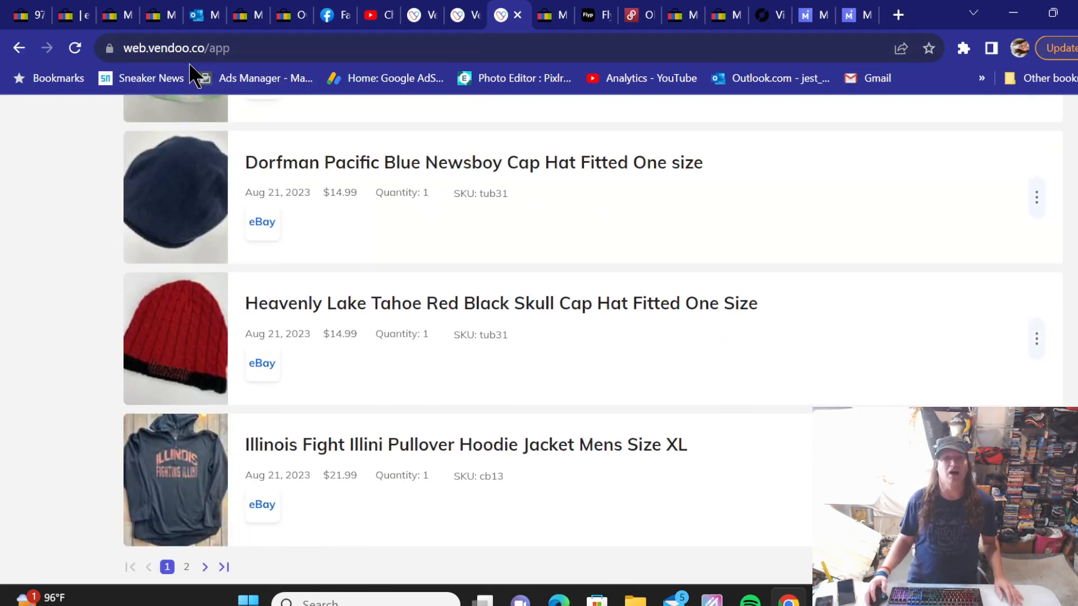
scroll(166, 206, "up", 10)
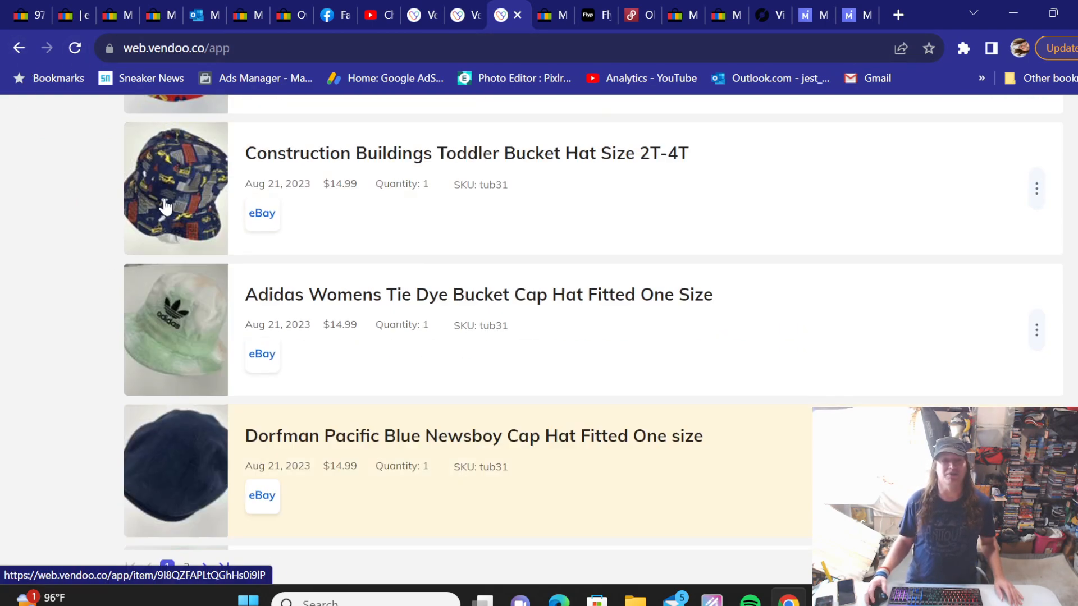
scroll(165, 206, "down", 5)
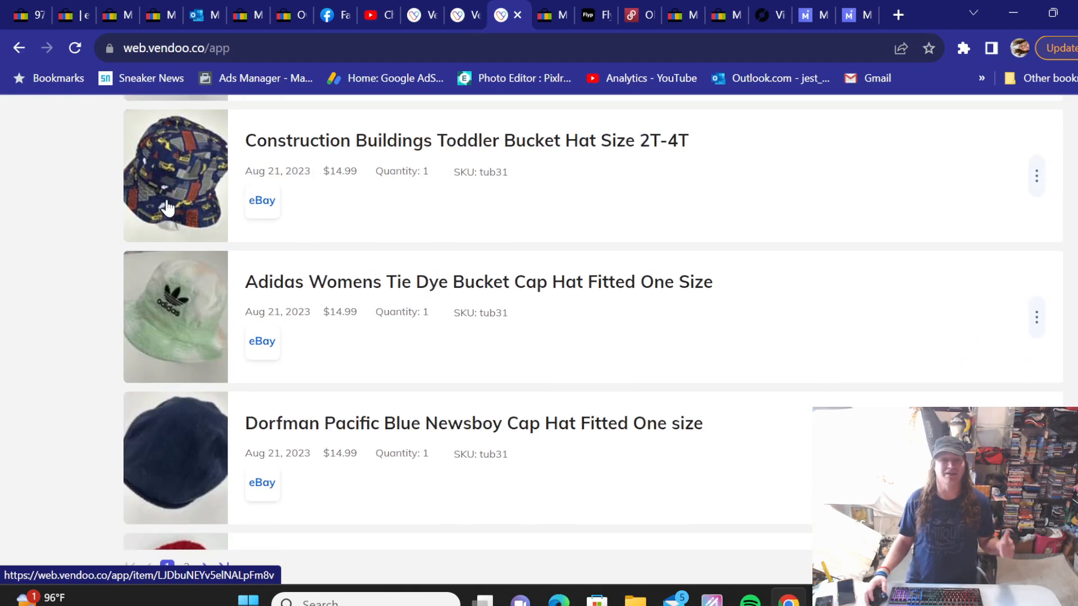
scroll(165, 208, "up", 15)
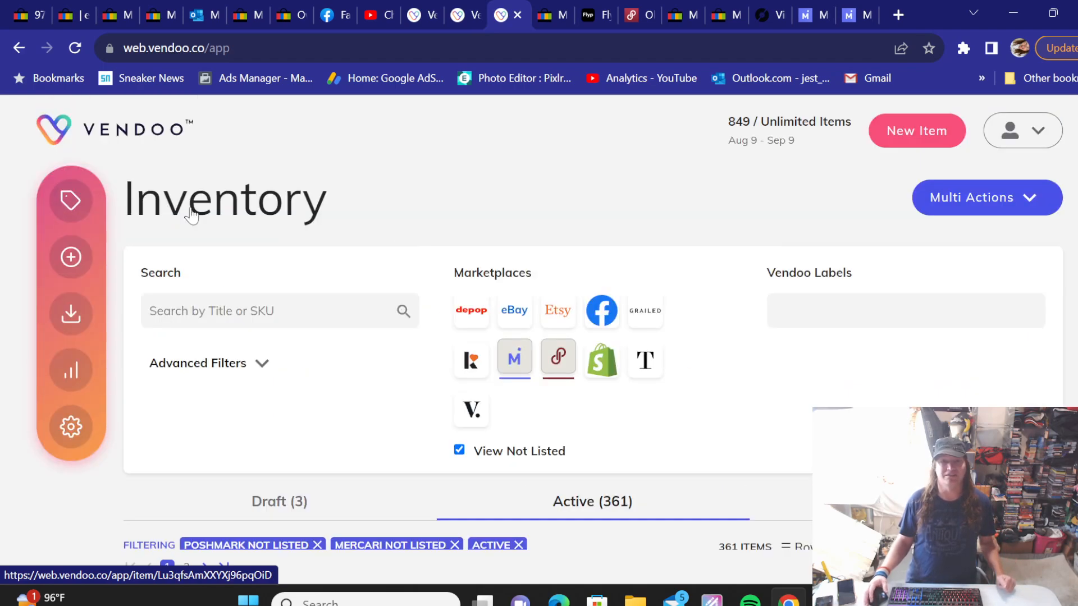
scroll(512, 263, "down", 3)
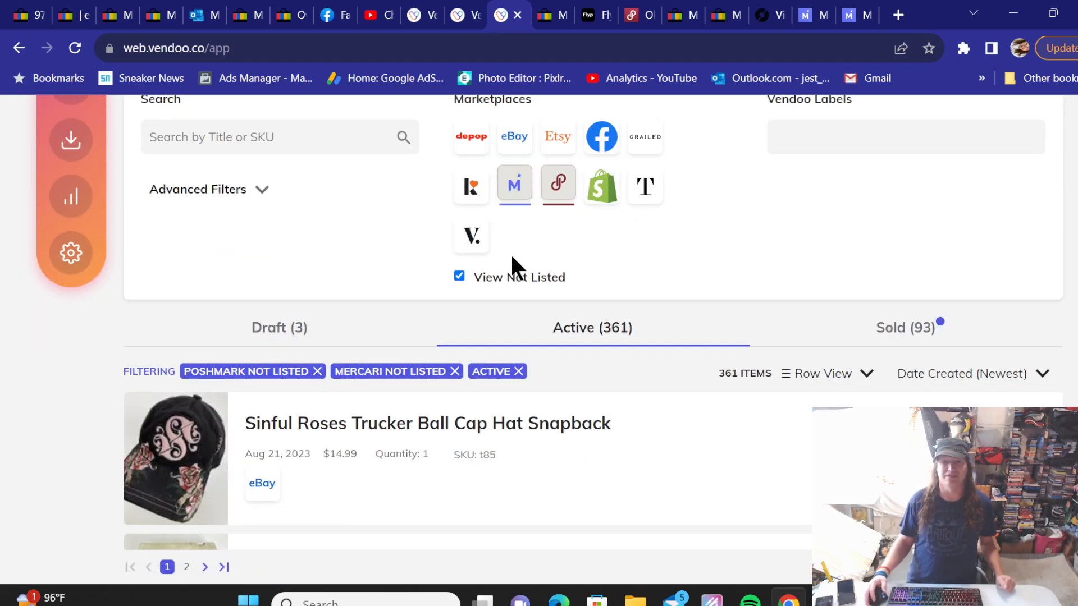
left_click(556, 193)
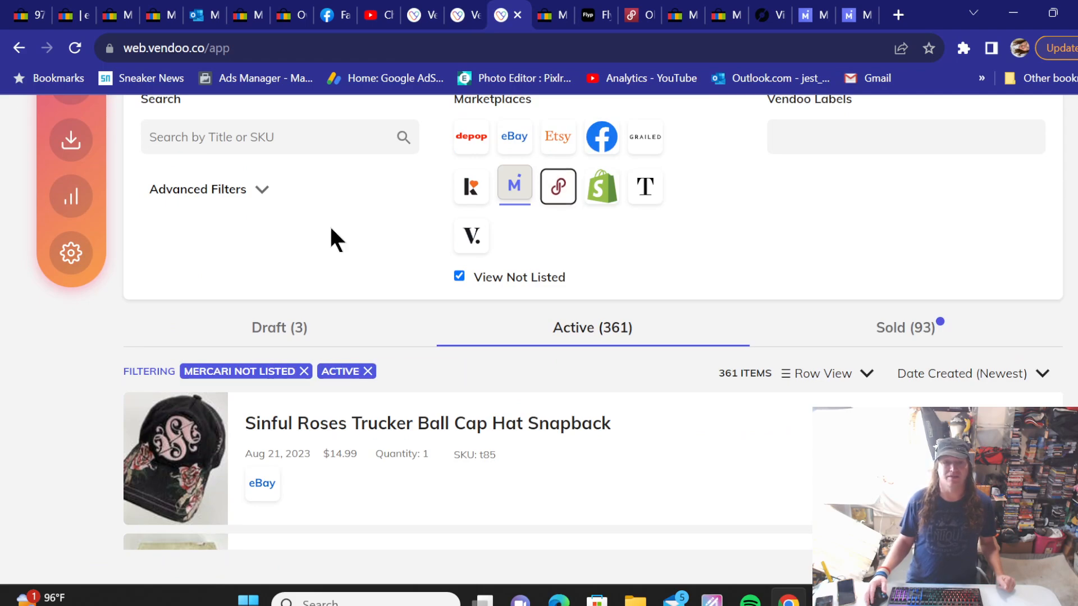
scroll(330, 230, "down", 10)
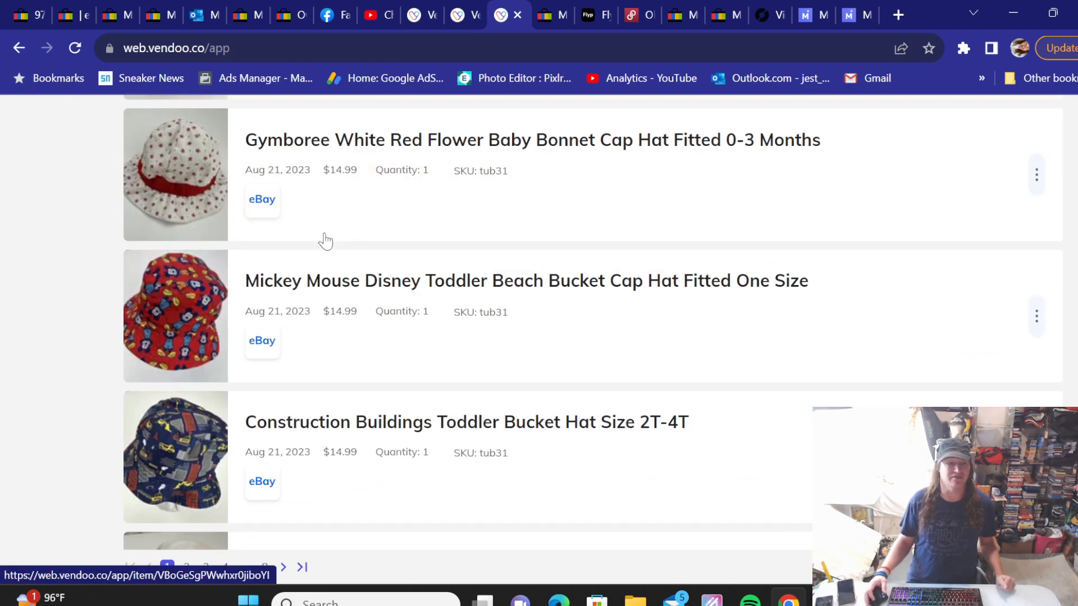
scroll(324, 242, "down", 5)
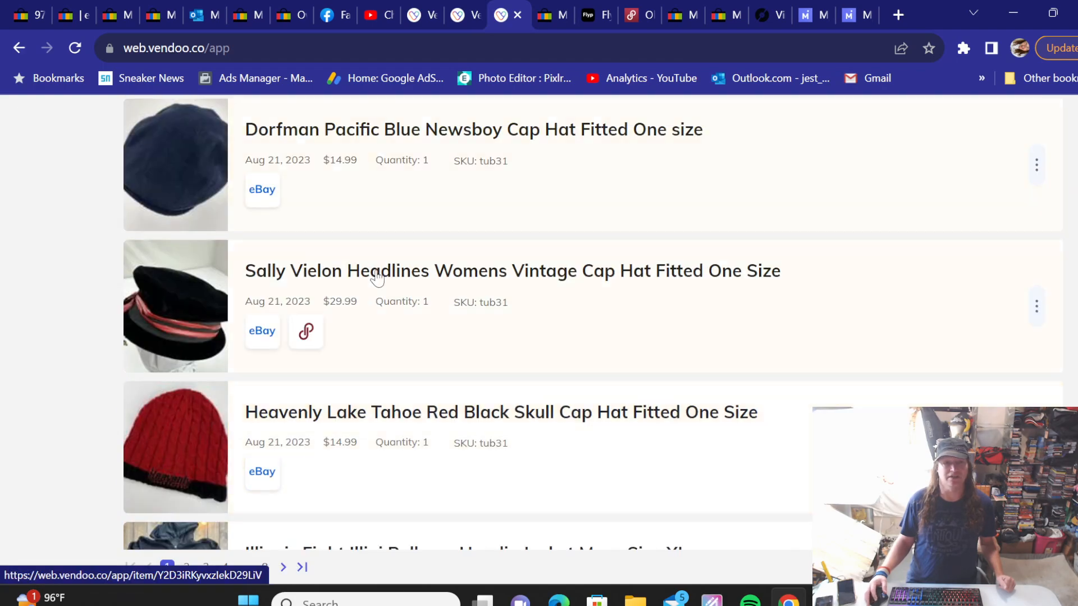
Step: Open the Sally Vielon cap's Mercari form and mark its brand as No Brand/Not Sure
left_click(376, 277)
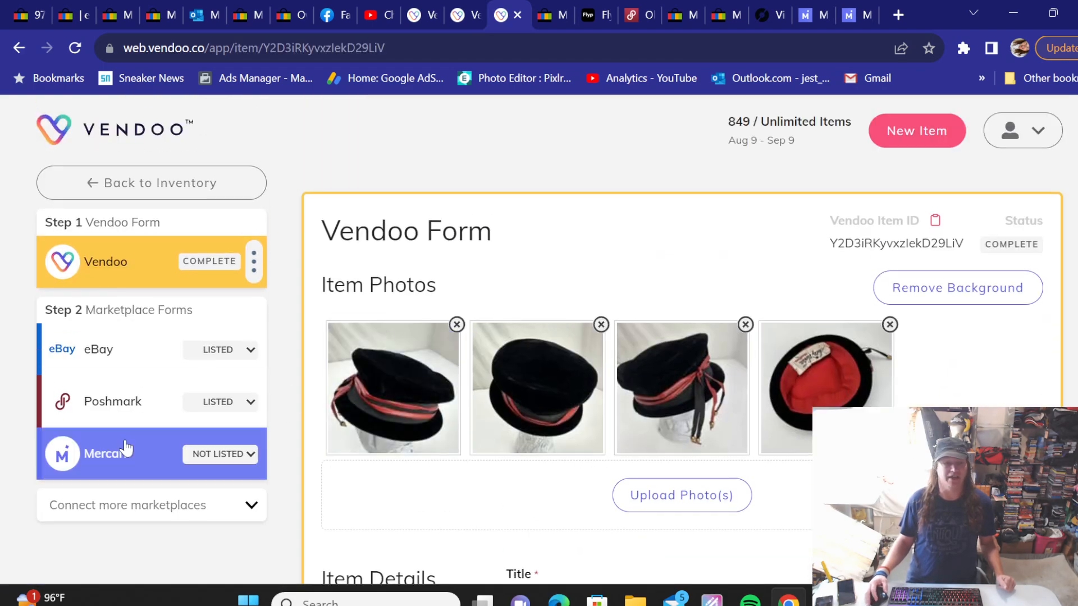
left_click(119, 450)
scroll(380, 321, "down", 8)
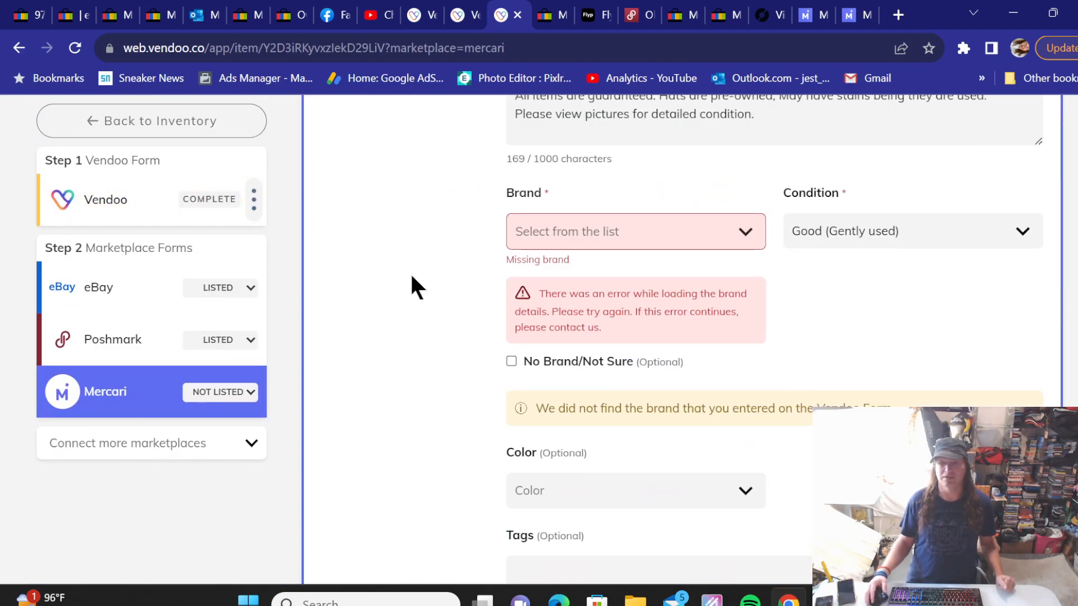
scroll(470, 268, "up", 5)
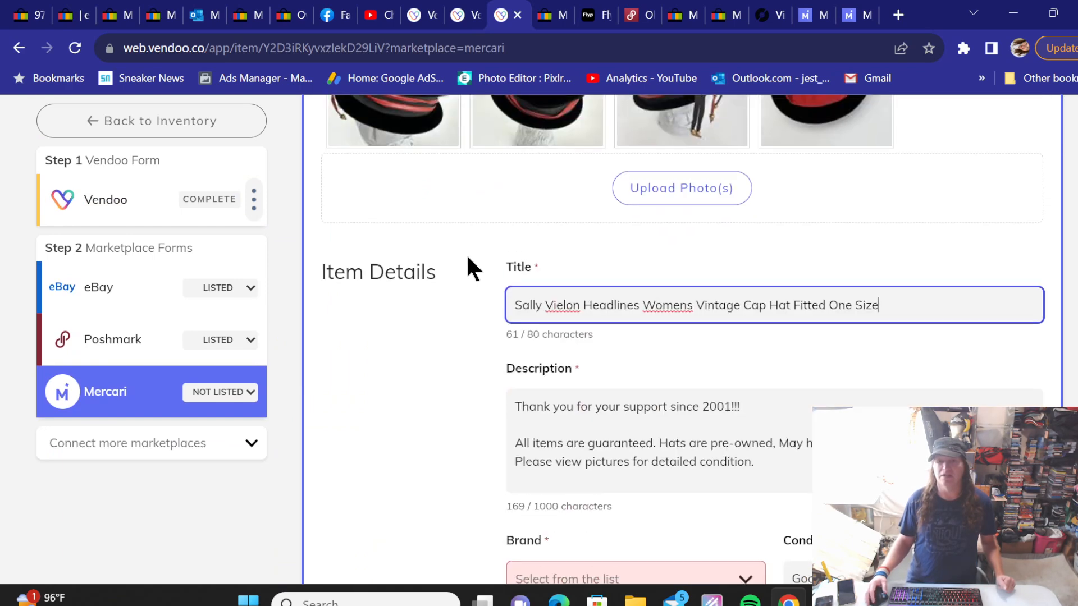
double_click(580, 303)
left_click(444, 325)
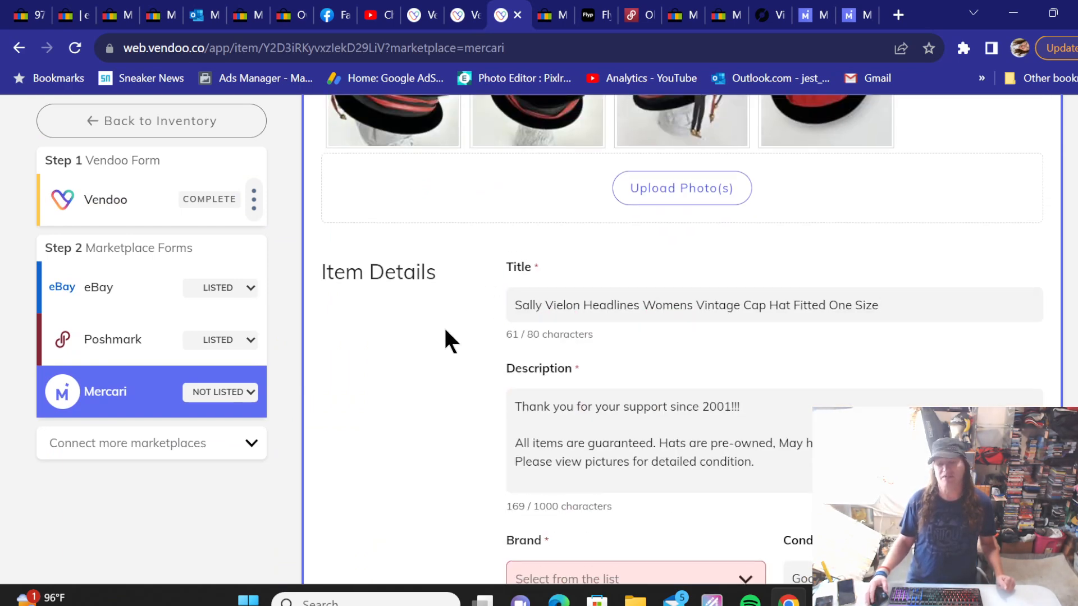
scroll(447, 328, "down", 5)
left_click(511, 360)
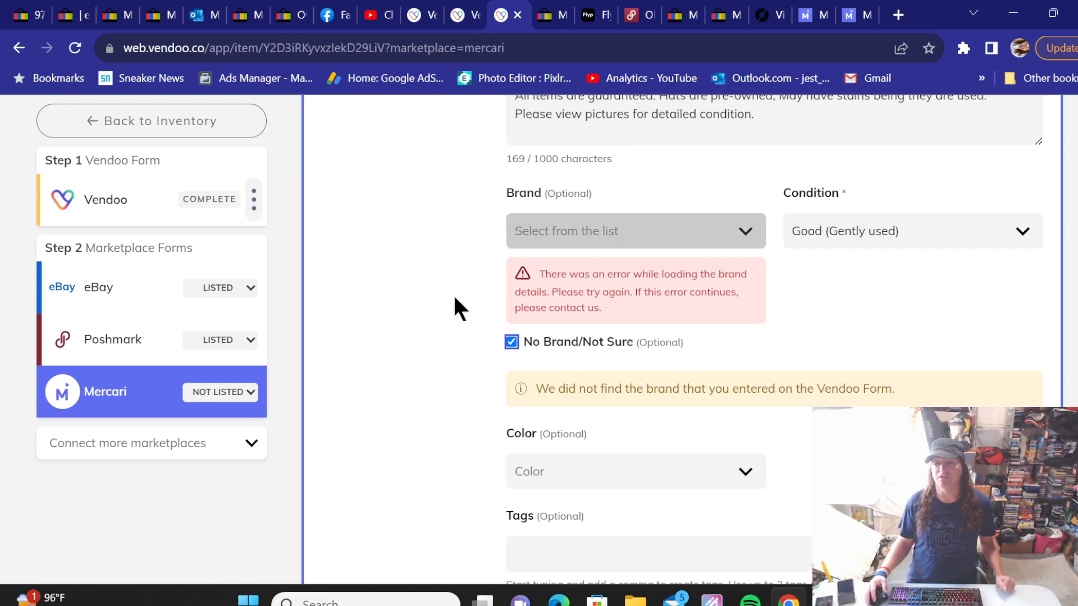
Step: Set the Sally Vielon cap's Mercari category to Women > Women's Accessories > Hats
scroll(457, 288, "down", 3)
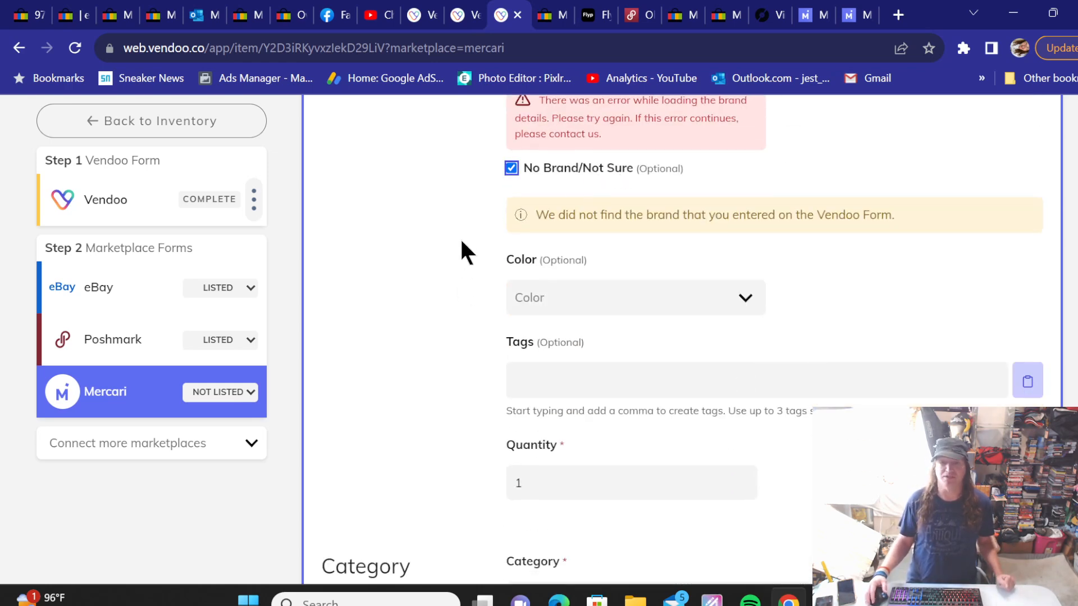
scroll(459, 238, "down", 1)
scroll(460, 238, "down", 5)
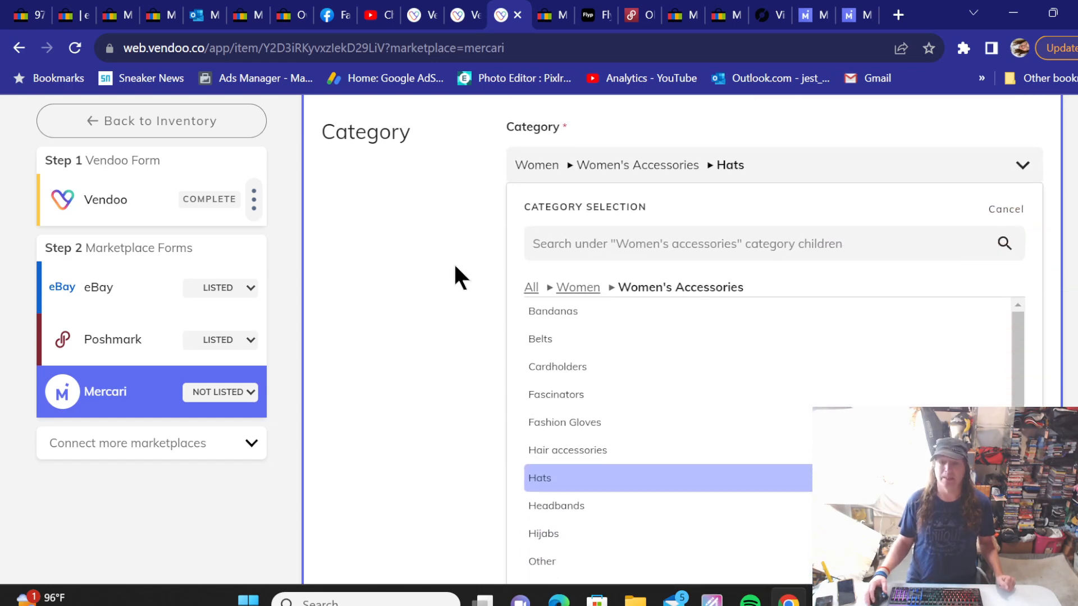
left_click(555, 477)
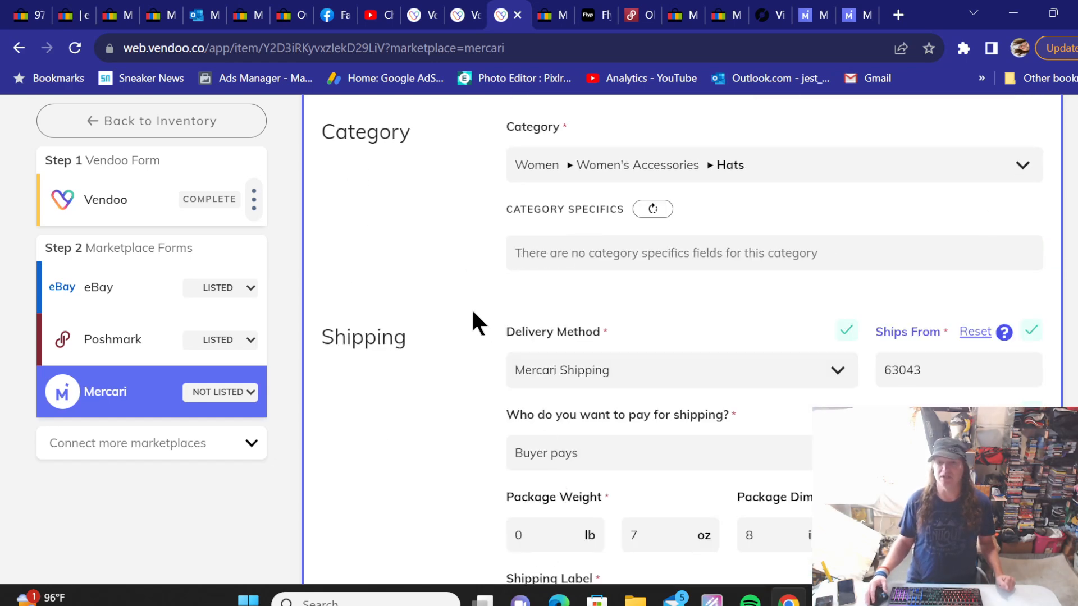
Step: Choose the USPS First-Class Package 0.50 lb shipping label and list the Sally Vielon cap on Mercari
scroll(471, 309, "down", 4)
left_click(582, 368)
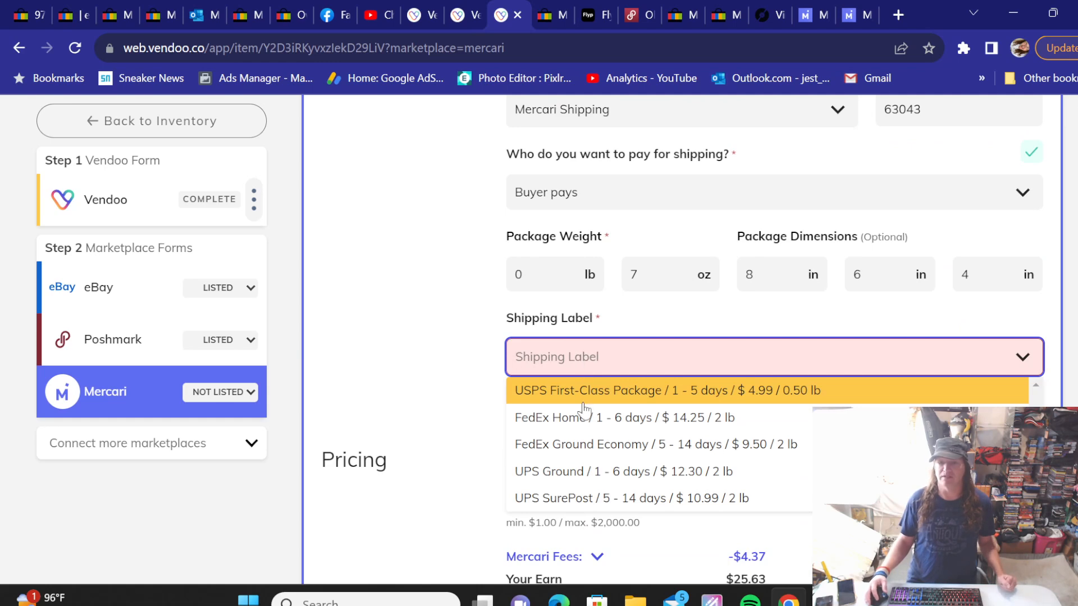
left_click(581, 393)
scroll(450, 352, "down", 10)
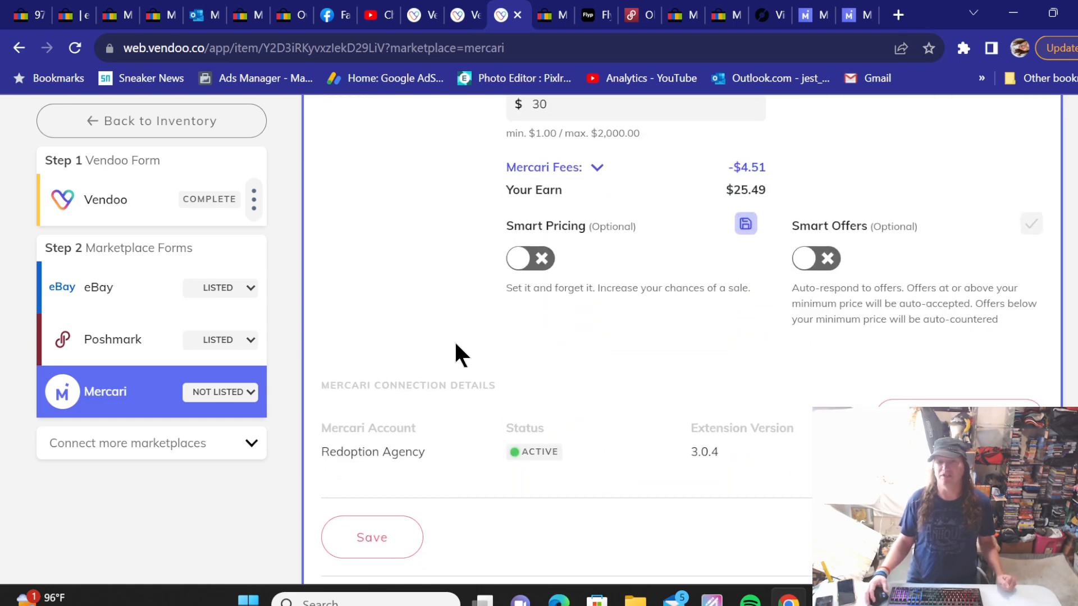
left_click(916, 285)
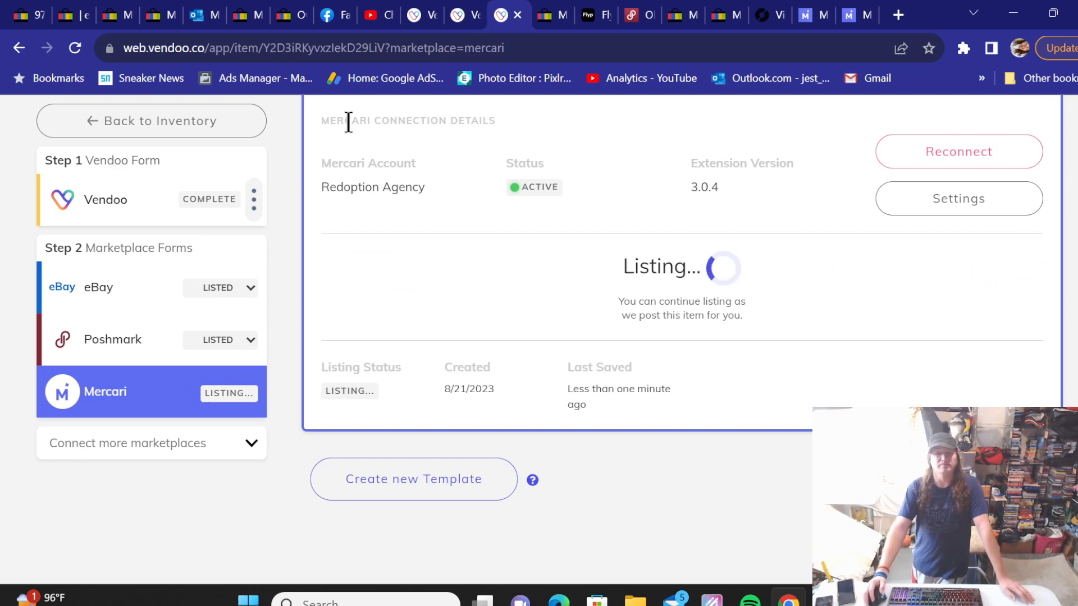
Step: Return to the inventory and open the Pink Victoria Secret 6" plush dog lot from the active items not listed on Mercari
left_click(162, 123)
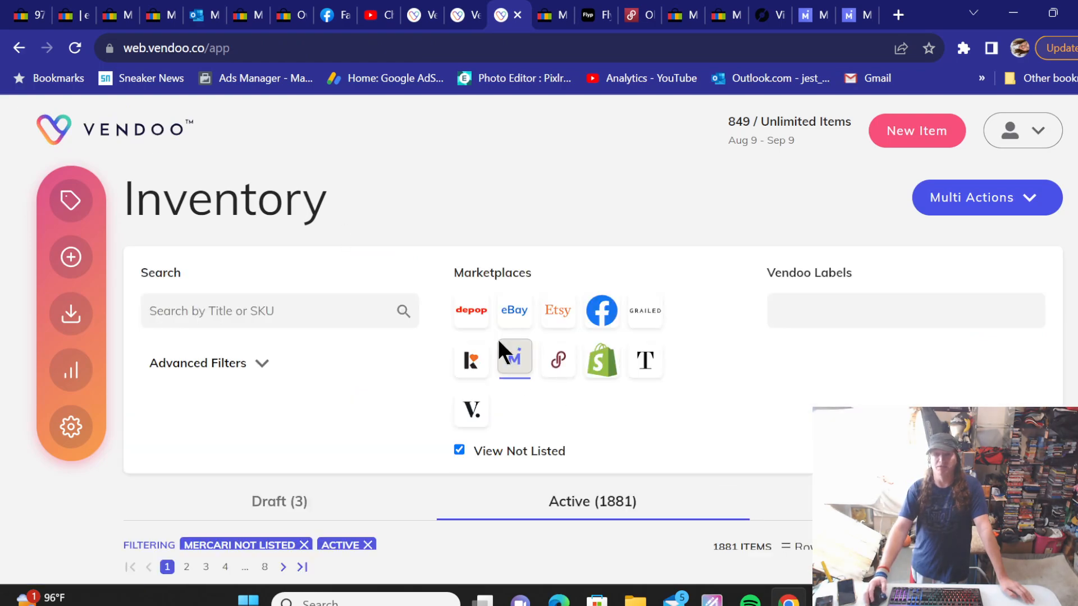
scroll(510, 359, "down", 10)
scroll(524, 370, "down", 8)
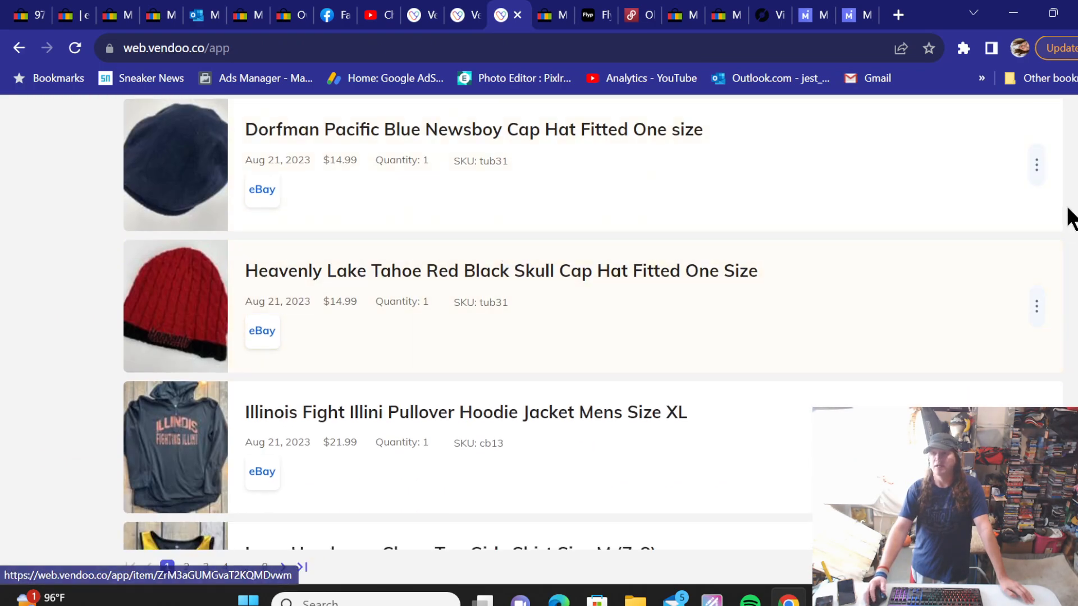
scroll(664, 198, "up", 15)
scroll(664, 197, "down", 2)
scroll(664, 198, "down", 3)
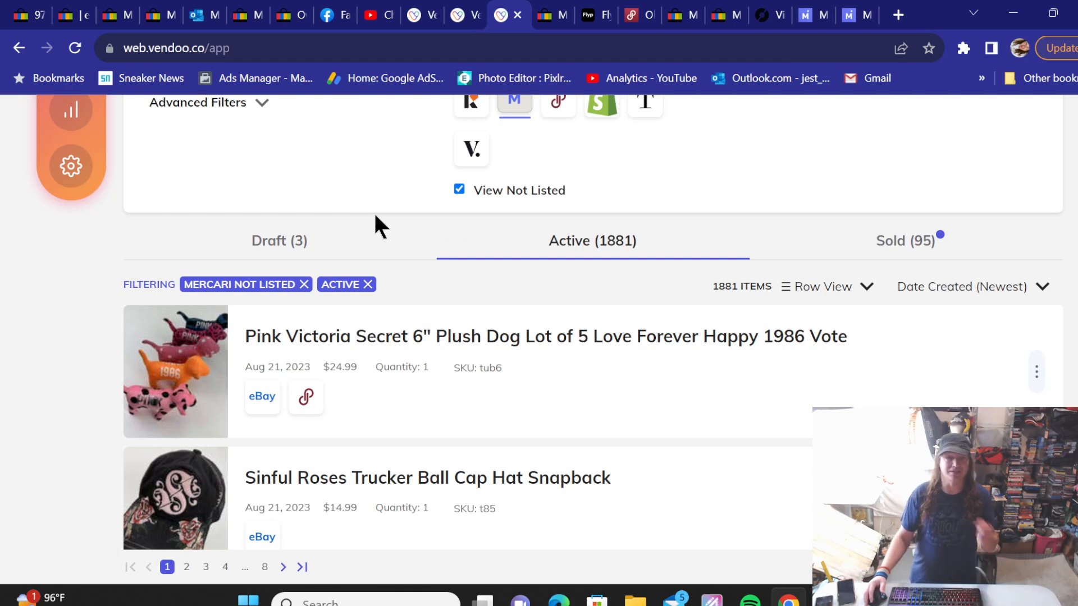
scroll(373, 218, "down", 2)
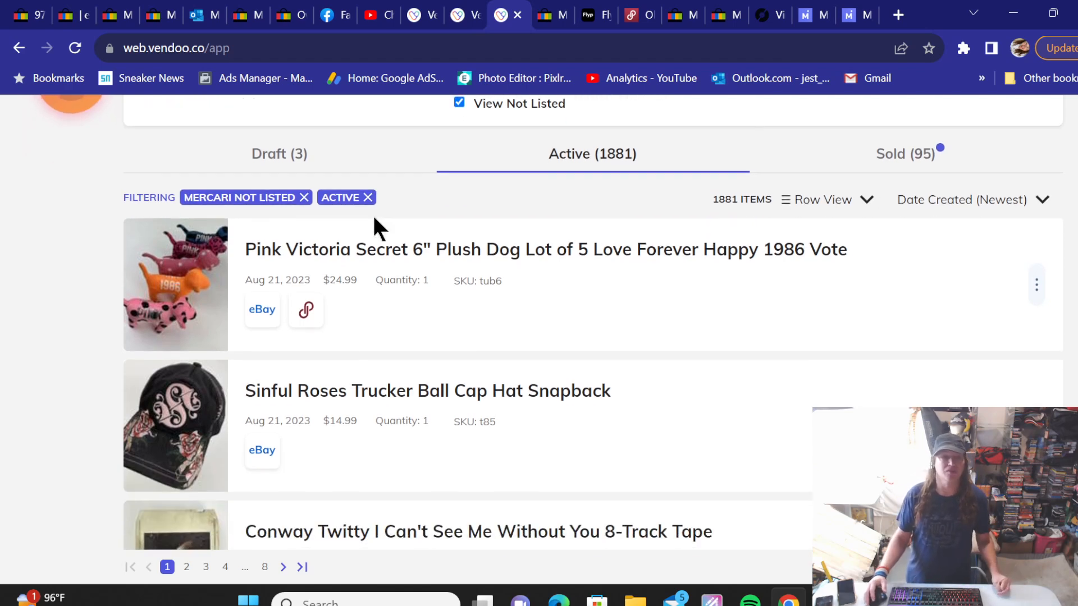
left_click(433, 257)
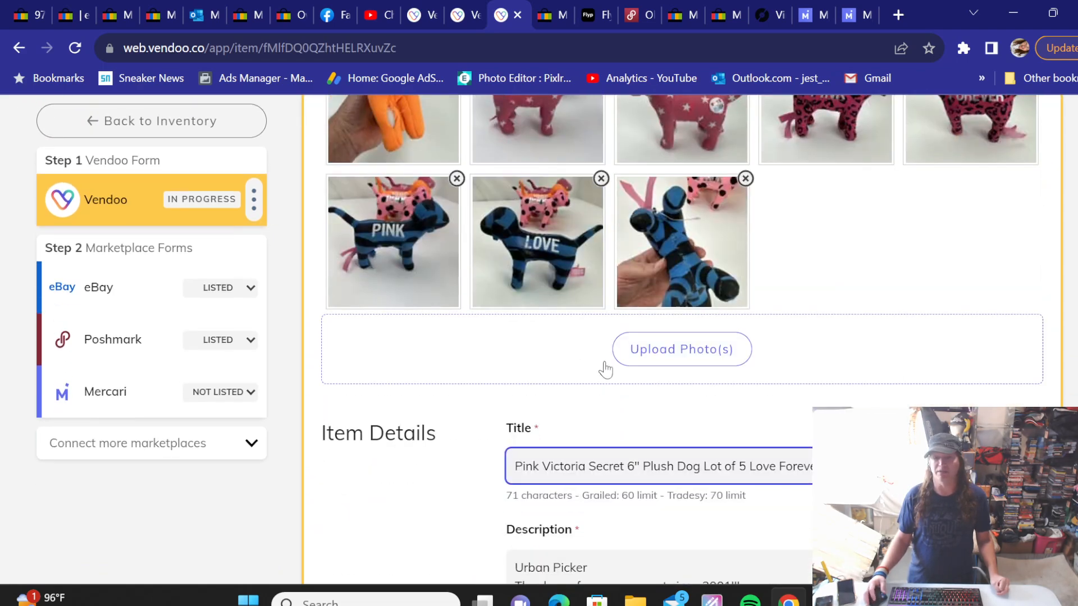
Step: Copy the plush dog lot's title, switch to eBay and search the active listings for that title
scroll(605, 354, "down", 1)
triple_click(589, 380)
right_click(595, 382)
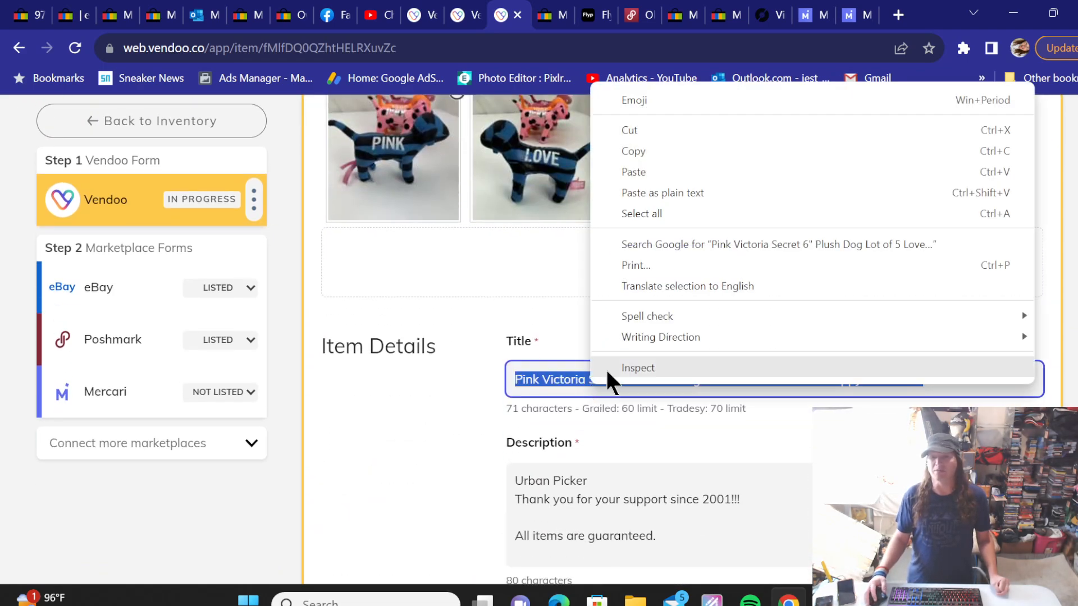
left_click(650, 149)
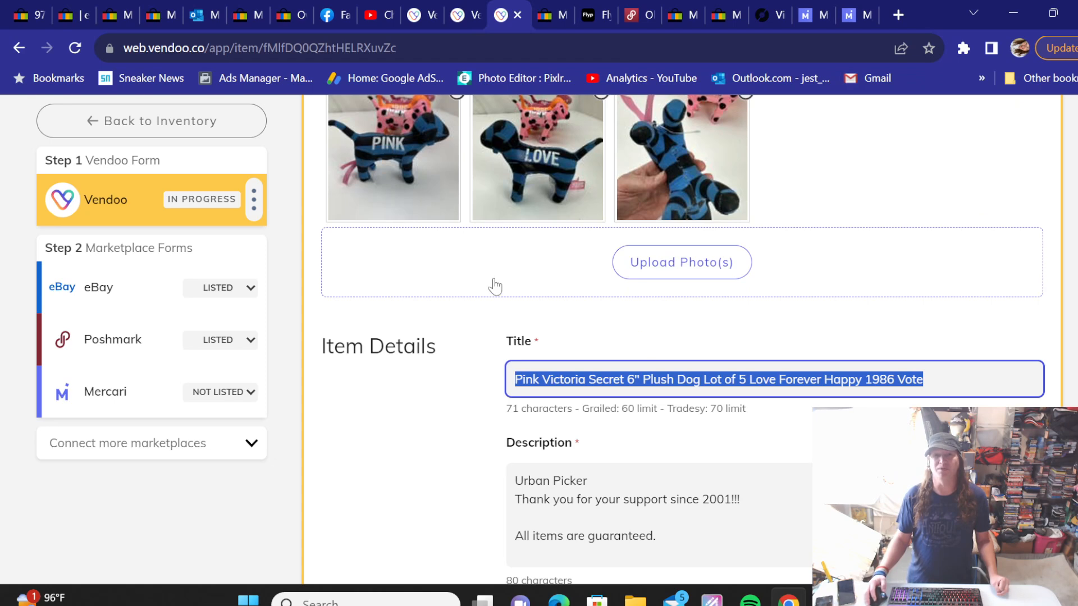
left_click(552, 16)
triple_click(417, 187)
right_click(416, 192)
left_click(463, 277)
left_click(185, 238)
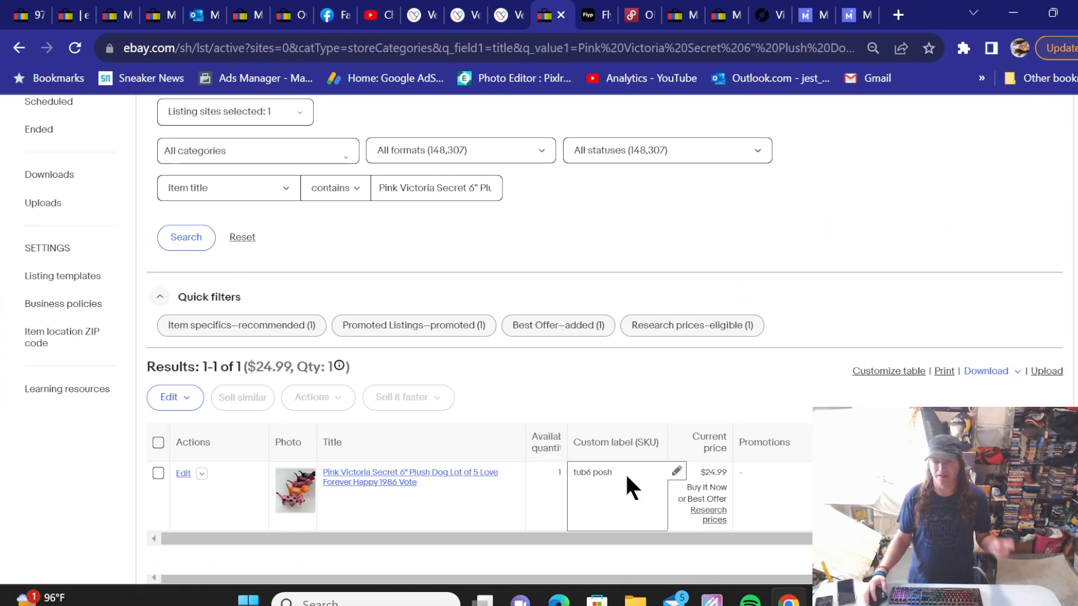
Step: Set the plush dog lot's eBay custom label to "tub6 pm mer"
left_click(675, 471)
left_click(663, 368)
type("pm mer")
left_click(665, 431)
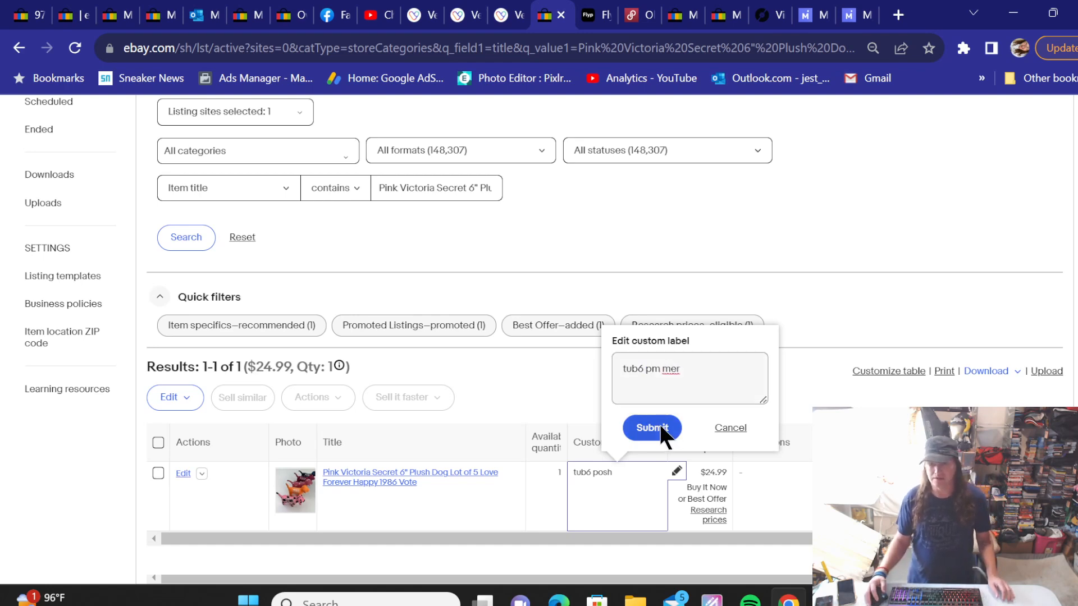
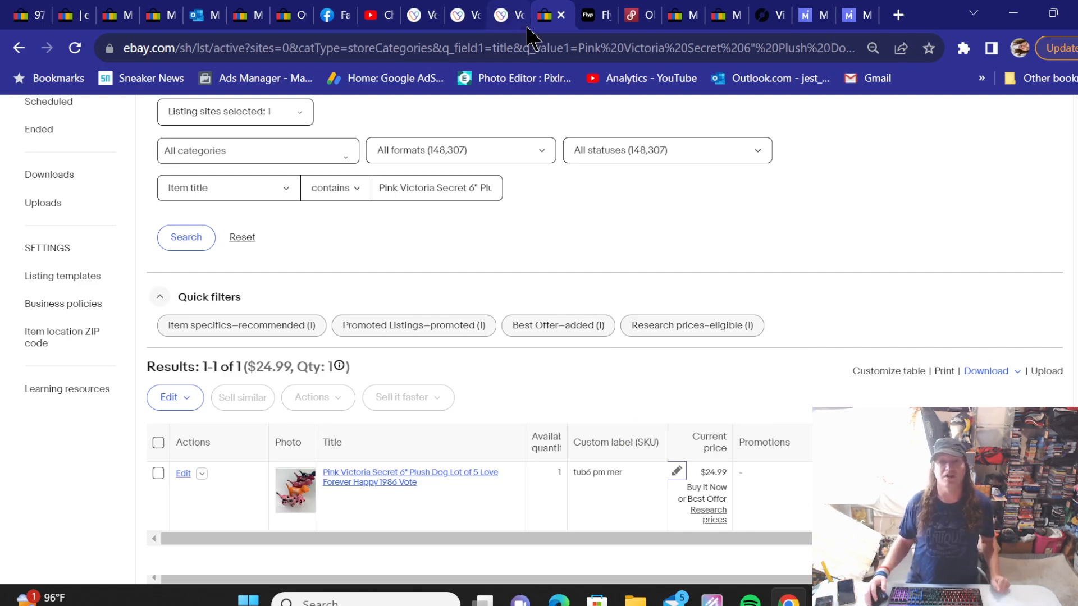
Step: Switch back to Vendoo, open the plush dog lot's Mercari form and go to its category
left_click(508, 15)
left_click(115, 396)
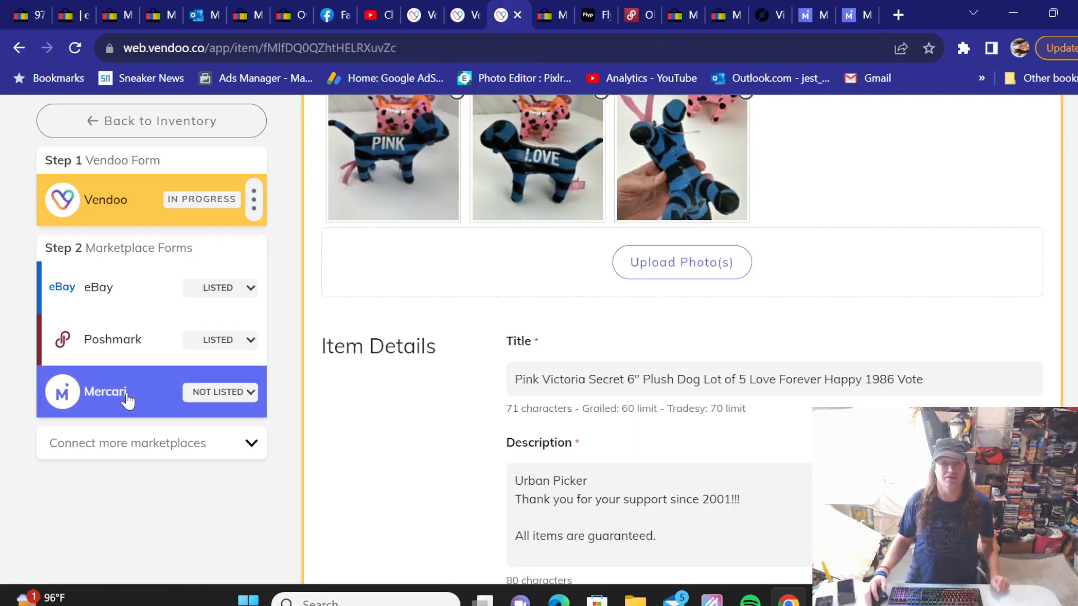
scroll(463, 345, "down", 8)
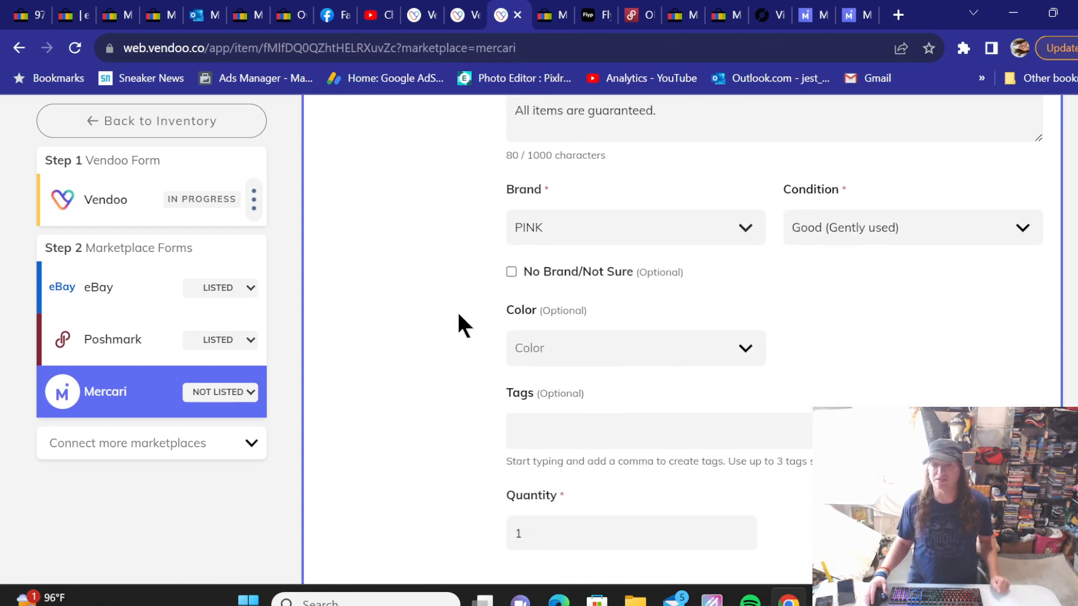
scroll(474, 317, "down", 3)
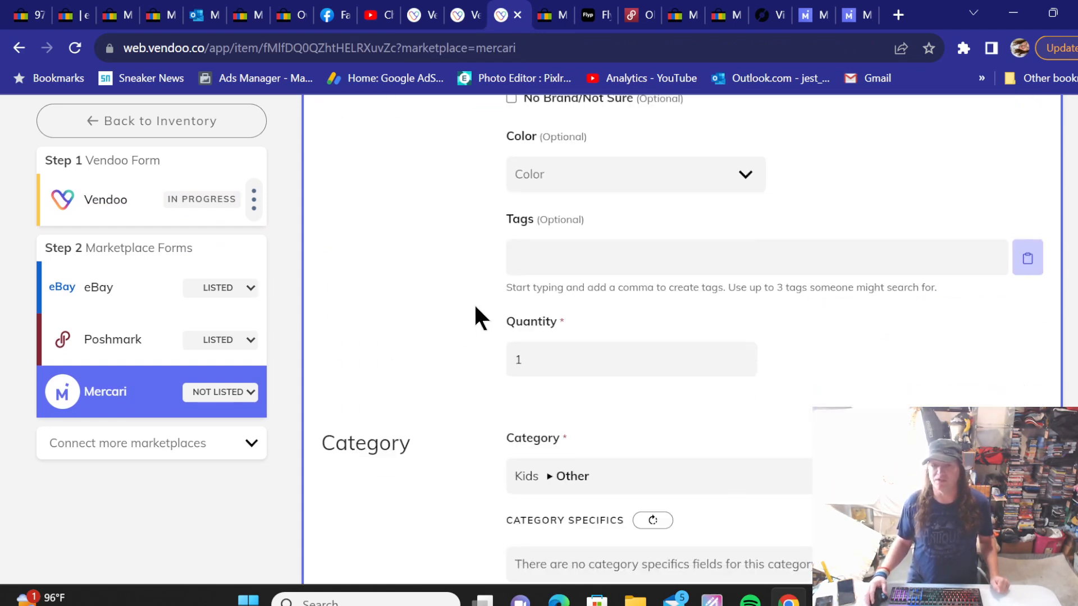
scroll(475, 308, "down", 5)
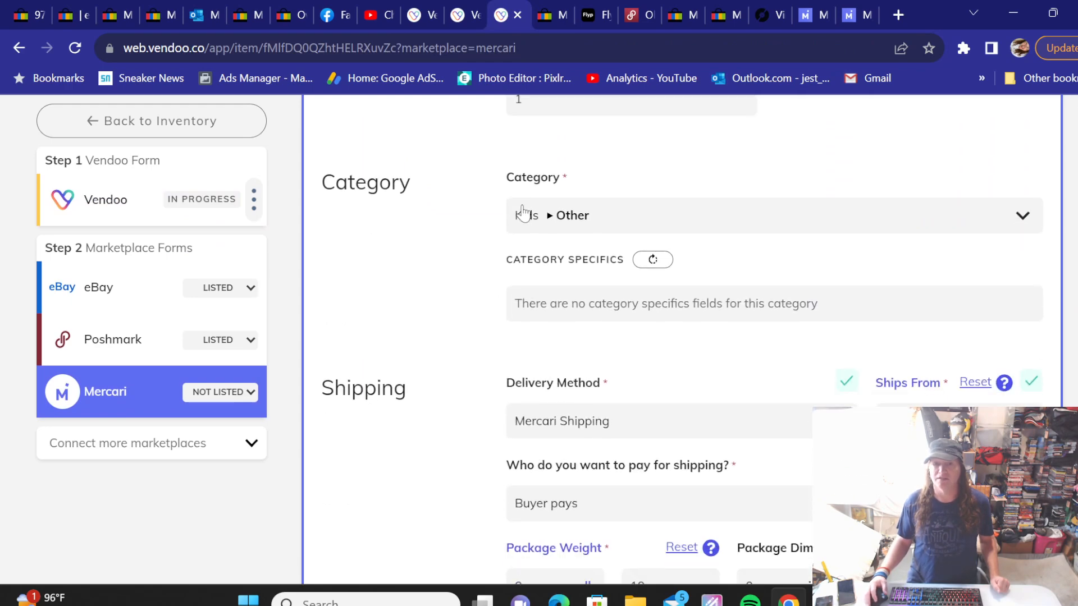
Step: Look through the Mercari subcategories under Kids for one that suits the plush dog lot
left_click(530, 216)
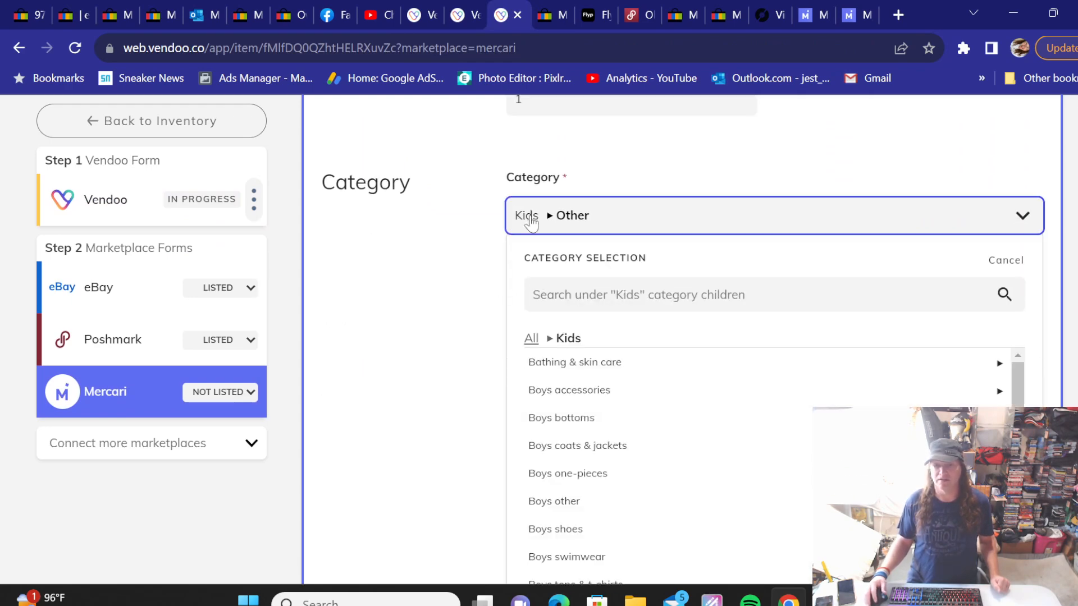
scroll(464, 381, "down", 3)
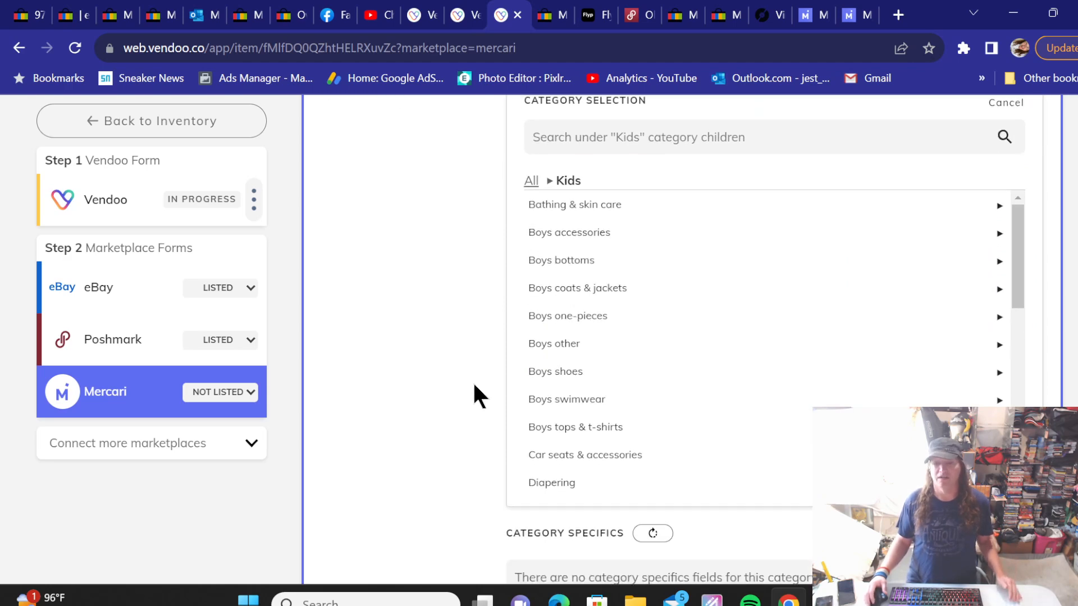
scroll(570, 355, "down", 6)
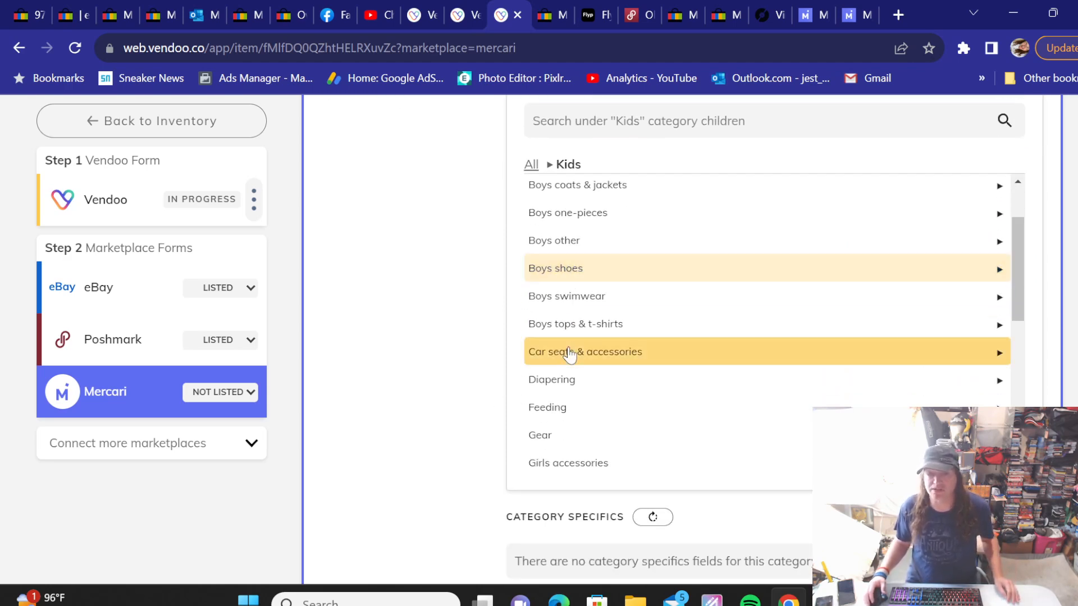
scroll(568, 356, "down", 3)
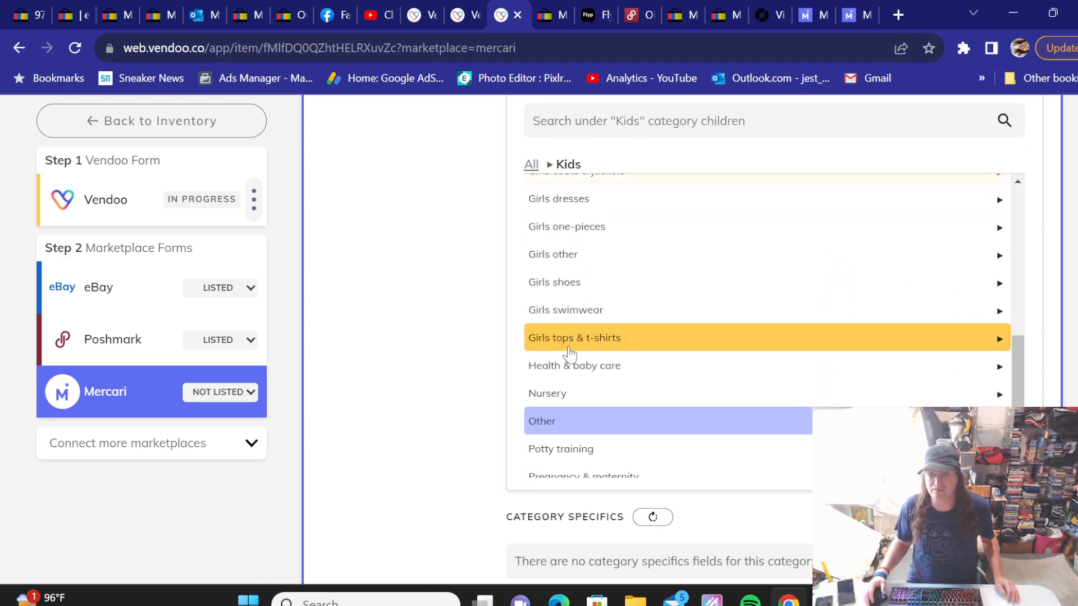
scroll(565, 357, "down", 3)
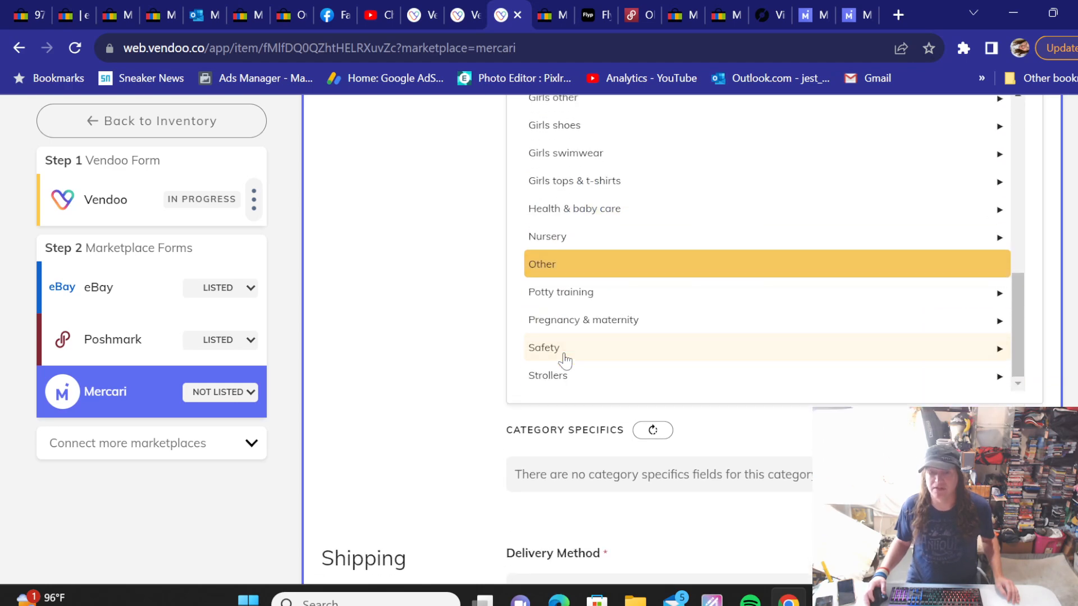
scroll(563, 361, "up", 9)
scroll(536, 275, "up", 8)
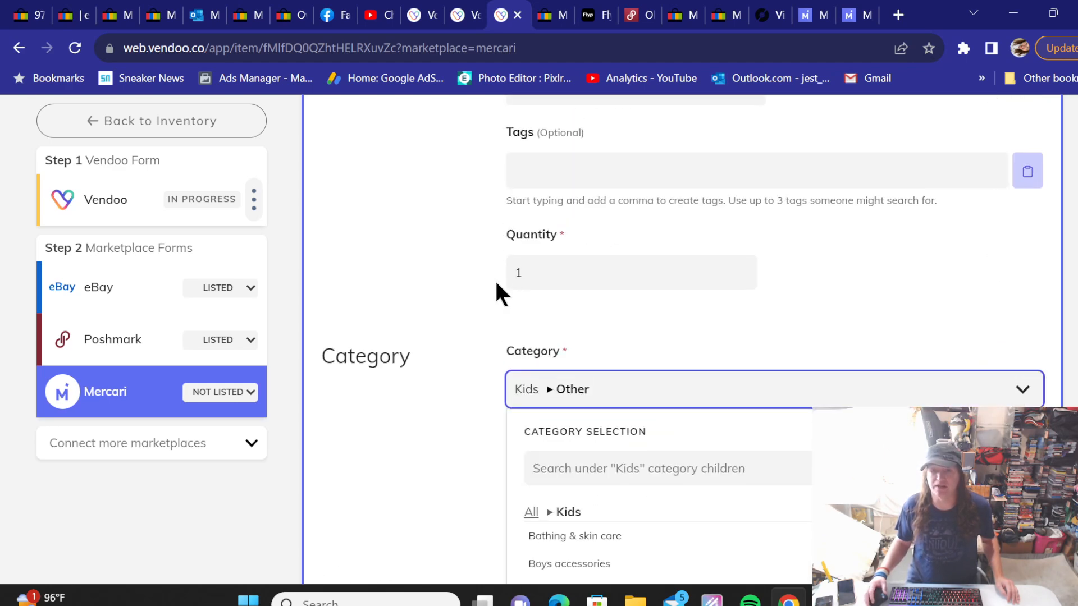
Step: Set the plush dog lot's Mercari category to Toys & Collectibles > Stuffed Animals & Plush > Stuffed Animals
scroll(494, 278, "down", 3)
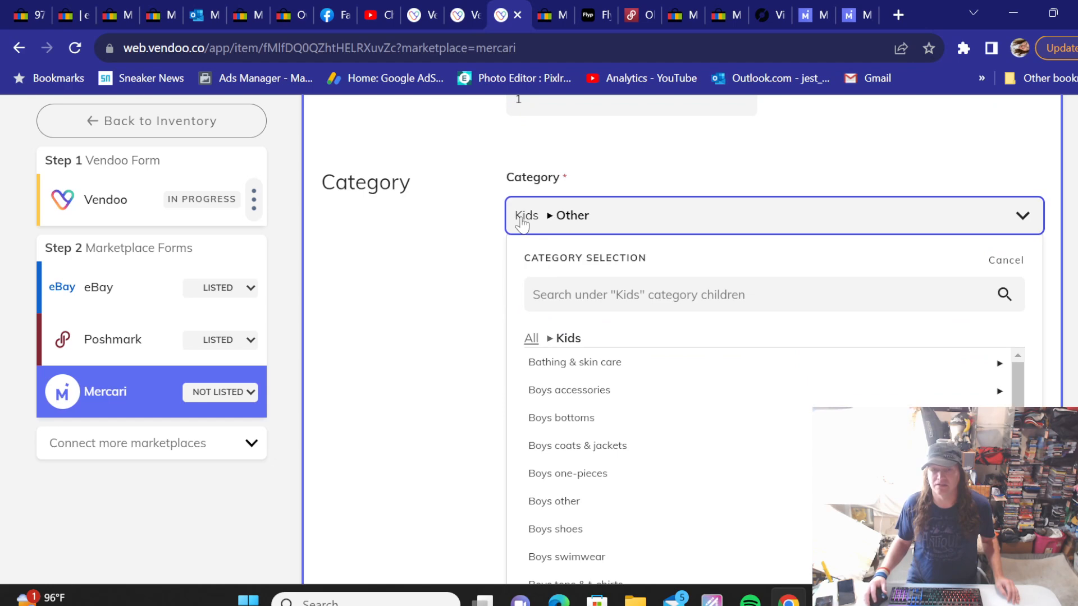
left_click(548, 345)
scroll(457, 269, "down", 3)
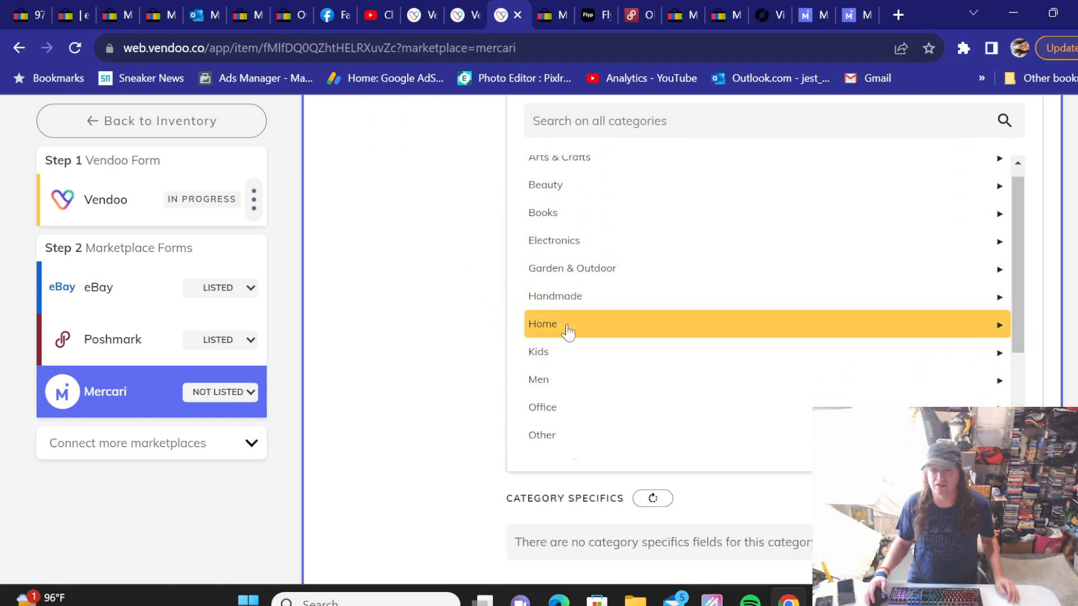
scroll(567, 333, "down", 5)
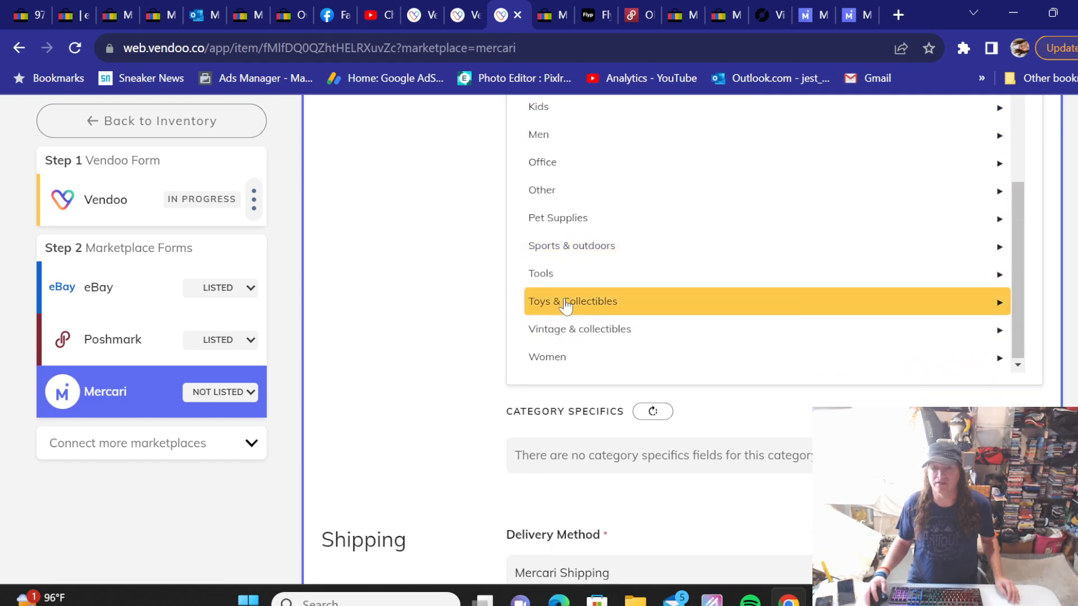
left_click(566, 305)
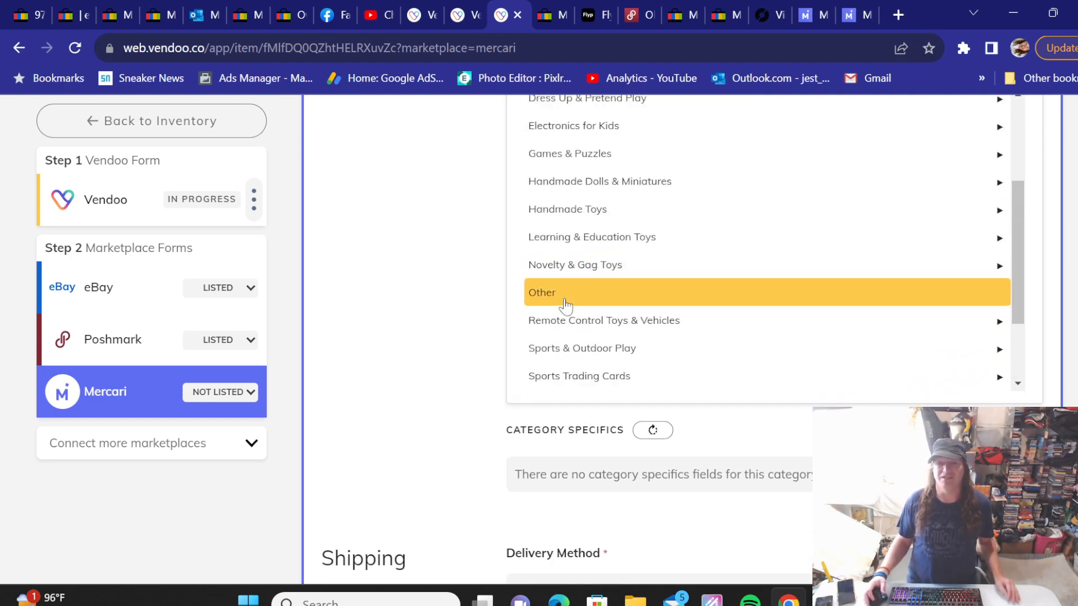
scroll(565, 305, "up", 3)
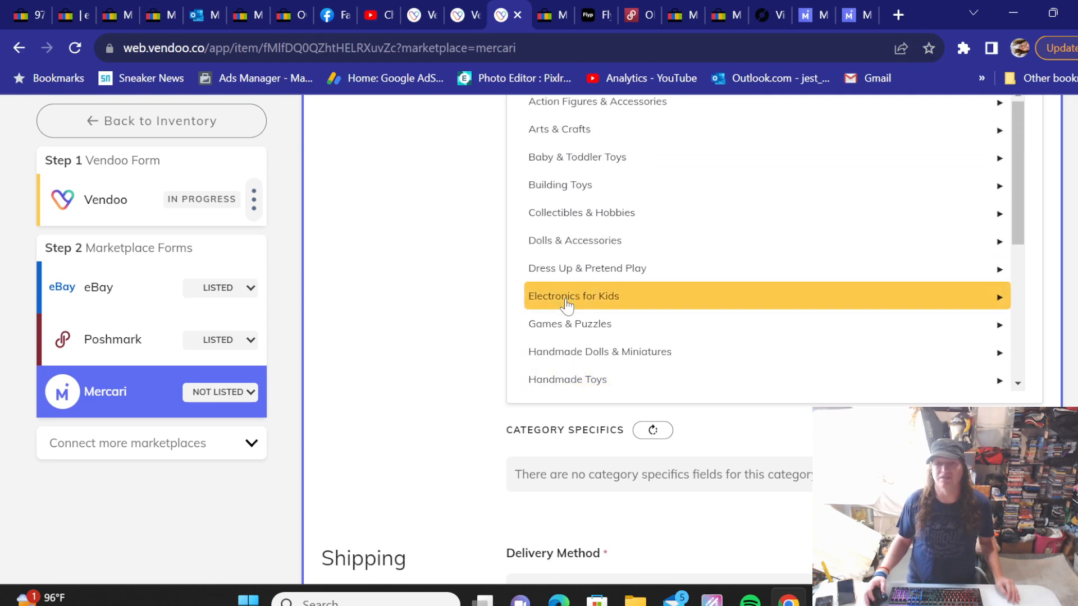
scroll(573, 286, "up", 3)
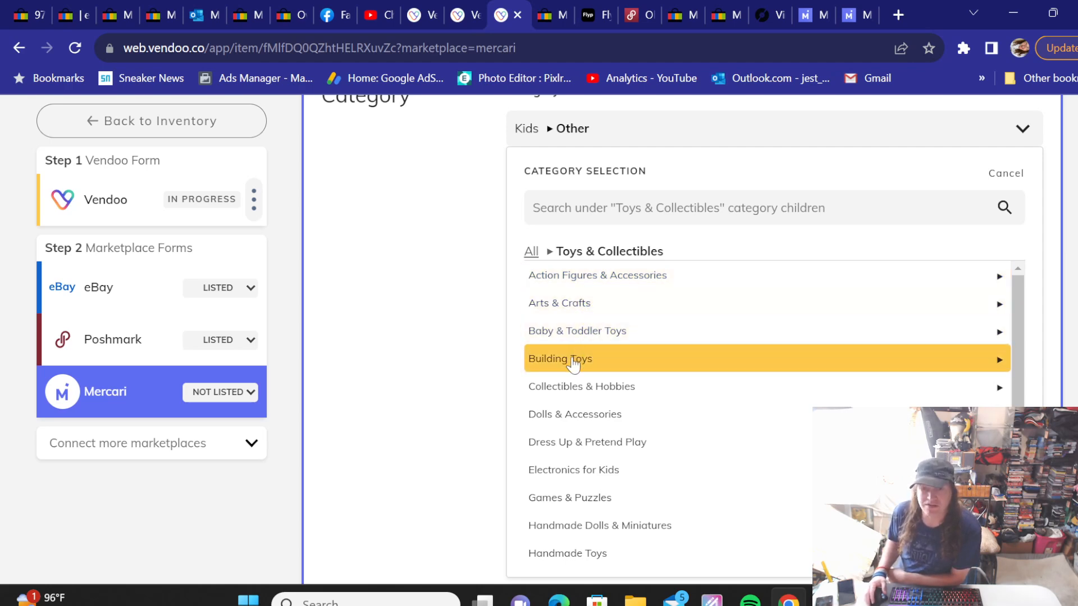
scroll(572, 364, "down", 2)
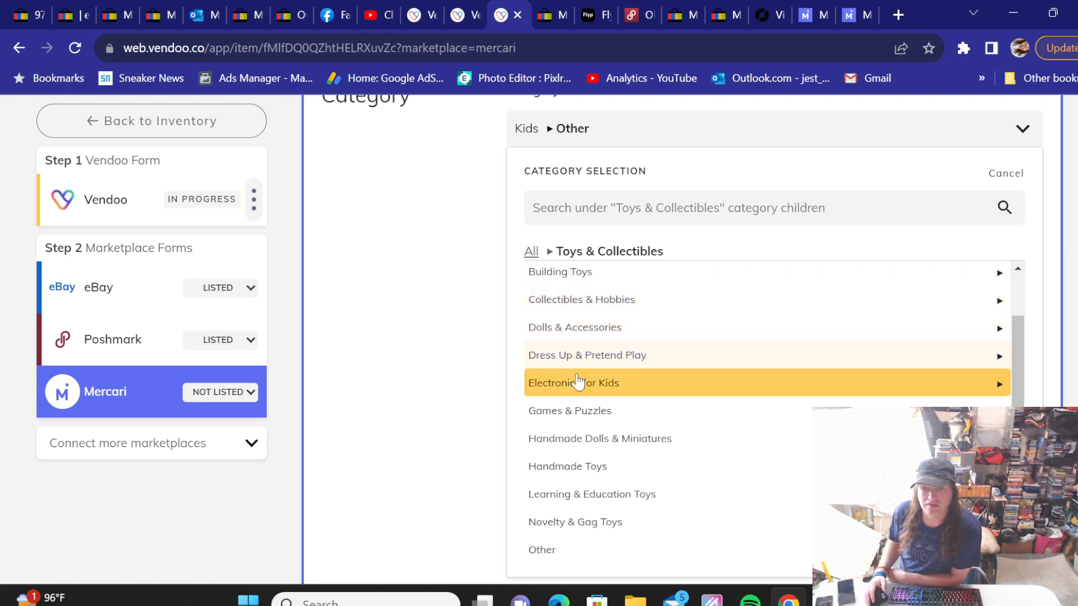
scroll(578, 384, "down", 2)
scroll(577, 382, "down", 1)
scroll(577, 384, "down", 3)
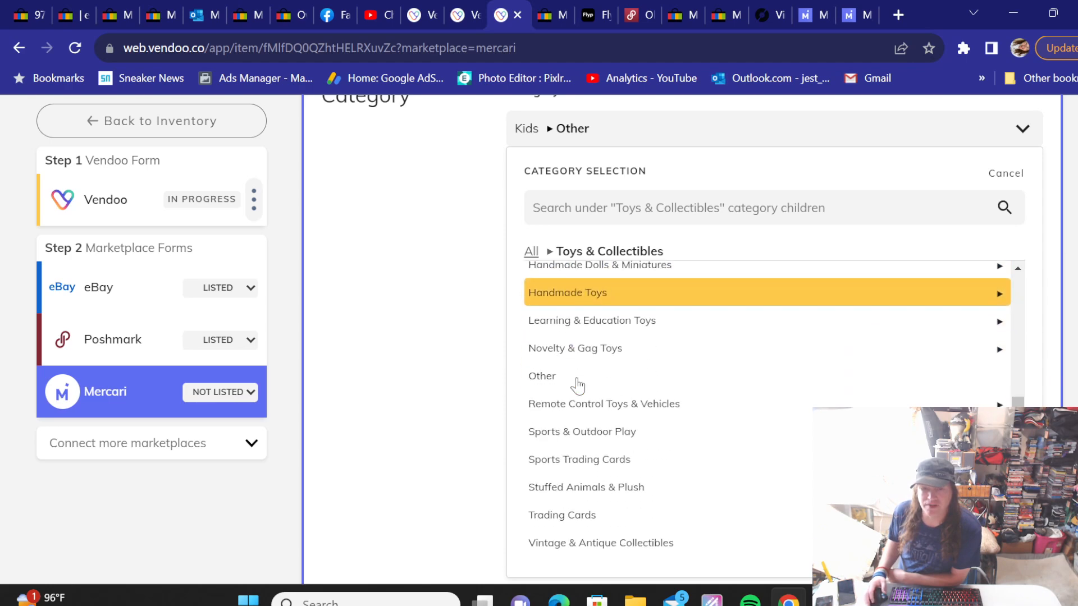
scroll(580, 375, "down", 3)
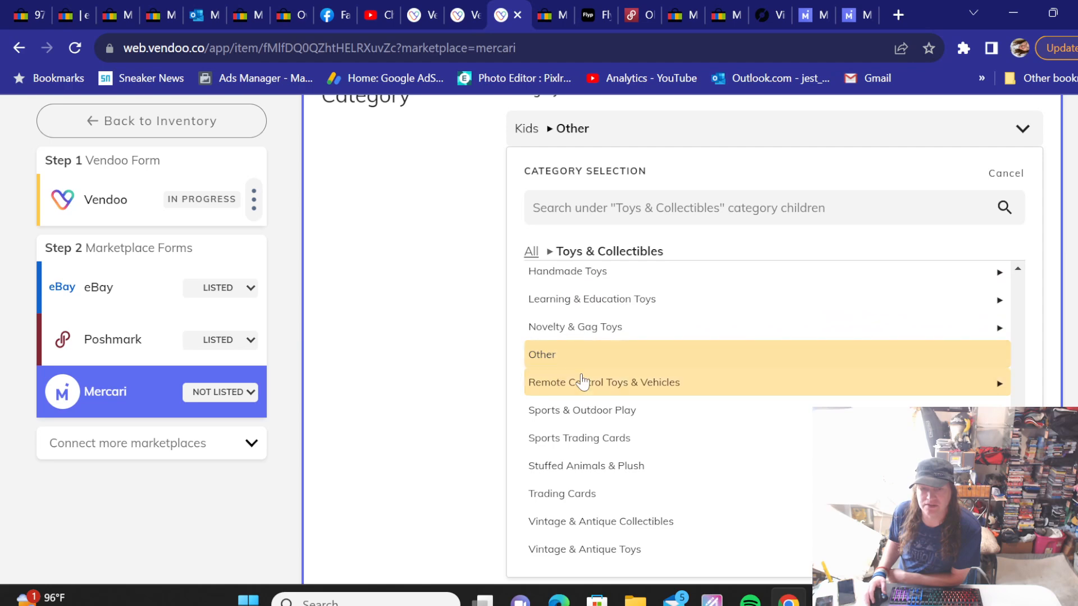
left_click(645, 382)
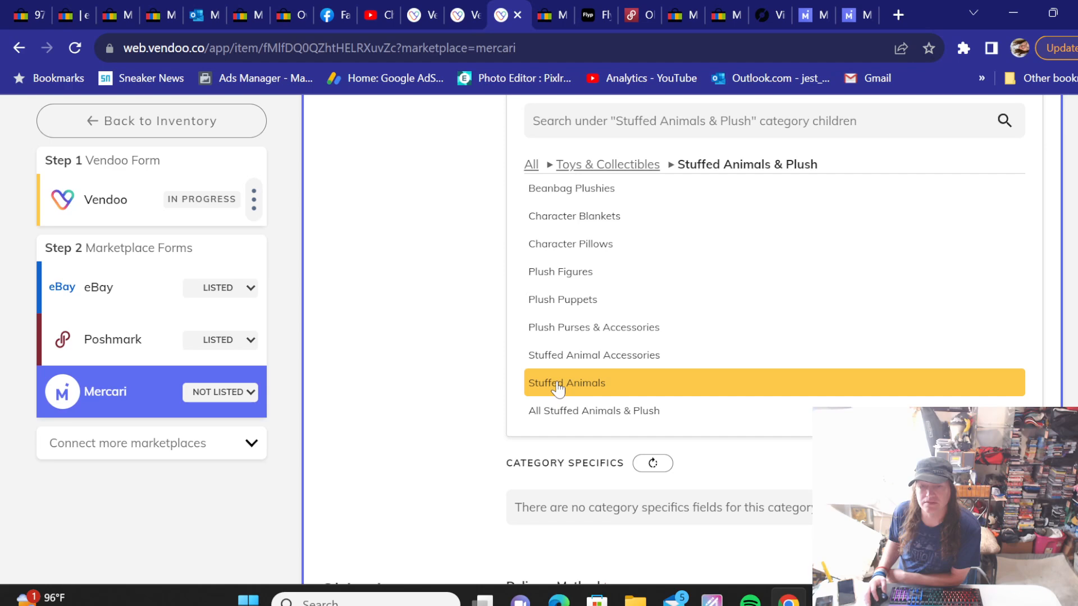
left_click(559, 386)
Step: Review the plush dog lot's shipping and pricing, list it on Mercari and return to the inventory
scroll(426, 253, "up", 3)
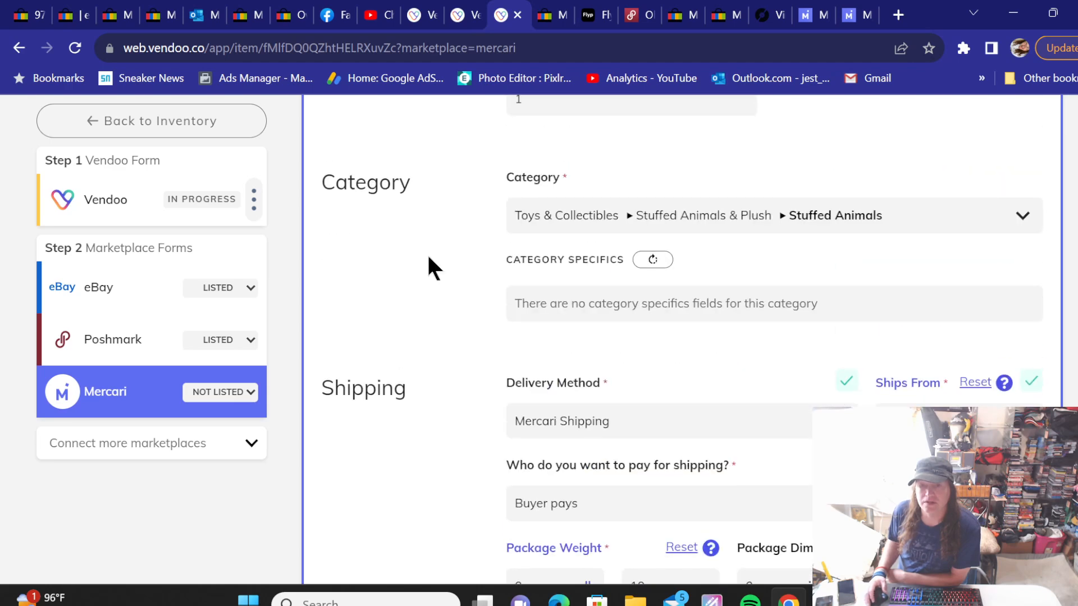
scroll(466, 263, "down", 3)
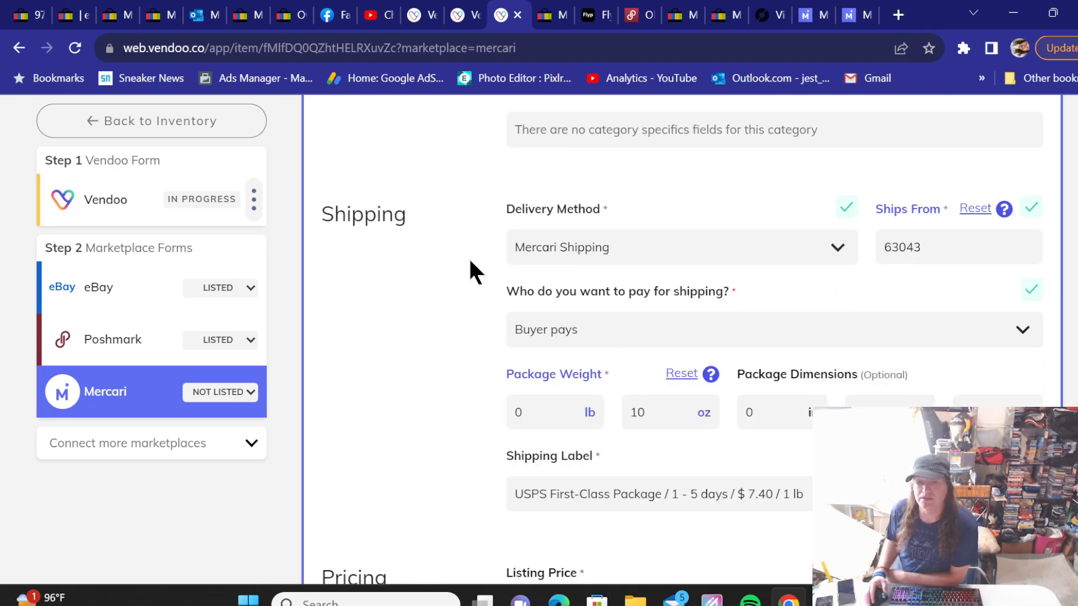
scroll(488, 275, "down", 3)
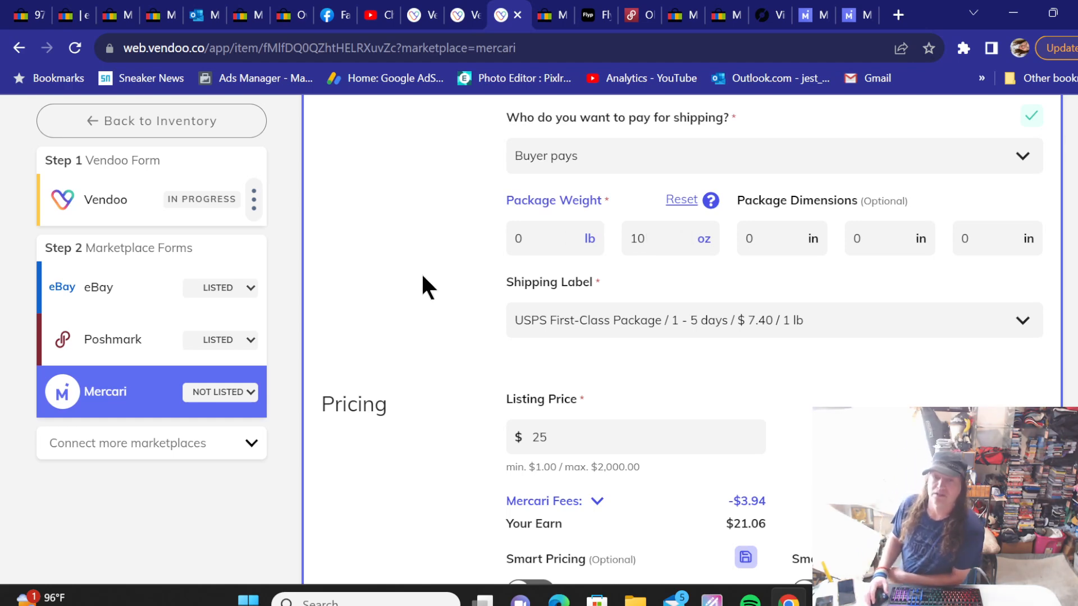
scroll(435, 278, "down", 3)
scroll(451, 278, "down", 7)
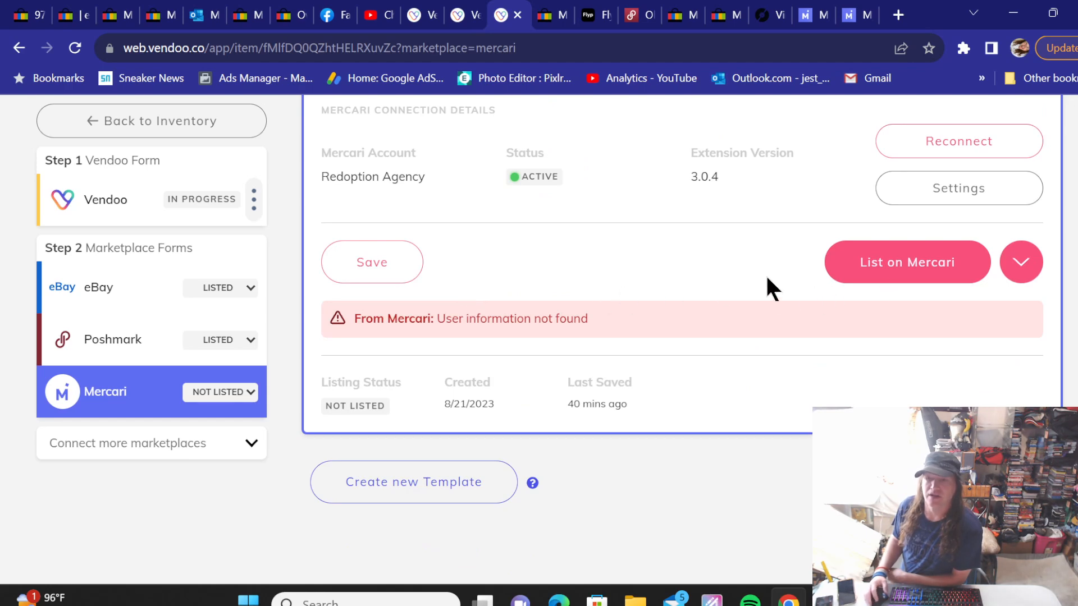
left_click(867, 269)
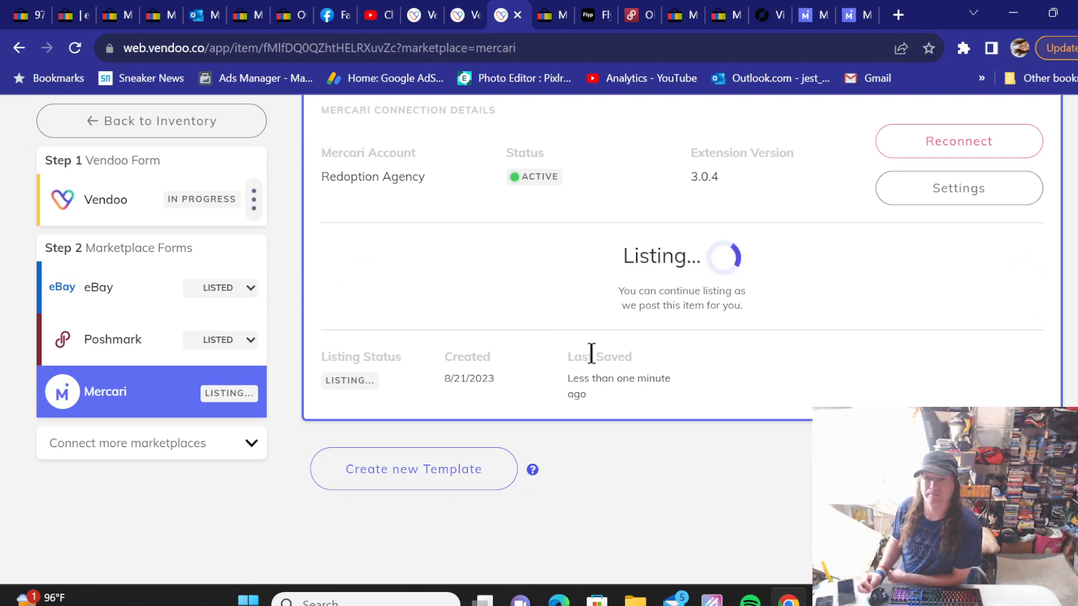
left_click(181, 131)
Step: Switch to Mercari and refresh the active listings to check the newly posted items
left_click(811, 15)
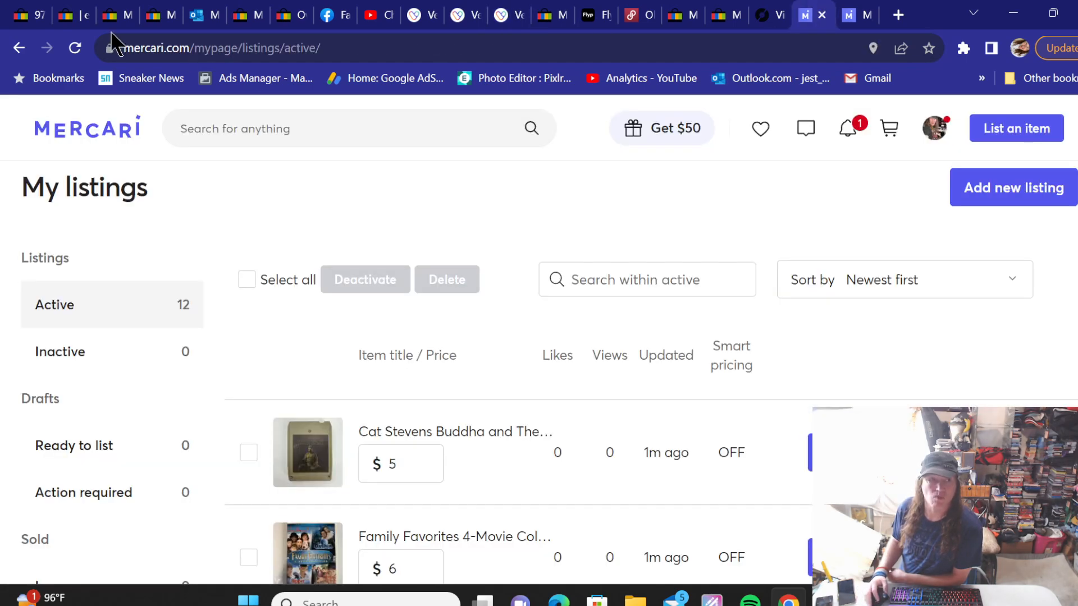
left_click(74, 48)
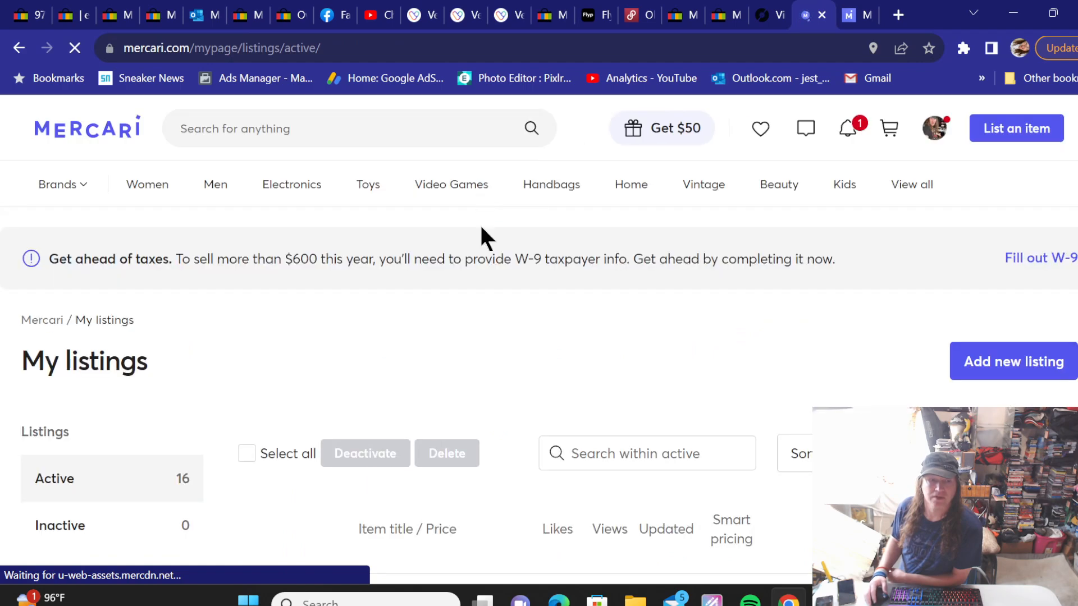
scroll(471, 317, "down", 3)
scroll(325, 328, "down", 3)
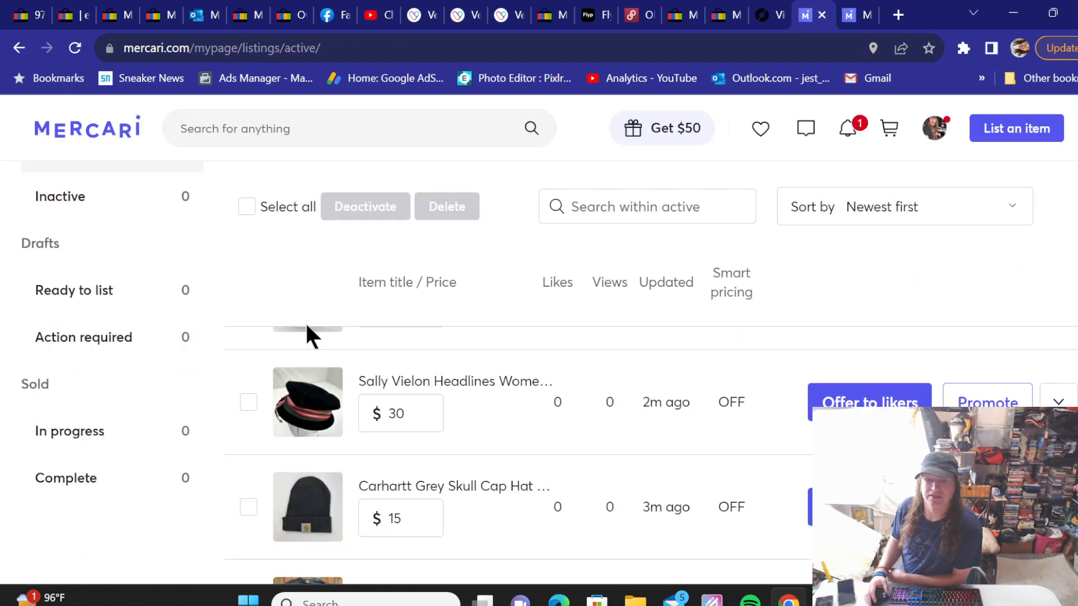
scroll(275, 434, "up", 5)
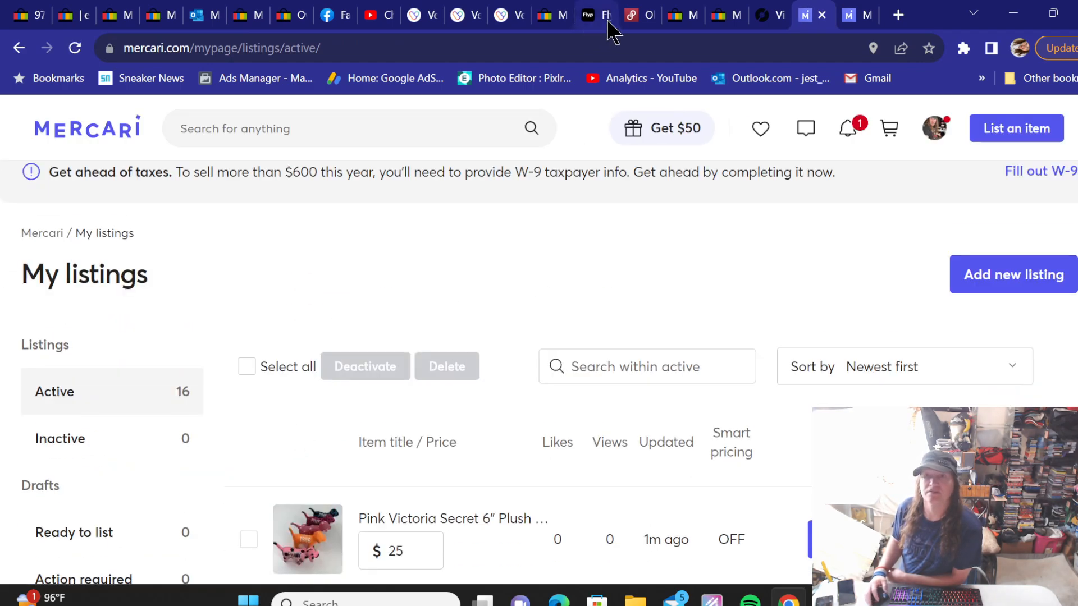
Step: Switch back to the Vendoo inventory and open the Antz Extreme Racing (Microsoft Xbox, 2002) item
left_click(519, 15)
scroll(368, 300, "down", 5)
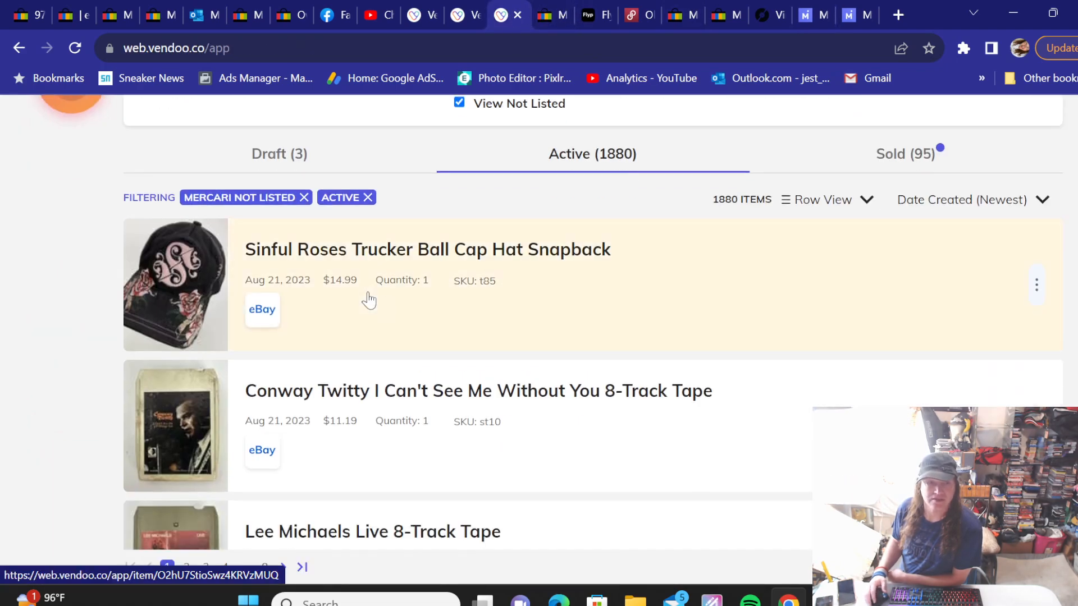
scroll(100, 315, "down", 11)
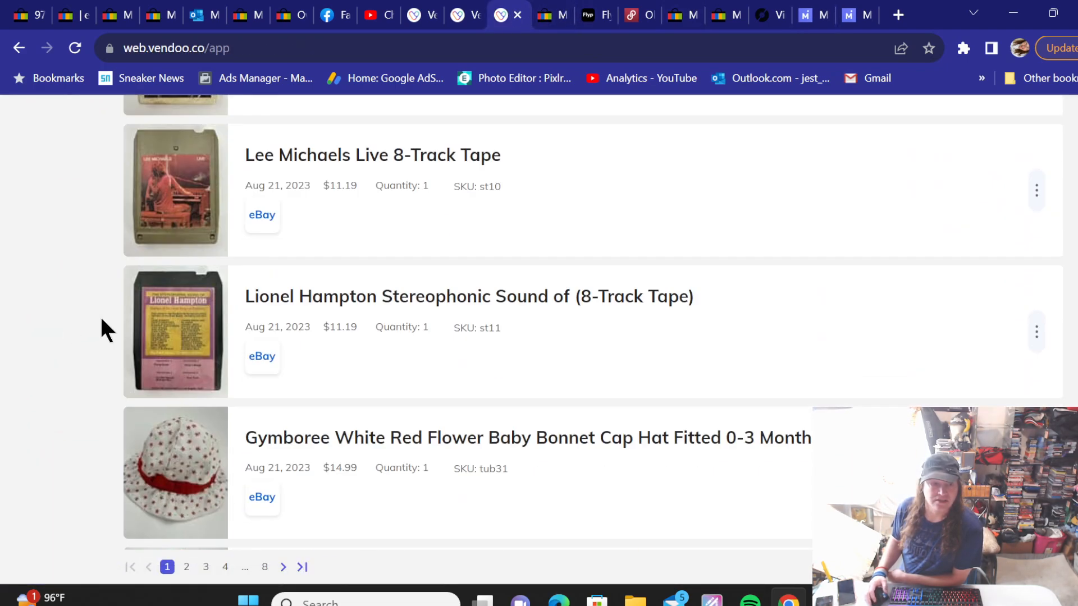
scroll(101, 321, "down", 12)
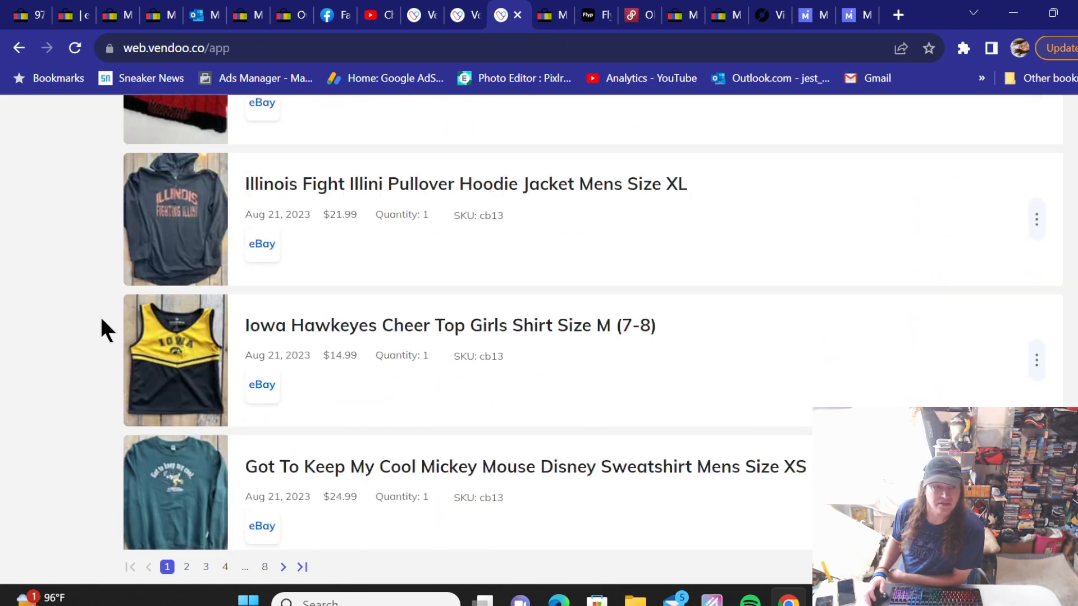
scroll(102, 330, "down", 11)
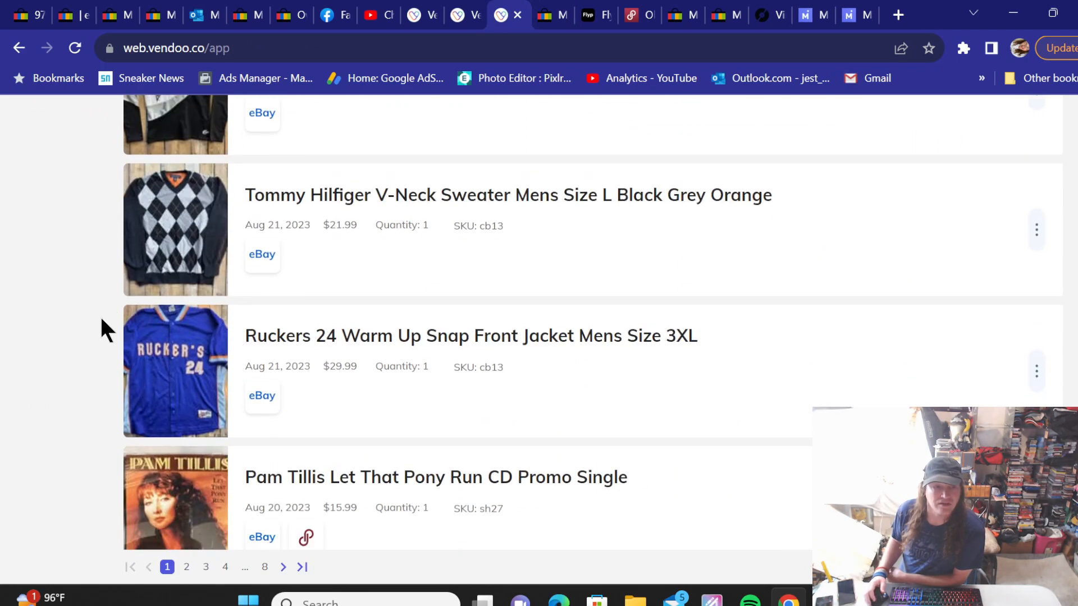
scroll(102, 329, "down", 9)
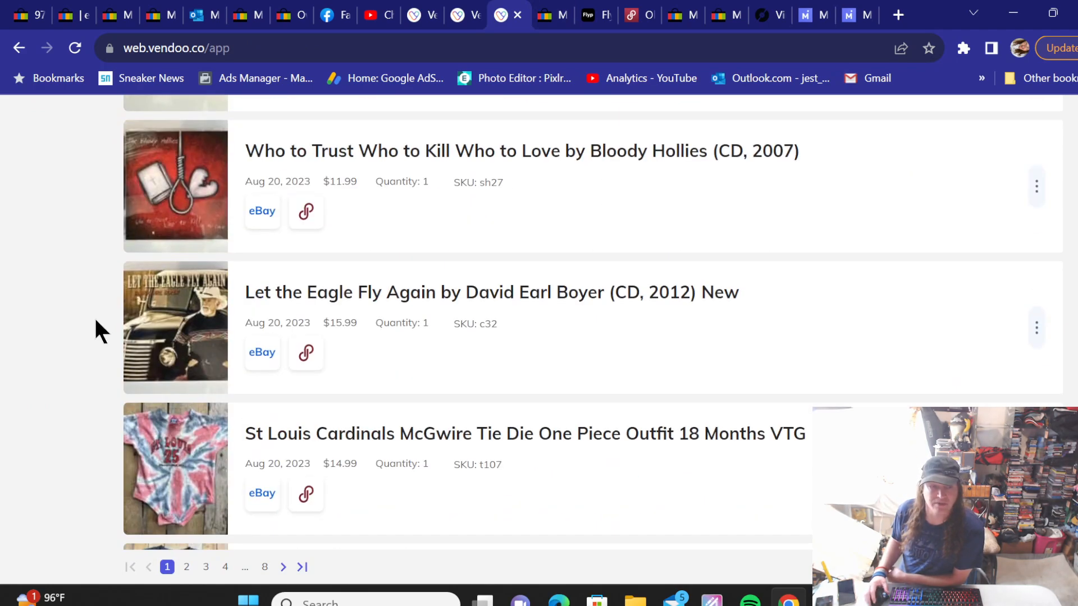
scroll(100, 317, "down", 4)
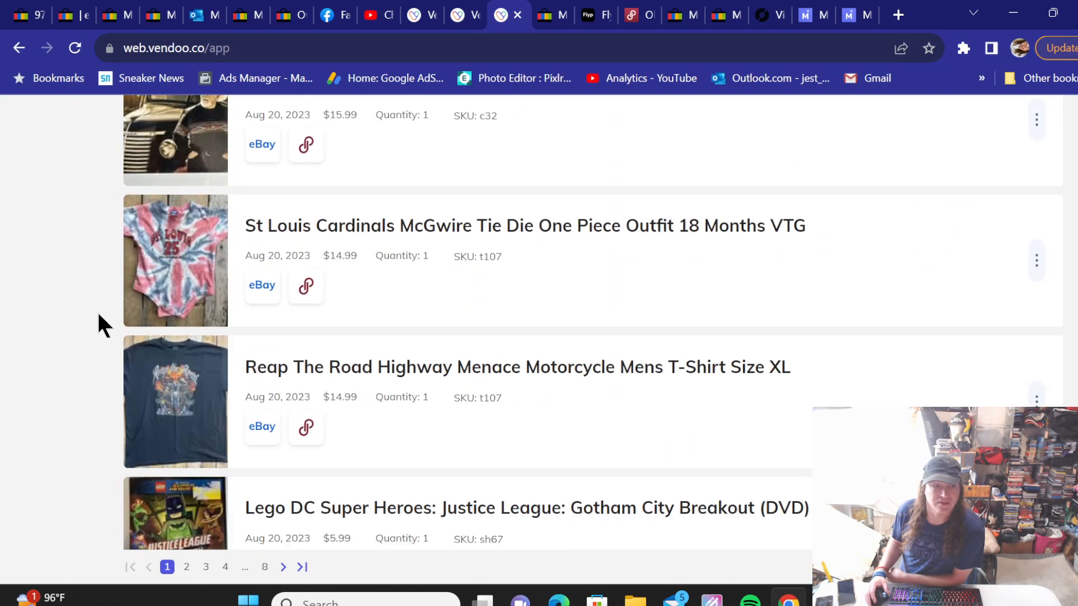
scroll(99, 315, "down", 5)
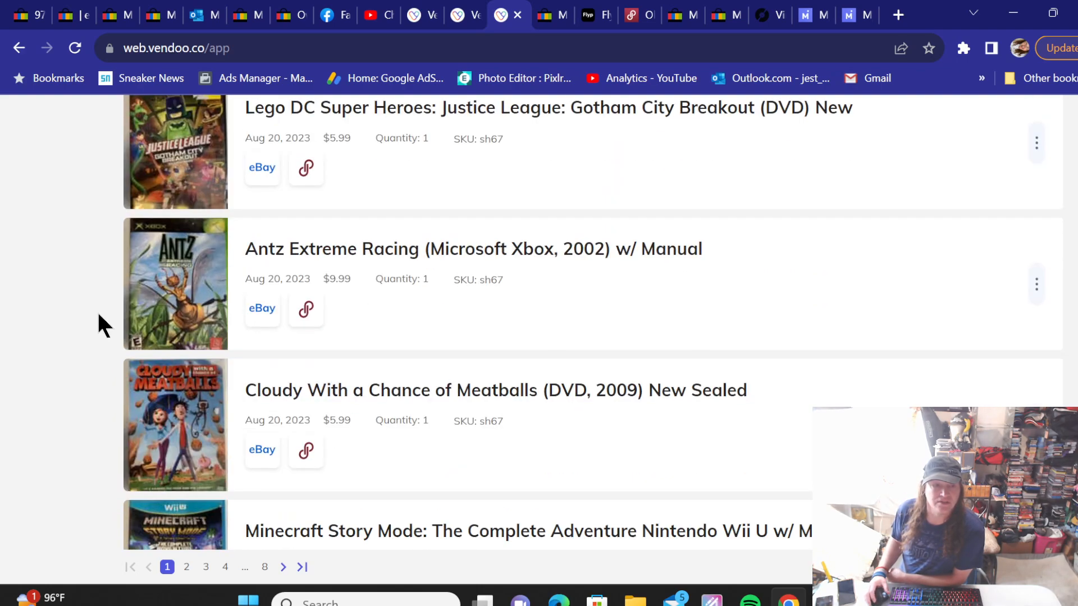
left_click(410, 253)
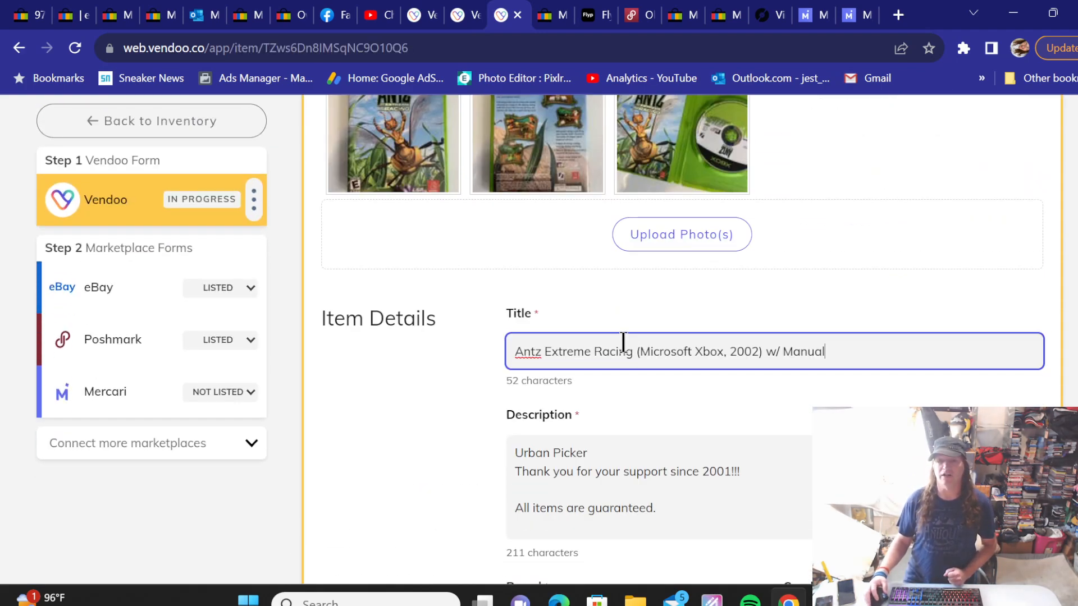
Step: Copy the Antz Extreme Racing title, switch to eBay and search the active listings for that title
triple_click(623, 349)
right_click(617, 351)
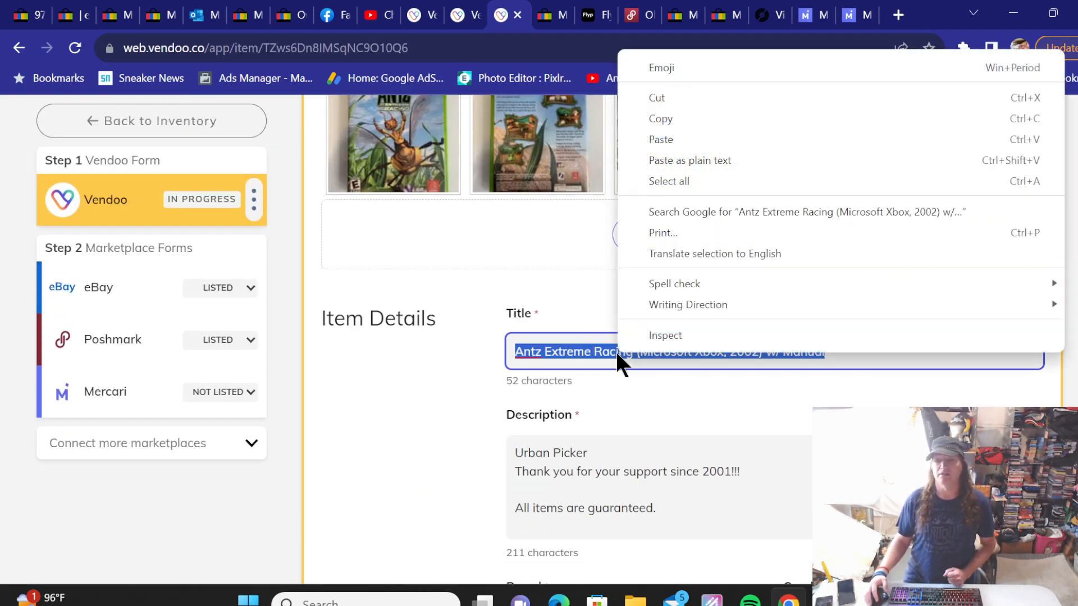
left_click(660, 118)
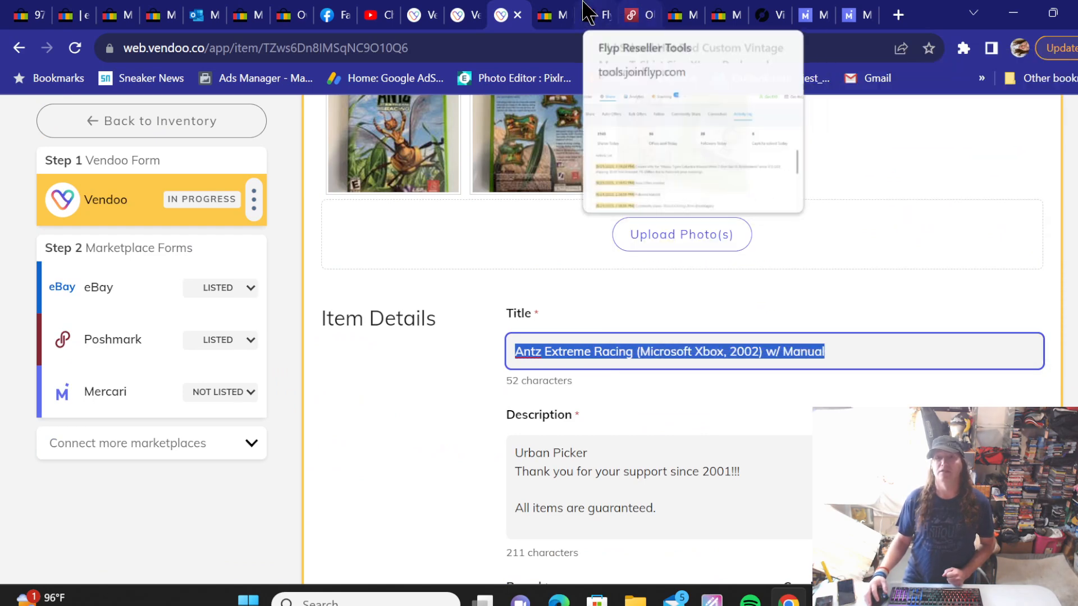
left_click(543, 15)
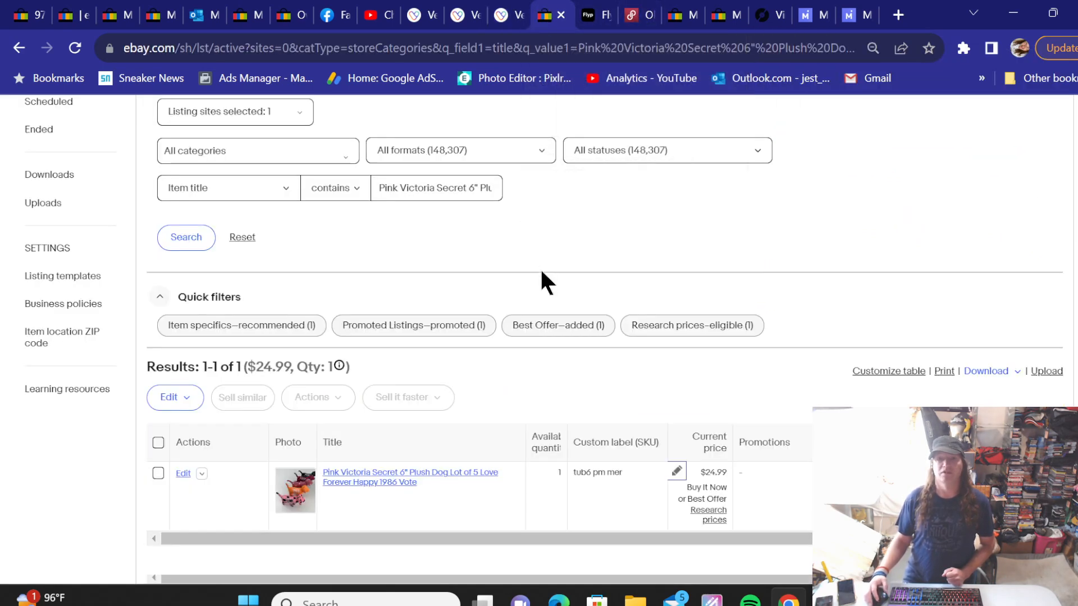
double_click(422, 188)
triple_click(421, 187)
right_click(423, 188)
left_click(449, 271)
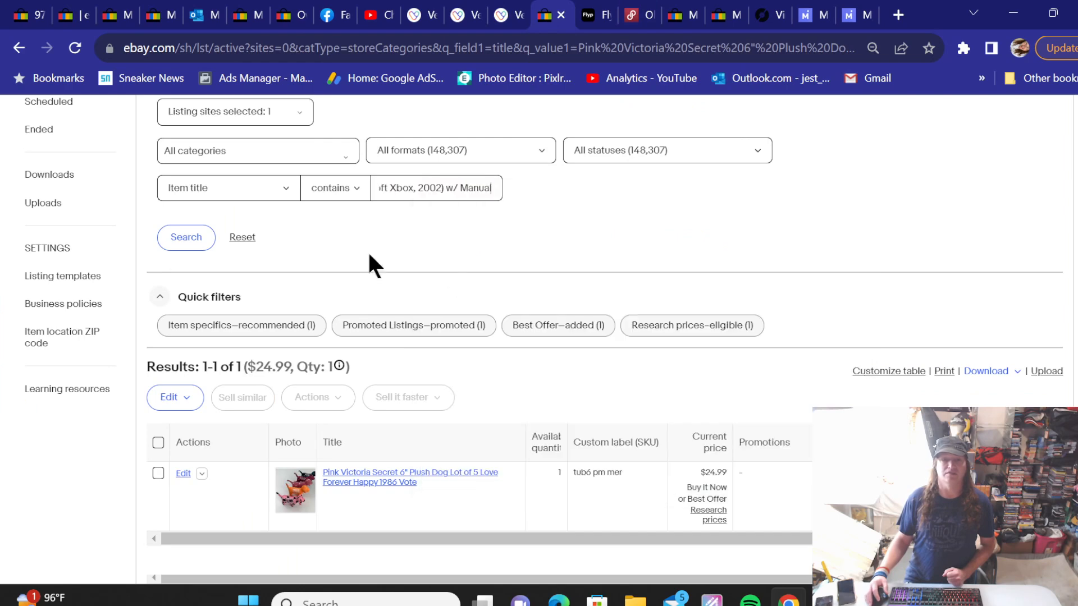
left_click(154, 229)
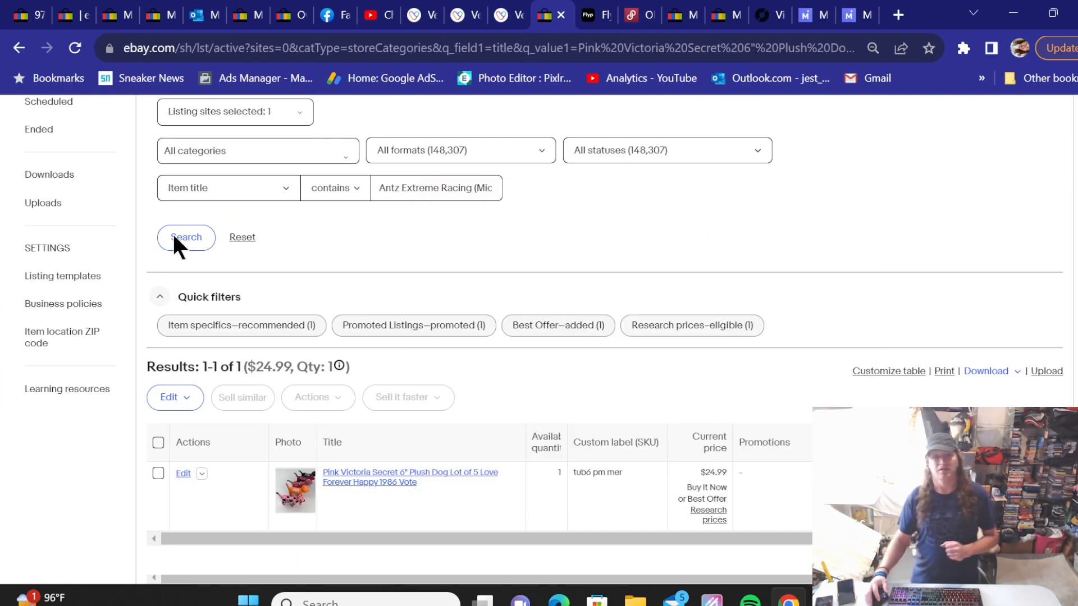
left_click(187, 237)
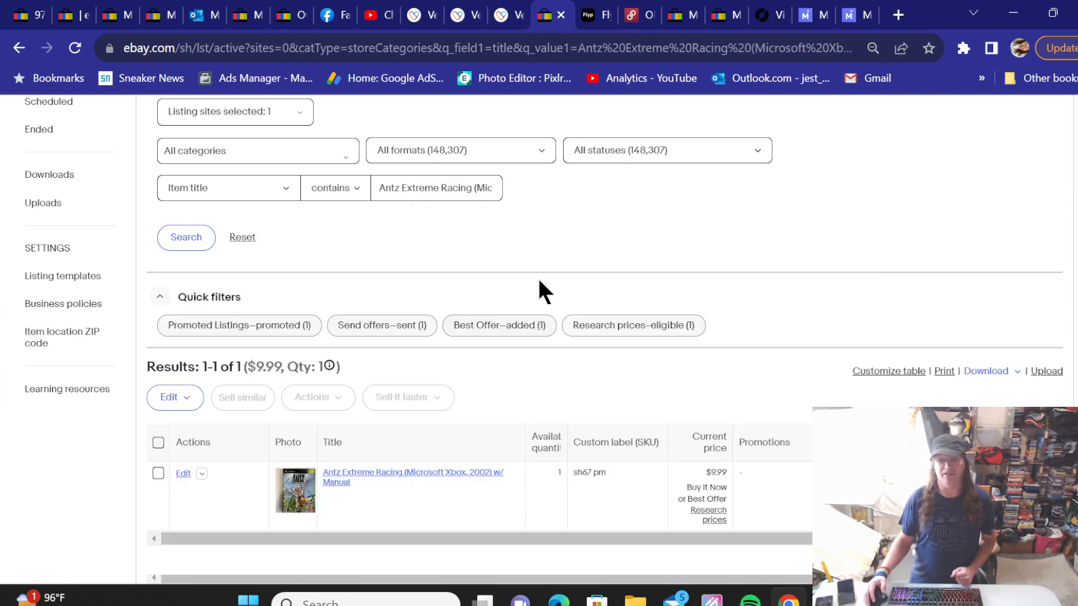
Step: Set the custom label of the Antz Extreme Racing listing on eBay to "sh67 pm mer"
left_click(676, 471)
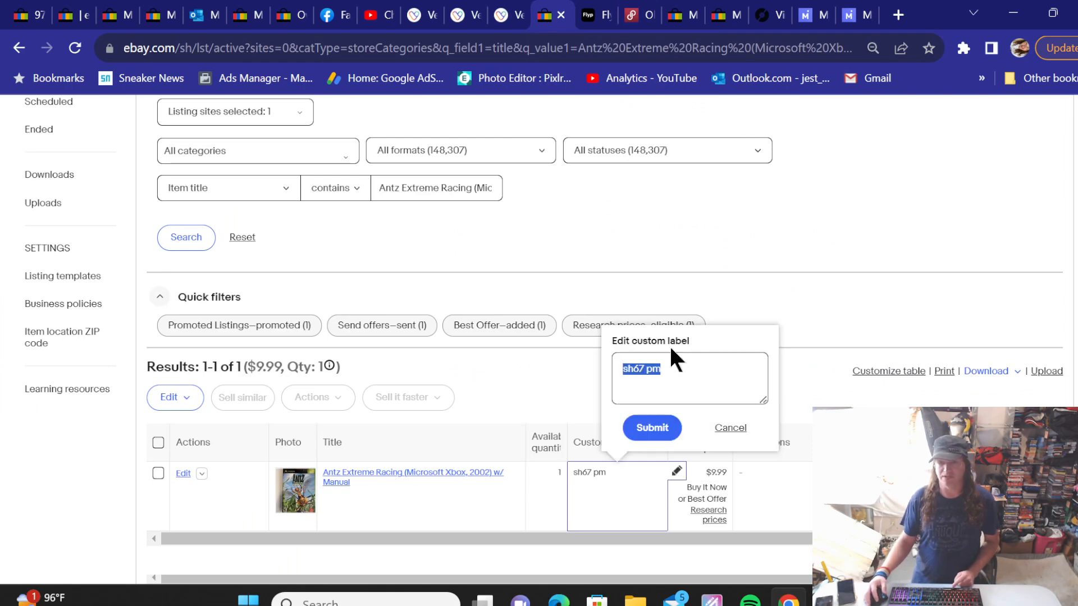
left_click(670, 363)
type("mer")
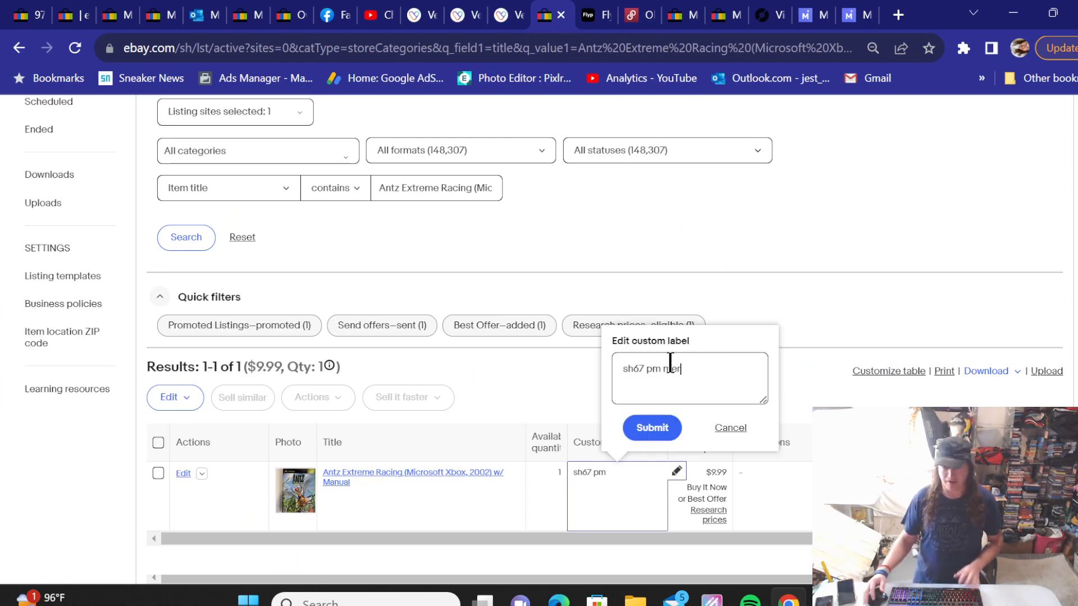
left_click(639, 428)
Step: Switch to Vendoo and, in Antz Extreme Racing's Mercari form, mark No Brand/Not Sure and set the condition to Good (Gently used)
left_click(529, 10)
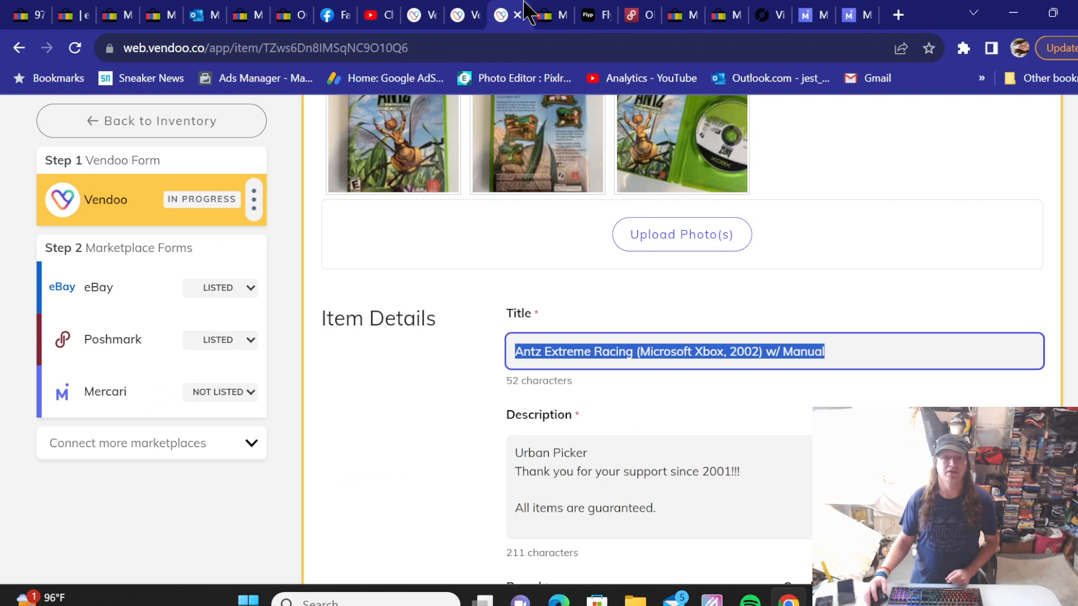
left_click(140, 393)
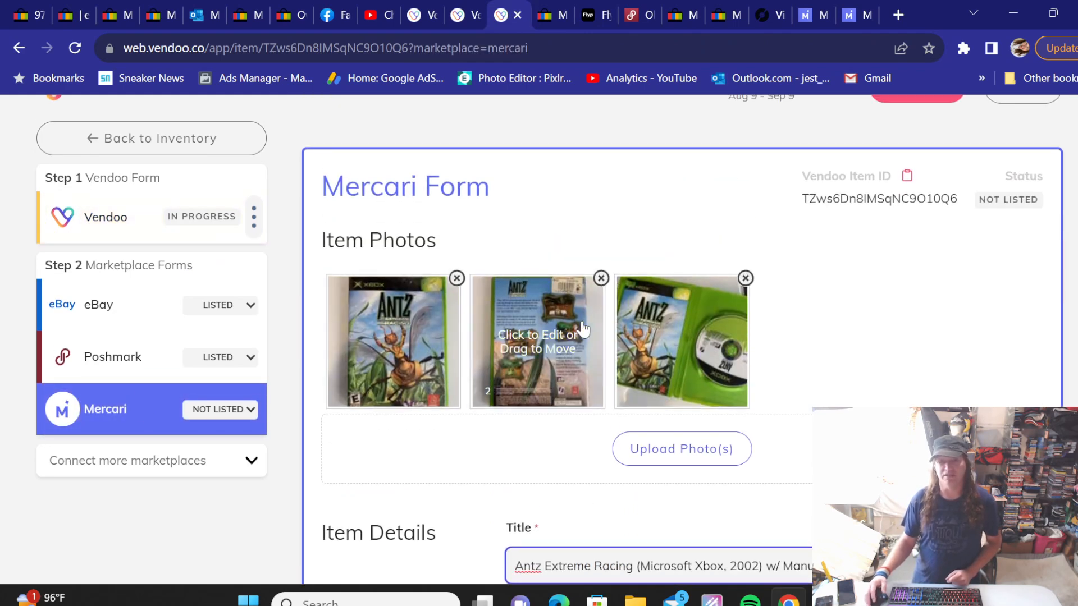
scroll(476, 287, "down", 8)
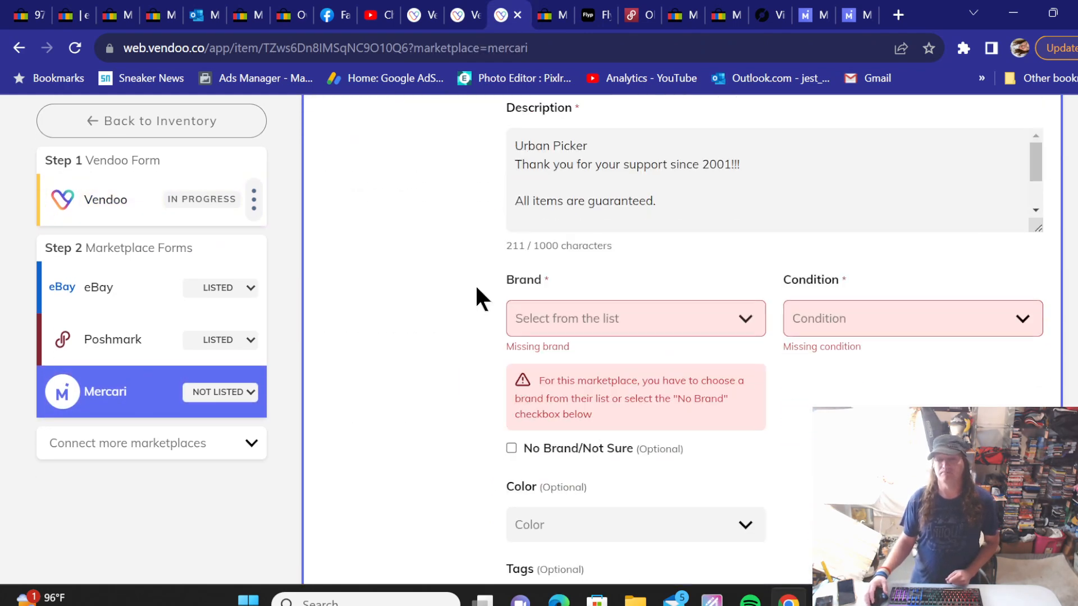
scroll(512, 386, "down", 2)
left_click(511, 361)
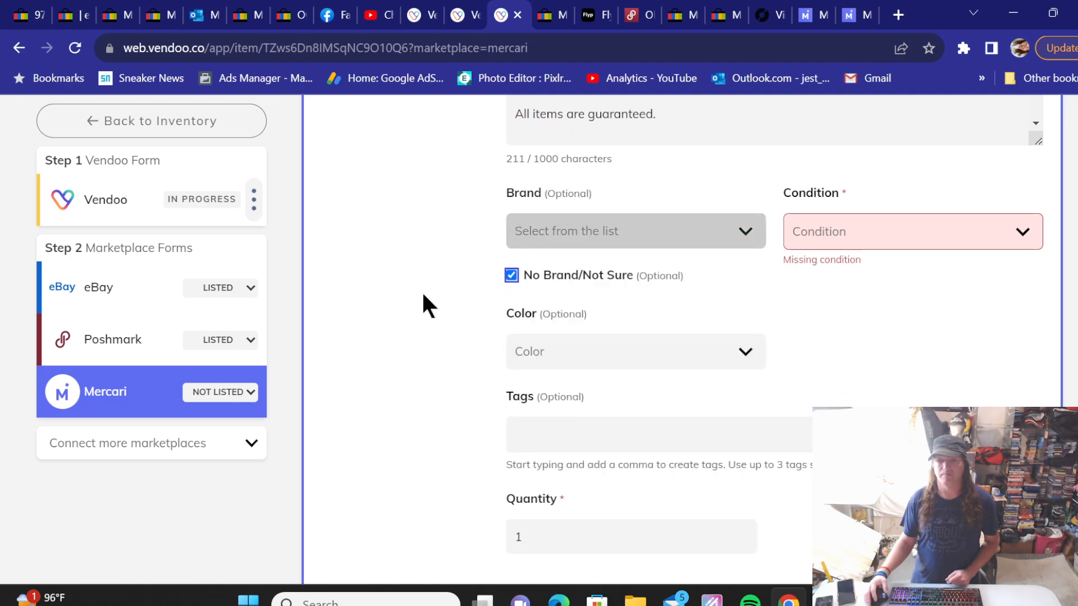
left_click(840, 238)
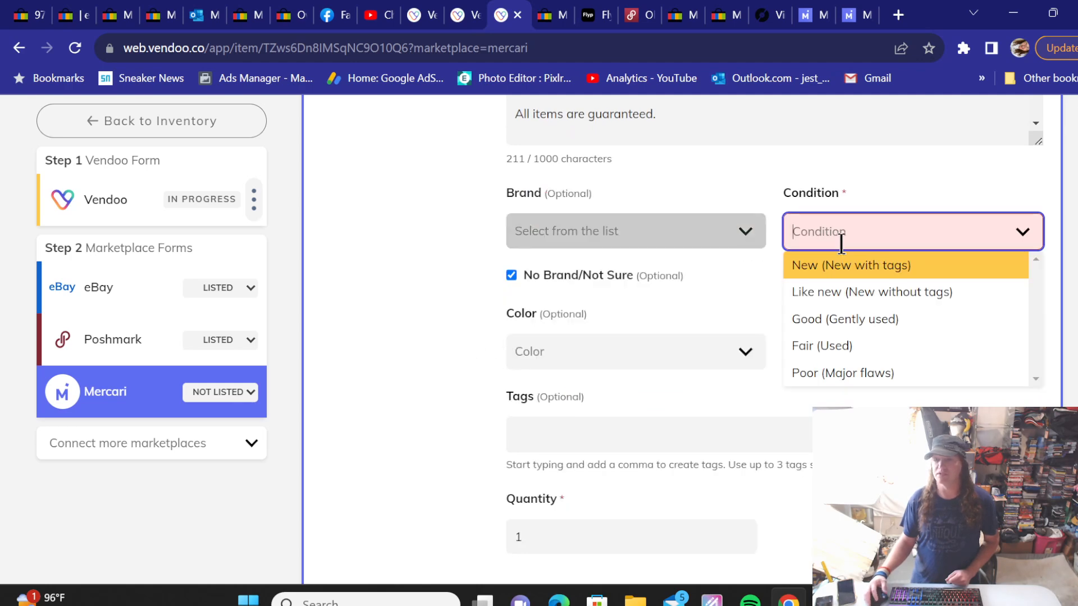
left_click(818, 320)
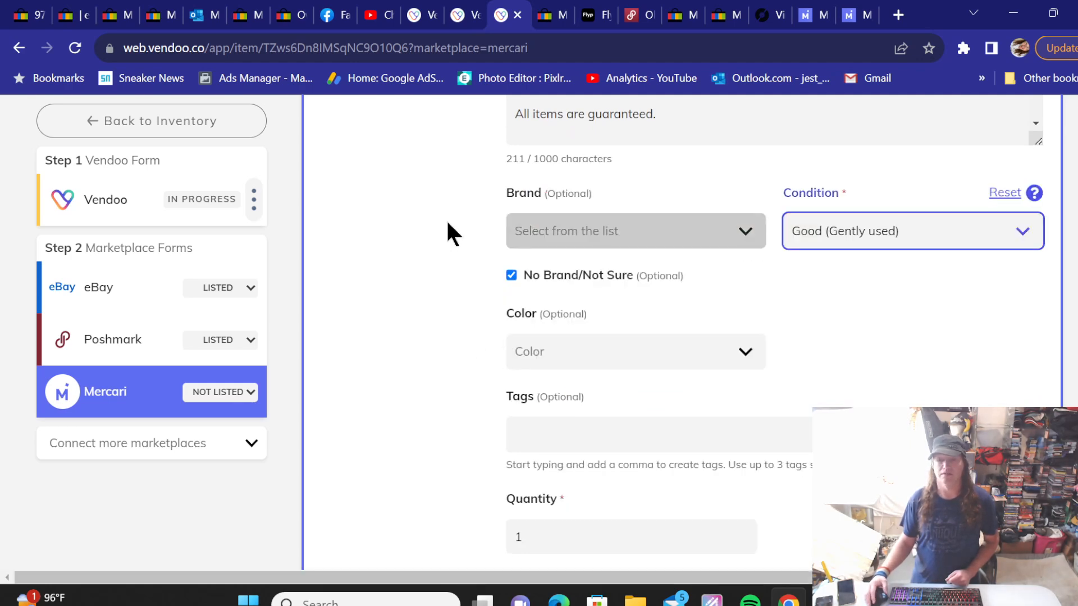
Step: Select Electronics > Video Games & Consoles > Games as the Mercari category for Antz Extreme Racing
scroll(449, 225, "down", 6)
scroll(447, 220, "down", 3)
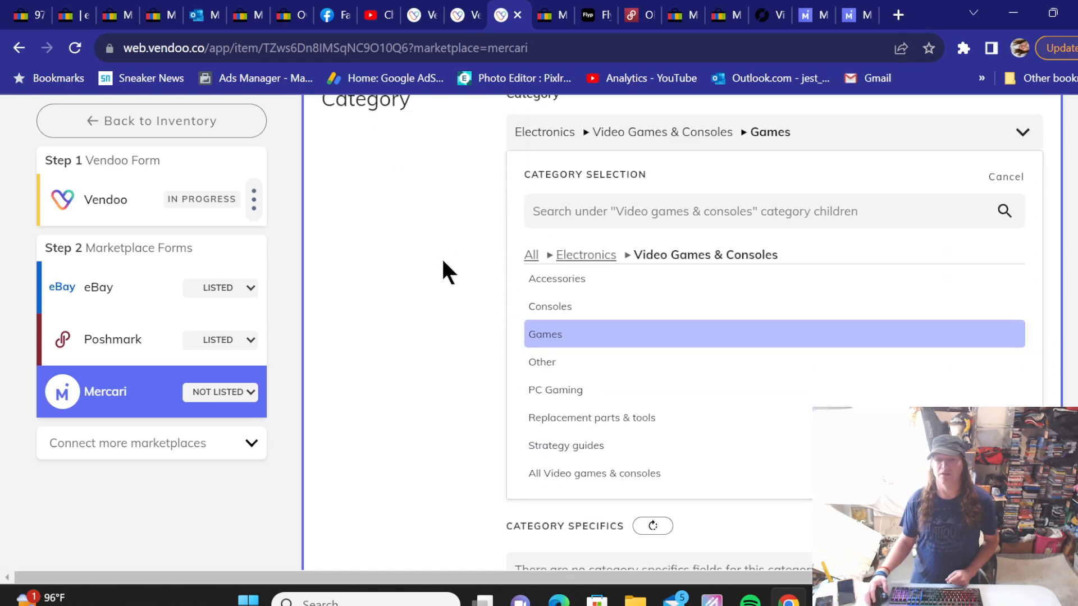
left_click(547, 335)
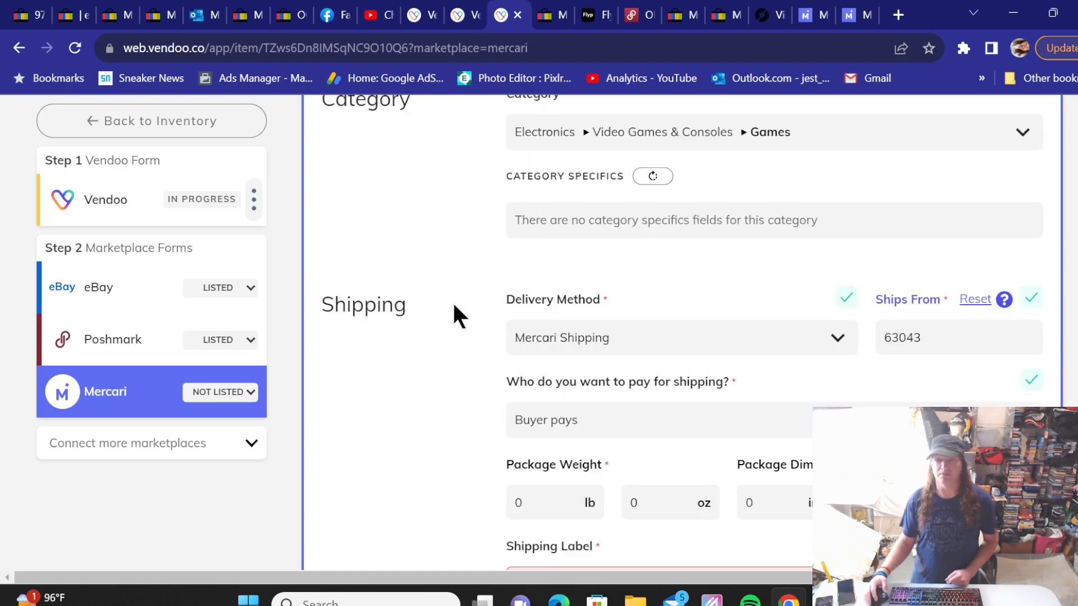
Step: Set Antz Extreme Racing's package weight to 6 oz and choose the $4.99 USPS First-Class Package shipping label
scroll(474, 326, "down", 3)
left_click(646, 328)
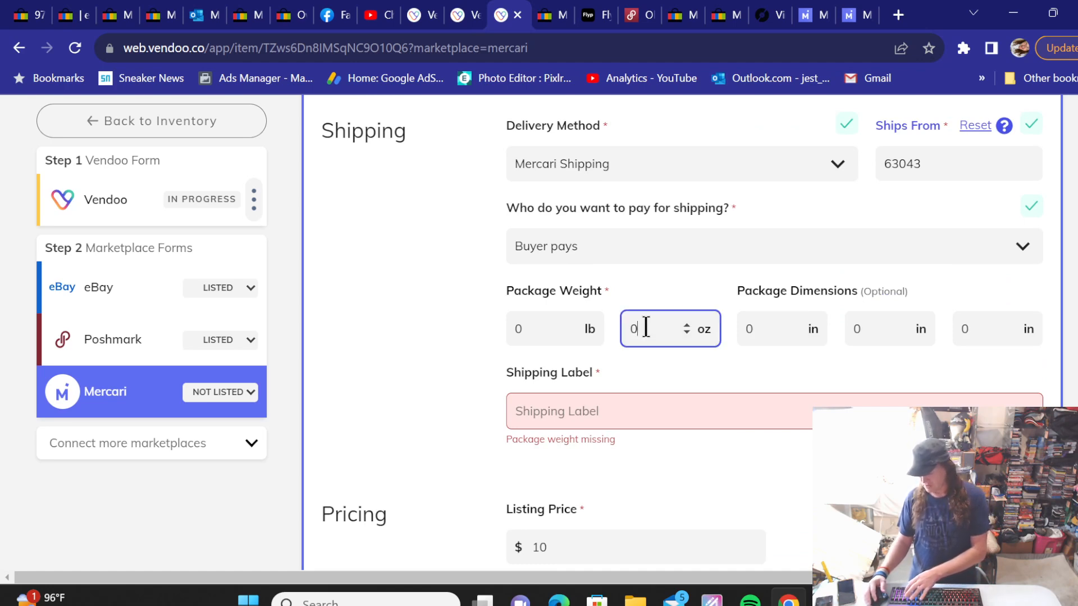
type("6")
left_click(455, 339)
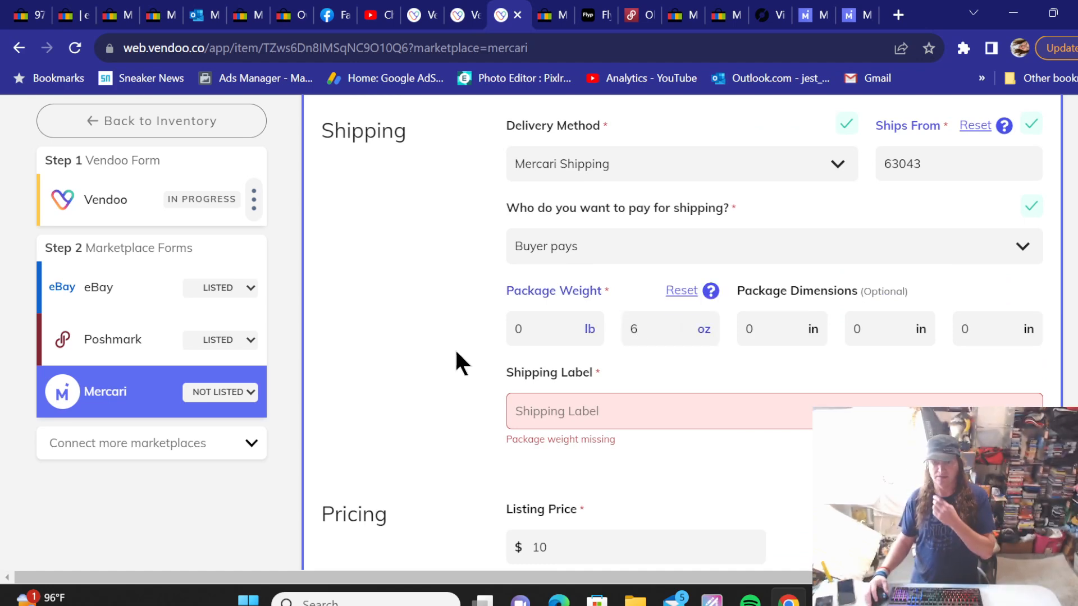
left_click(595, 412)
left_click(597, 446)
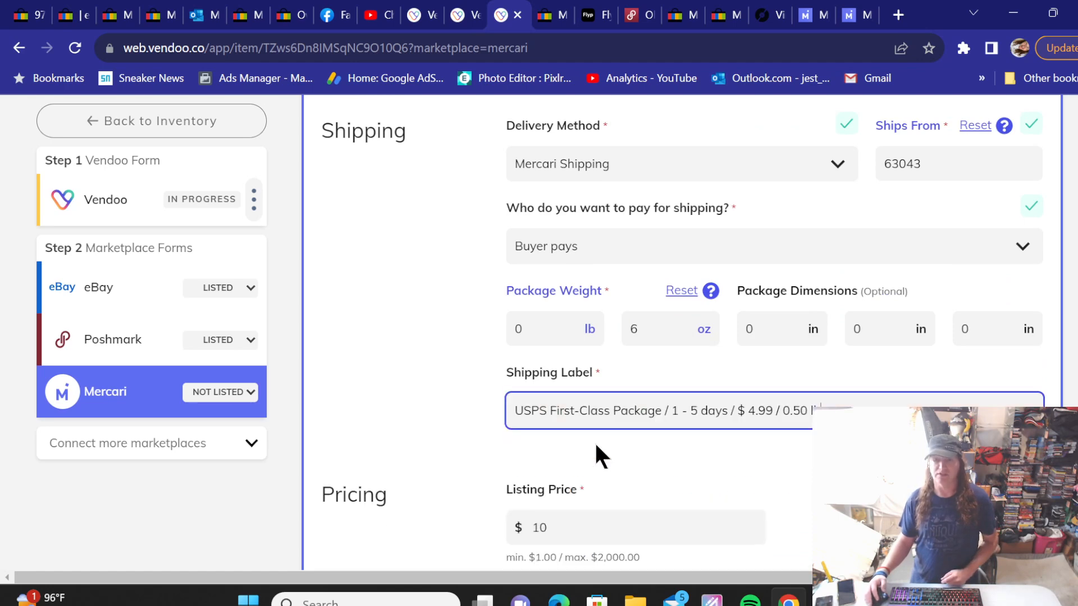
Step: List Antz Extreme Racing on Mercari and return to the Vendoo inventory
scroll(423, 308, "down", 7)
scroll(426, 309, "down", 3)
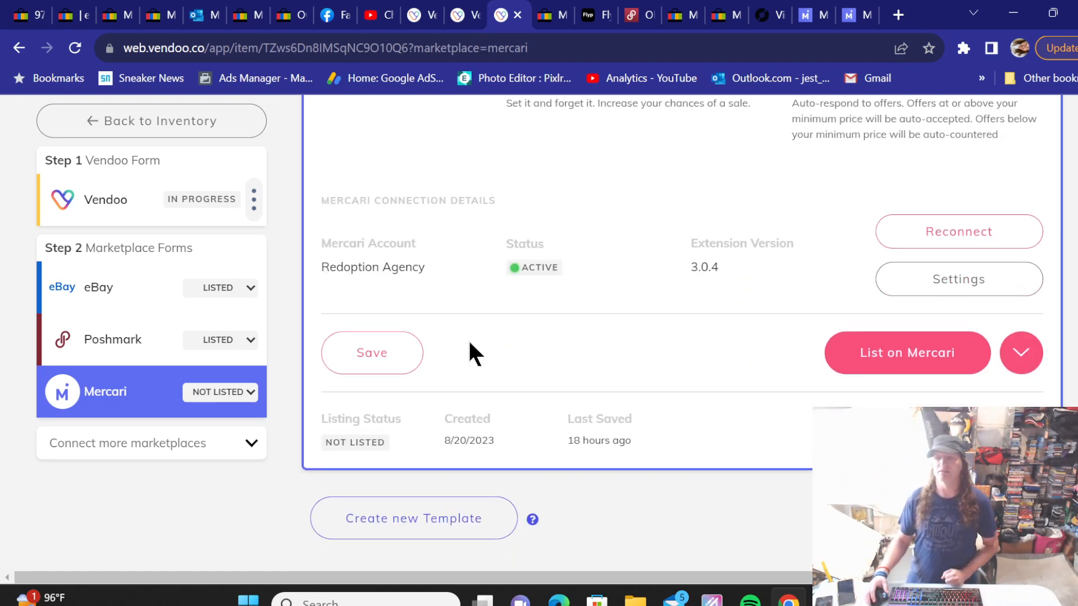
left_click(868, 356)
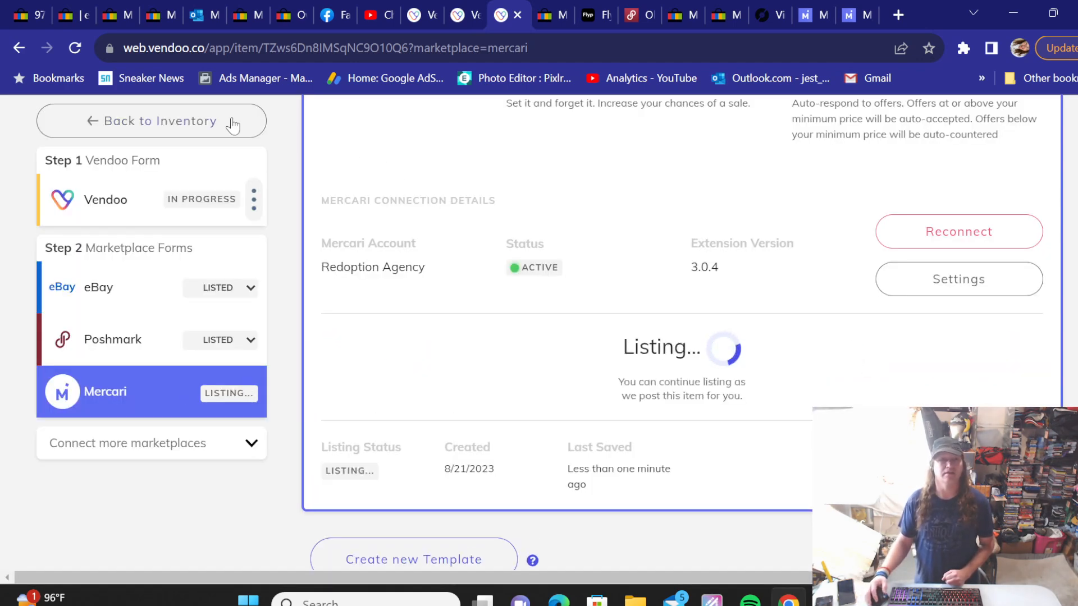
left_click(187, 123)
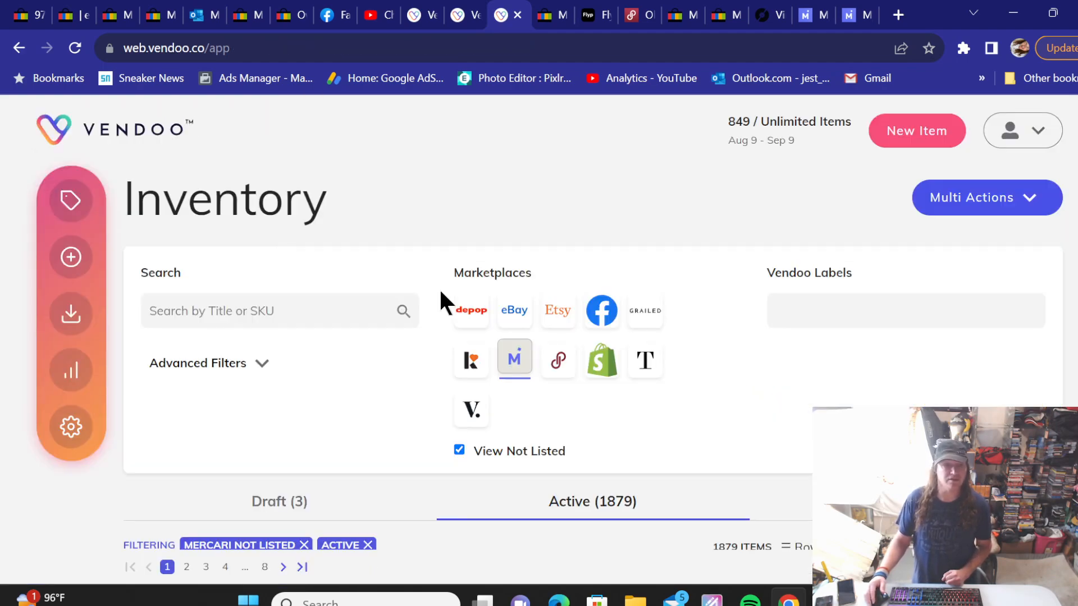
Step: Open the Minecraft Story Mode: The Complete Adventure Nintendo Wii U item from the active inventory not listed on Mercari
scroll(440, 292, "down", 8)
scroll(441, 292, "down", 10)
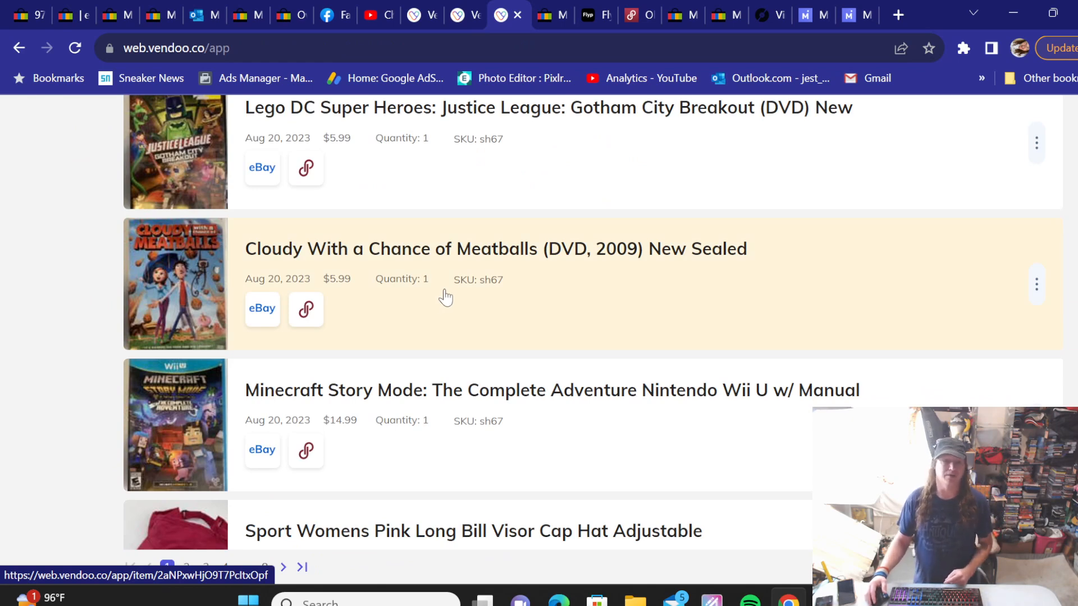
scroll(446, 298, "down", 2)
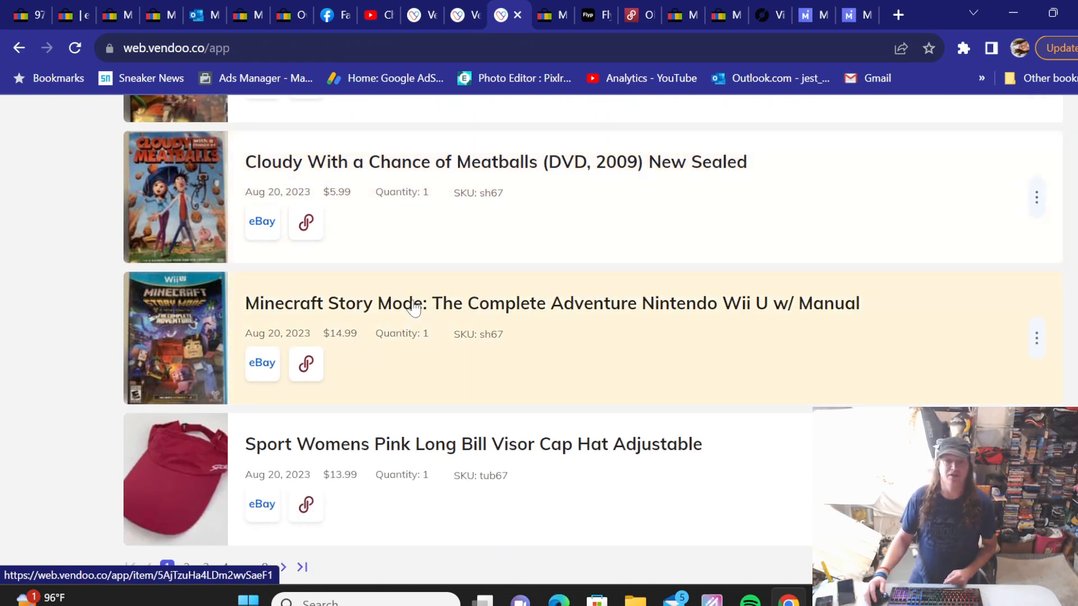
left_click(414, 305)
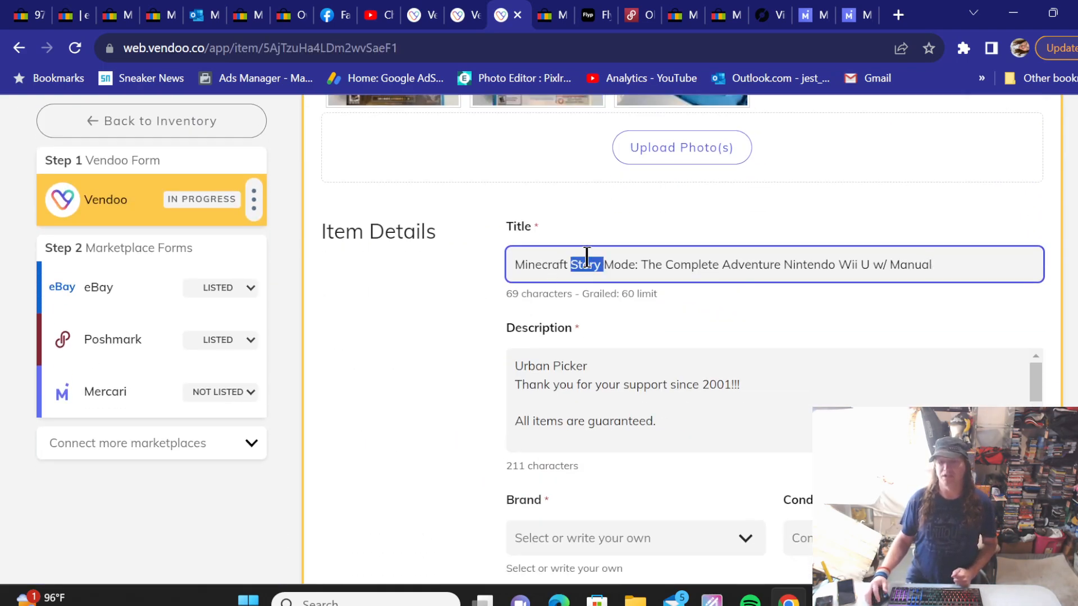
Step: Copy the Minecraft Story Mode title, switch to eBay and search the active listings for that title
triple_click(589, 265)
right_click(587, 260)
left_click(631, 323)
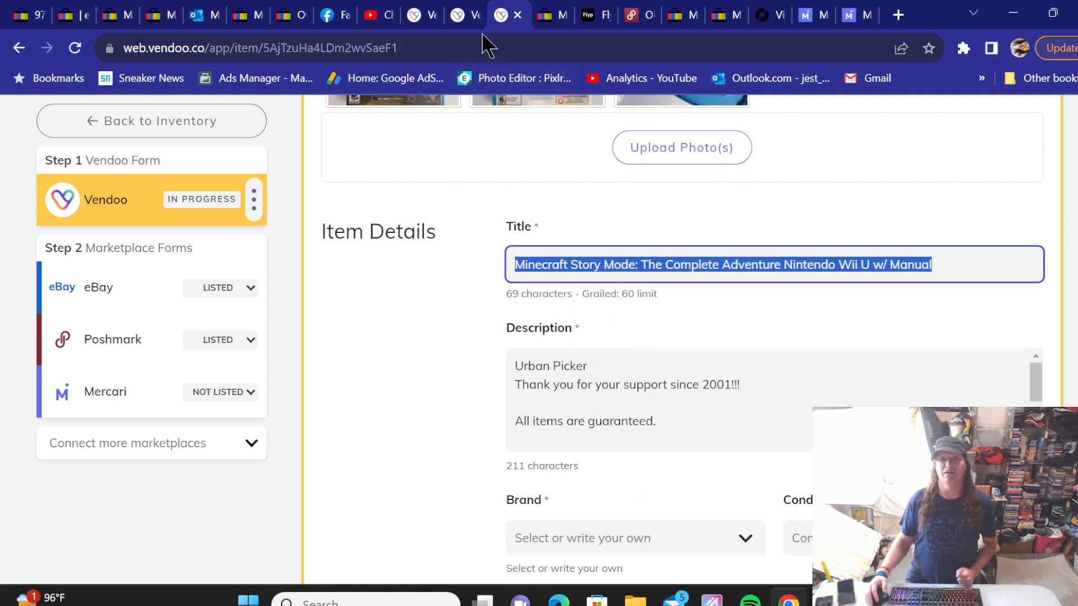
left_click(549, 15)
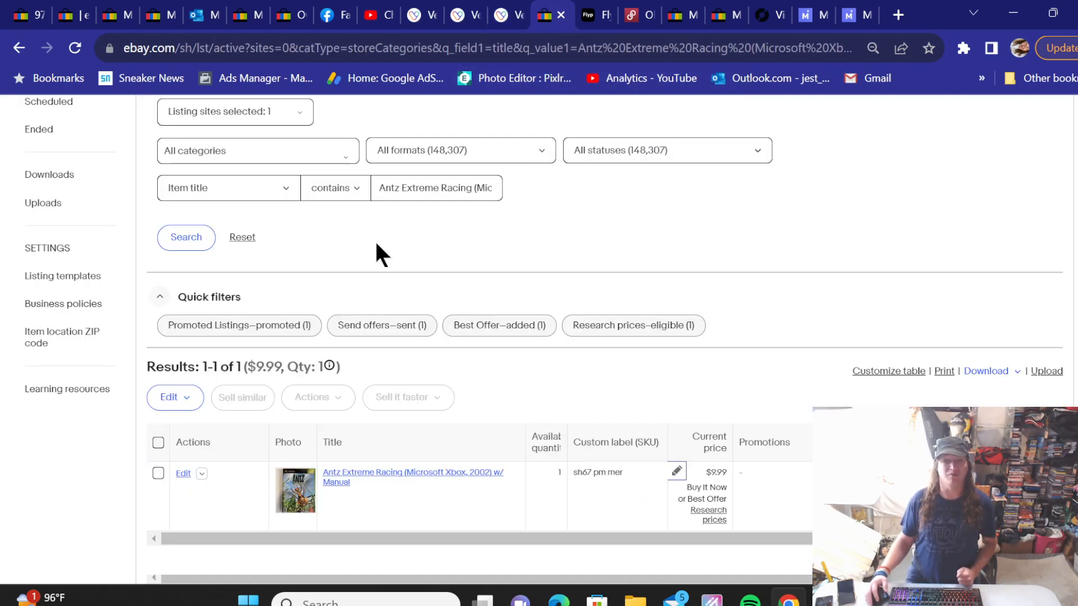
triple_click(418, 187)
right_click(422, 191)
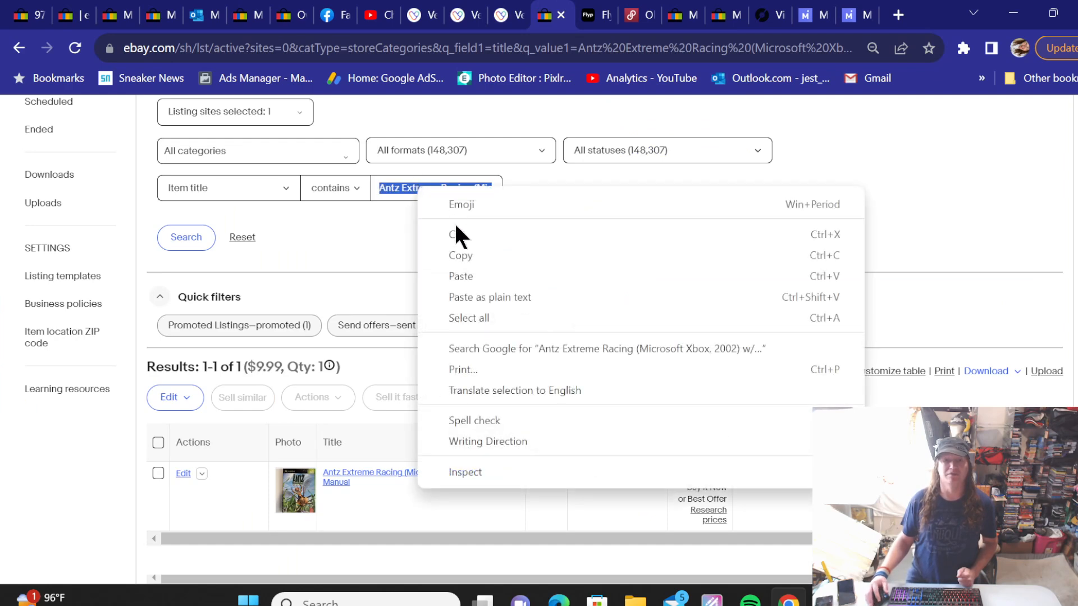
left_click(458, 271)
left_click(196, 233)
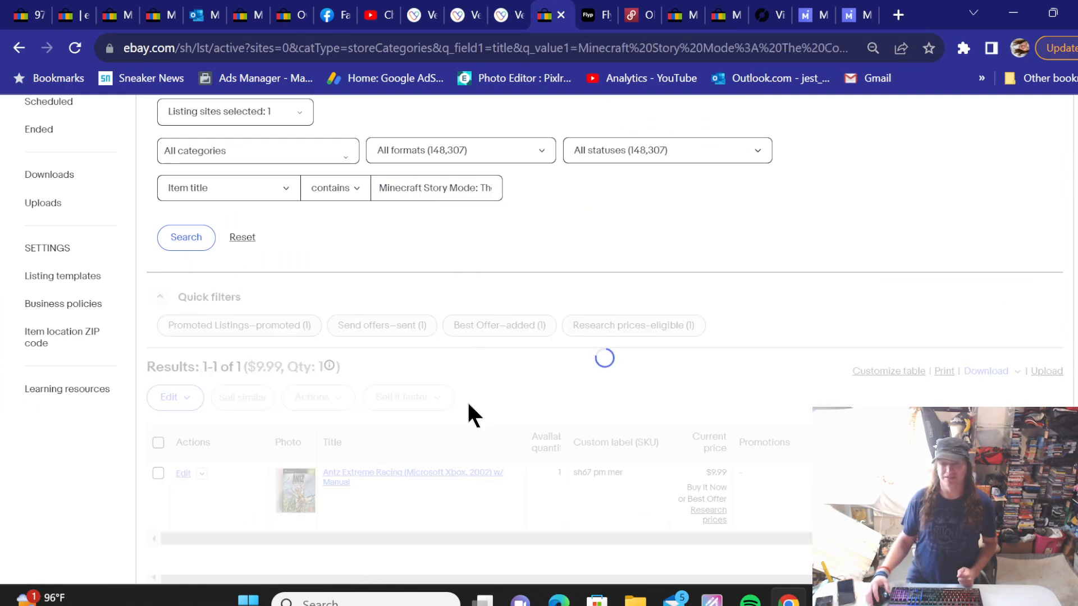
Step: Set the custom label of the Minecraft Story Mode listing on eBay to "sh67 pm mer"
left_click(677, 471)
left_click(679, 375)
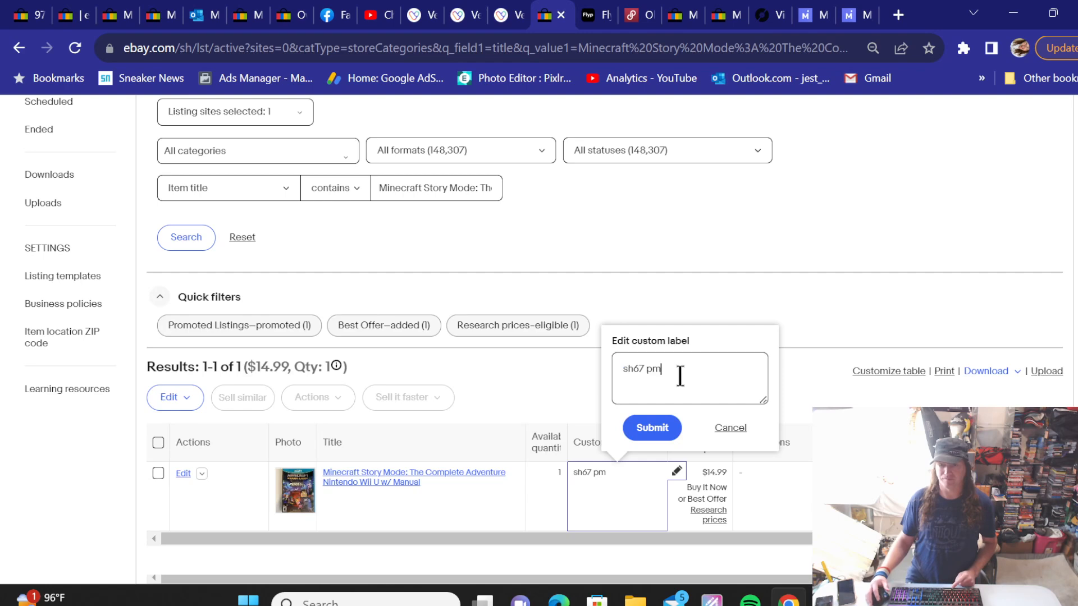
type("mer")
left_click(651, 428)
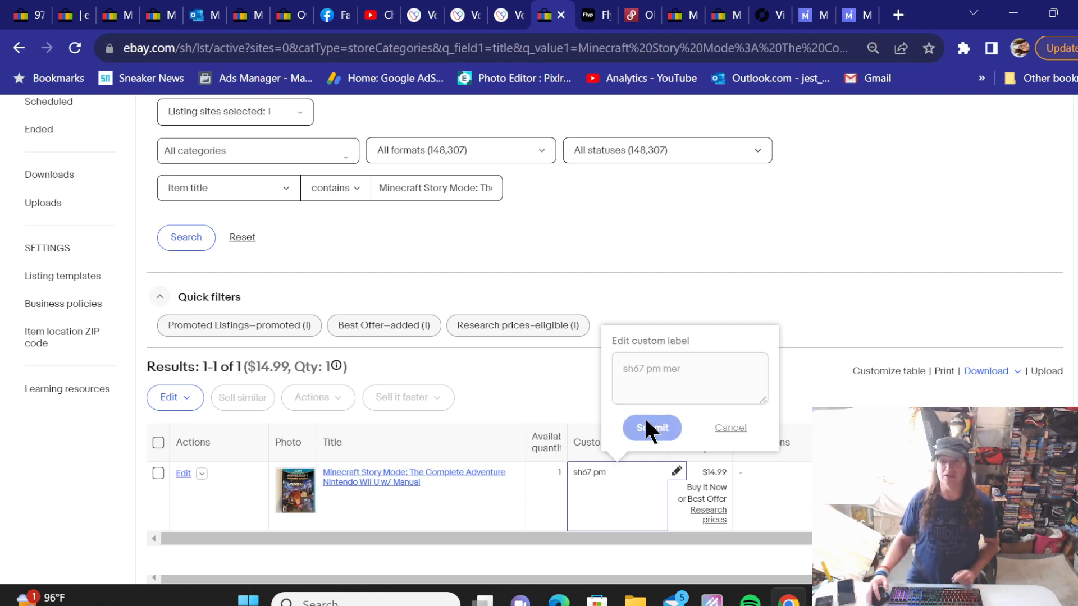
Step: Switch to Vendoo and, in Minecraft Story Mode's Mercari form, mark No Brand/Not Sure and set the condition to Good (Gently used)
left_click(501, 15)
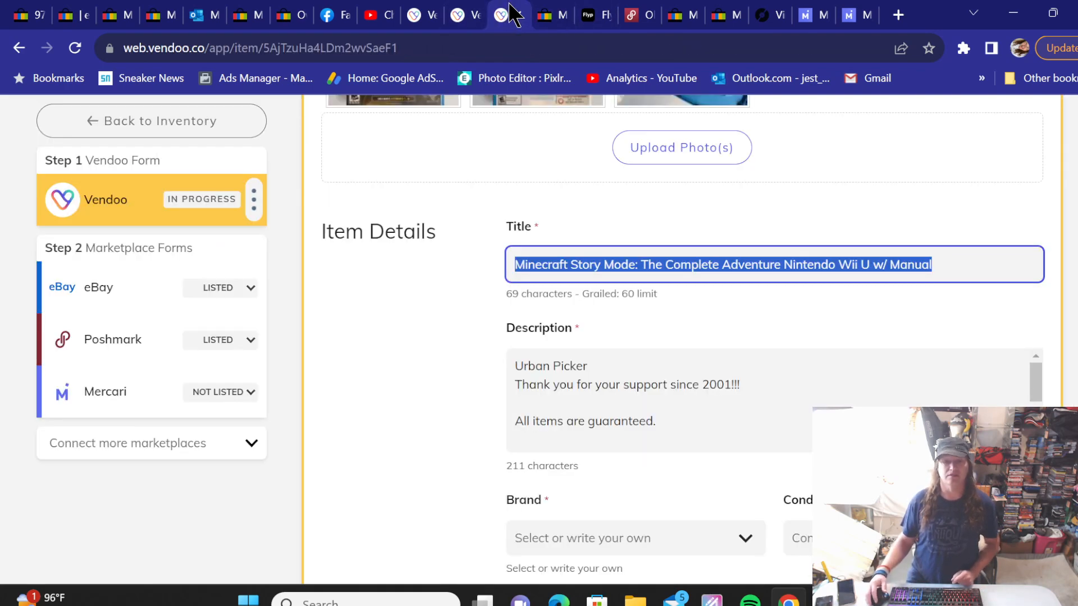
left_click(141, 394)
scroll(522, 308, "down", 8)
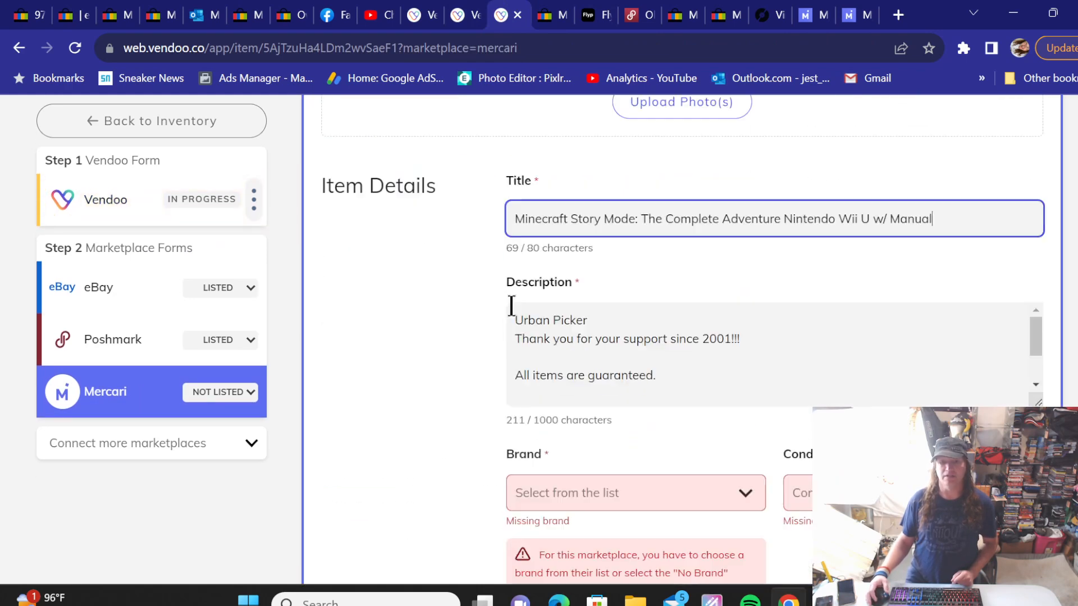
scroll(435, 286, "down", 2)
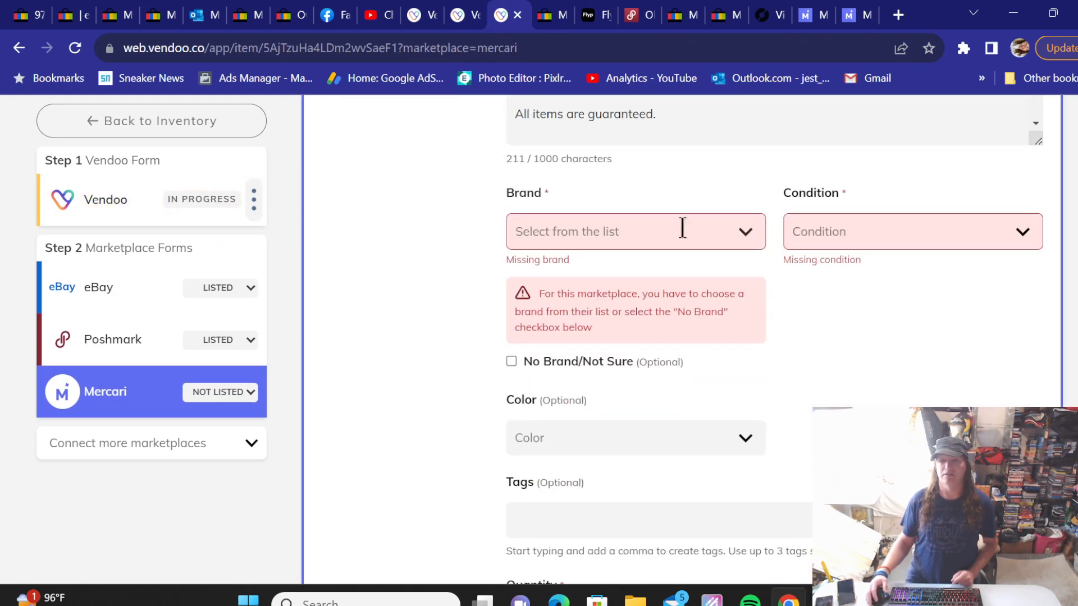
left_click(511, 361)
left_click(842, 226)
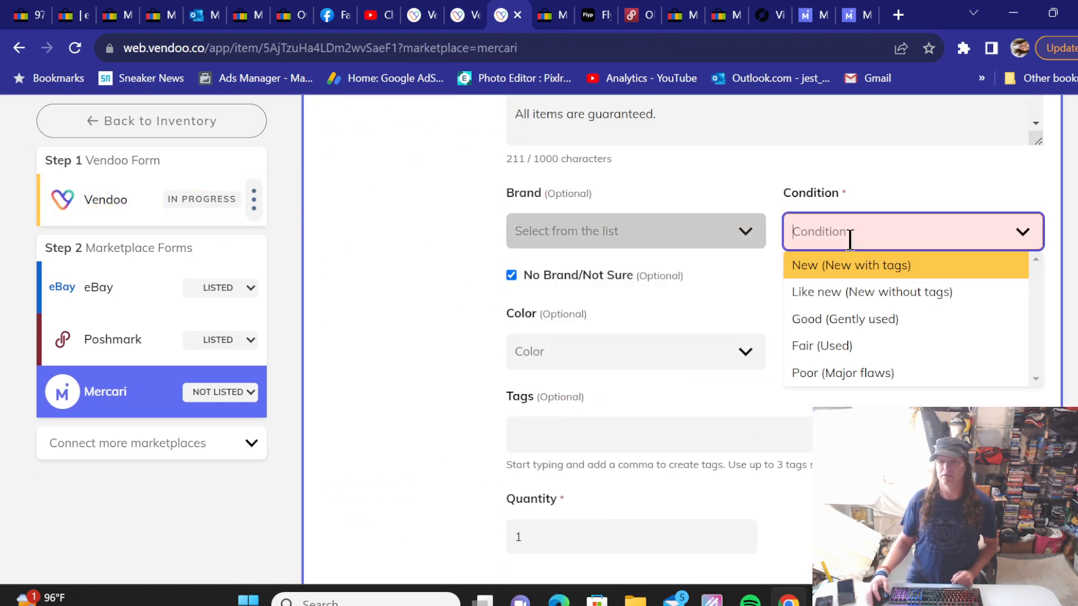
left_click(823, 318)
Step: Select Electronics > Video Games & Consoles > Games as the Mercari category for Minecraft Story Mode
scroll(486, 306, "down", 5)
scroll(484, 306, "down", 5)
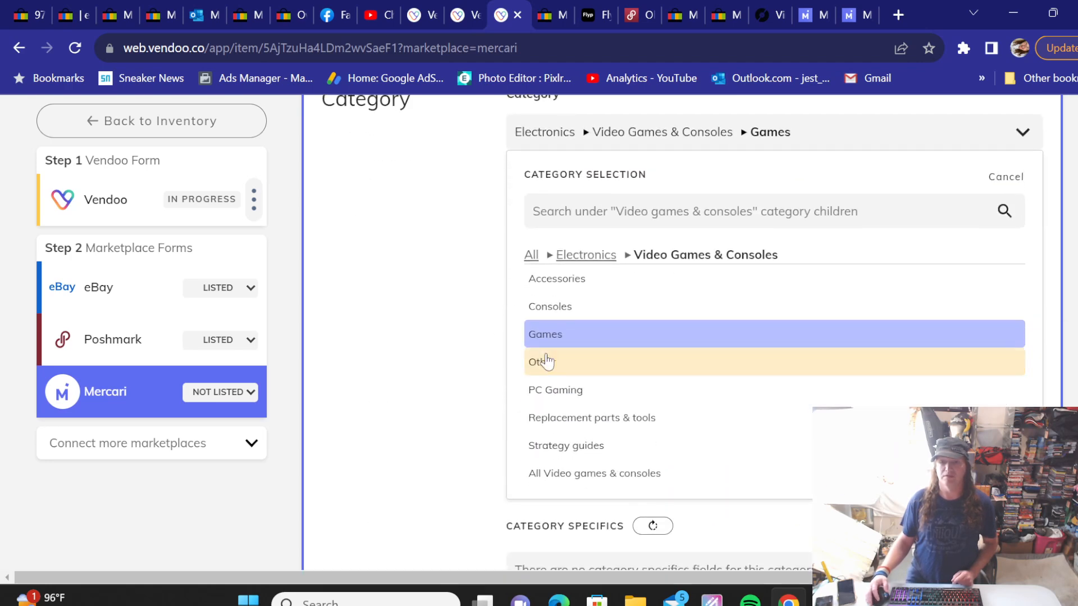
left_click(551, 337)
Step: Set Minecraft Story Mode's package weight to 6 oz and choose the first offered shipping label
scroll(478, 315, "down", 3)
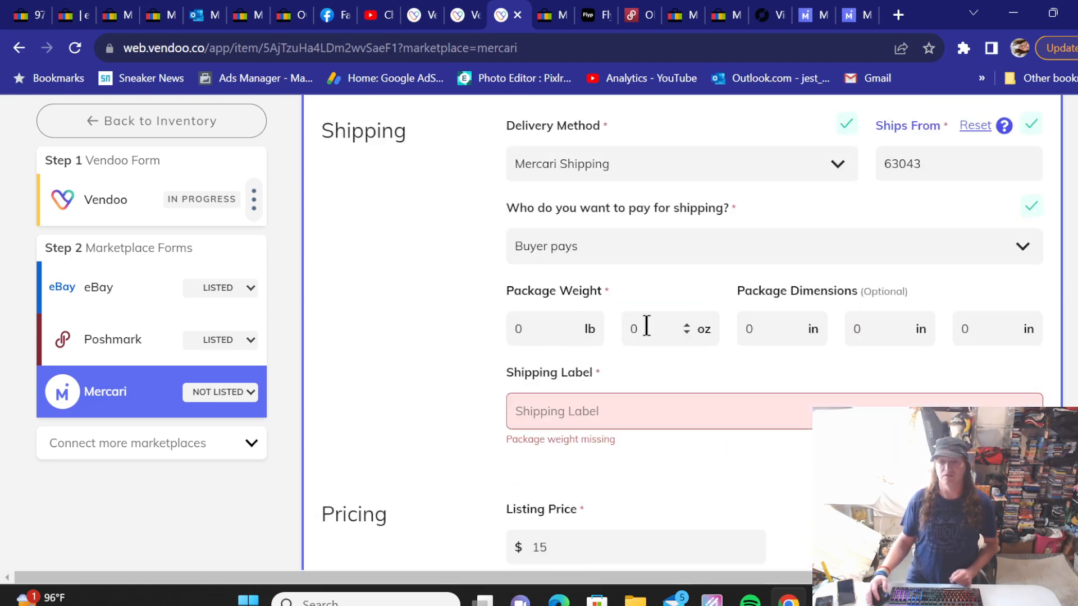
left_click(646, 327)
type("6")
left_click(540, 415)
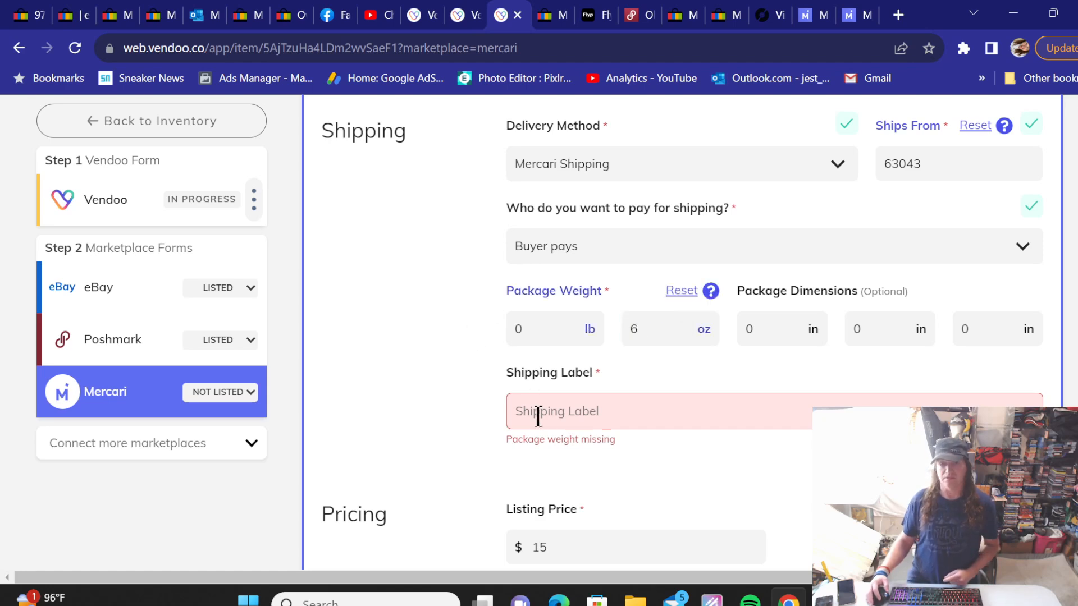
left_click(550, 446)
scroll(444, 347, "down", 10)
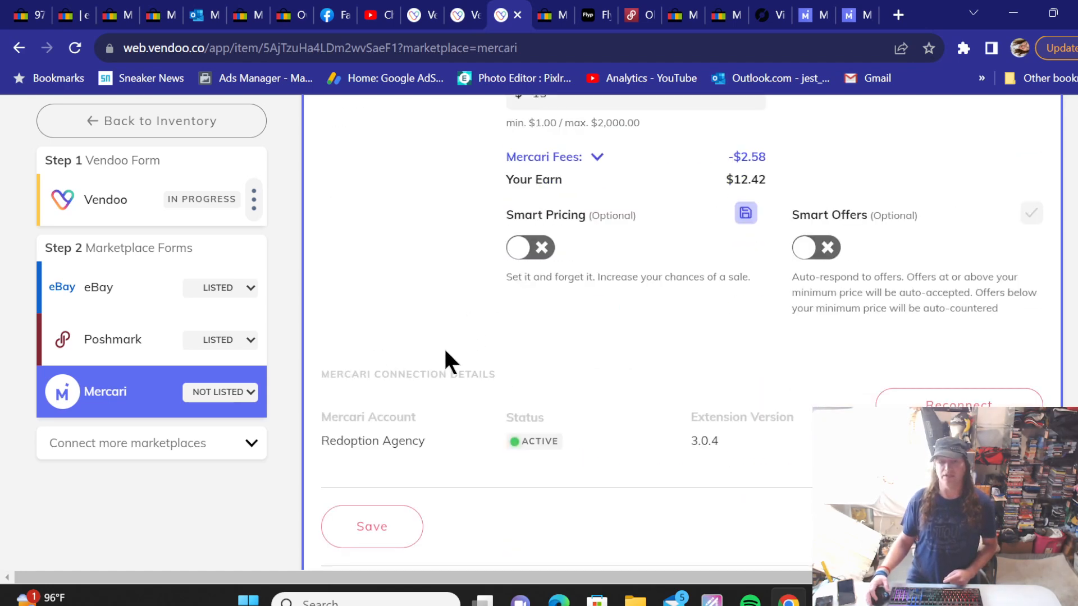
Step: List the currently open item on Mercari and return to the inventory
left_click(983, 440)
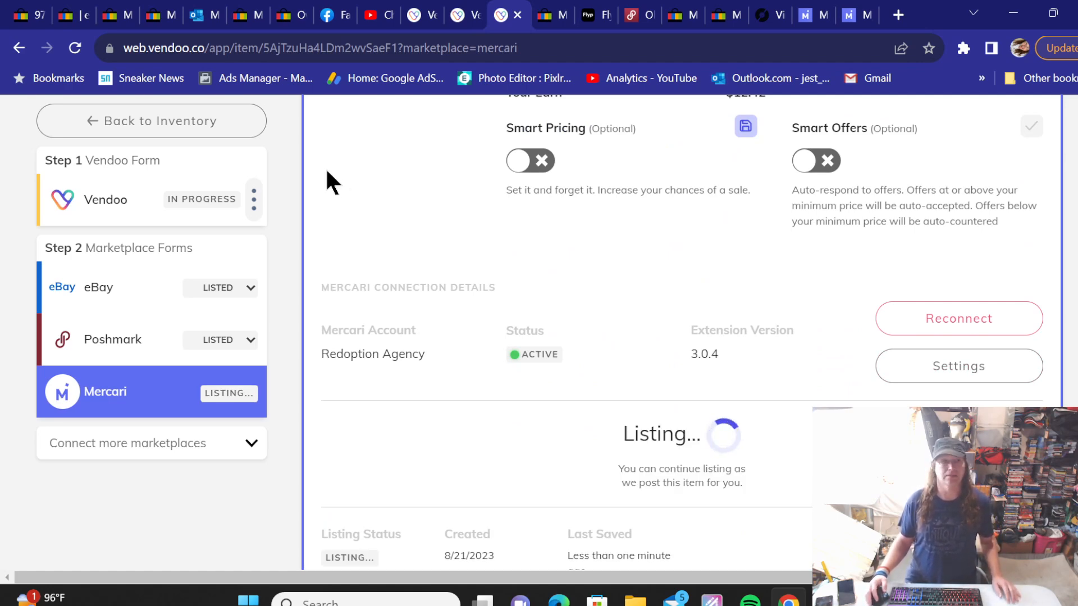
left_click(195, 120)
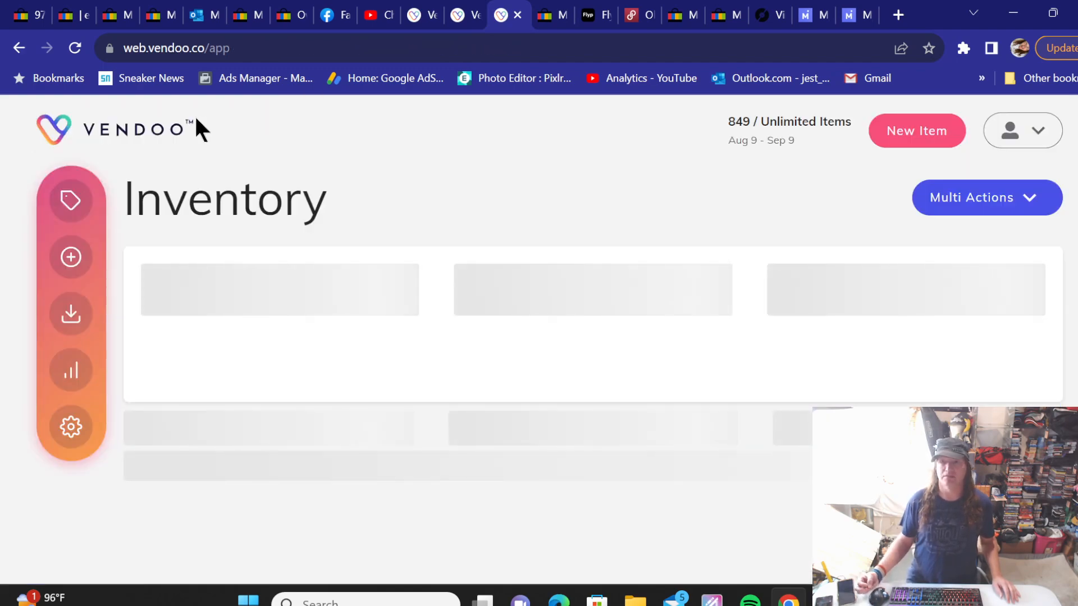
Step: Open the Budweiser Beer Blue Red Ball Cap Hat Snapback Baseball Made in USA item from the inventory
scroll(197, 120, "down", 15)
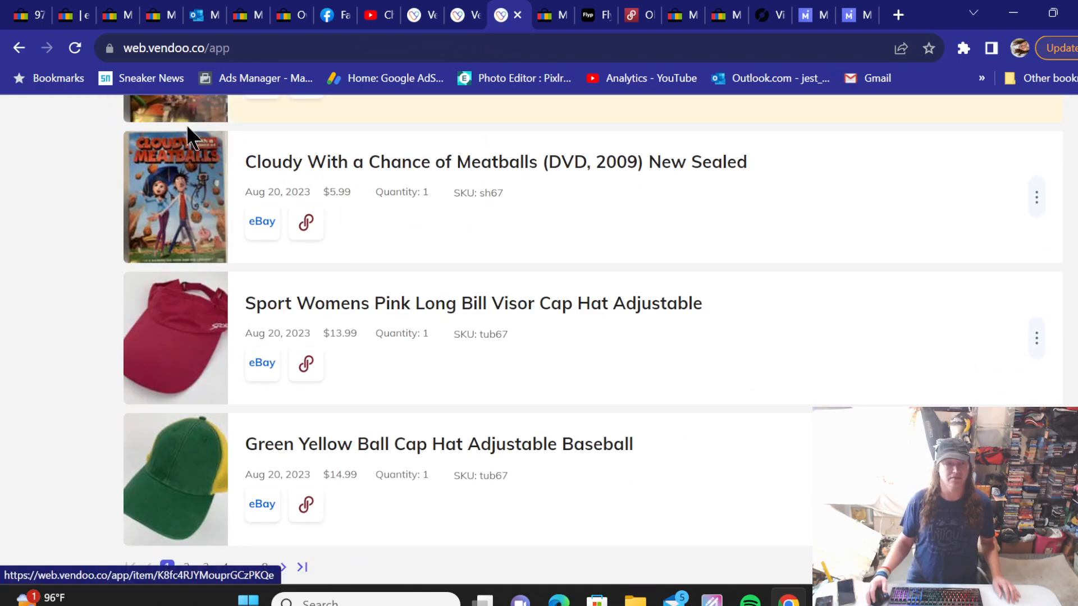
scroll(73, 224, "down", 8)
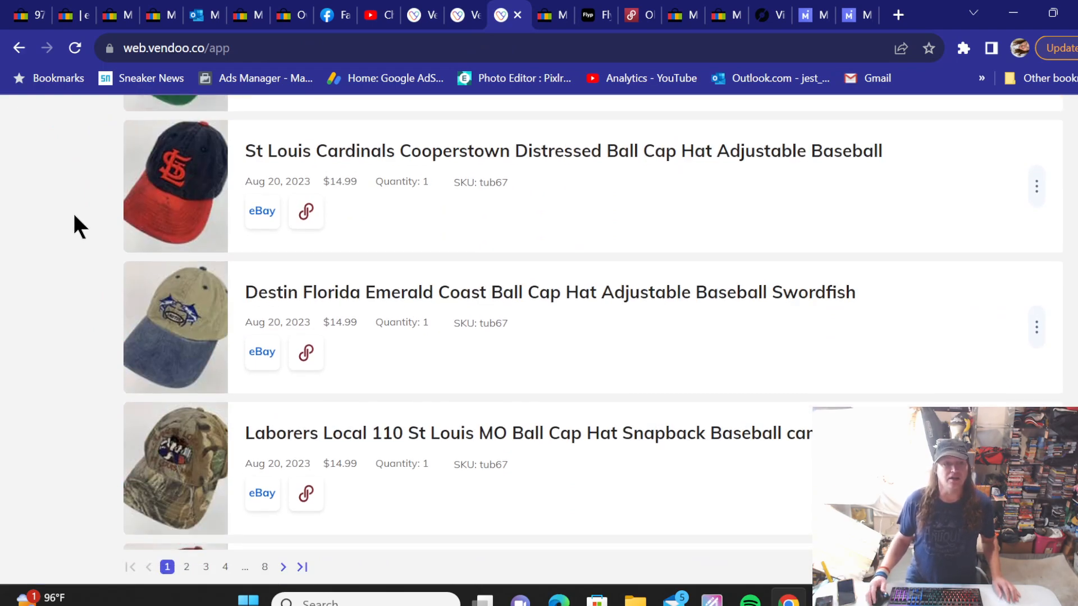
scroll(74, 217, "down", 10)
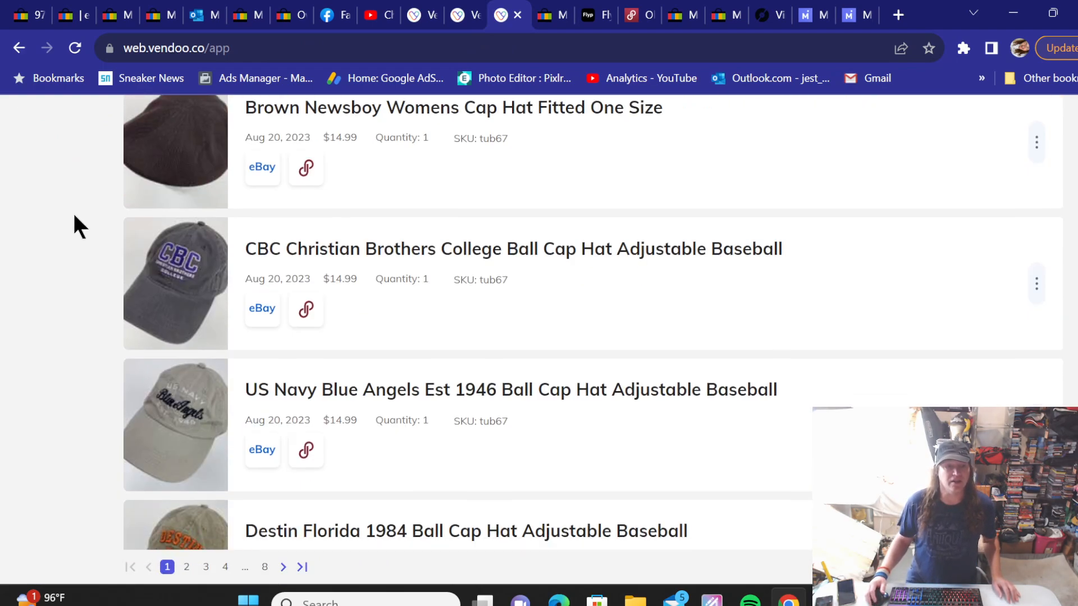
scroll(75, 224, "down", 5)
scroll(75, 223, "down", 2)
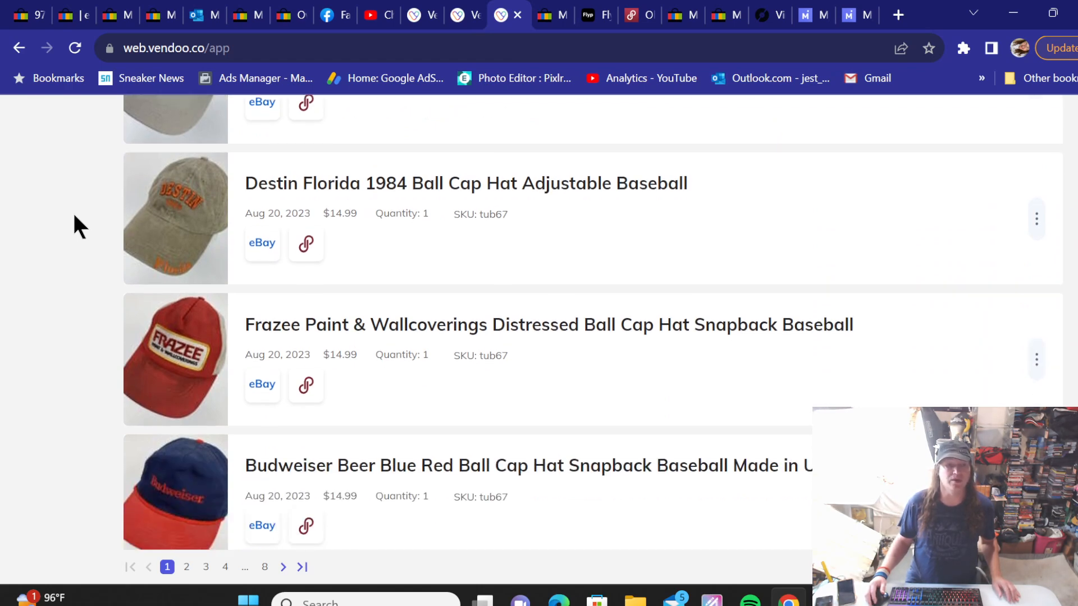
scroll(74, 224, "down", 3)
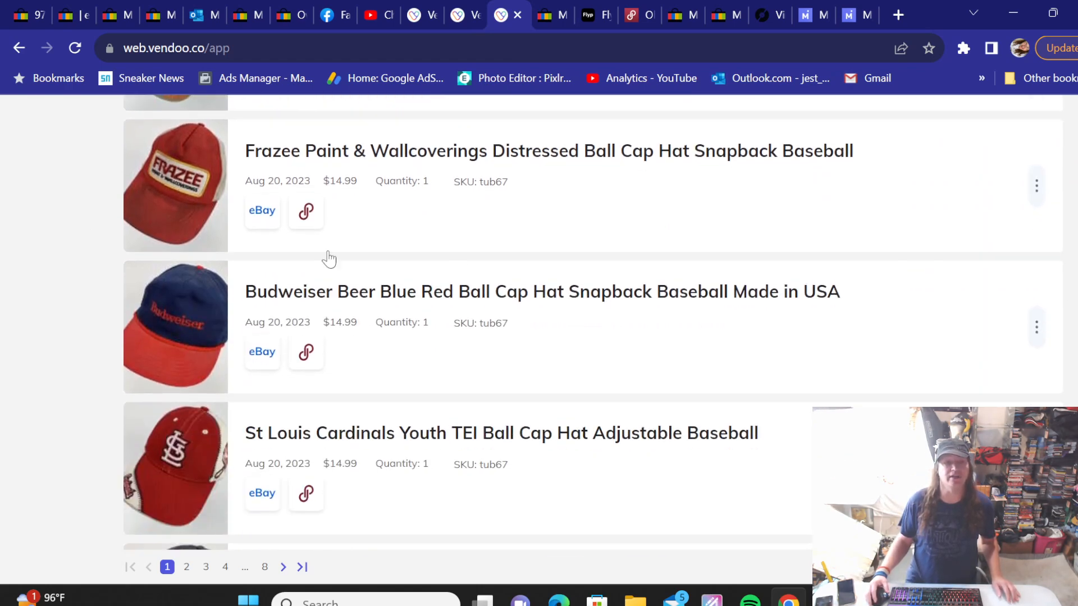
left_click(455, 293)
Step: Copy the Budweiser cap's full title from its item details
scroll(563, 315, "down", 2)
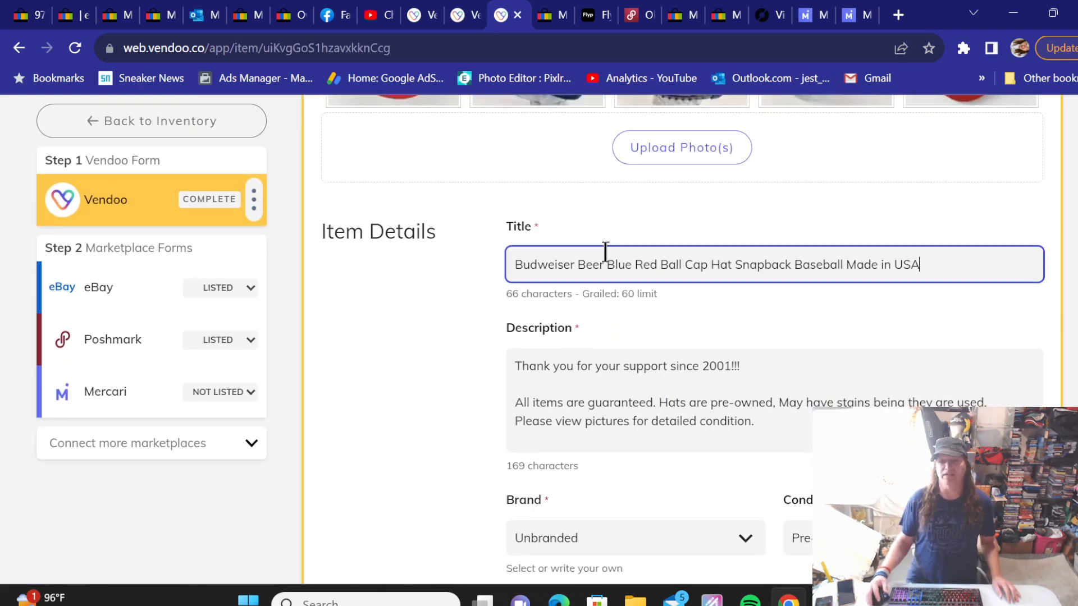
triple_click(604, 264)
right_click(604, 256)
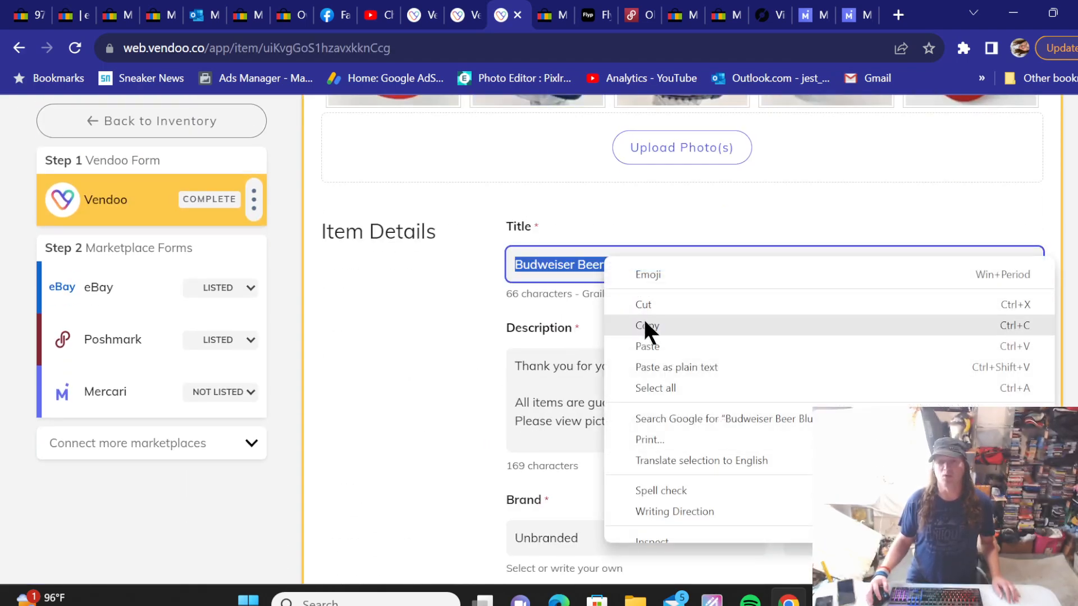
left_click(642, 318)
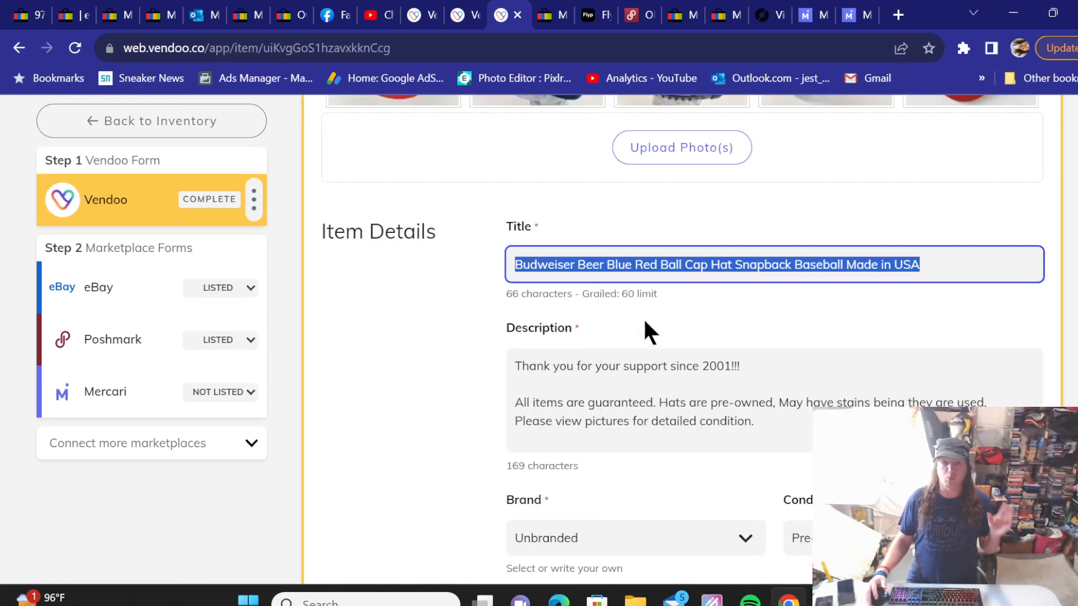
Step: Switch to eBay's active listings and search by item title for the copied Budweiser cap title
left_click(556, 14)
triple_click(422, 188)
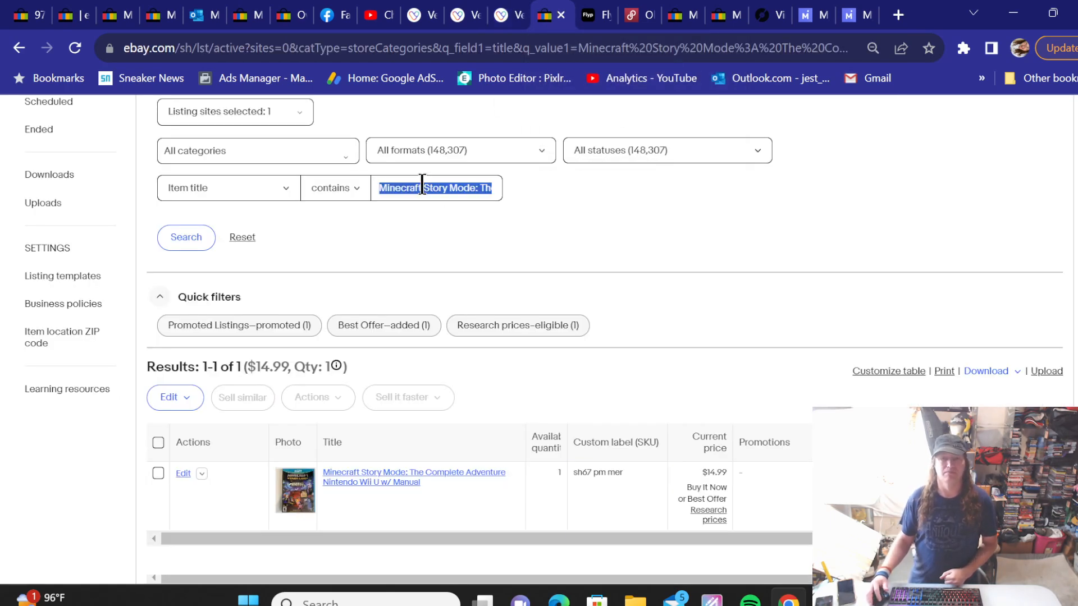
right_click(422, 188)
left_click(464, 275)
left_click(194, 229)
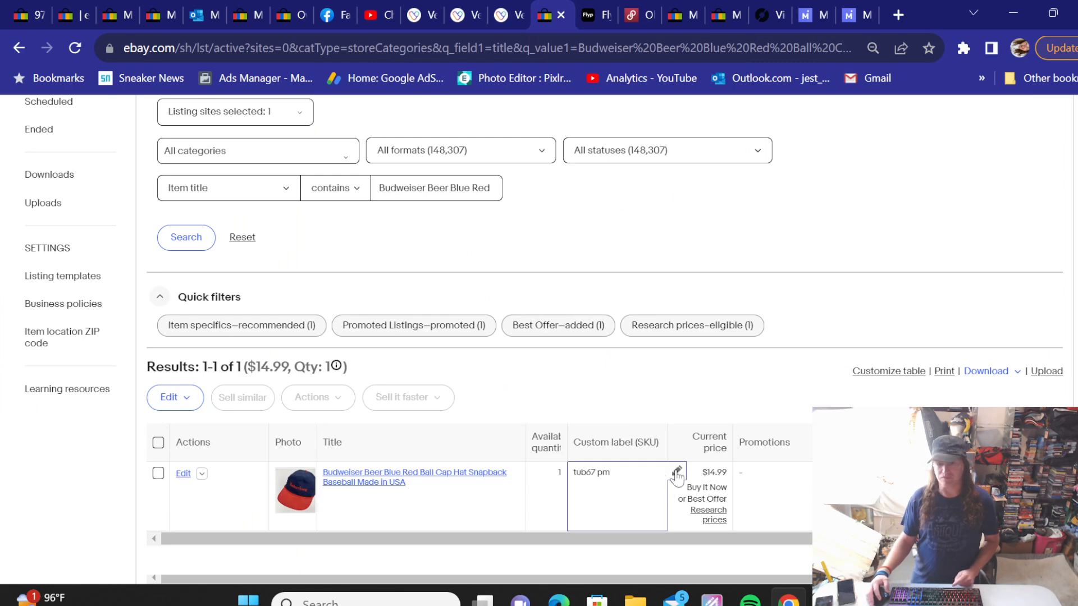
Step: Set the custom label (SKU) of the Budweiser cap's eBay listing to "tub67 pm mer" and submit it
left_click(677, 471)
left_click(700, 364)
type("mer")
left_click(664, 425)
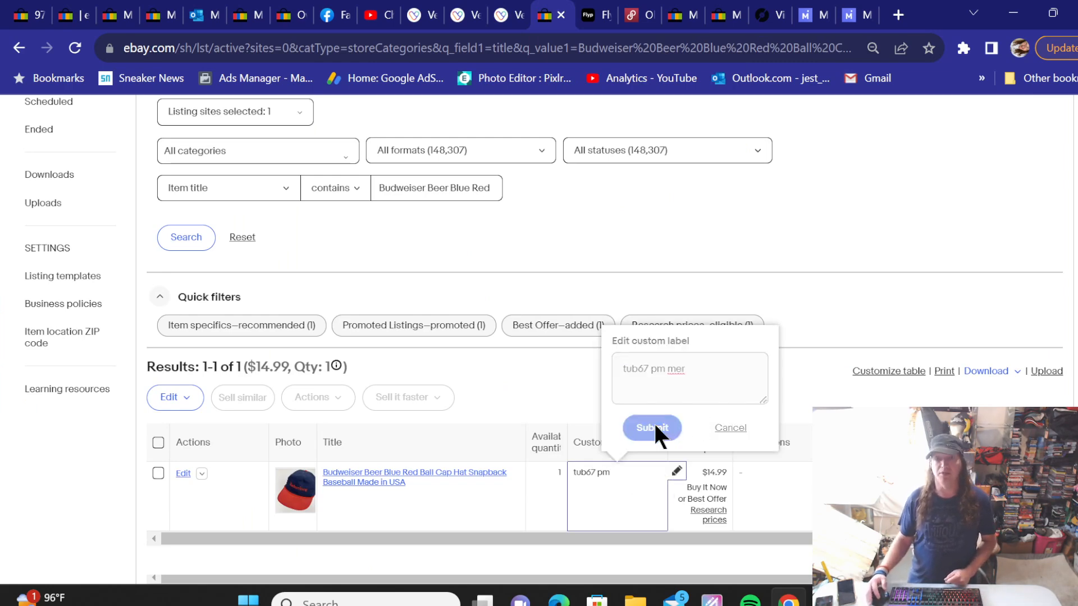
Step: Switch back to Vendoo and mark the Budweiser cap as No Brand/Not Sure in its Mercari form
left_click(505, 11)
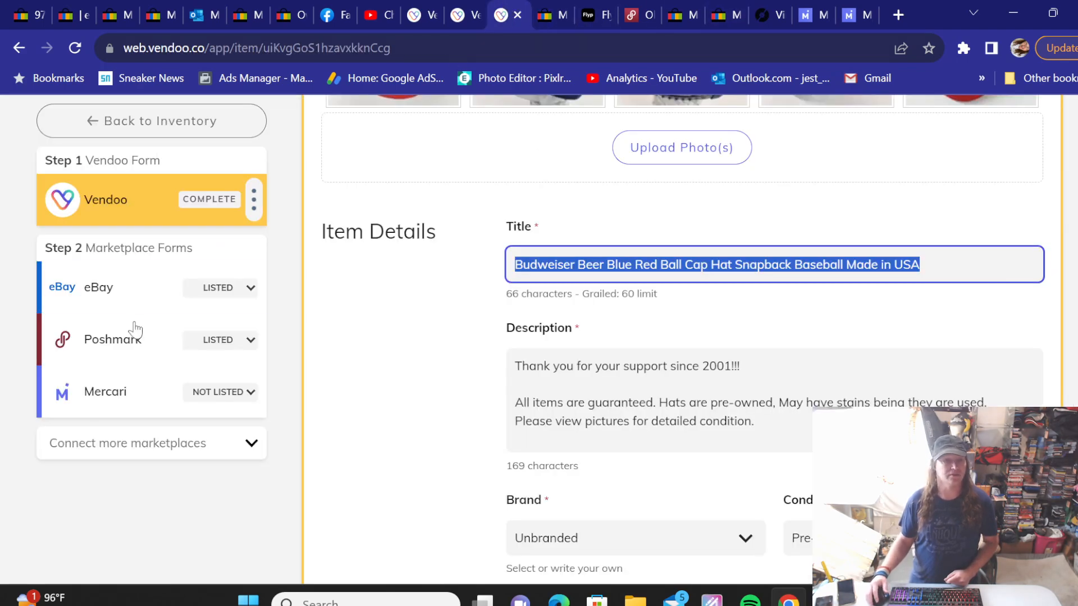
left_click(113, 402)
scroll(472, 312, "down", 10)
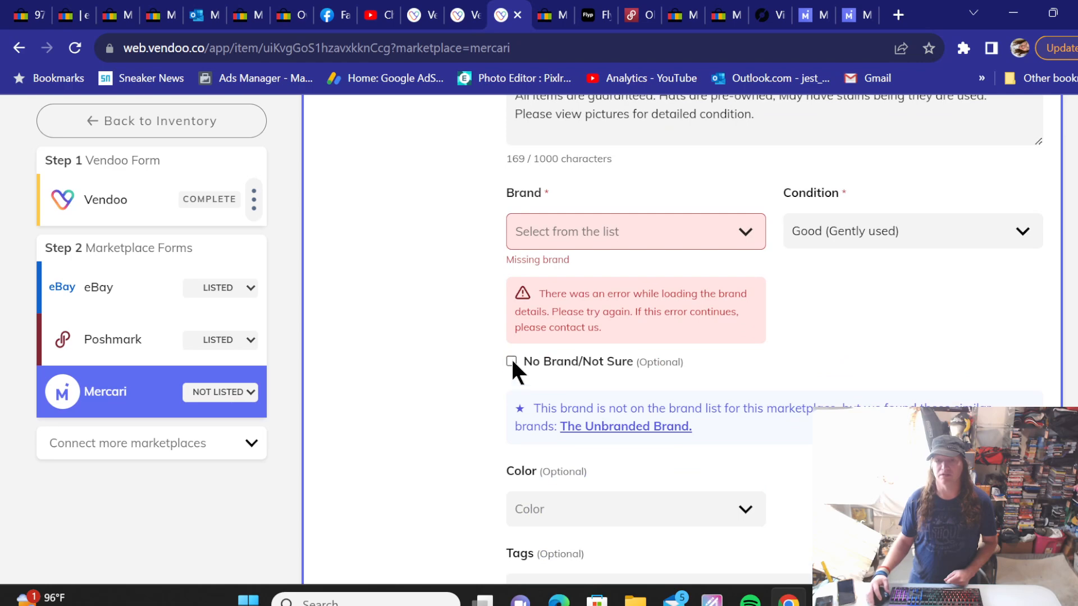
left_click(511, 362)
Step: Confirm the Mercari category as Men > Men's Accessories > Hats and choose a shipping label for the package
scroll(448, 243, "down", 10)
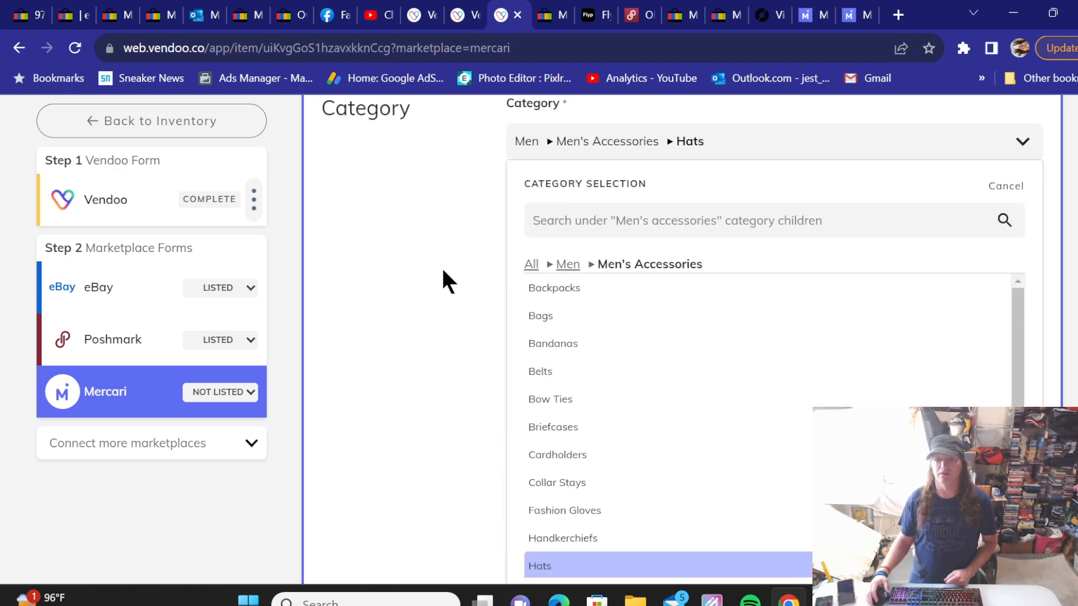
scroll(472, 308, "down", 3)
left_click(538, 435)
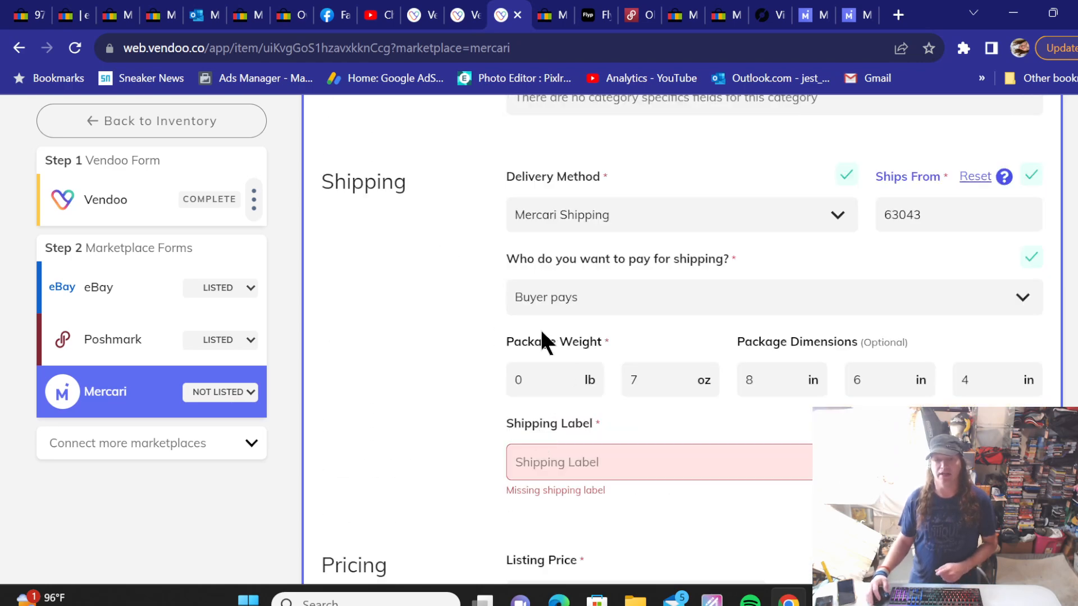
scroll(591, 469, "down", 1)
left_click(586, 375)
left_click(578, 409)
Step: List the Budweiser cap on Mercari and go back to the inventory list
scroll(426, 337, "down", 10)
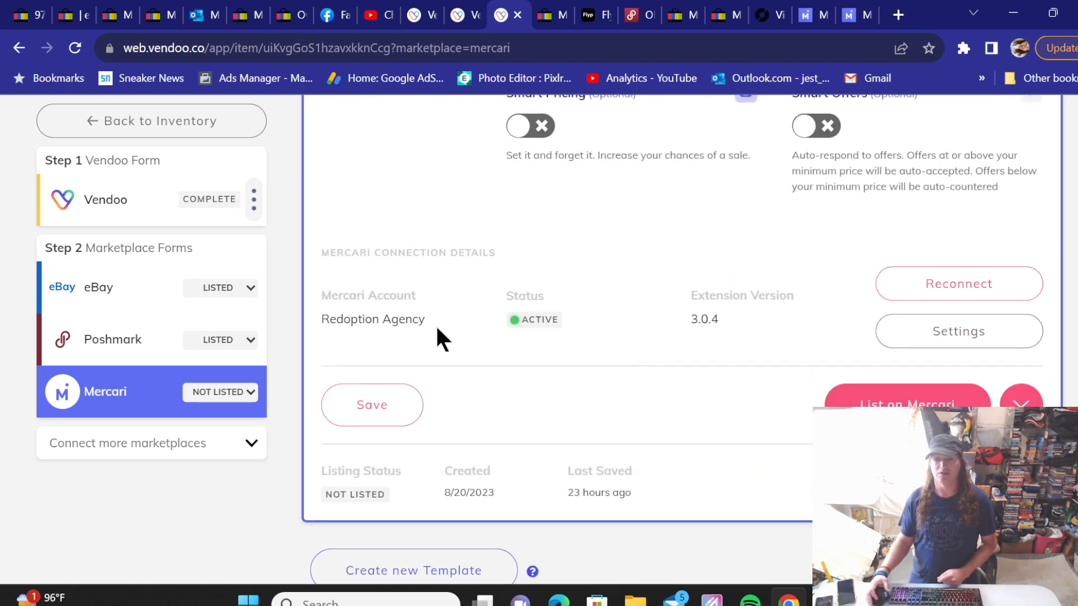
left_click(910, 399)
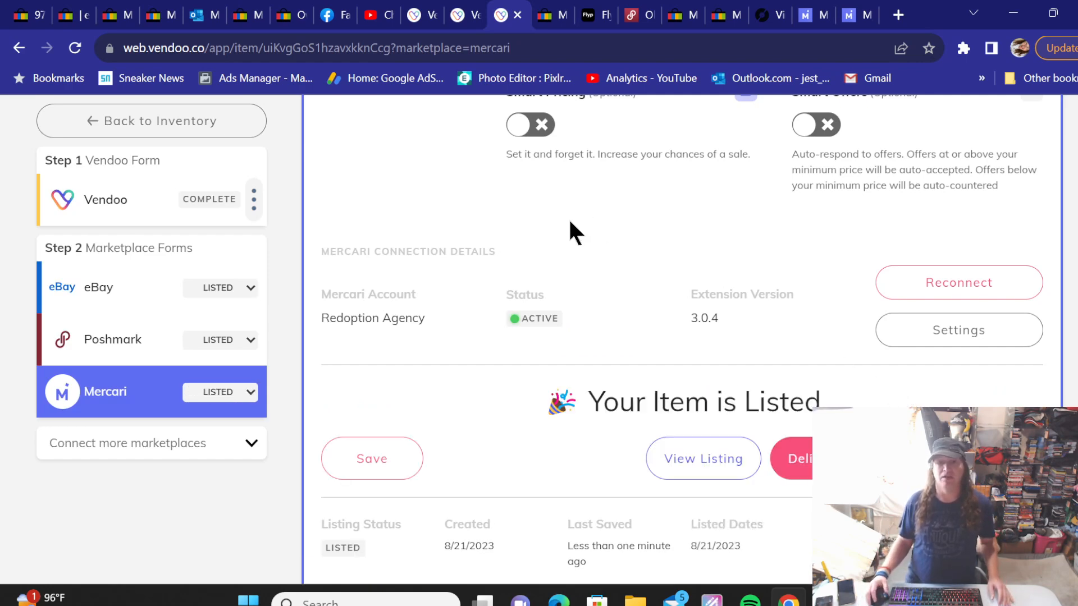
left_click(131, 128)
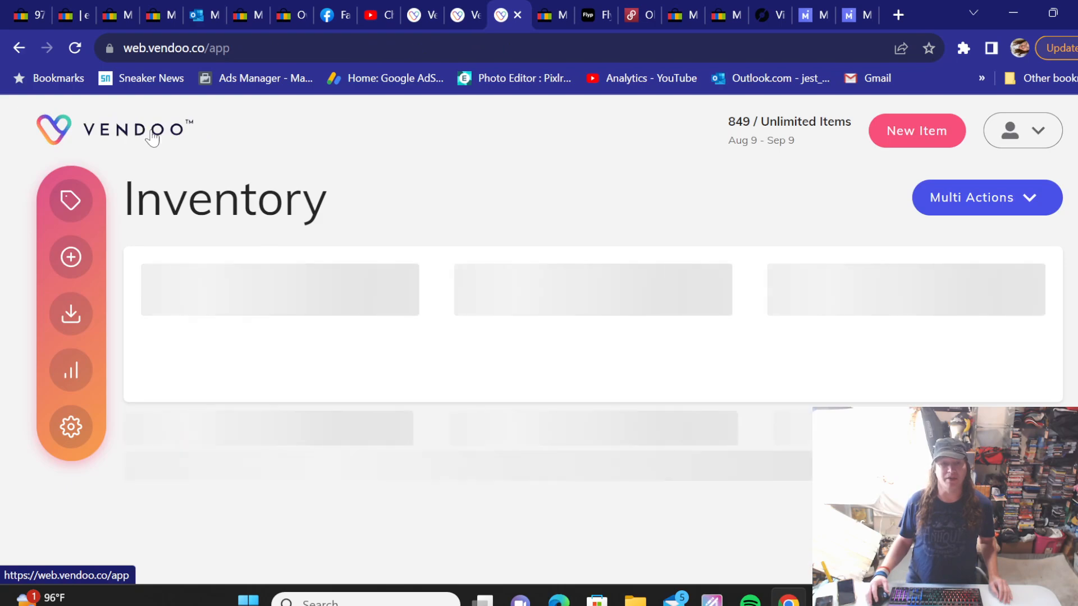
scroll(397, 159, "down", 15)
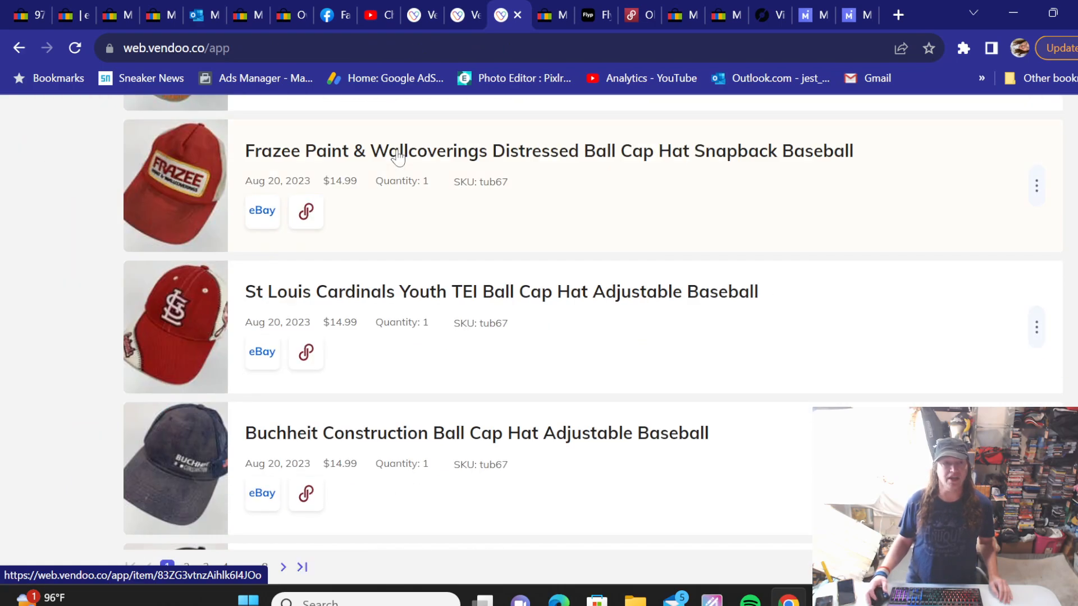
Step: Switch to the Vendoo search for the Old School Hot Rod T-shirt and check the options of its Aug 21, 2023 item
left_click(462, 15)
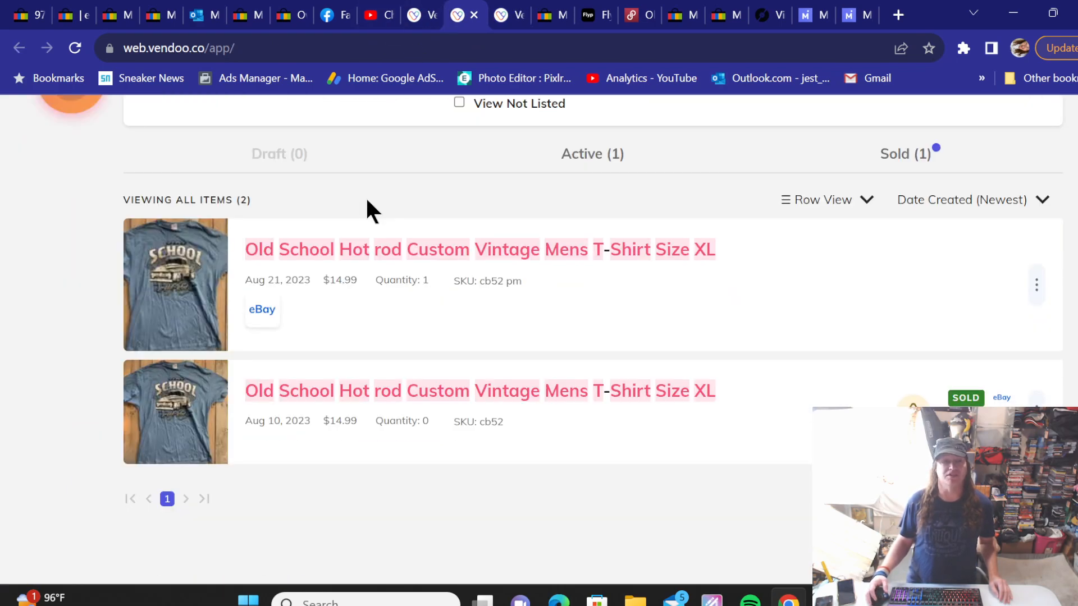
scroll(344, 255, "down", 1)
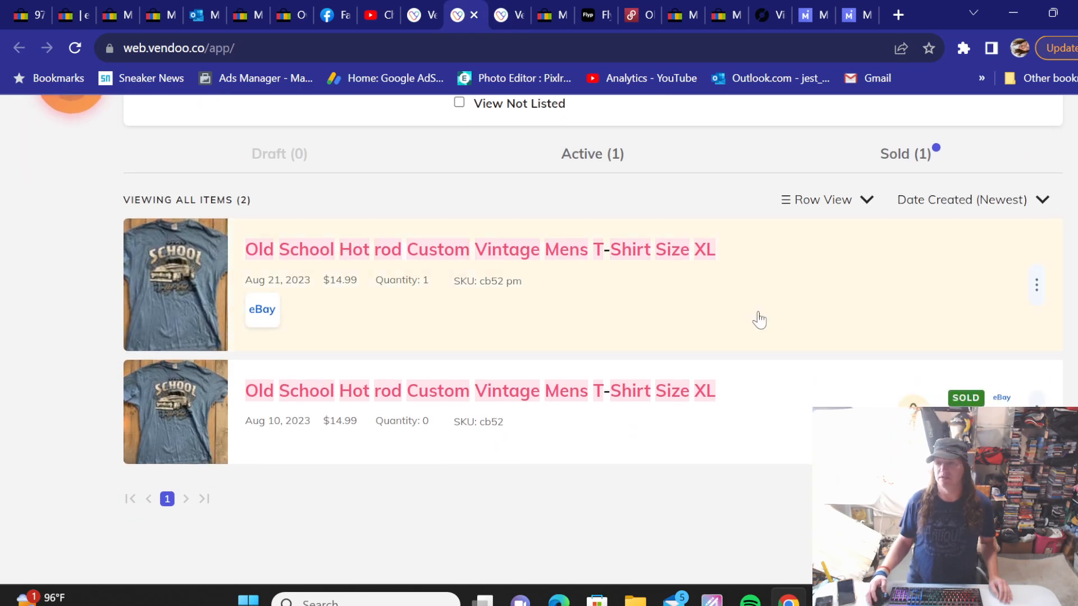
left_click(1037, 286)
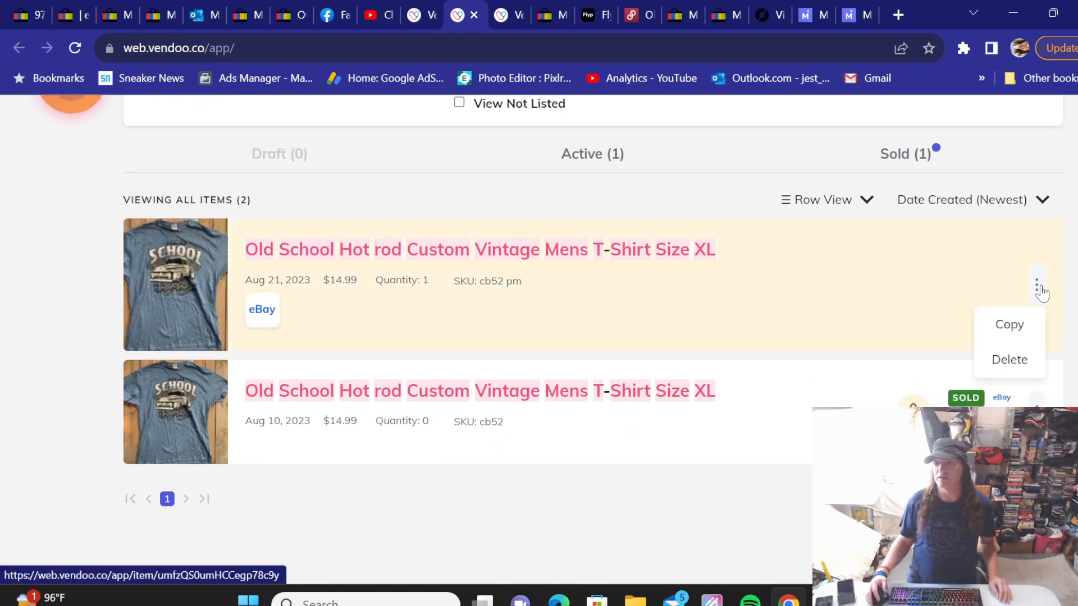
scroll(507, 276, "up", 3)
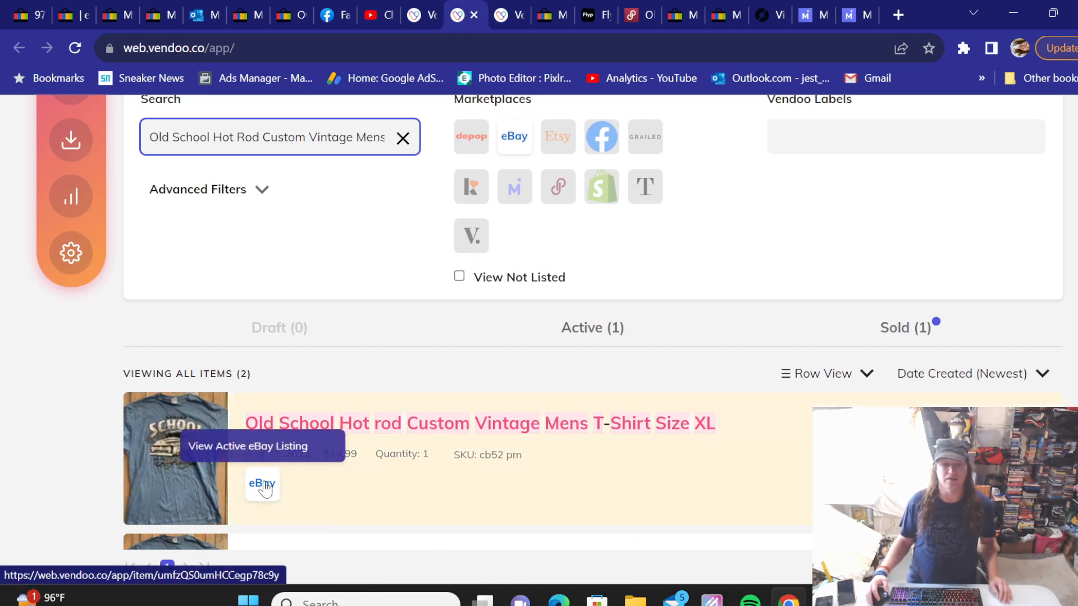
scroll(469, 344, "up", 3)
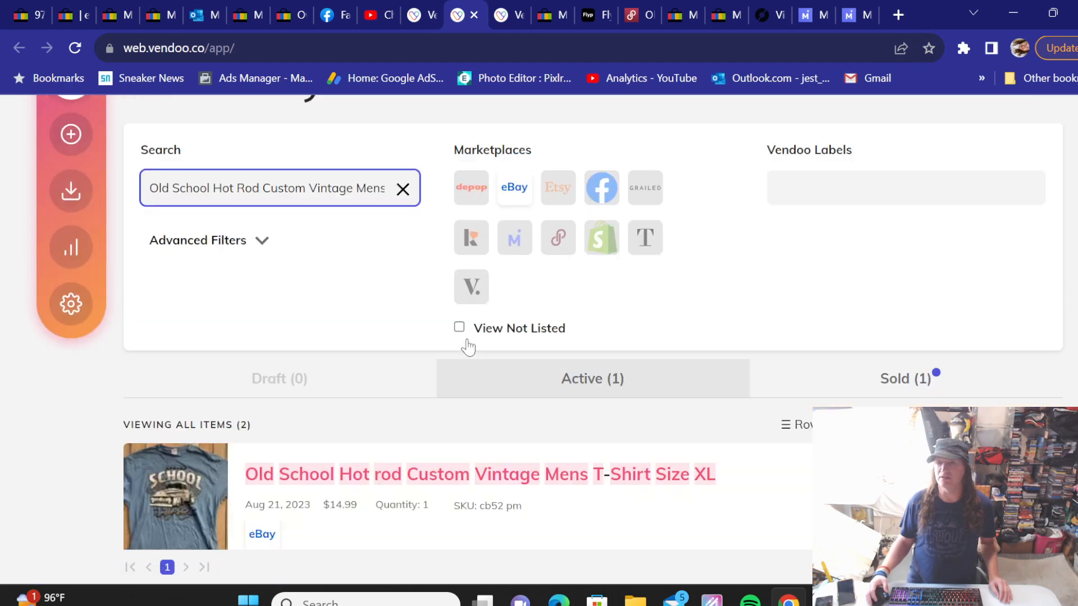
Step: Start a Multi Delist and select the active Old School Hot Rod T-shirt for delisting
left_click(1022, 201)
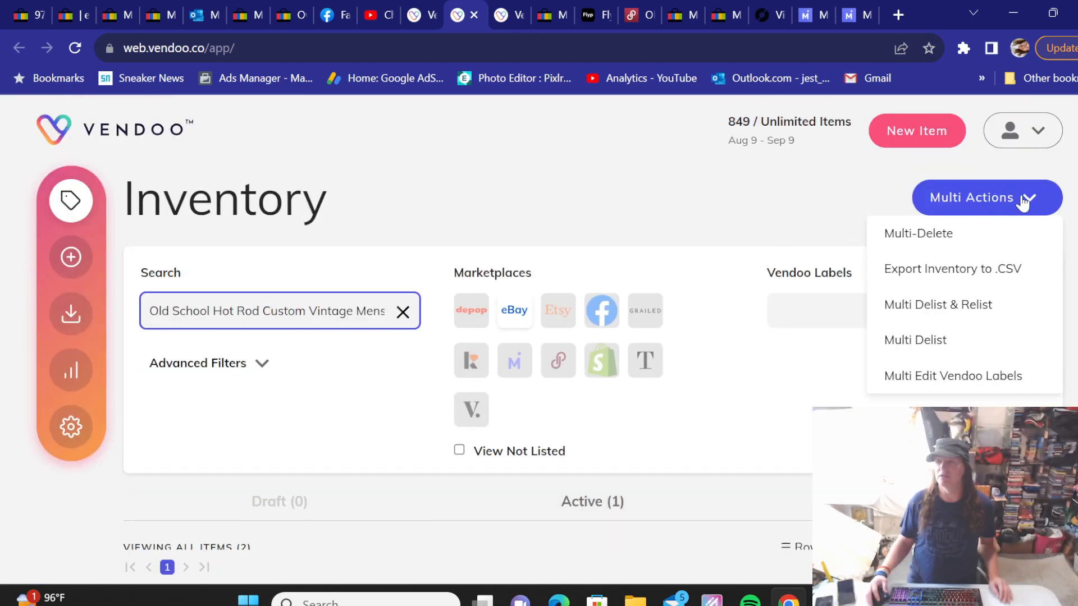
left_click(918, 341)
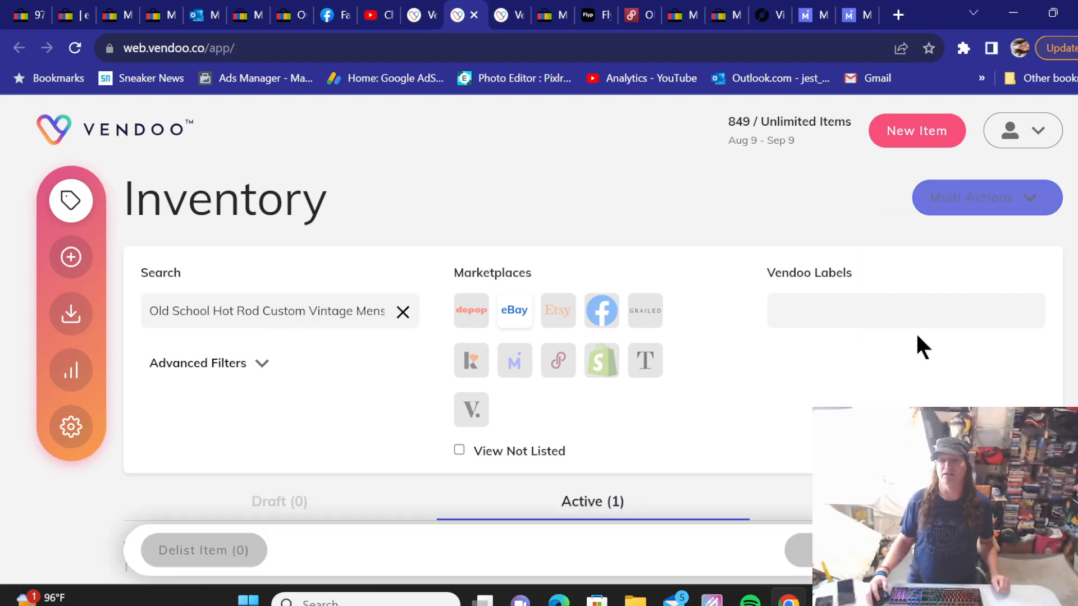
scroll(377, 278, "down", 5)
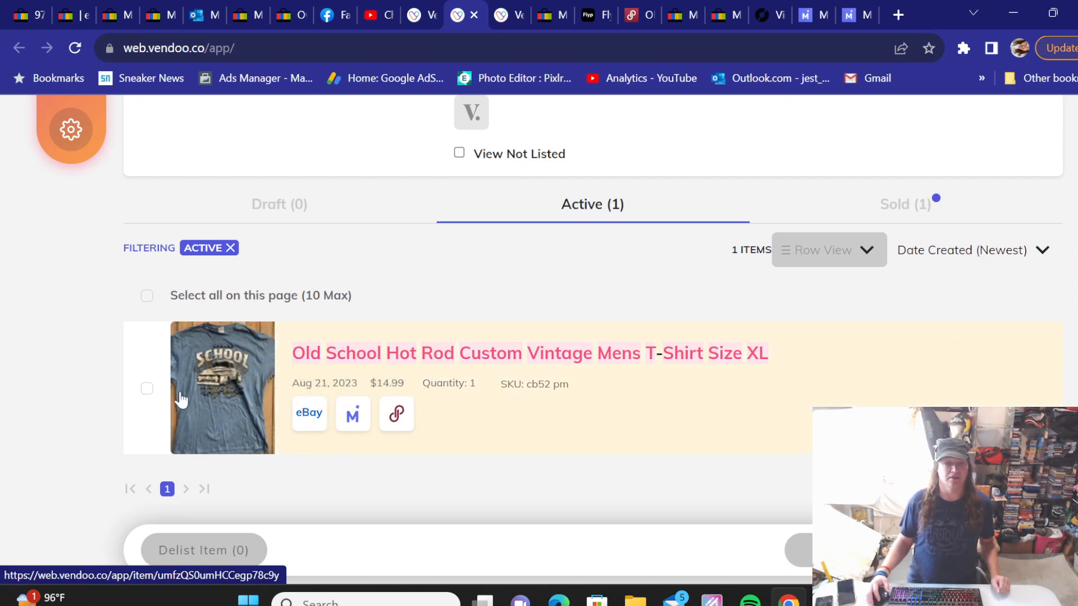
left_click(147, 388)
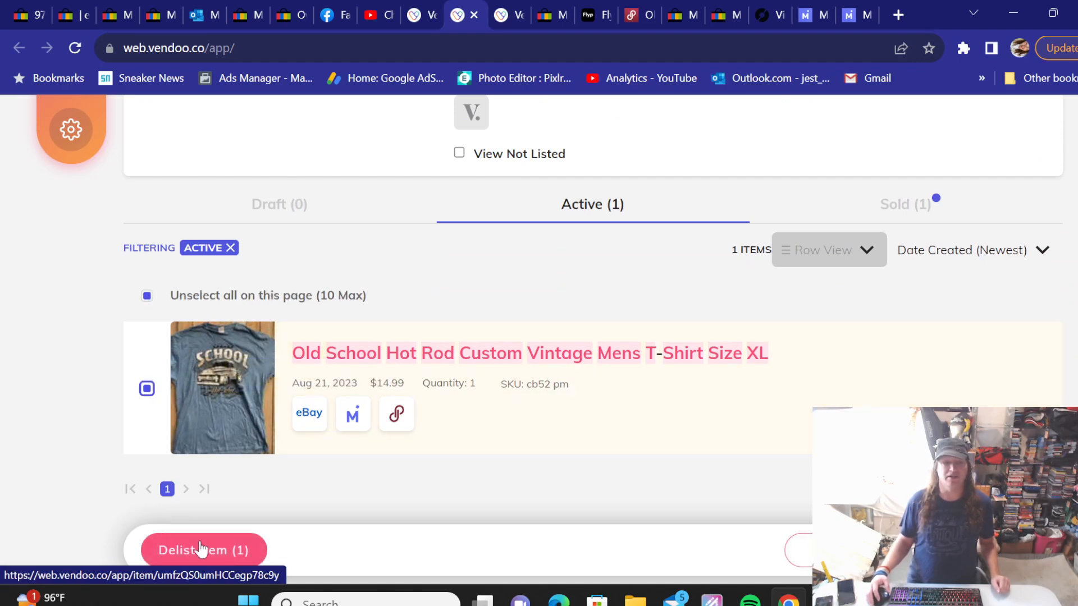
Step: Clear the Old School Hot Rod T-shirt's selection for delisting
left_click(147, 389)
scroll(519, 273, "up", 5)
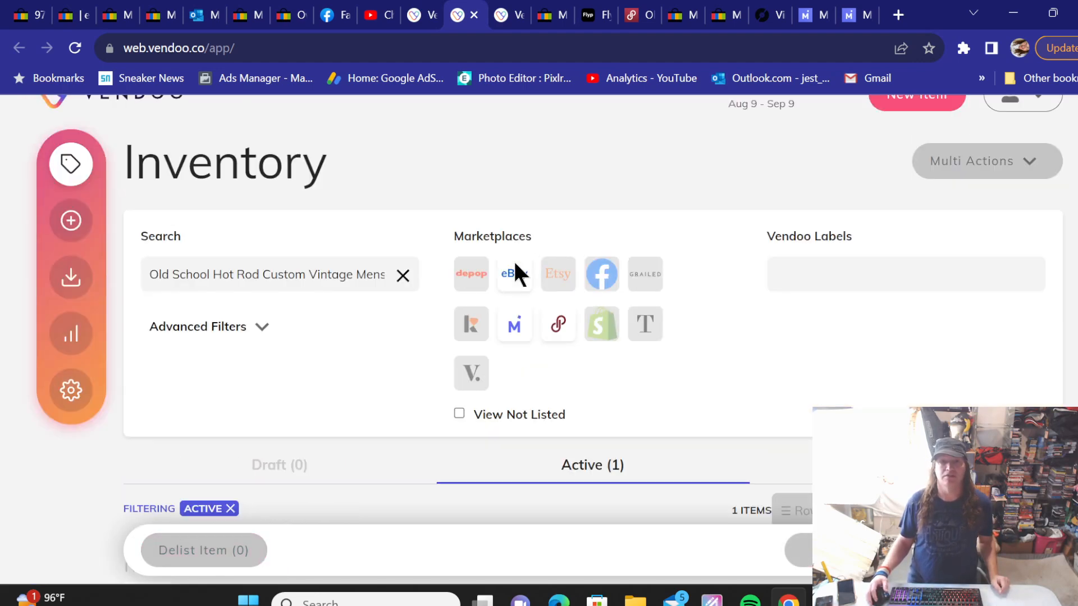
scroll(505, 227, "up", 1)
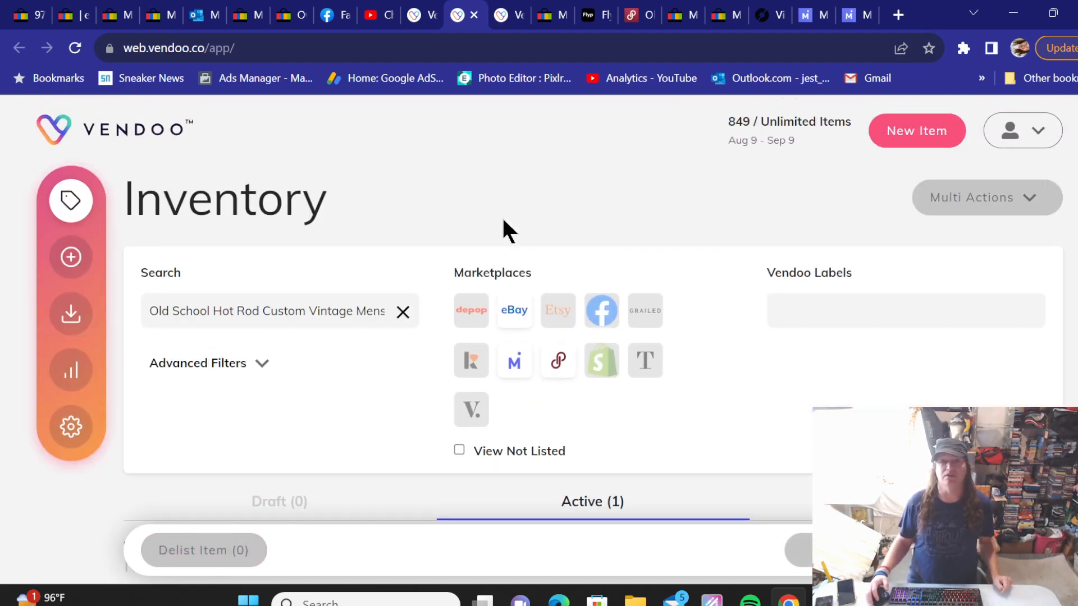
Step: Return to the full inventory list and browse the hats listed on eBay and Poshmark
left_click(504, 13)
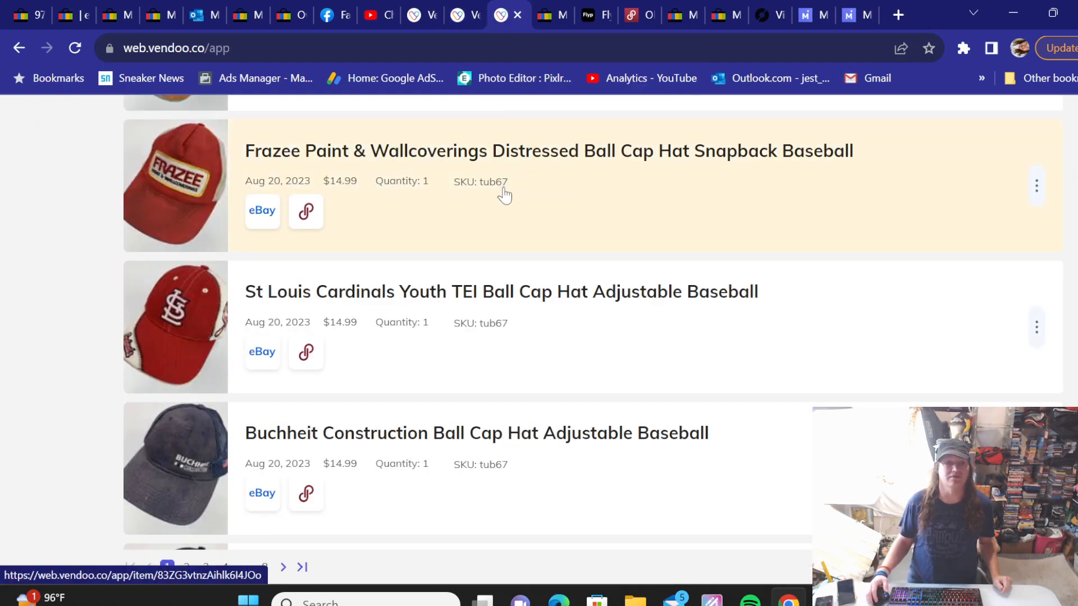
scroll(505, 201, "up", 3)
scroll(504, 202, "down", 11)
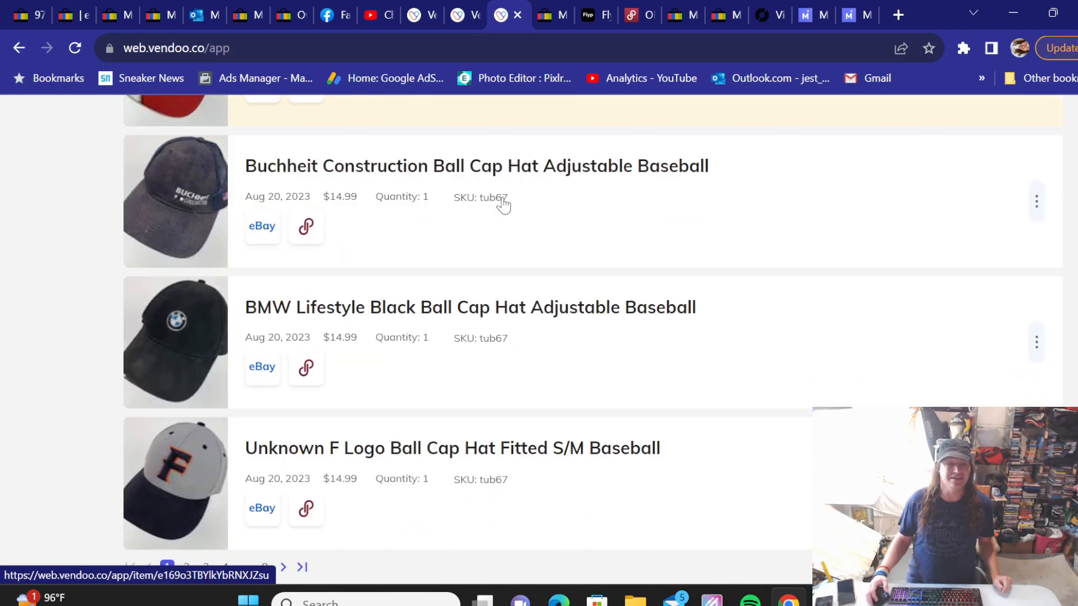
scroll(504, 199, "down", 10)
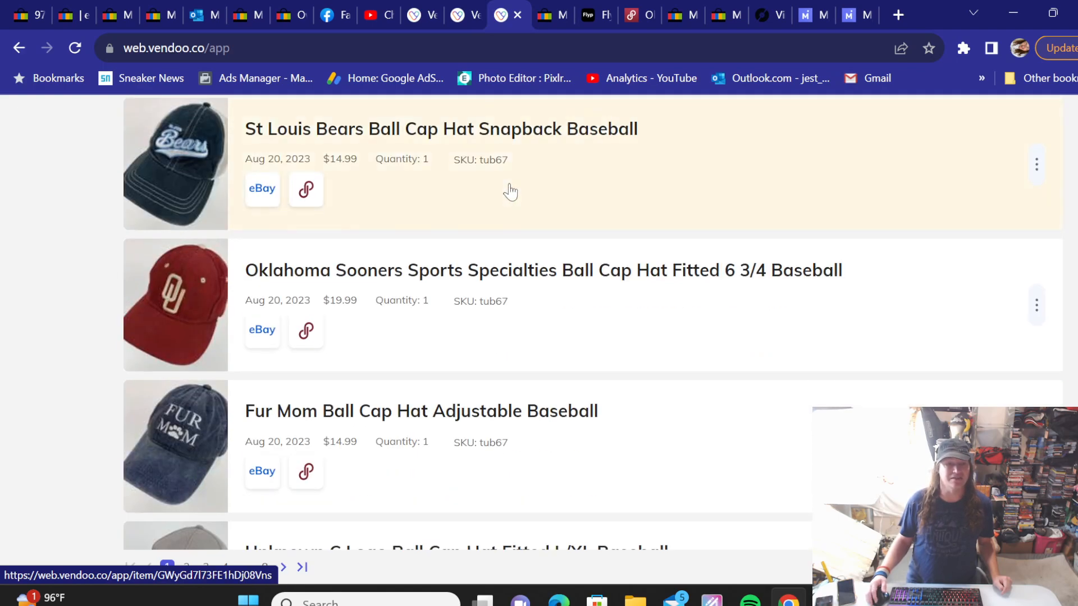
Step: Open the Oklahoma Sooners Sports Specialties ball cap item from the inventory and copy its title
scroll(510, 192, "up", 2)
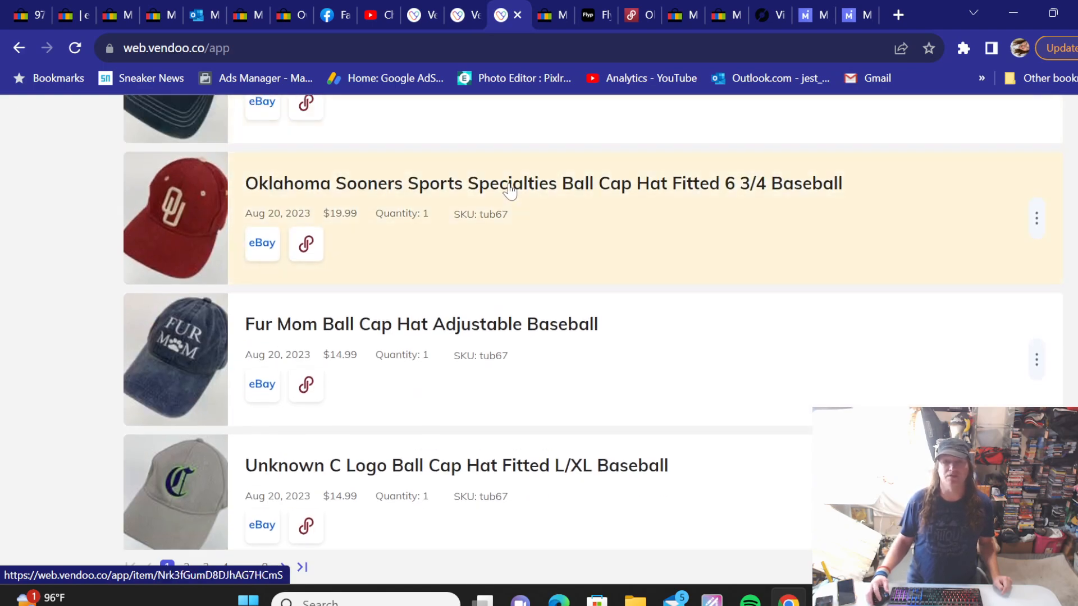
left_click(510, 192)
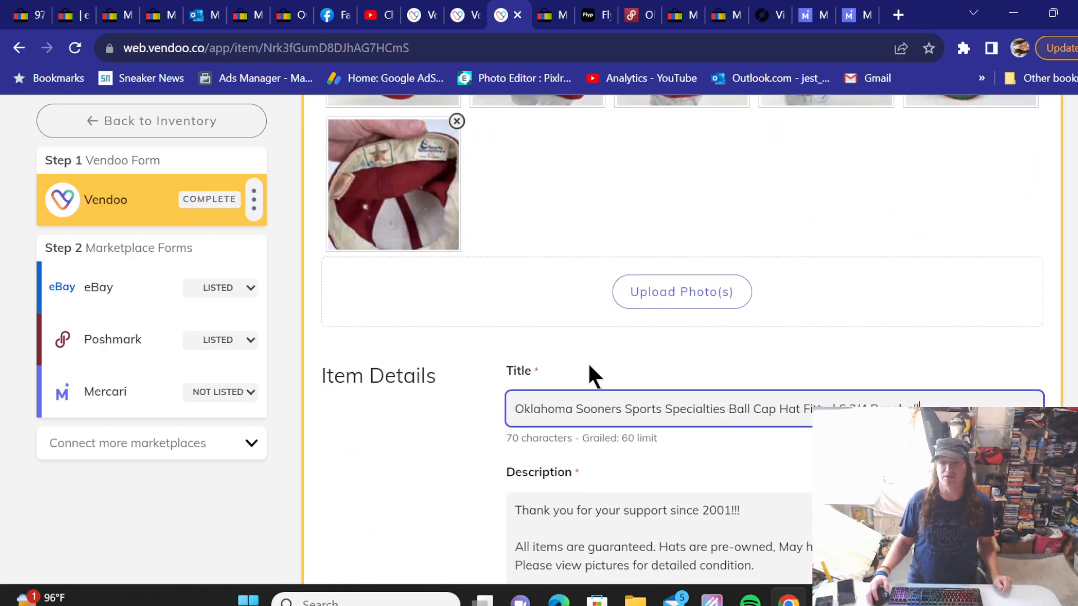
scroll(589, 368, "down", 2)
triple_click(579, 324)
right_click(578, 323)
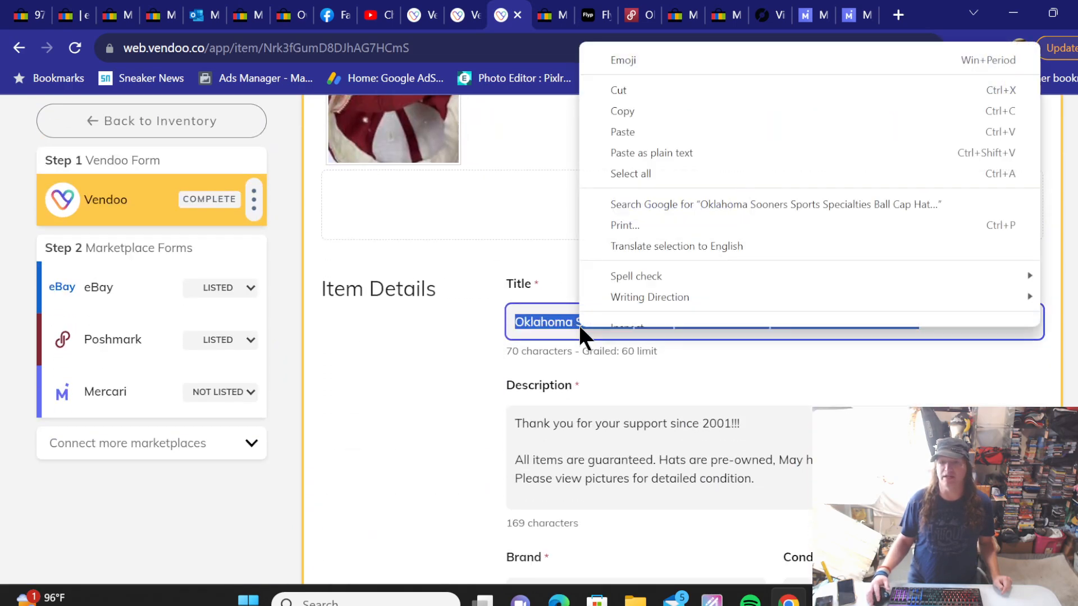
left_click(635, 121)
Step: Switch to the eBay active listings and search for the copied Oklahoma Sooners ball cap title
left_click(547, 15)
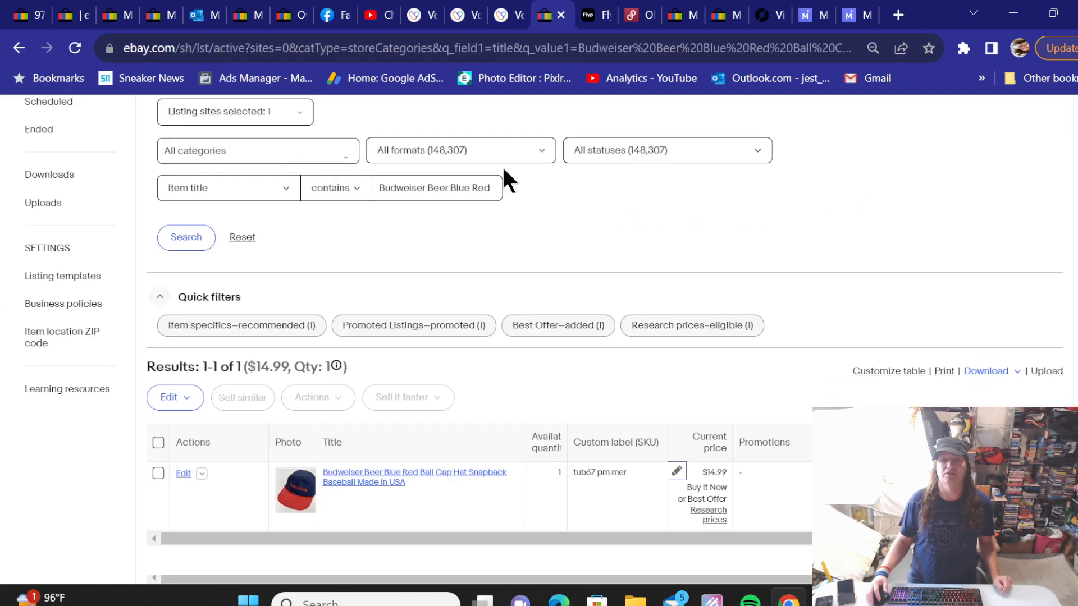
triple_click(409, 185)
right_click(409, 191)
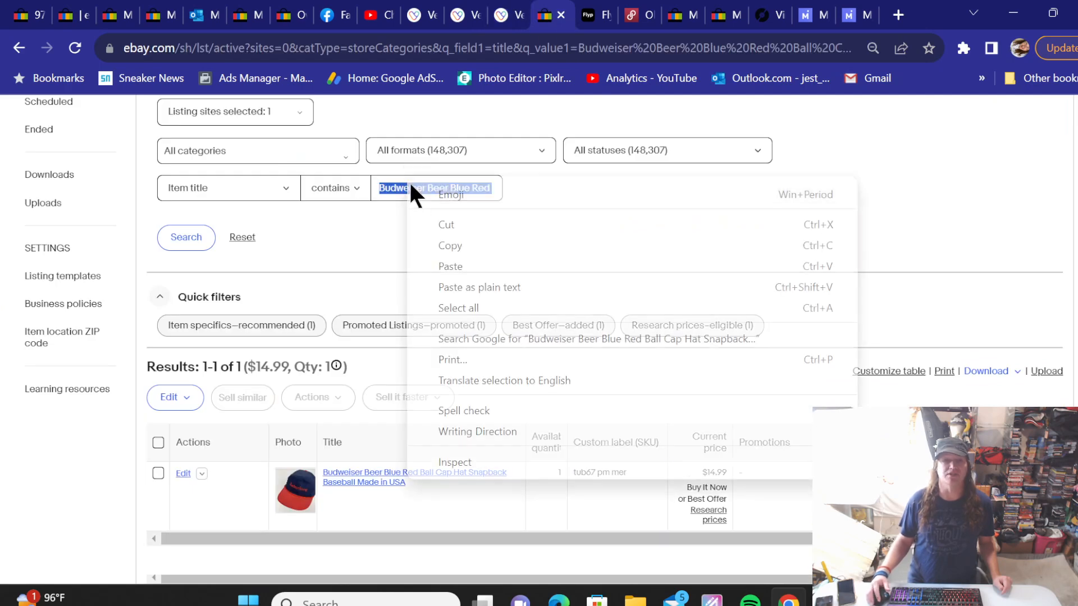
left_click(443, 269)
left_click(178, 236)
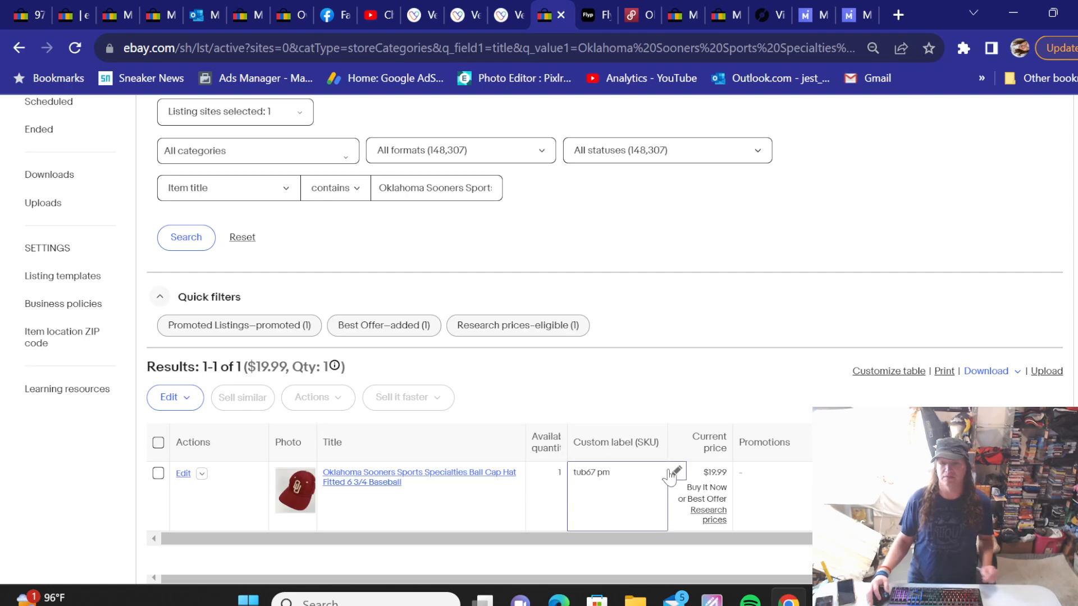
Step: Set the Oklahoma Sooners listing's custom label to "tub67 pm mer" and submit it
left_click(677, 471)
left_click(700, 367)
type("men")
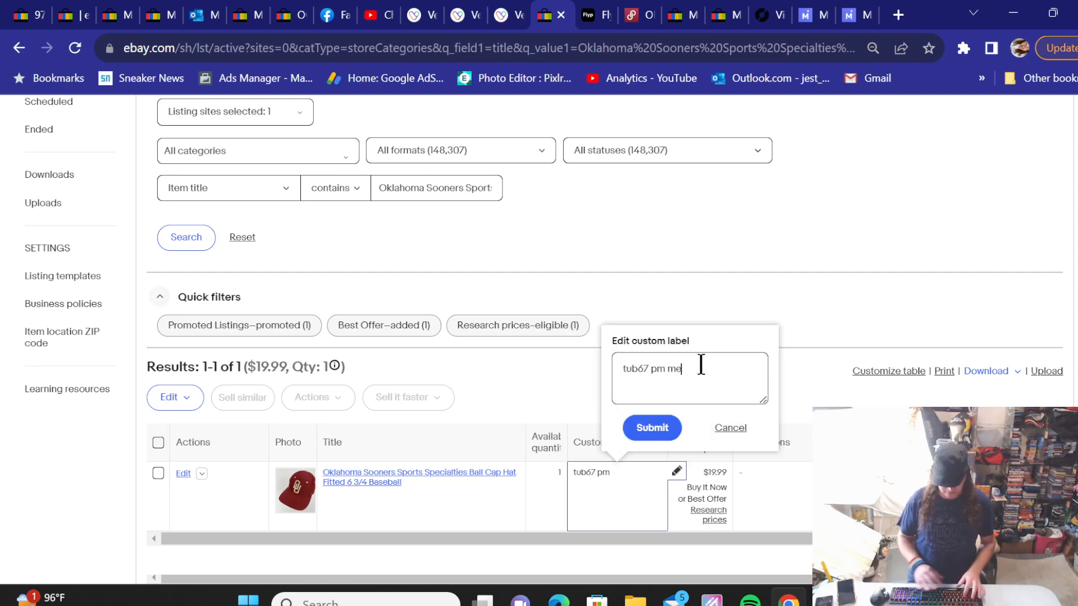
left_click(639, 425)
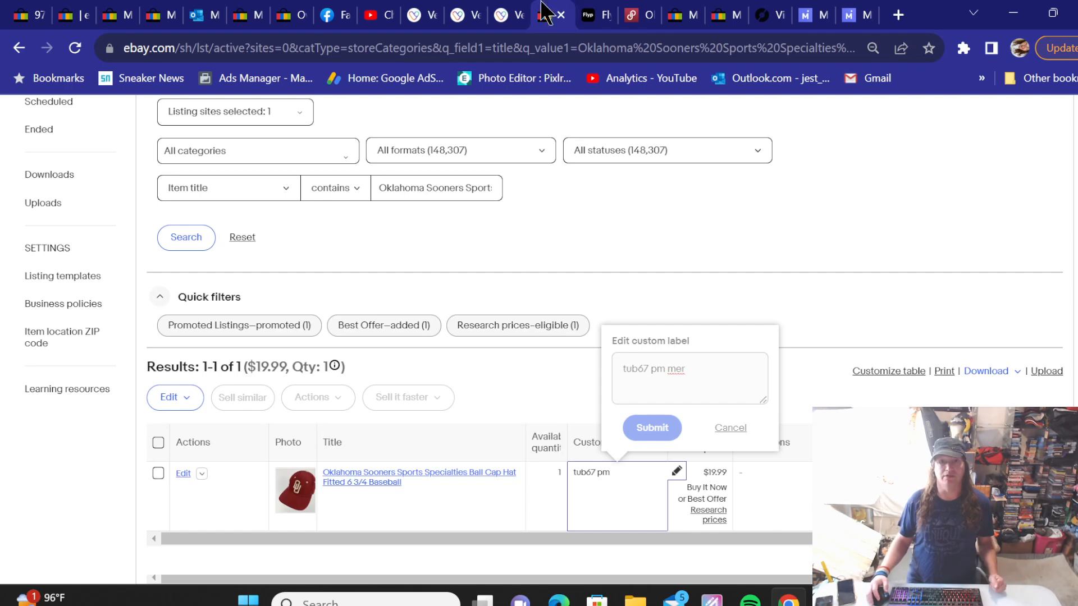
Step: Switch back to Vendoo, open the Oklahoma Sooners cap's Mercari form and select Hats under Men's Accessories as its category
left_click(509, 11)
left_click(113, 392)
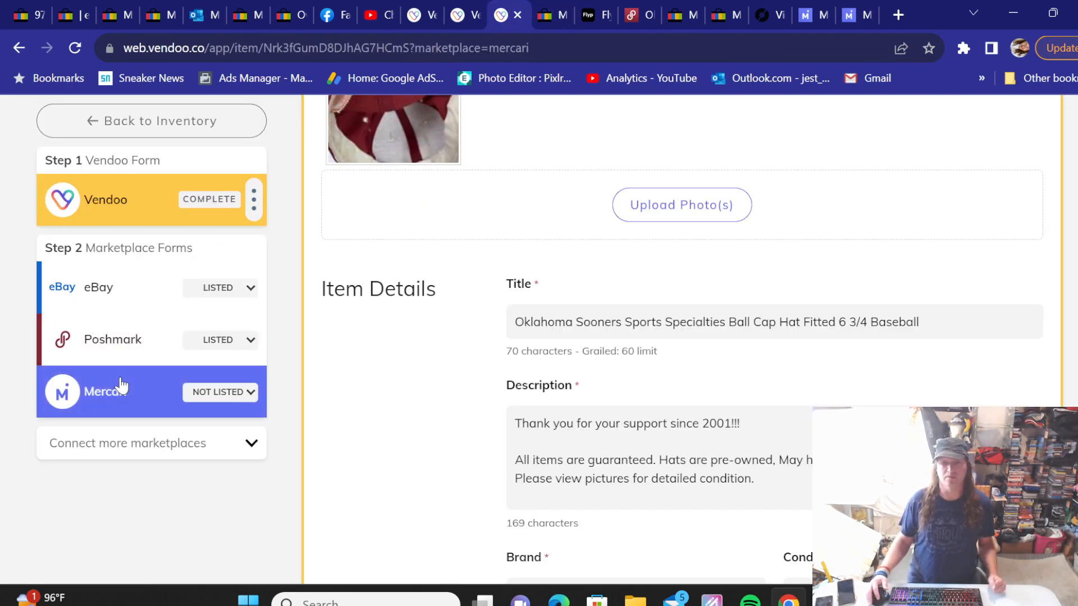
scroll(564, 199, "down", 15)
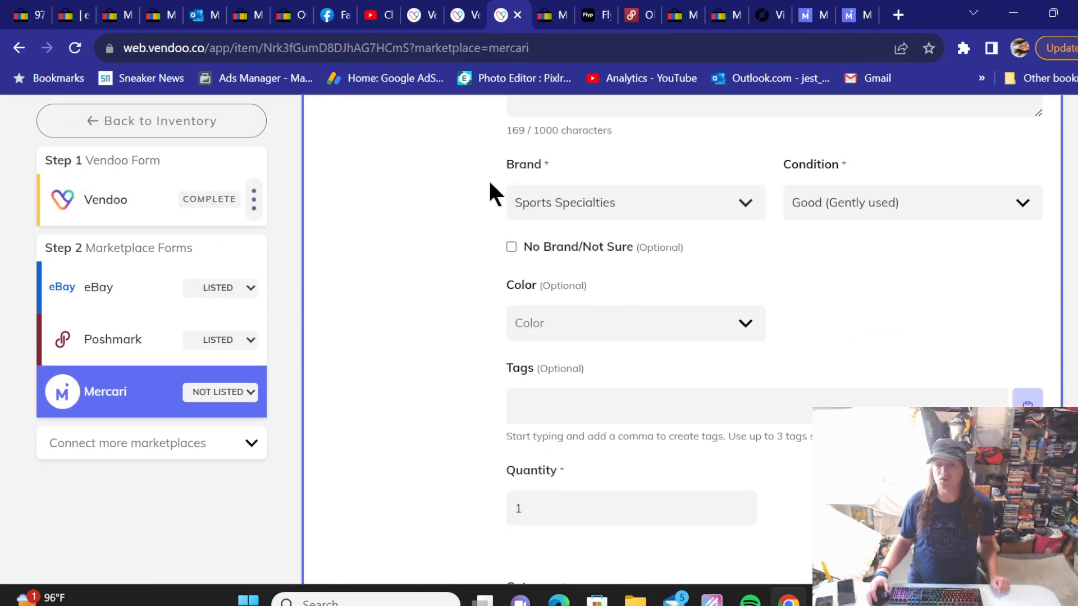
scroll(477, 185, "down", 5)
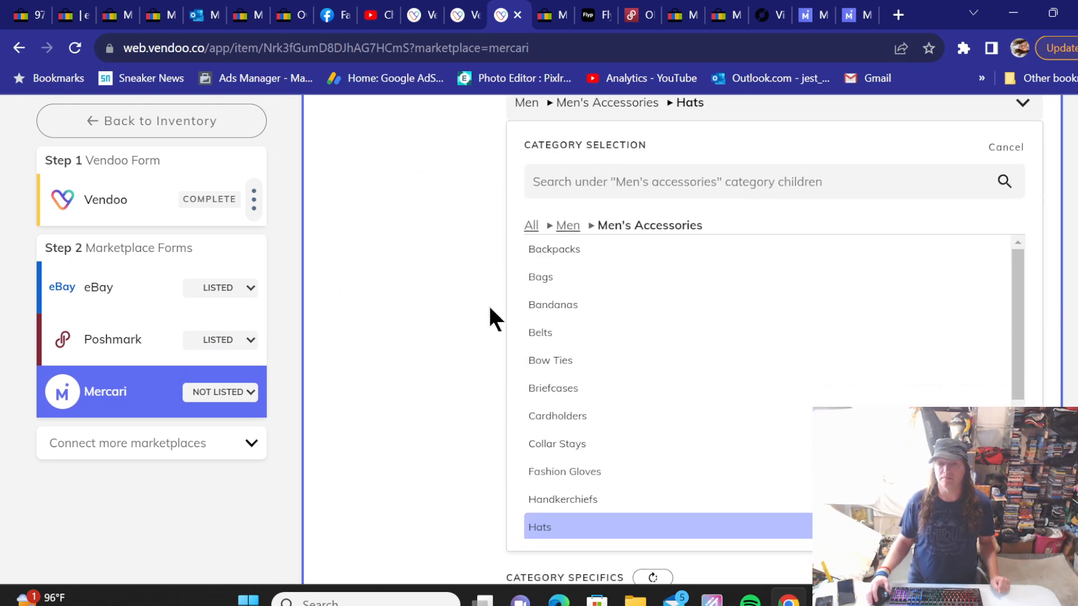
left_click(539, 527)
Step: Choose the USPS First-Class Package shipping label ($4.99, 0.50 lb) for the Oklahoma Sooners cap and list it on Mercari
scroll(474, 287, "down", 3)
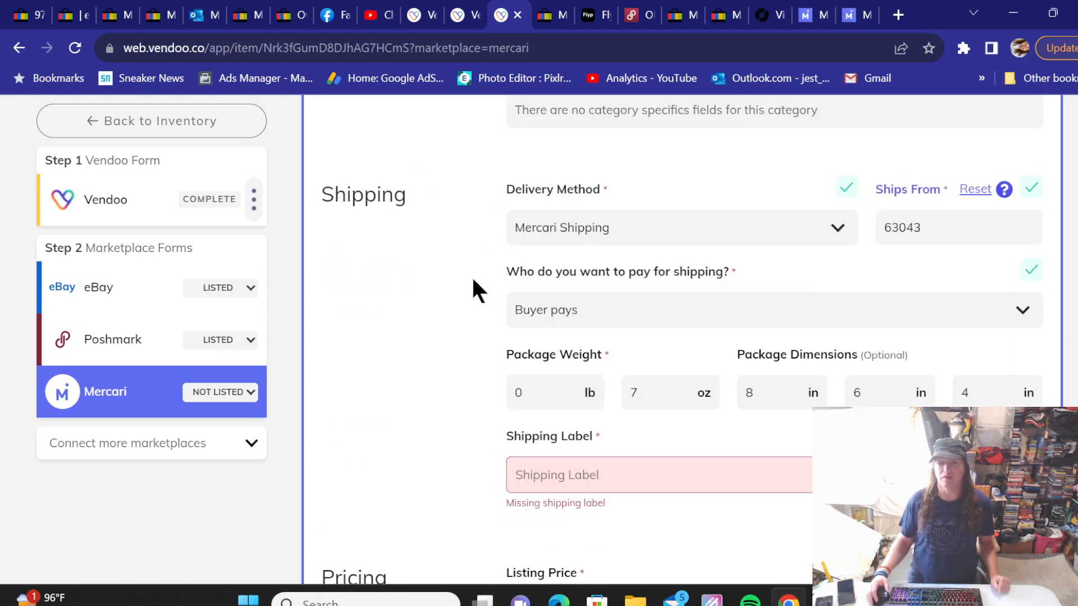
left_click(539, 383)
left_click(547, 419)
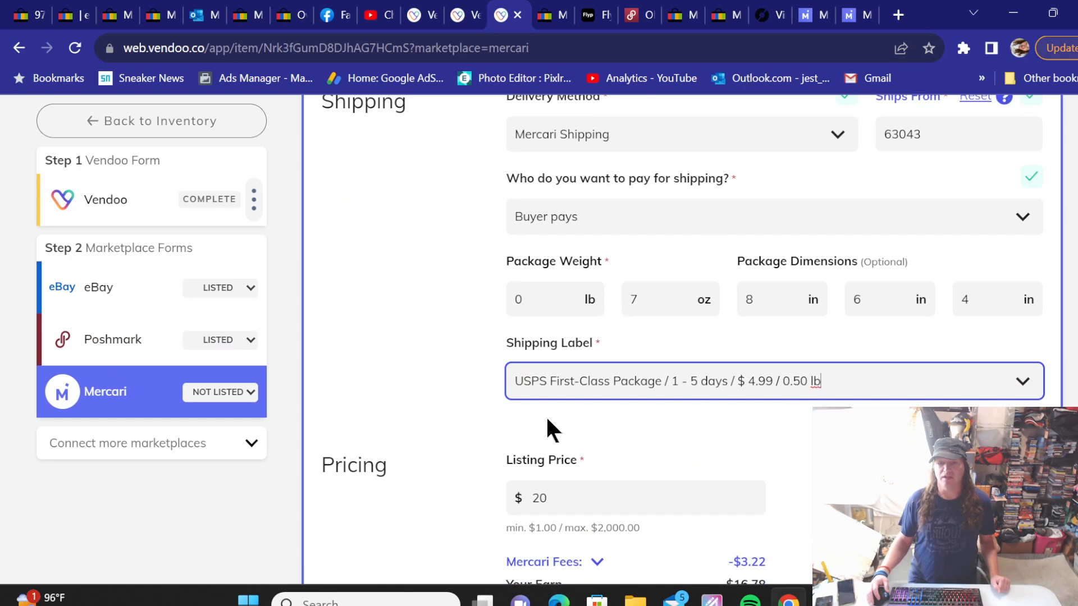
scroll(440, 337, "down", 8)
scroll(443, 341, "down", 2)
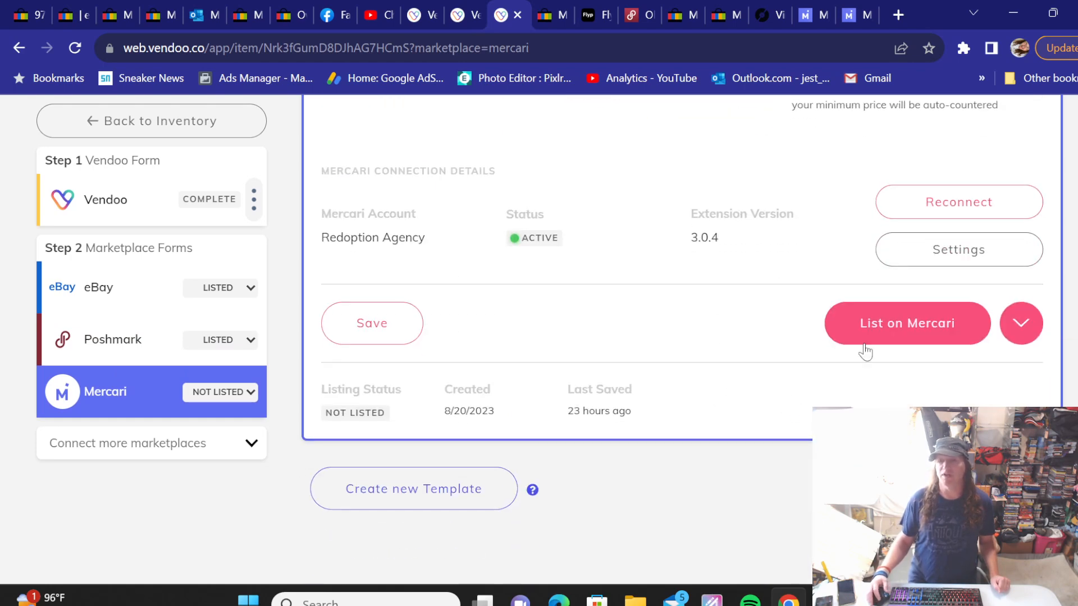
left_click(887, 324)
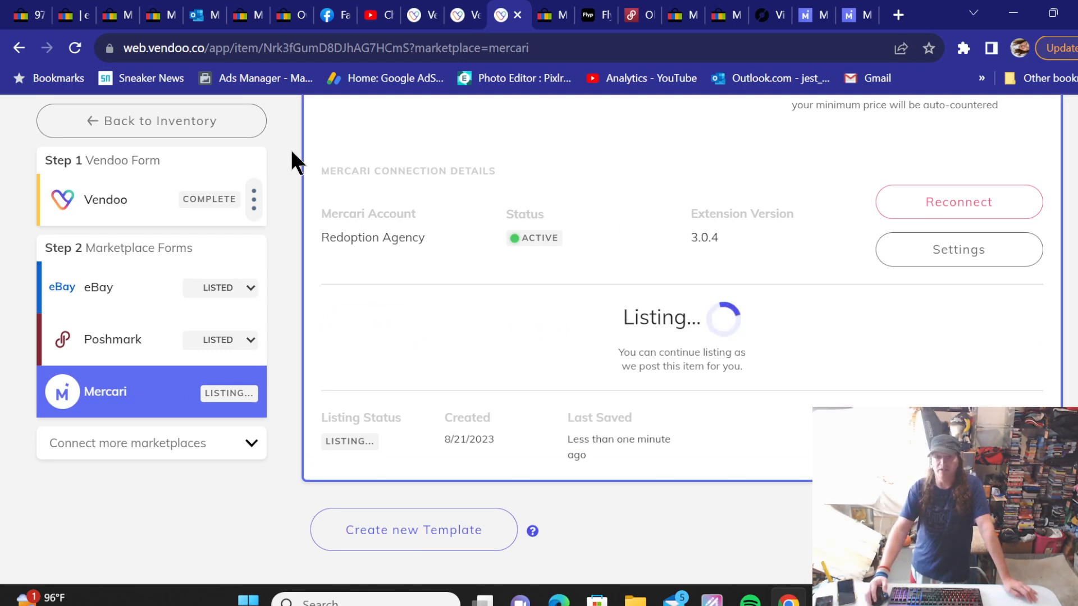
Step: Return to the inventory, open the Fur Mom Ball Cap Hat item and copy its title
left_click(163, 121)
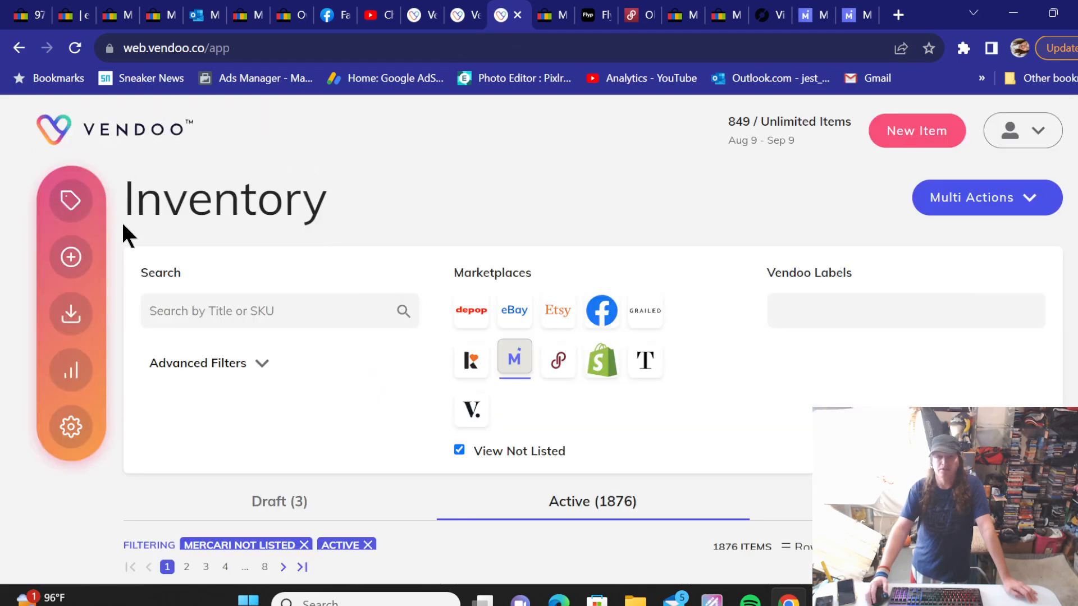
scroll(121, 221, "down", 10)
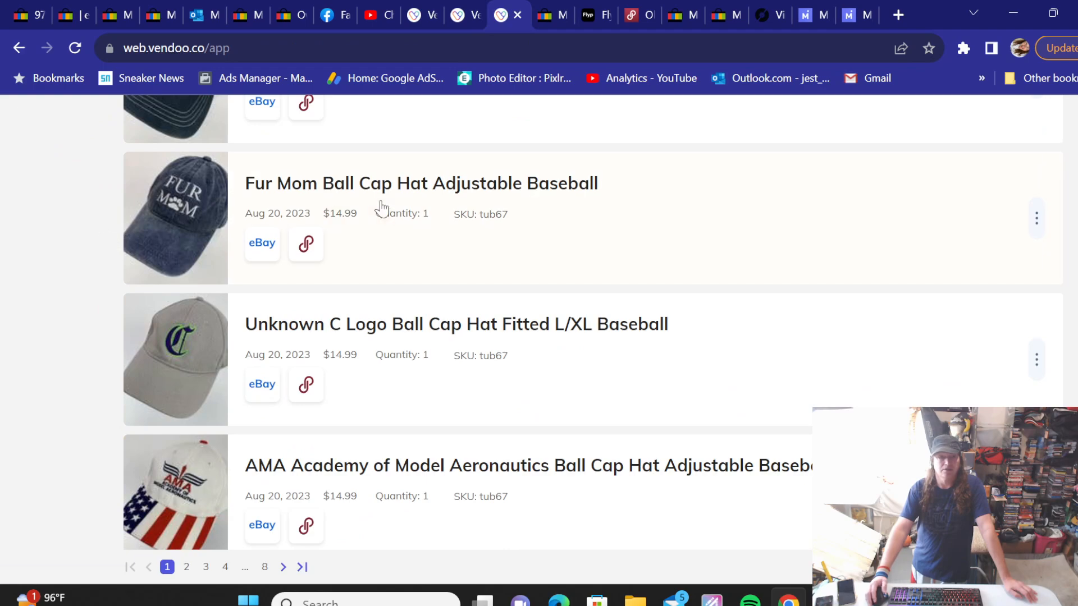
left_click(378, 209)
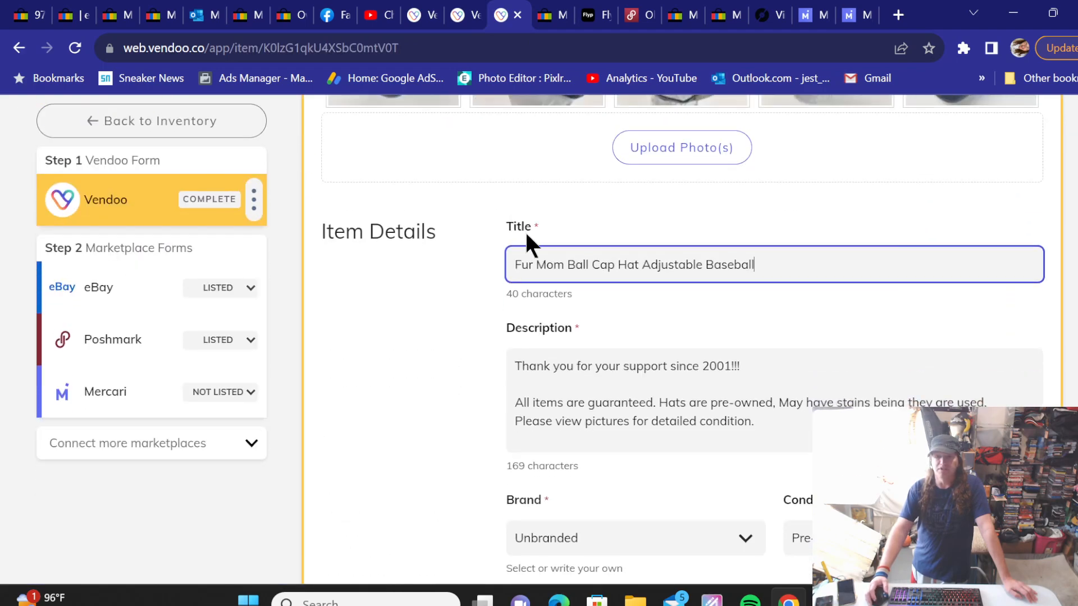
triple_click(615, 259)
right_click(615, 259)
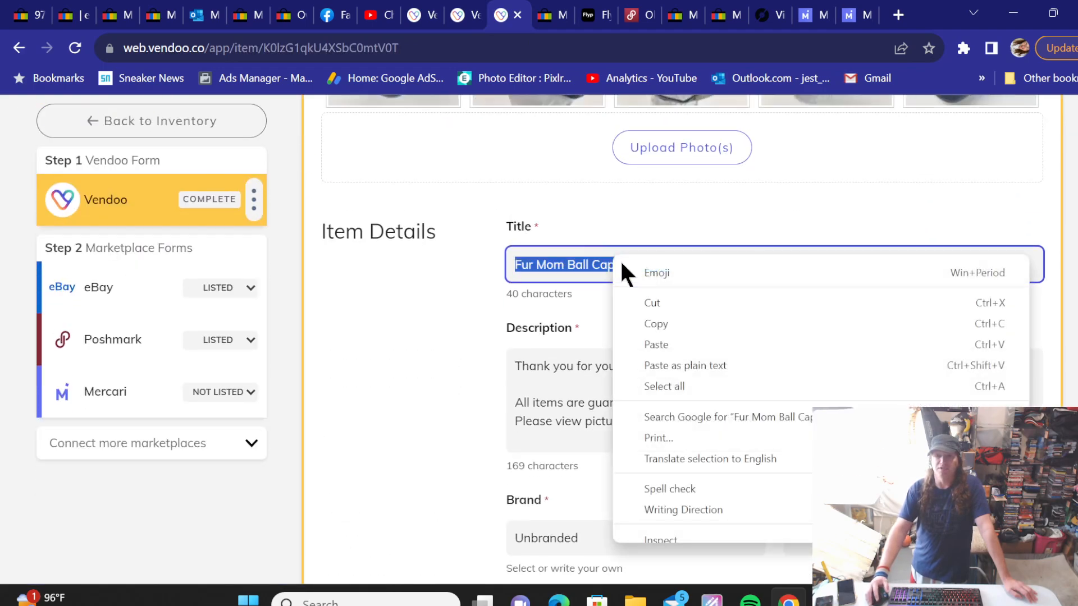
left_click(646, 324)
Step: Switch to the eBay active listings and search for the copied Fur Mom ball cap title
left_click(541, 15)
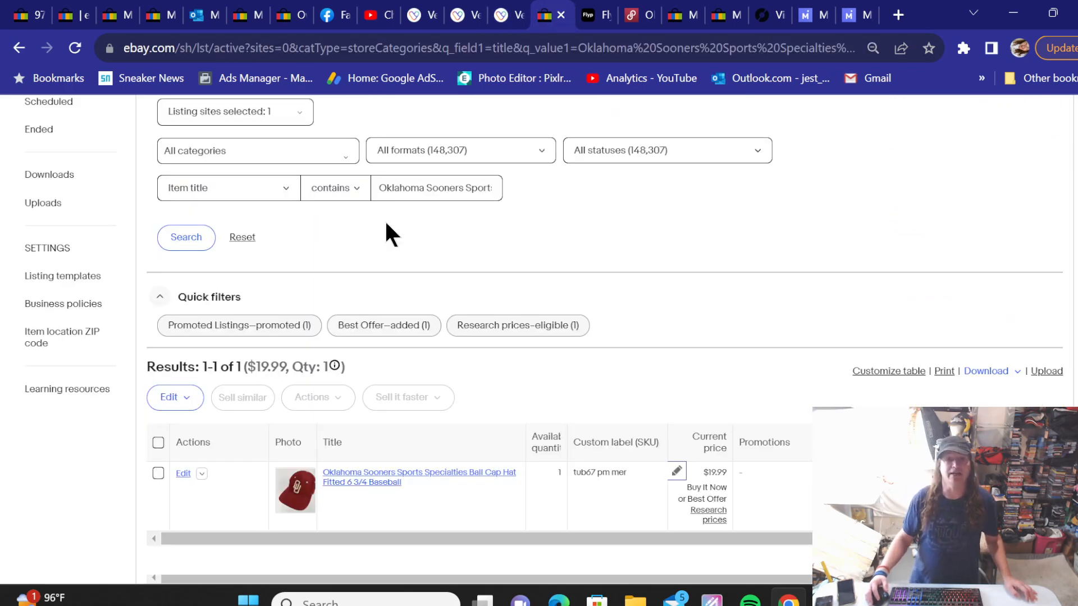
triple_click(404, 188)
right_click(404, 188)
left_click(448, 275)
left_click(171, 236)
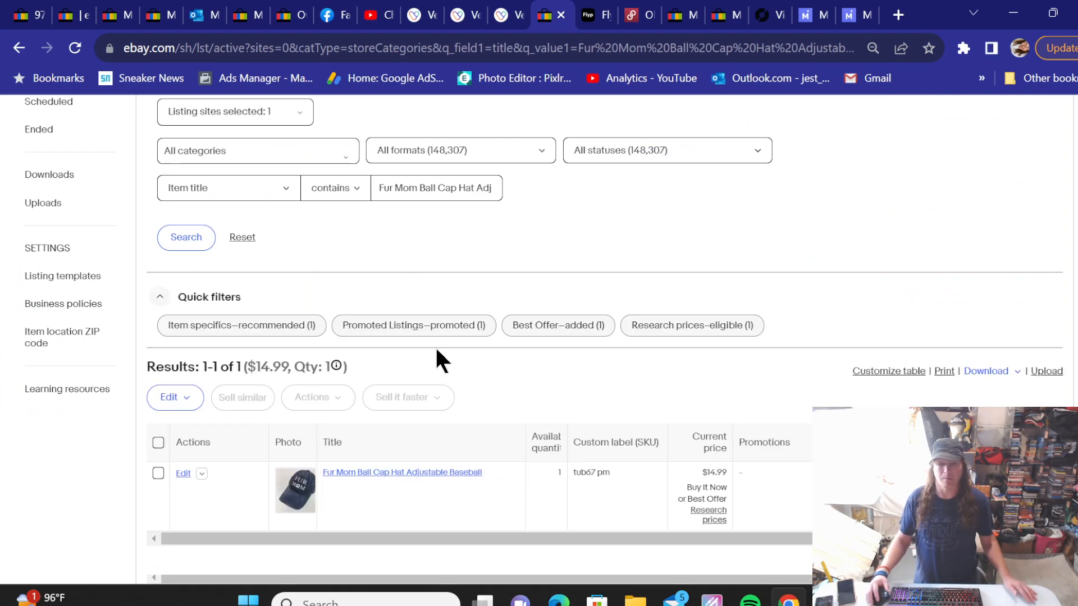
Step: Set the Fur Mom listing's custom label to "tub67 pm mer" and submit it
left_click(680, 474)
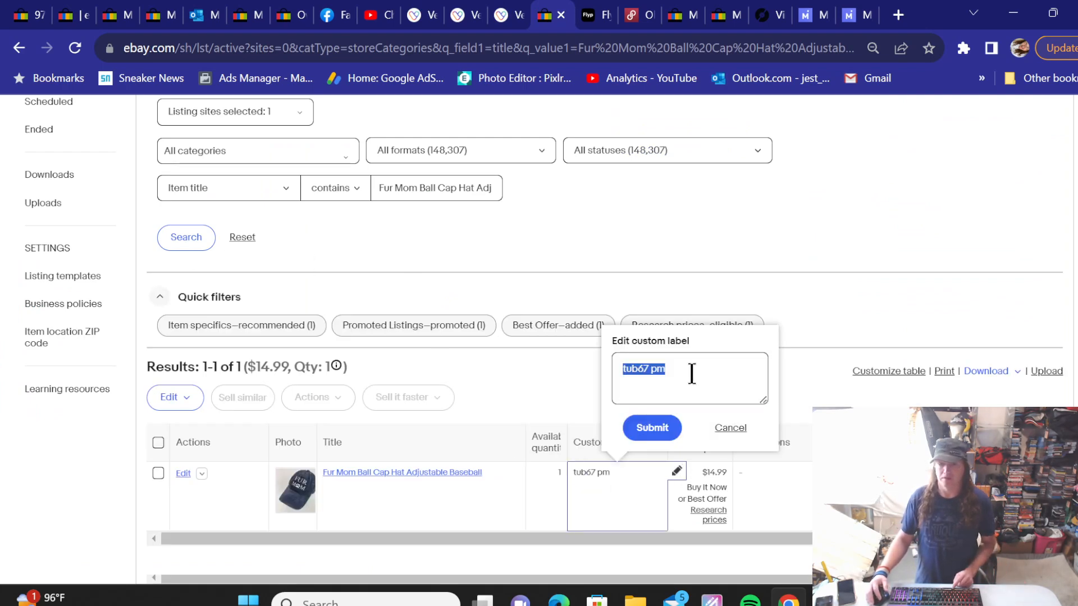
left_click(691, 372)
type("mer")
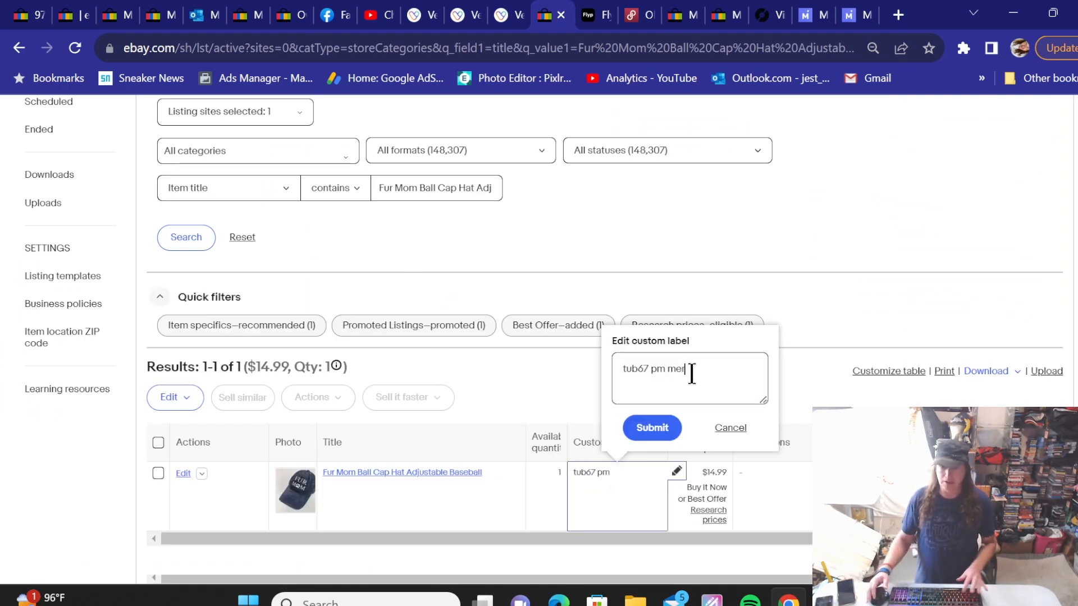
left_click(665, 429)
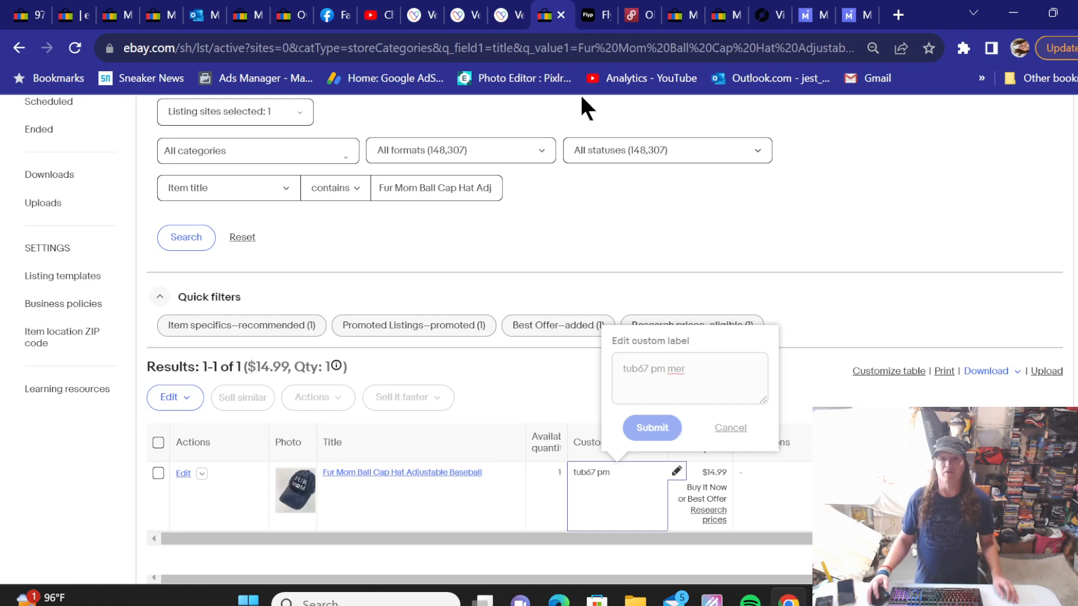
Step: Switch back to Vendoo, open the Fur Mom cap's Mercari form and mark its brand as No Brand/Not Sure
left_click(508, 15)
left_click(91, 391)
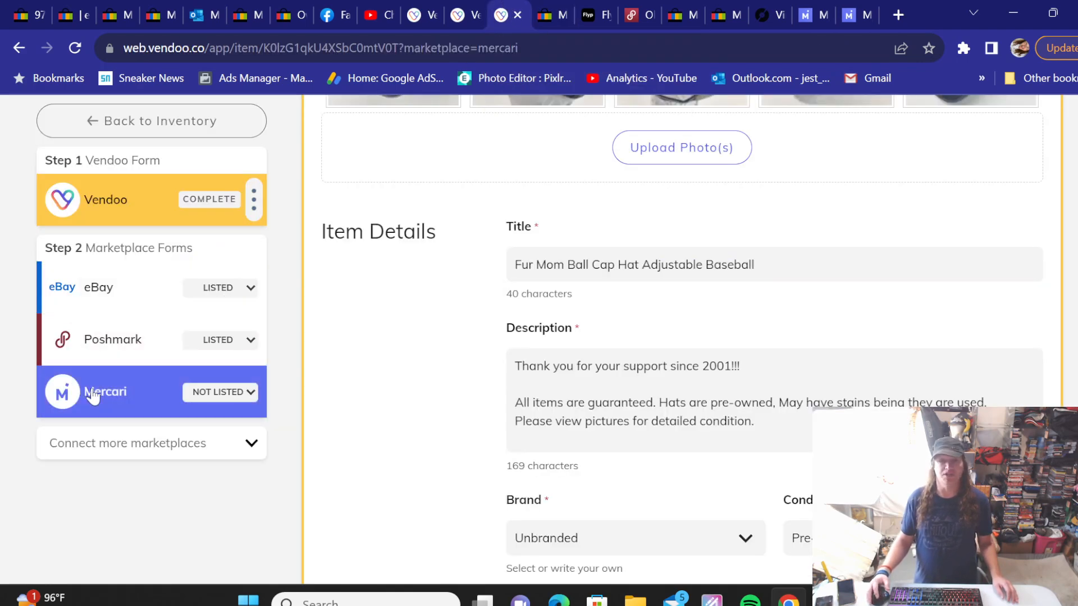
scroll(516, 247, "down", 10)
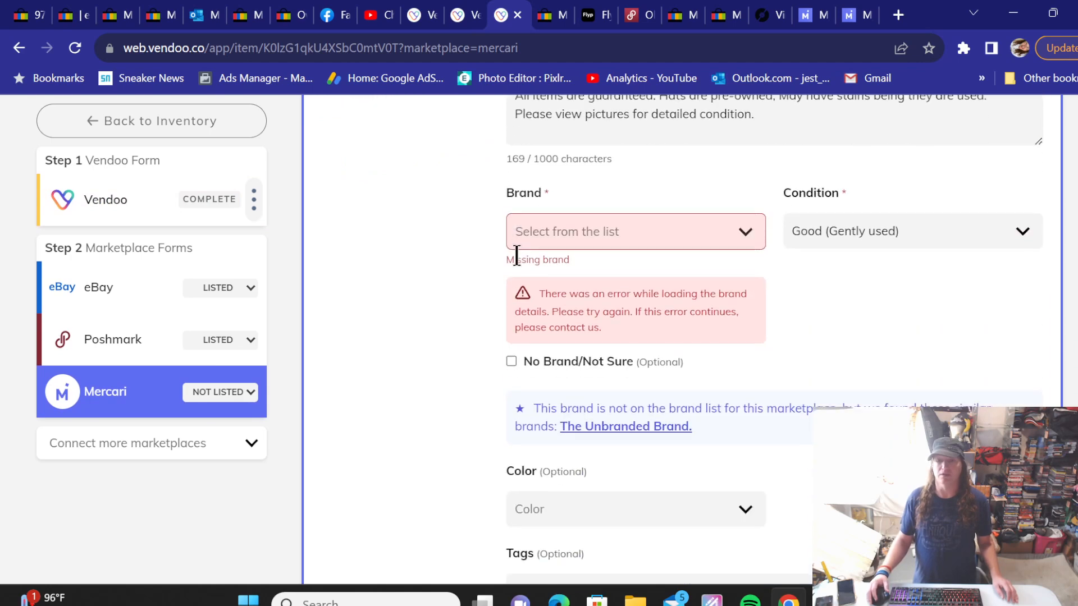
left_click(511, 361)
scroll(456, 258, "down", 7)
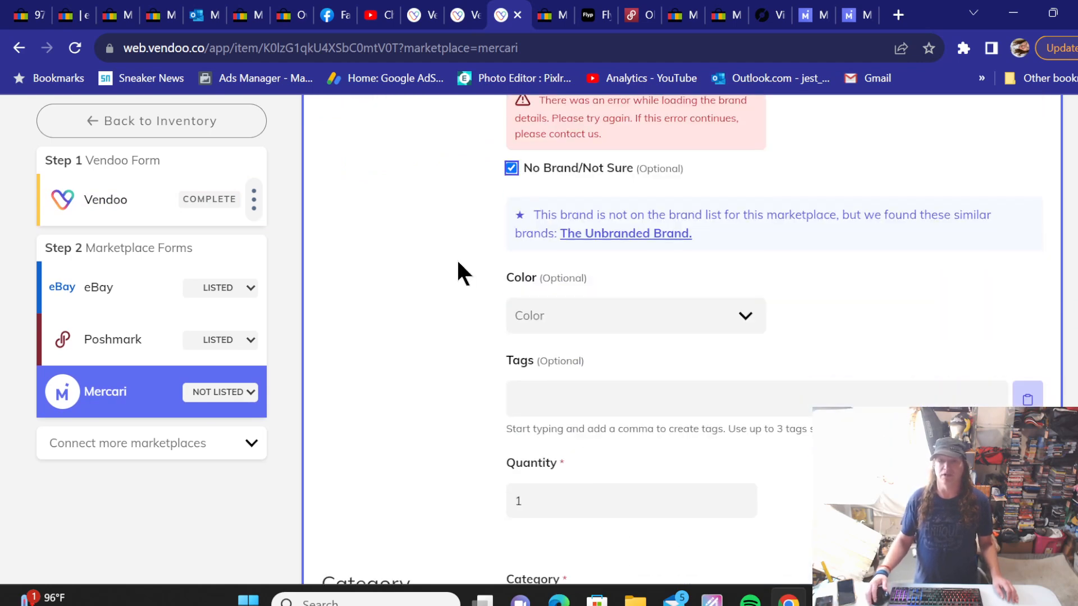
scroll(457, 270, "up", 5)
left_click(545, 315)
left_click(538, 387)
Step: Select Hats under Men's Accessories as the Fur Mom cap's Mercari category
scroll(435, 284, "down", 5)
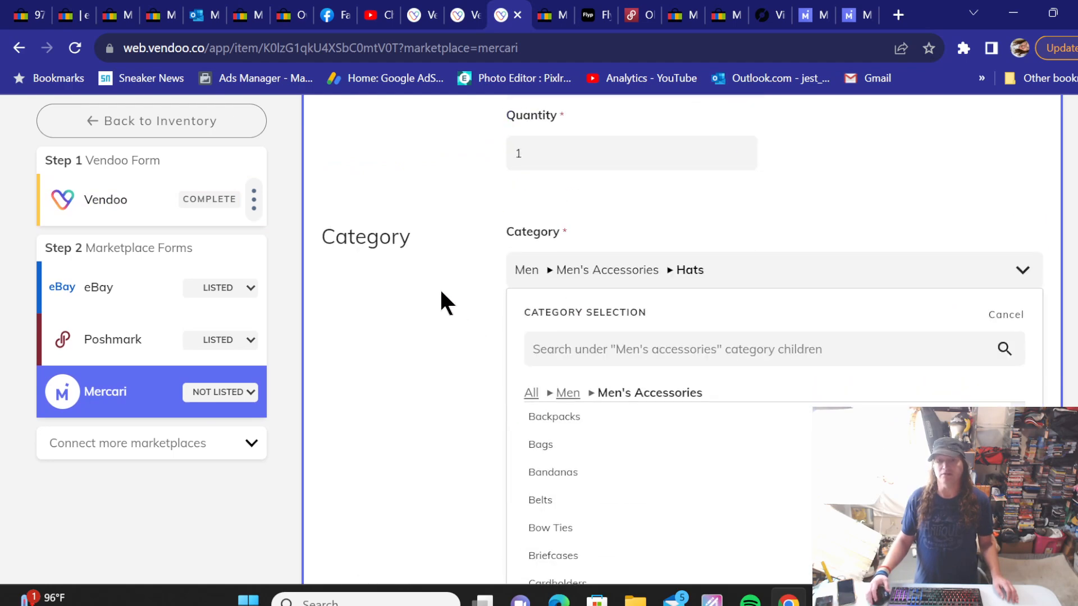
scroll(448, 296, "down", 3)
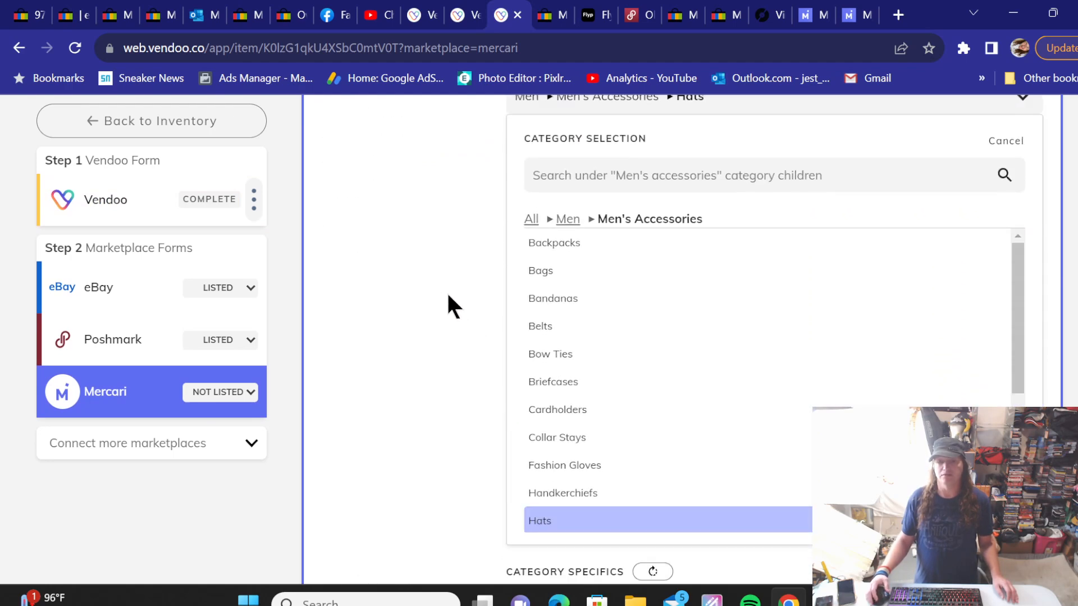
left_click(531, 521)
Step: Choose the USPS First-Class Package shipping label ($4.99, 0.50 lb) for the Fur Mom cap and list it on Mercari
scroll(435, 258, "down", 5)
left_click(537, 288)
left_click(541, 431)
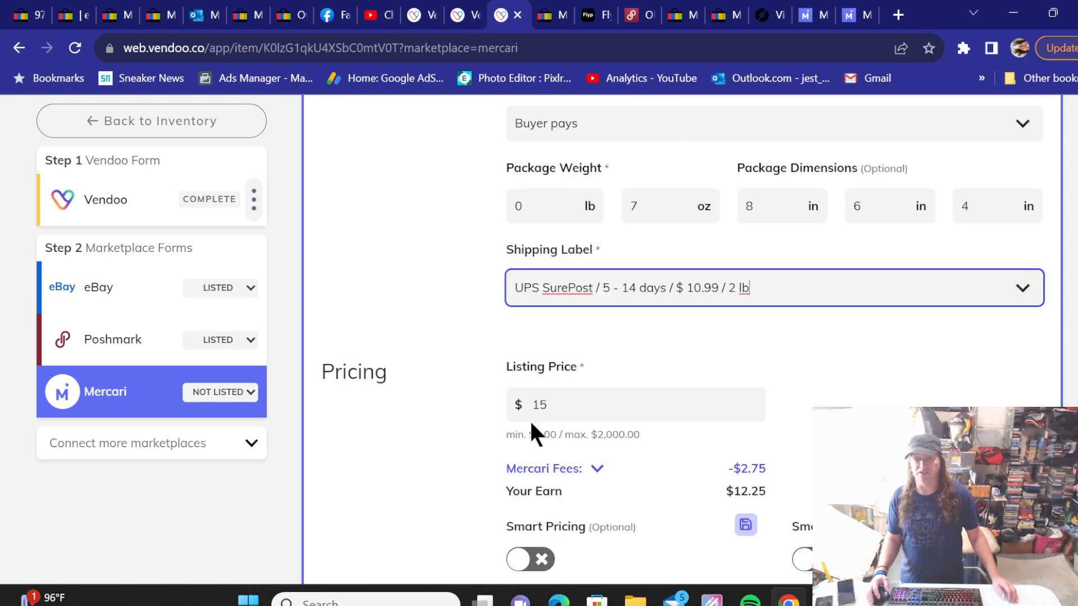
left_click(586, 281)
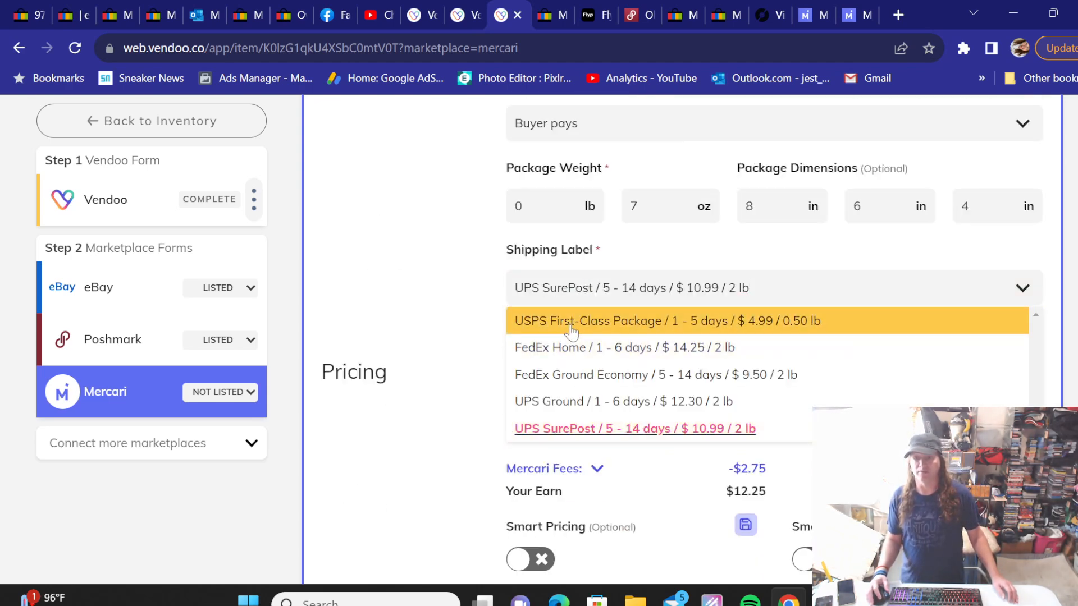
left_click(562, 315)
left_click(463, 310)
scroll(462, 309, "down", 10)
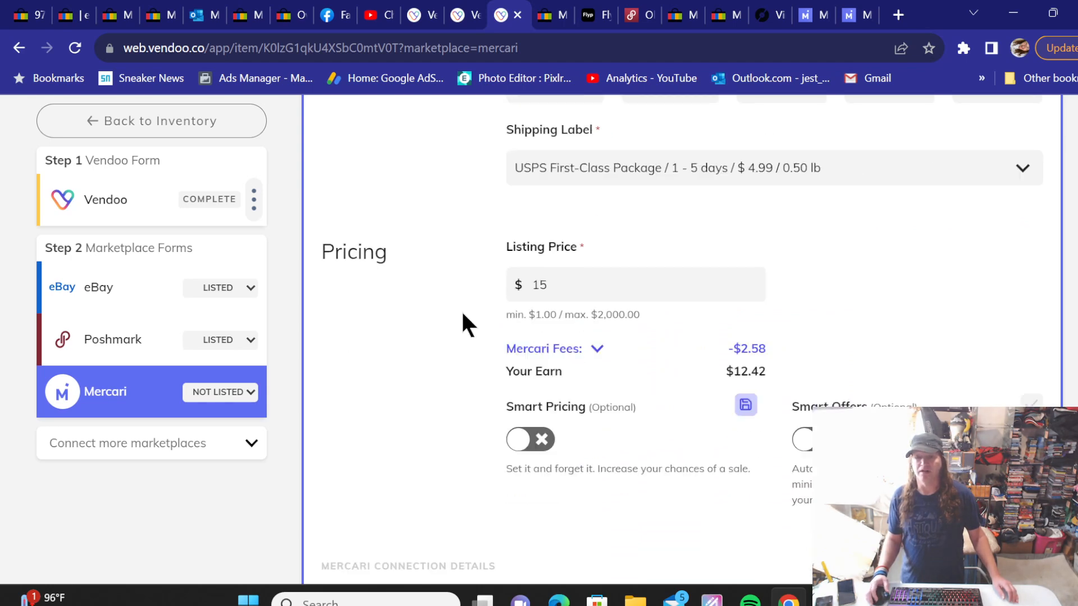
left_click(900, 286)
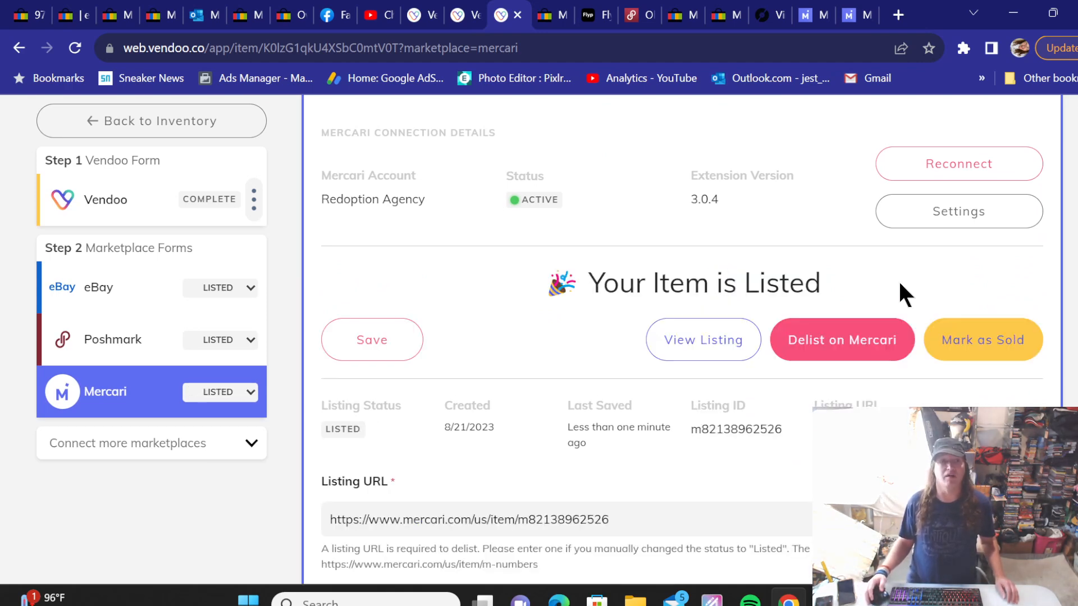
Step: Return to the inventory and open the St Louis Blues Puma Hockey Youth cap from the items not listed on Mercari
left_click(178, 128)
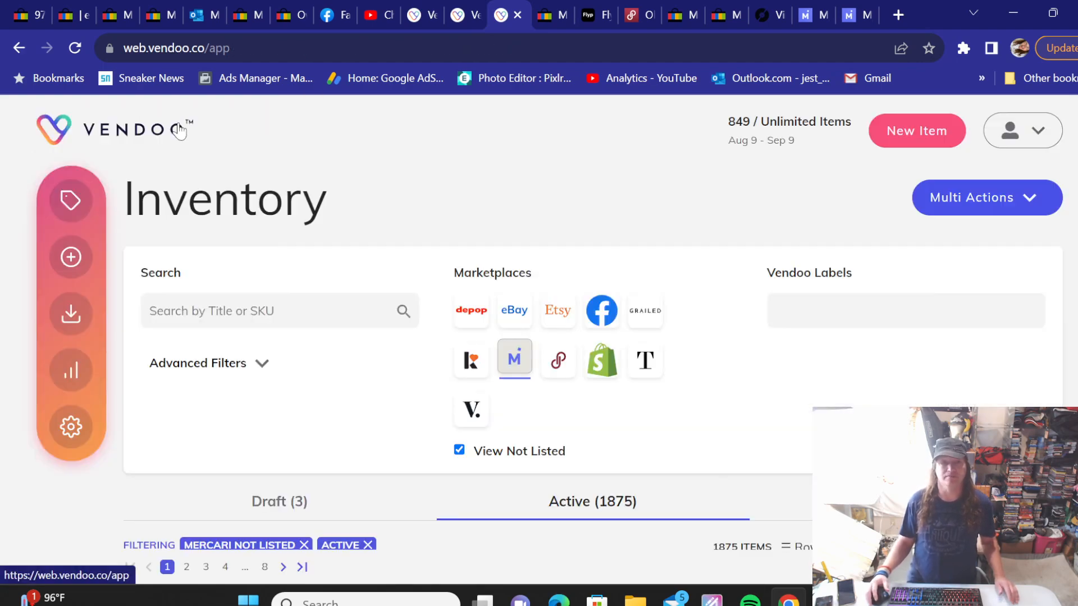
scroll(179, 131, "down", 20)
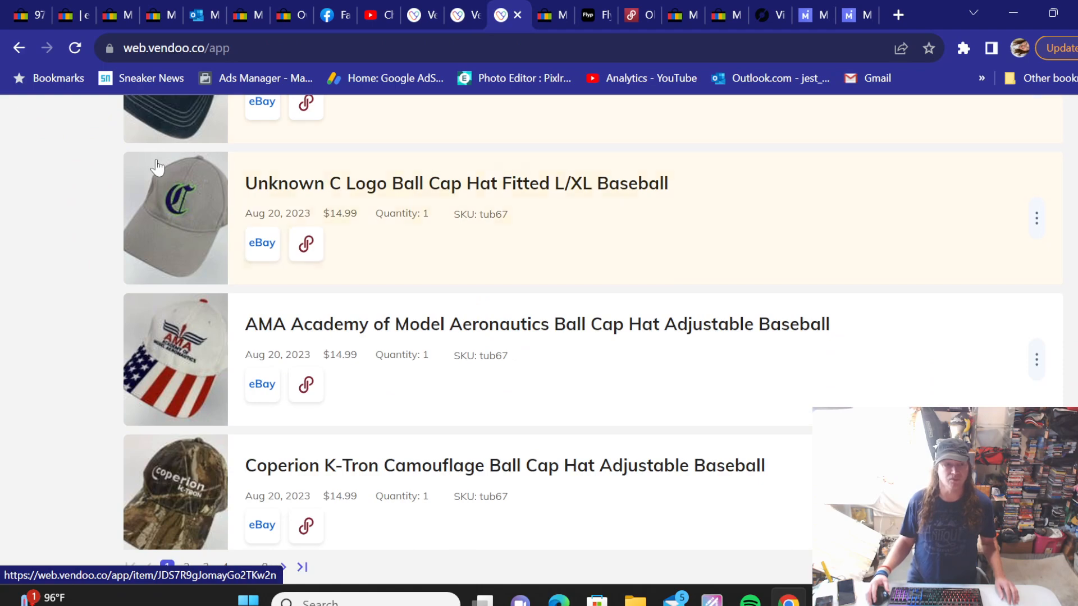
scroll(138, 177, "down", 6)
scroll(138, 178, "down", 5)
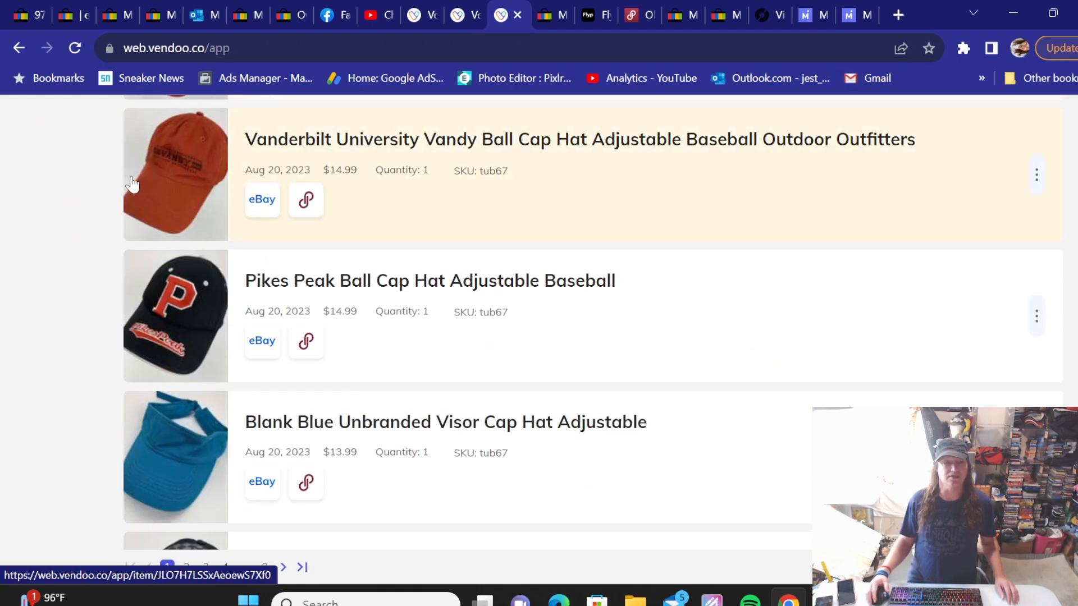
scroll(123, 183, "down", 6)
scroll(116, 177, "down", 5)
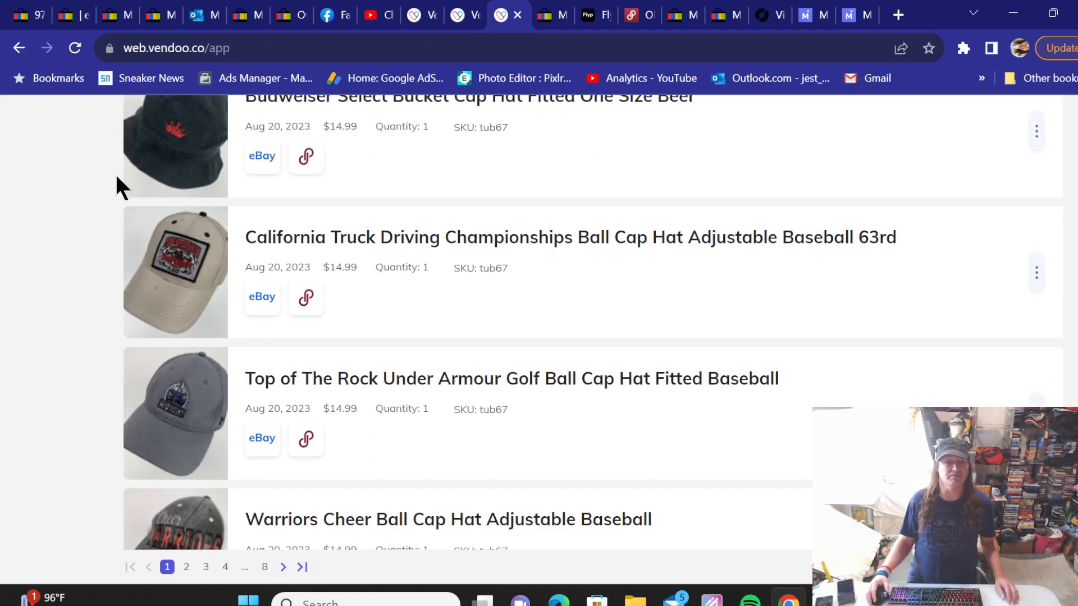
scroll(113, 176, "down", 12)
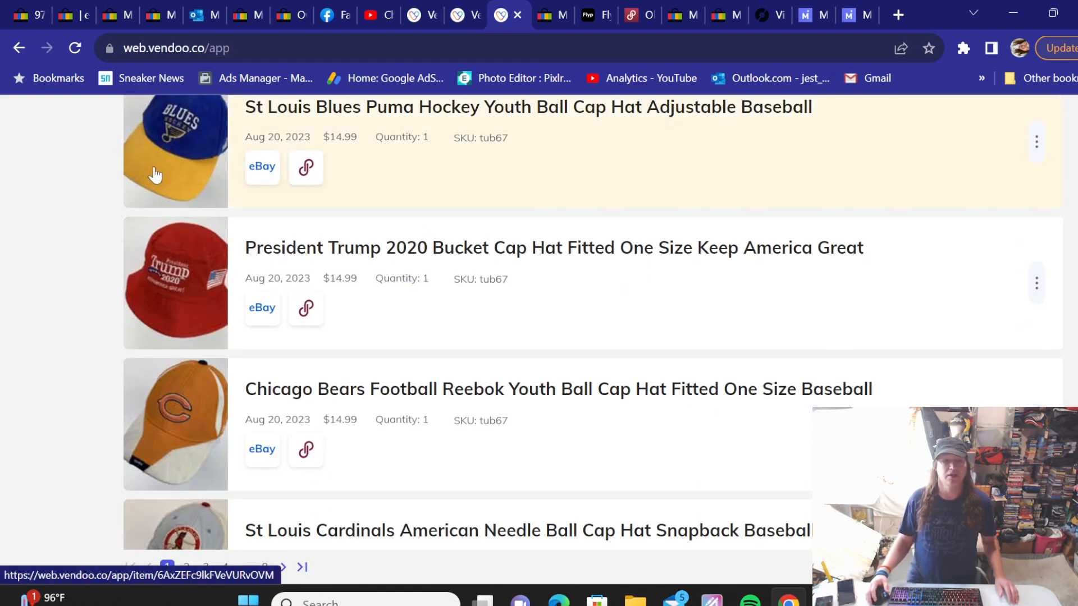
scroll(264, 191, "up", 2)
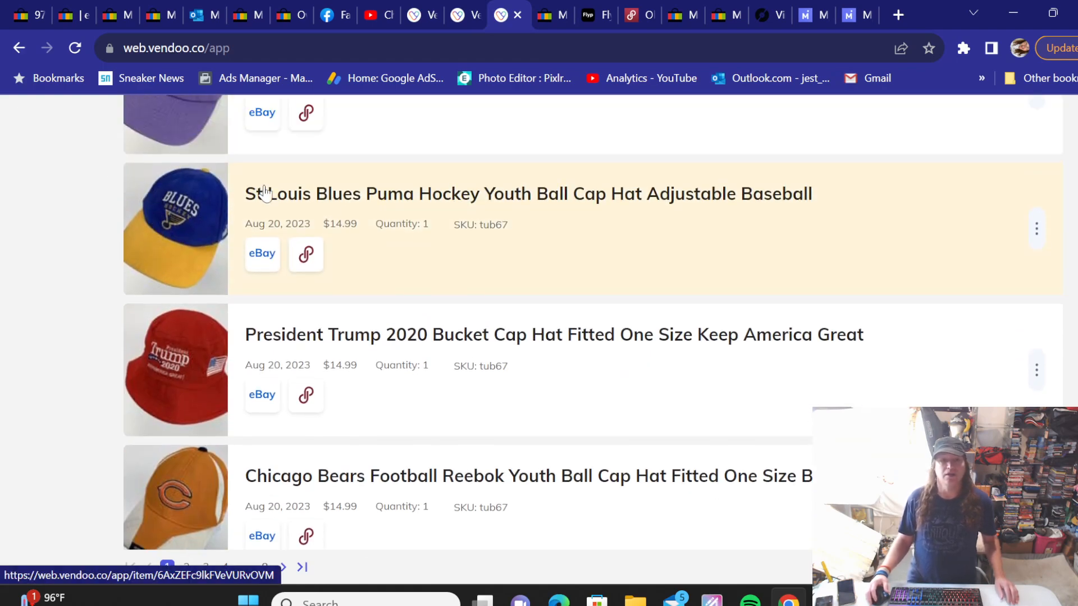
left_click(393, 202)
Step: Copy the St Louis Blues cap's title, switch to eBay and search the active listings by that item title
scroll(581, 329, "down", 5)
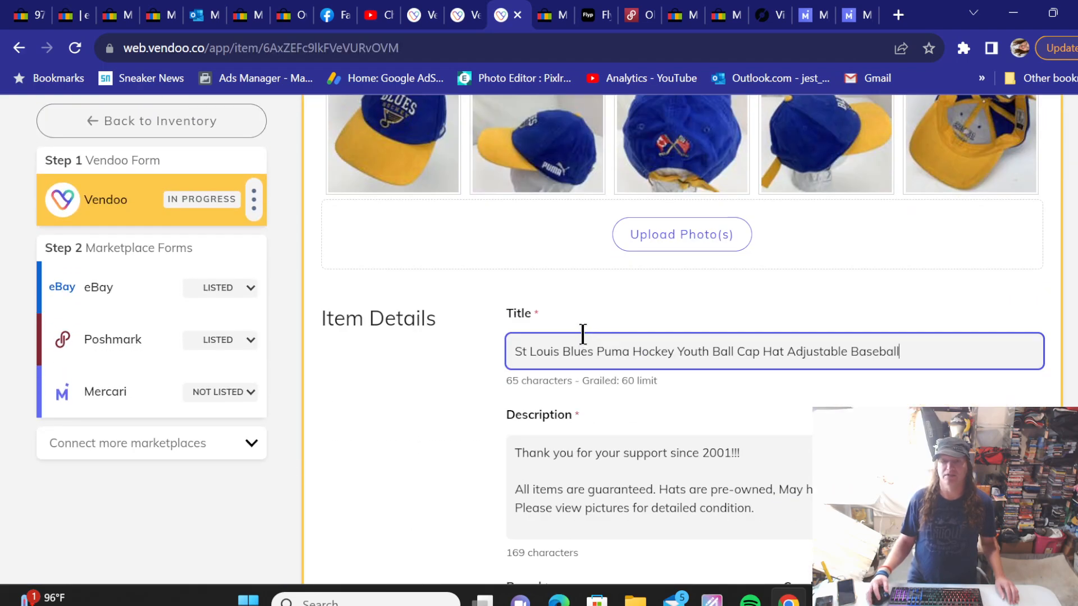
triple_click(573, 352)
right_click(574, 355)
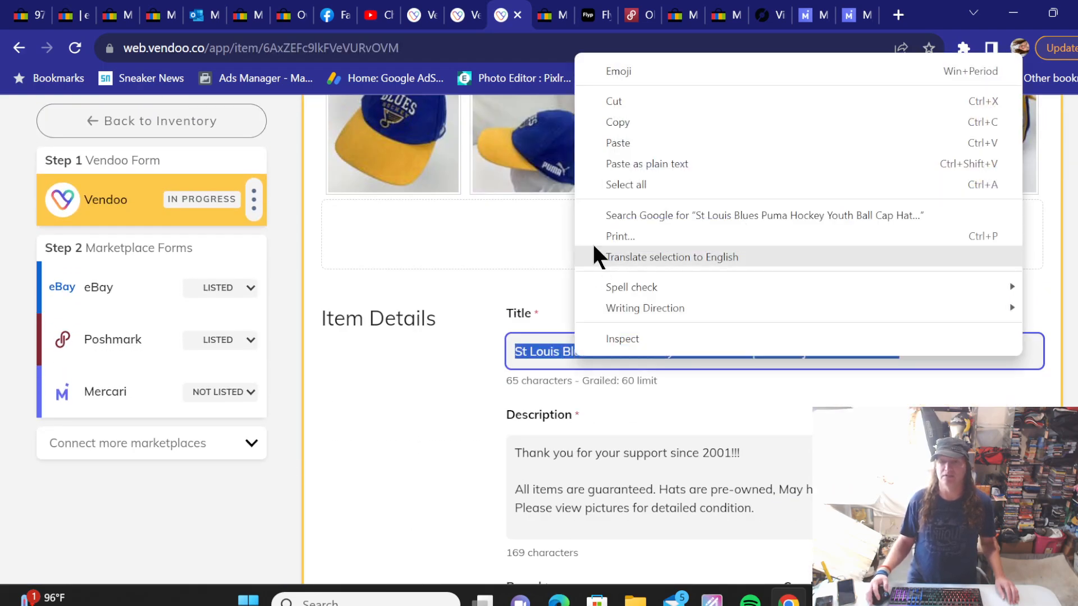
left_click(615, 121)
left_click(541, 18)
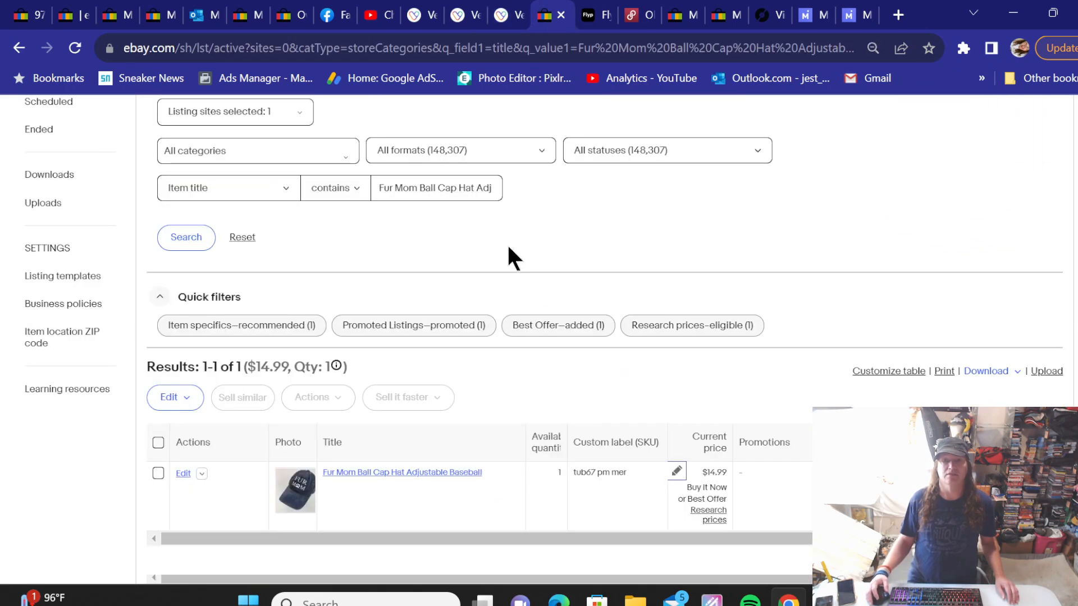
triple_click(428, 193)
right_click(427, 195)
left_click(481, 279)
left_click(195, 244)
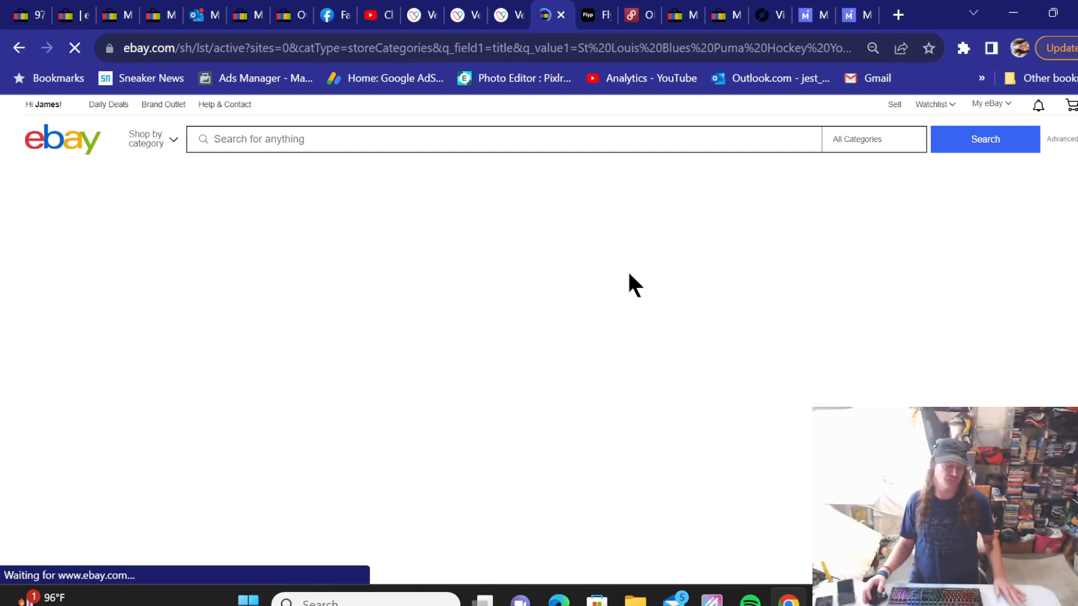
Step: Set the St Louis Blues listing's custom label to "tub67 pm mer" and submit it
scroll(627, 270, "down", 7)
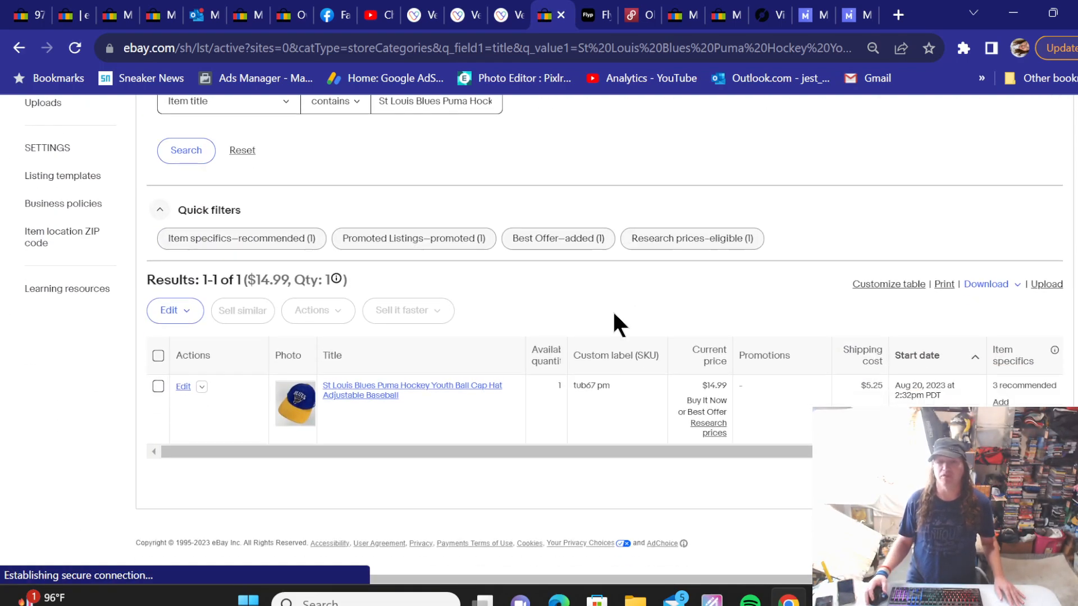
left_click(676, 384)
left_click(692, 498)
type("mer")
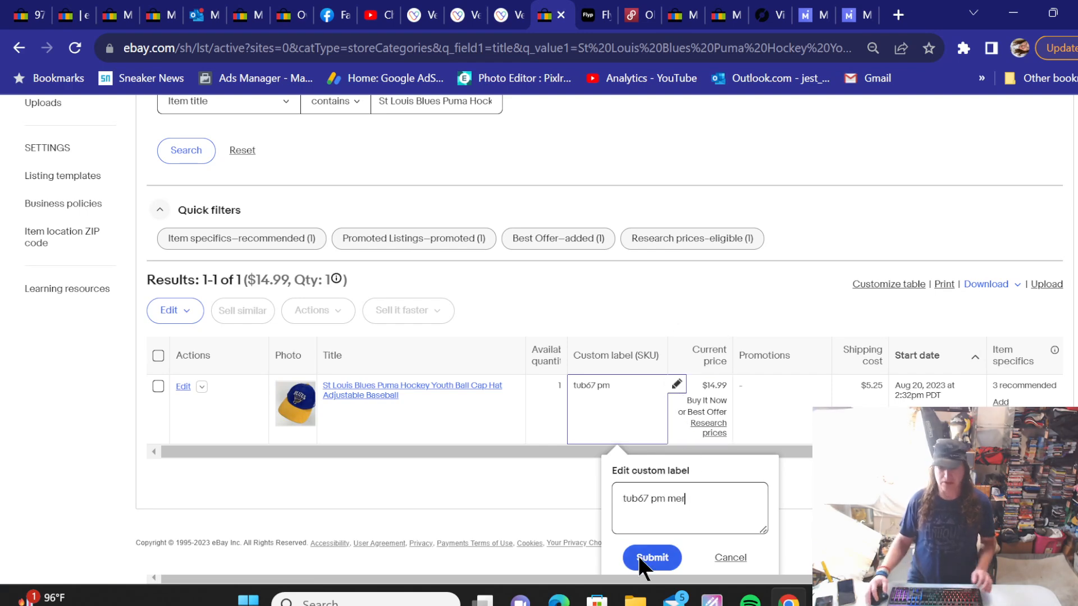
left_click(644, 558)
Step: Switch back to Vendoo, open the St Louis Blues cap's Mercari form and mark its brand as No Brand/Not Sure
left_click(499, 15)
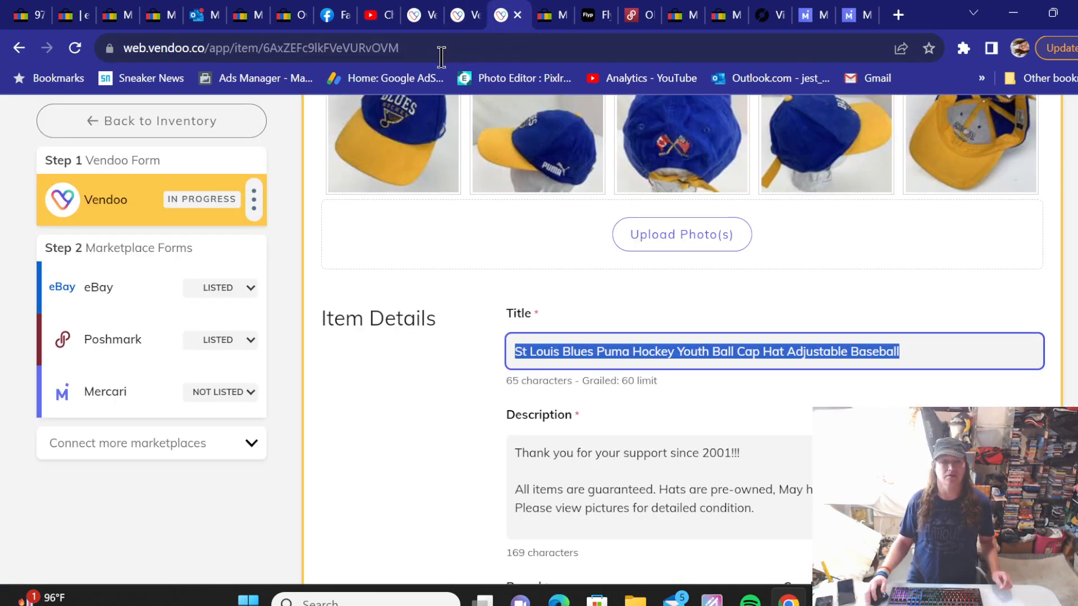
left_click(133, 389)
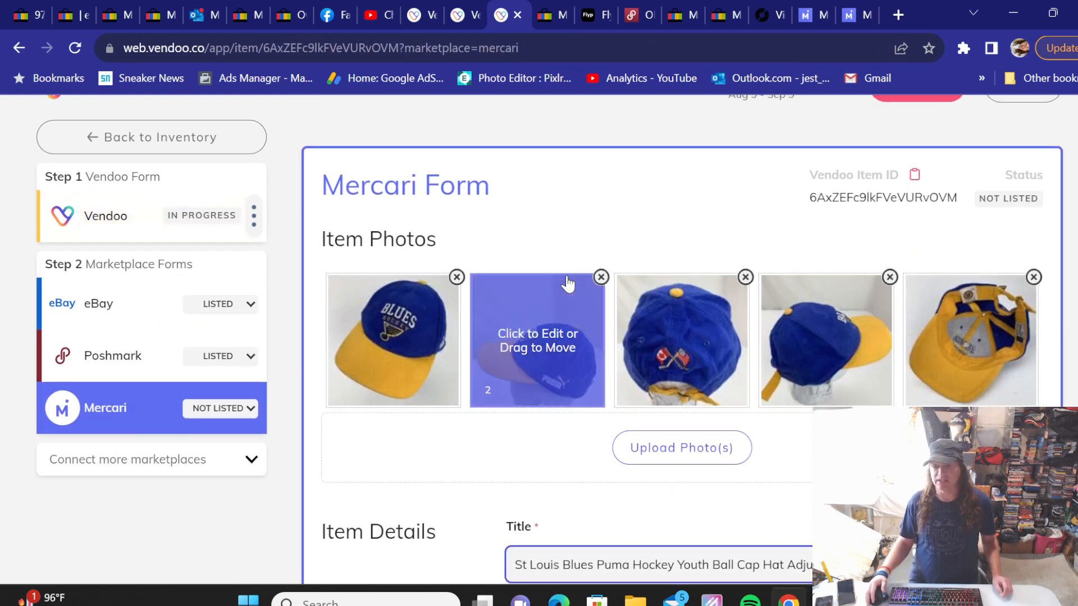
scroll(408, 275, "down", 10)
scroll(430, 284, "down", 2)
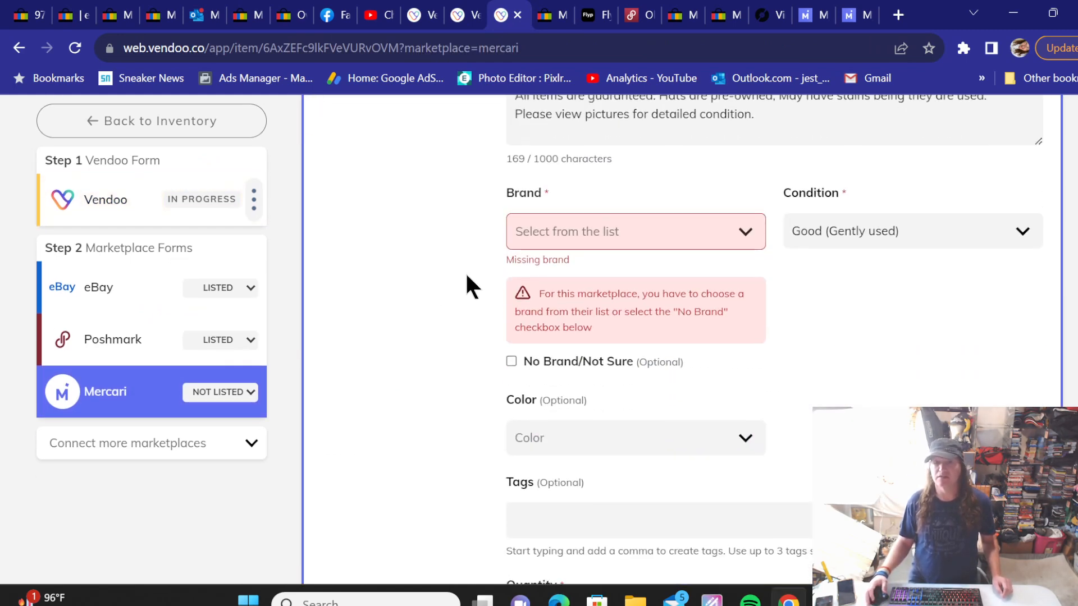
left_click(511, 361)
Step: Set the St Louis Blues cap's Mercari category to All Boys accessories under Kids, Boys Accessories
scroll(437, 250, "down", 12)
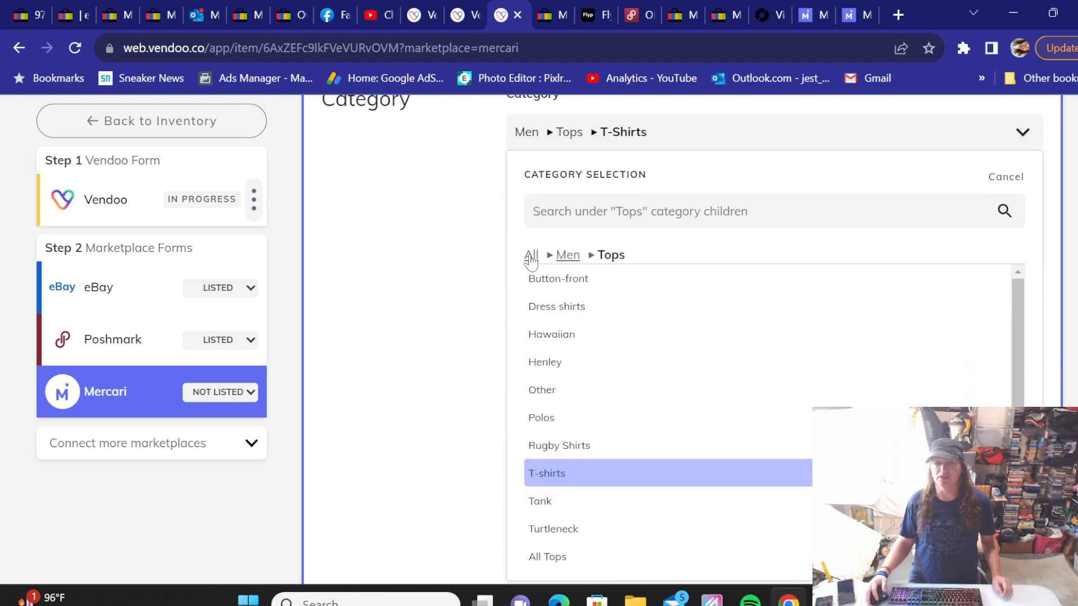
left_click(530, 257)
left_click(554, 454)
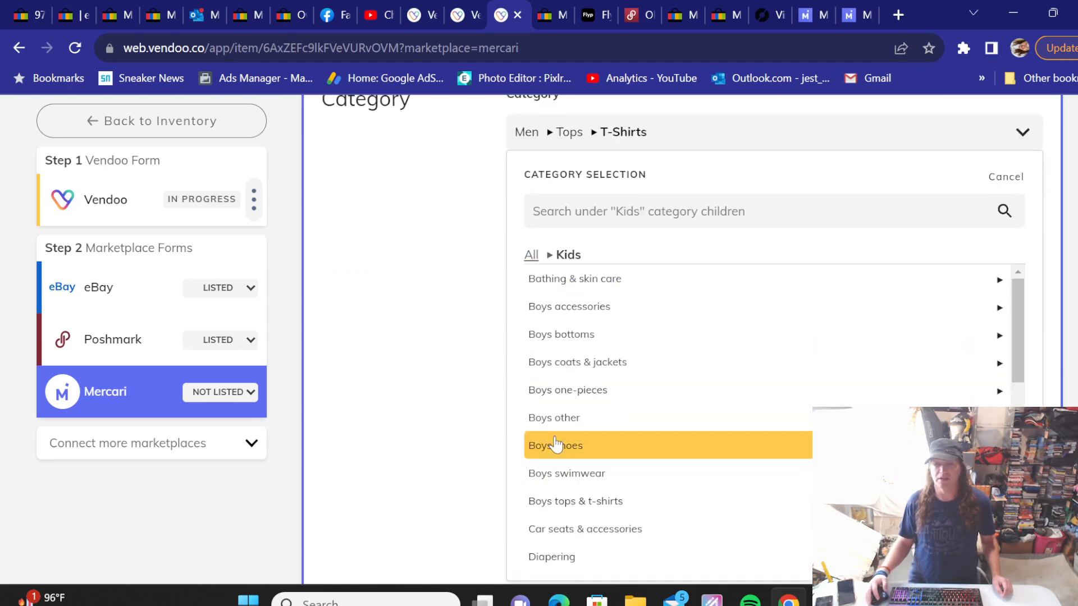
left_click(565, 310)
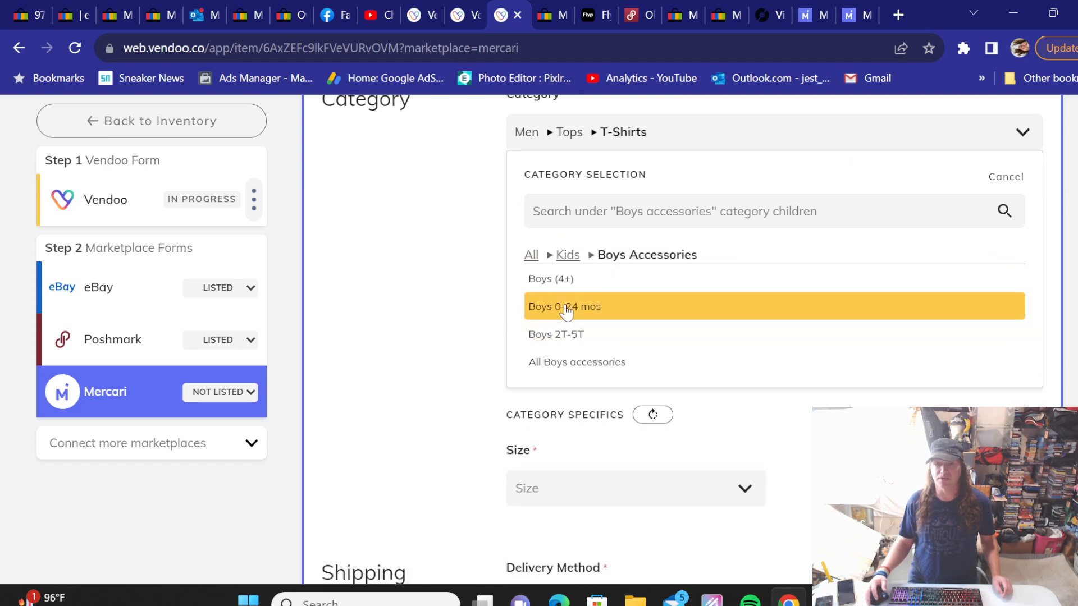
left_click(559, 361)
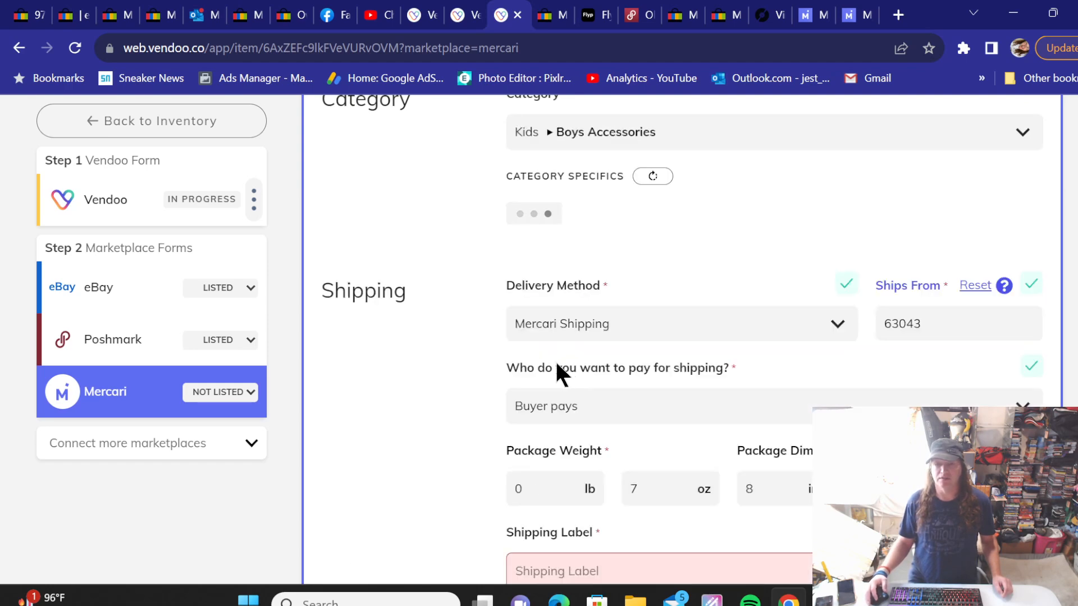
left_click(567, 134)
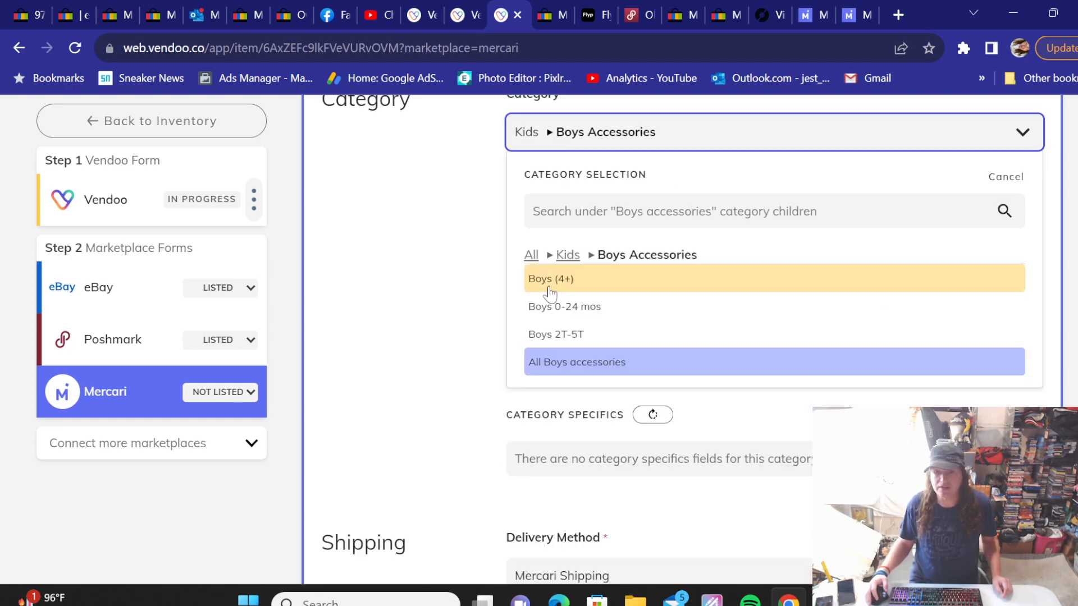
left_click(544, 363)
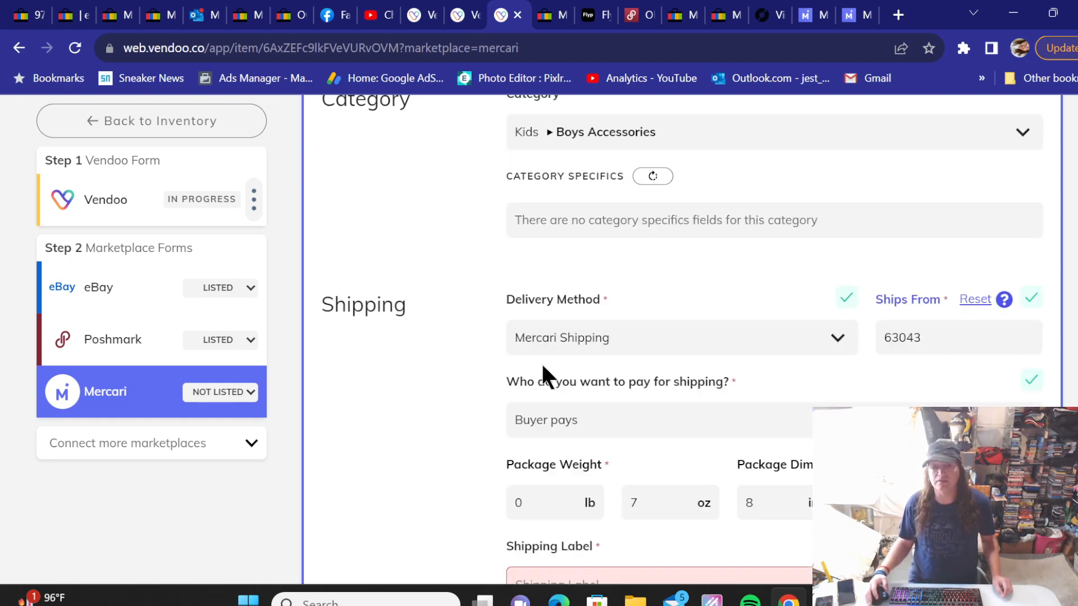
Step: Choose the USPS First-Class Package label ($4.99, 0.50 lb) for the St Louis Blues cap, list it on Mercari and return to the inventory
scroll(466, 213, "down", 4)
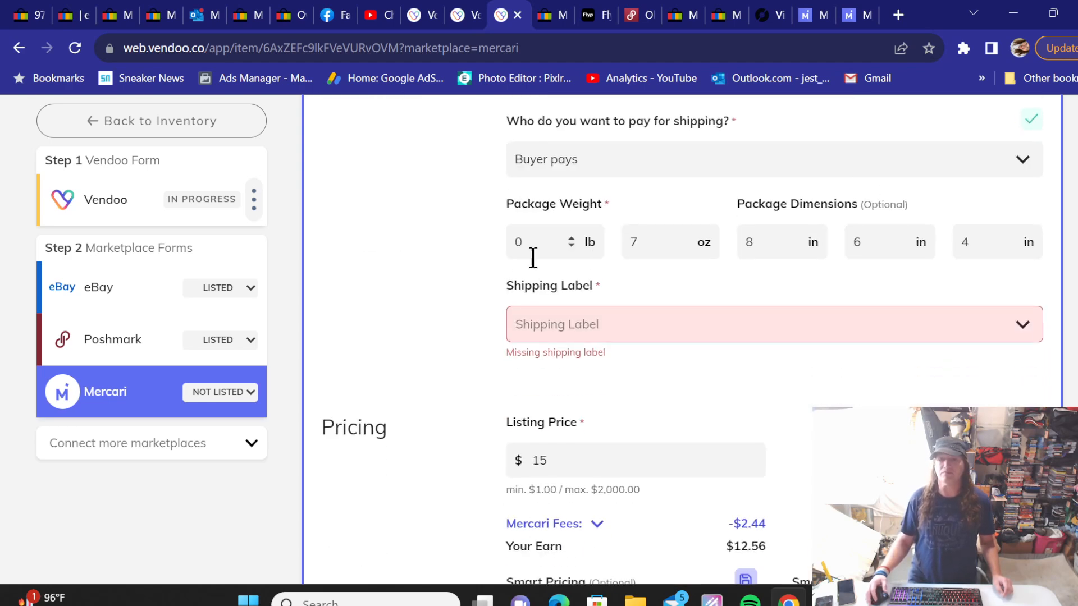
left_click(580, 337)
left_click(583, 355)
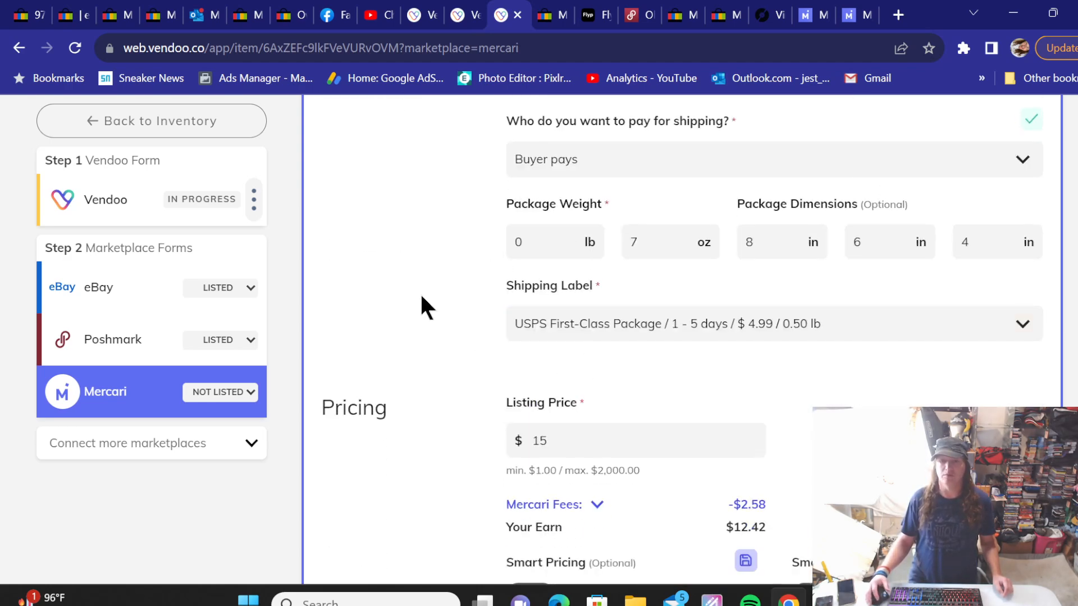
scroll(676, 337, "down", 7)
left_click(987, 439)
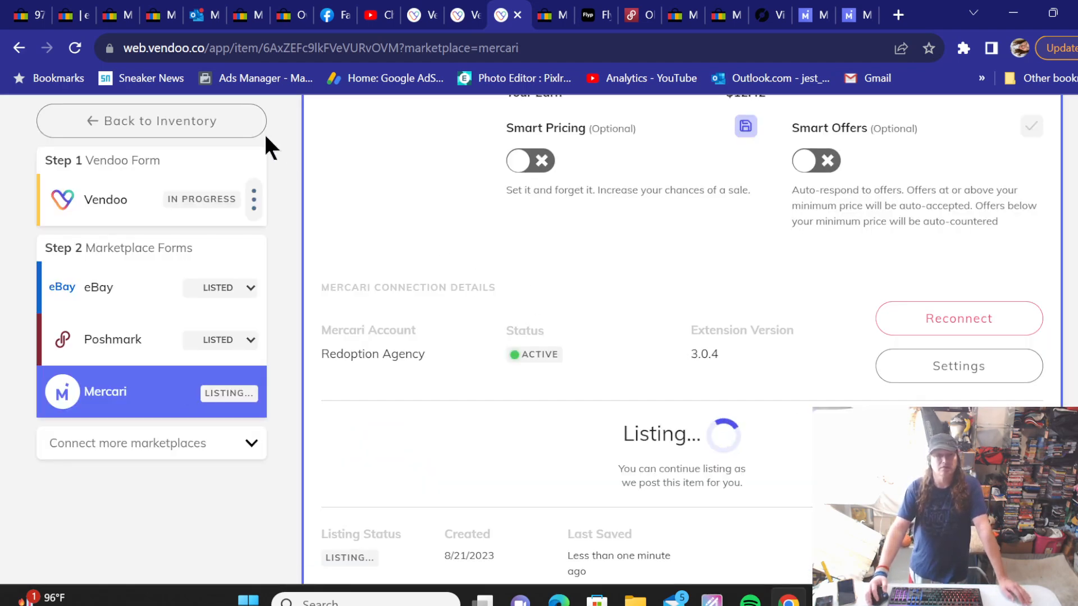
left_click(182, 129)
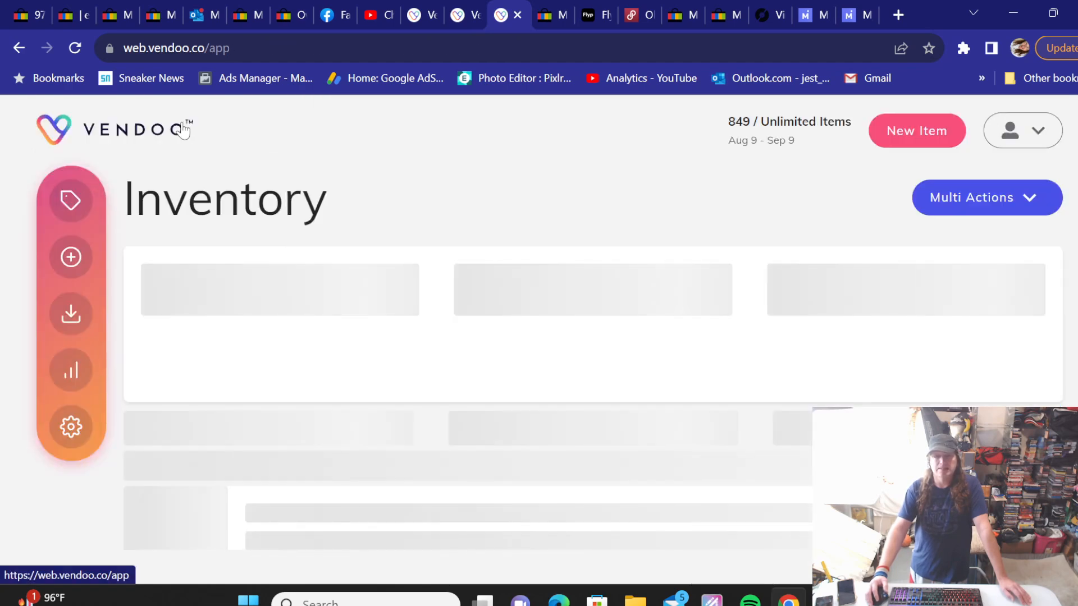
Step: Switch to Outlook, open the SOLD Ebay folder and review the sale notifications for items that sold
left_click(197, 15)
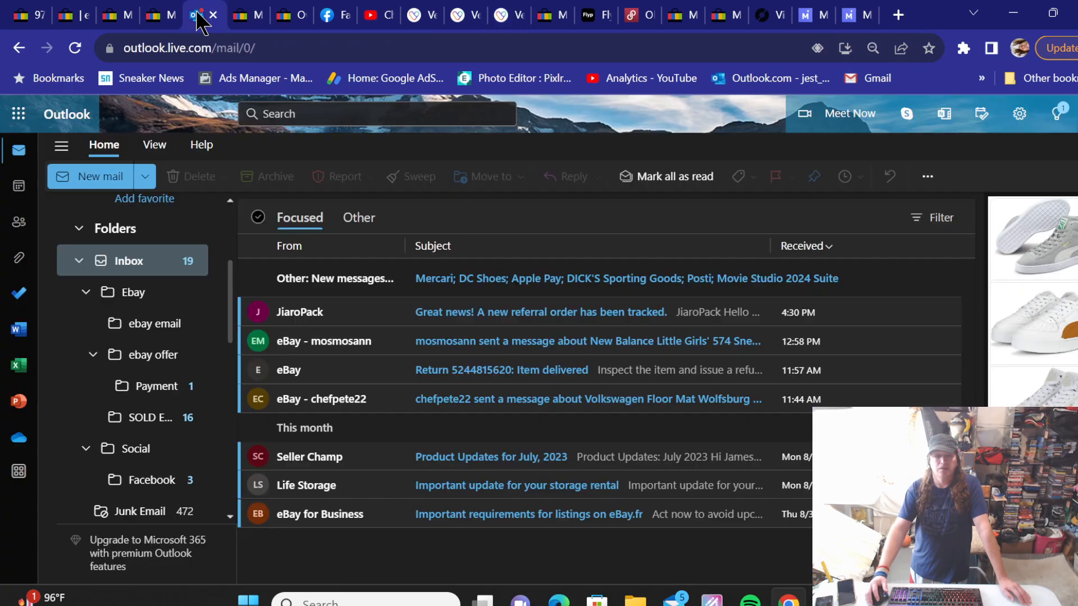
left_click(171, 420)
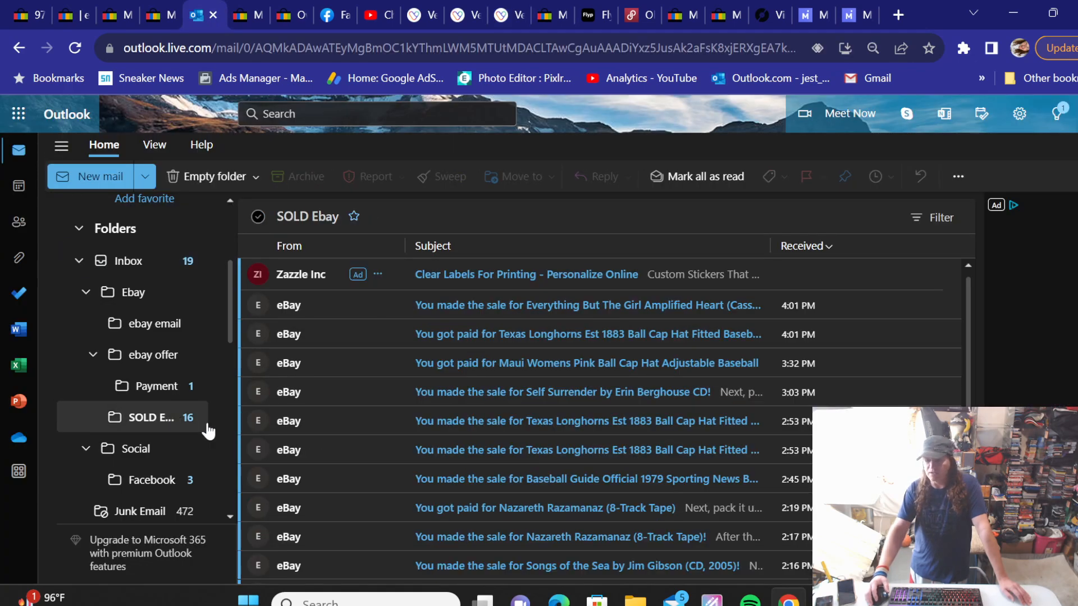
scroll(577, 377, "down", 3)
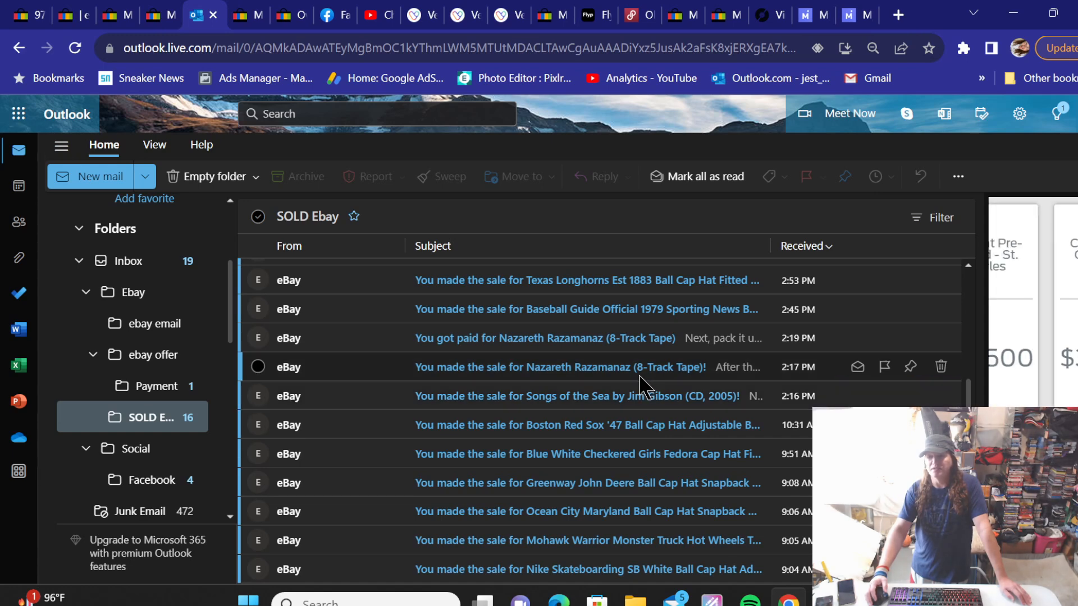
scroll(639, 387, "up", 2)
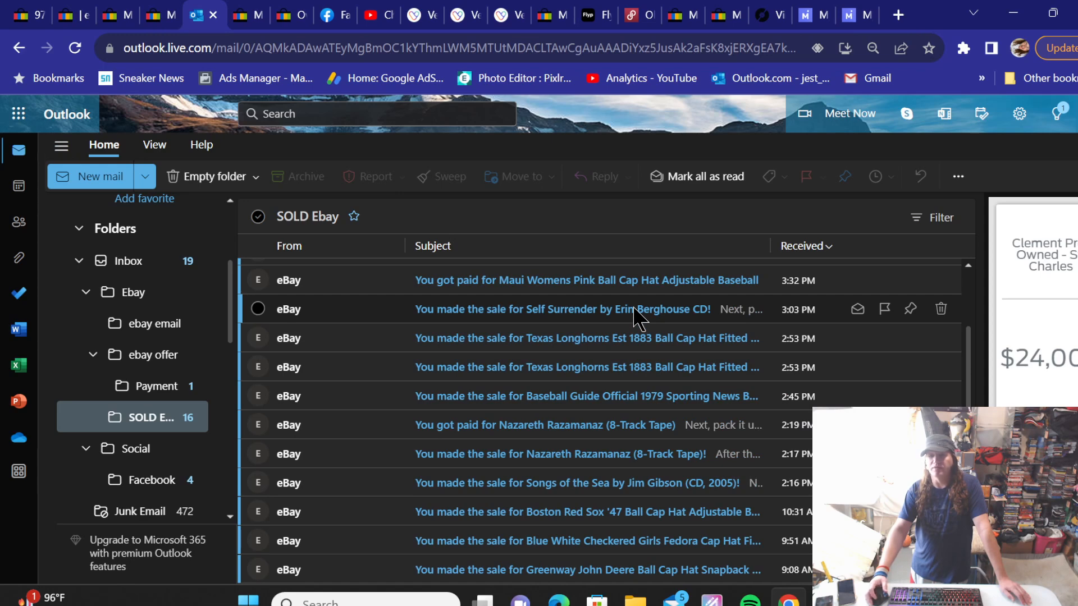
scroll(635, 317, "up", 2)
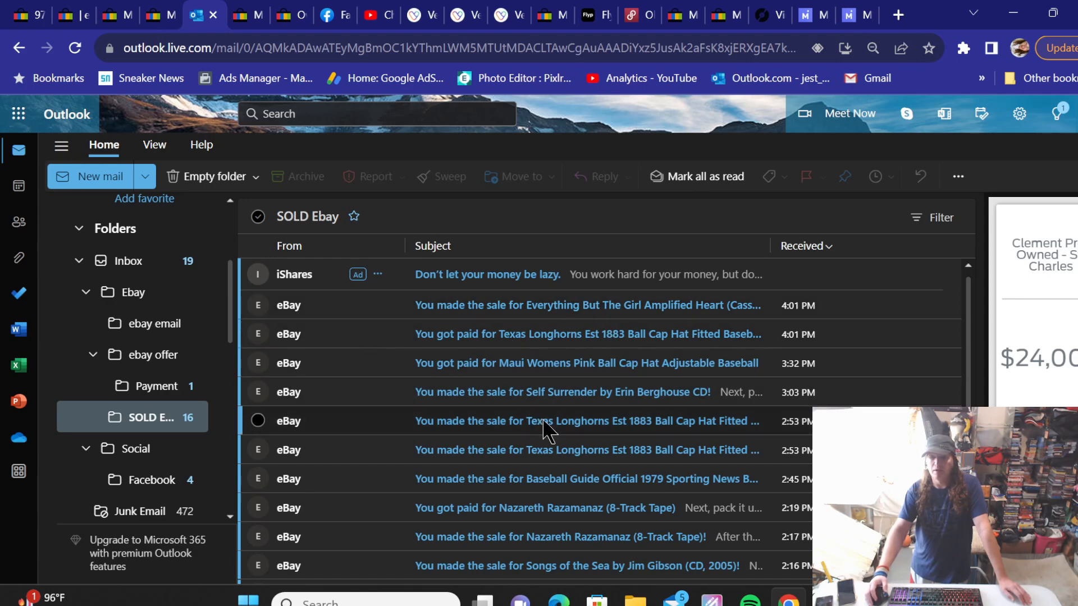
scroll(464, 385, "down", 3)
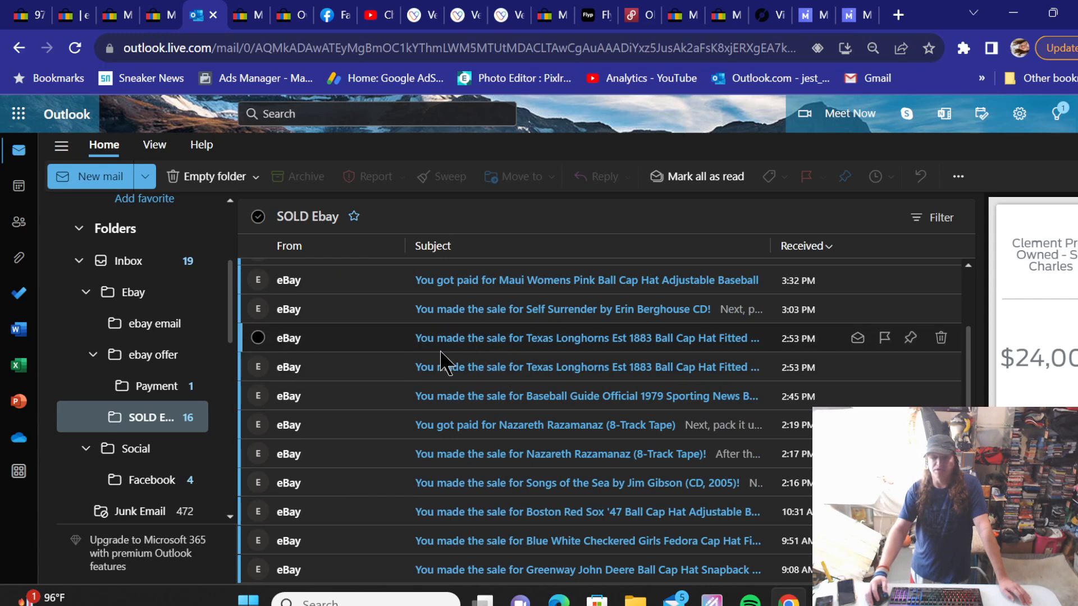
scroll(441, 378, "up", 3)
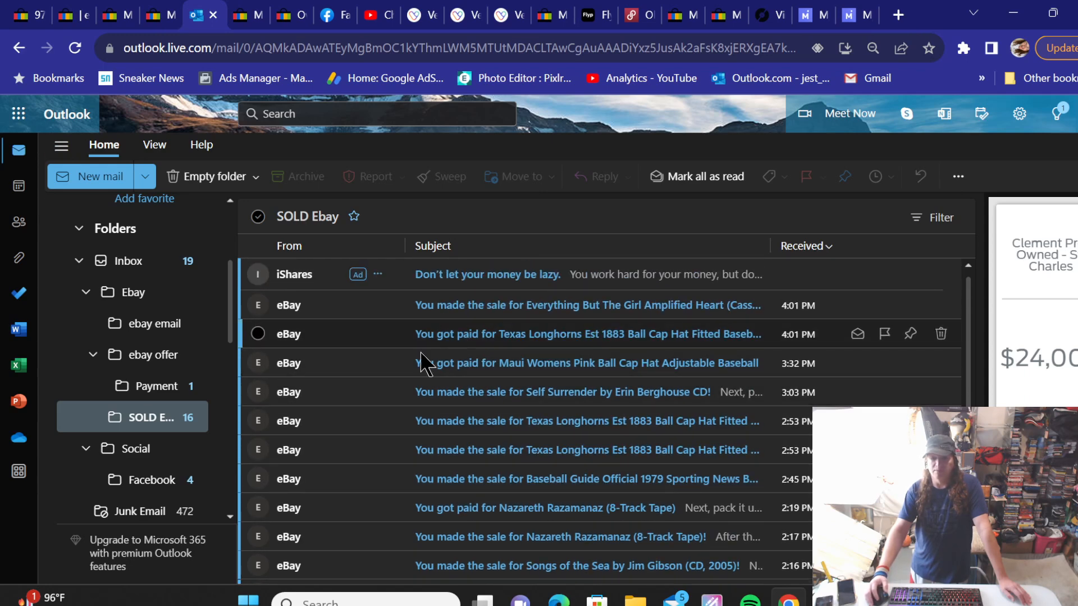
scroll(399, 359, "down", 1)
scroll(400, 359, "down", 4)
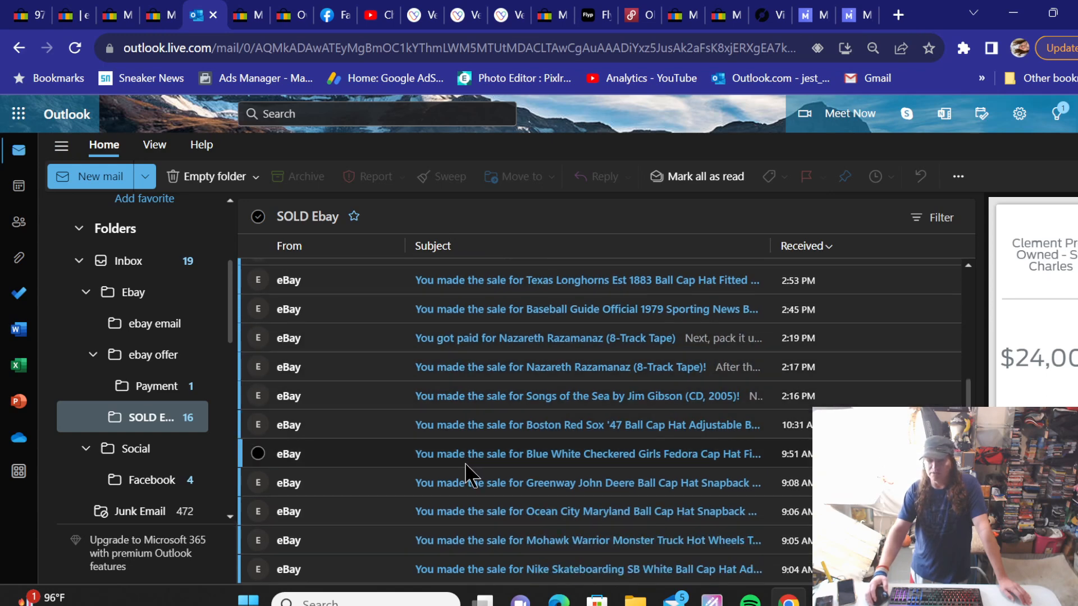
scroll(465, 471, "up", 2)
scroll(466, 469, "up", 3)
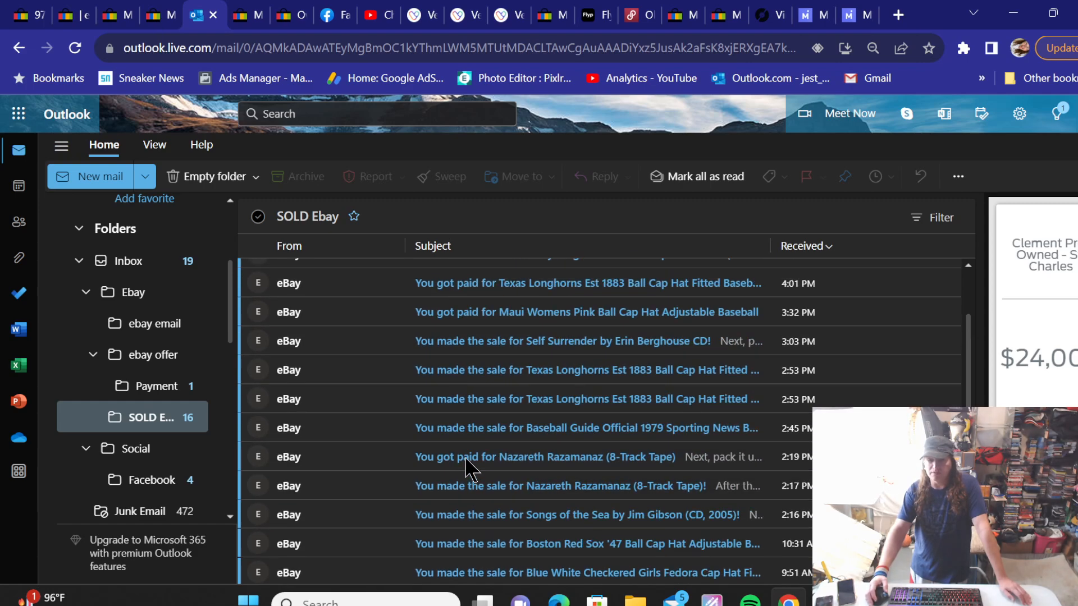
scroll(466, 465, "down", 3)
scroll(457, 458, "up", 3)
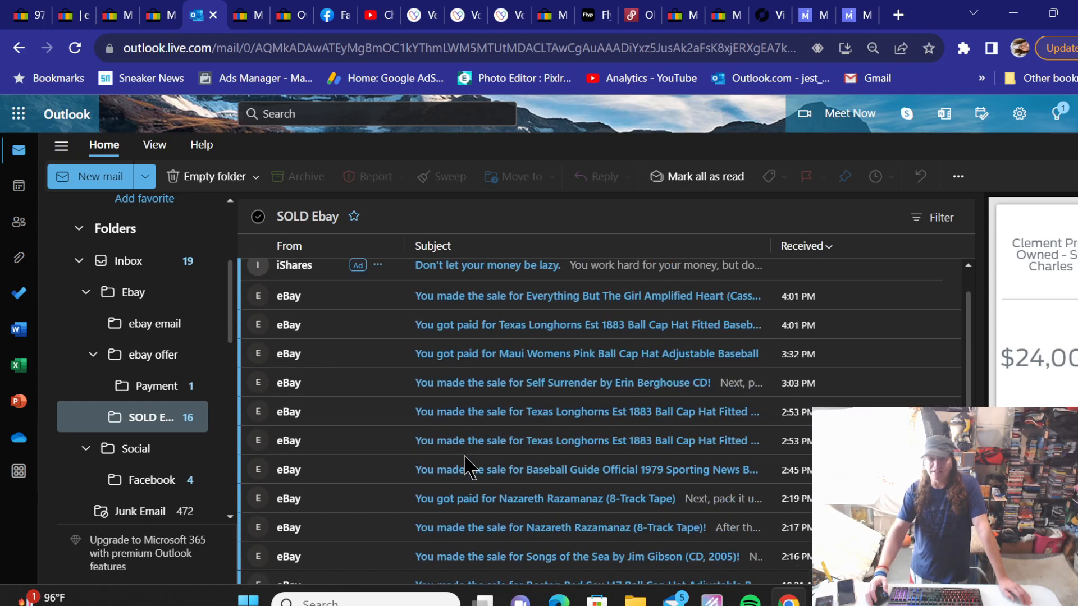
Step: Delete the duplicate 2:53 PM sale notification for the Texas Longhorns Est 1883 cap from the SOLD Ebay folder
scroll(449, 444, "down", 2)
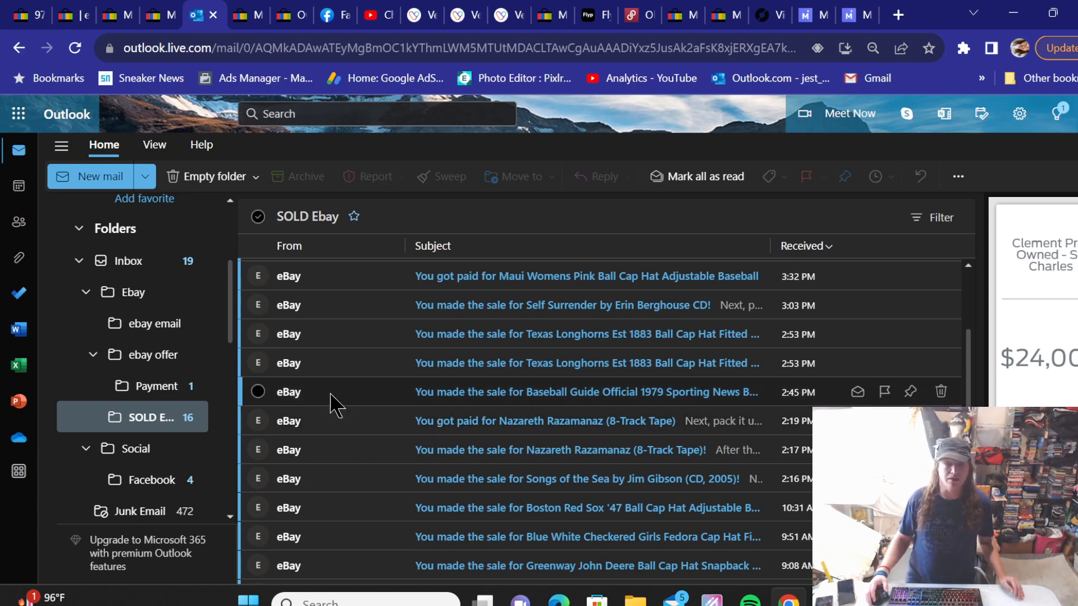
left_click(258, 363)
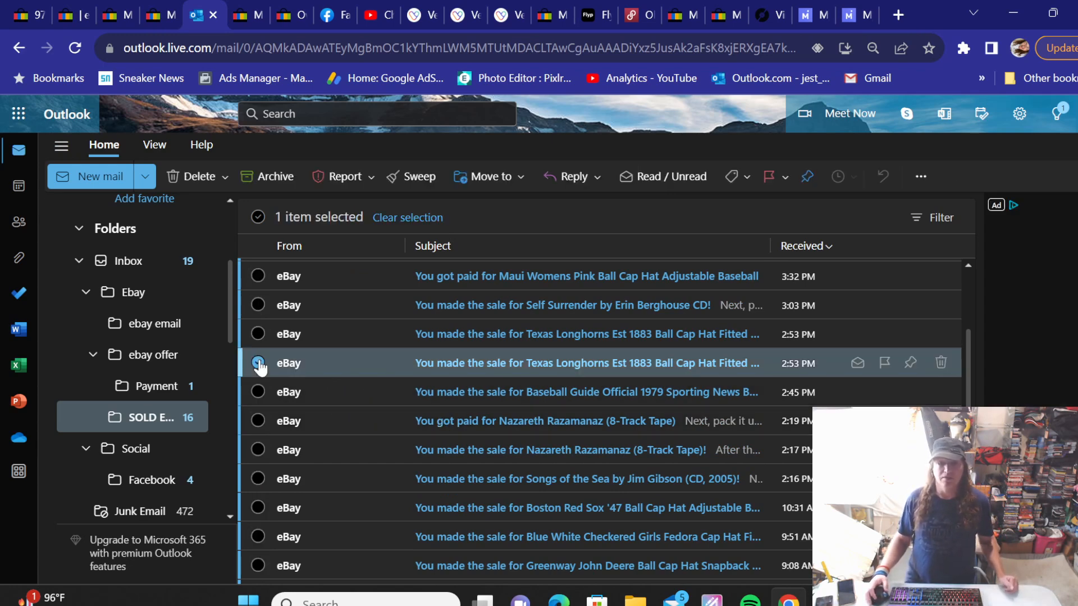
left_click(210, 180)
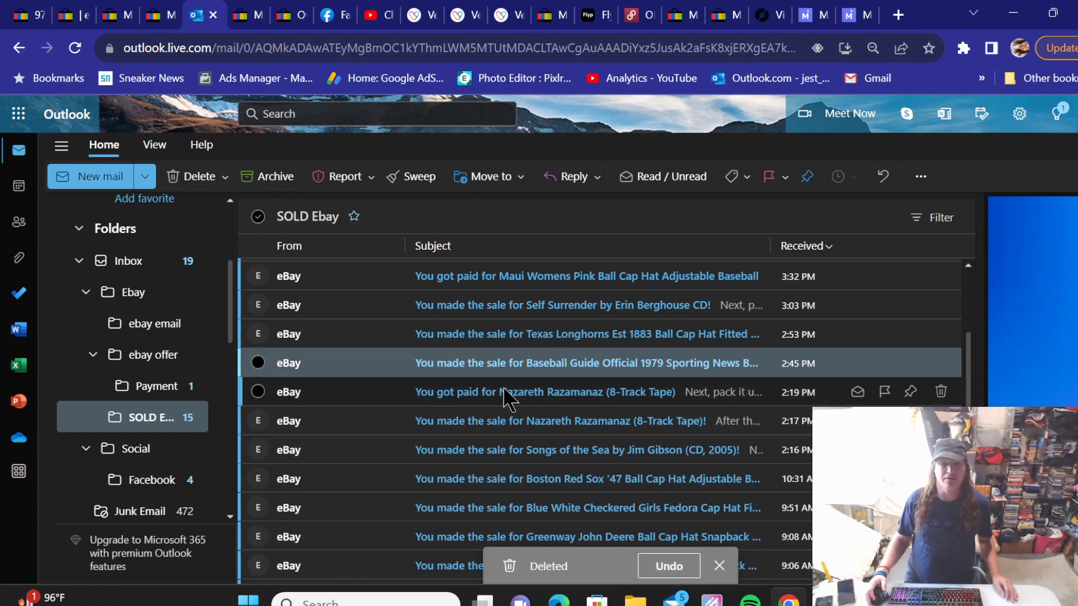
scroll(508, 399, "up", 2)
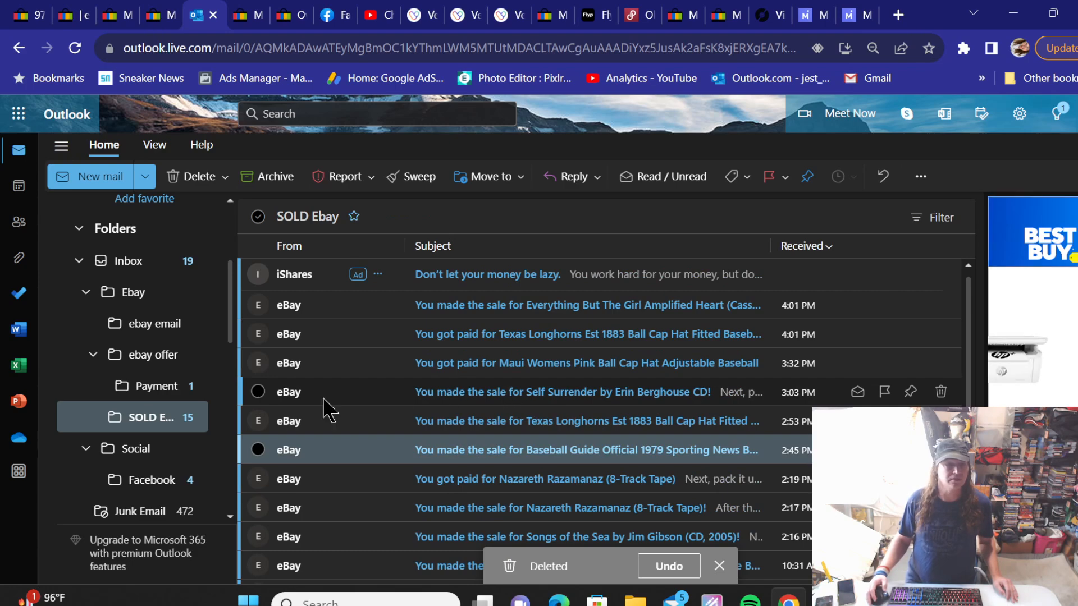
Step: Switch to Vendoo, open the St Louis Cardinals American Needle snapback cap from the inventory and copy its title
left_click(501, 14)
scroll(392, 259, "down", 10)
scroll(392, 260, "down", 7)
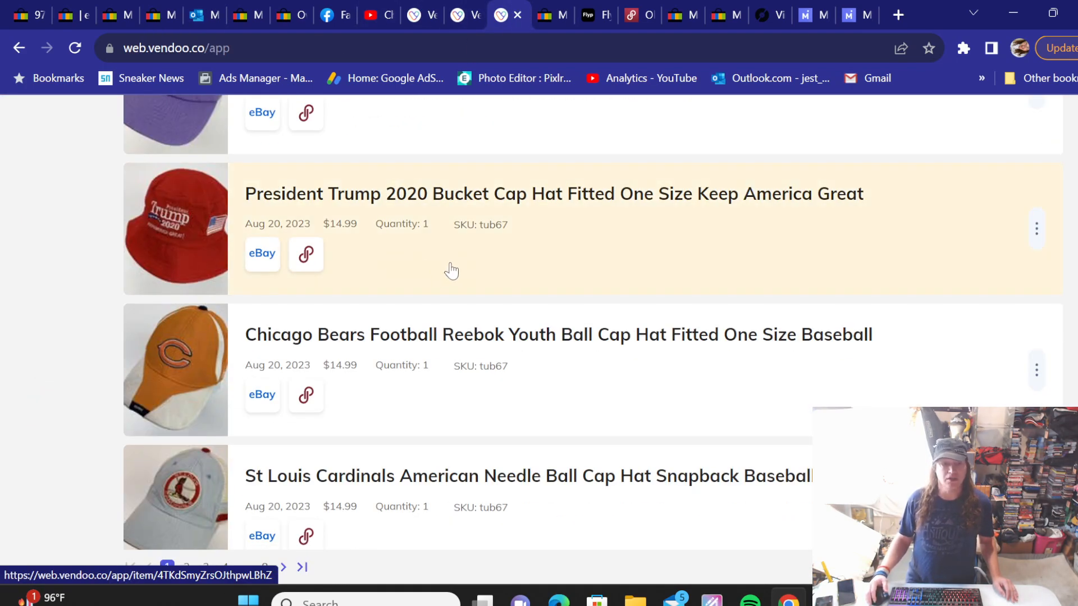
scroll(450, 272, "down", 3)
left_click(464, 306)
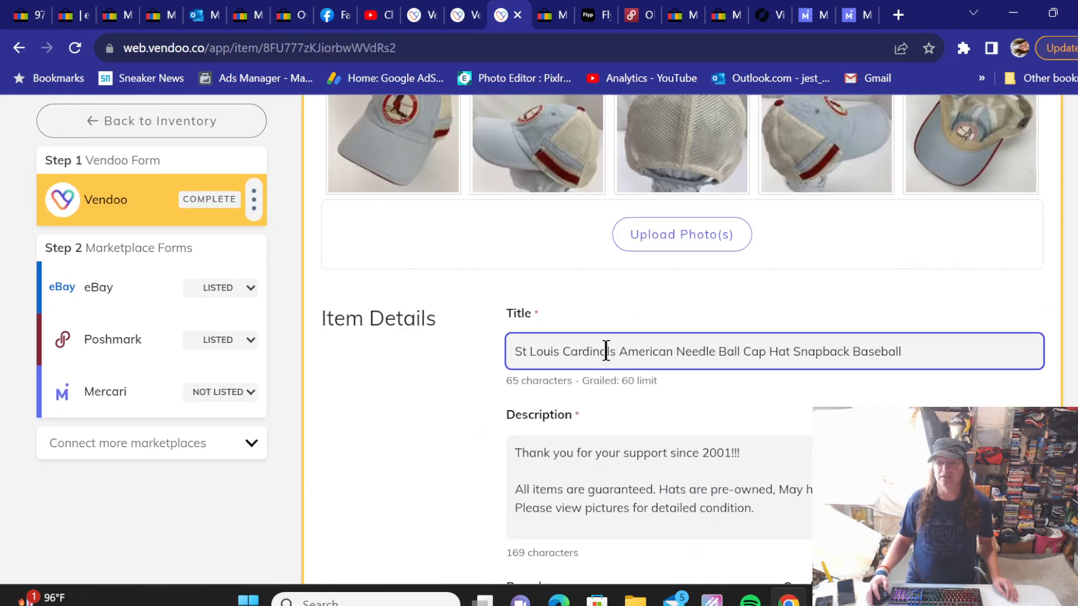
triple_click(605, 352)
right_click(605, 352)
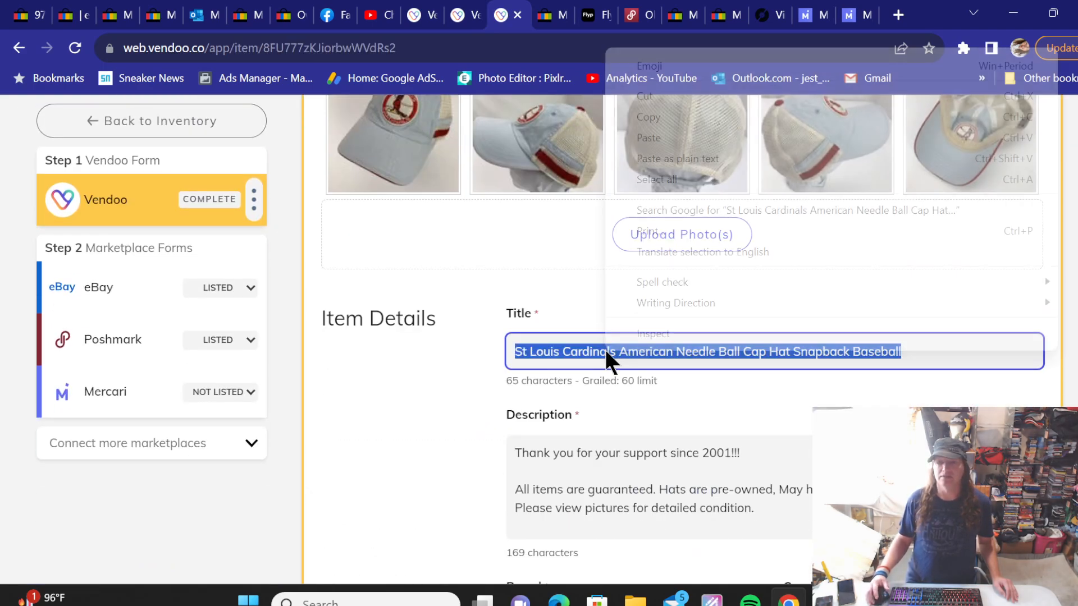
left_click(642, 115)
Step: Switch to eBay and search the active listings by item title for the copied St Louis Cardinals American Needle cap title
left_click(564, 13)
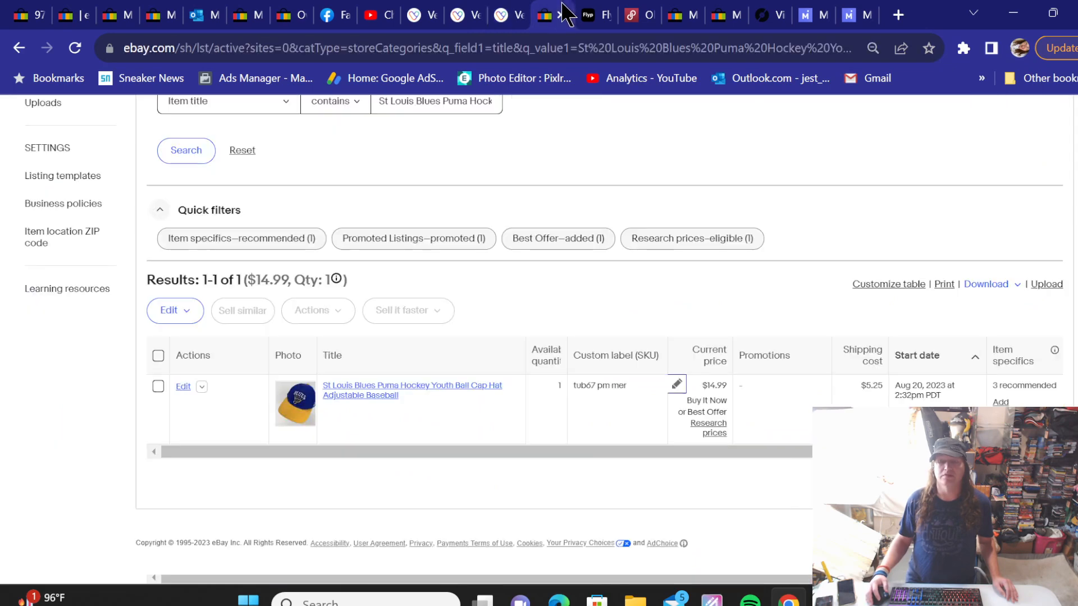
scroll(437, 180, "up", 2)
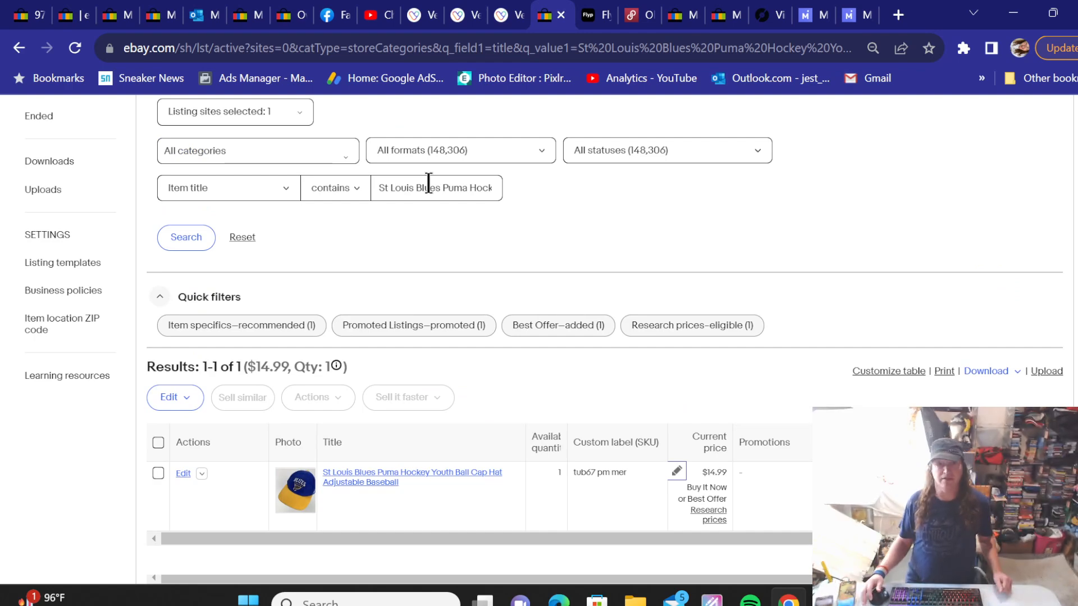
triple_click(428, 183)
right_click(426, 180)
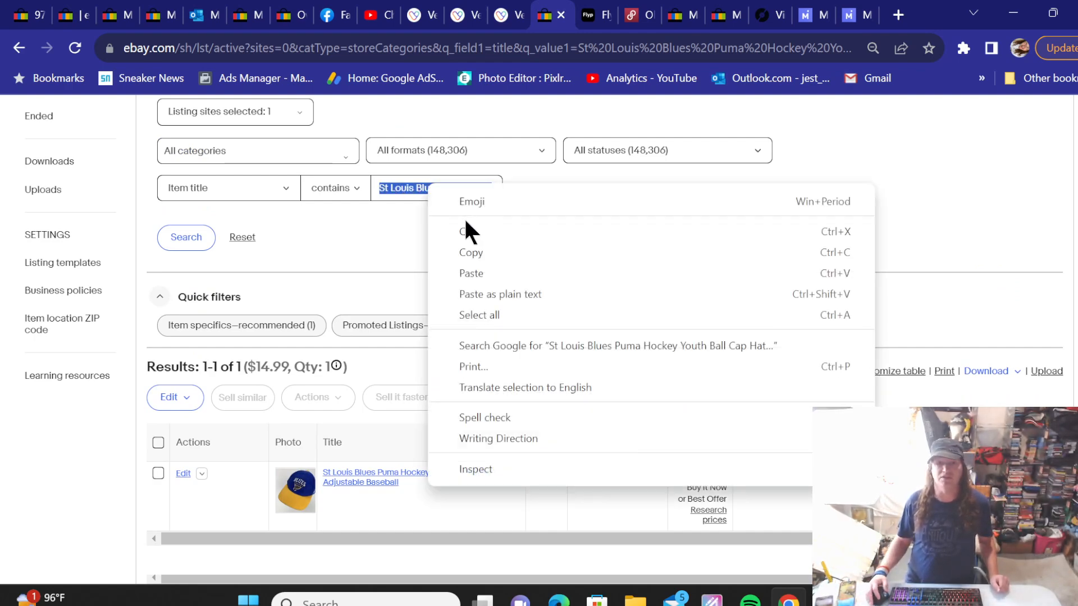
left_click(472, 272)
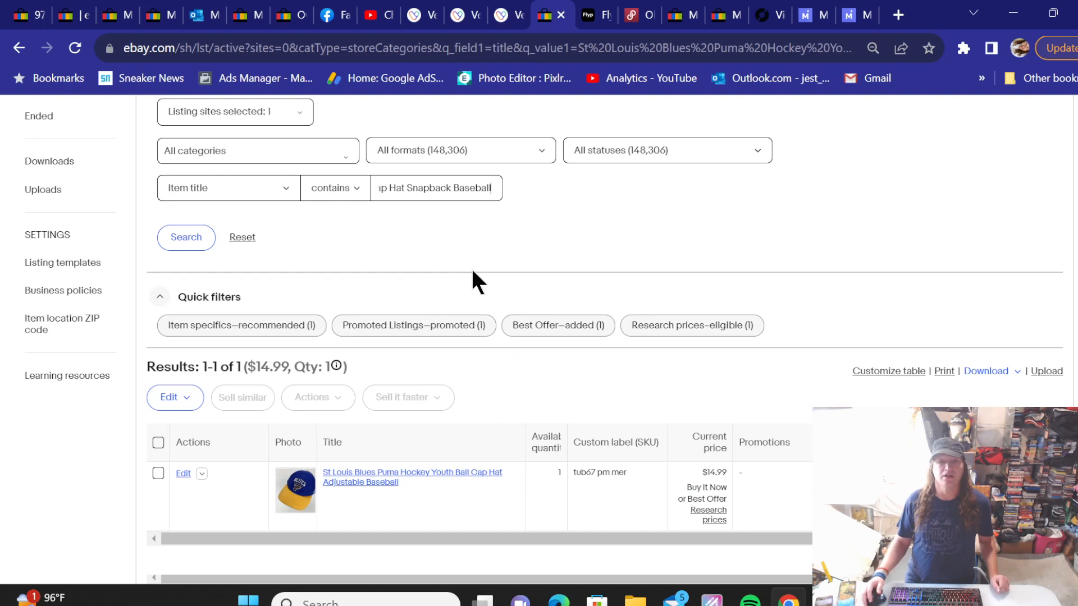
left_click(185, 239)
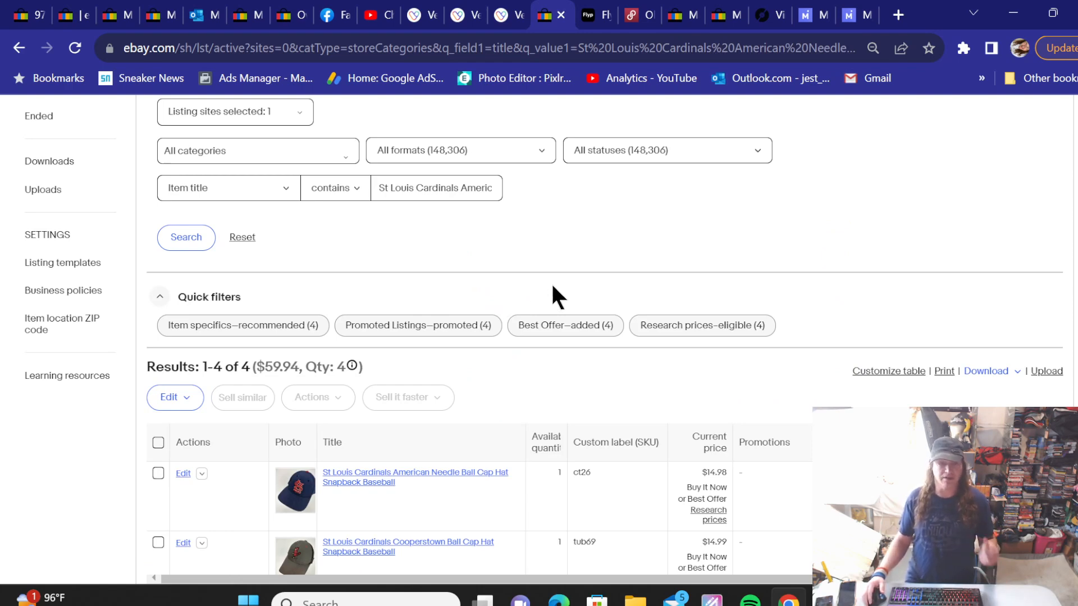
Step: Set the custom label of the light-blue St Louis Cardinals cap to "tub67 pm mer"
scroll(551, 282, "down", 4)
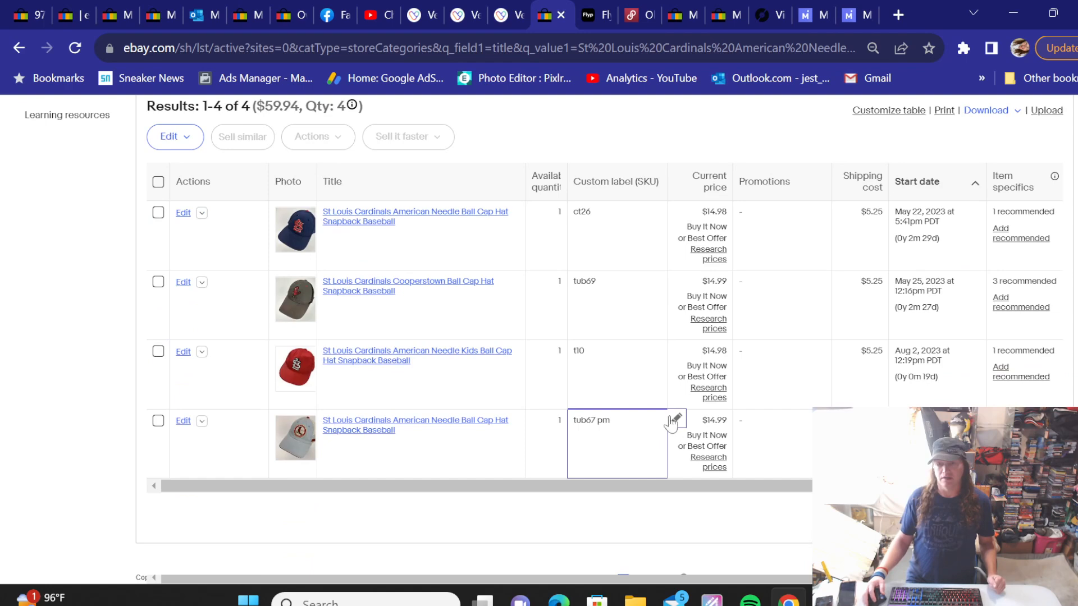
left_click(668, 419)
left_click(703, 318)
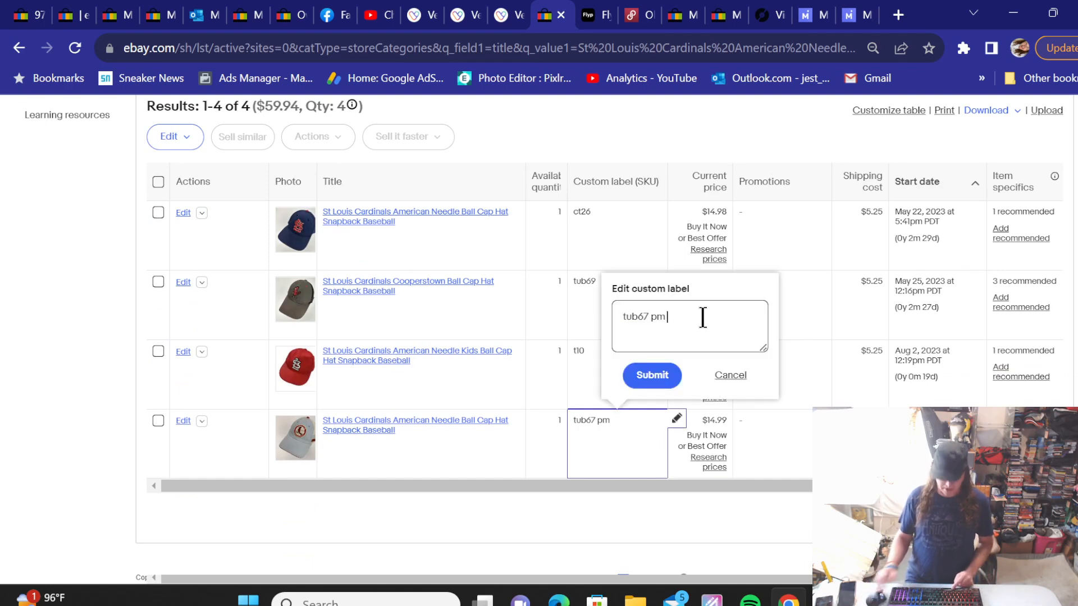
left_click(652, 374)
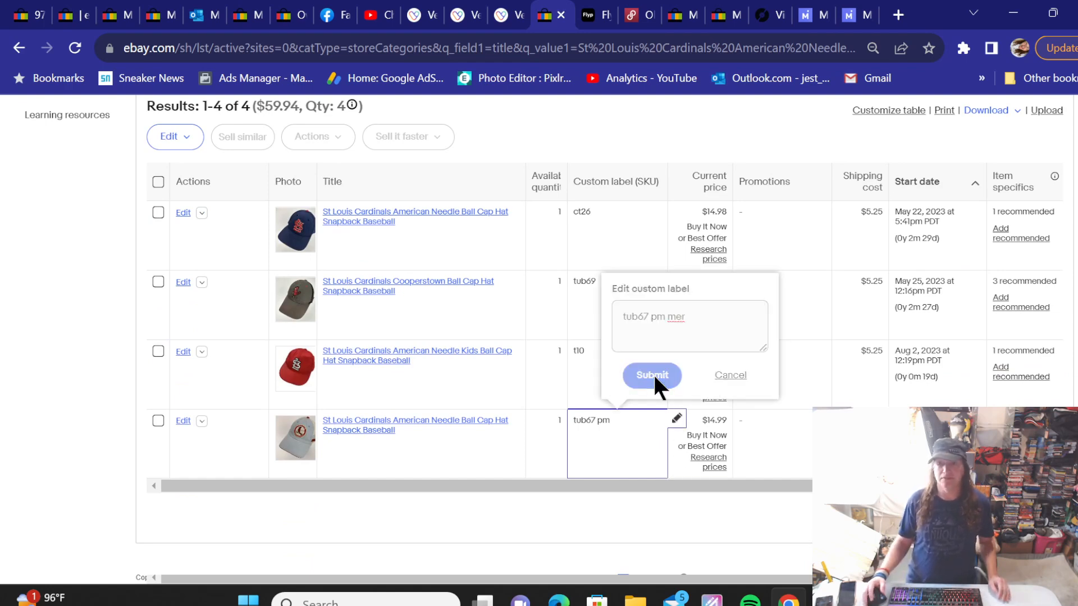
Step: Switch back to Vendoo, open the St Louis Cardinals cap's Mercari form and check its category and shipping details
left_click(513, 15)
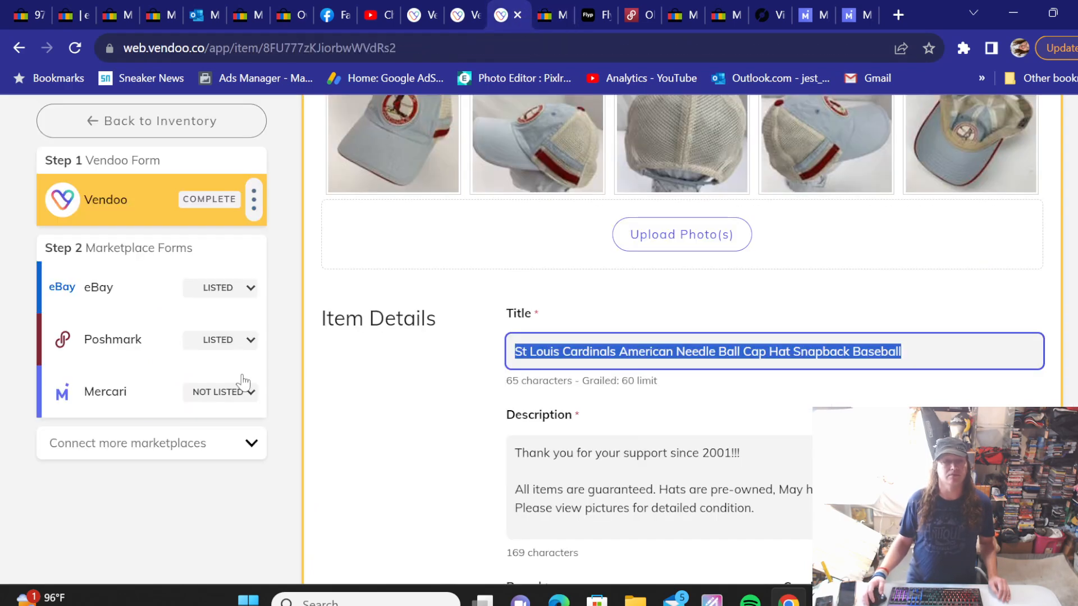
left_click(124, 408)
scroll(494, 308, "down", 9)
scroll(477, 269, "down", 12)
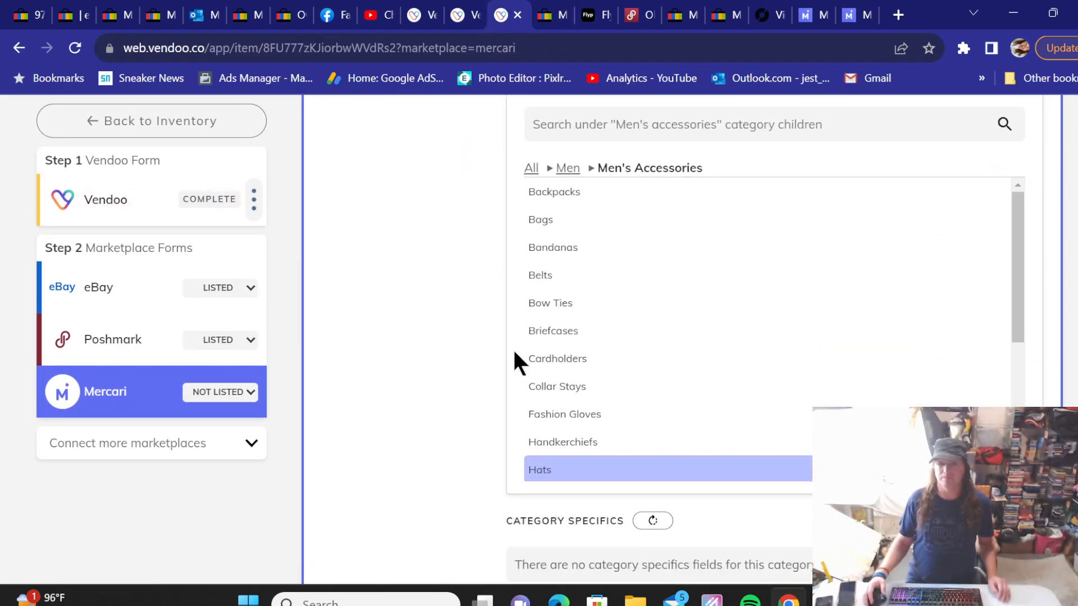
scroll(542, 467, "down", 7)
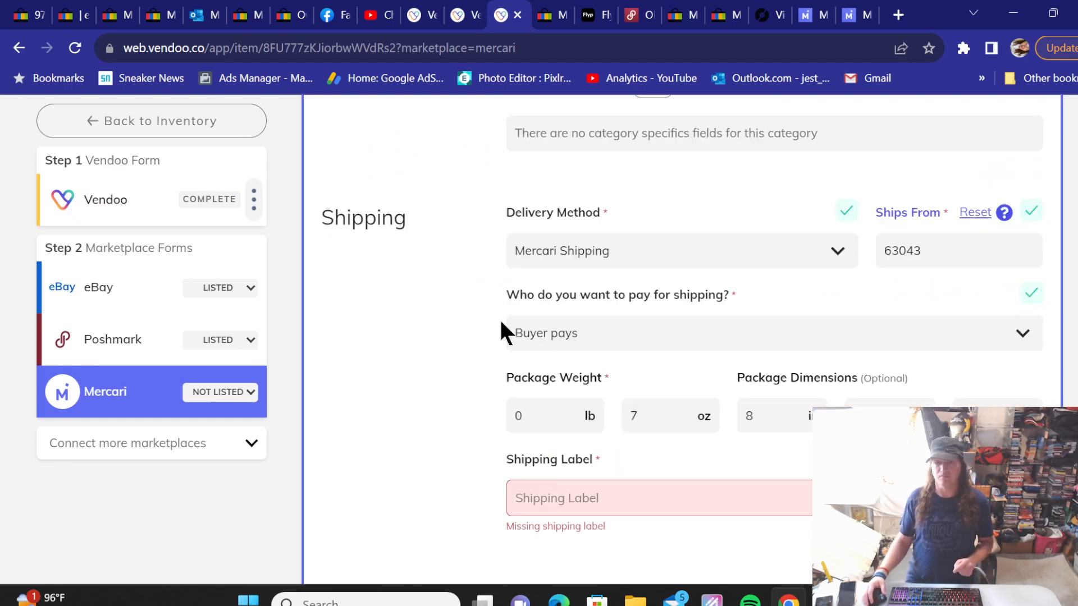
scroll(500, 311, "up", 5)
scroll(503, 311, "down", 6)
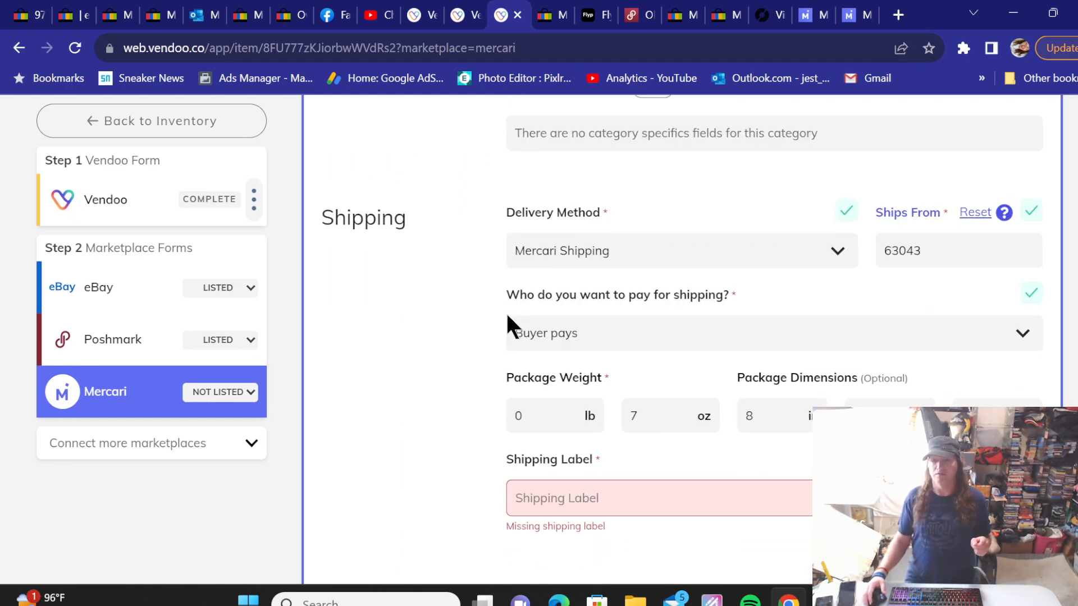
Step: Choose a shipping label for the St Louis Cardinals cap, list it on Mercari and return to the inventory
scroll(506, 316, "down", 2)
left_click(553, 336)
left_click(557, 368)
scroll(447, 344, "down", 10)
left_click(866, 355)
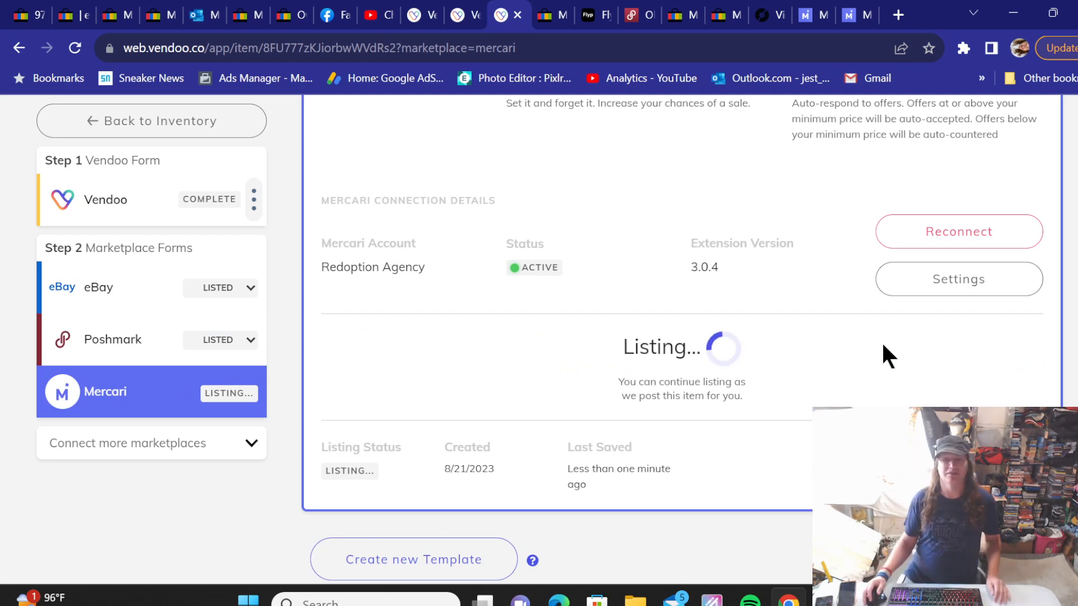
left_click(182, 125)
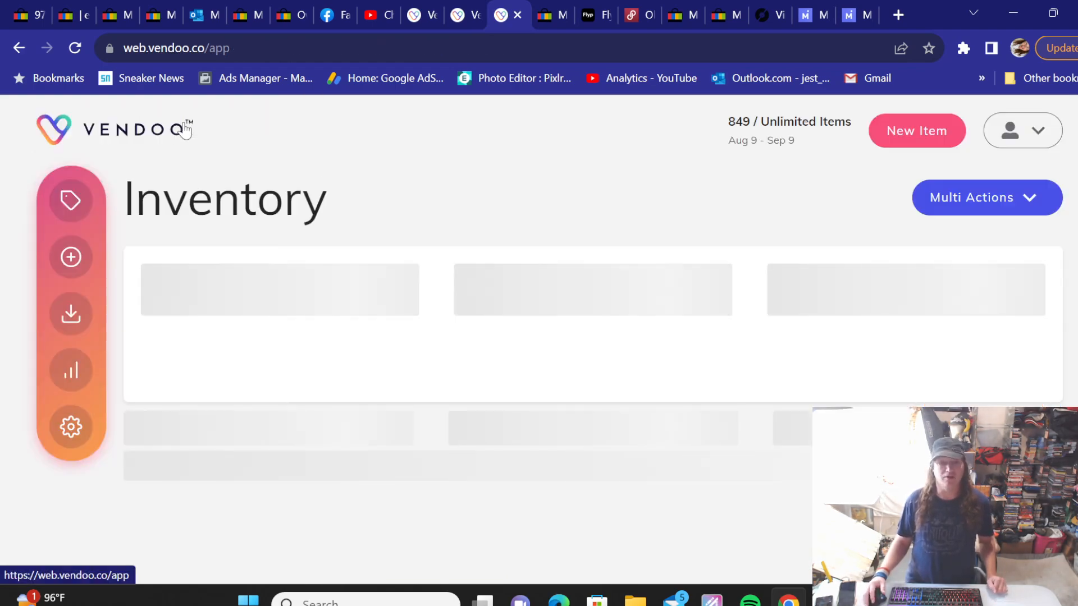
Step: Add Poshmark to the not-listed marketplace filter so the inventory shows items missing from both Mercari and Poshmark
scroll(246, 183, "down", 15)
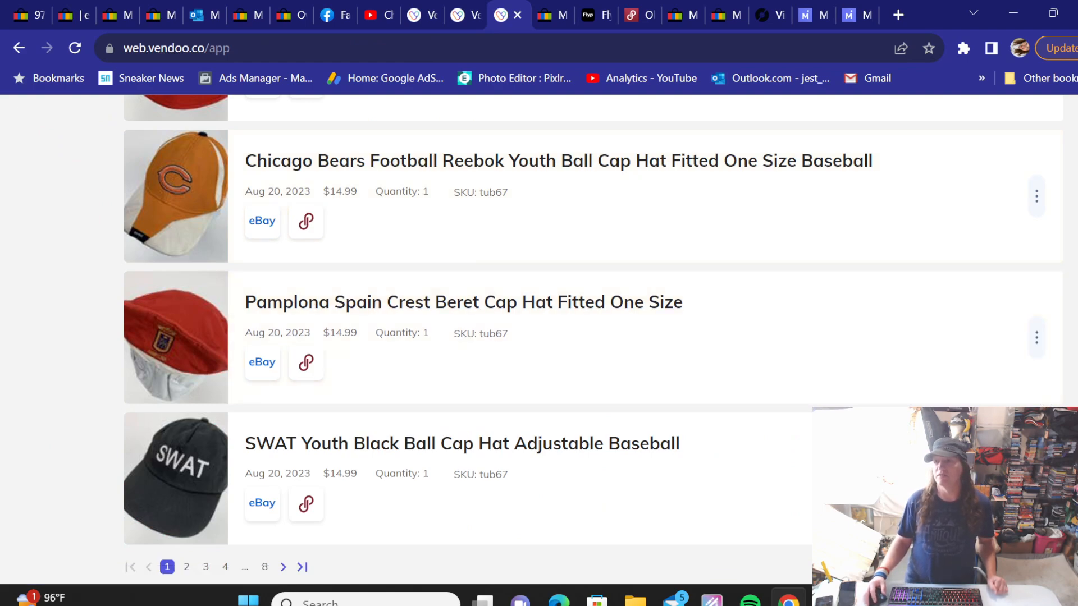
scroll(592, 323, "up", 15)
left_click(558, 359)
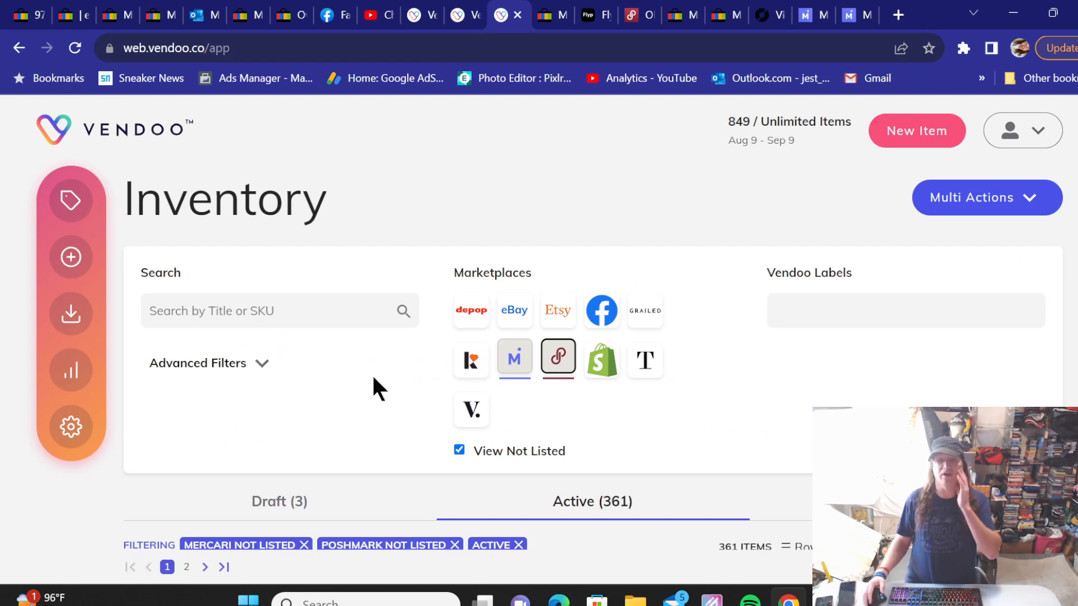
Step: Open the Lee Michaels Live 8-Track Tape from the filtered inventory and copy its title
scroll(373, 377, "down", 5)
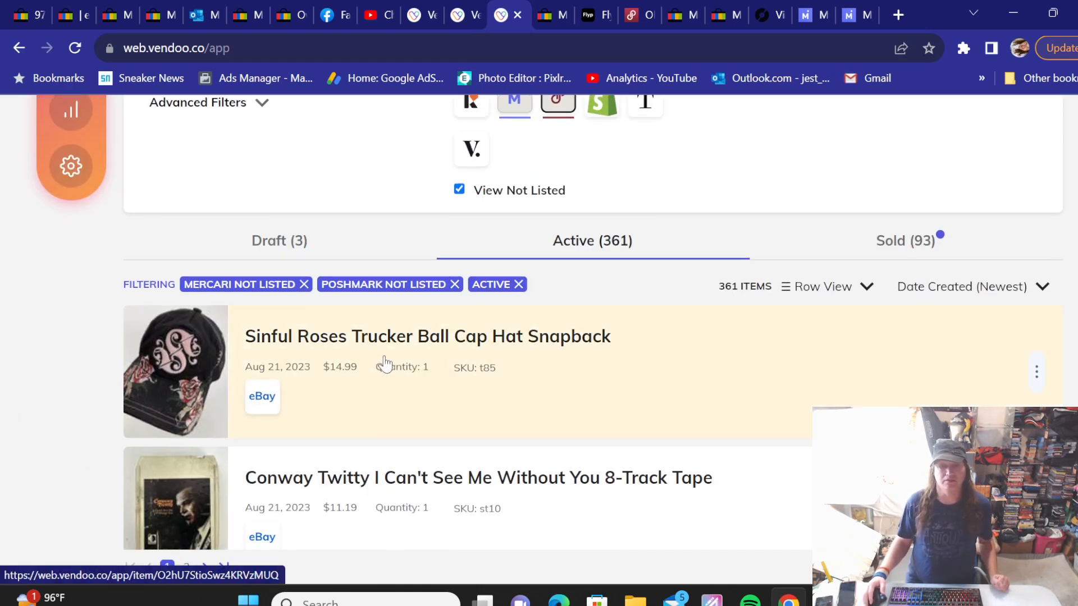
scroll(387, 361, "down", 6)
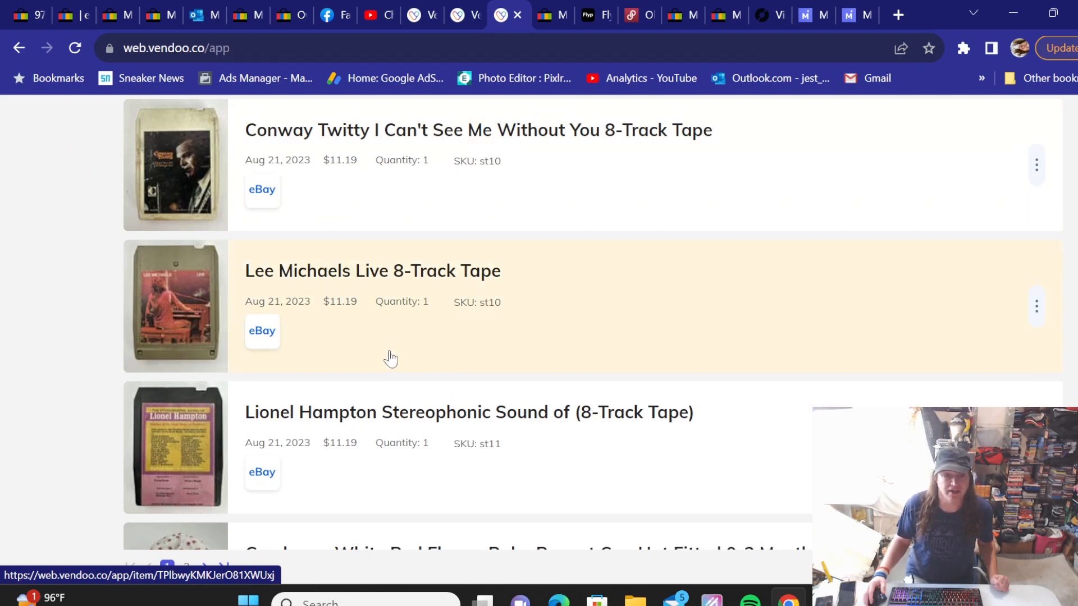
left_click(384, 275)
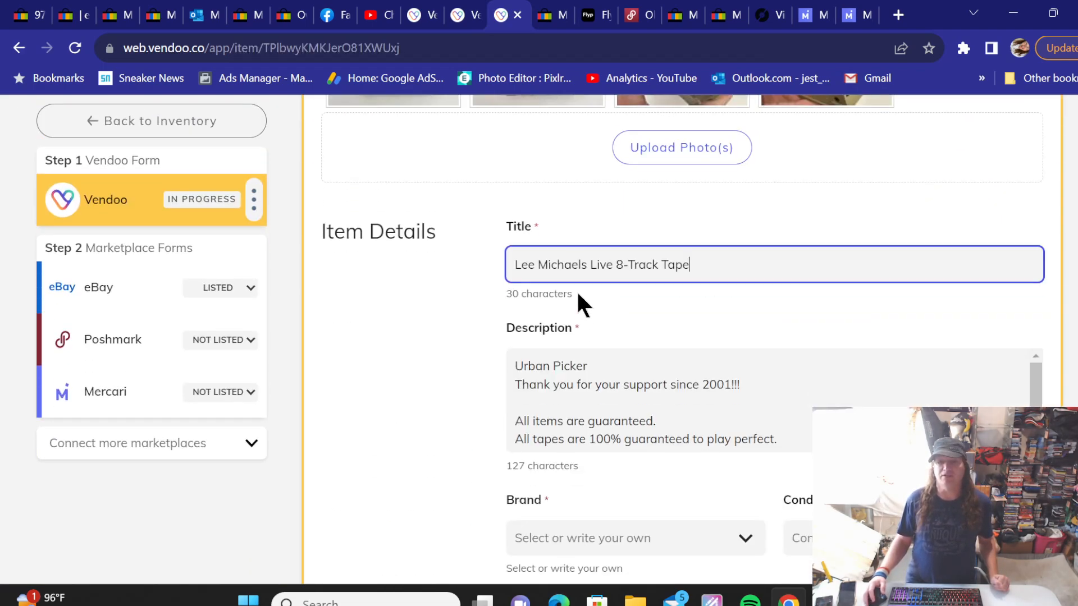
triple_click(572, 265)
right_click(571, 264)
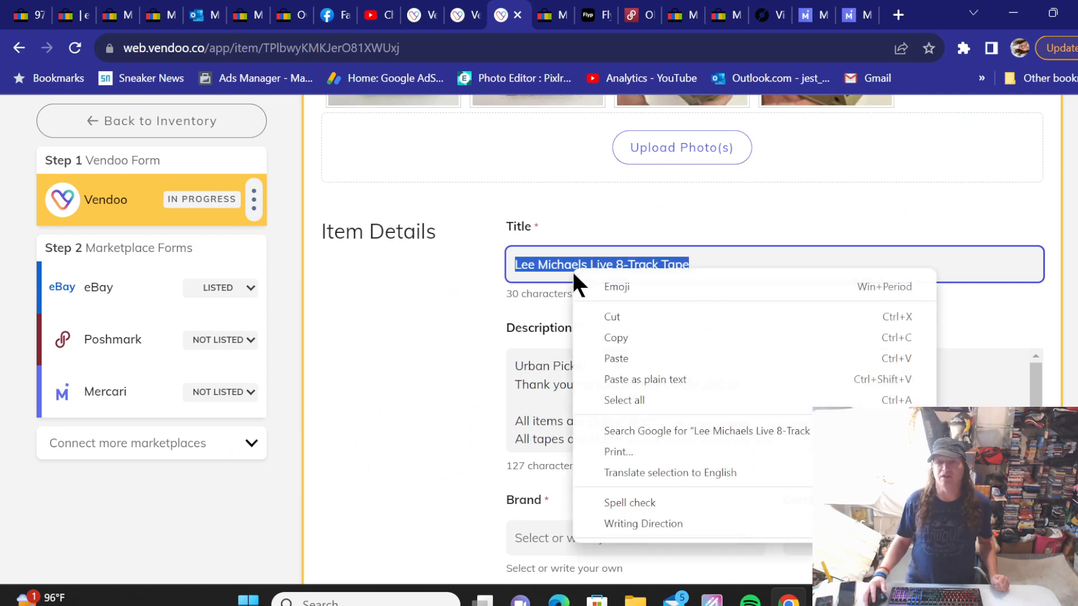
left_click(635, 339)
Step: Switch to eBay and search the active listings by item title for "Lee Michaels Live 8-Track Tape"
left_click(547, 15)
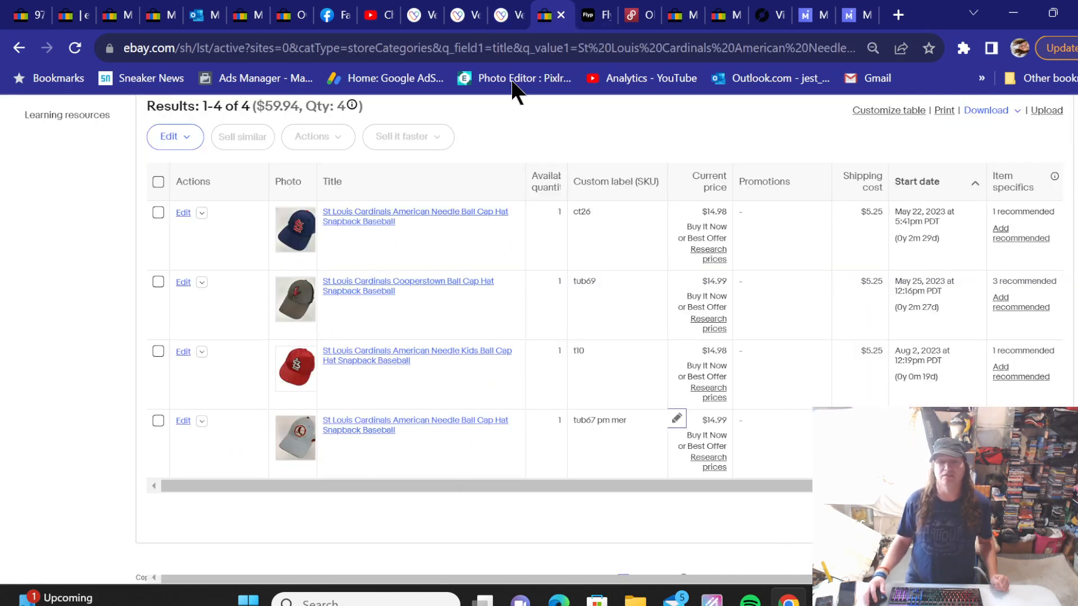
scroll(427, 134, "up", 3)
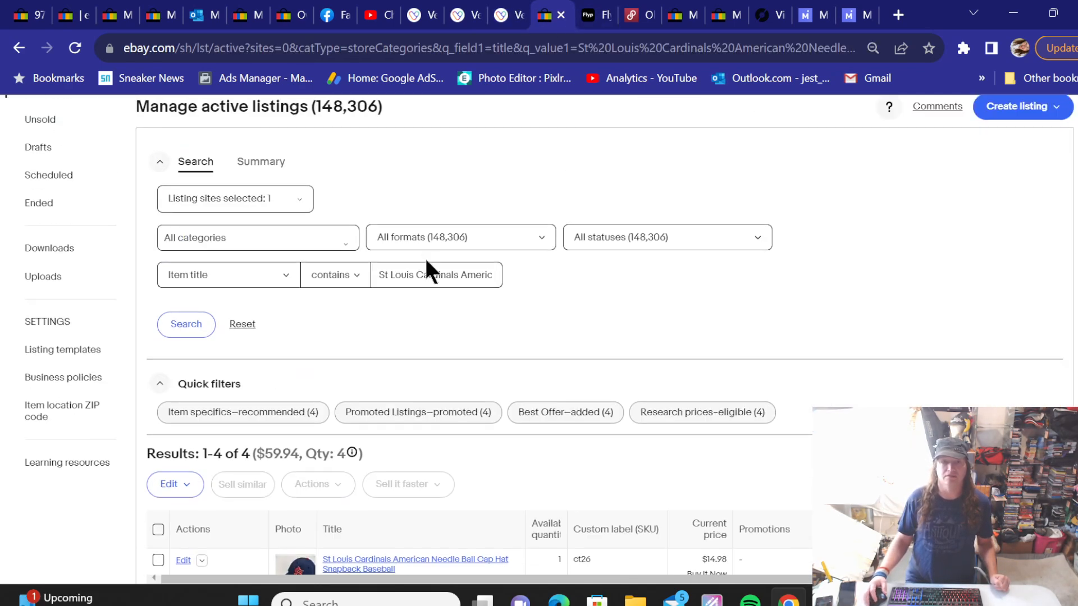
triple_click(422, 275)
right_click(422, 272)
left_click(454, 354)
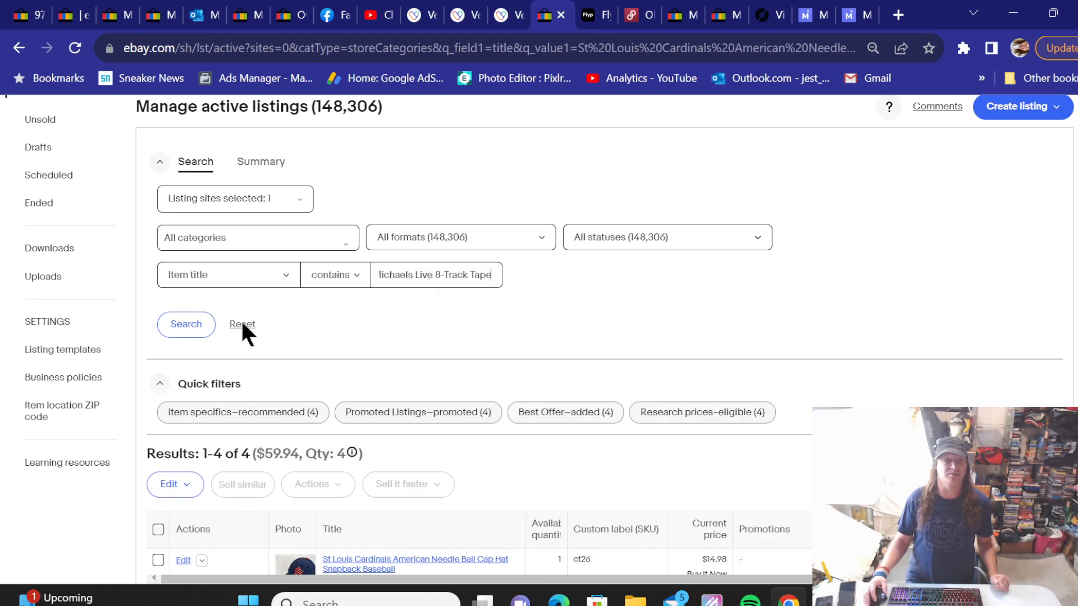
left_click(189, 321)
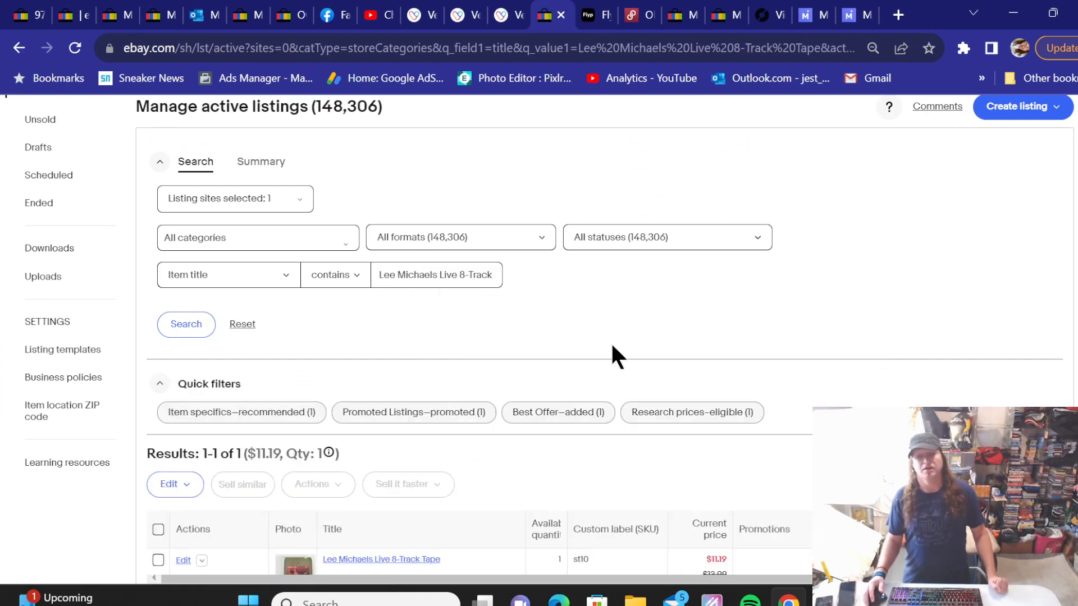
Step: Set the Lee Michaels tape's custom label to "st10 posh mer" and switch back to its Vendoo form
scroll(613, 349, "down", 3)
left_click(674, 385)
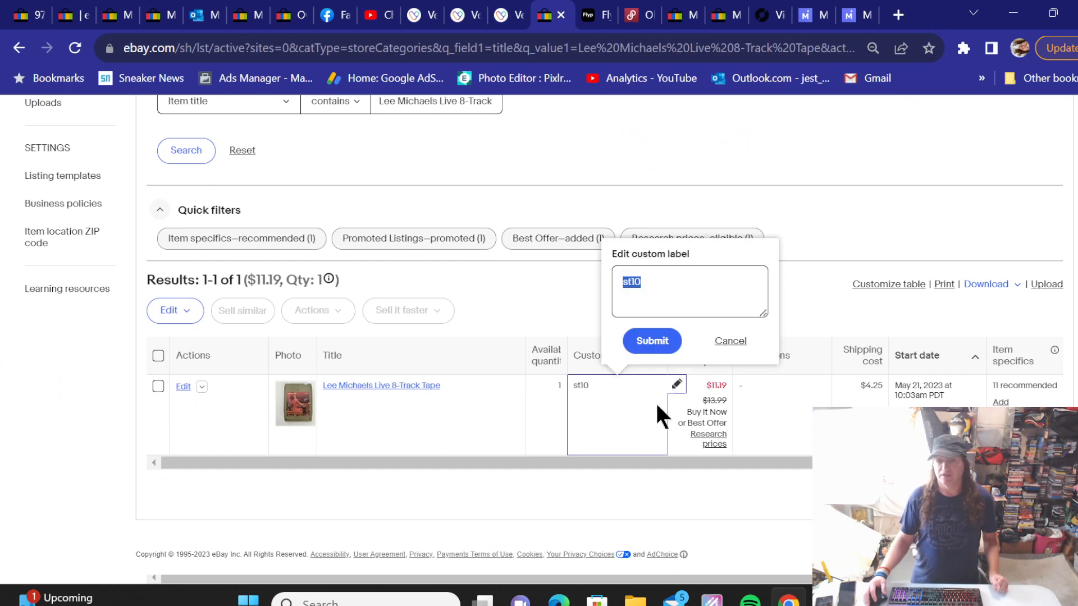
left_click(682, 277)
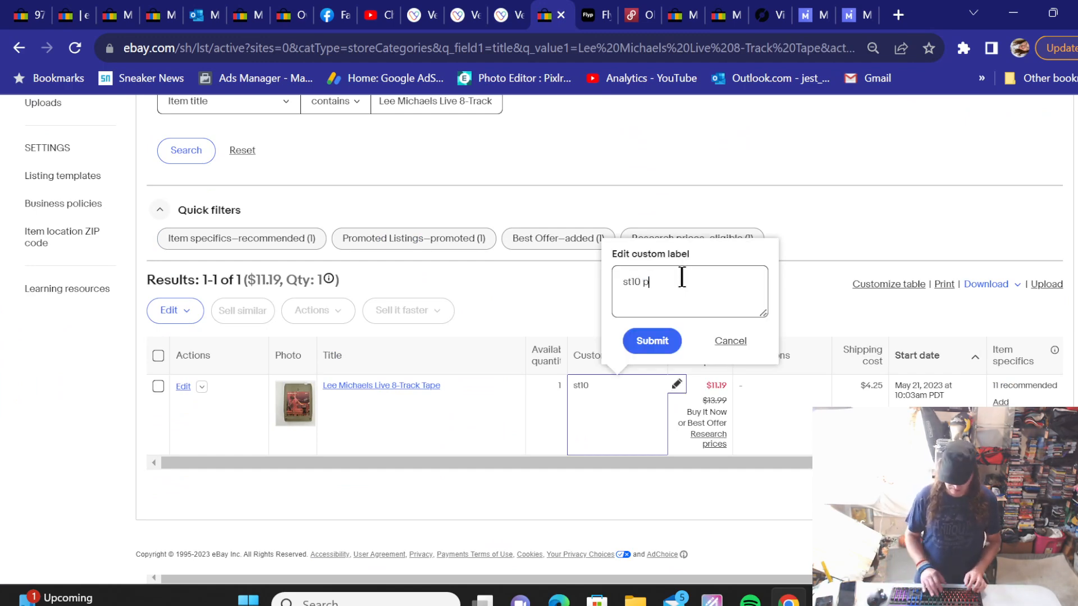
type("posh mer")
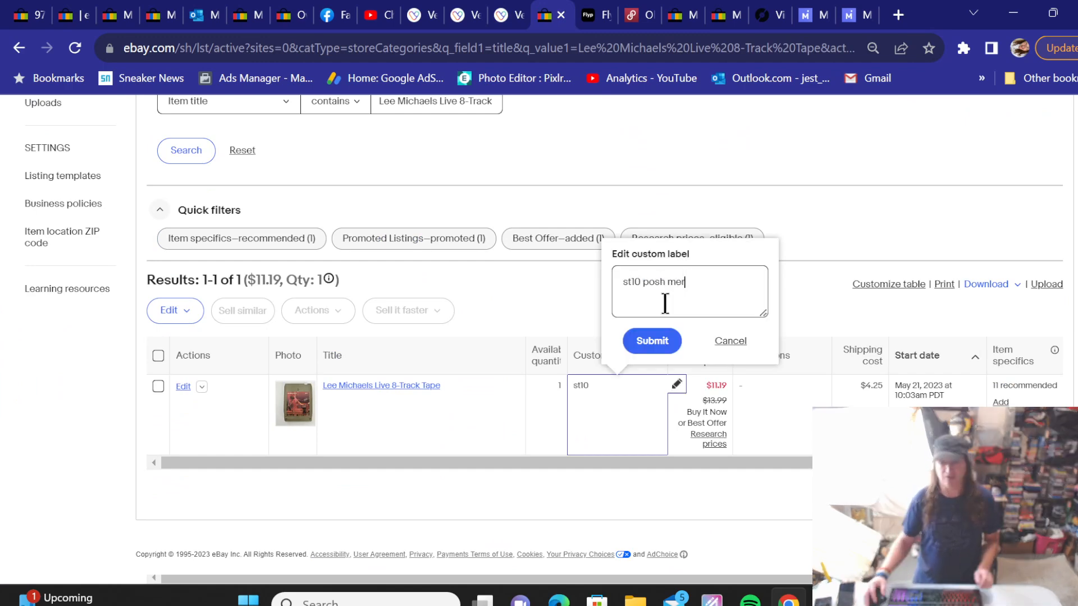
left_click(654, 336)
left_click(501, 14)
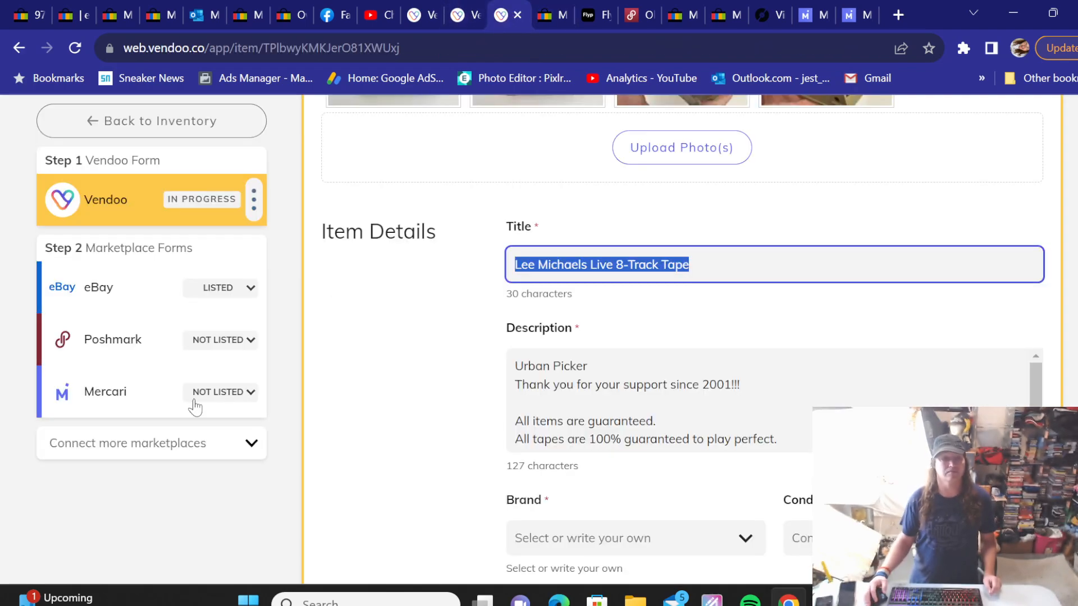
Step: Open the Lee Michaels tape's Poshmark form and choose None as the subcategory under Electronics > Media
left_click(94, 351)
scroll(464, 334, "down", 10)
scroll(463, 326, "down", 12)
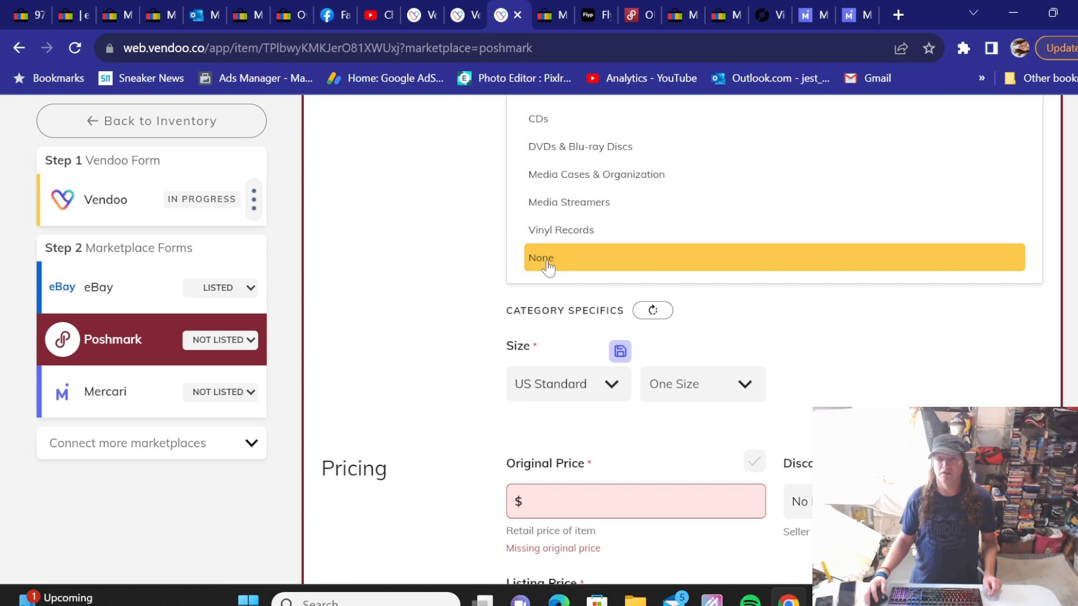
left_click(545, 259)
Step: Set the Lee Michaels tape's original price to $0 and list it on Poshmark
left_click(550, 175)
type("0")
left_click(419, 240)
scroll(421, 243, "down", 8)
left_click(900, 412)
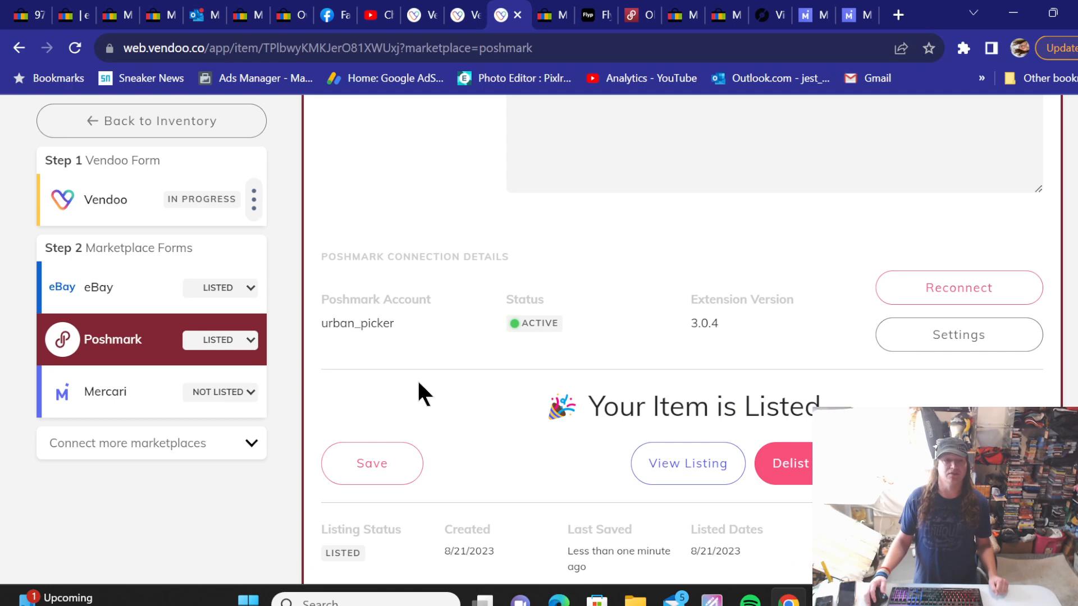
Step: In the Lee Michaels tape's Mercari form, mark No Brand/Not Sure and set the category to Electronics > Media > Other
left_click(140, 389)
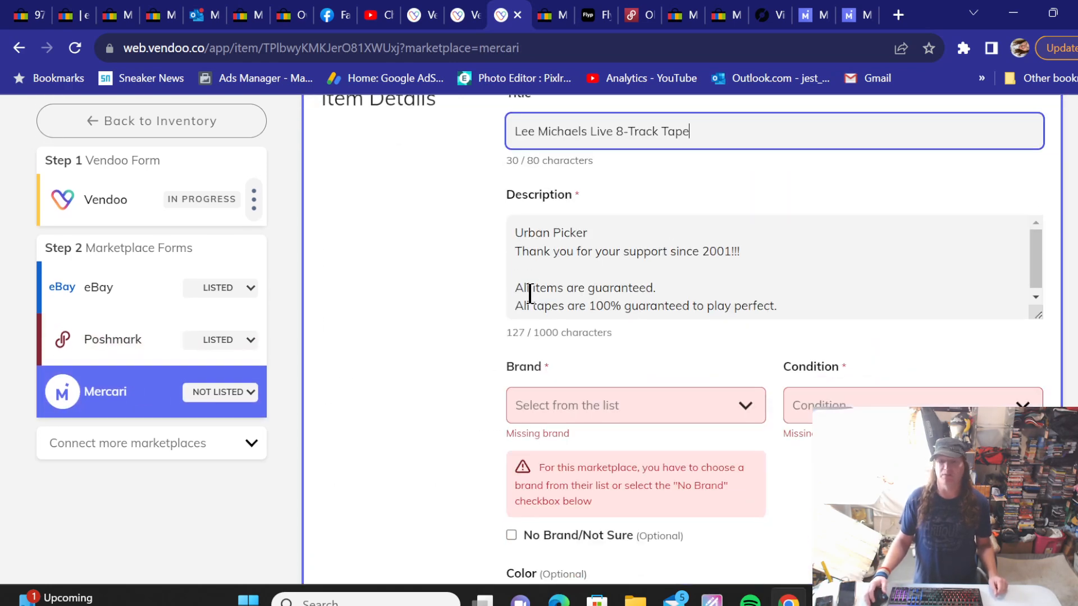
scroll(505, 397, "down", 2)
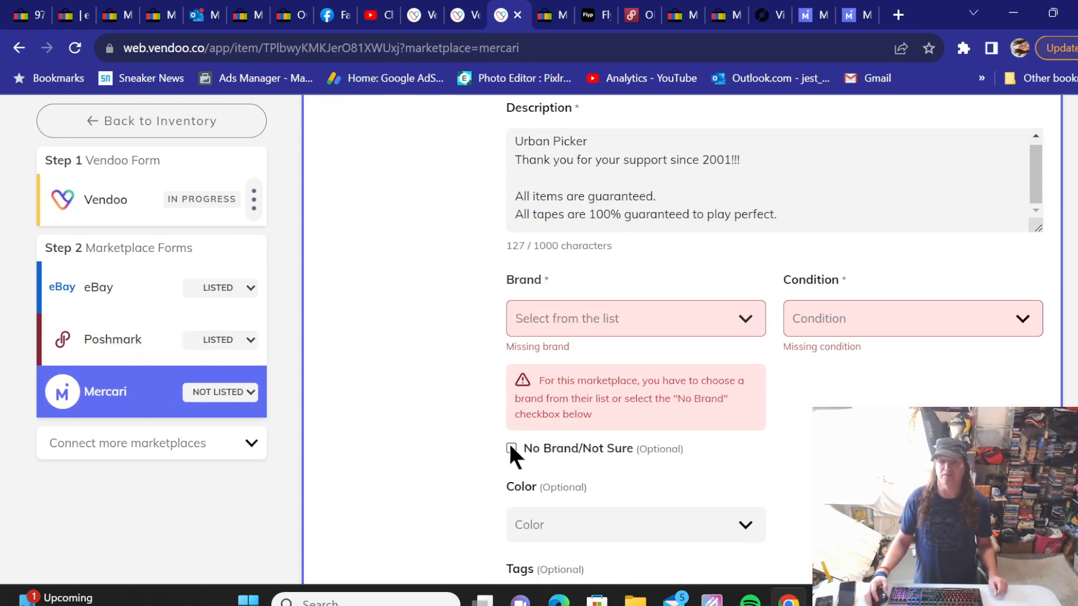
left_click(511, 448)
scroll(457, 286, "down", 8)
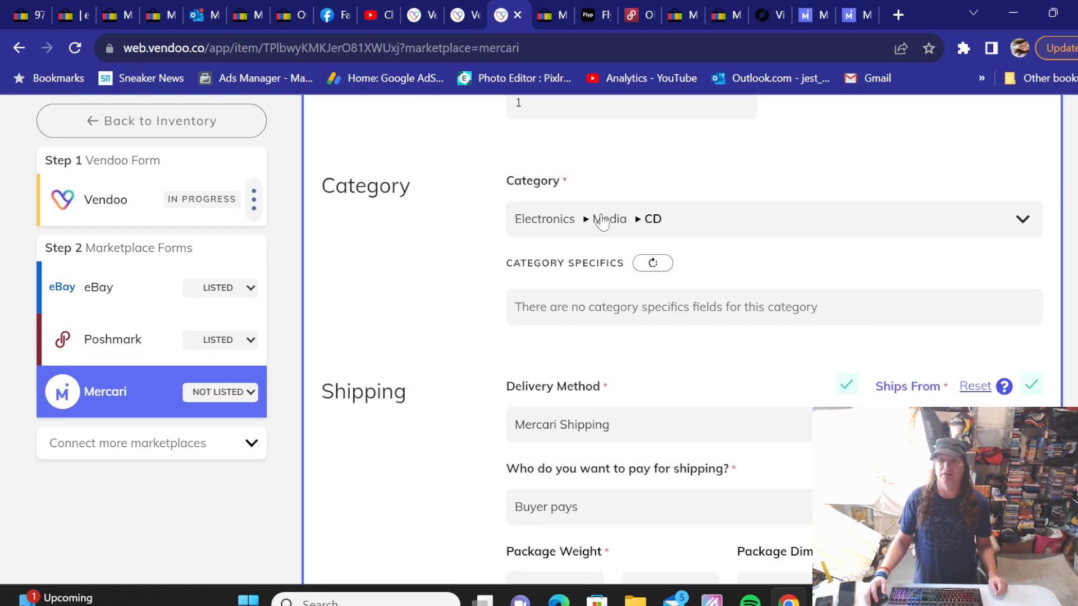
left_click(603, 223)
left_click(537, 447)
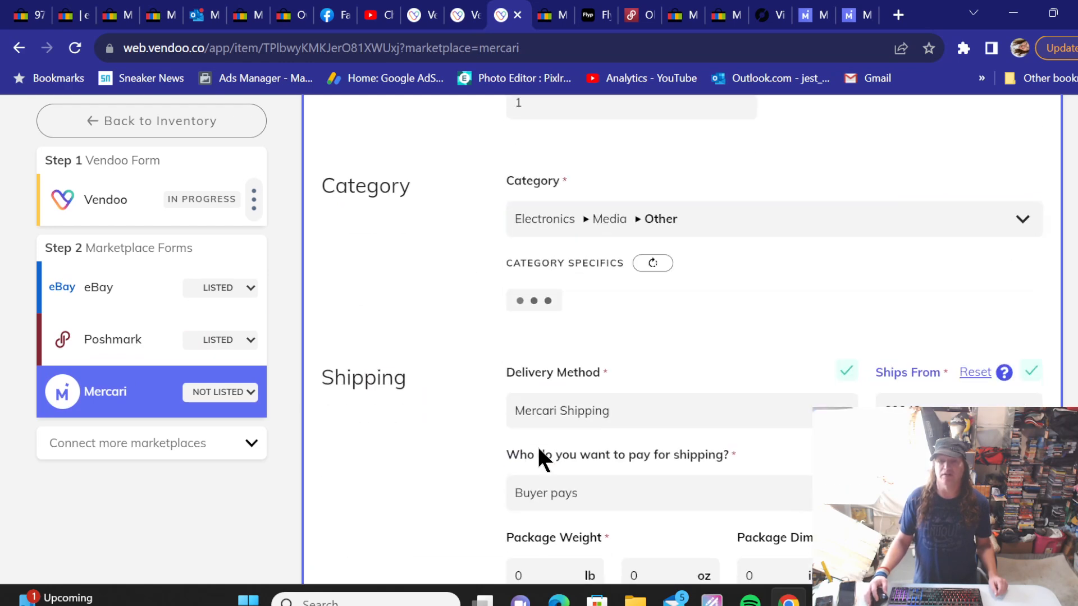
Step: Set the Mercari package weight to 5 oz and choose the USPS Media Mail shipping label
scroll(463, 305, "down", 5)
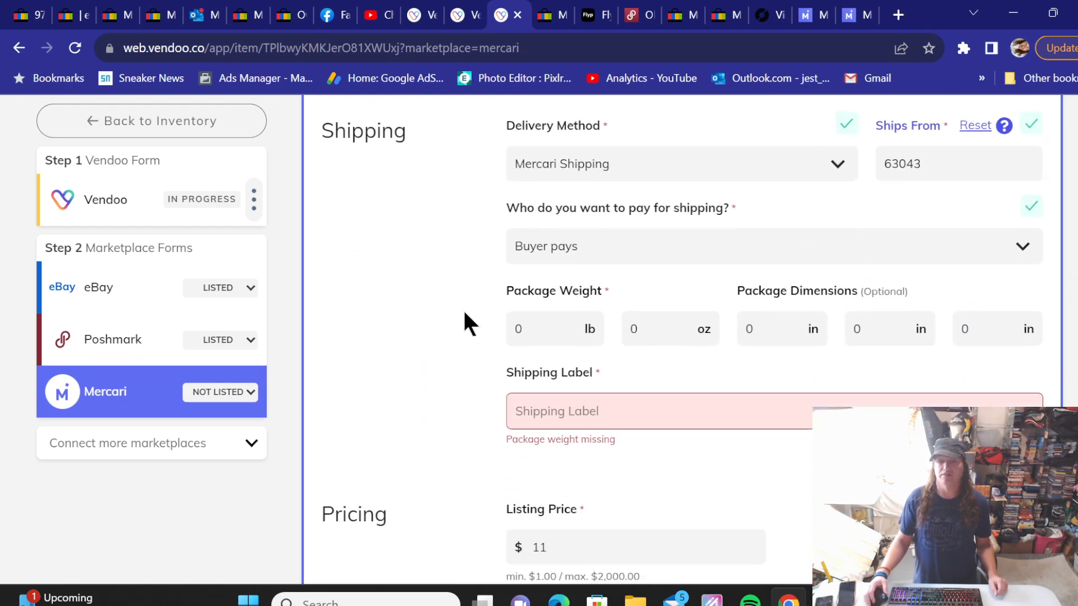
left_click(648, 331)
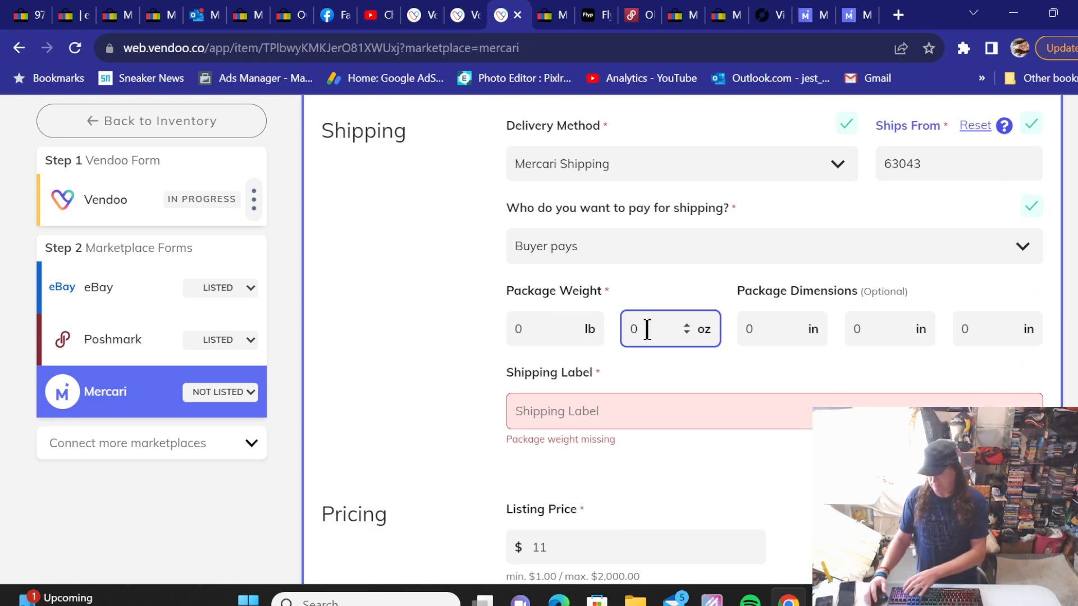
type("5")
left_click(478, 393)
left_click(527, 411)
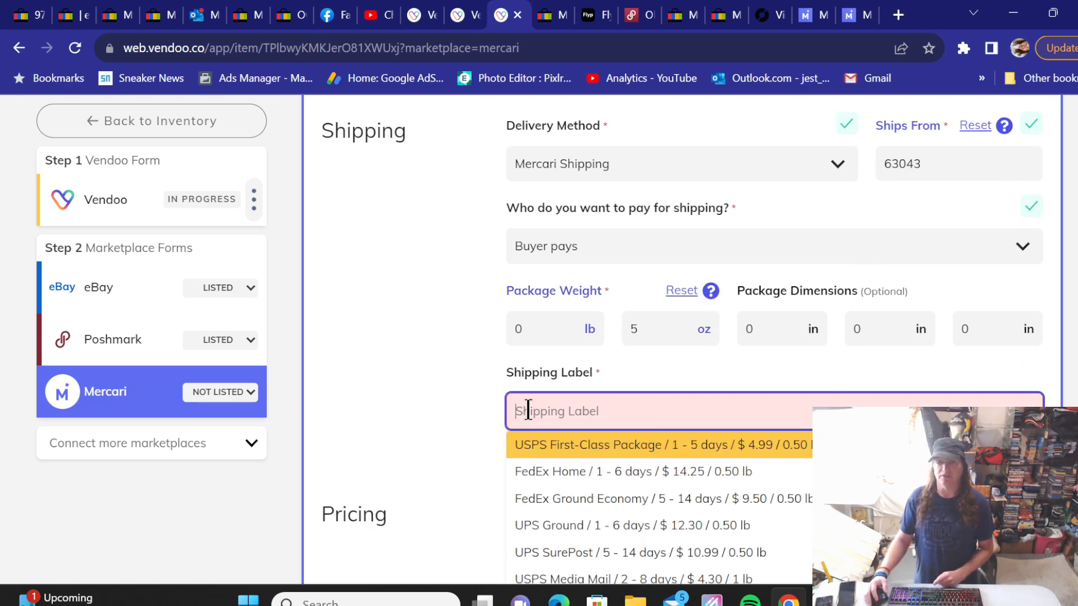
scroll(455, 403, "down", 3)
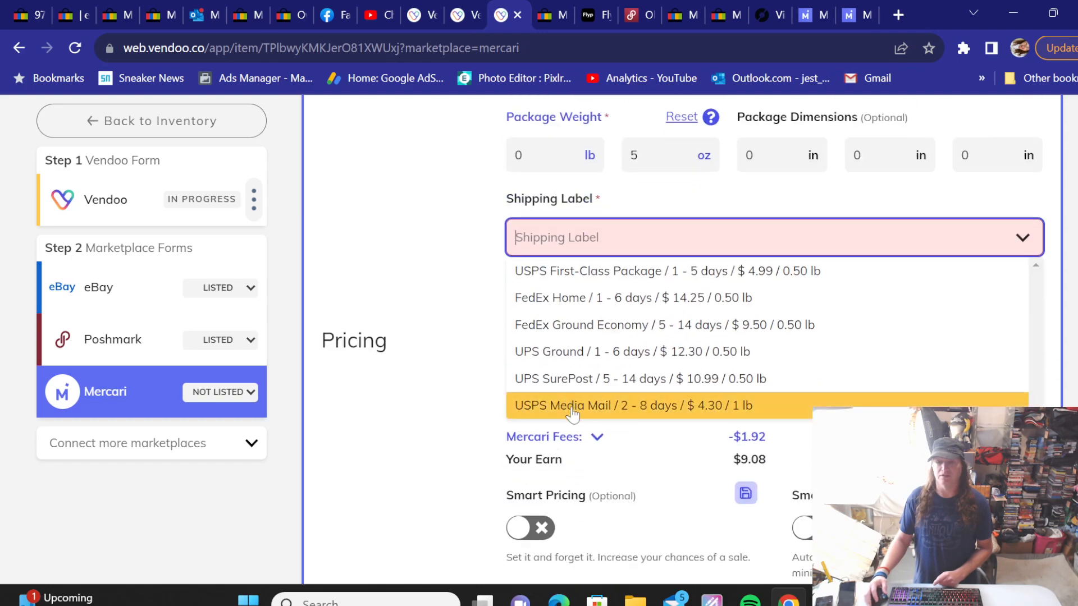
left_click(539, 404)
Step: Set the Lee Michaels tape's missing condition to Good (Gently used) and list it on Mercari
scroll(443, 264, "down", 7)
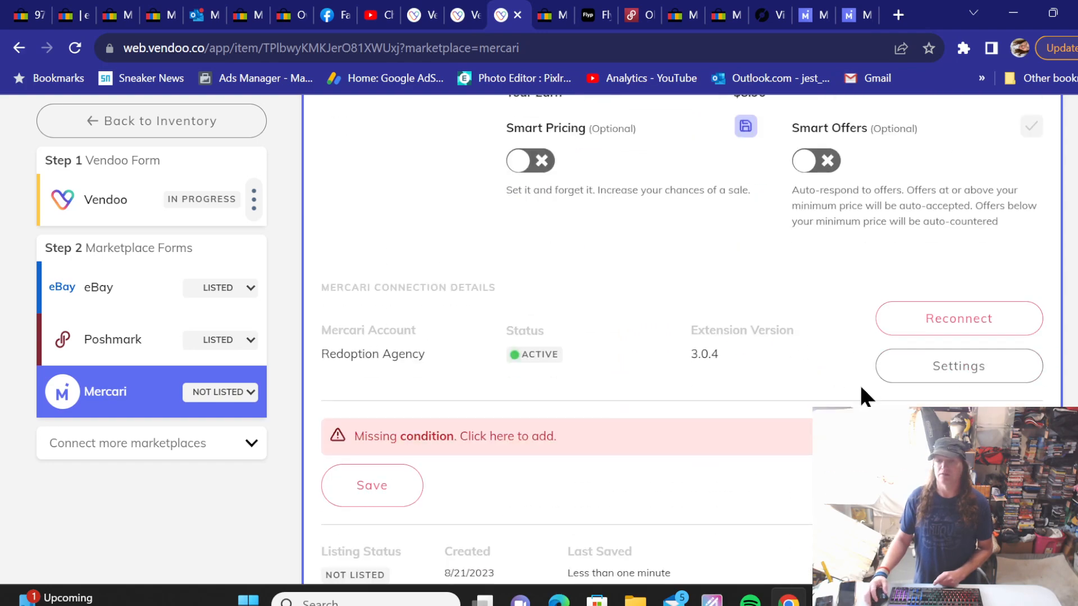
left_click(817, 366)
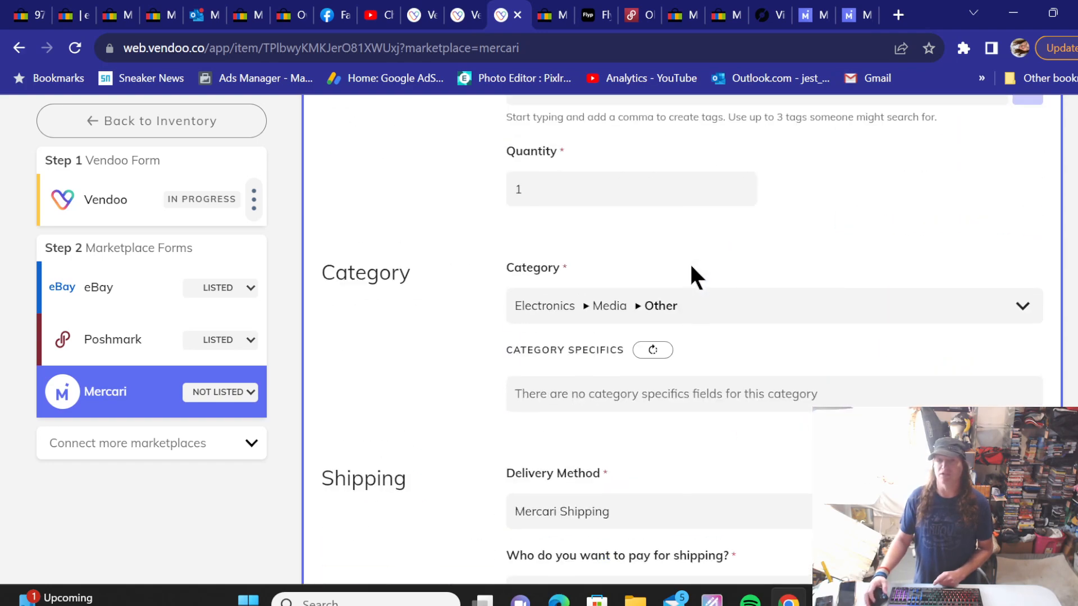
left_click(858, 135)
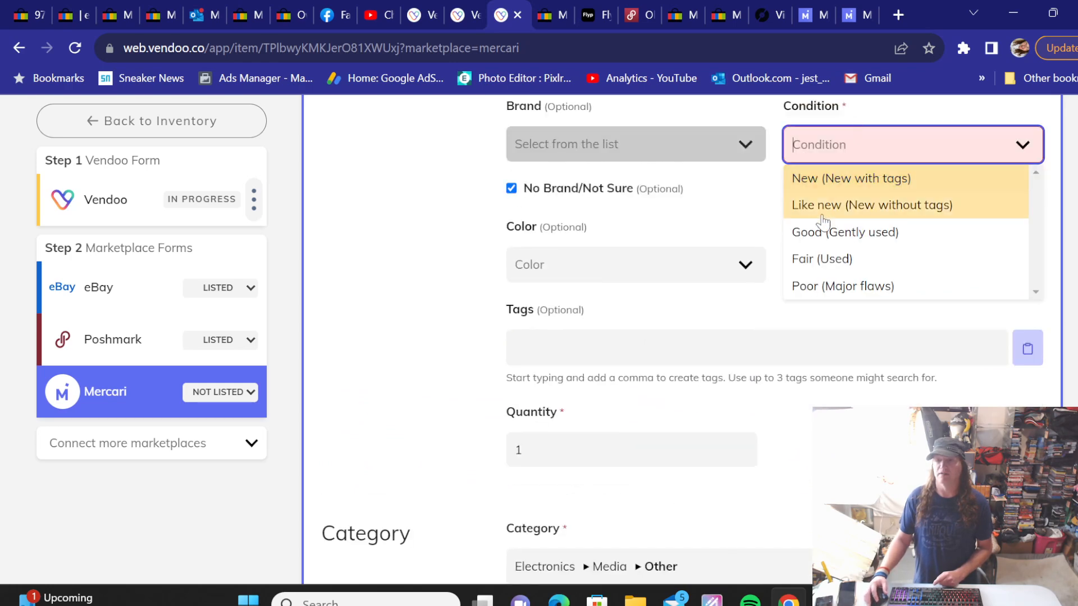
left_click(820, 235)
scroll(484, 259, "down", 13)
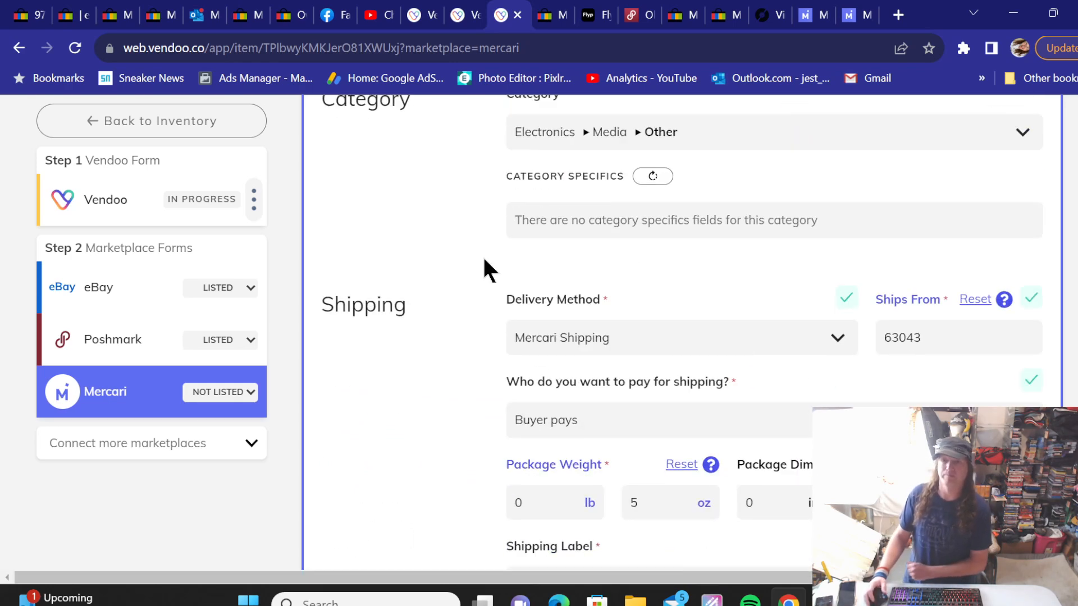
scroll(484, 260, "down", 8)
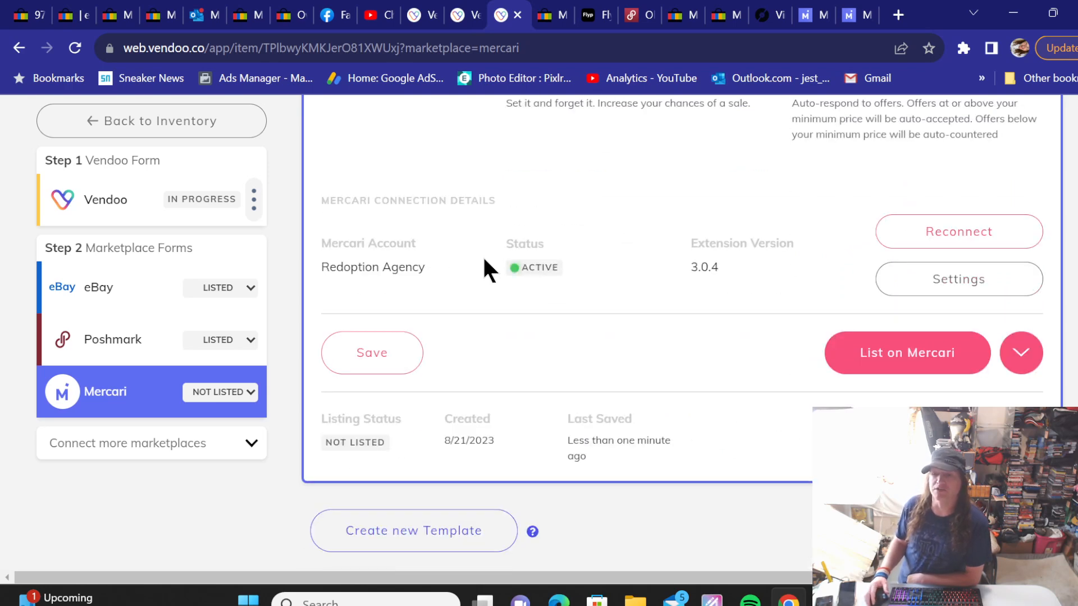
left_click(881, 360)
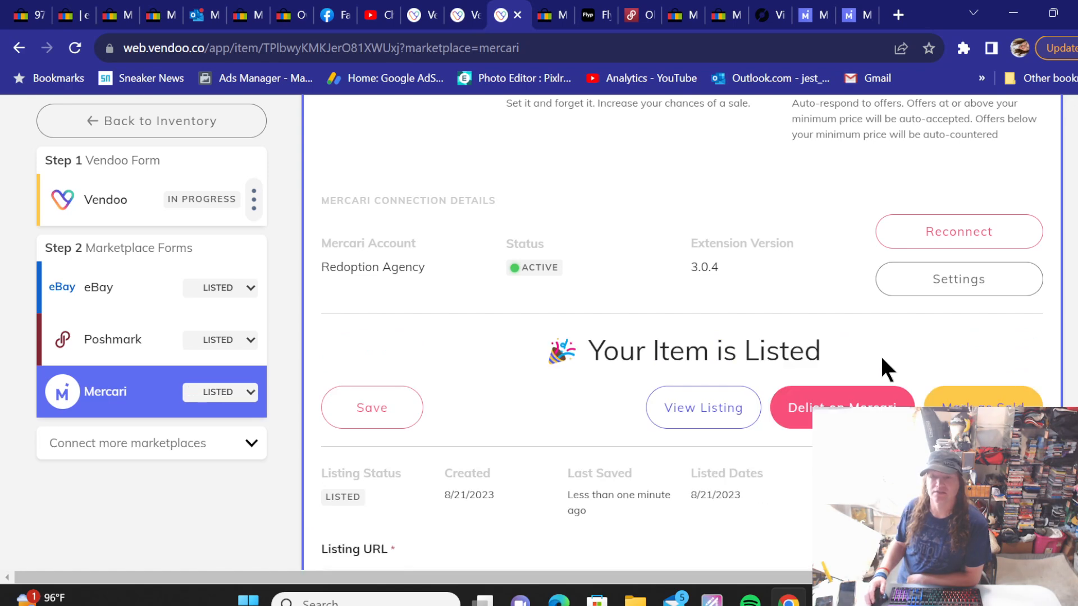
Step: Return to the inventory, open the Conway Twitty I Can't See Me Without You 8-Track Tape and copy its title
left_click(158, 123)
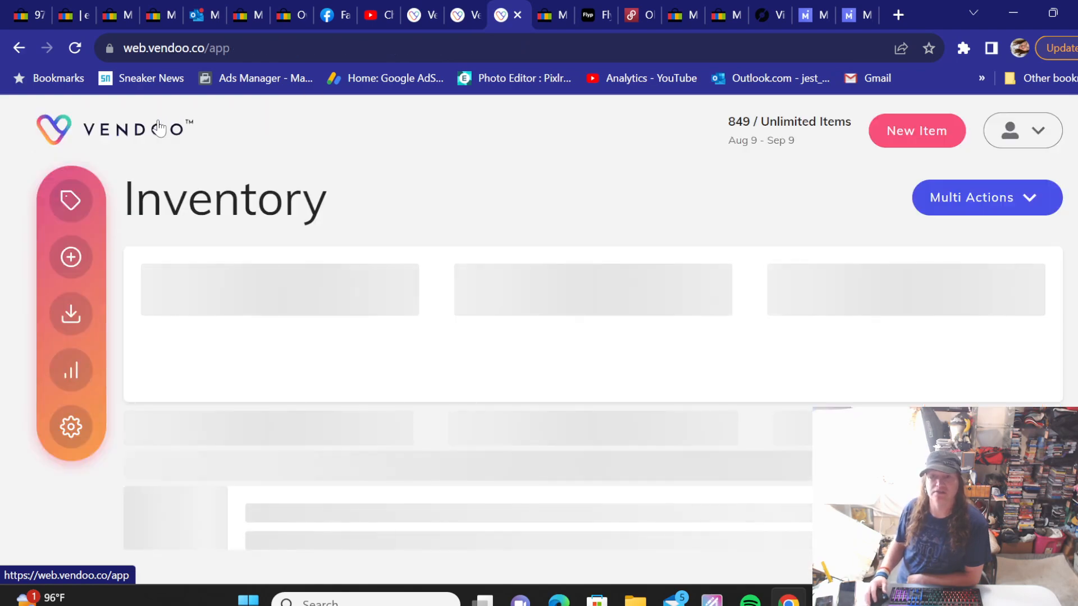
scroll(409, 264, "down", 10)
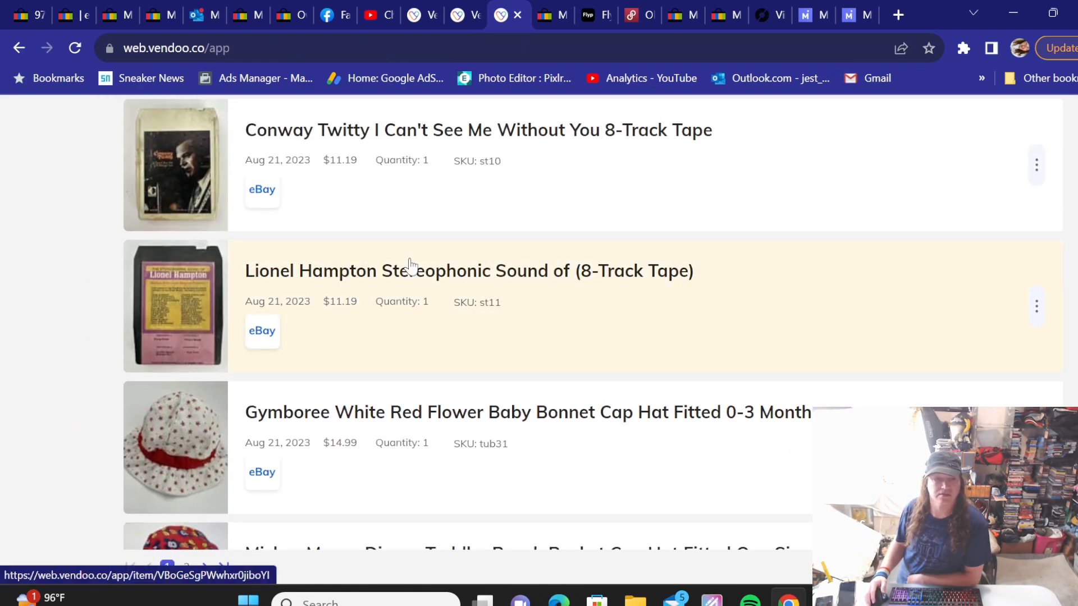
scroll(409, 208, "up", 2)
left_click(409, 216)
scroll(560, 284, "down", 4)
double_click(608, 265)
triple_click(608, 265)
right_click(608, 264)
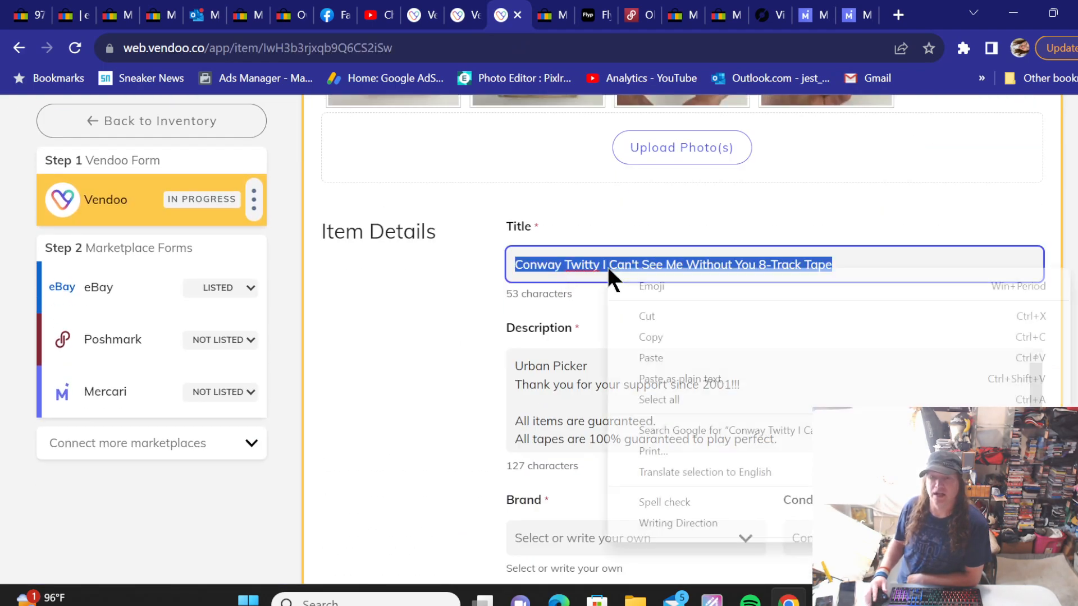
left_click(645, 332)
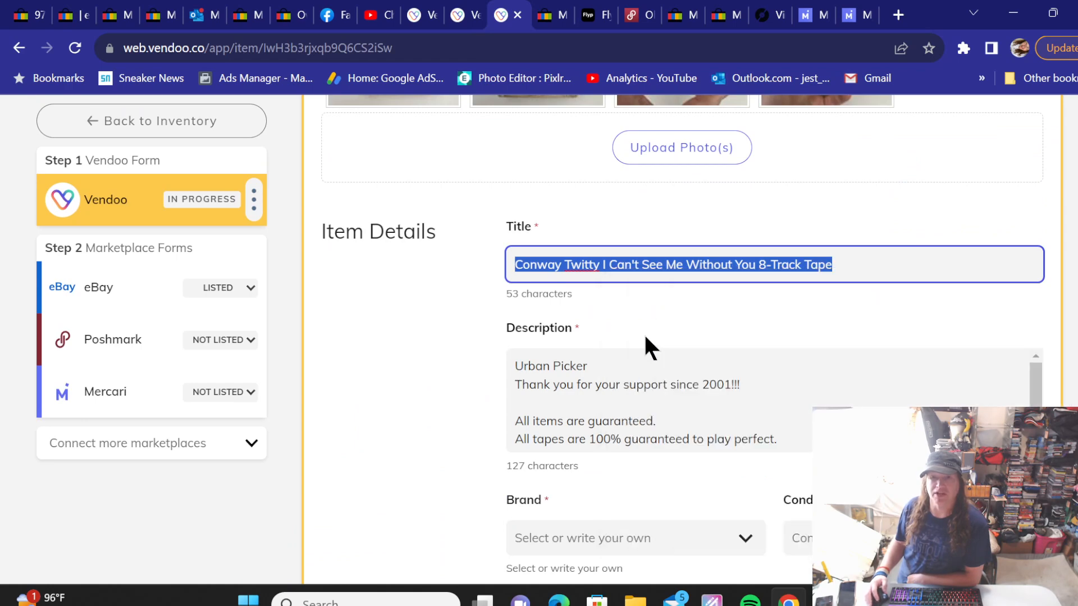
Step: Switch to eBay and search the active listings by item title for "Conway Twitty I Can't See Me Without You 8-Track Tape"
left_click(557, 10)
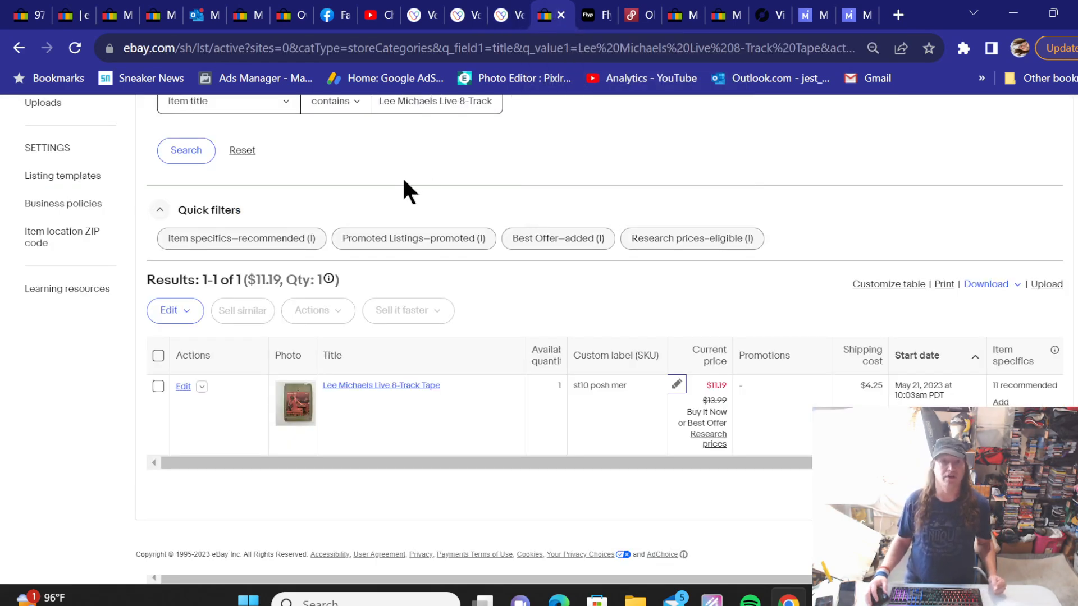
scroll(432, 163, "up", 2)
triple_click(413, 187)
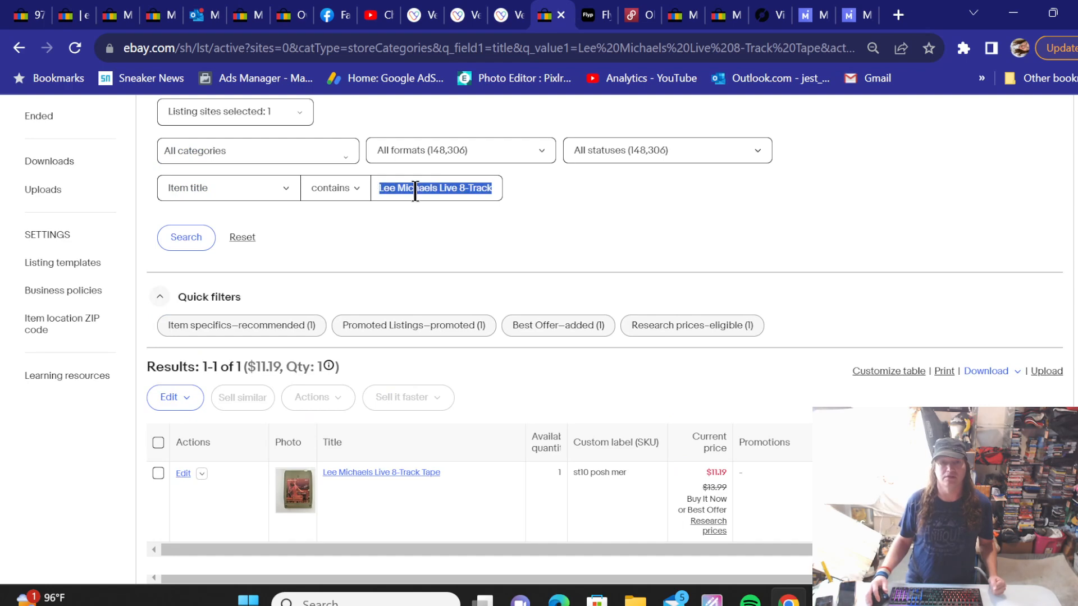
right_click(415, 189)
left_click(466, 277)
left_click(194, 237)
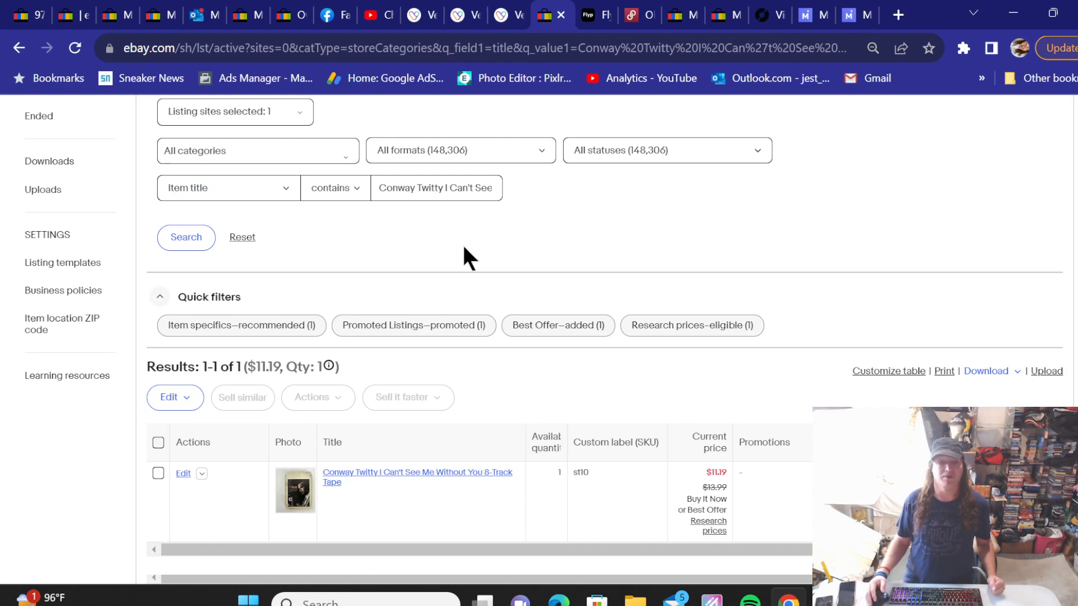
Step: Set the Conway Twitty tape's custom label to "st10 posh mer" and switch back to its Vendoo form
scroll(463, 247, "down", 2)
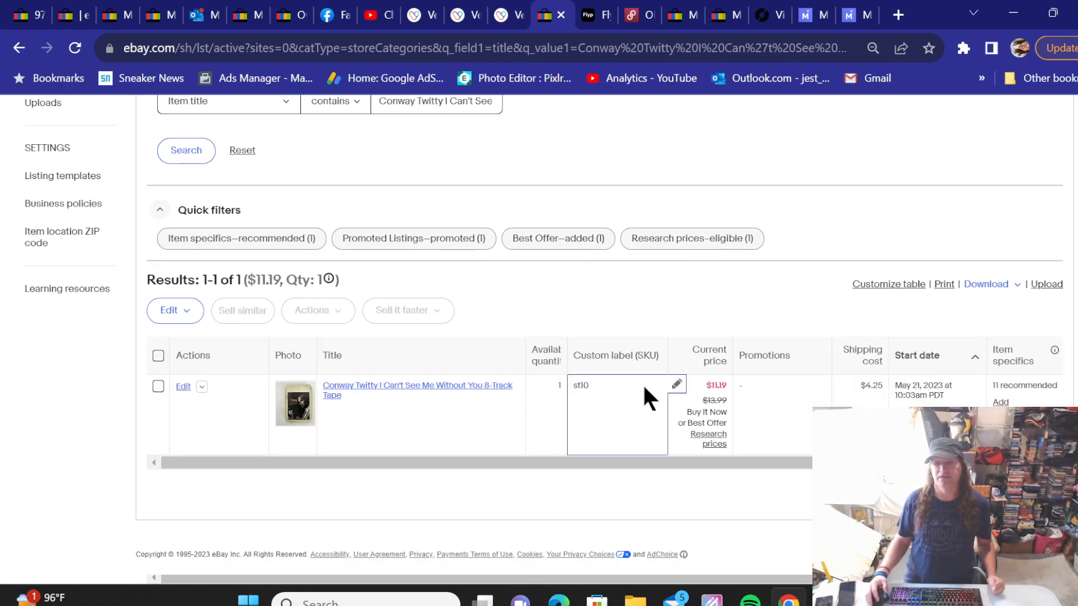
left_click(676, 384)
left_click(686, 280)
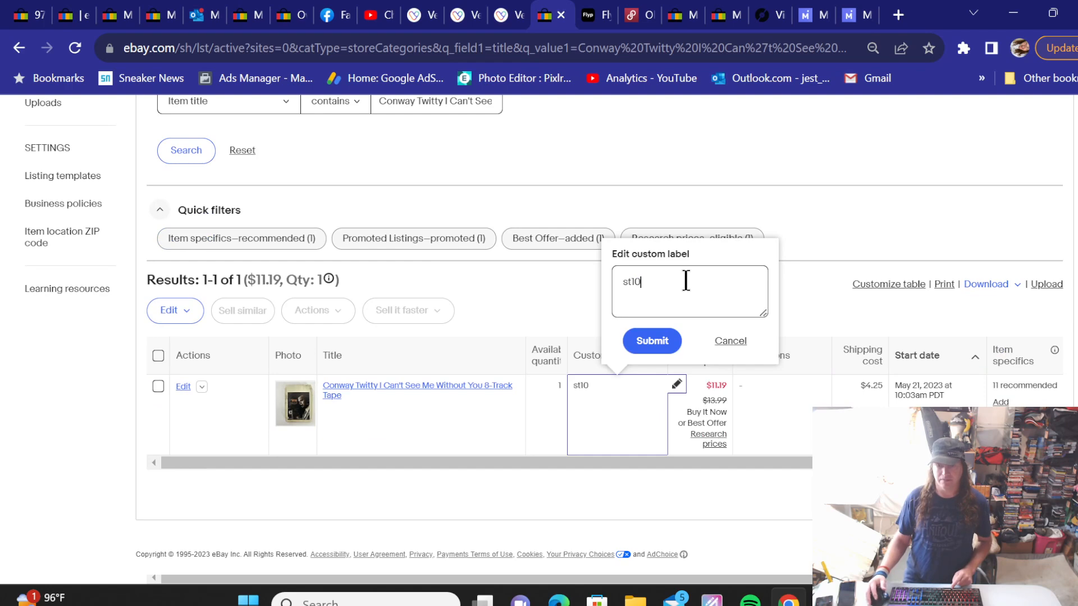
type("posh mer")
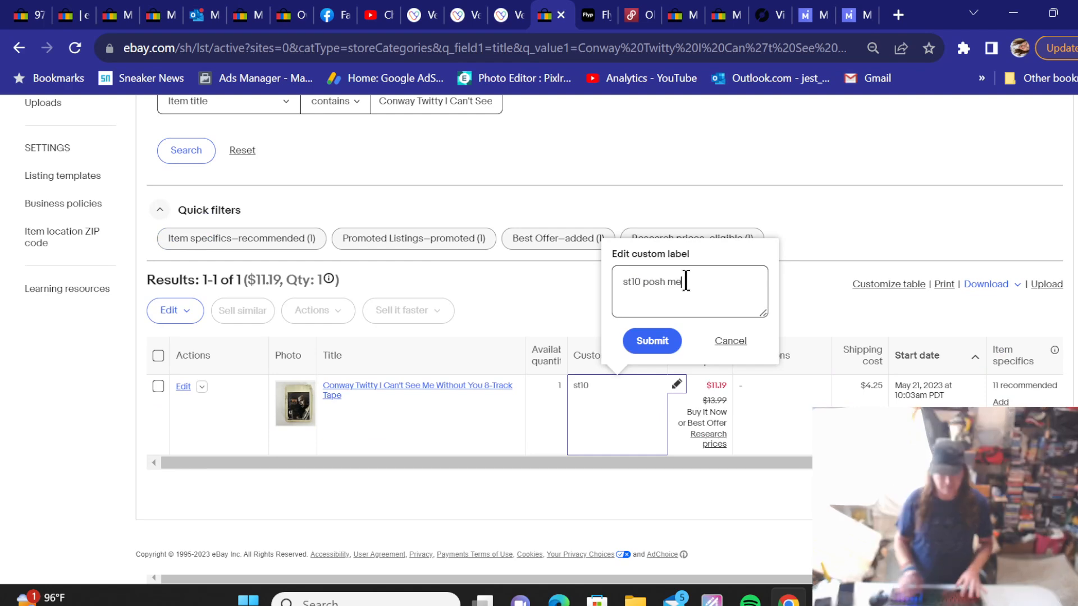
left_click(648, 341)
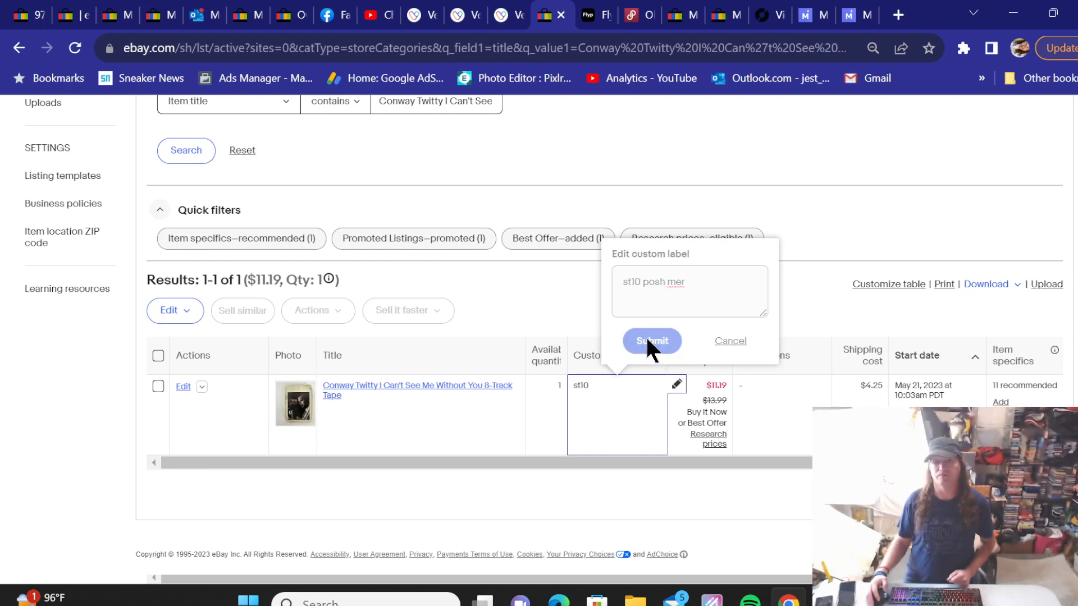
left_click(505, 15)
Step: Open the Conway Twitty tape's Poshmark form and choose None as the subcategory under Electronics > Media
left_click(137, 345)
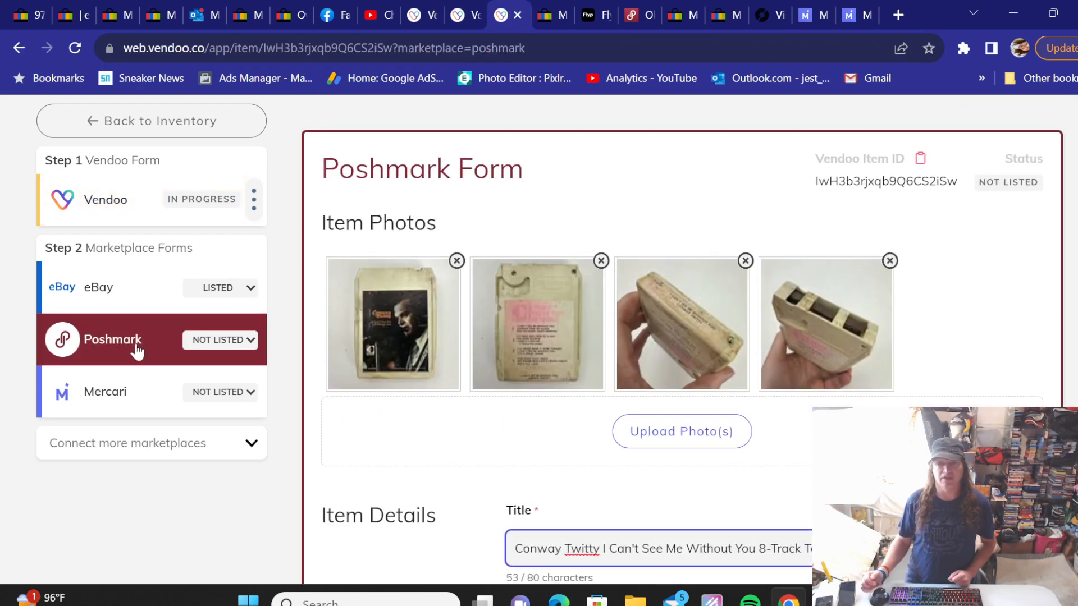
scroll(459, 259, "down", 5)
scroll(462, 261, "down", 3)
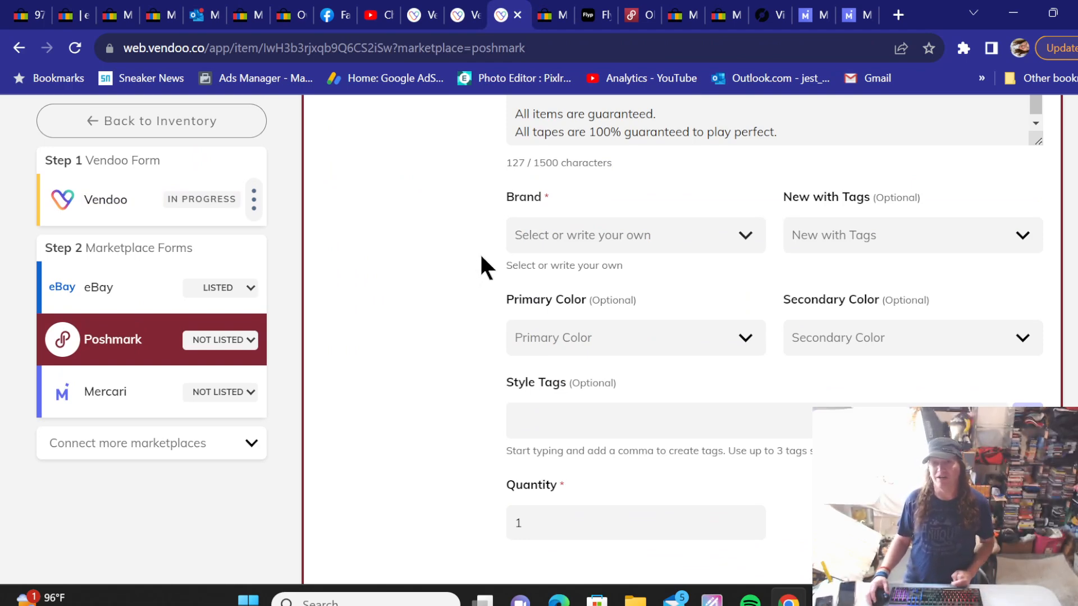
scroll(478, 256, "down", 10)
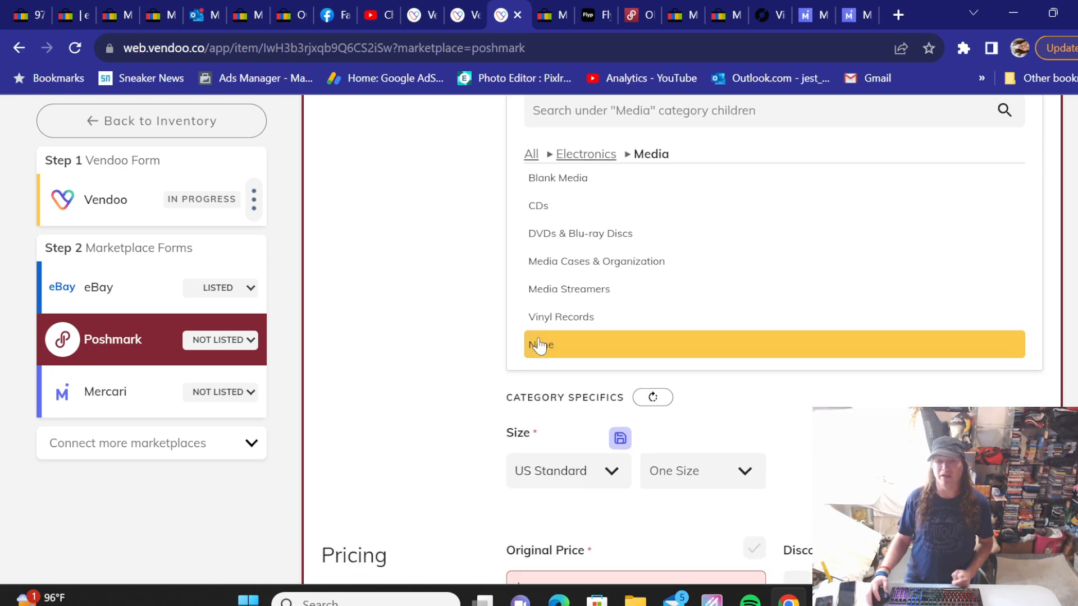
scroll(539, 345, "down", 5)
left_click(538, 266)
Step: Set the Conway Twitty tape's original price to $0 and list it on Poshmark
left_click(538, 266)
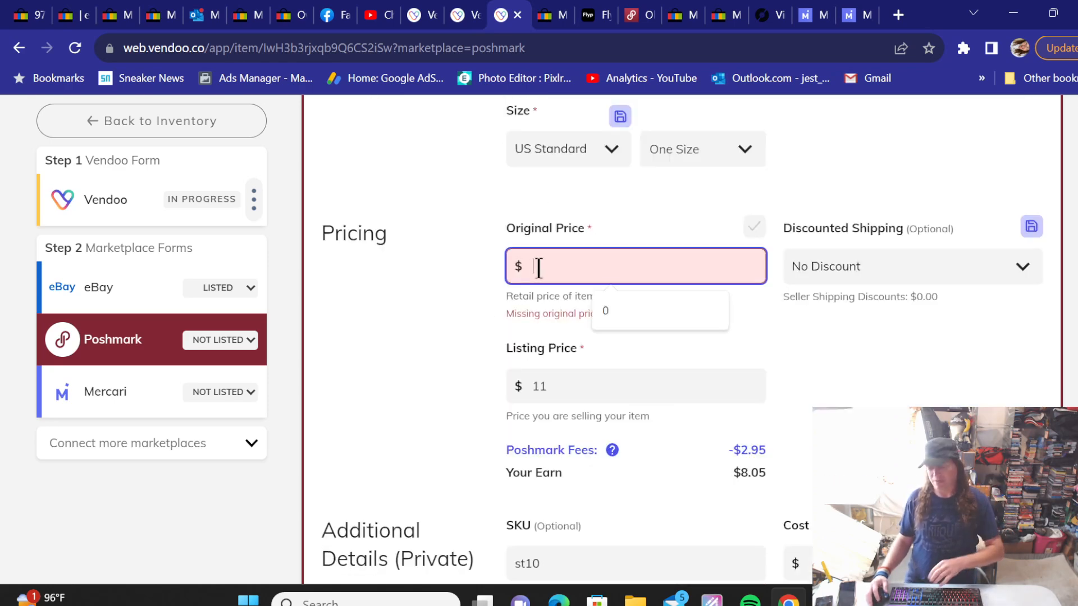
type("0")
left_click(466, 275)
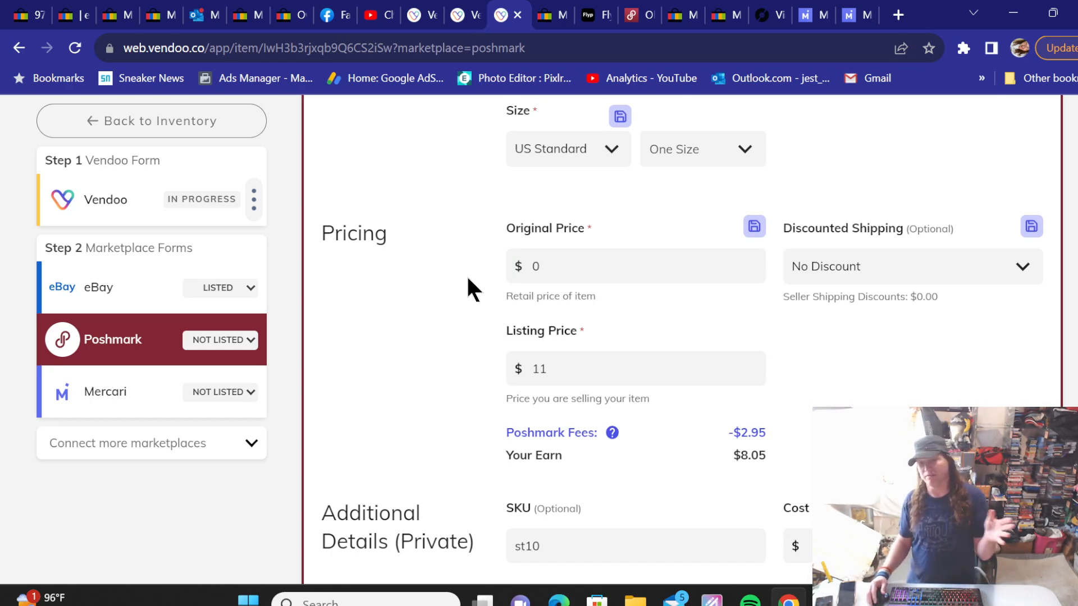
scroll(466, 274, "down", 10)
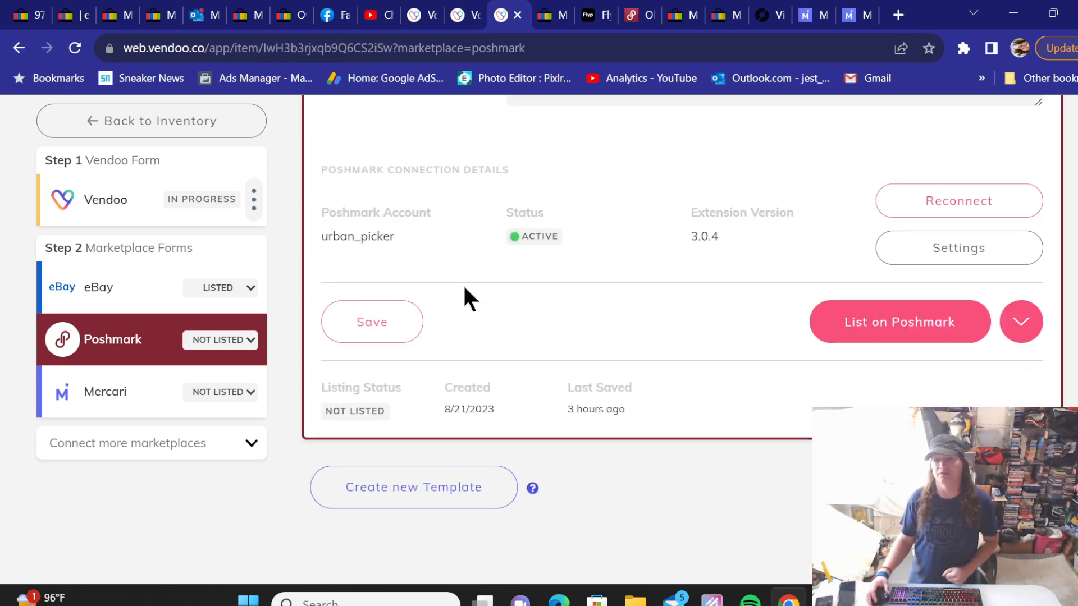
left_click(885, 331)
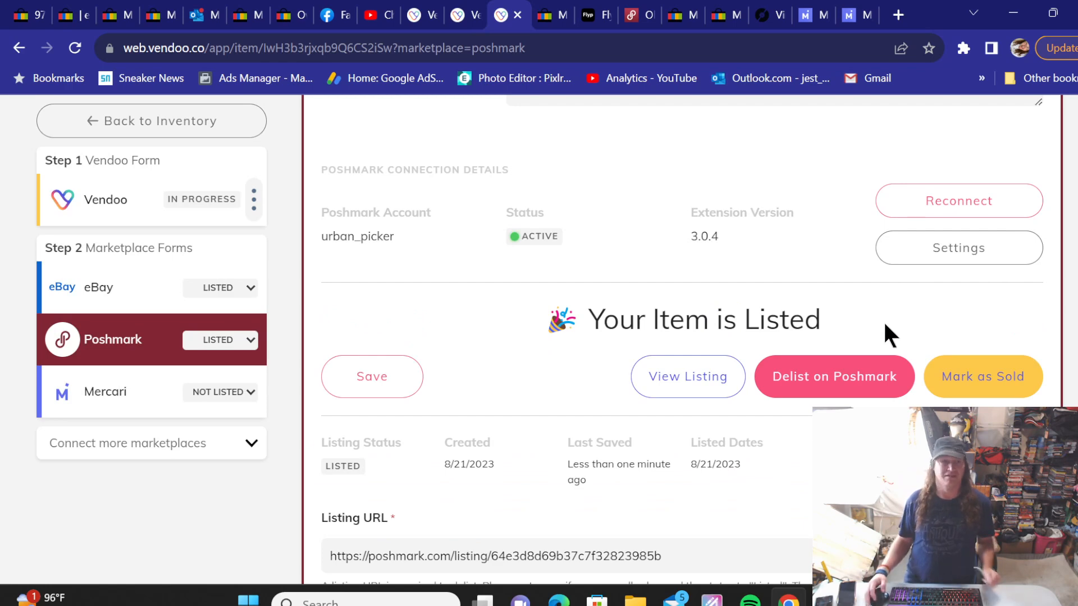
left_click(162, 131)
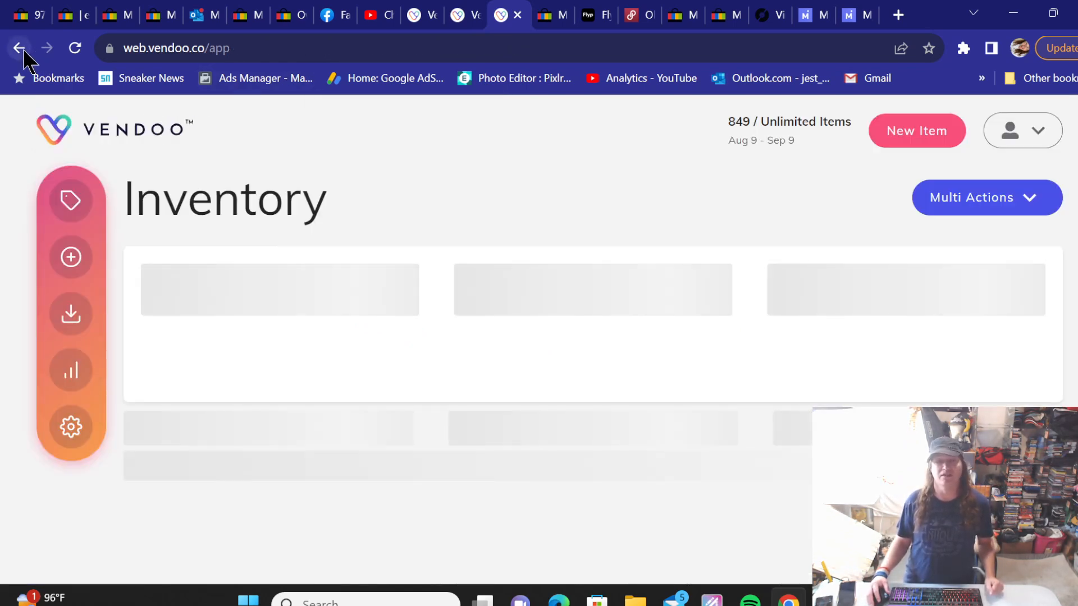
Step: Open the Adidas Womens Tie Dye Bucket Cap Hat from the Vendoo inventory and copy its title
scroll(305, 209, "down", 9)
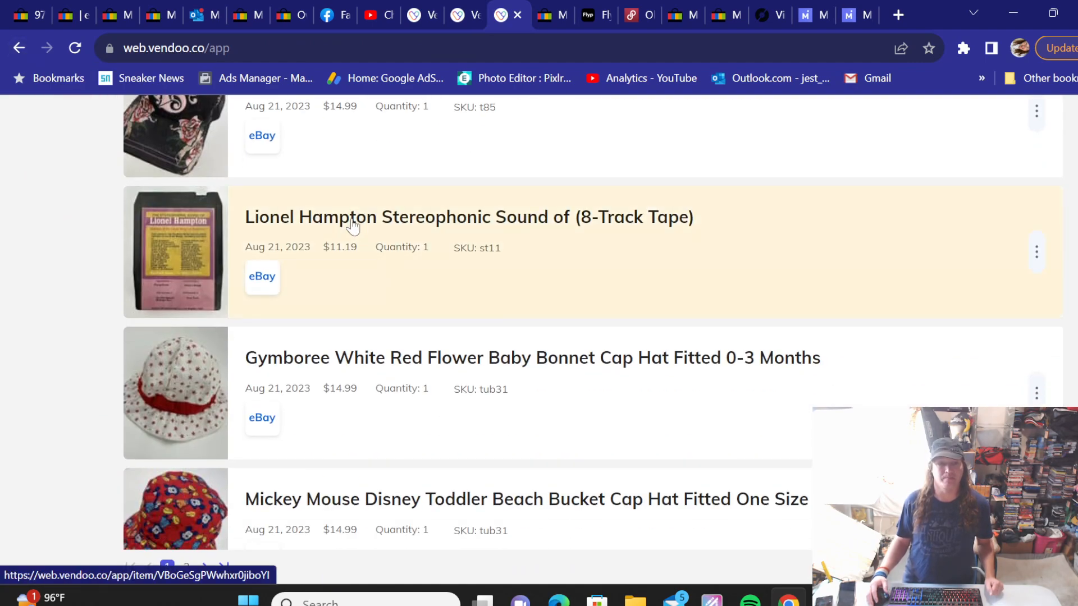
scroll(359, 223, "down", 5)
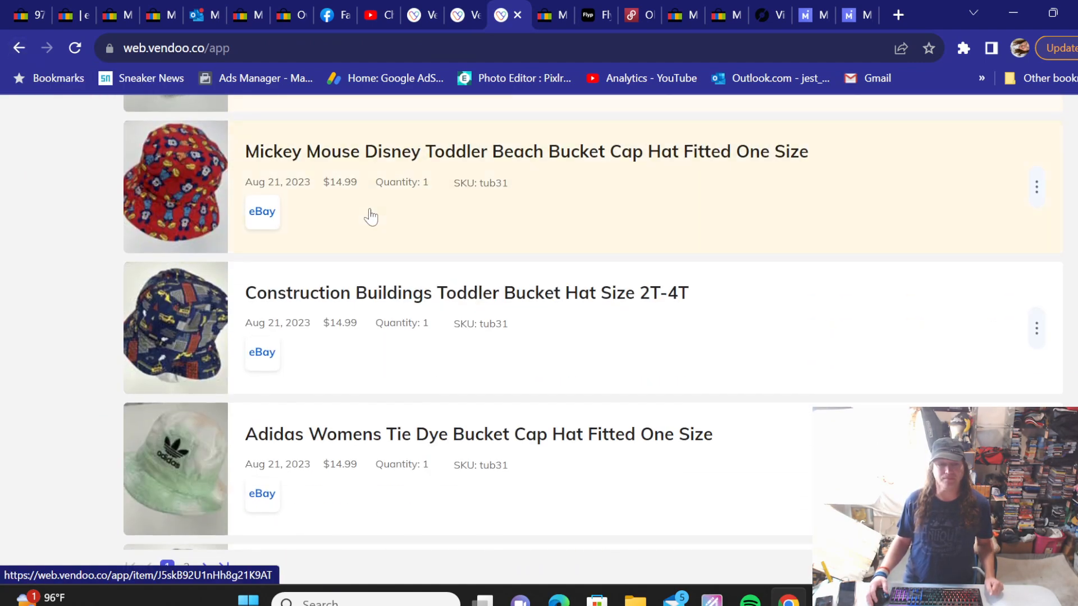
scroll(369, 216, "down", 3)
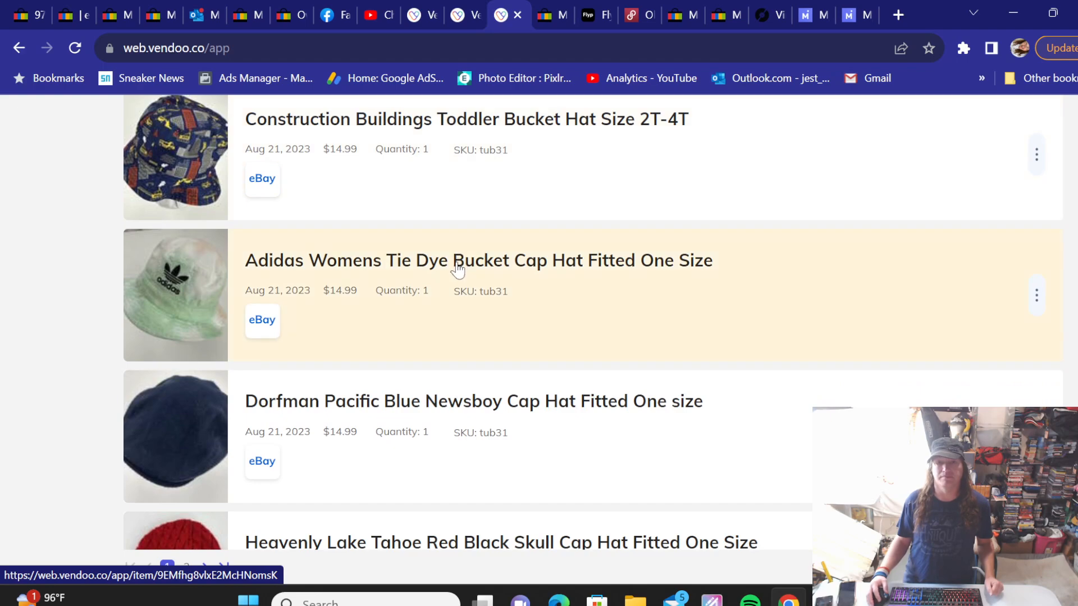
left_click(457, 264)
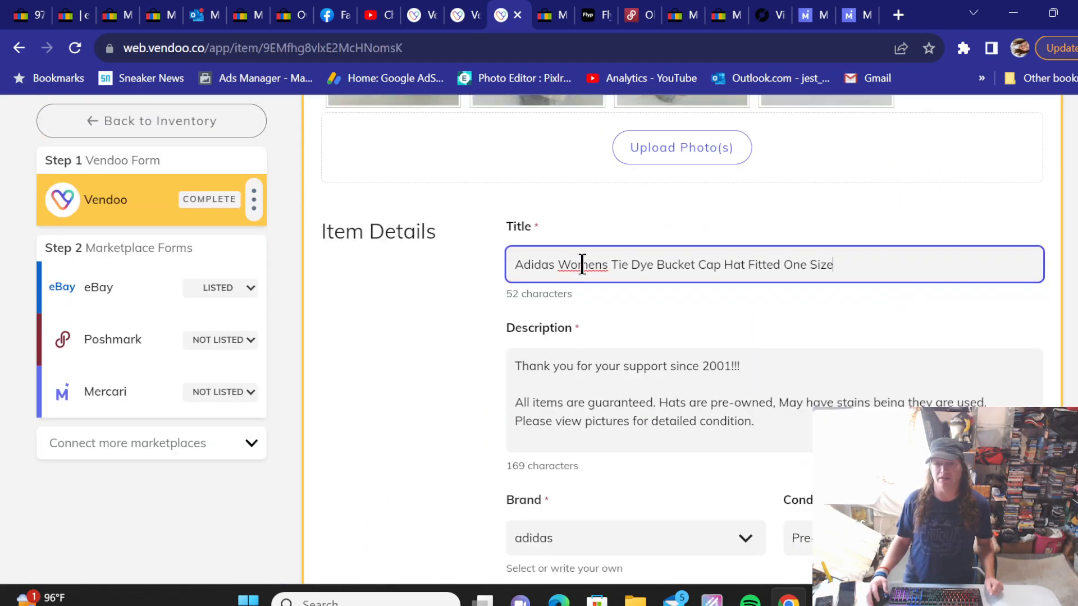
triple_click(583, 261)
right_click(584, 272)
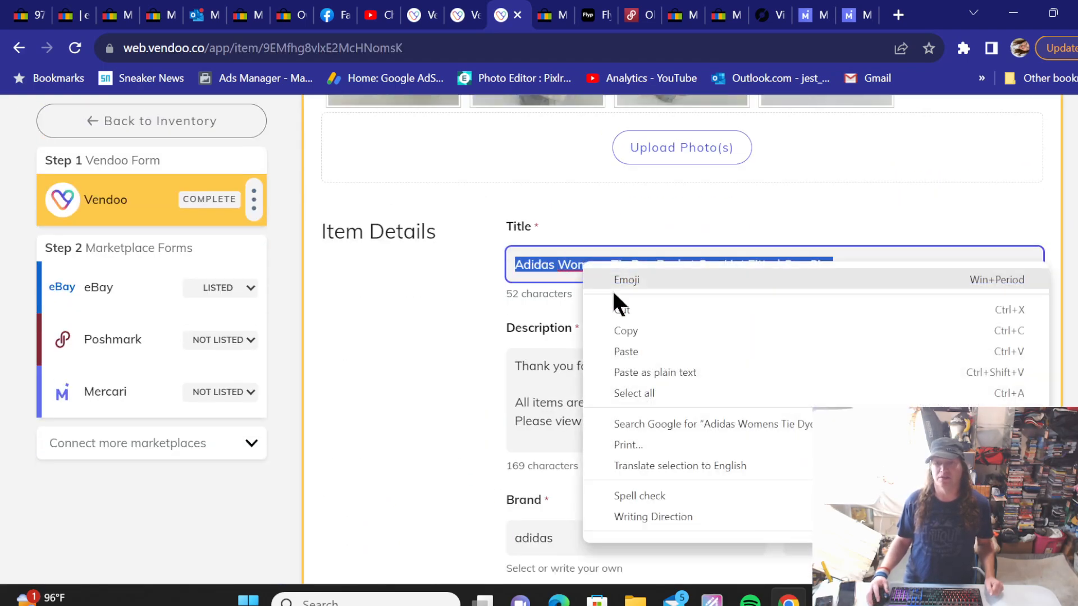
left_click(633, 327)
Step: Switch to eBay and set the Conway Twitty tape's custom label to "st10 posh"
key("ctrl+Tab")
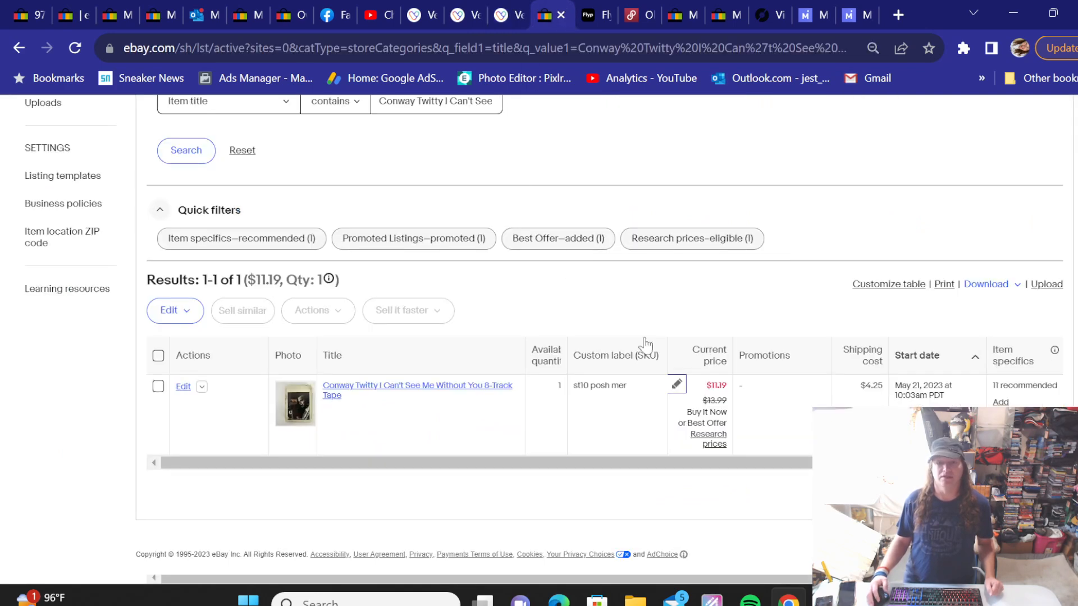
left_click(676, 384)
double_click(676, 283)
key("BackSpace")
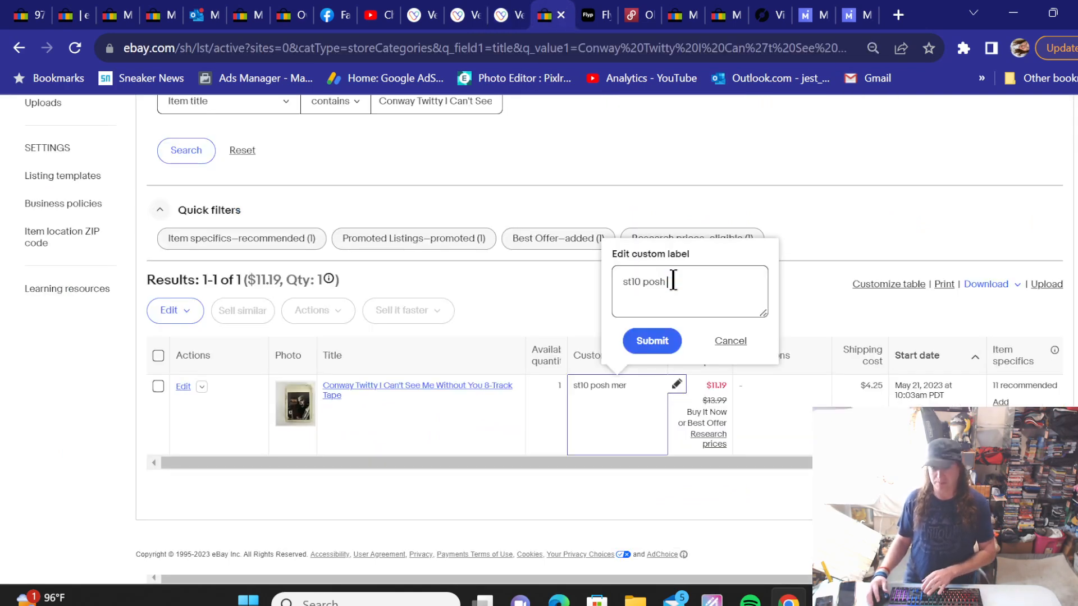
left_click(650, 338)
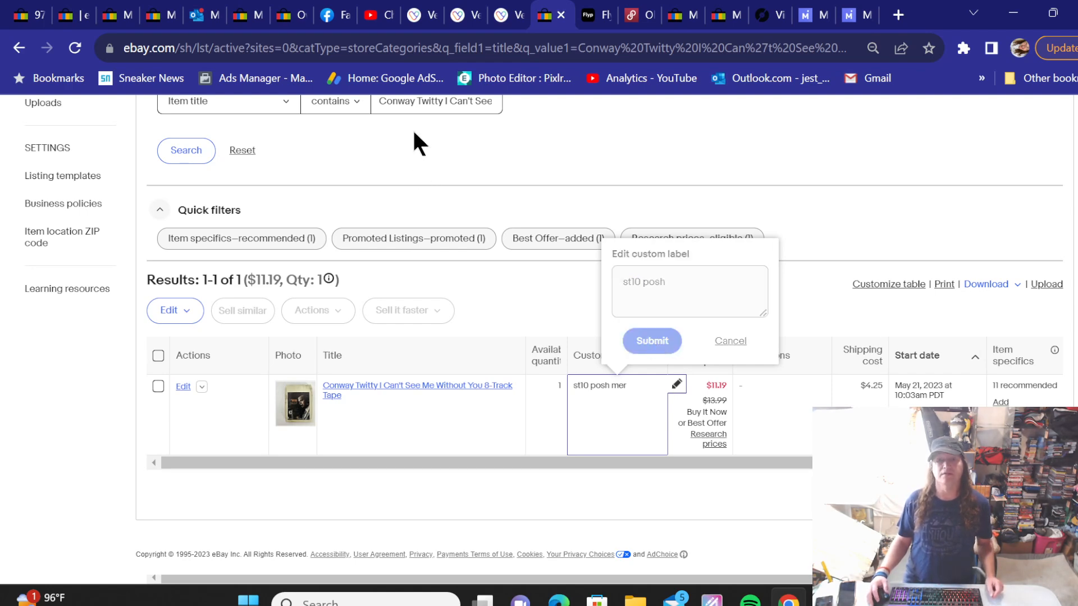
Step: Search the active eBay listings by item title for "Adidas Womens Tie Dye Bucket Cap Hat Fitted One Size"
triple_click(418, 105)
right_click(422, 107)
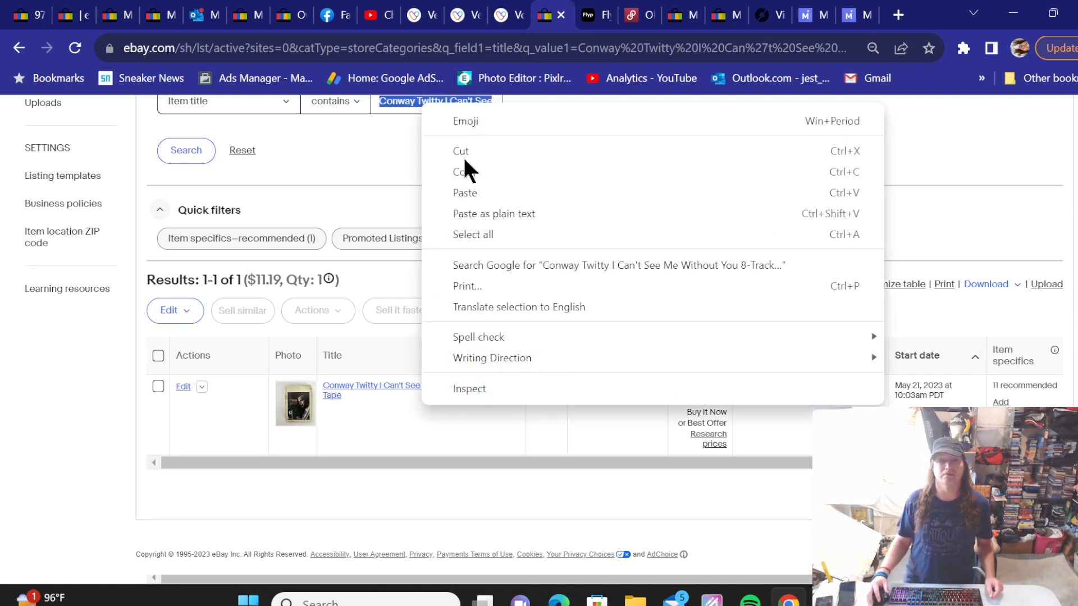
left_click(479, 187)
left_click(192, 150)
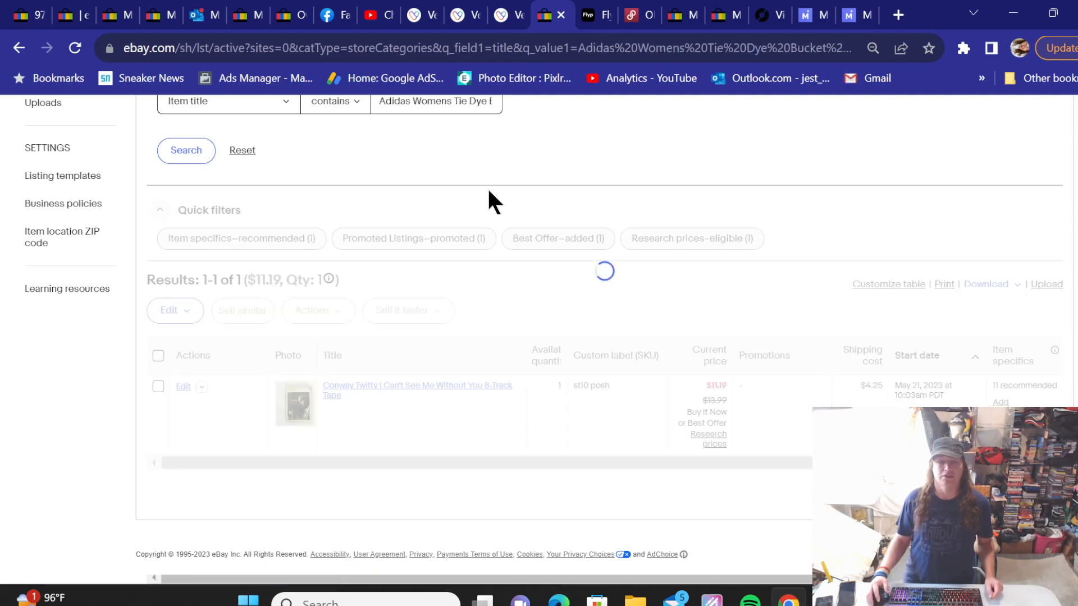
Step: Set the Adidas tie dye bucket hat's custom label to "tub31 posh mer"
left_click(678, 385)
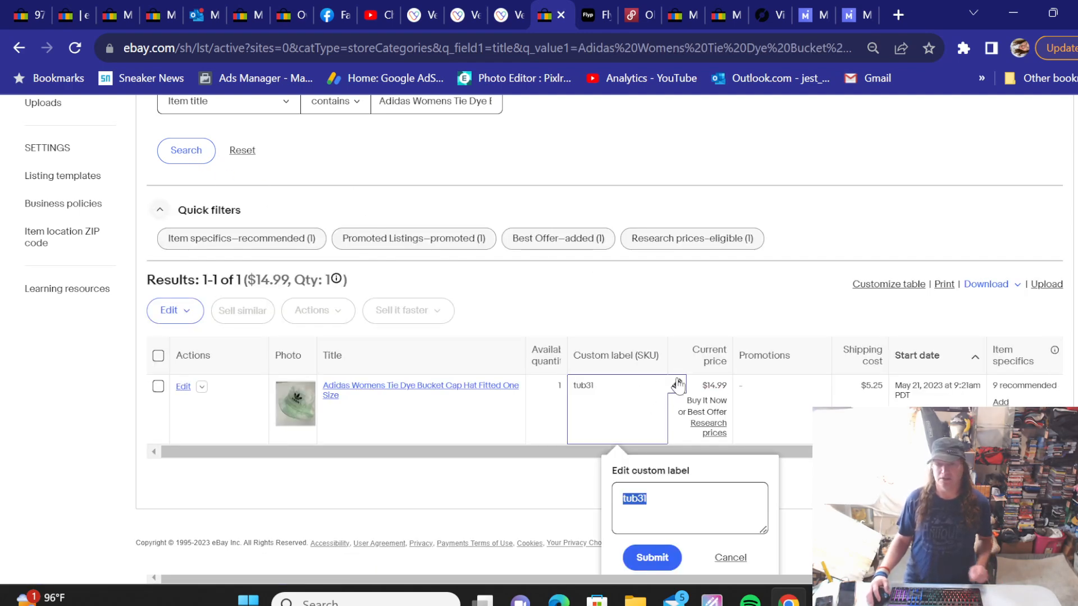
left_click(668, 503)
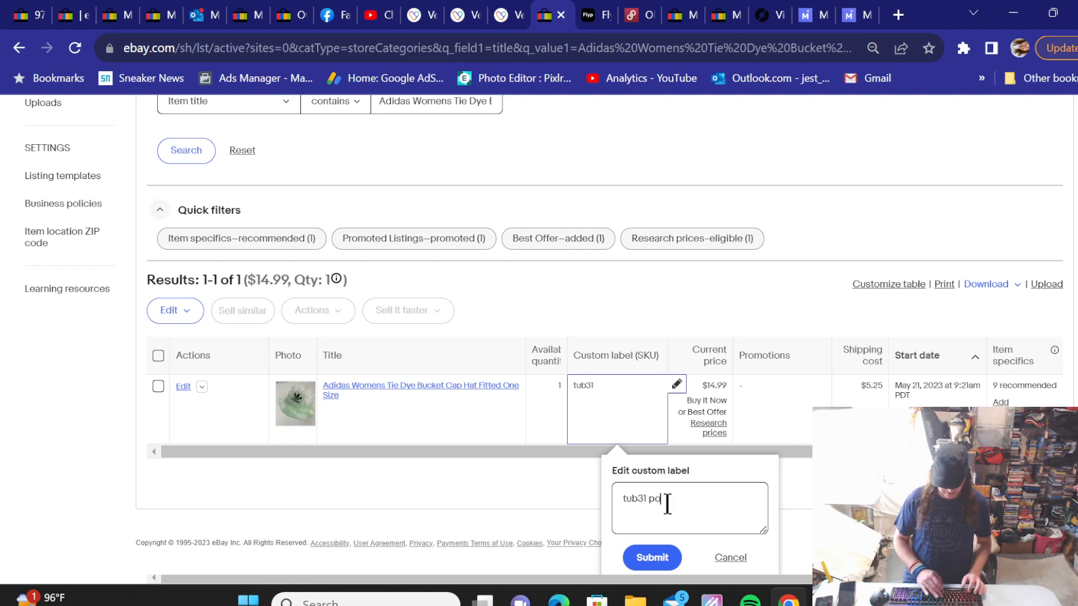
left_click(650, 558)
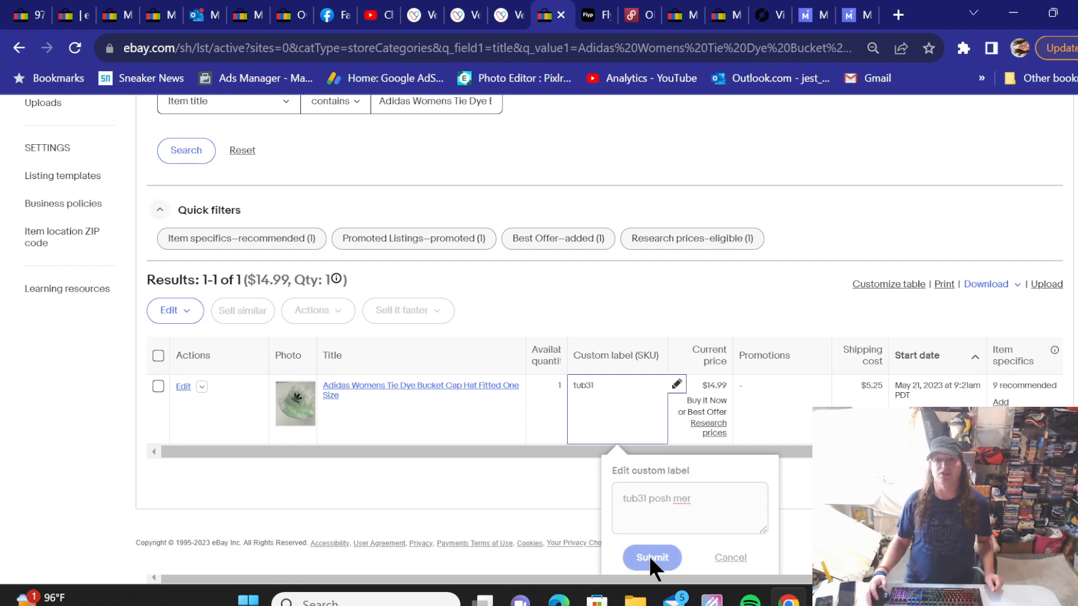
Step: Switch to Vendoo, open the Adidas hat's Poshmark form and choose Hats as the category under Women > Accessories
left_click(503, 16)
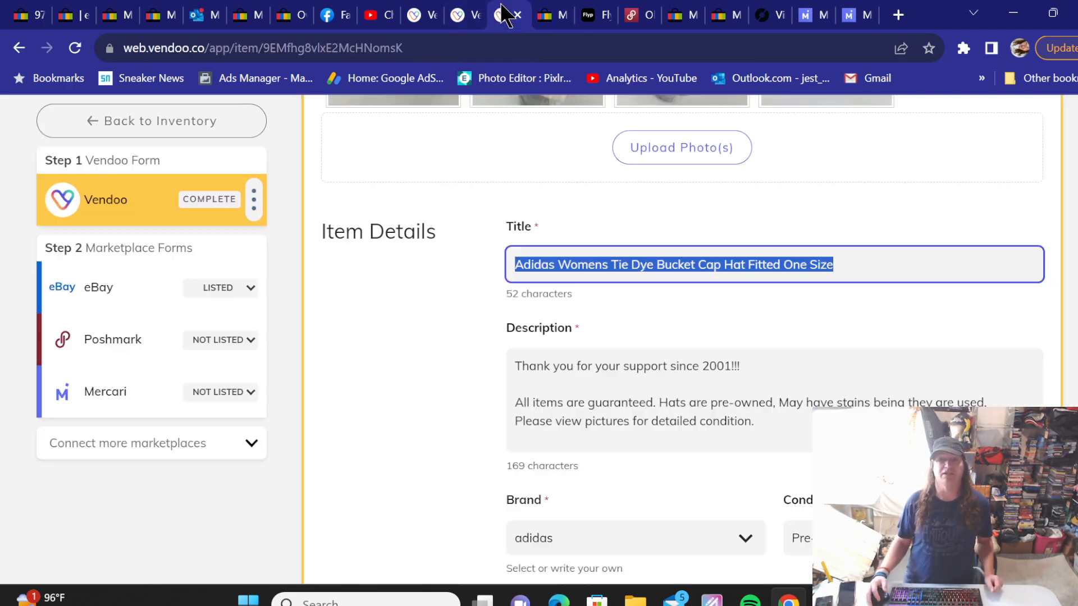
left_click(138, 354)
scroll(428, 335, "down", 9)
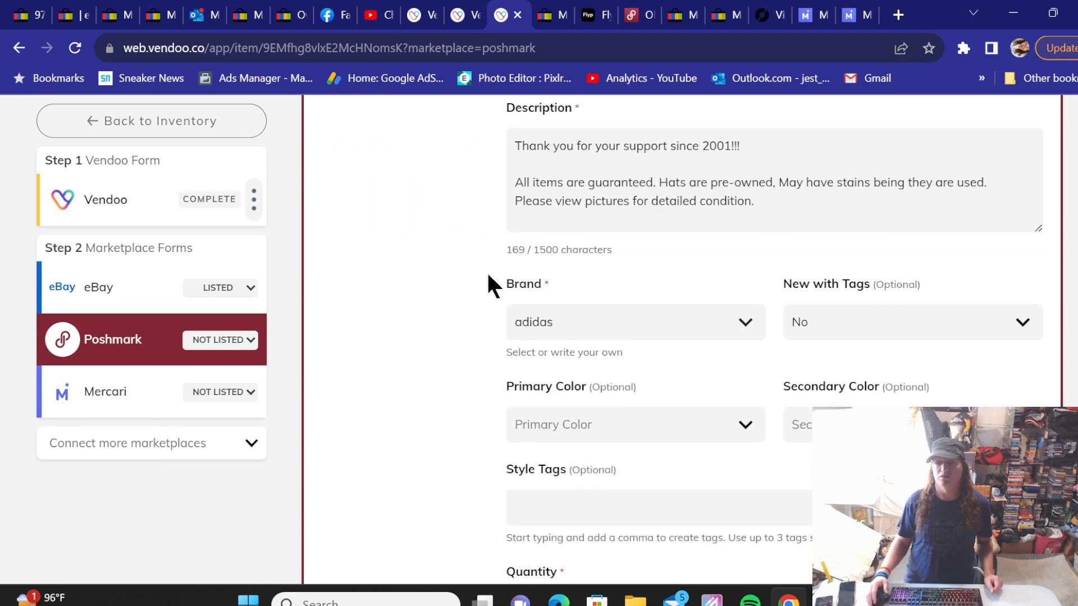
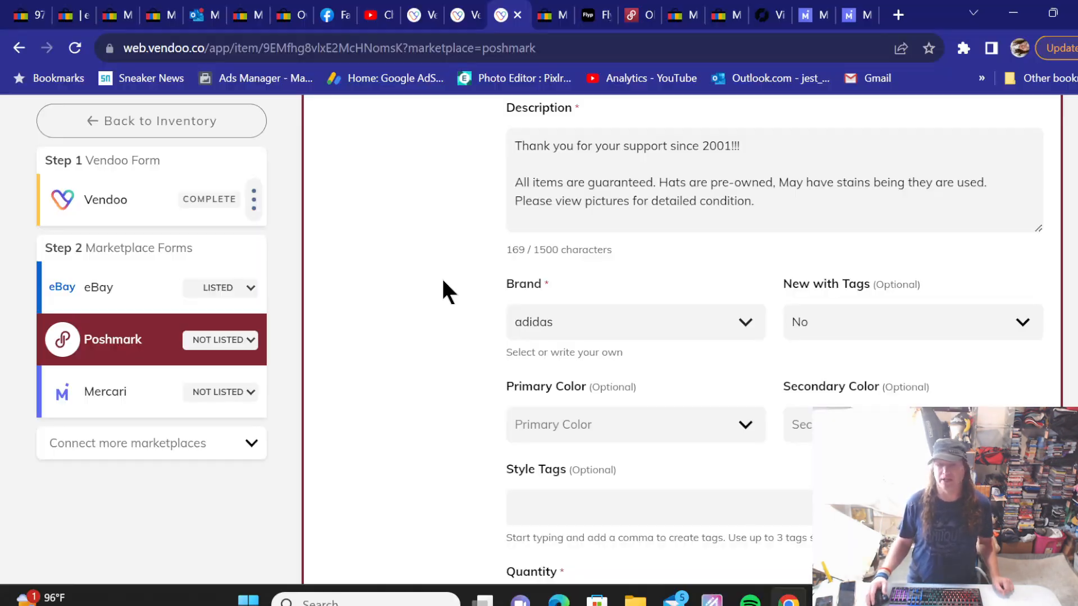
scroll(439, 278, "down", 3)
scroll(437, 281, "down", 7)
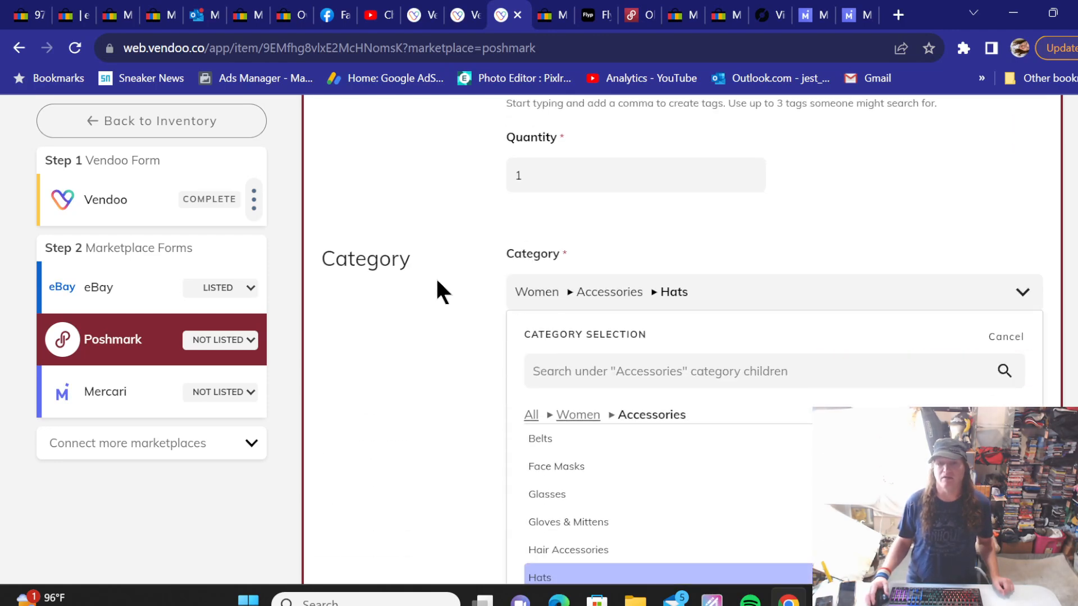
left_click(553, 403)
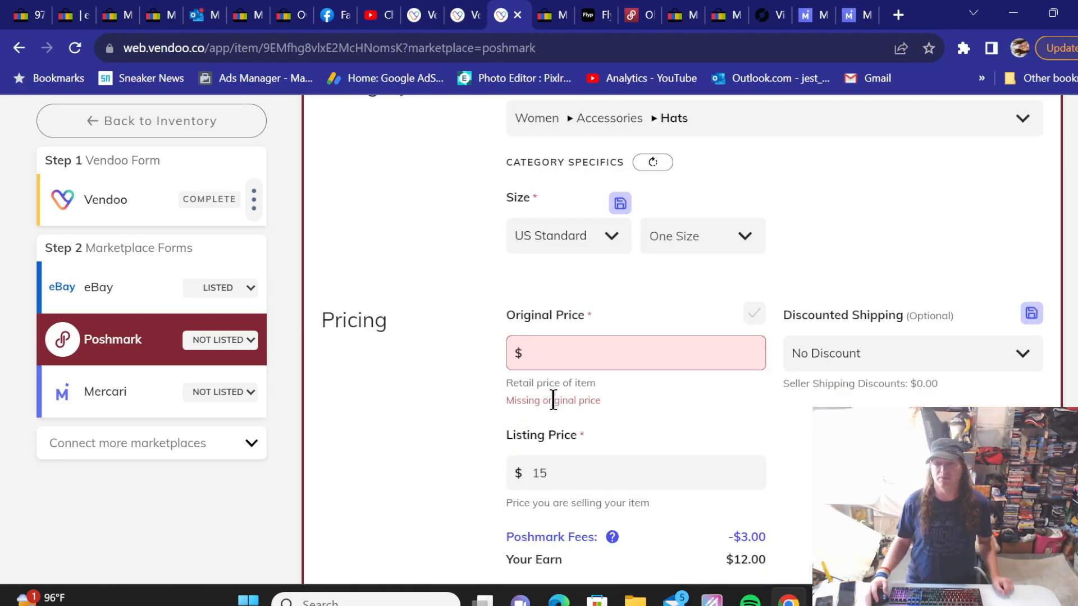
Step: Set the Adidas hat's Poshmark original price to $0 and save that price as the default
left_click(548, 358)
type("0")
left_click(426, 369)
scroll(437, 368, "down", 7)
scroll(455, 371, "up", 7)
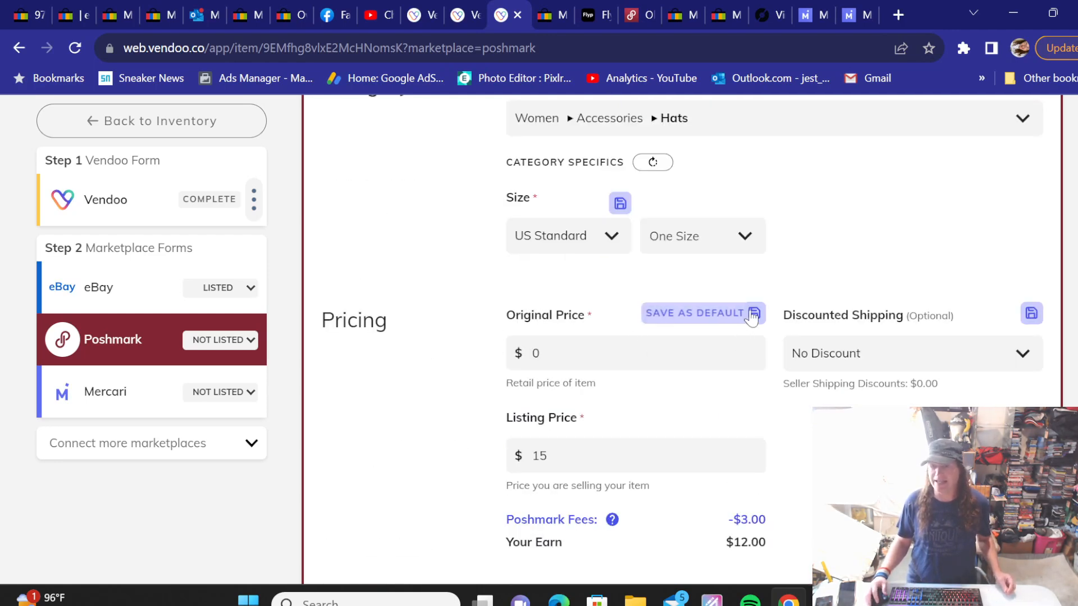
left_click(724, 314)
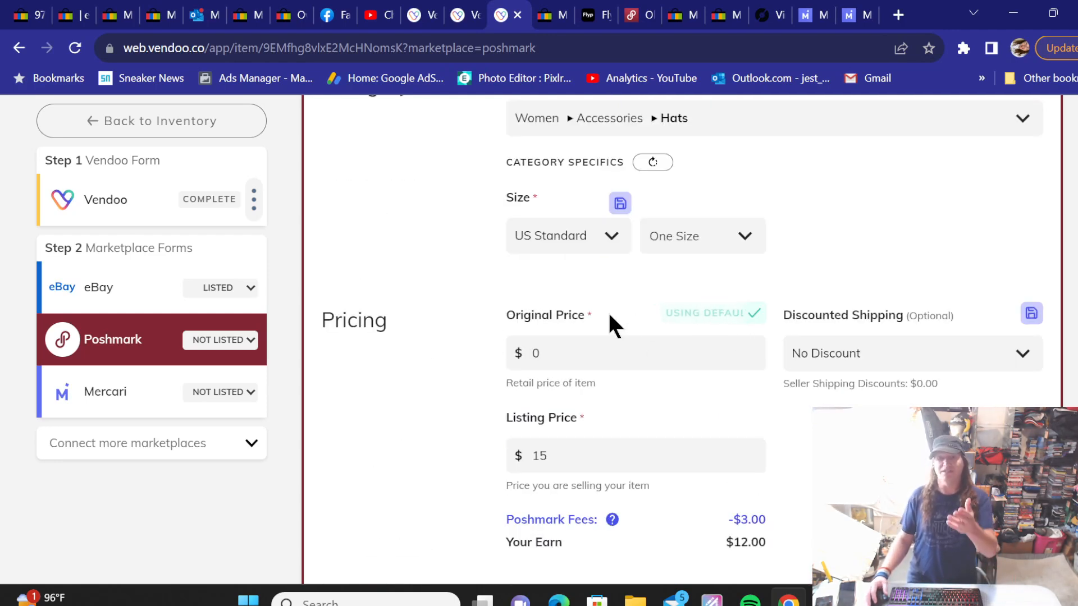
Step: List the Adidas tie dye bucket hat on Poshmark
scroll(617, 305, "down", 2)
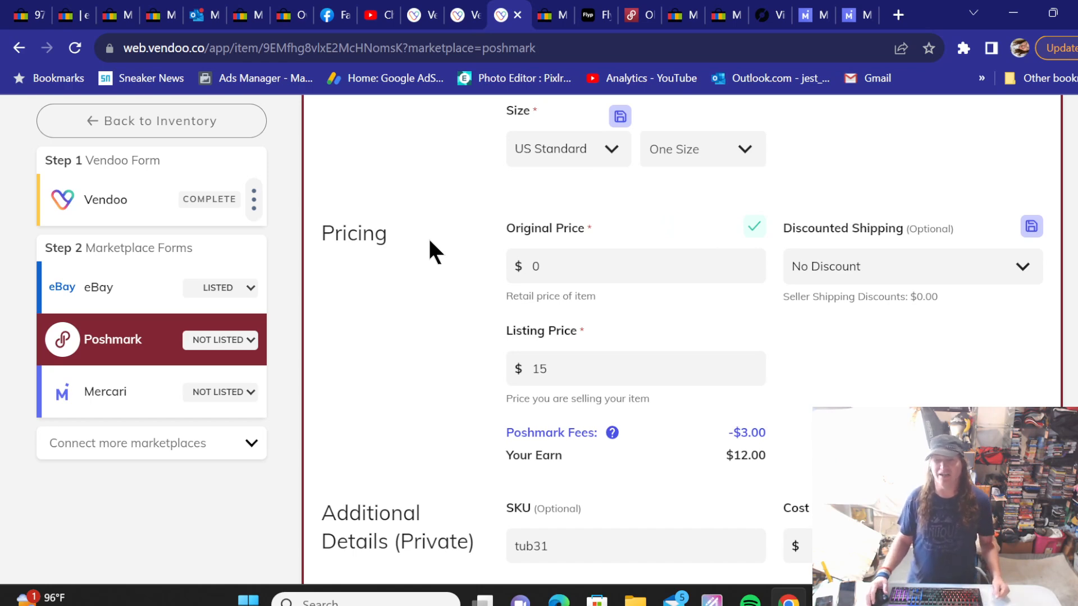
scroll(443, 242, "down", 8)
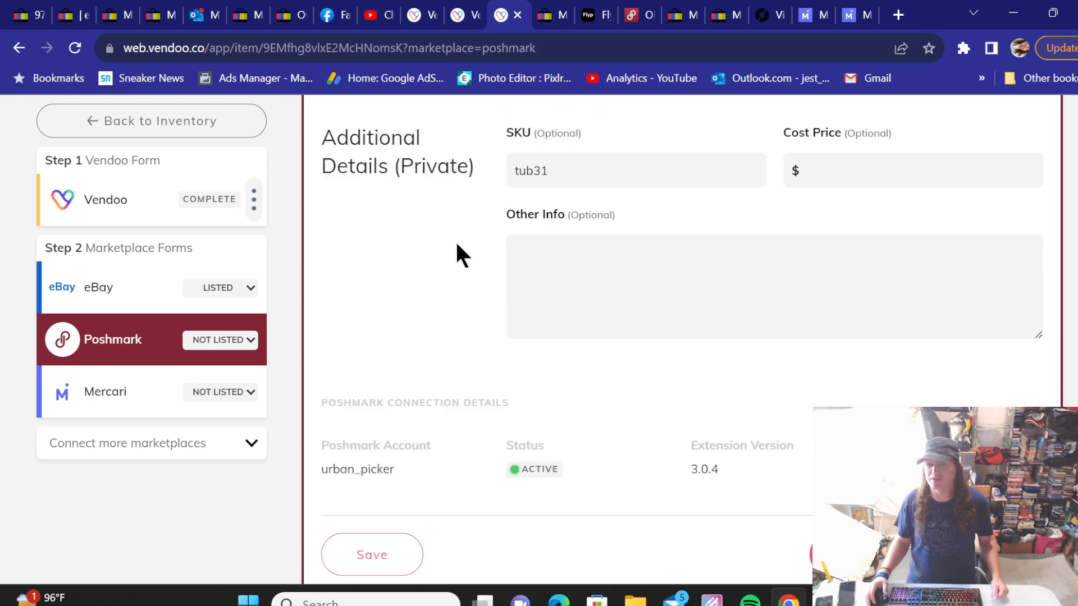
scroll(456, 241, "down", 2)
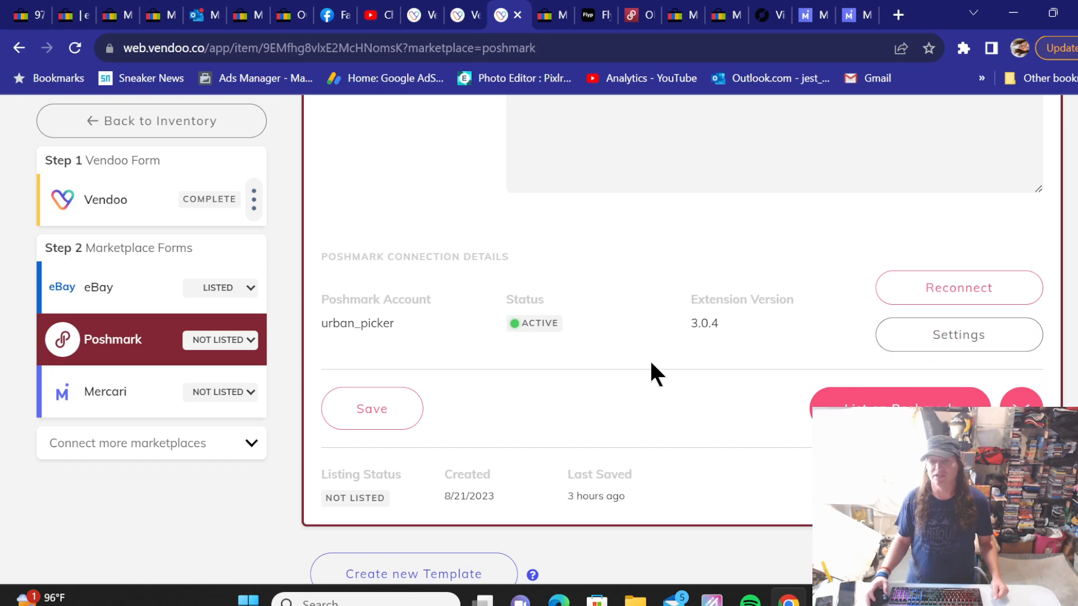
scroll(543, 373, "up", 6)
scroll(797, 370, "down", 8)
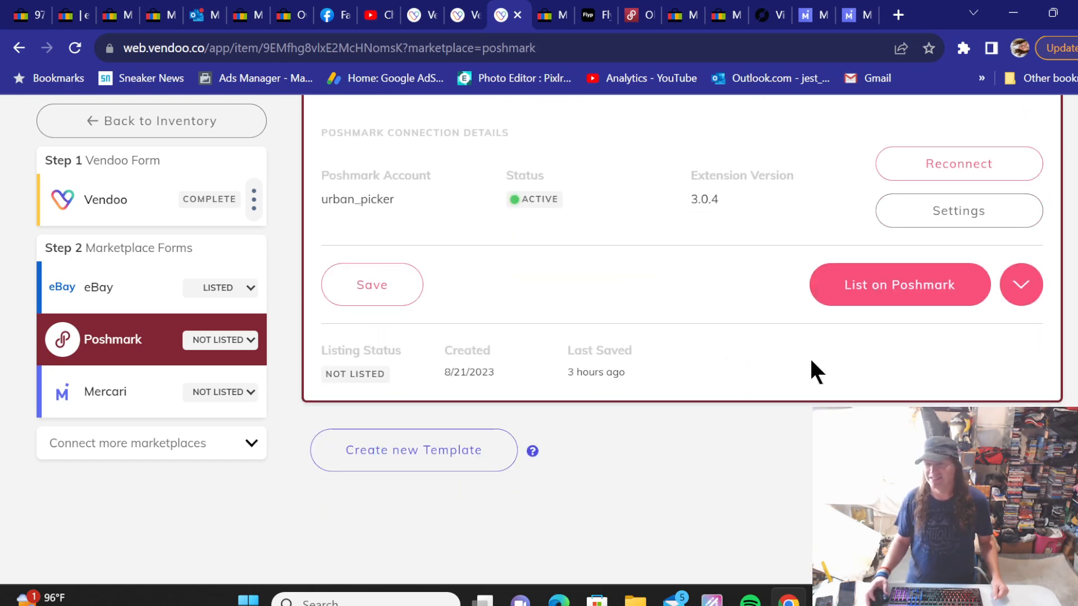
left_click(892, 288)
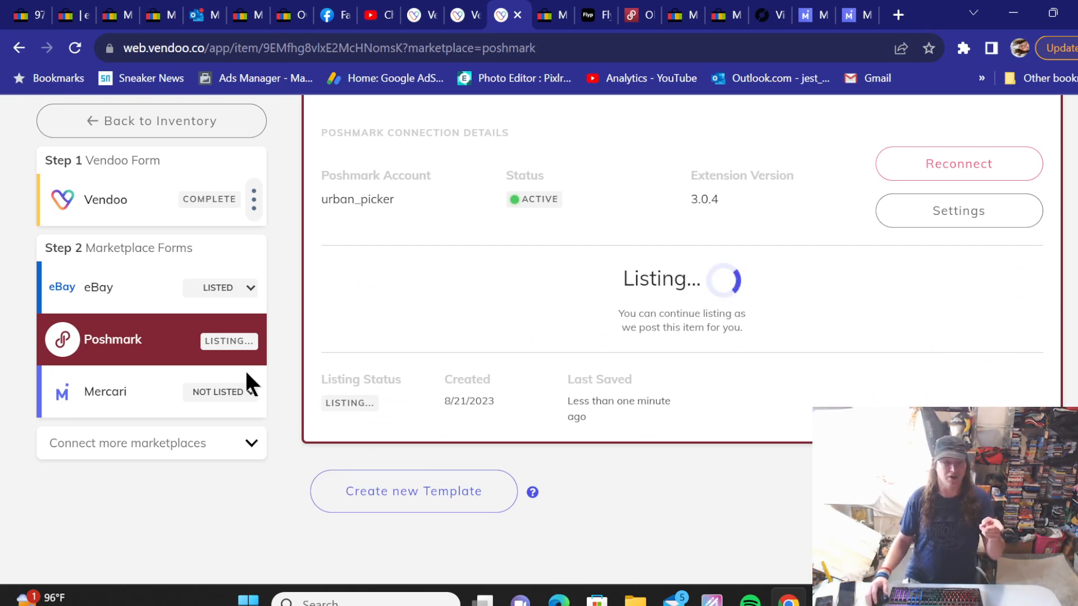
Step: Open the Adidas hat's Mercari form and choose the USPS First-Class Package shipping label at $4.99 for 0.50 lb
left_click(134, 403)
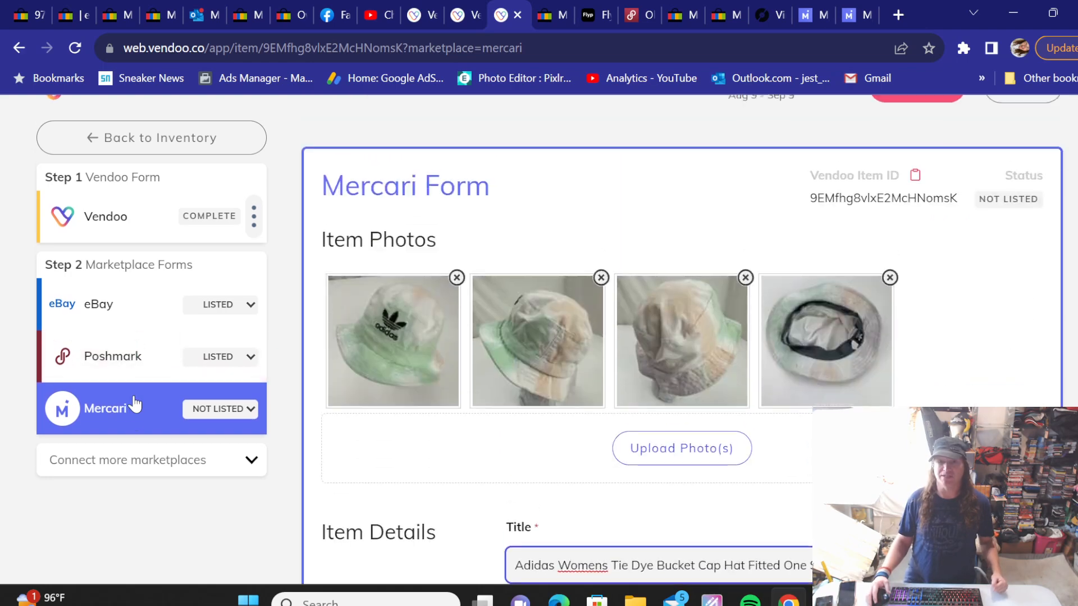
scroll(449, 285, "down", 10)
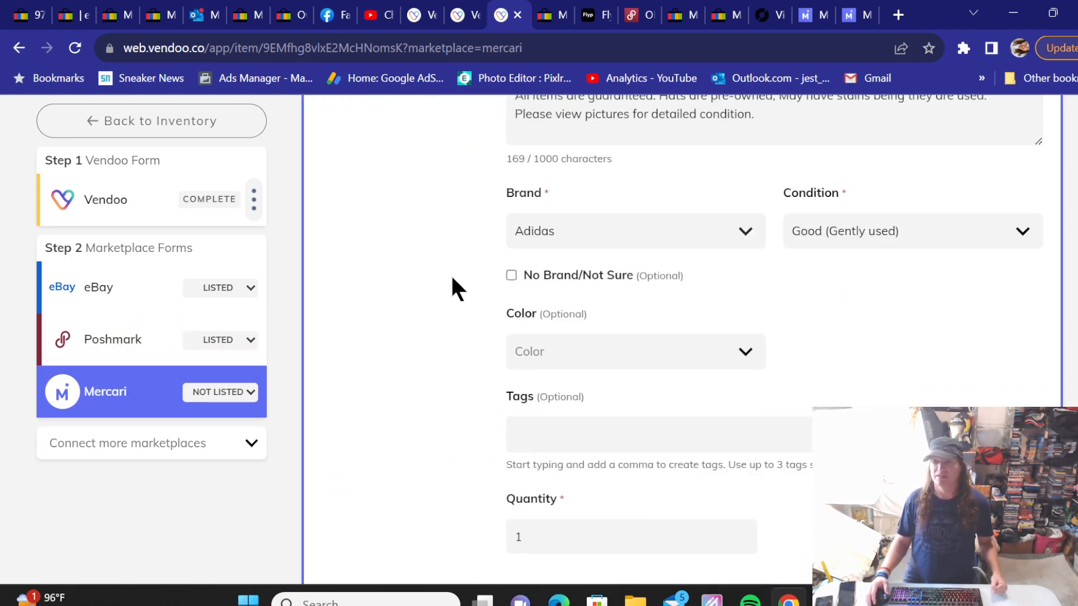
scroll(452, 278, "down", 9)
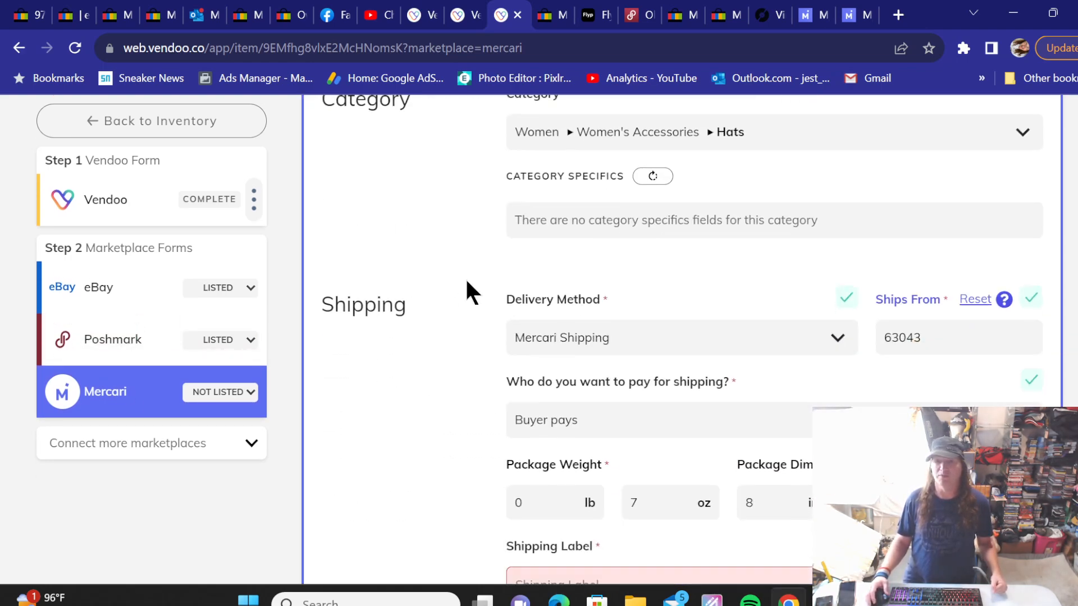
scroll(467, 287, "down", 3)
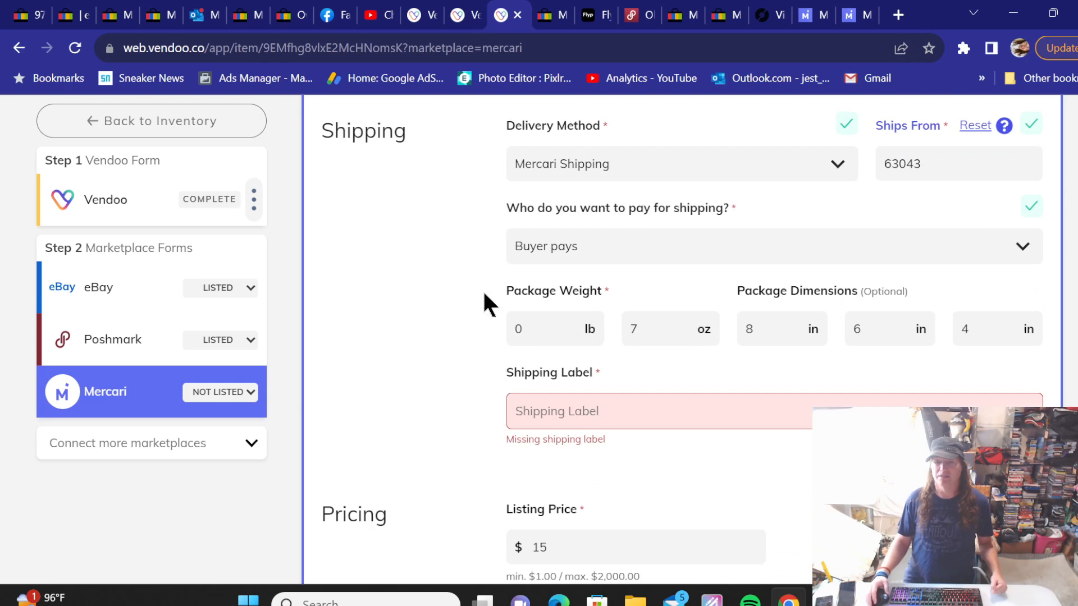
scroll(550, 320, "down", 2)
left_click(596, 334)
left_click(592, 360)
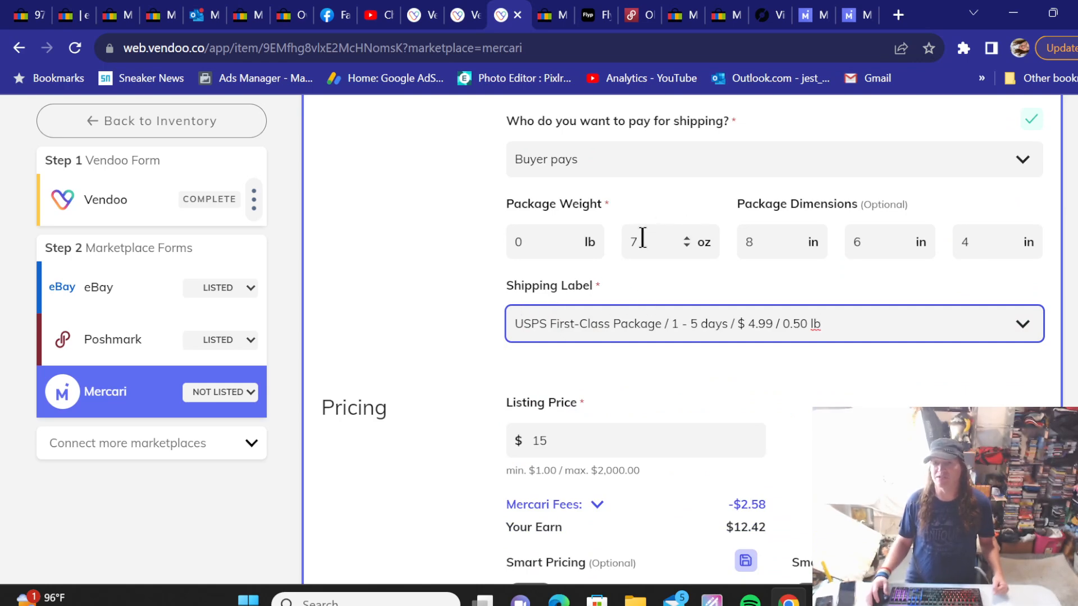
Step: List the Adidas tie dye bucket hat on Mercari and return to the Vendoo inventory
scroll(463, 306, "down", 3)
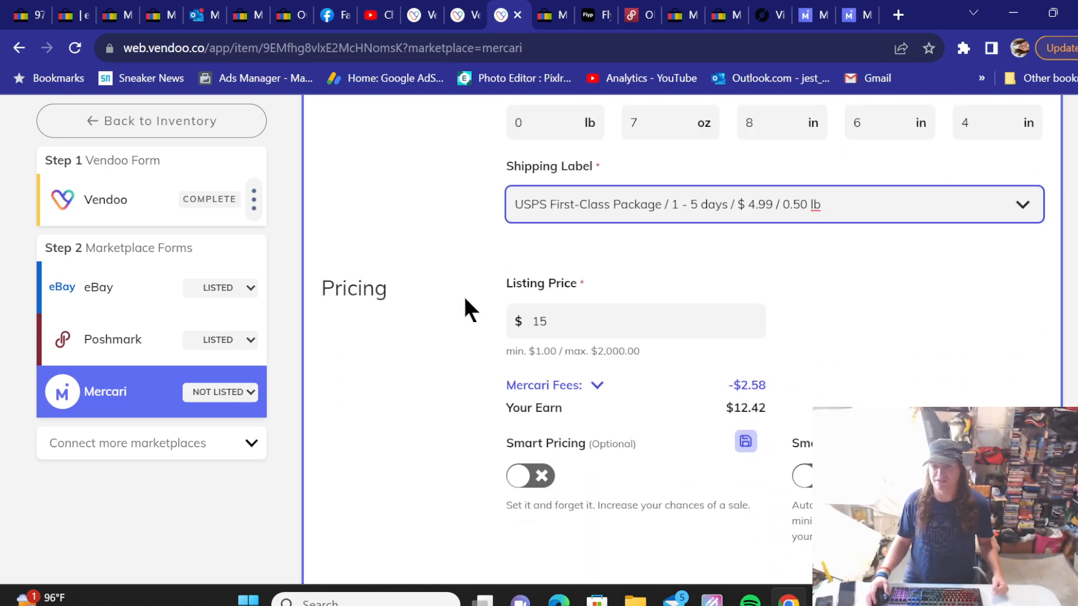
scroll(462, 305, "down", 7)
left_click(910, 272)
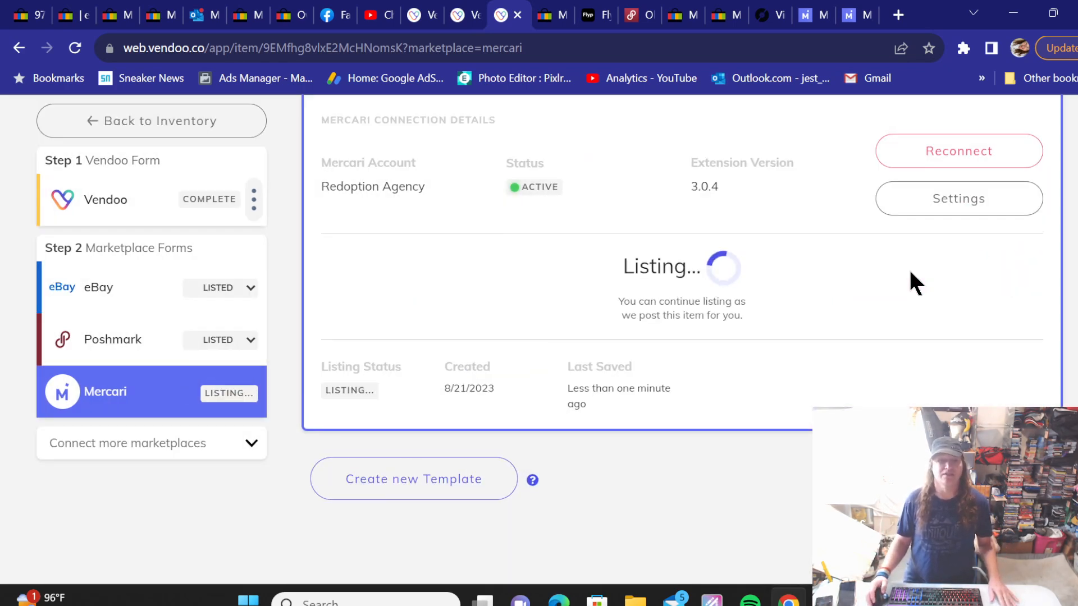
left_click(188, 134)
Step: Switch to Mercari, close the duplicate My listings page and reload the remaining one to check the active listings
left_click(852, 15)
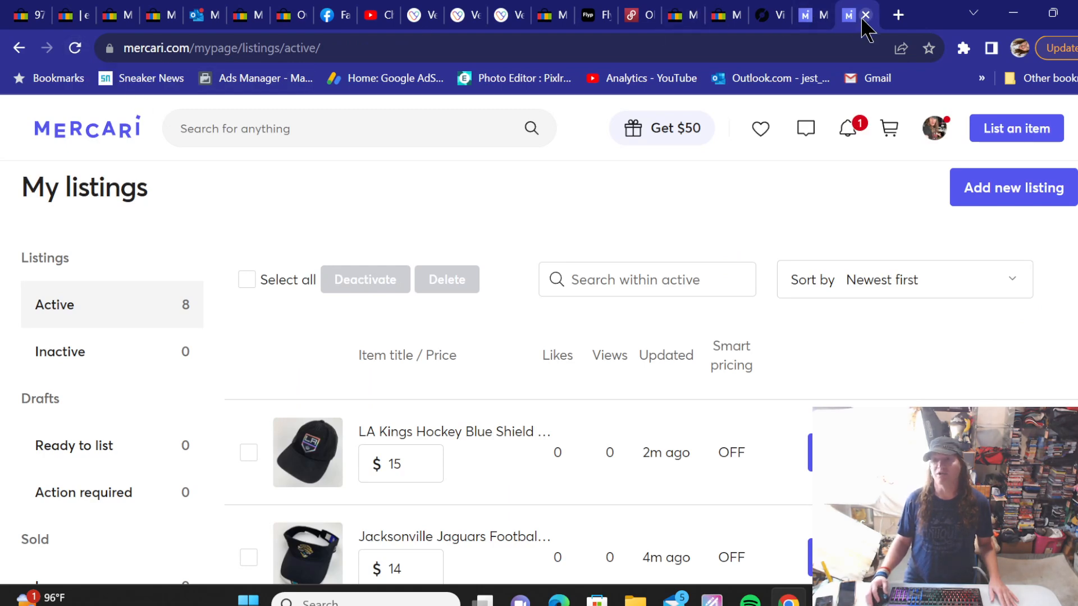
left_click(864, 16)
left_click(75, 47)
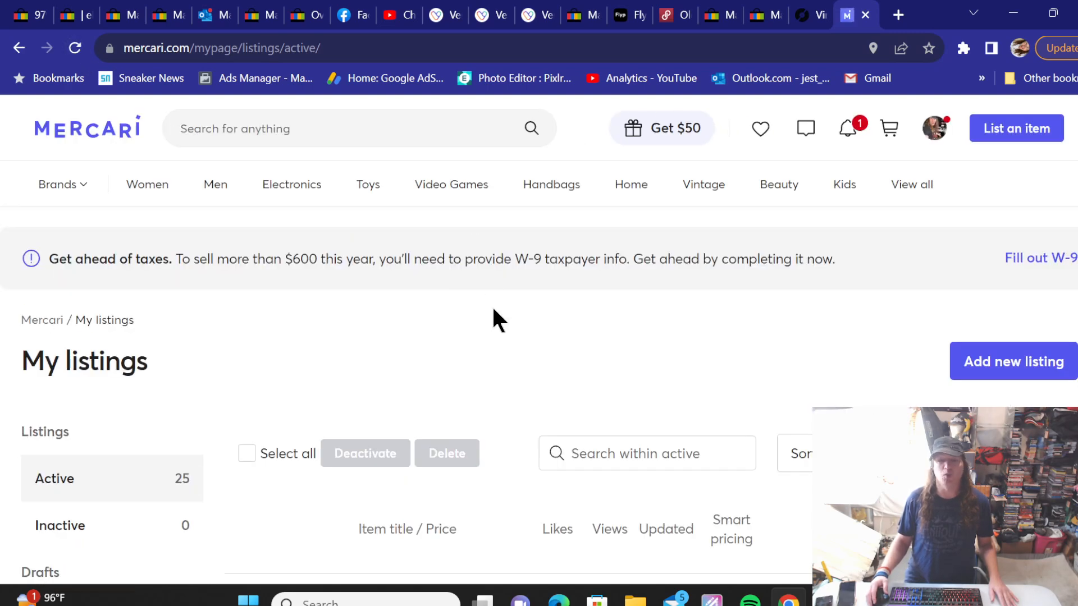
scroll(490, 302, "down", 1)
scroll(502, 315, "down", 2)
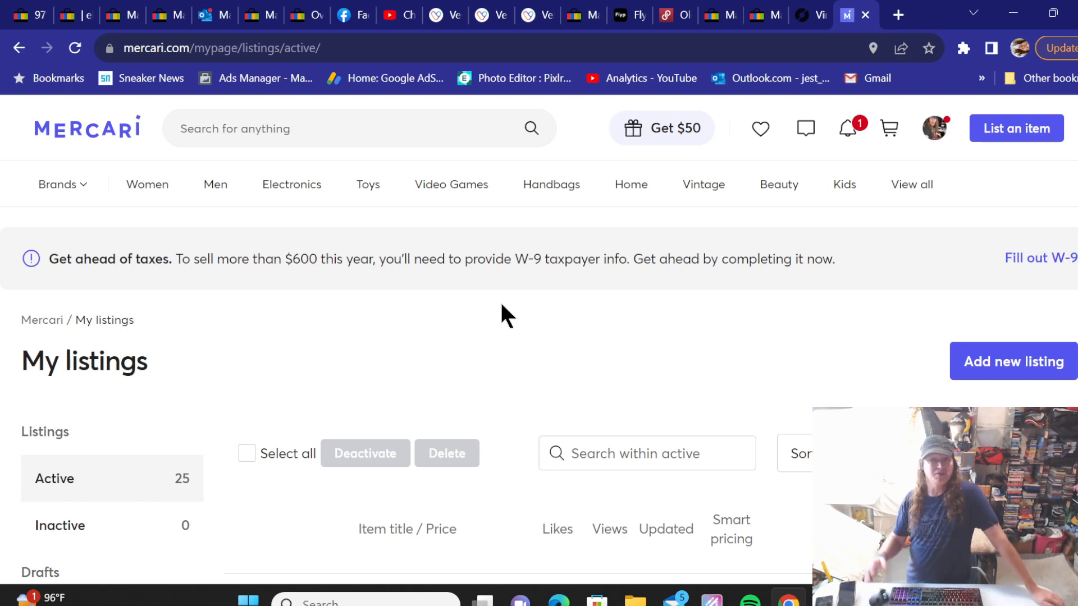
Step: Check the Mercari notifications and close them again
left_click(847, 132)
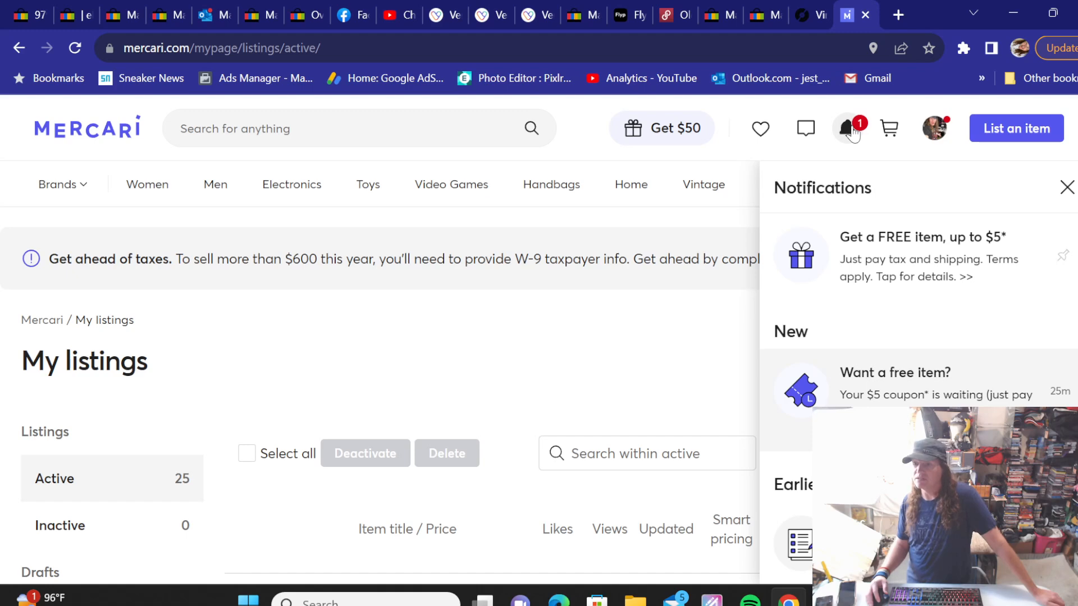
left_click(853, 133)
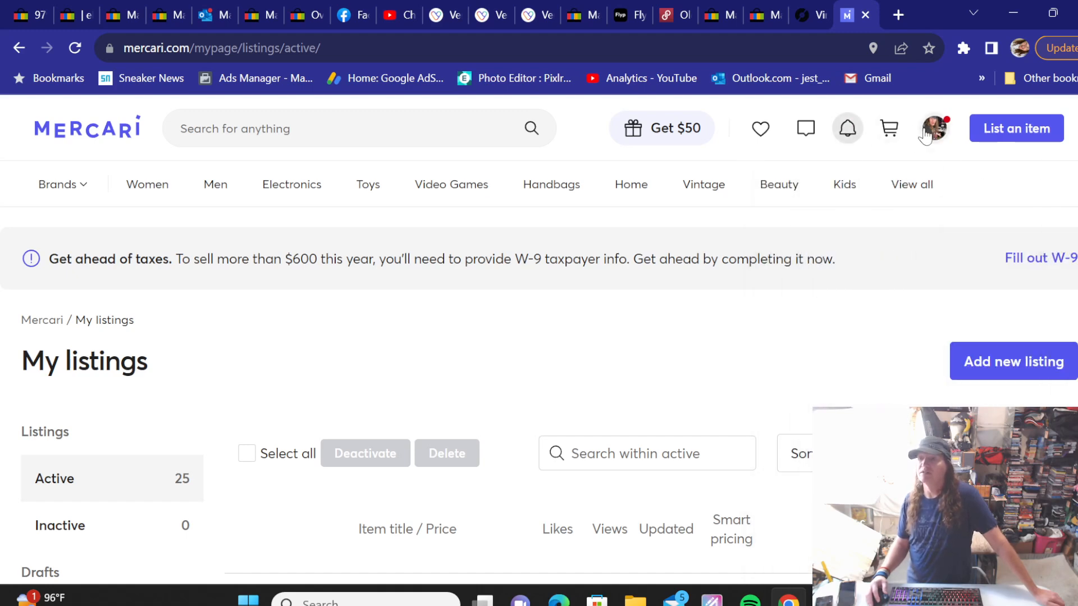
left_click(947, 129)
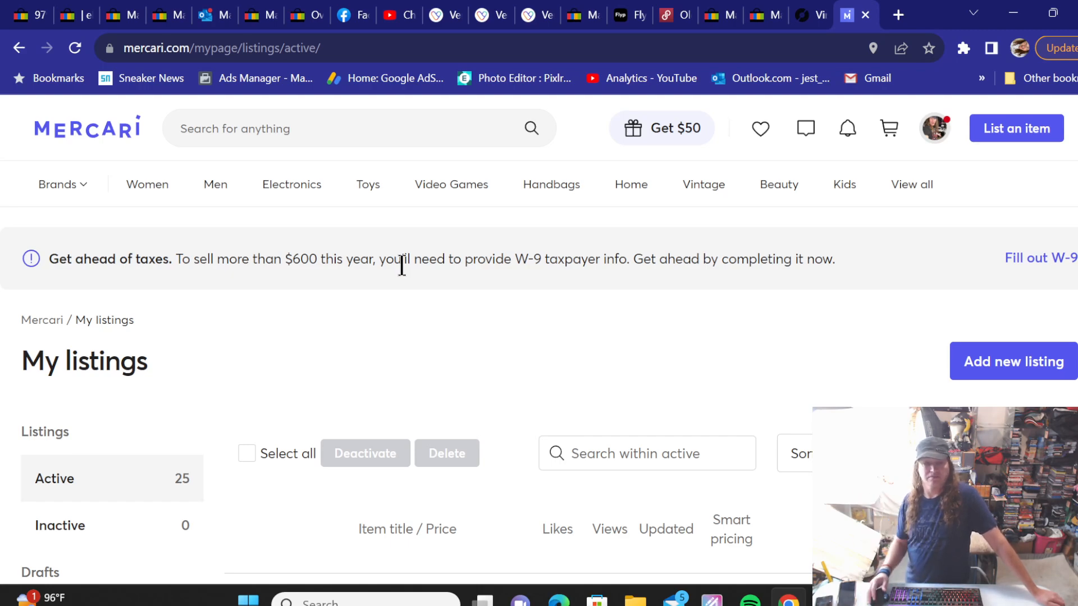
Step: Switch to Vendoo, open the Dorfman Pacific Blue Newsboy Cap item and copy its title
left_click(545, 17)
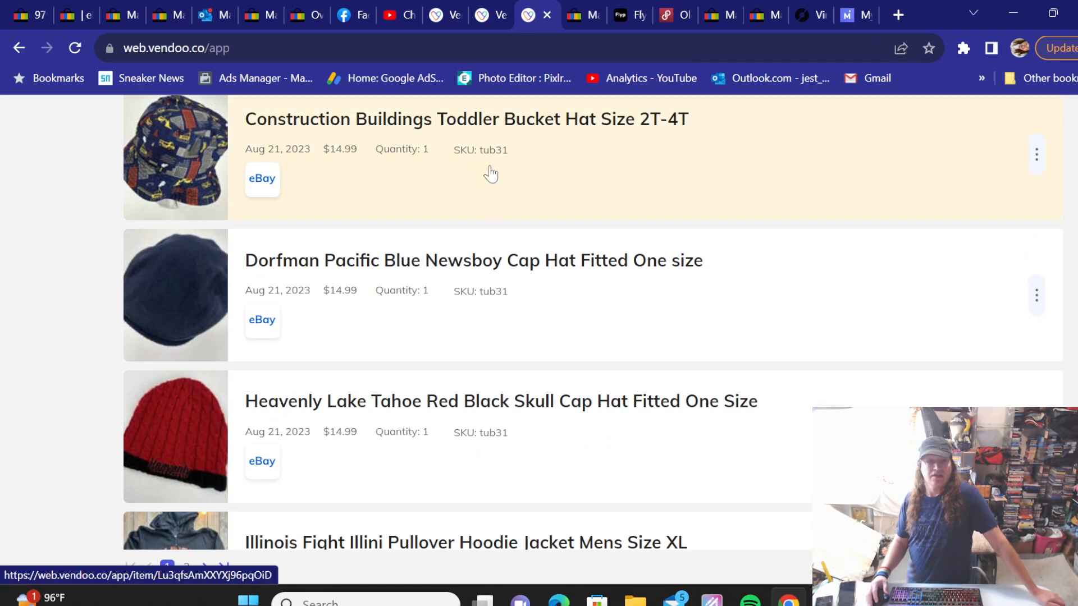
left_click(449, 267)
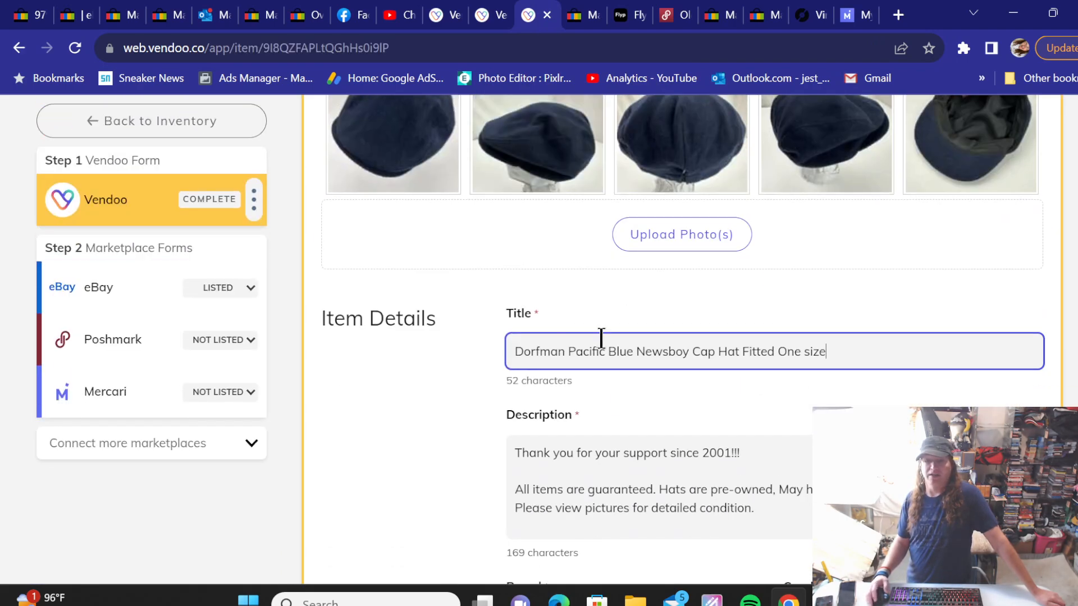
triple_click(599, 347)
right_click(600, 345)
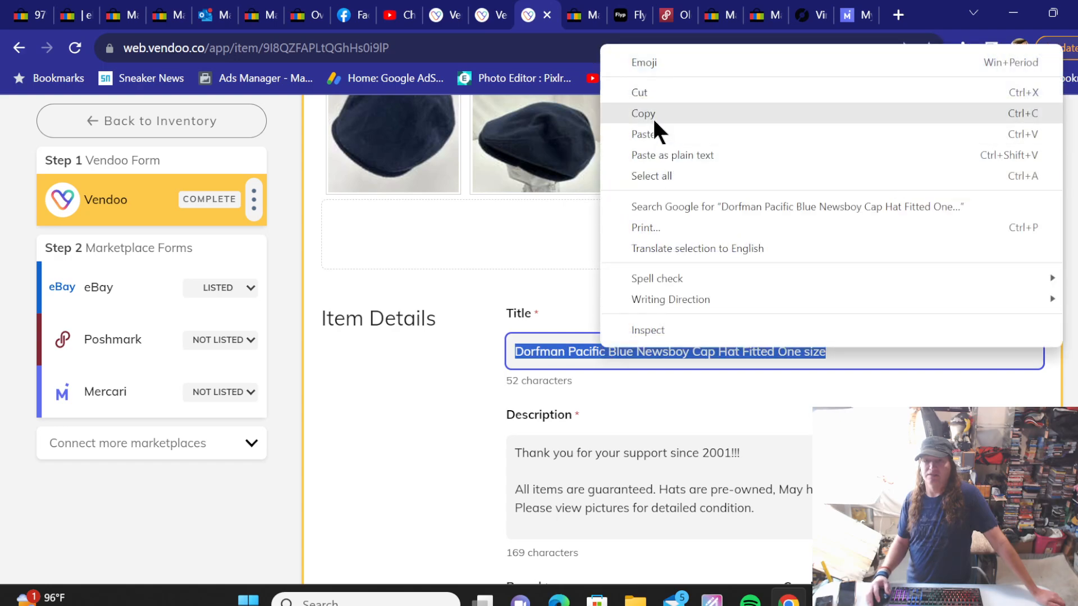
left_click(652, 116)
Step: Search the active eBay listings by the copied title "Dorfman Pacific Blue Newsboy Cap Hat Fitted One size"
left_click(584, 8)
scroll(438, 169, "up", 2)
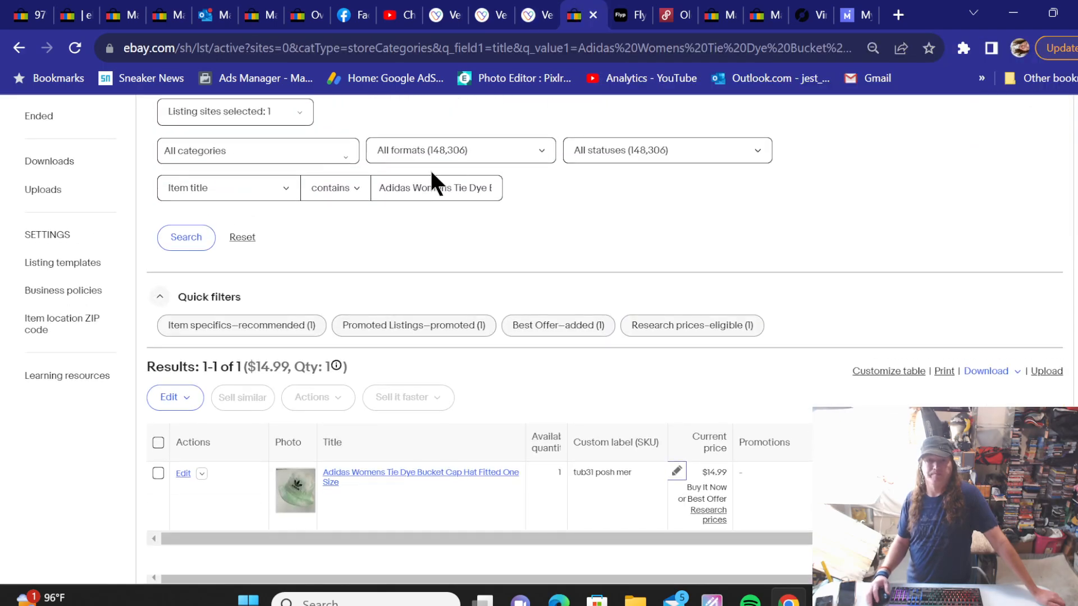
triple_click(426, 188)
right_click(427, 191)
left_click(456, 273)
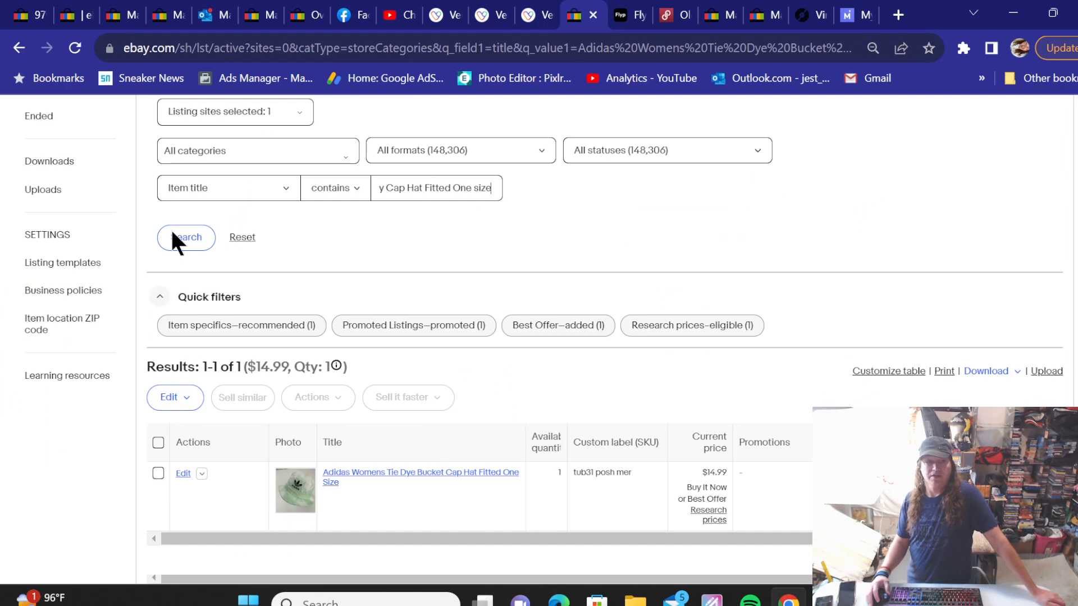
left_click(180, 233)
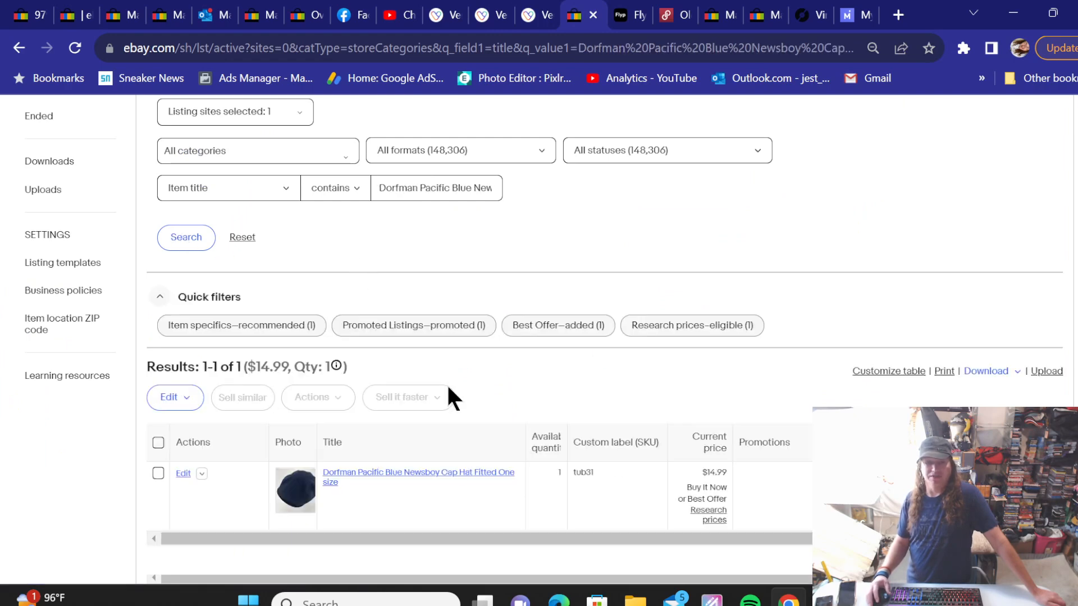
Step: Set the Dorfman newsboy cap's eBay custom label to "tub31 posh mer"
left_click(676, 472)
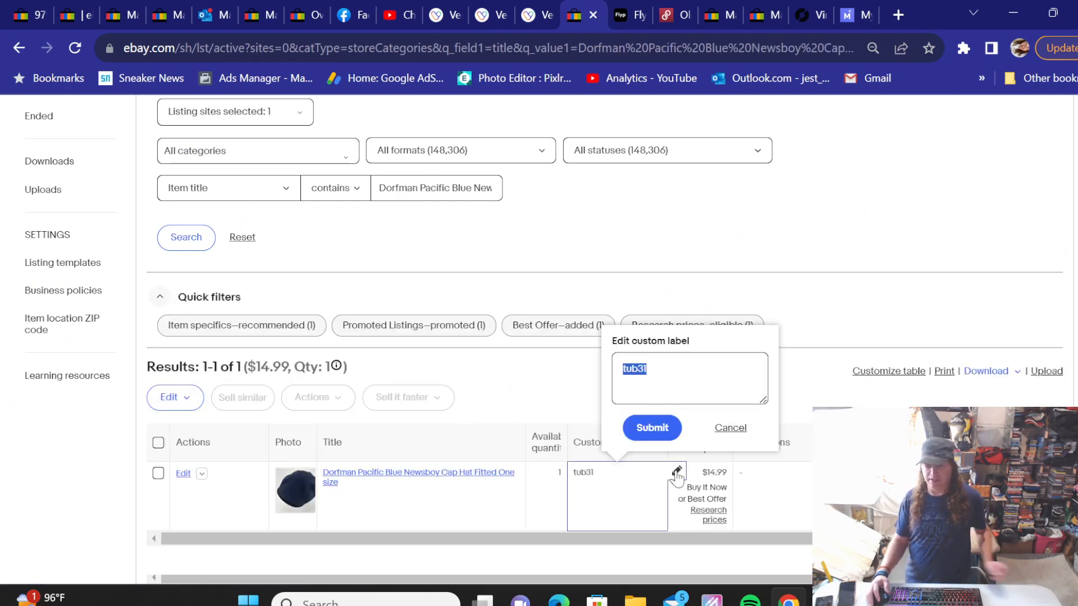
left_click(661, 373)
type("posh mer")
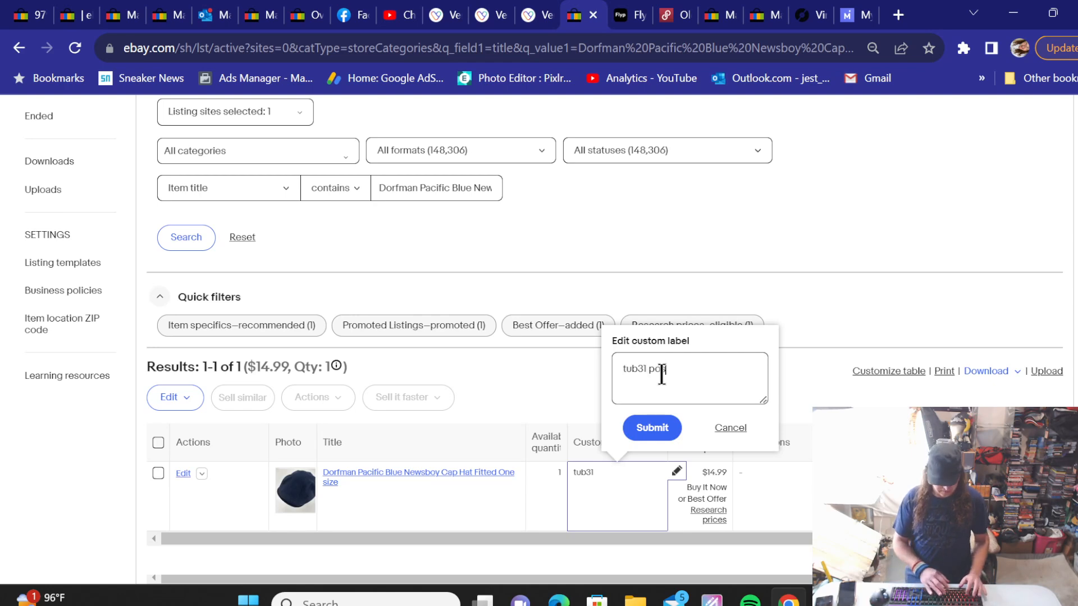
left_click(652, 426)
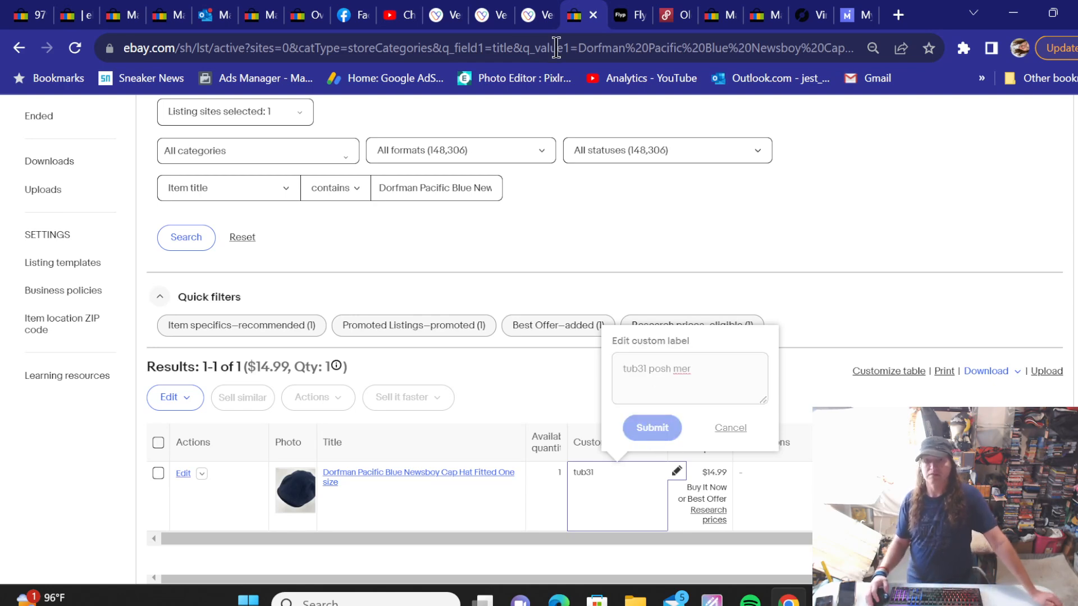
Step: Return to Vendoo, review the Dorfman newsboy cap's Poshmark form and list it on Poshmark
left_click(530, 15)
left_click(144, 359)
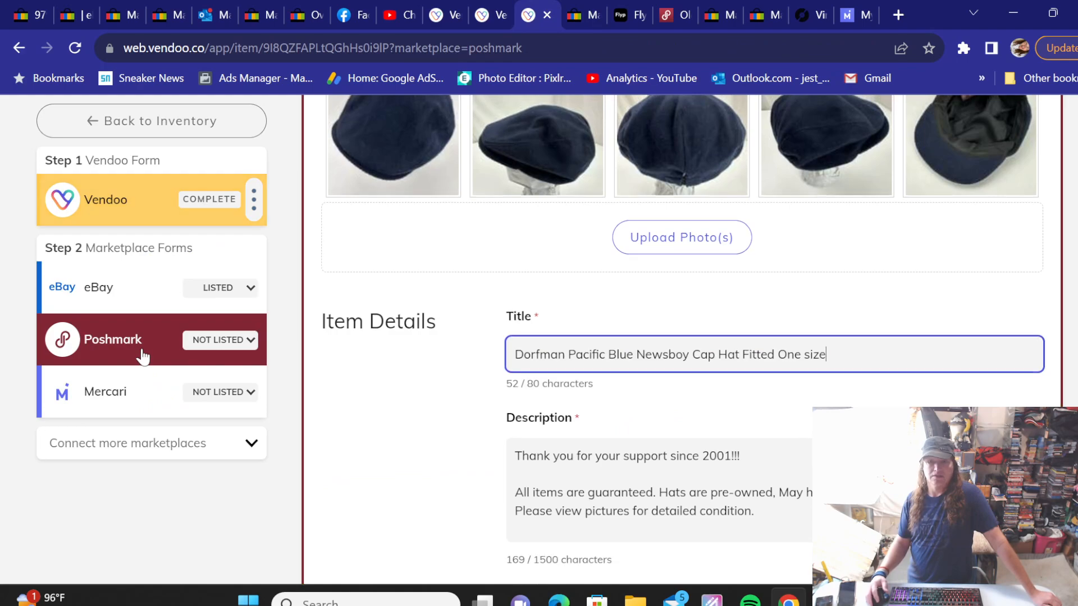
scroll(462, 315, "down", 5)
scroll(469, 312, "down", 15)
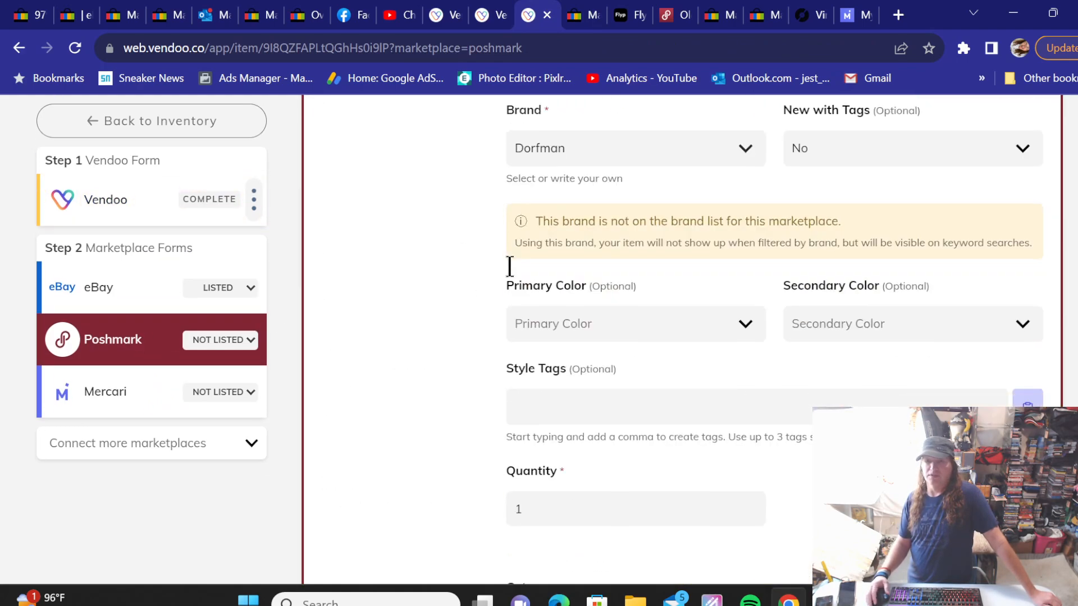
left_click(560, 390)
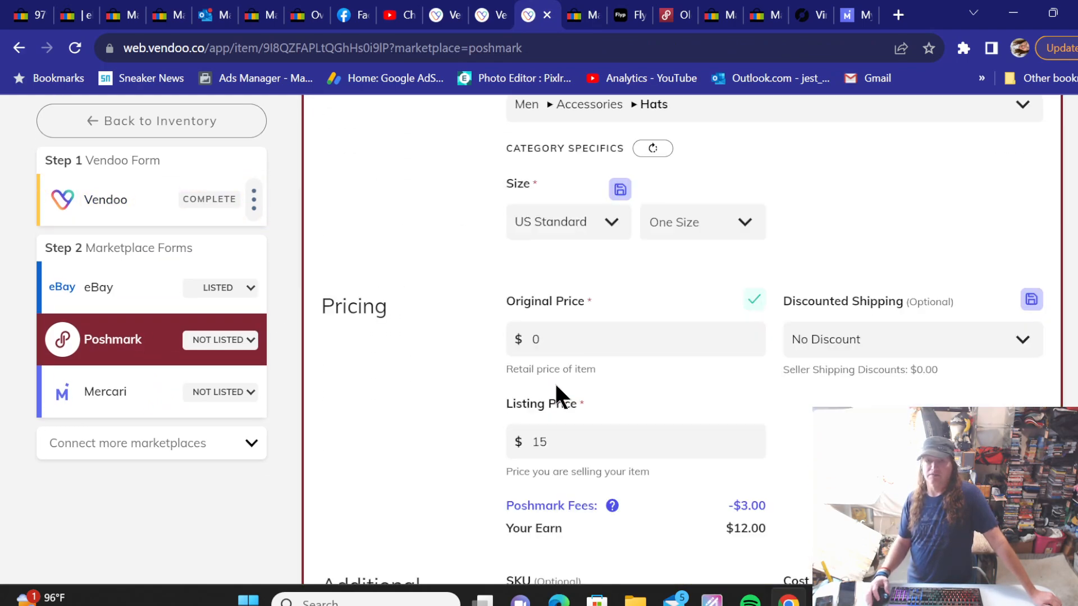
scroll(424, 305, "down", 10)
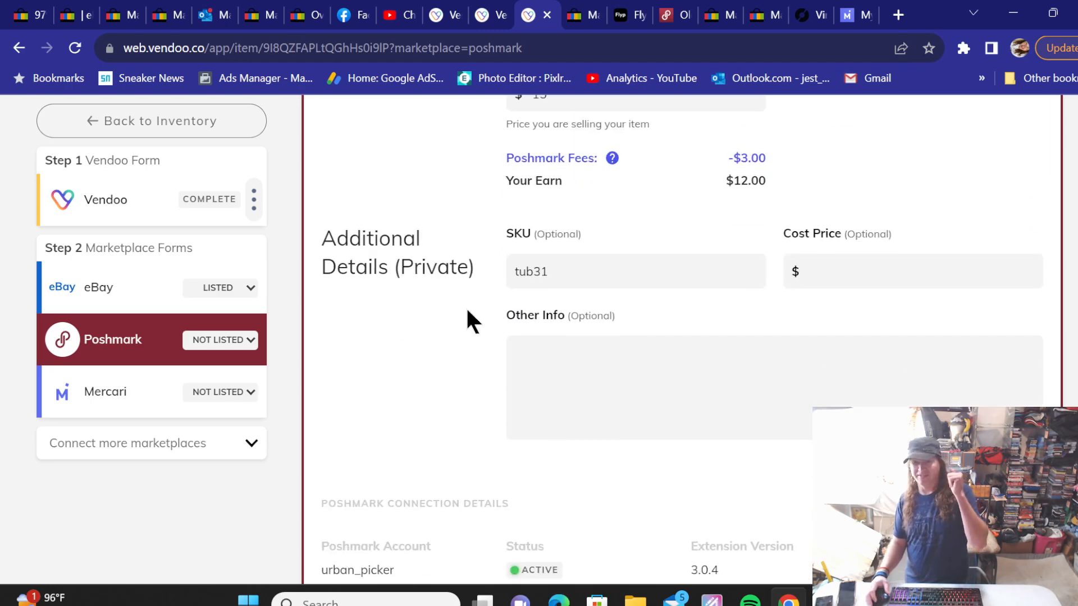
left_click(856, 396)
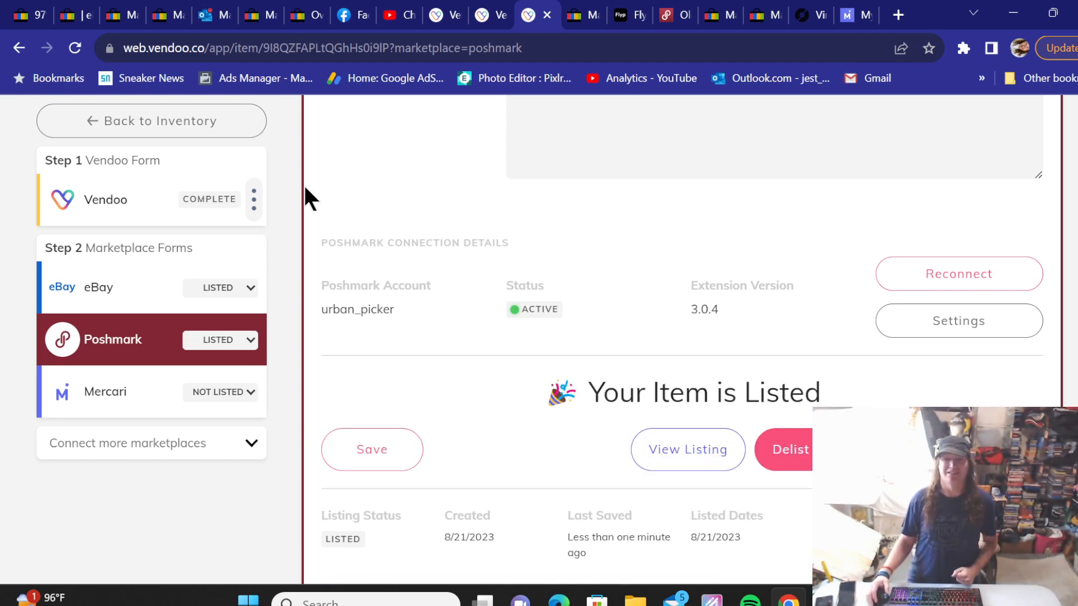
Step: In the Dorfman cap's Mercari form, mark No Brand/Not Sure and choose the USPS First-Class Package shipping label at $4.99 for 0.50 lb
left_click(118, 393)
scroll(583, 210, "down", 10)
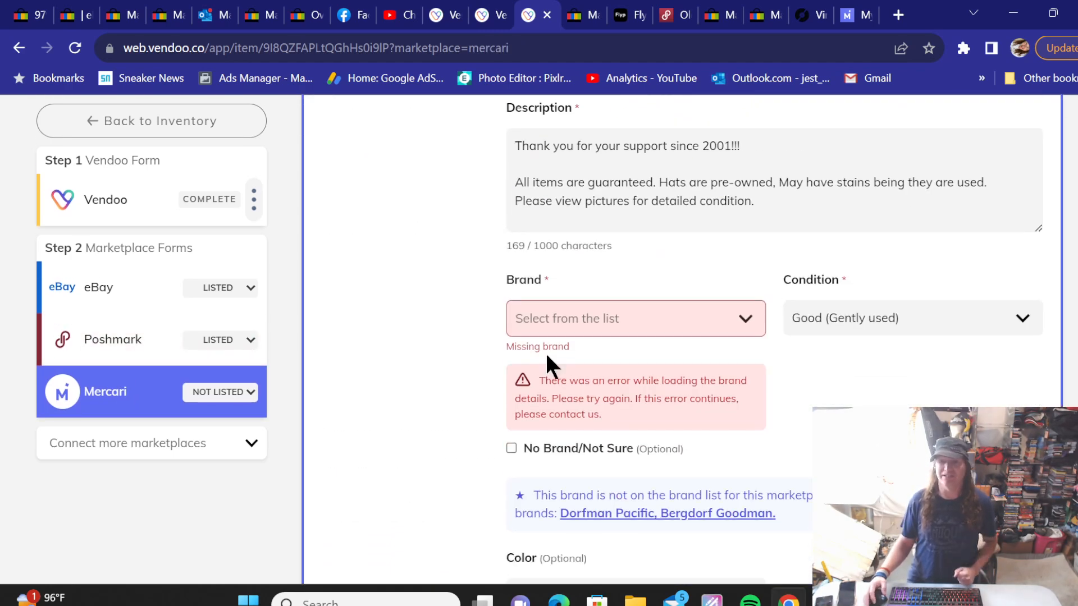
left_click(512, 447)
scroll(449, 250, "down", 2)
scroll(452, 253, "down", 13)
scroll(454, 250, "down", 2)
left_click(553, 376)
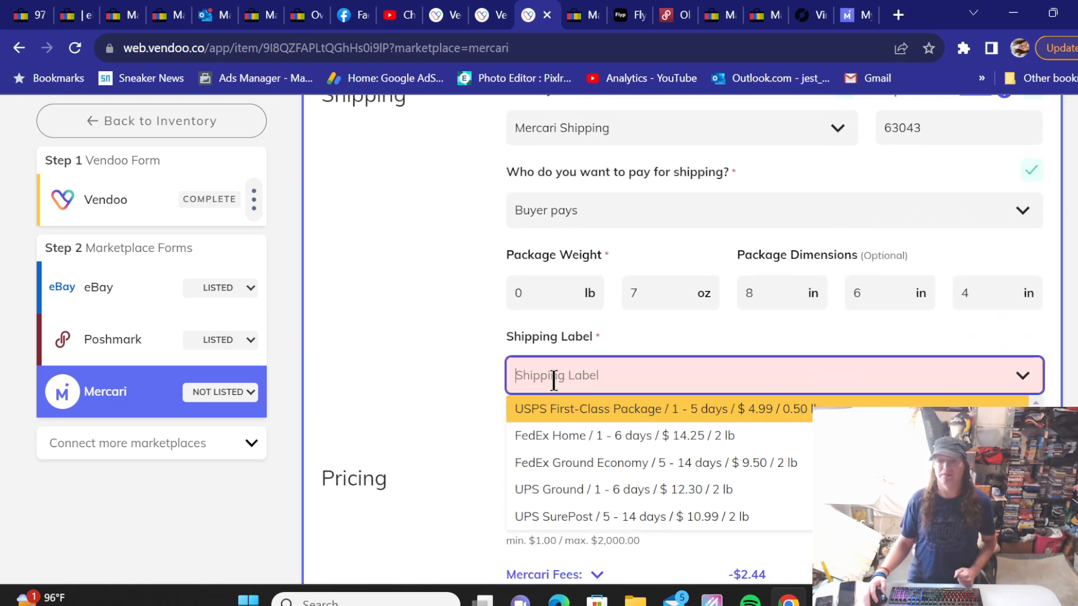
left_click(554, 420)
Step: List the Dorfman newsboy cap on Mercari and return to the Vendoo inventory
scroll(481, 377, "down", 9)
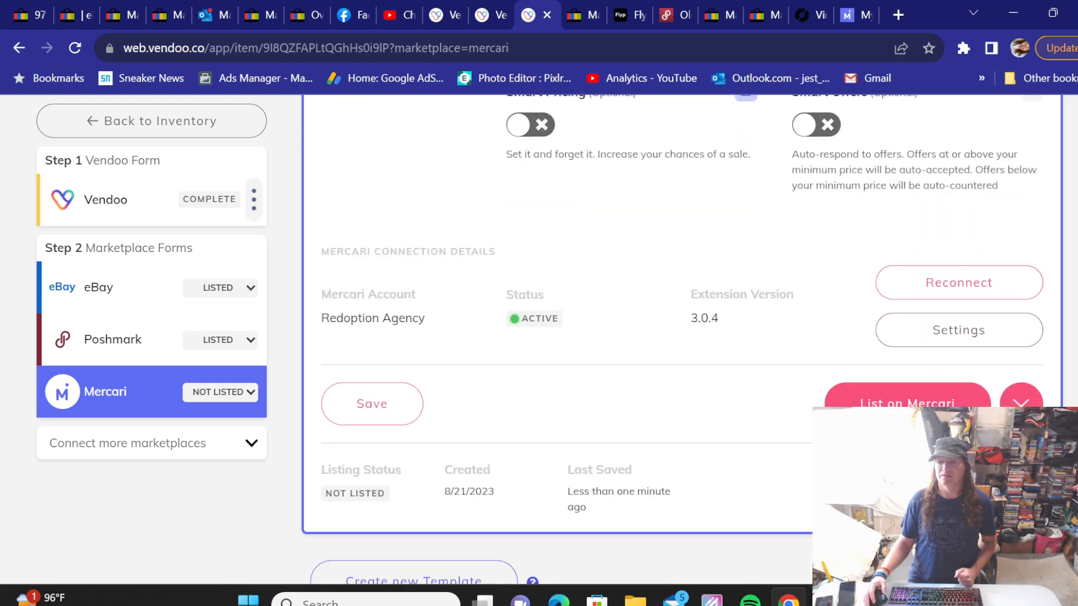
left_click(898, 403)
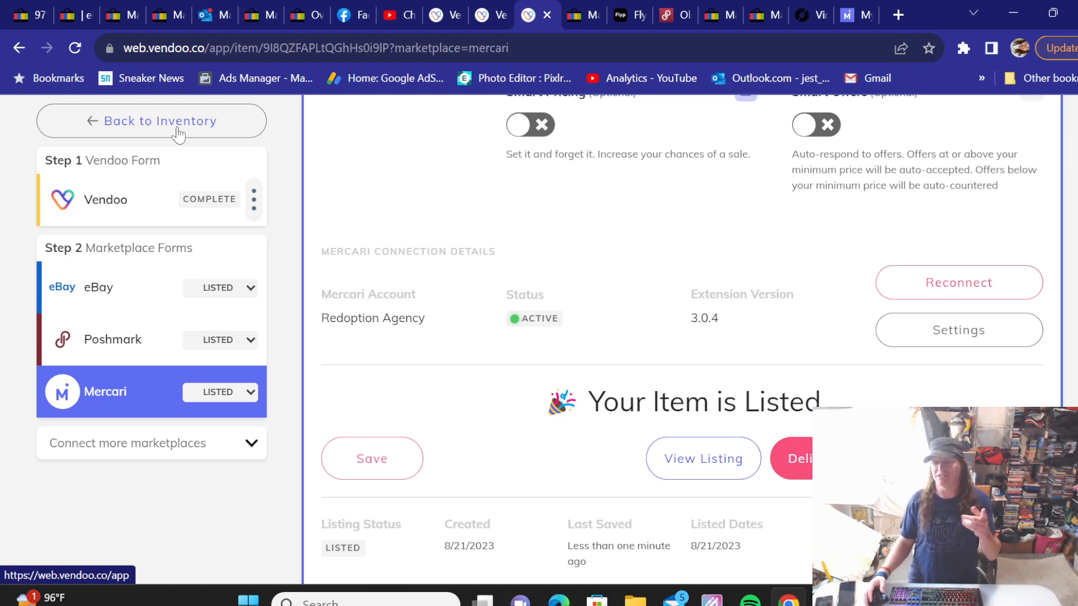
left_click(178, 135)
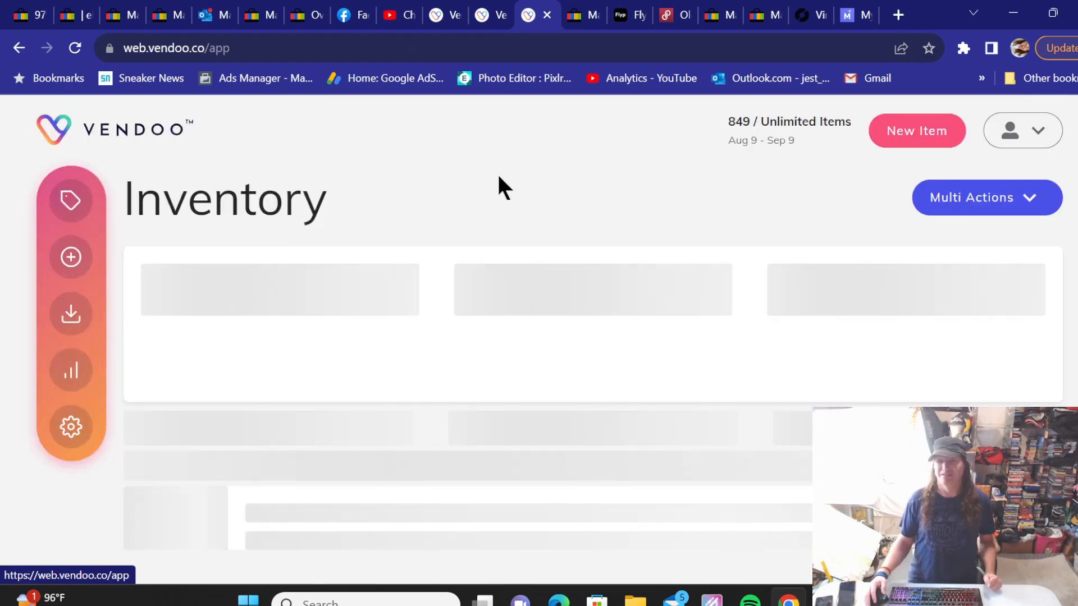
Step: Open the Illinois Fight Illini Pullover Hoodie Jacket item from the inventory and copy its title
scroll(498, 173, "down", 10)
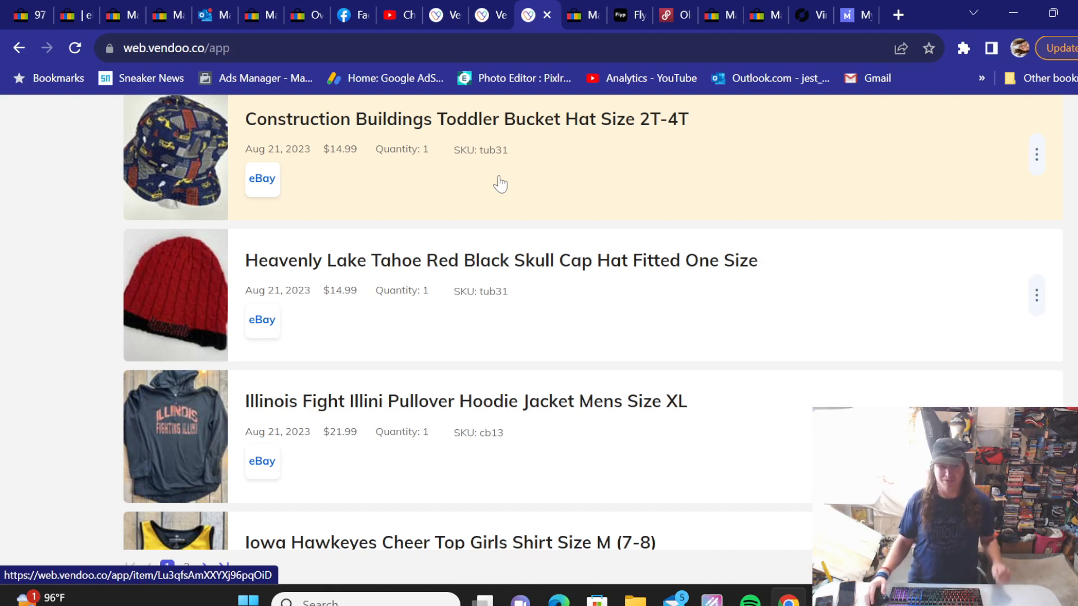
scroll(460, 195, "down", 3)
left_click(422, 235)
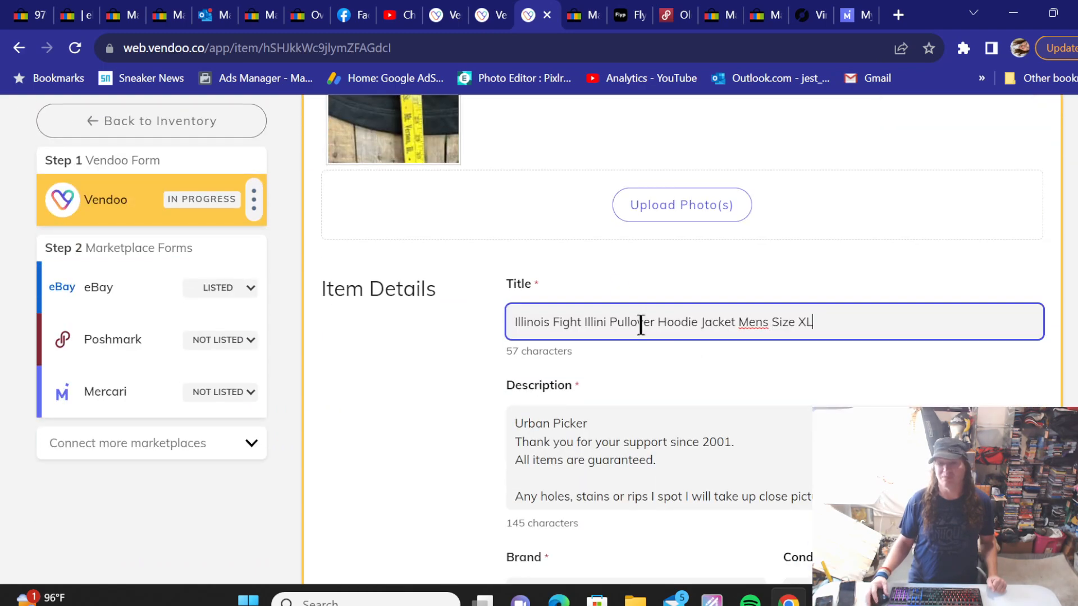
triple_click(640, 324)
right_click(640, 324)
left_click(688, 119)
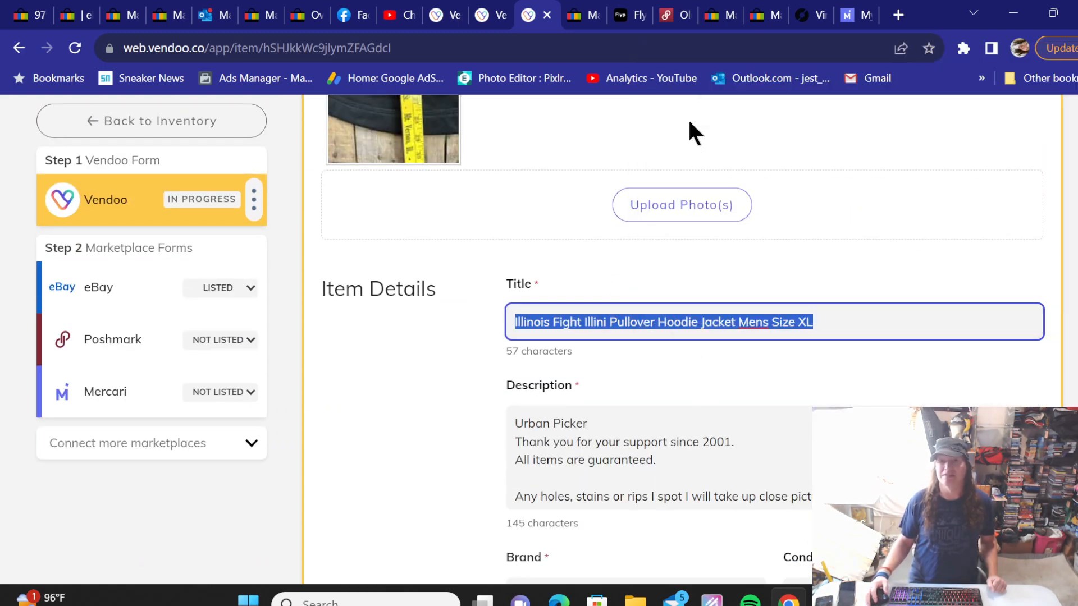
Step: Search the active eBay listings by the copied title "Illinois Fight Illini Pullover Hoodie Jacket Mens Size XL"
left_click(586, 15)
triple_click(404, 185)
right_click(404, 185)
left_click(443, 270)
left_click(203, 236)
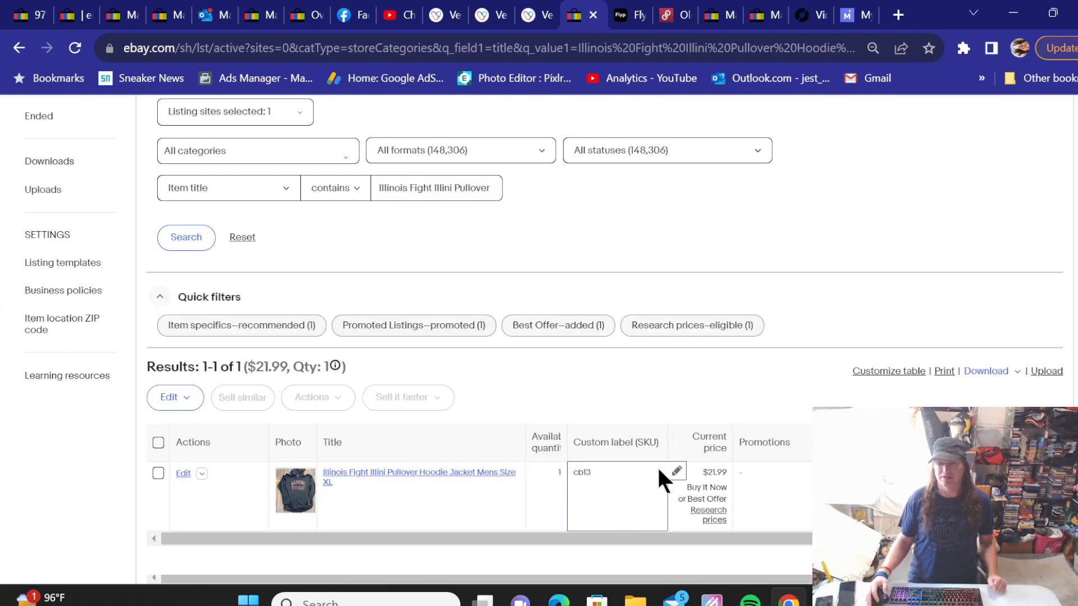
Step: Set the Illinois hoodie's eBay custom label to "cb13 posh mer"
left_click(676, 471)
type("posh men")
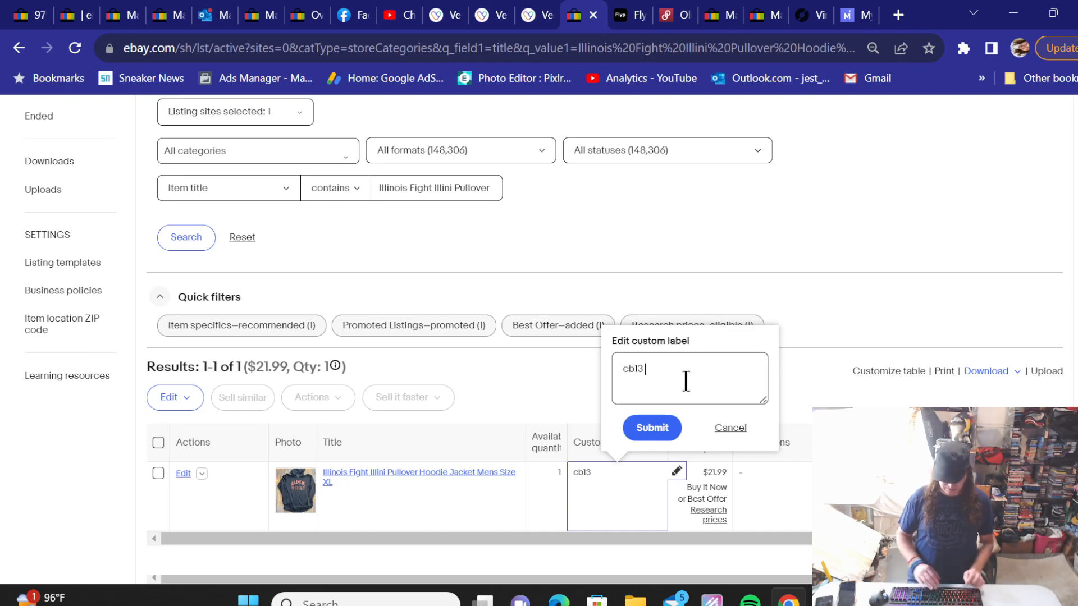
left_click(652, 428)
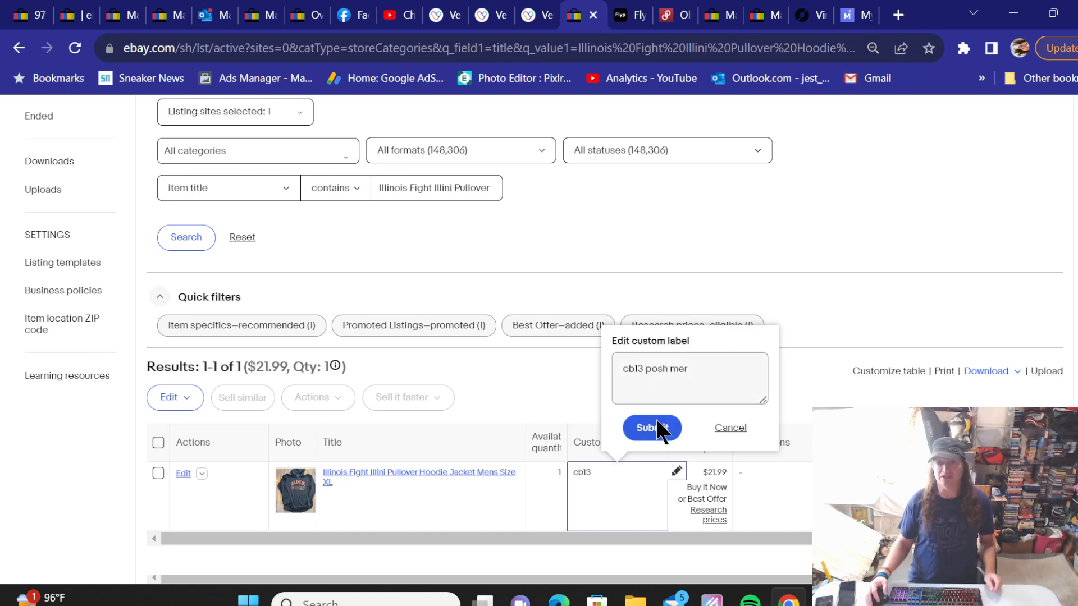
Step: Return to Vendoo and set the Illinois hoodie's Poshmark category to Men > Shirts > Sweatshirts & Hoodies
left_click(536, 16)
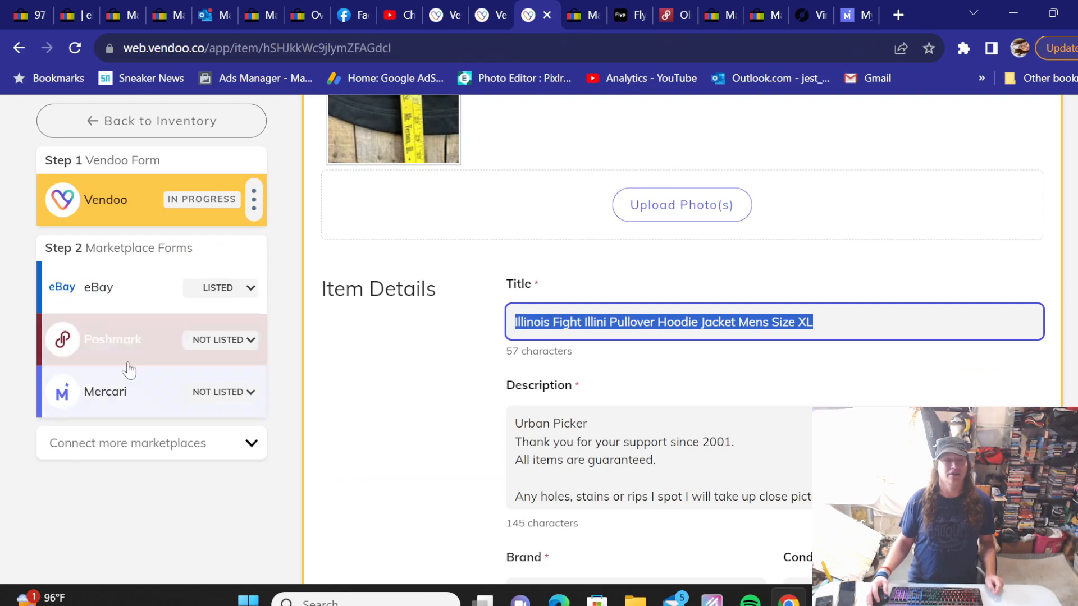
left_click(131, 350)
scroll(457, 253, "down", 8)
scroll(463, 241, "down", 7)
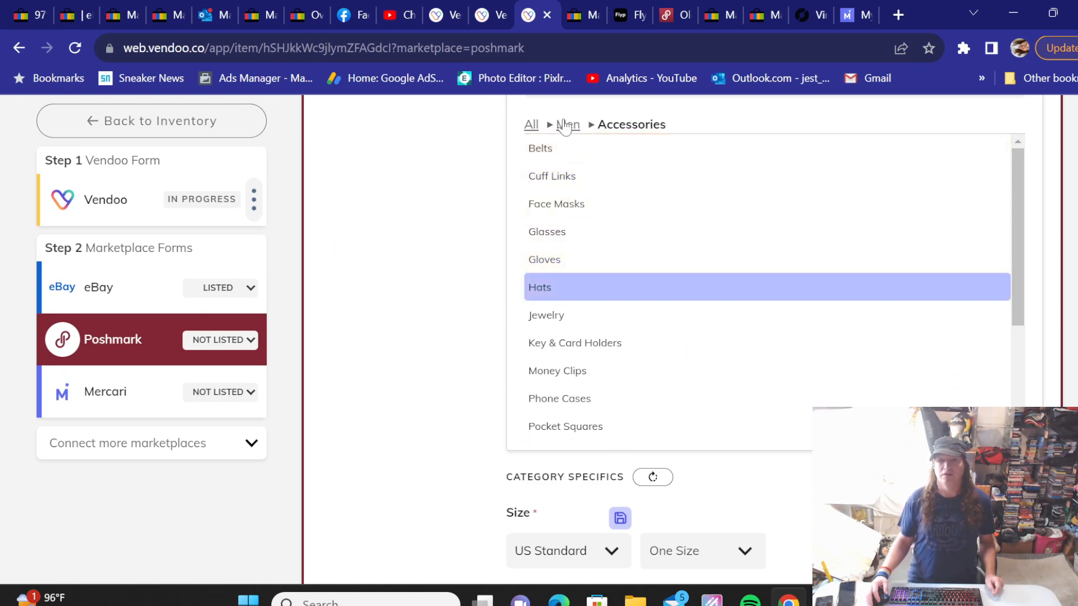
left_click(563, 125)
left_click(556, 368)
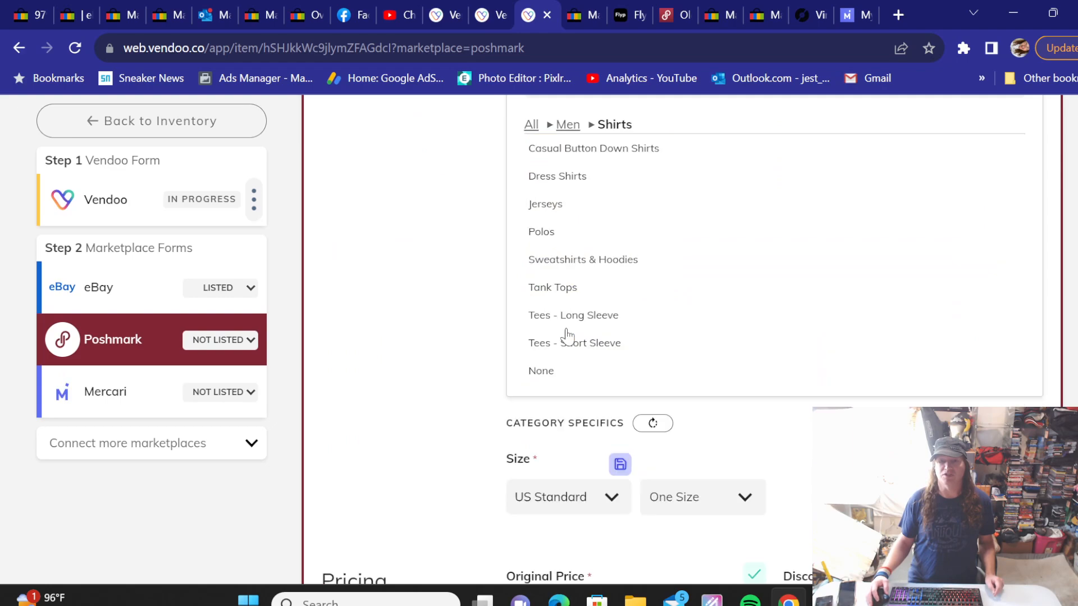
left_click(580, 278)
Step: Set the Illinois hoodie's Poshmark size to US Standard XL
left_click(584, 119)
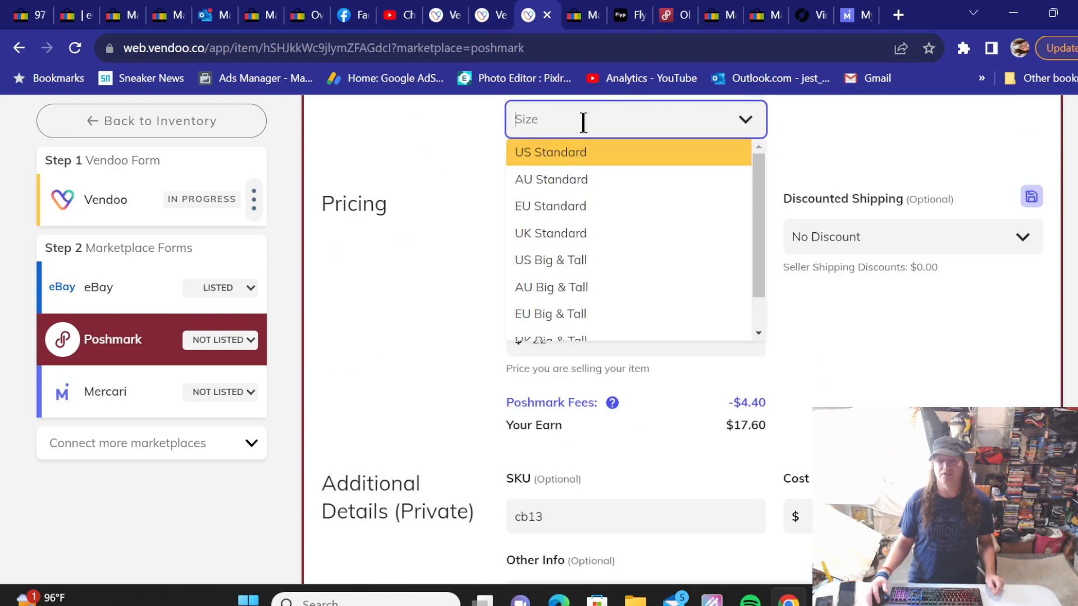
left_click(572, 158)
scroll(432, 204, "up", 10)
scroll(443, 202, "down", 9)
scroll(445, 208, "down", 5)
left_click(695, 127)
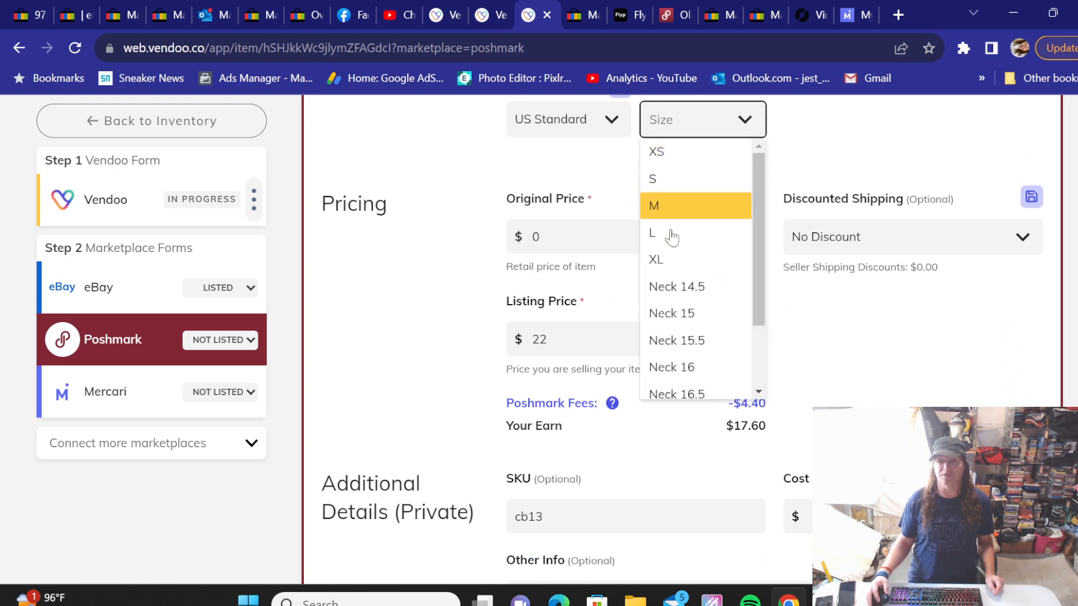
left_click(655, 260)
Step: List the Illinois Fight Illini hoodie on Poshmark
scroll(415, 230, "down", 5)
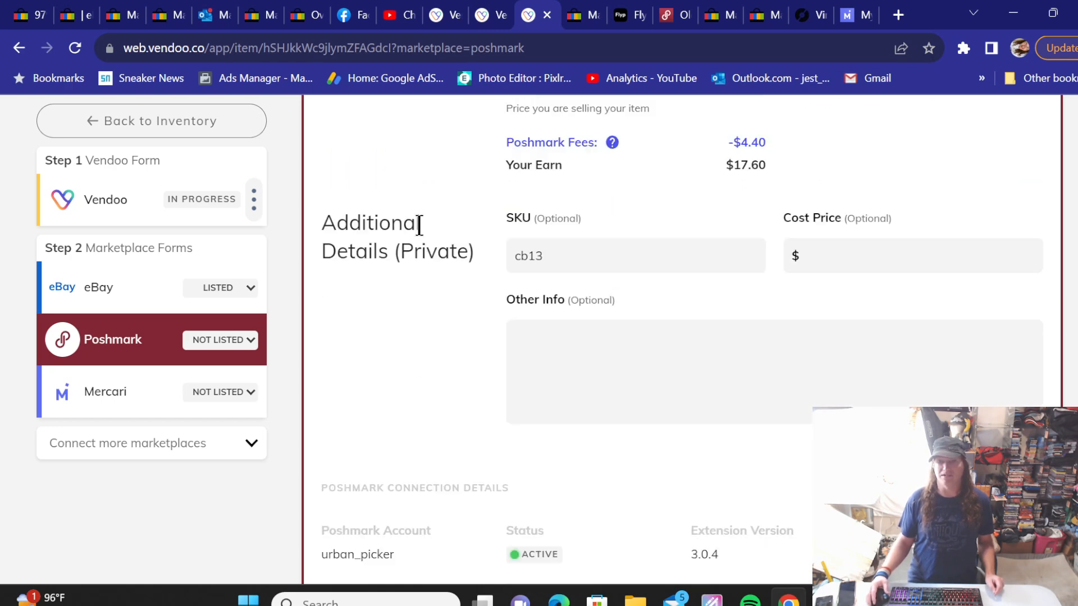
scroll(426, 231, "down", 6)
left_click(900, 290)
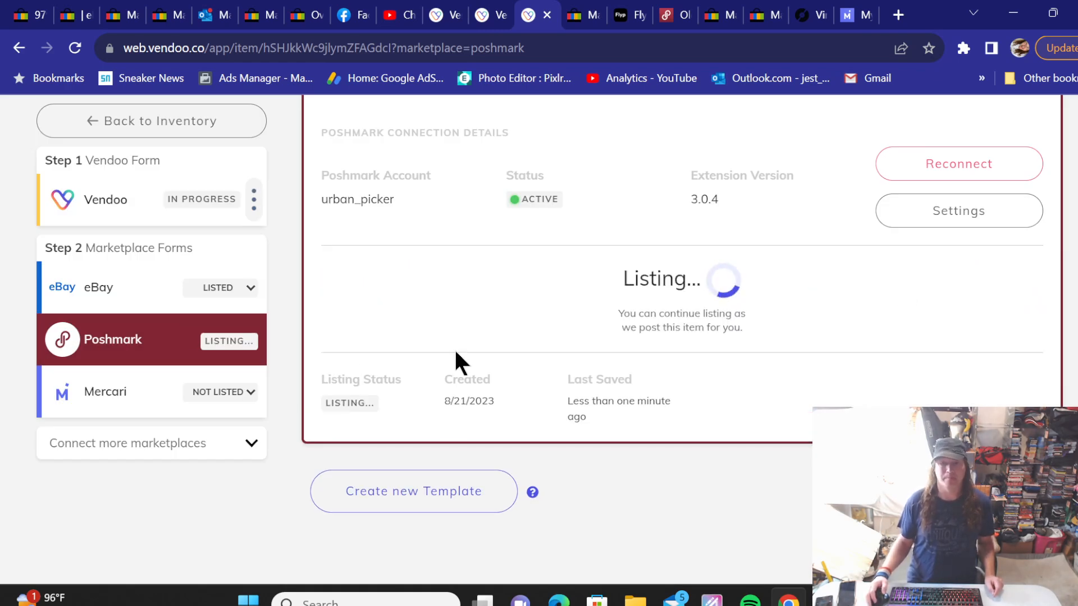
Step: Open the Illinois hoodie's Mercari form and mark its brand as No Brand/Not Sure
left_click(122, 396)
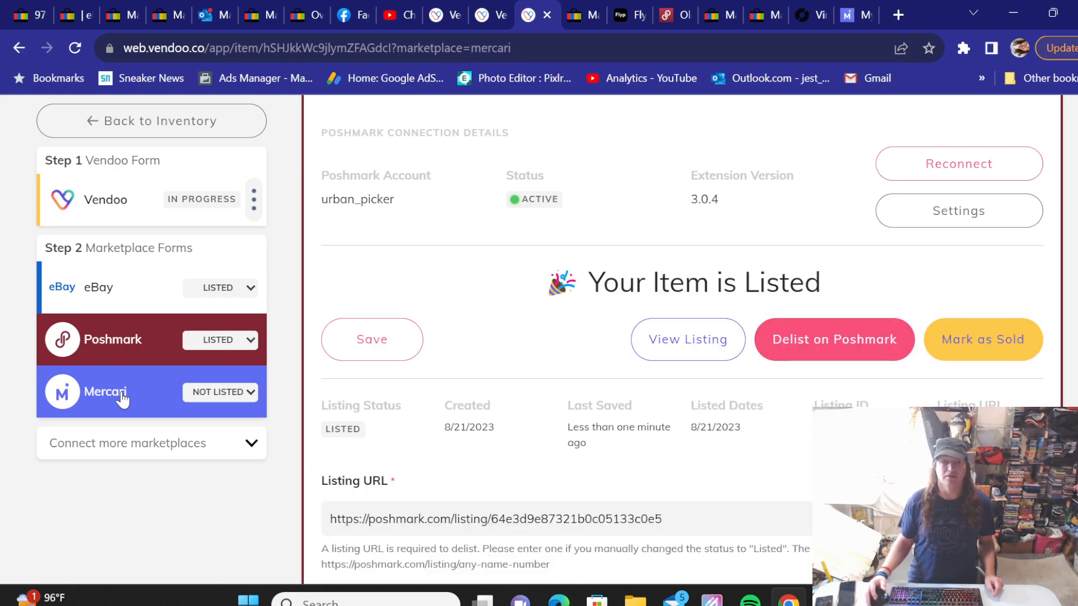
scroll(507, 257, "down", 13)
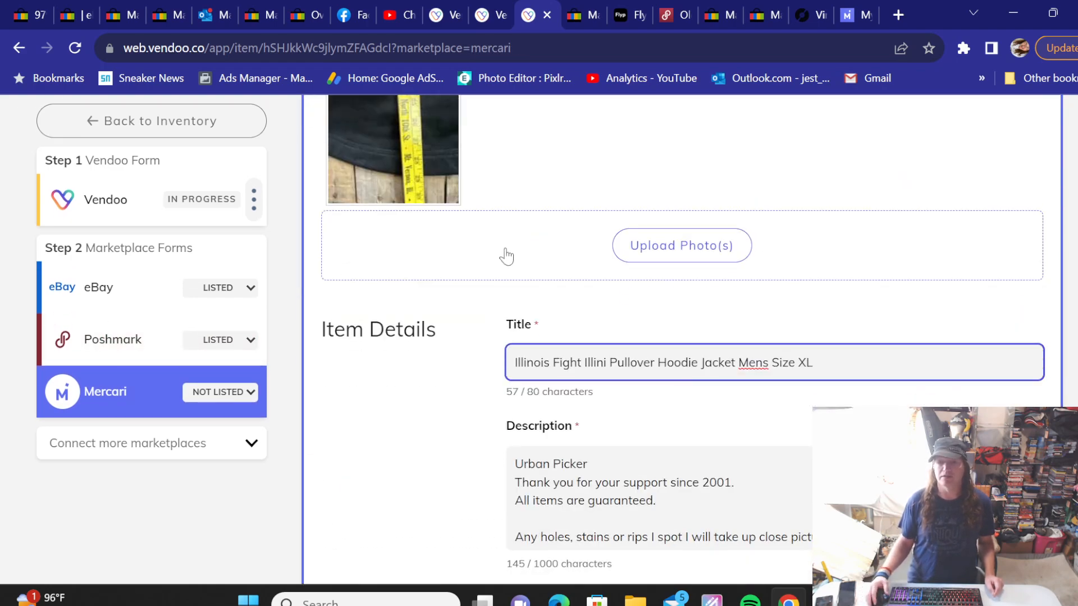
scroll(483, 253, "up", 5)
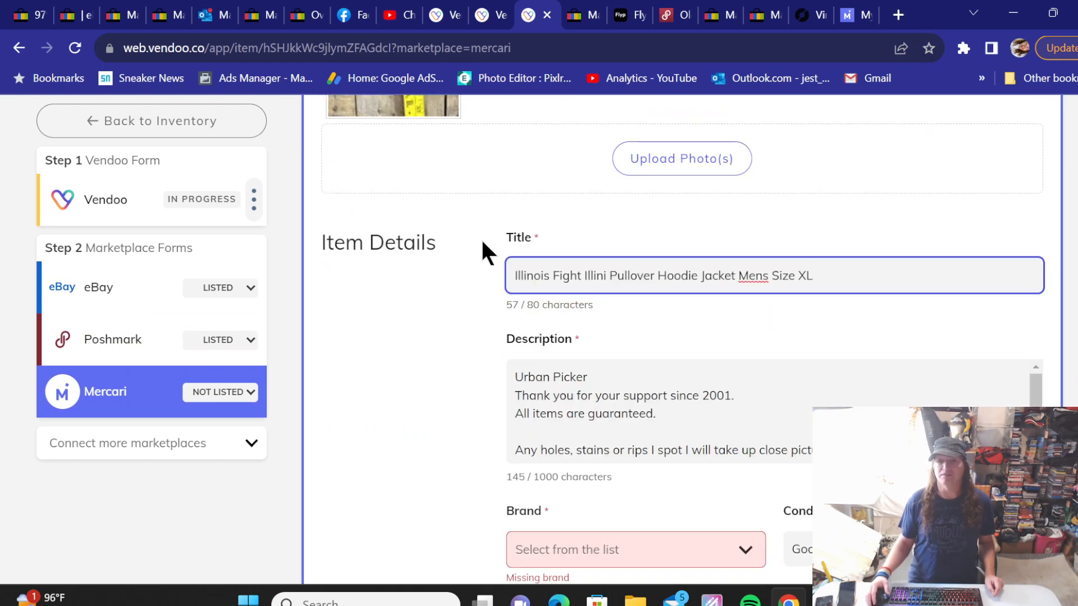
scroll(482, 242, "up", 5)
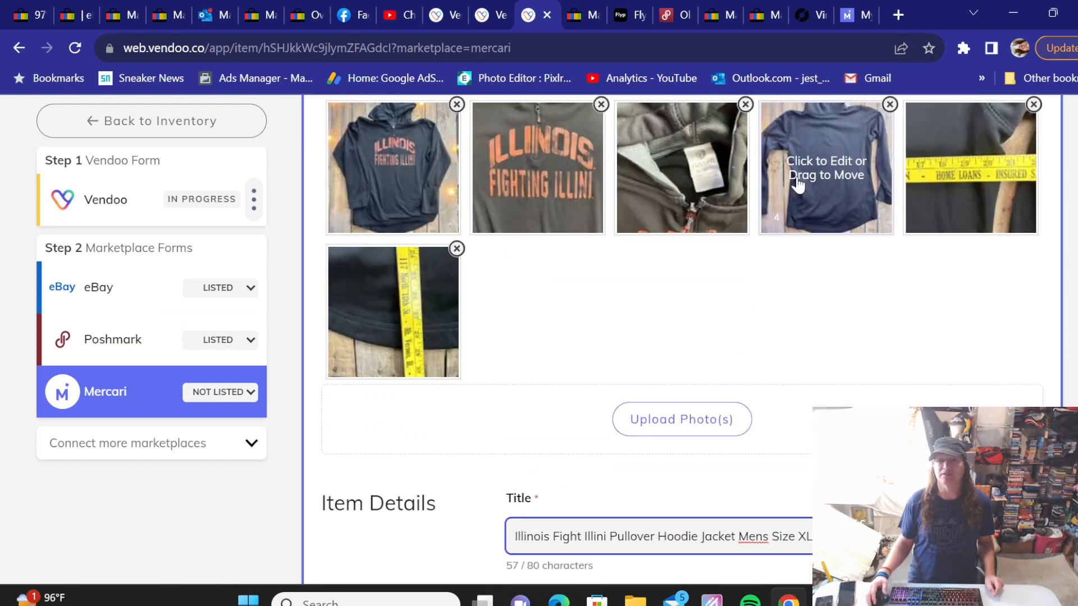
scroll(649, 294, "down", 8)
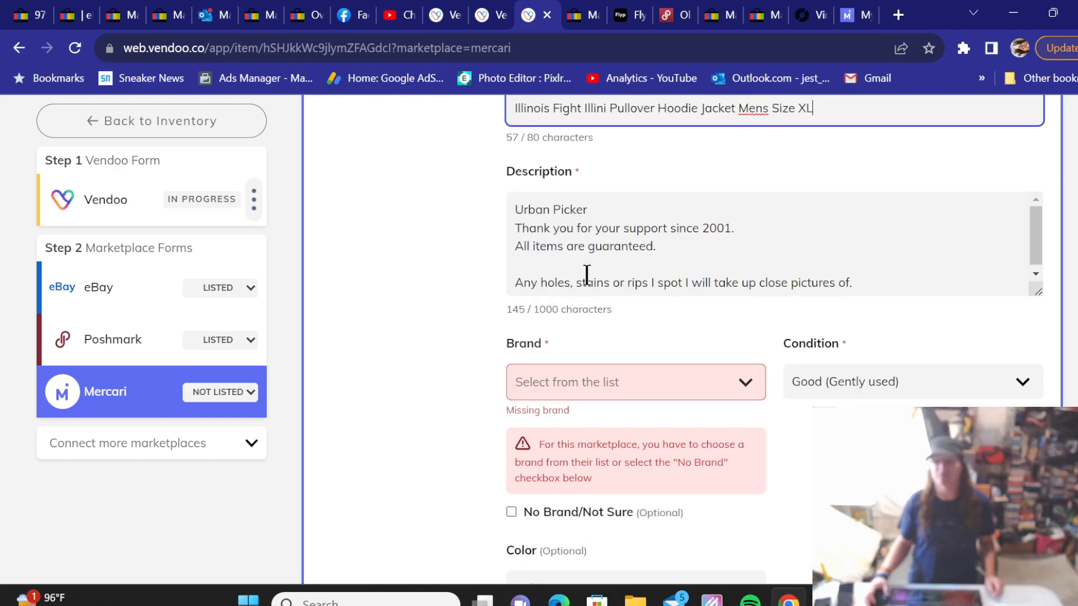
scroll(503, 261, "down", 3)
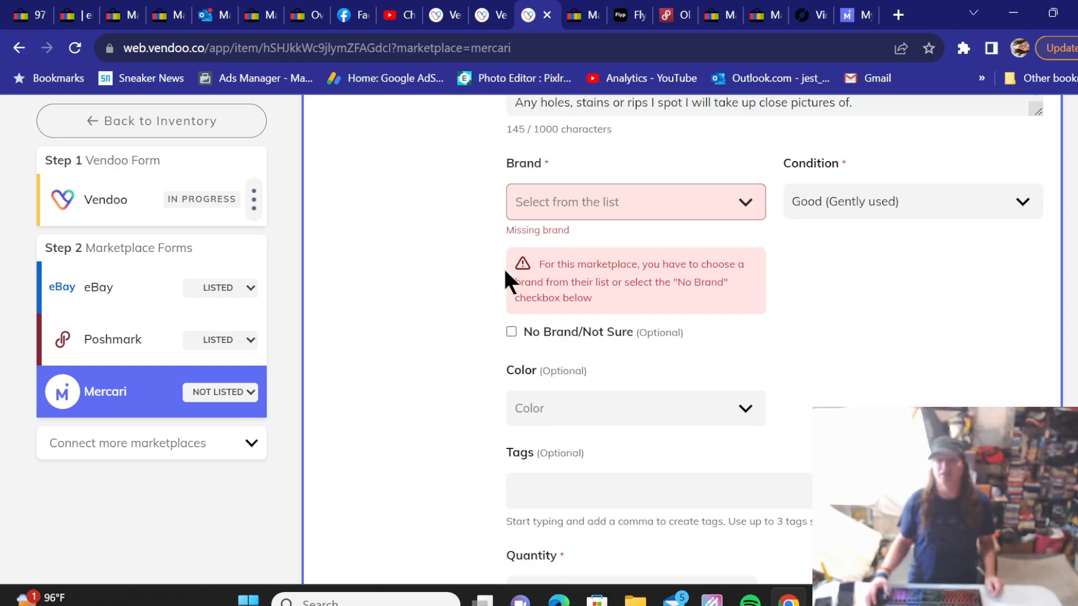
left_click(511, 330)
Step: Set the hoodie's Mercari category to Men > Sweats & Hoodies > Hoodie and its size to XL (46-48)
scroll(483, 252, "down", 5)
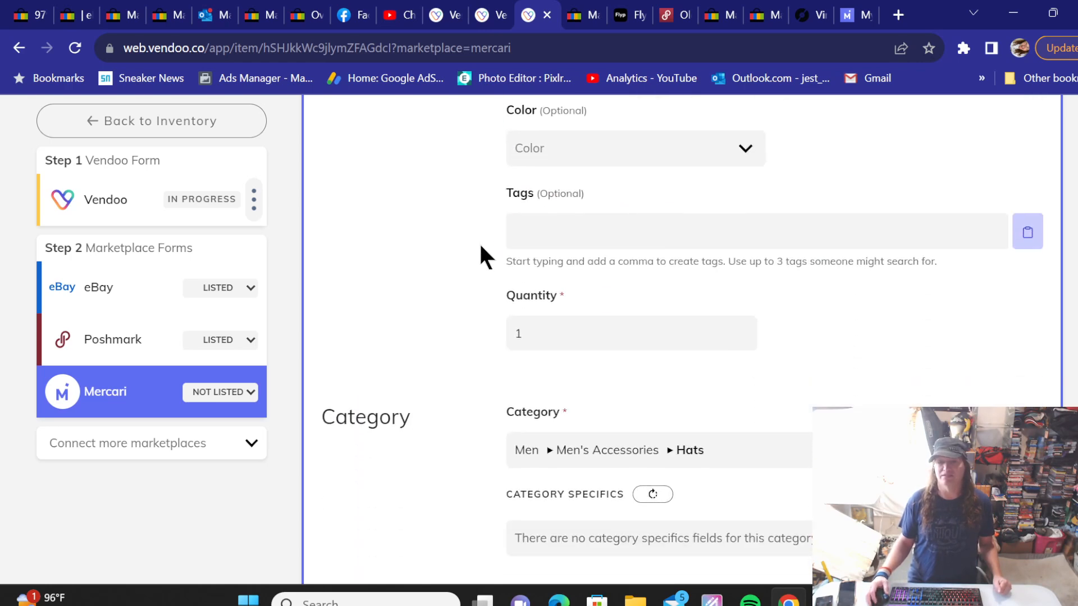
scroll(482, 259, "down", 3)
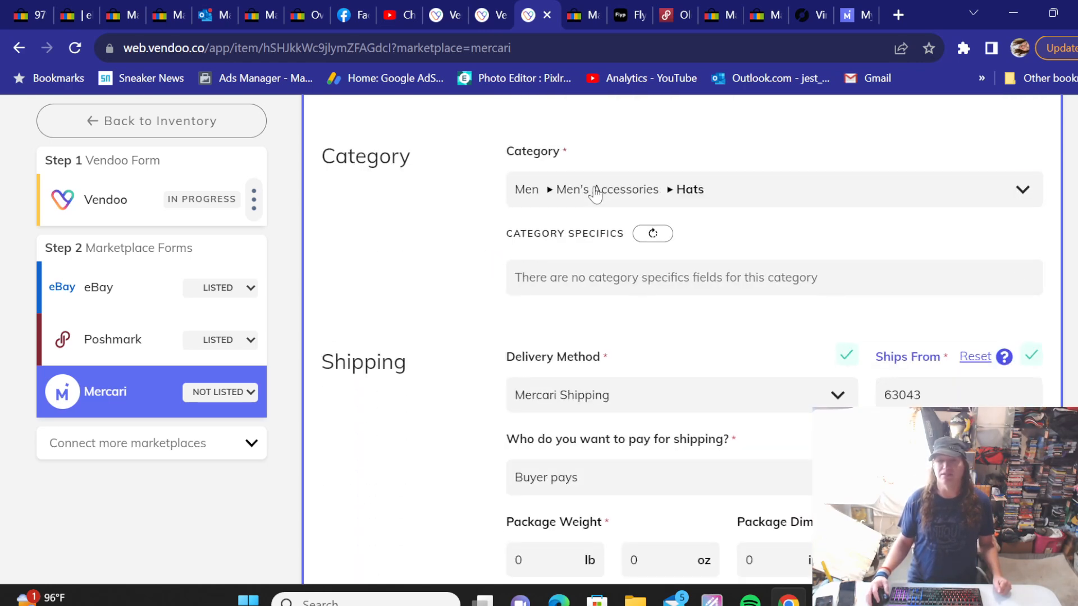
left_click(528, 190)
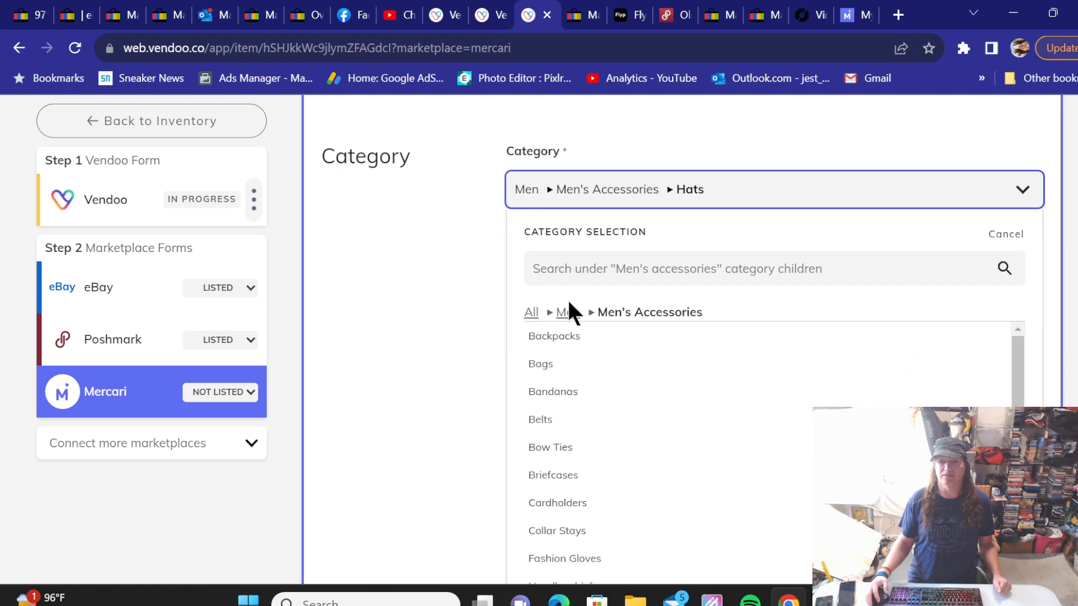
left_click(566, 313)
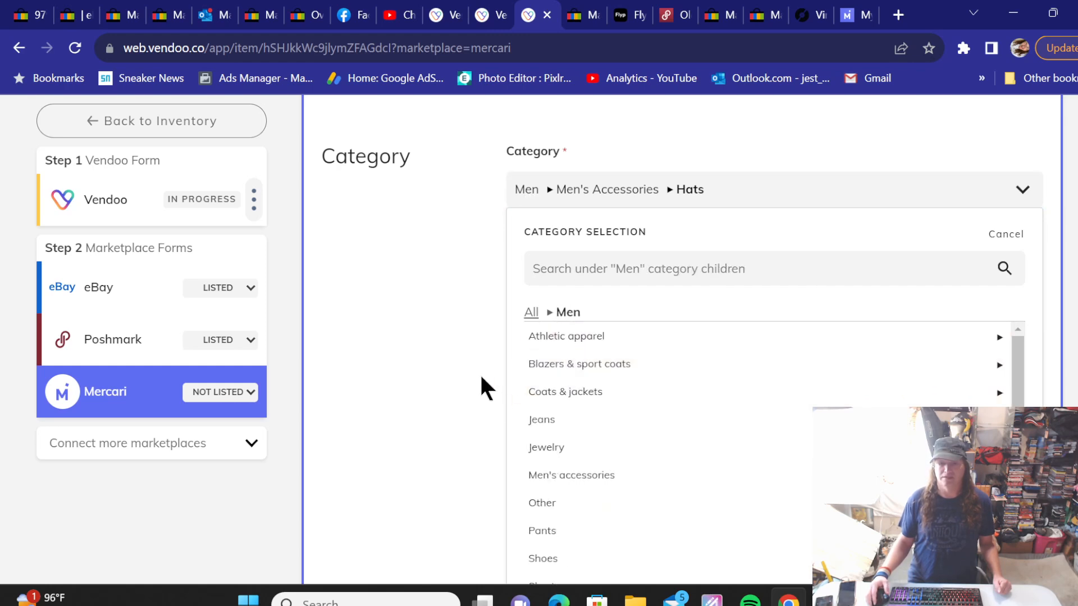
left_click(544, 393)
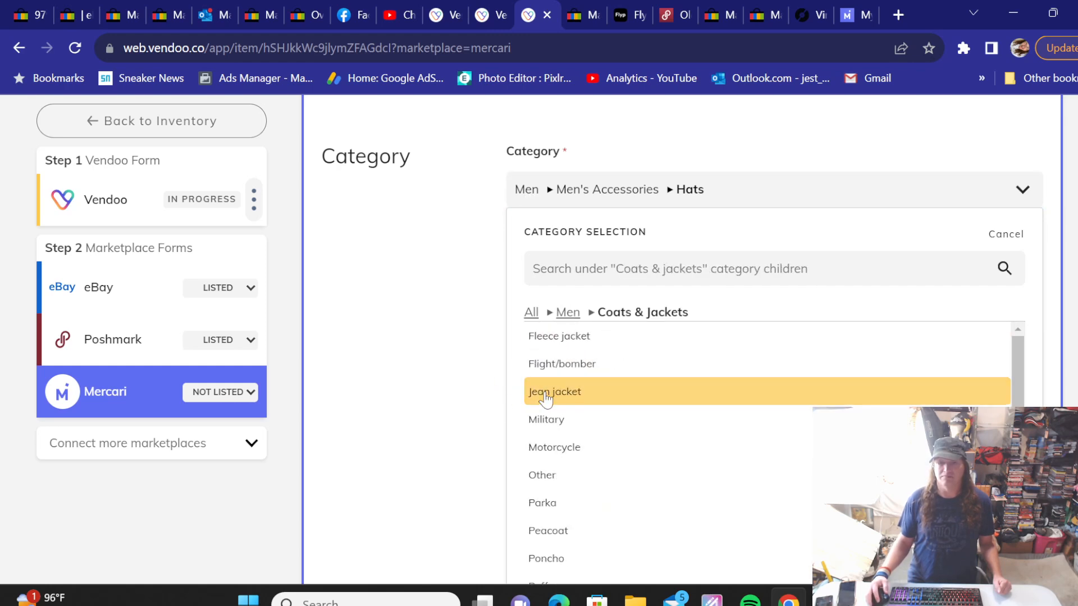
scroll(560, 430, "down", 1)
scroll(558, 435, "down", 4)
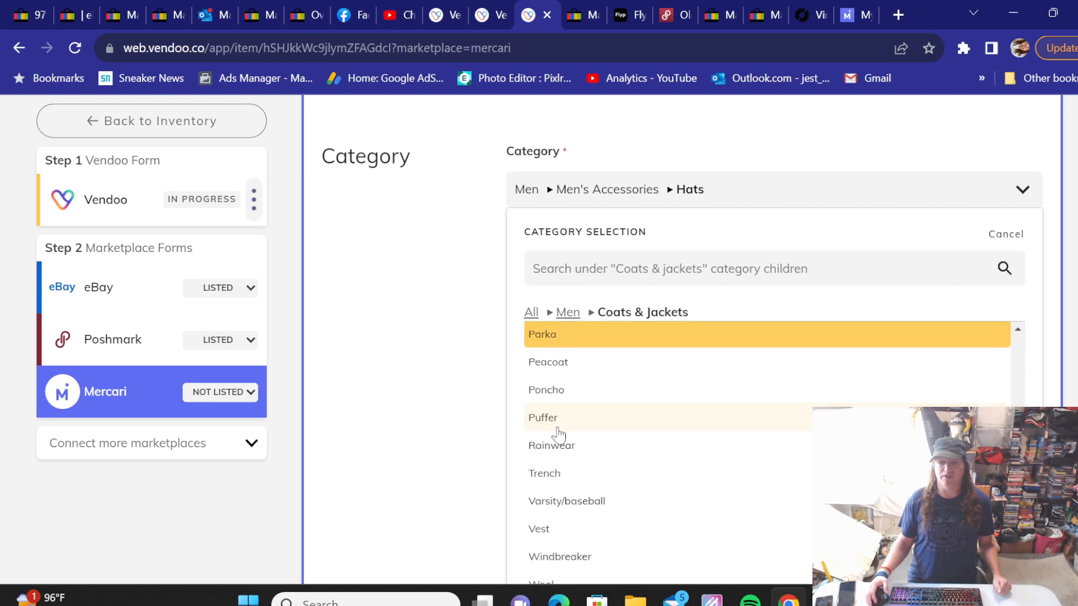
scroll(559, 434, "up", 3)
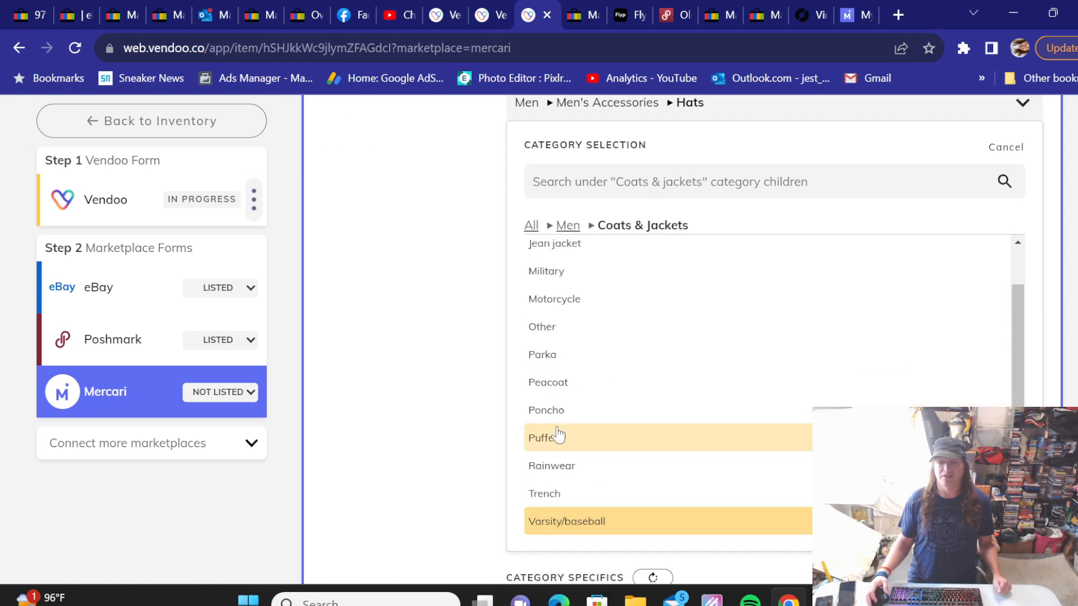
left_click(567, 225)
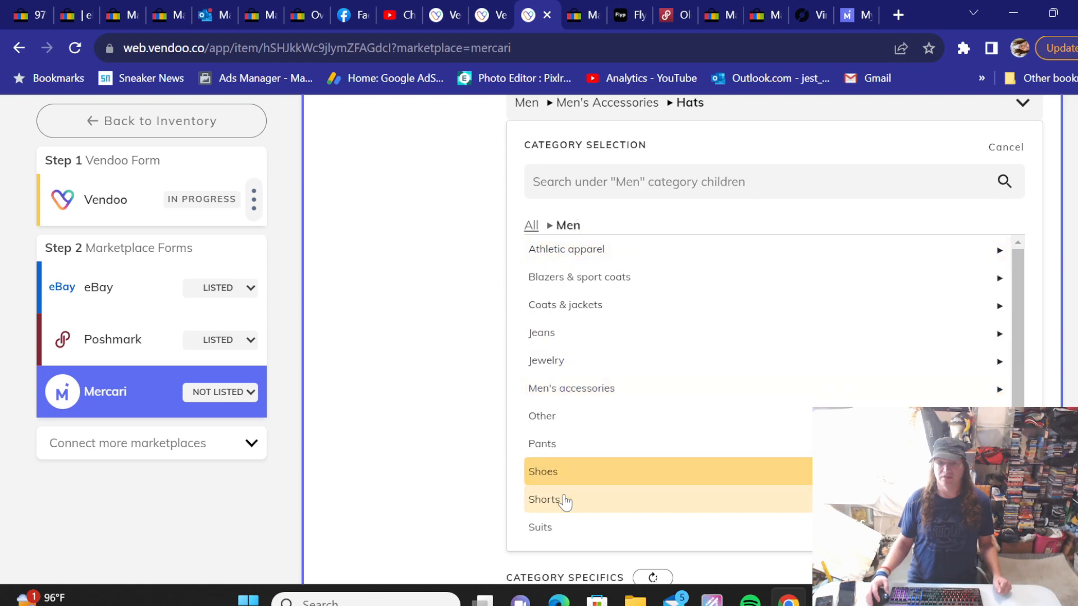
scroll(553, 443, "down", 2)
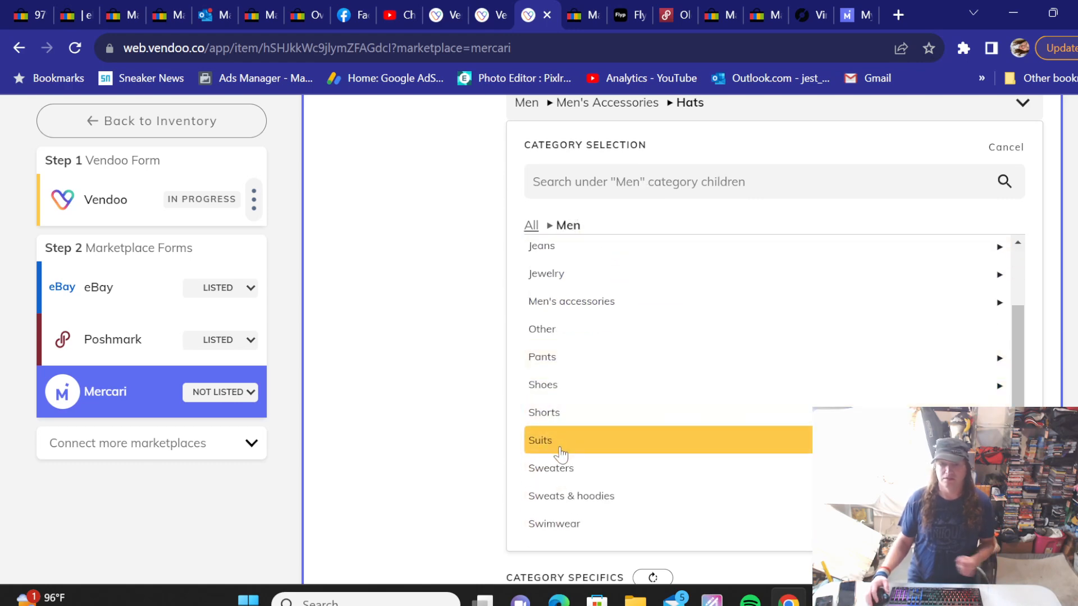
left_click(561, 495)
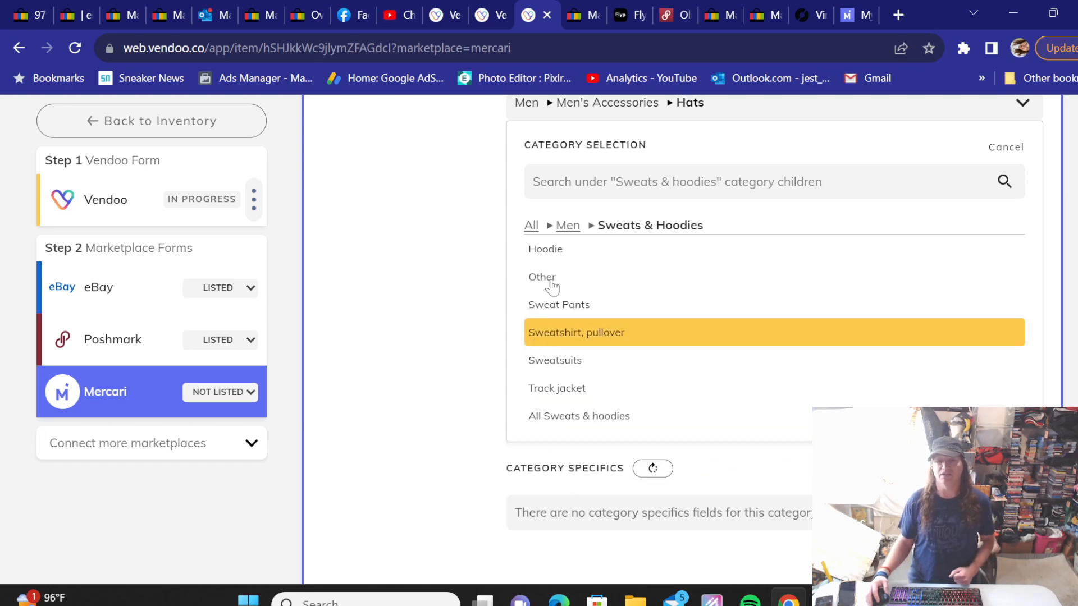
left_click(551, 250)
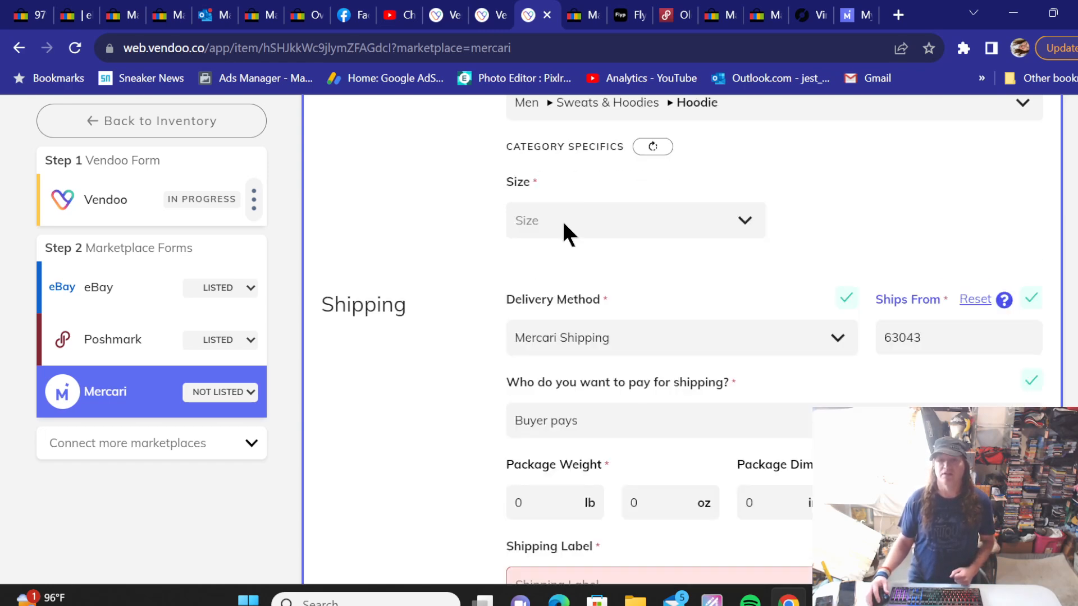
left_click(561, 220)
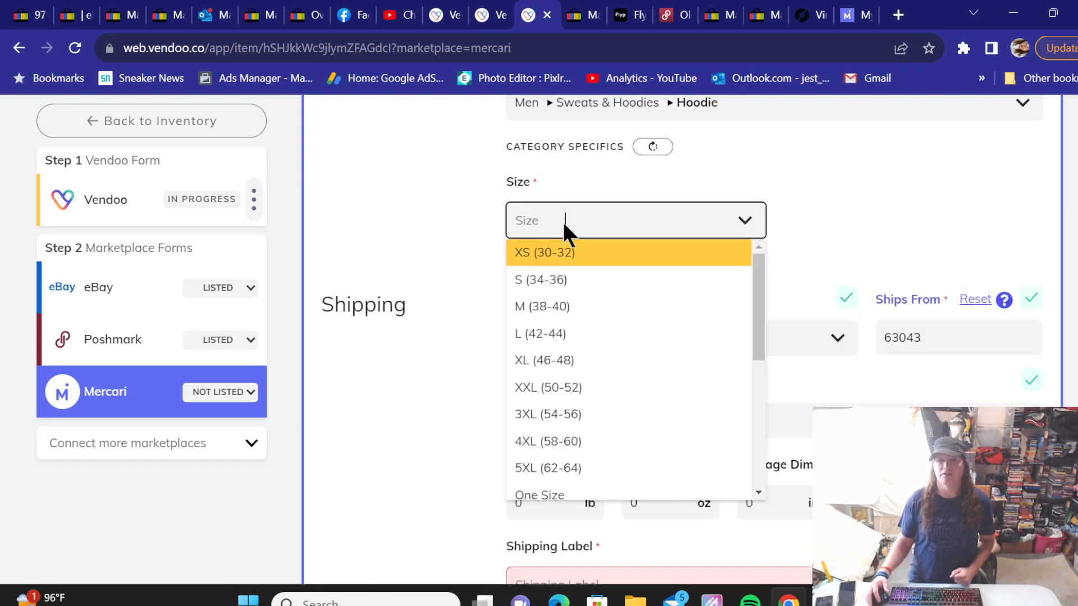
left_click(544, 357)
Step: Set the hoodie's package weight to 1 lb 4 oz and show the available shipping labels
scroll(425, 281, "up", 10)
scroll(426, 278, "down", 7)
scroll(432, 278, "down", 5)
scroll(441, 279, "down", 4)
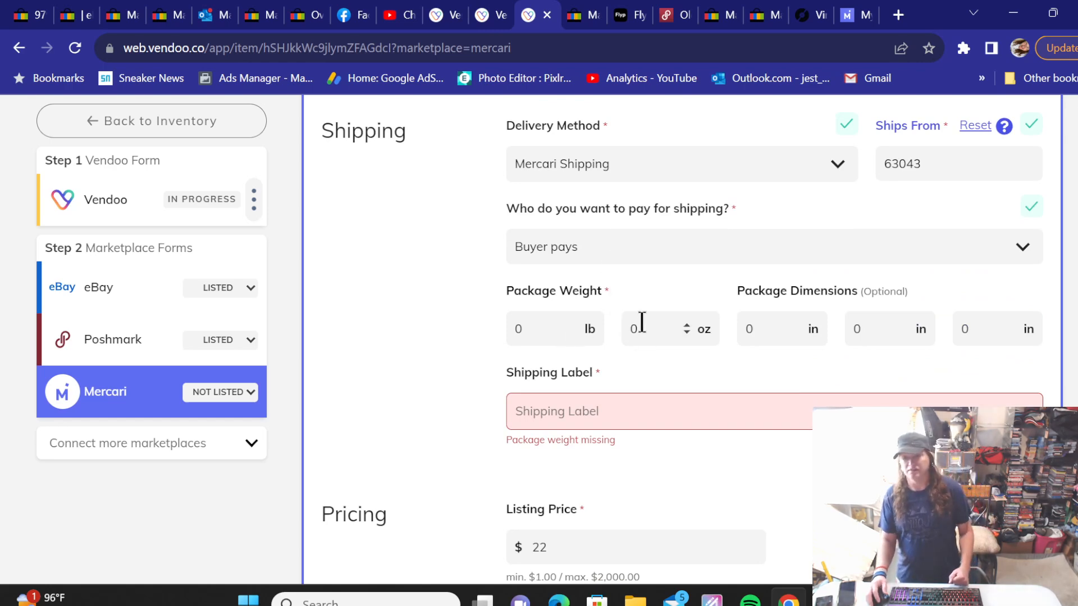
left_click(537, 329)
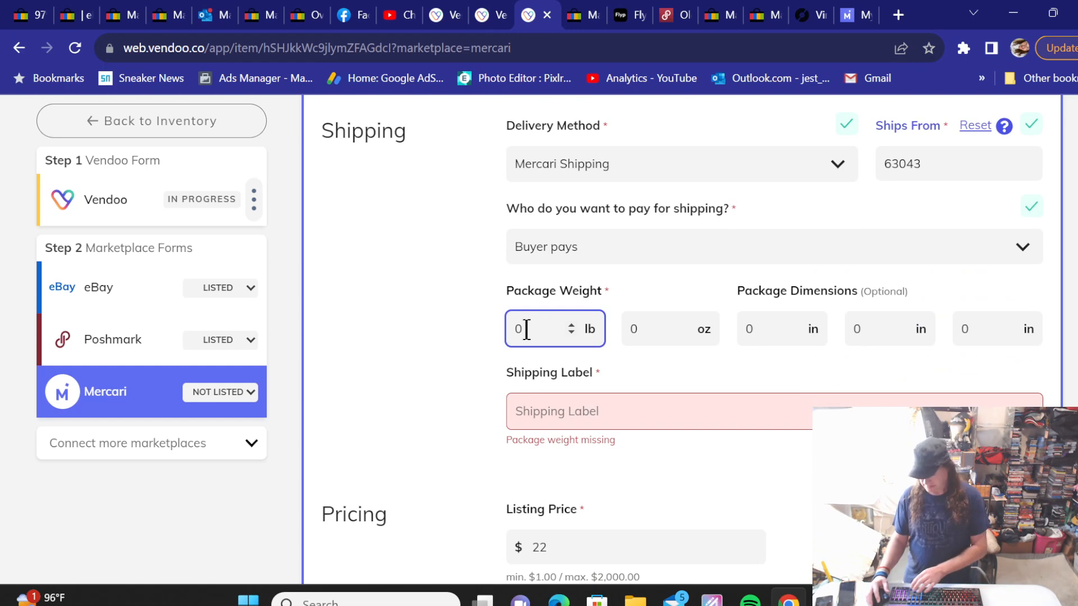
type("1")
double_click(636, 330)
type("4")
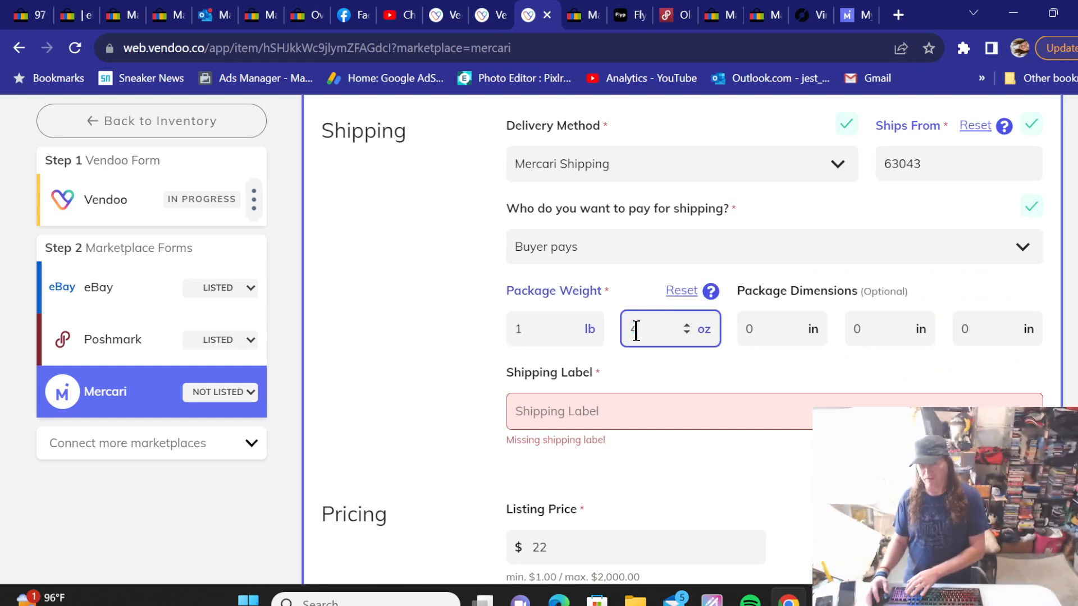
left_click(588, 417)
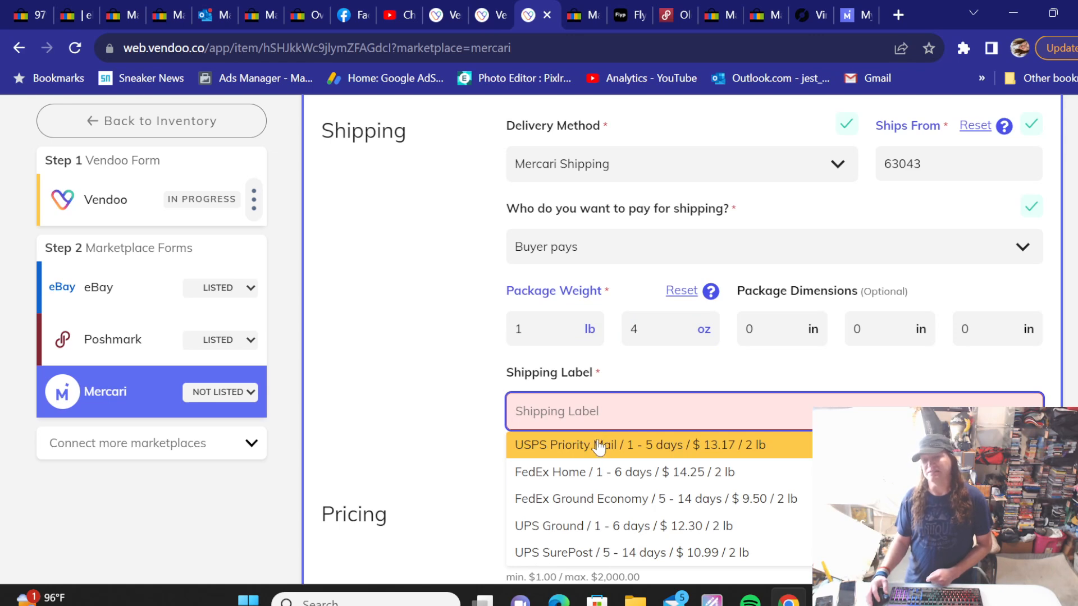
Step: Change the package weight to 0 lb 14 oz and compare the shipping labels offered
left_click(530, 328)
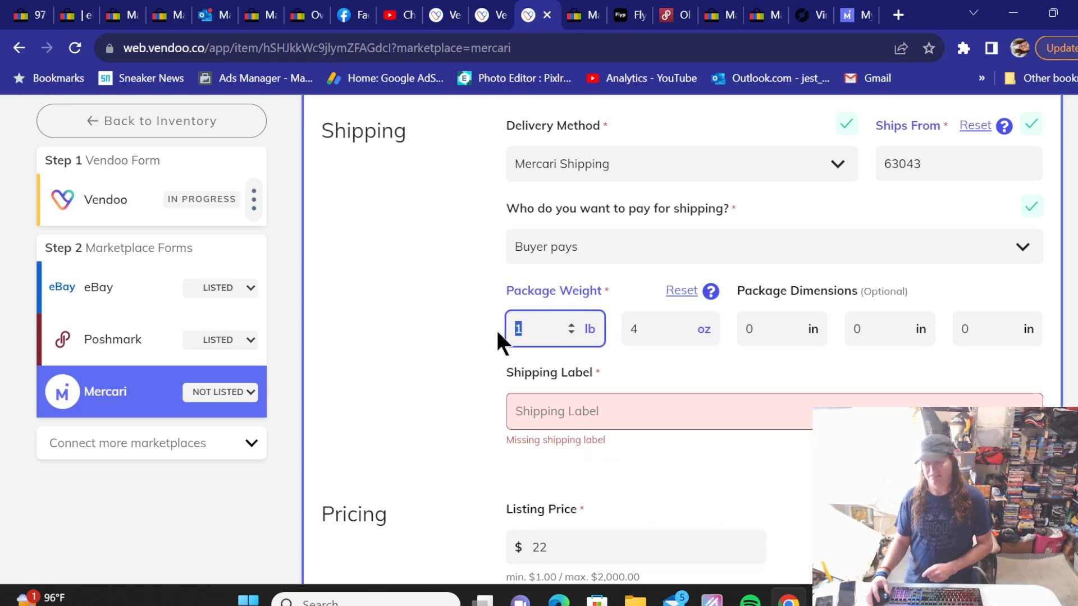
key("BackSpace")
key("Tab")
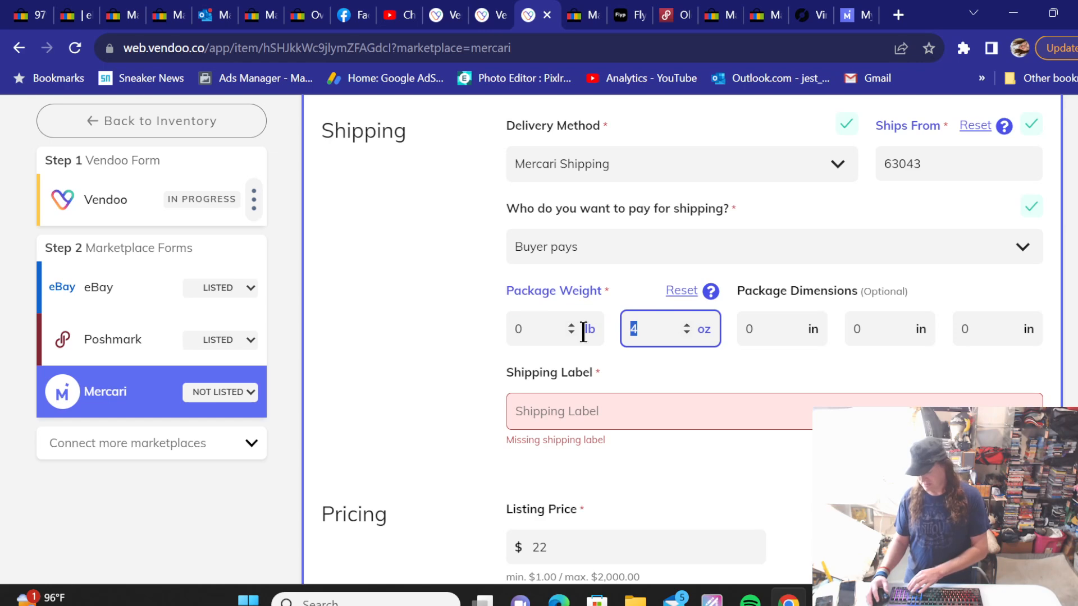
left_click(604, 414)
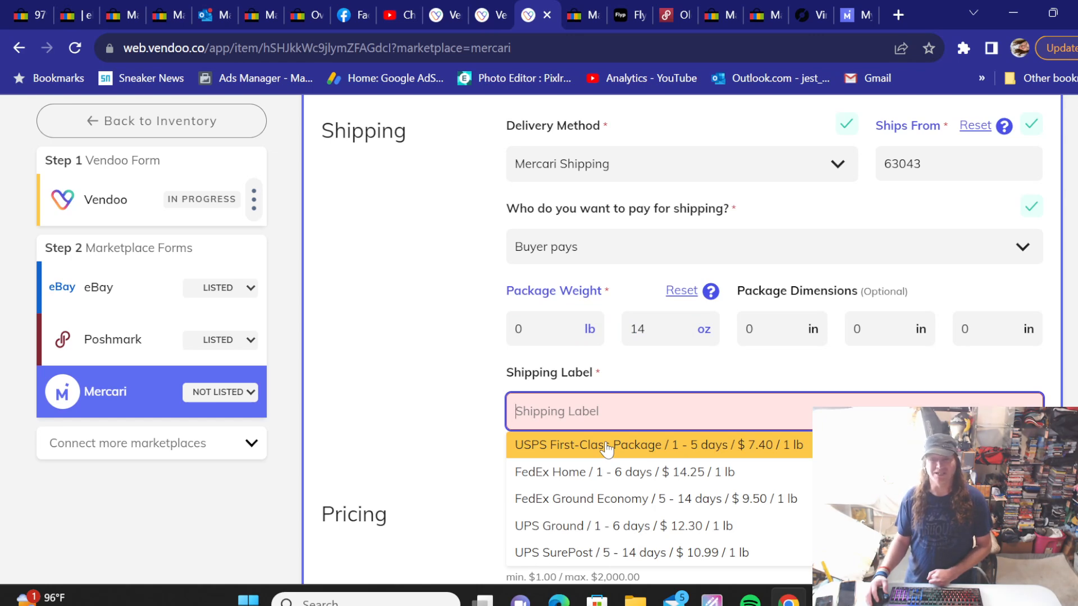
Step: Set the package weight to 1 lb 2 oz and choose the USPS Priority Mail shipping label
left_click_drag(539, 330, 497, 334)
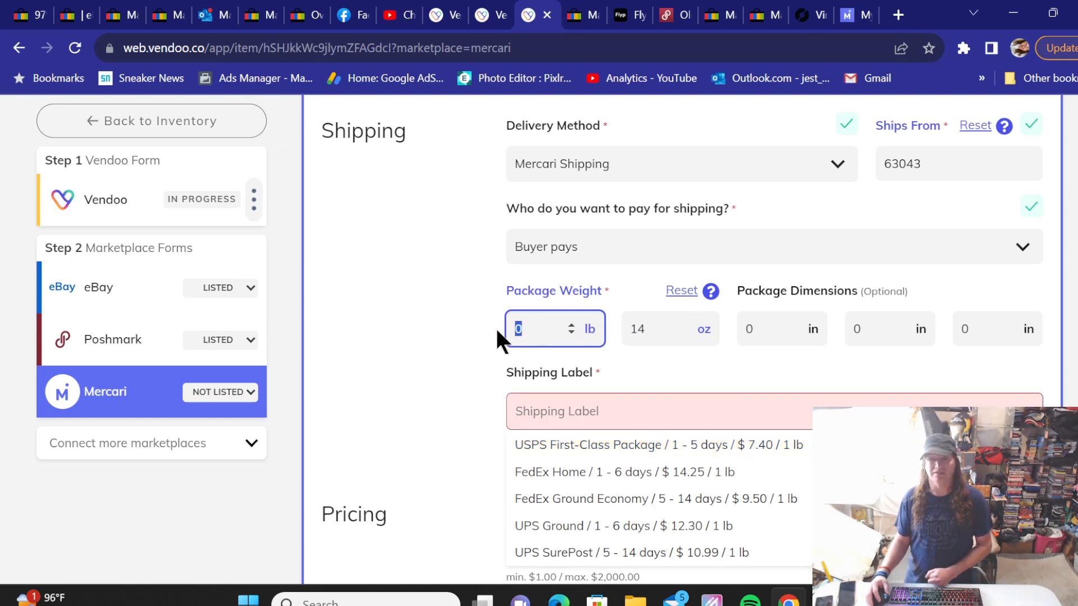
type("1")
left_click_drag(680, 329, 640, 333)
type("2")
left_click(560, 415)
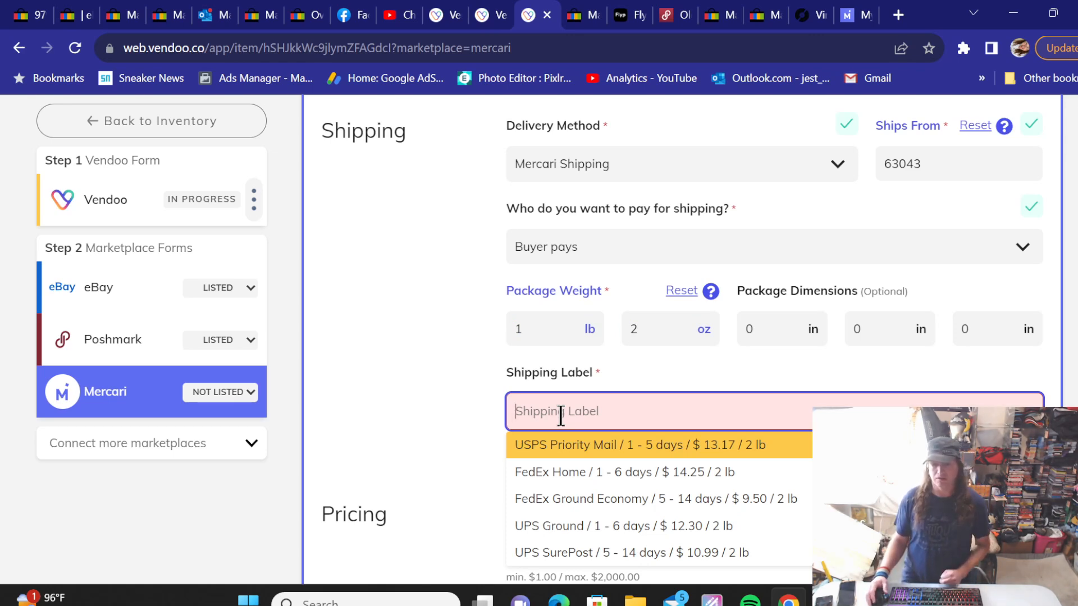
scroll(456, 426, "down", 3)
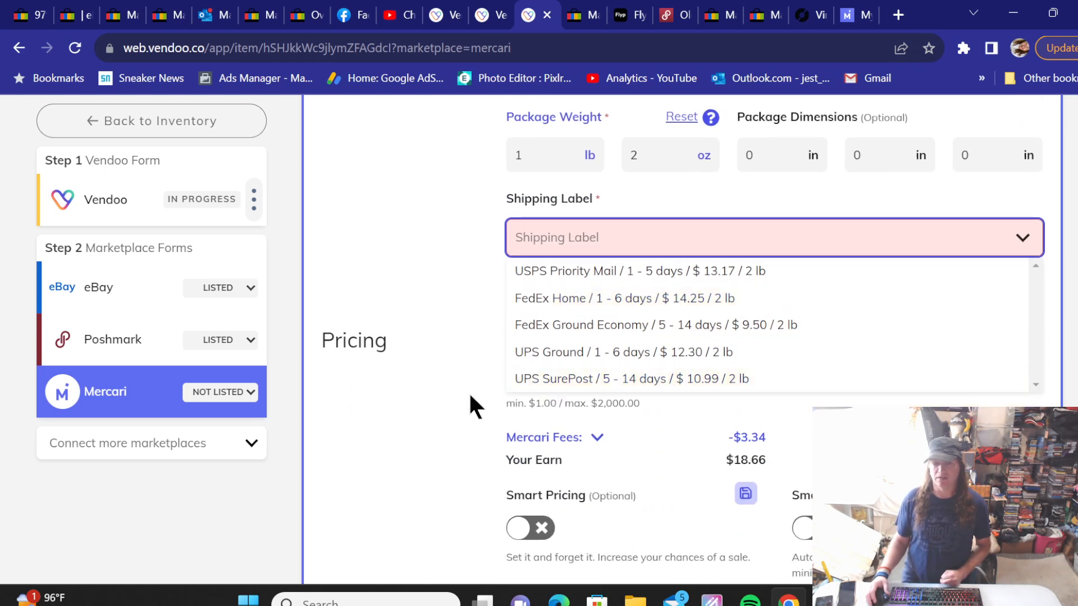
scroll(469, 394, "up", 2)
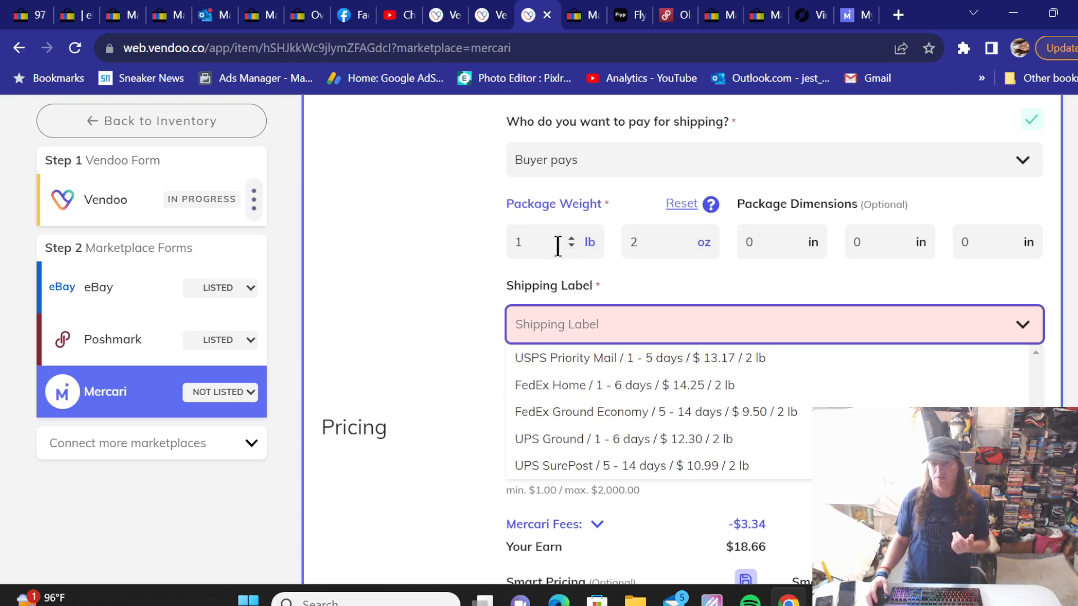
left_click(552, 362)
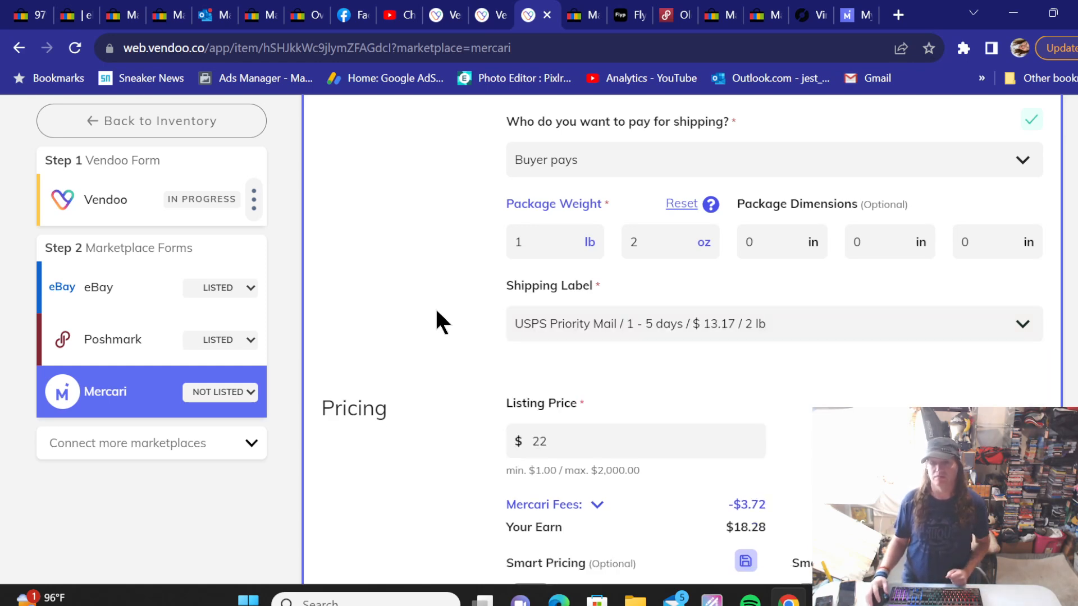
Step: List the Illinois Fight Illini hoodie on Mercari
scroll(456, 318, "down", 6)
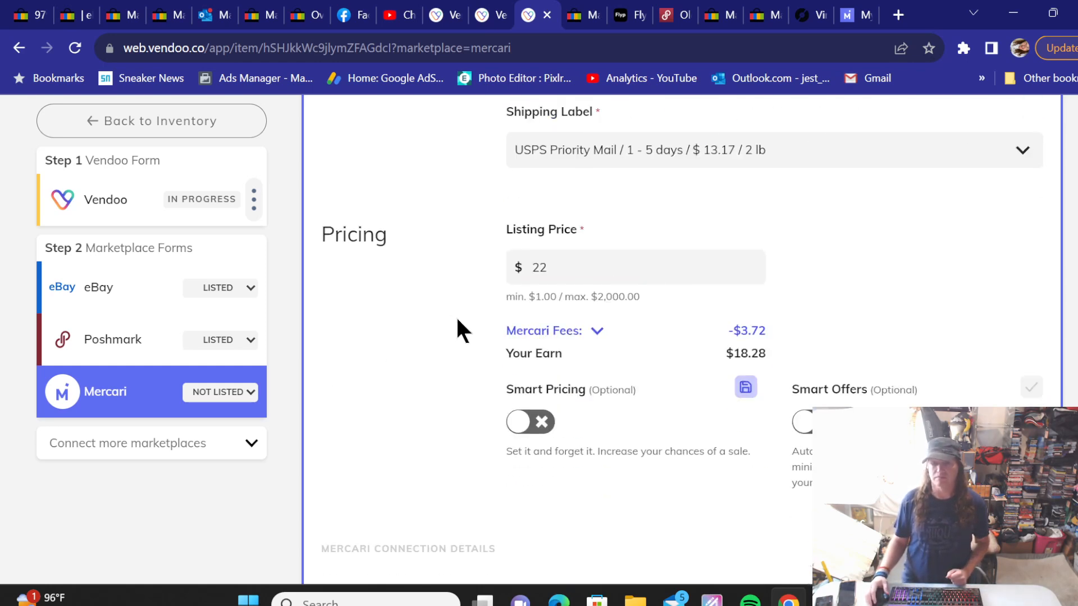
left_click(984, 526)
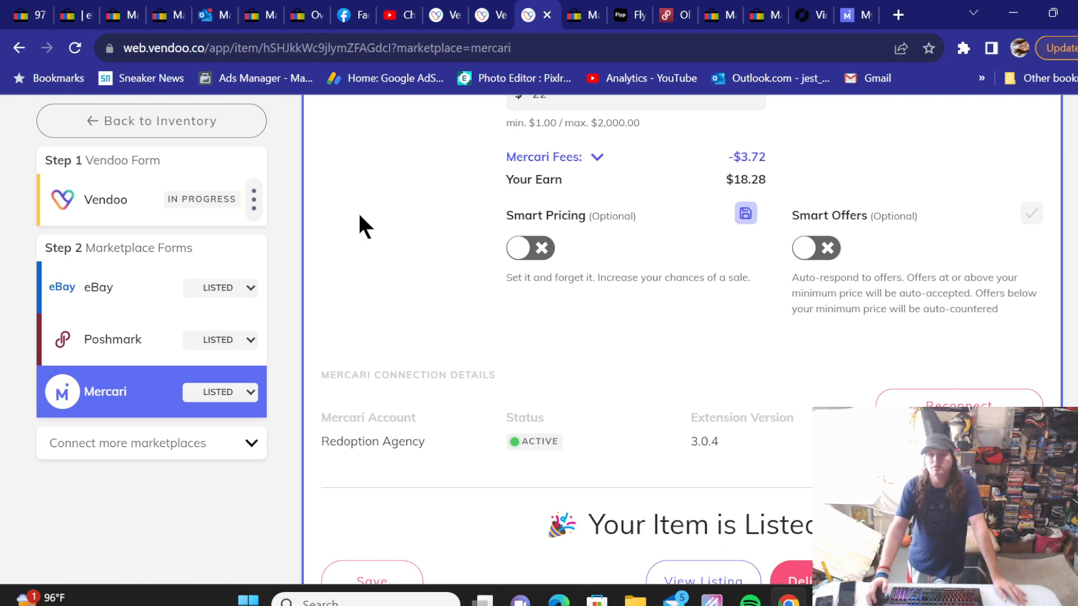
scroll(362, 225, "up", 2)
scroll(364, 227, "up", 2)
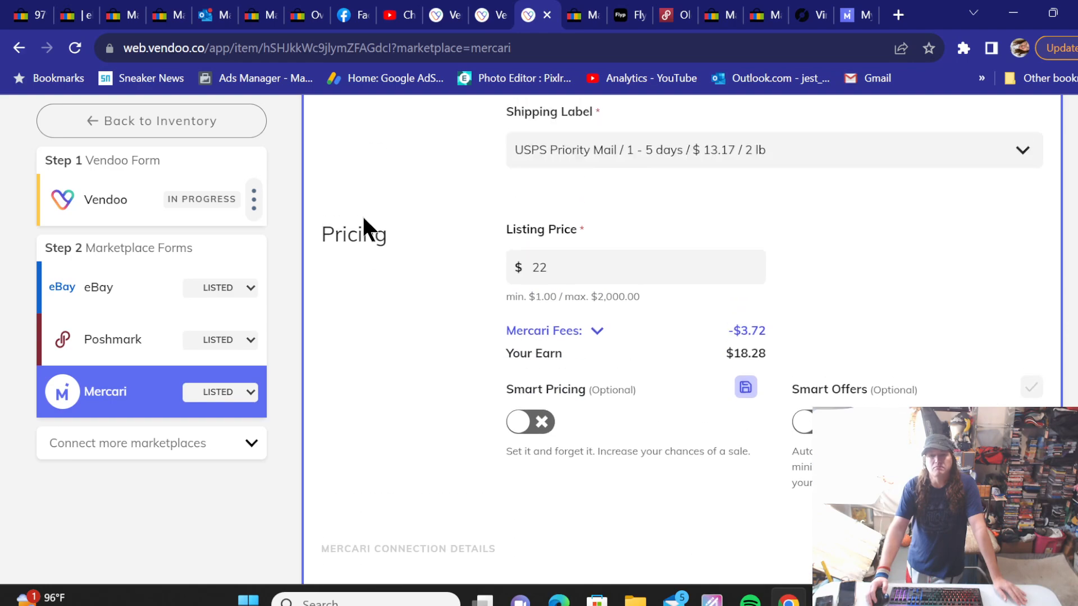
Step: Return to the Vendoo inventory and look through the items for more pieces to crosslist
left_click(159, 125)
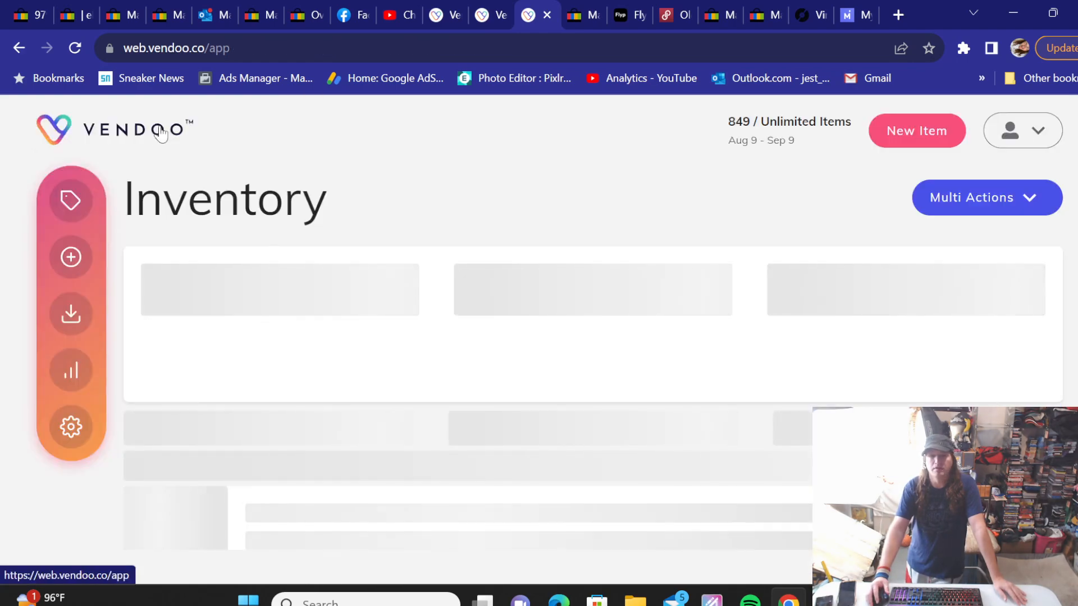
scroll(380, 275, "down", 1)
scroll(379, 270, "down", 7)
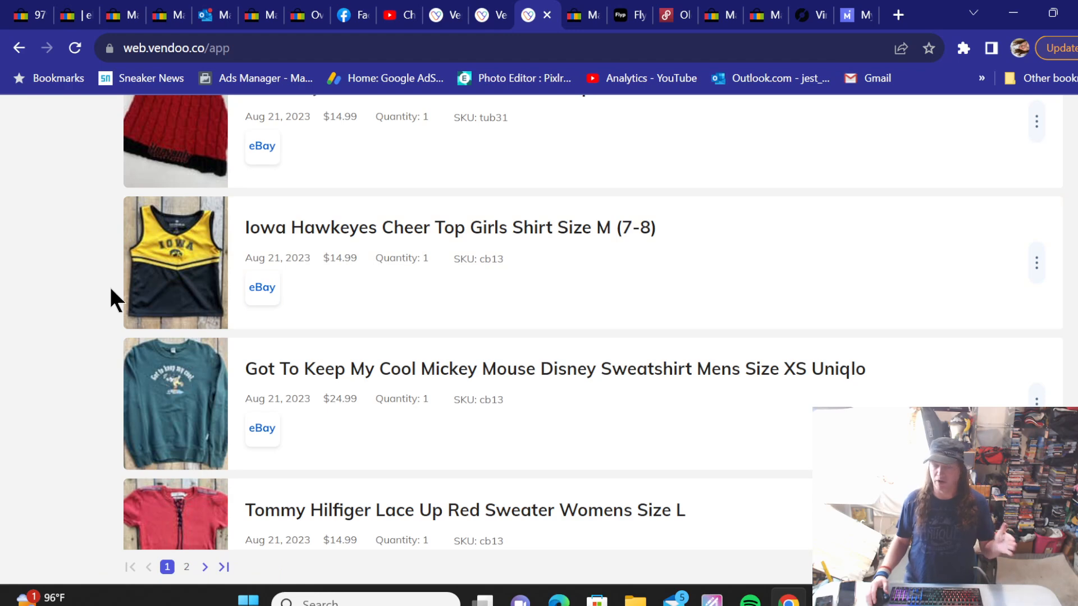
Step: Look further through the Vendoo inventory and open the Anheuser Busch St Louis Brewery ball cap item
scroll(97, 285, "down", 2)
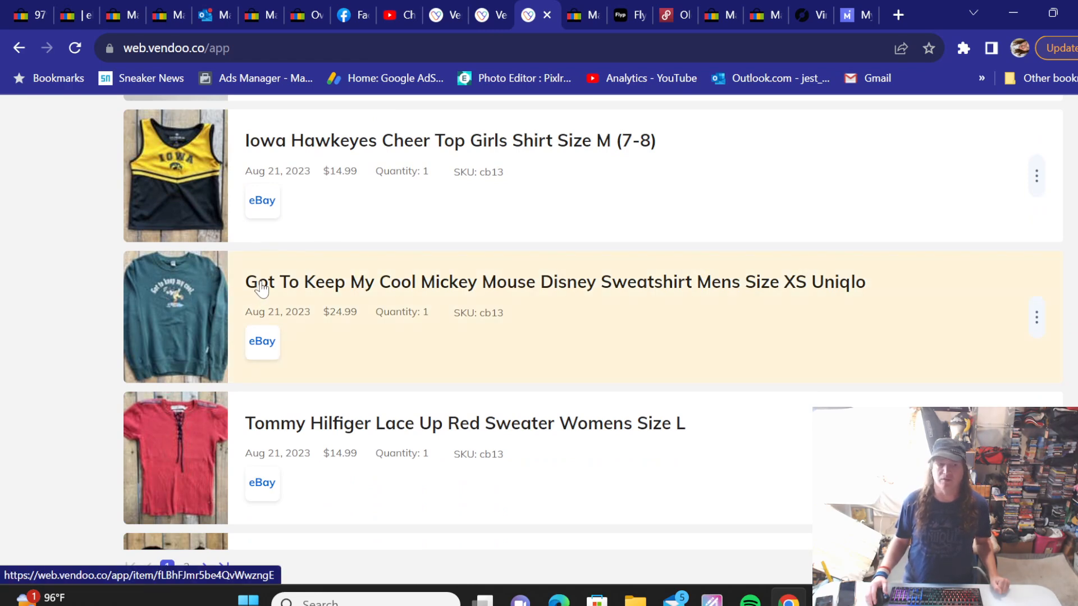
scroll(103, 284, "down", 5)
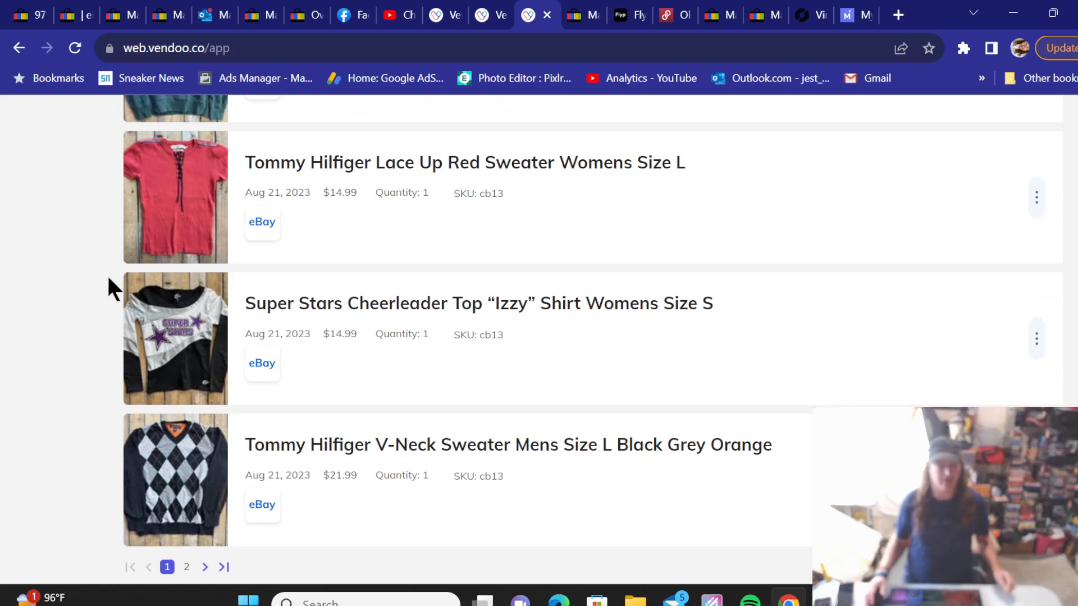
scroll(116, 273, "down", 3)
scroll(103, 275, "down", 7)
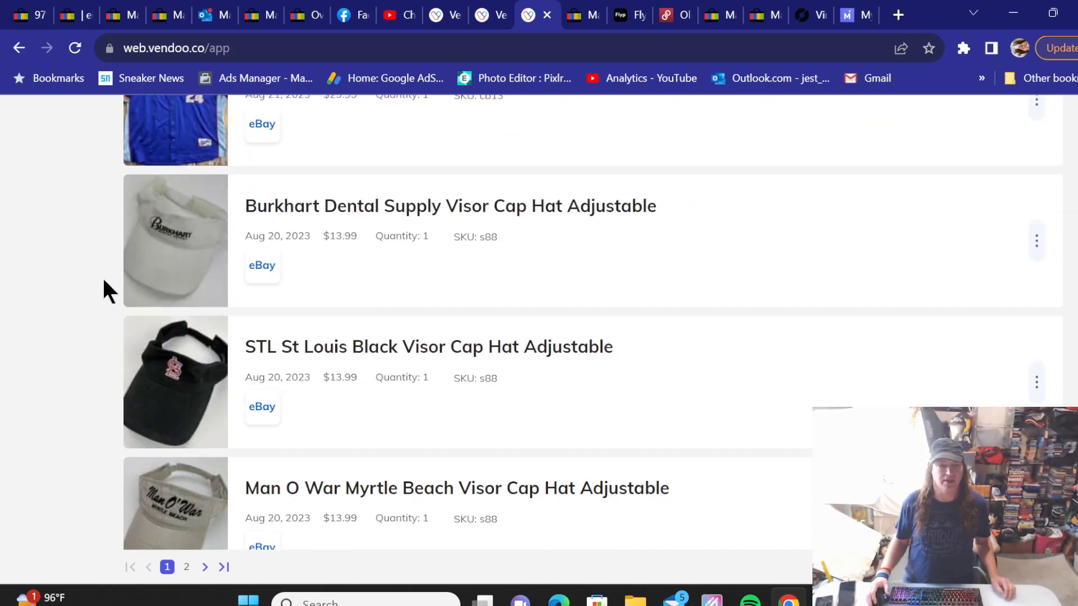
scroll(493, 197, "down", 2)
scroll(489, 191, "down", 5)
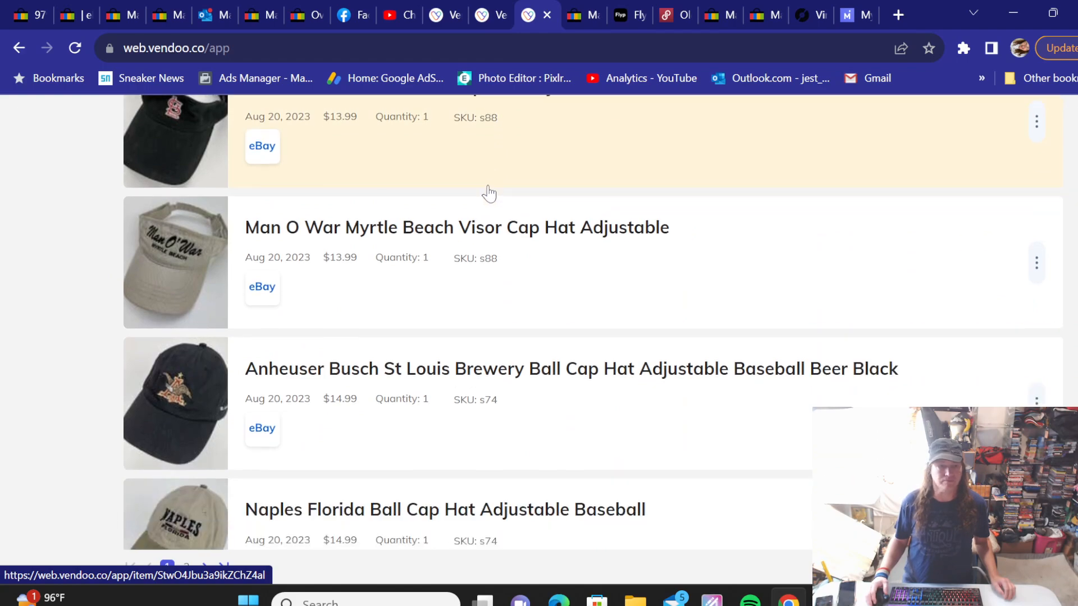
left_click(424, 193)
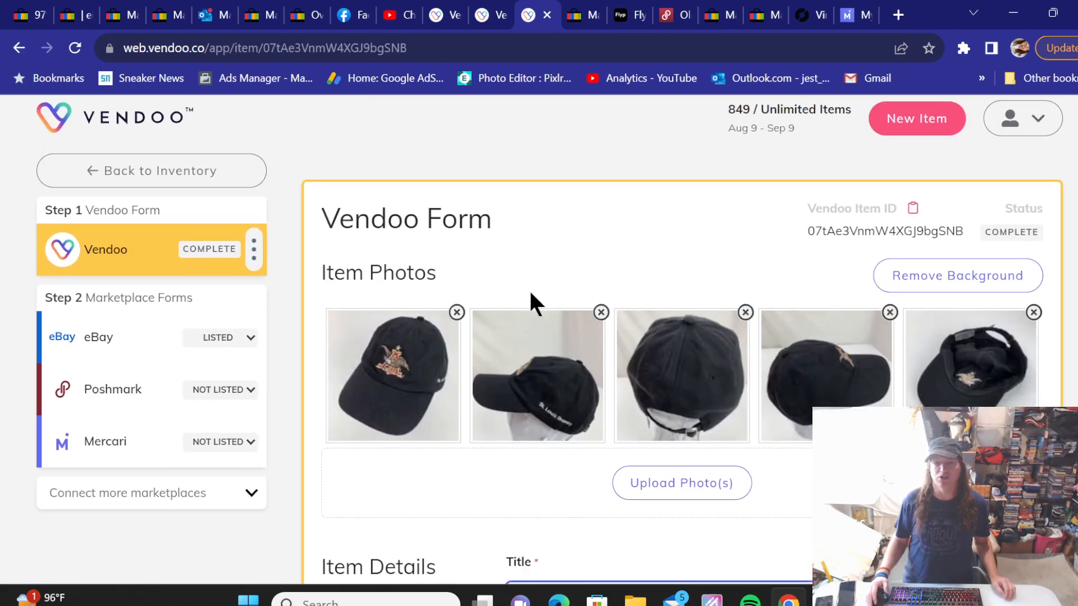
Step: Copy the Anheuser Busch cap's title and search for it by item title in the active eBay listings
scroll(529, 288, "down", 5)
triple_click(567, 266)
right_click(568, 268)
left_click(612, 339)
left_click(578, 14)
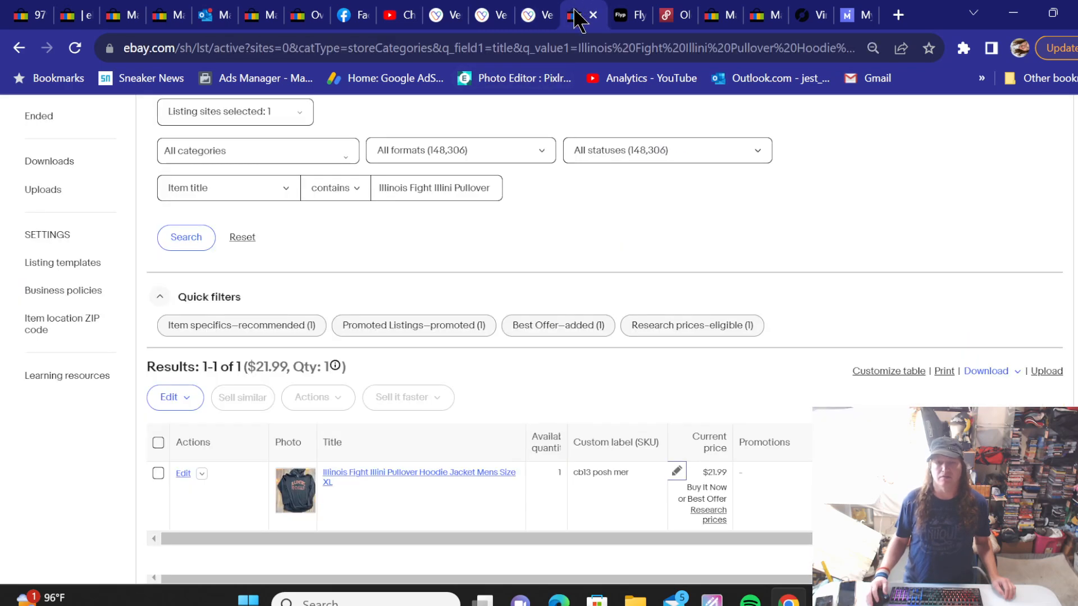
triple_click(414, 188)
right_click(414, 187)
left_click(449, 275)
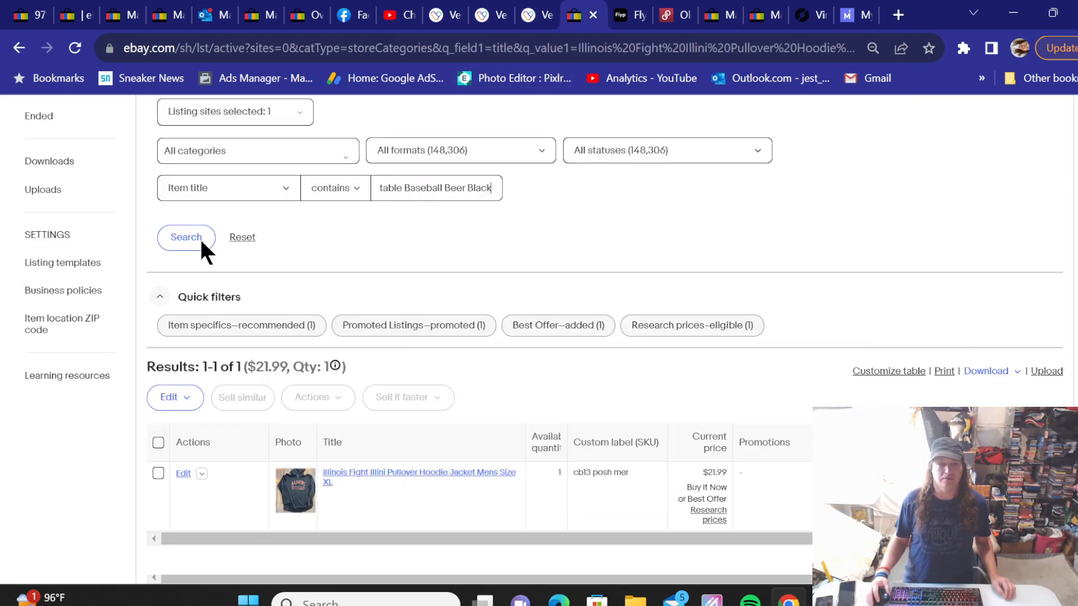
left_click(201, 238)
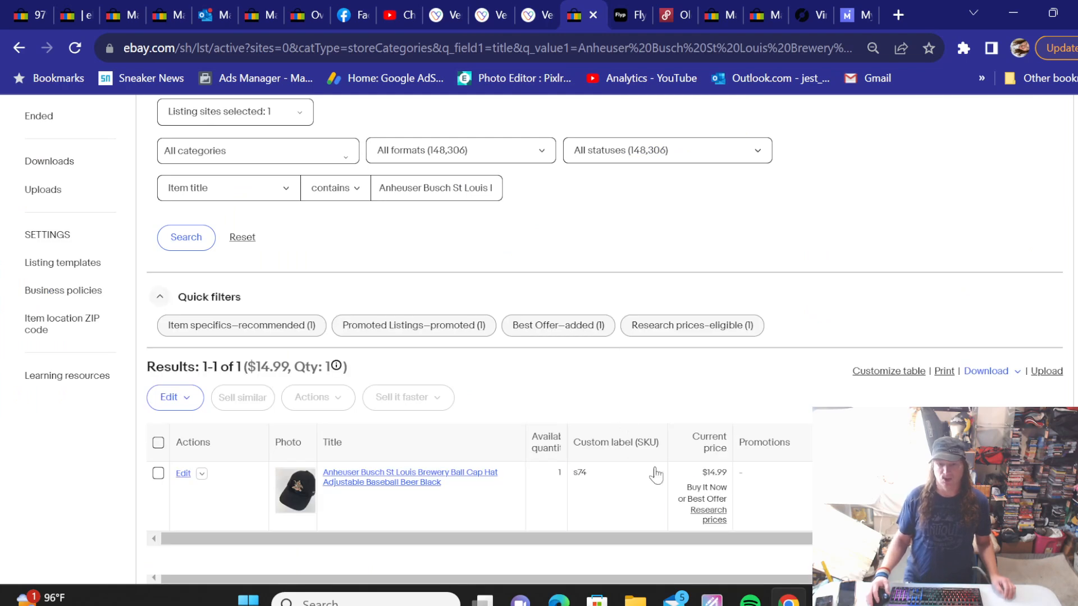
Step: Set the Anheuser Busch cap's eBay custom label to "s74 posh mer"
left_click(677, 471)
type("posh mer")
left_click(659, 427)
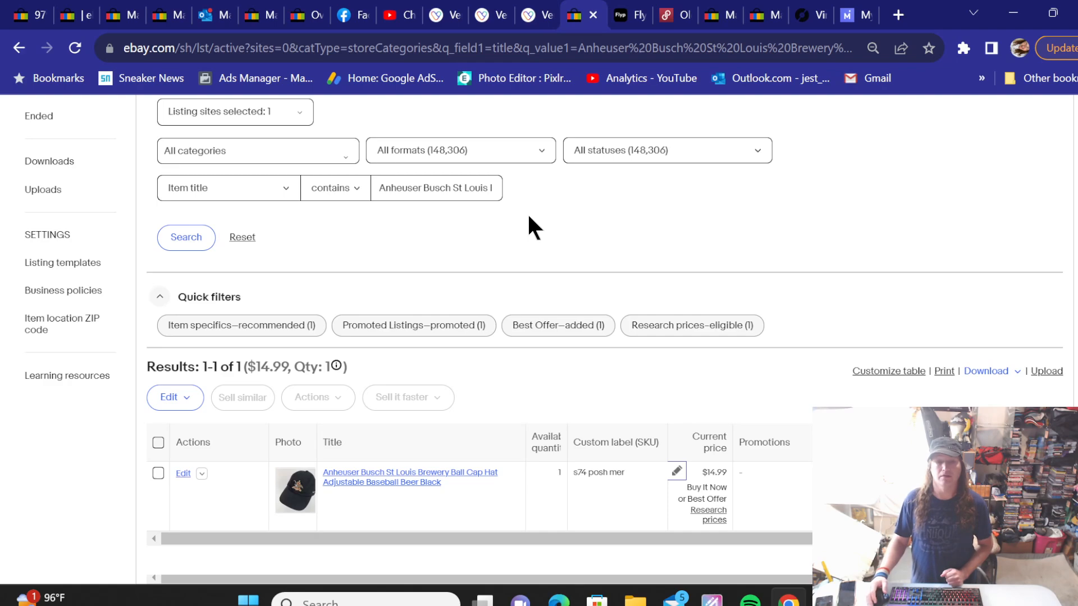
Step: Switch back to Vendoo, review the Anheuser Busch cap's Poshmark form and list it on Poshmark
left_click(532, 15)
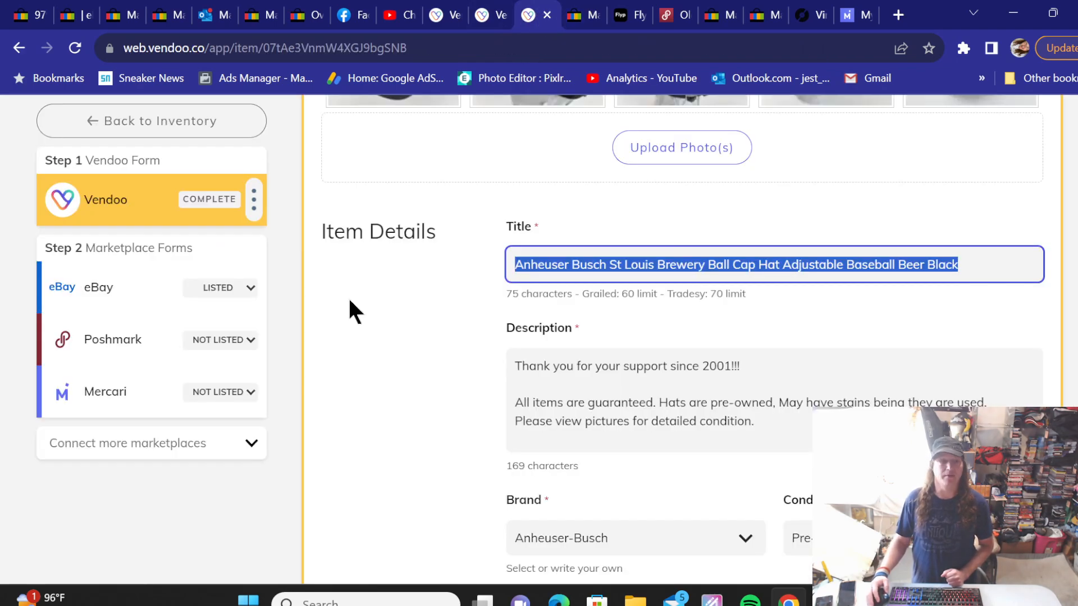
left_click(174, 339)
scroll(471, 340, "down", 10)
scroll(470, 337, "down", 15)
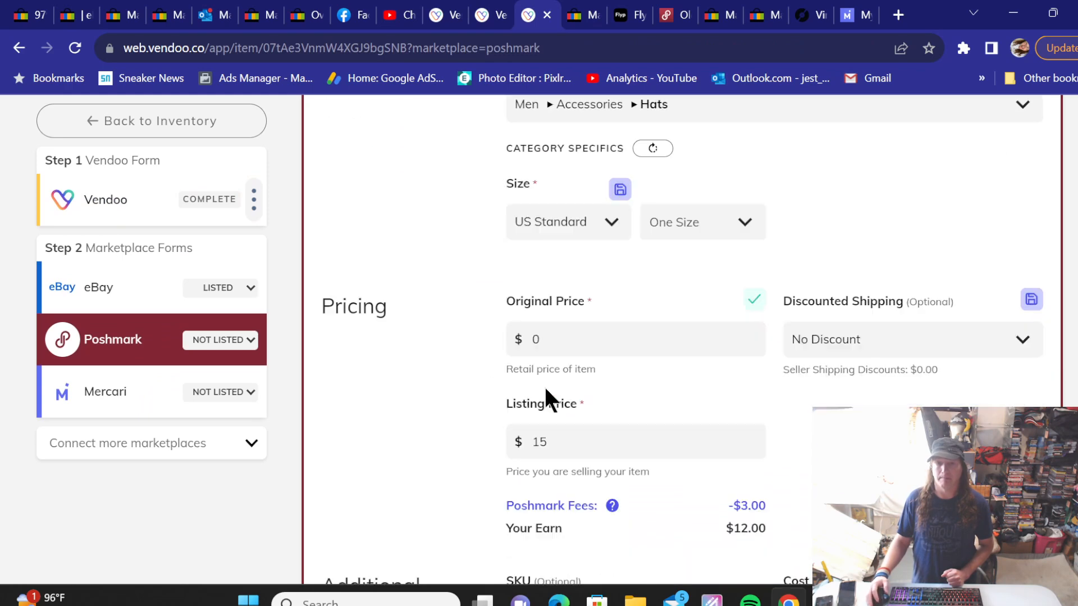
scroll(454, 306, "down", 10)
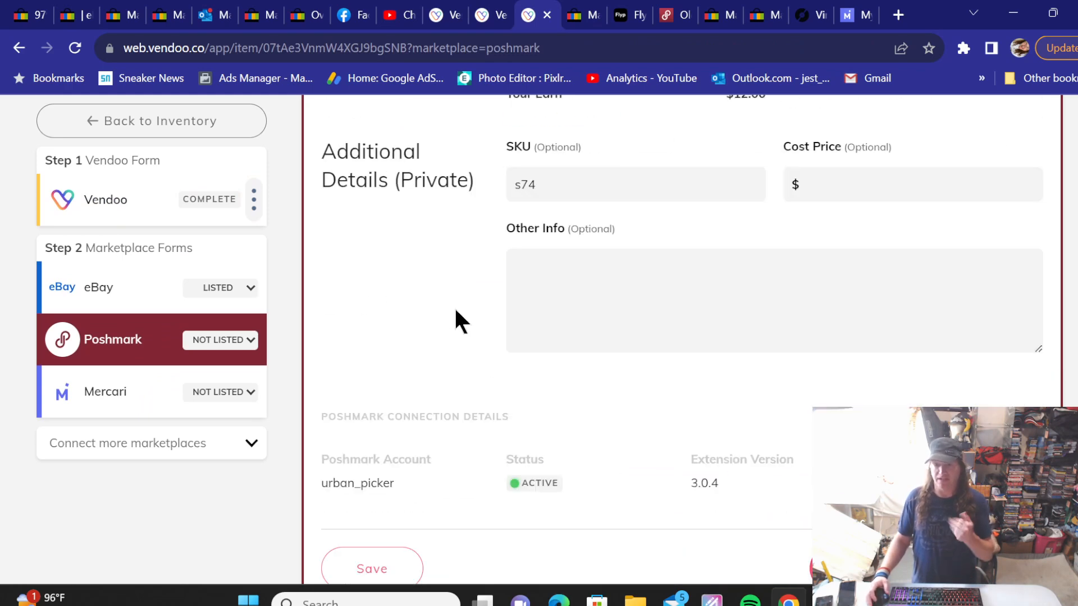
left_click(854, 308)
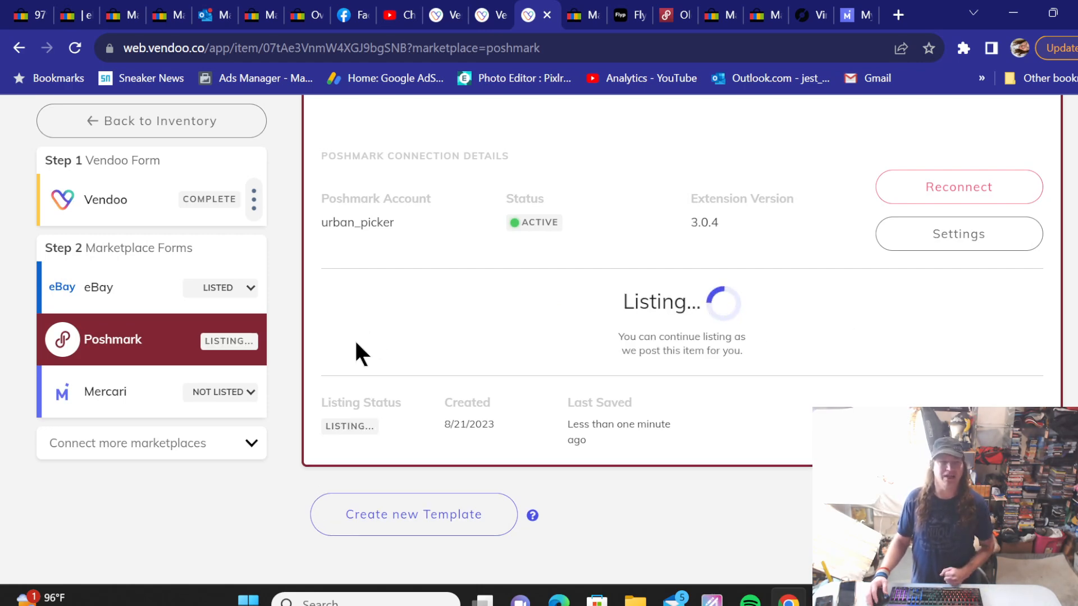
Step: Mark the Anheuser Busch cap as No Brand/Not Sure in its Mercari form and check the category
left_click(145, 393)
scroll(453, 315, "down", 9)
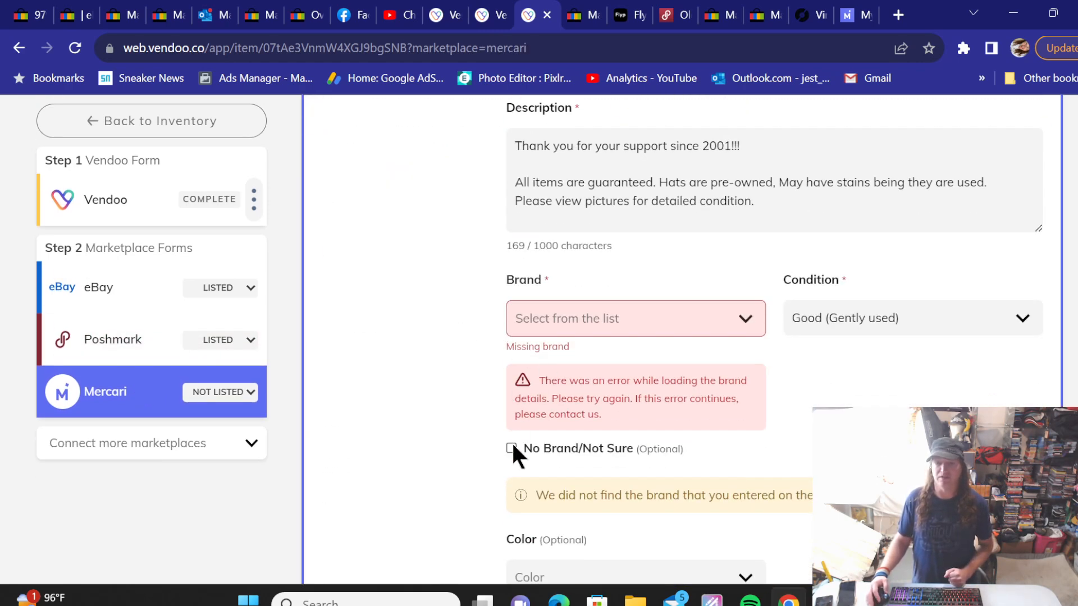
left_click(510, 448)
scroll(475, 306, "down", 5)
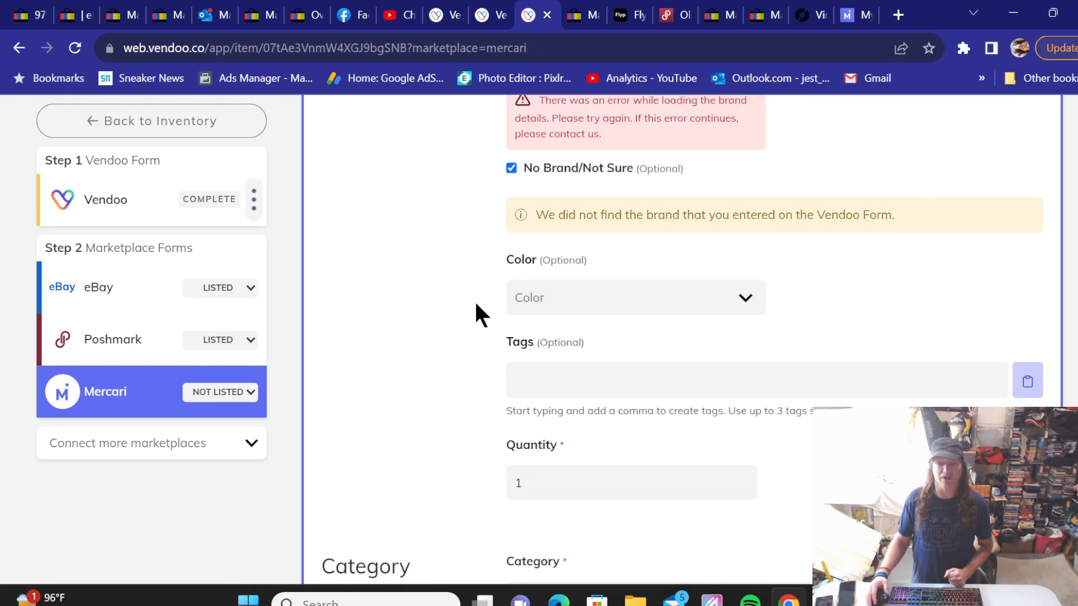
scroll(476, 314, "down", 3)
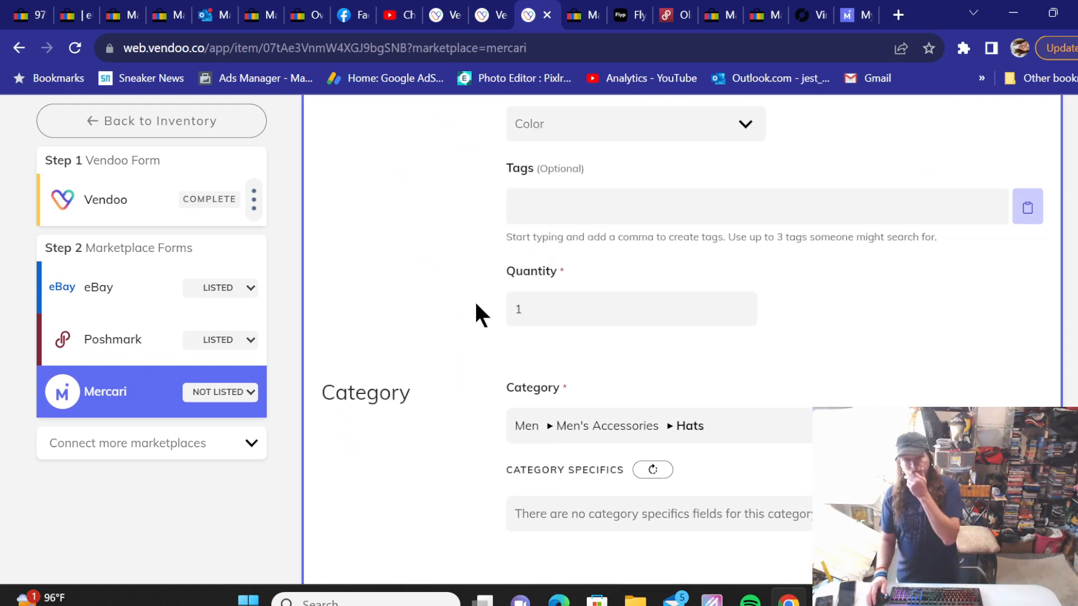
Step: Choose the USPS First-Class Package shipping label for the Anheuser Busch cap and list it on Mercari
scroll(476, 305, "down", 10)
scroll(479, 305, "down", 1)
left_click(553, 271)
left_click(551, 303)
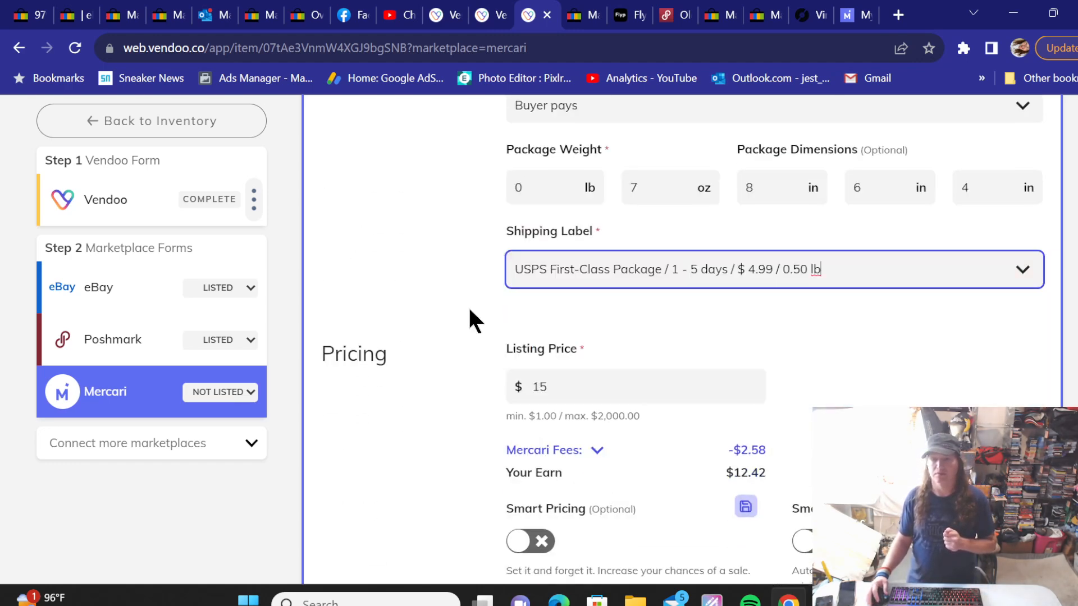
scroll(426, 314, "down", 6)
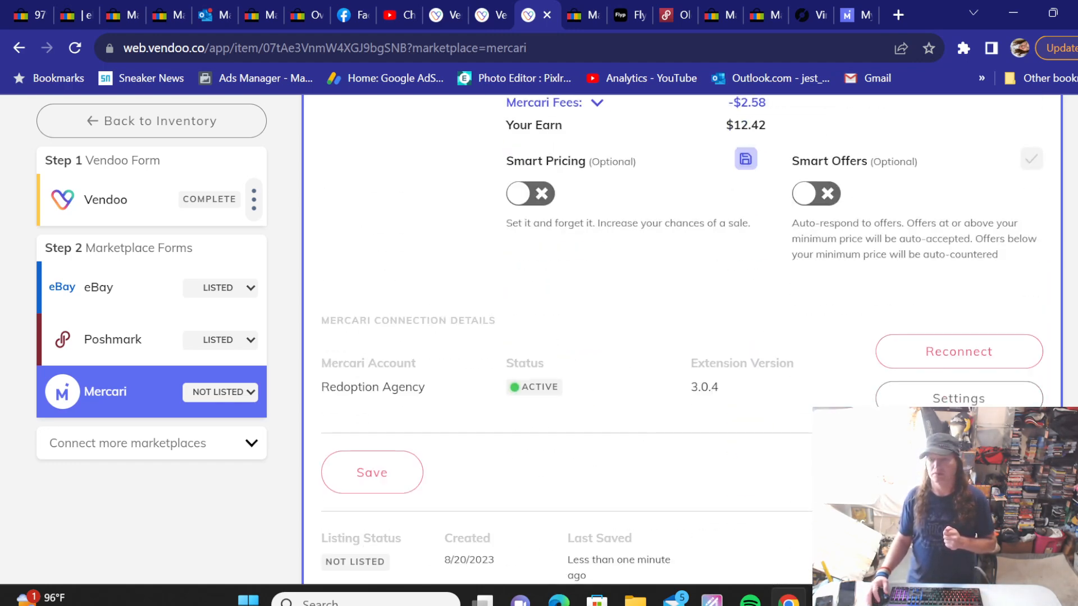
left_click(372, 473)
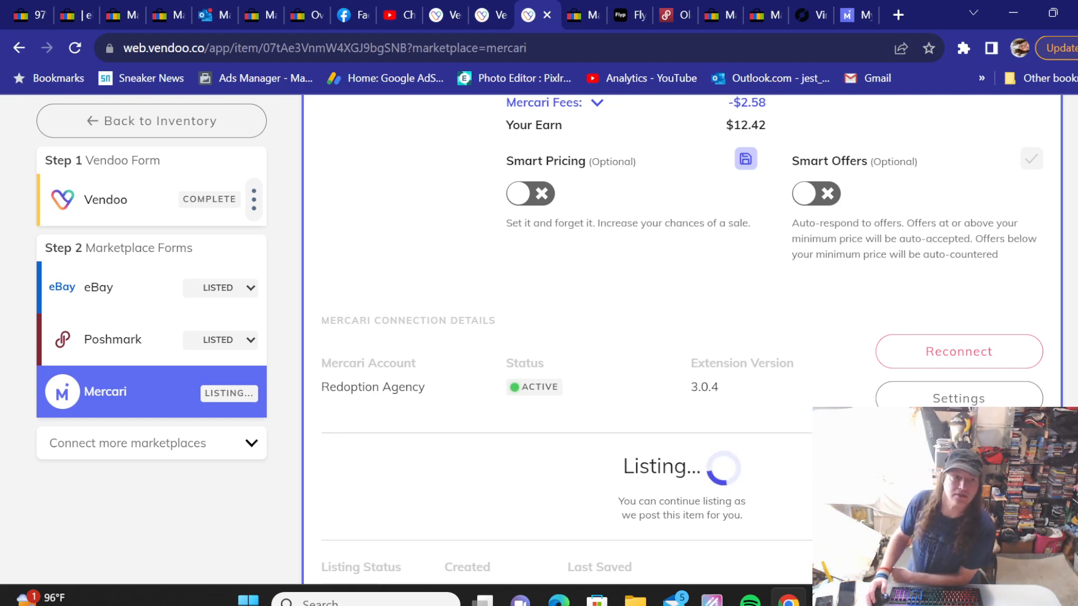
Step: Return to the Vendoo inventory and open the Colorado Avalanche Hockey Club ball cap item
left_click(205, 131)
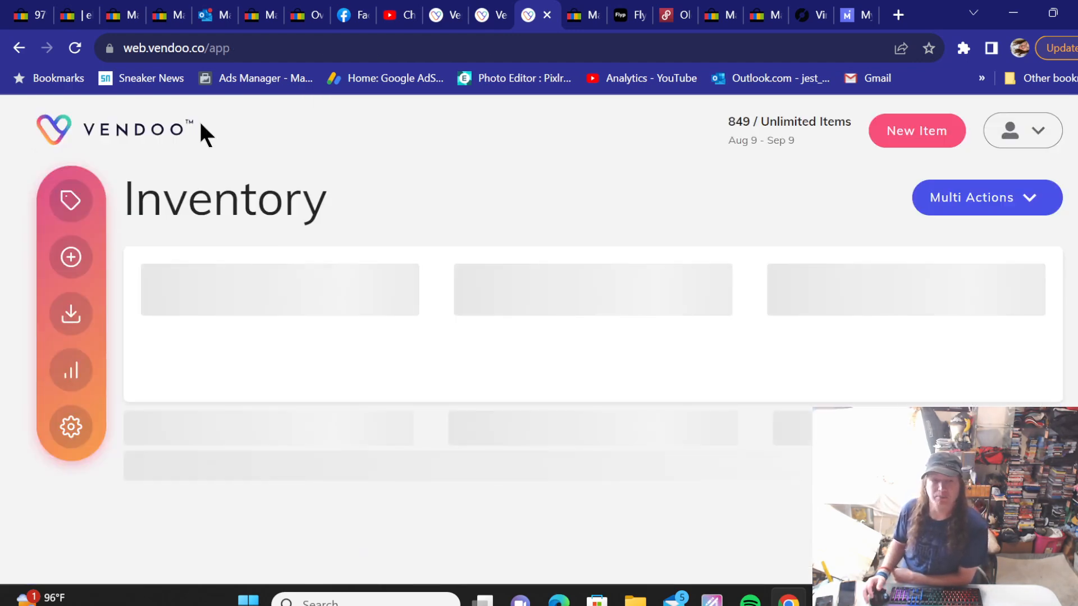
scroll(145, 230, "down", 10)
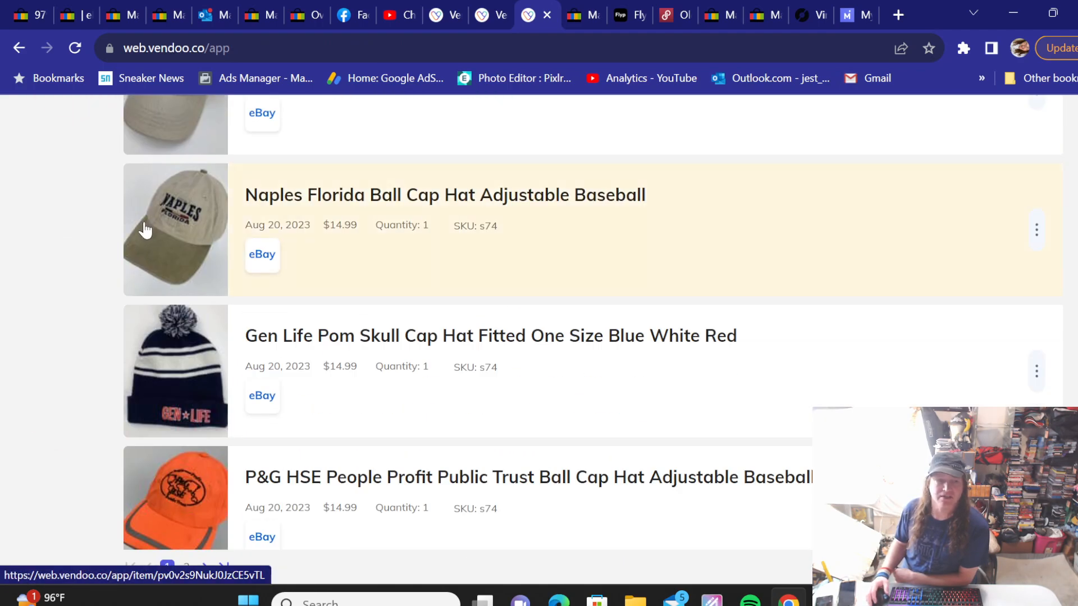
scroll(74, 258, "down", 8)
scroll(76, 263, "down", 6)
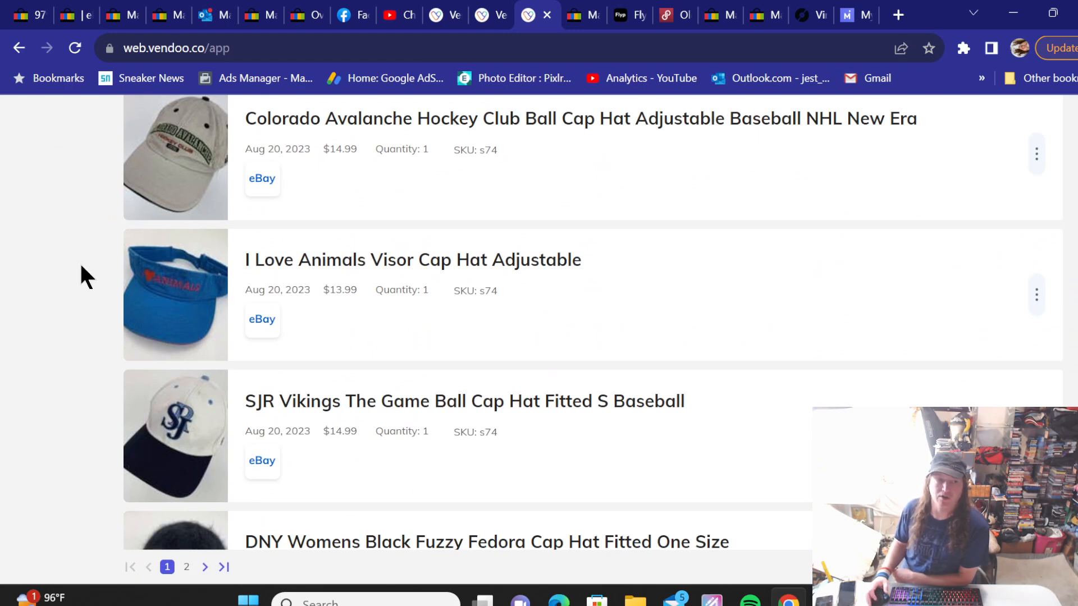
scroll(81, 266, "up", 3)
left_click(436, 294)
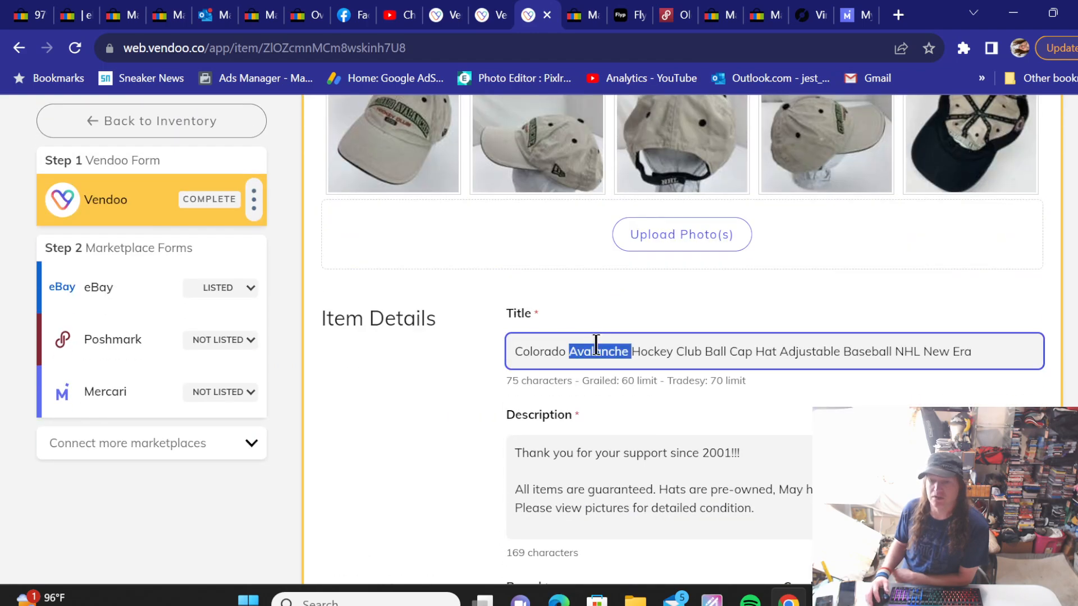
Step: Copy the Colorado Avalanche cap's title and search for it by item title in the active eBay listings
triple_click(596, 348)
right_click(595, 347)
left_click(644, 111)
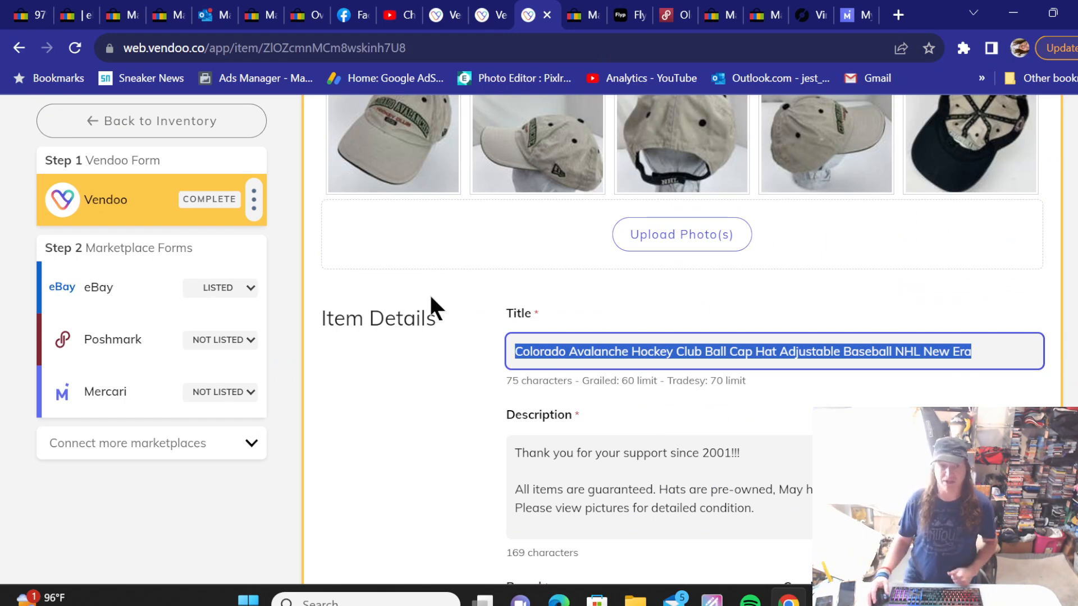
left_click(578, 11)
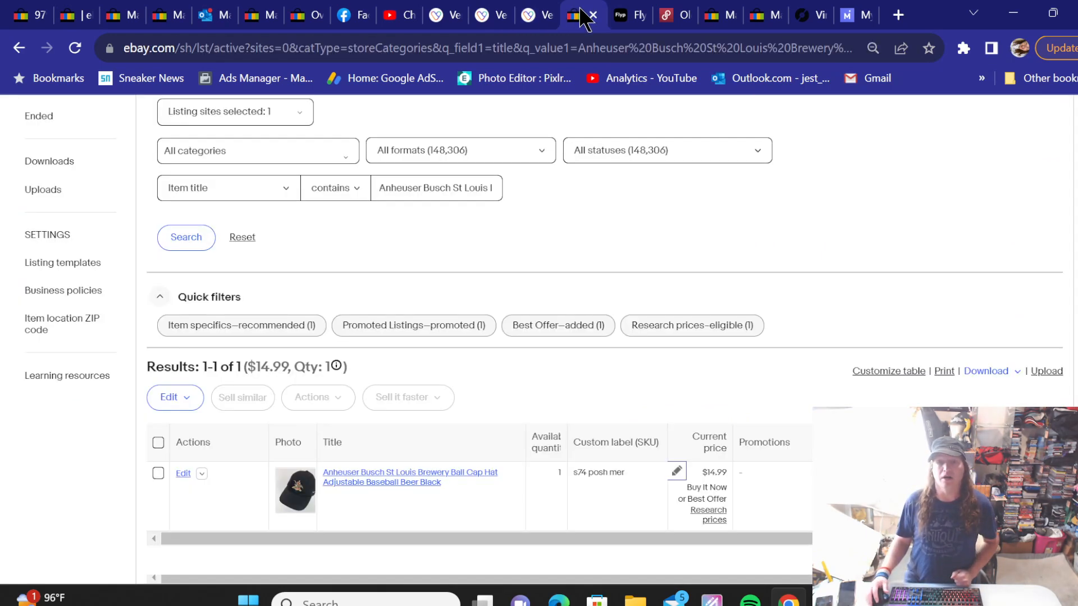
triple_click(431, 189)
right_click(430, 193)
left_click(472, 279)
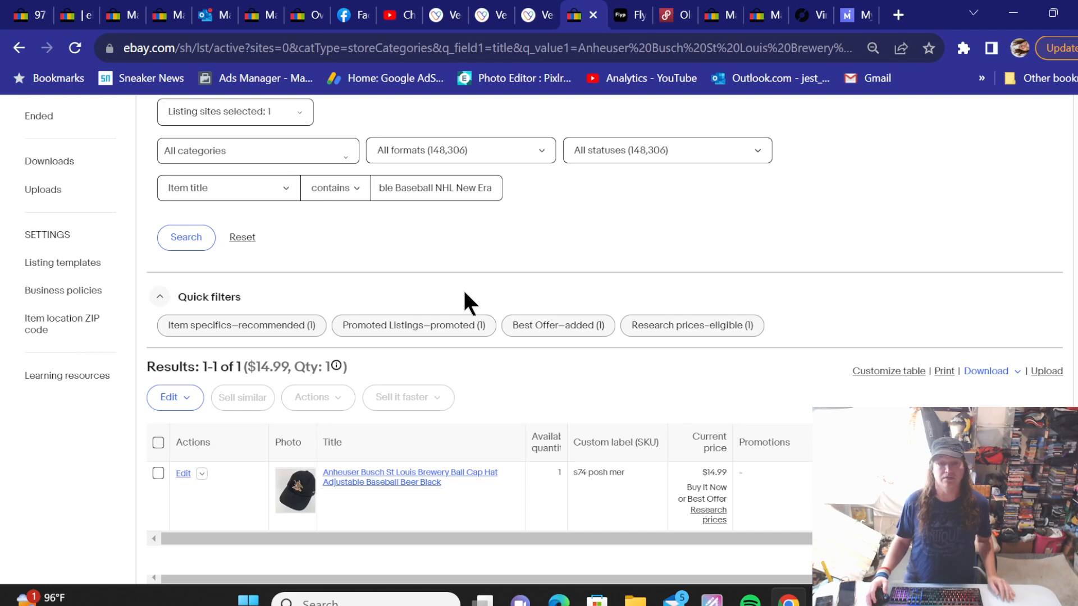
left_click(537, 17)
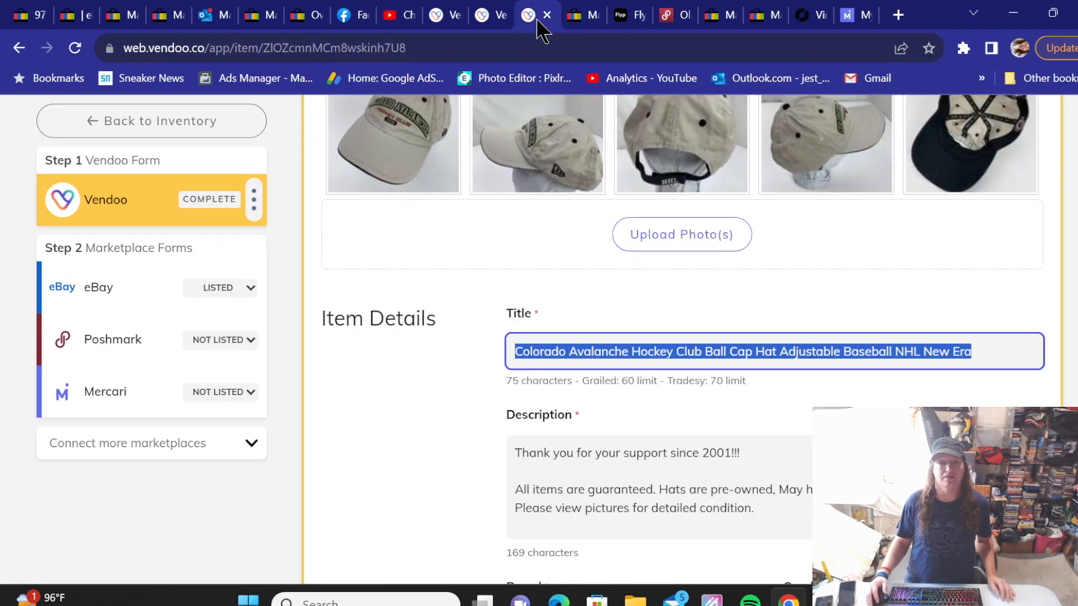
left_click(575, 12)
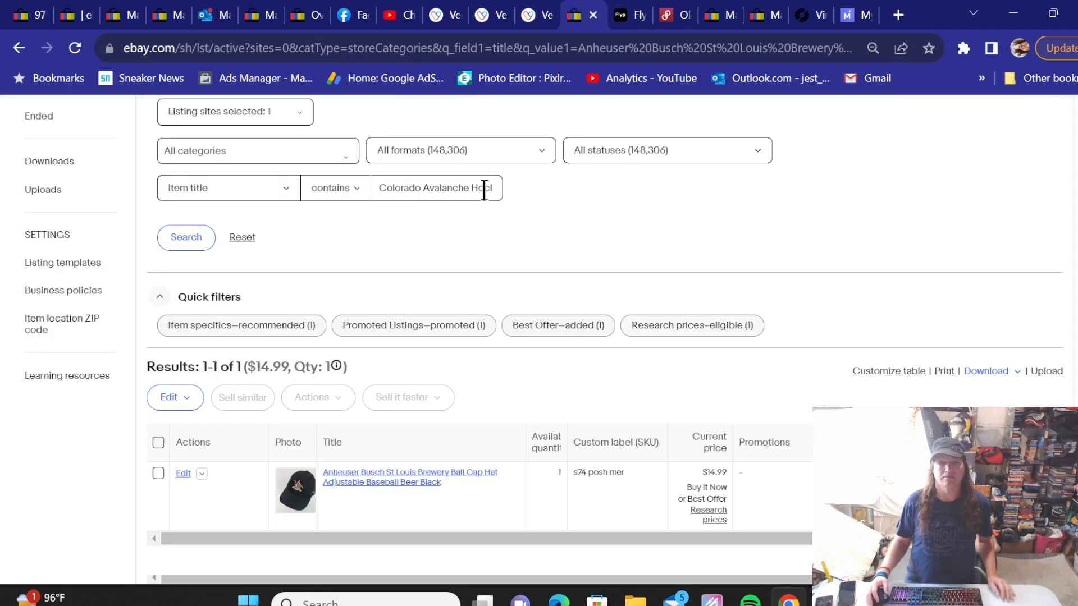
left_click(197, 233)
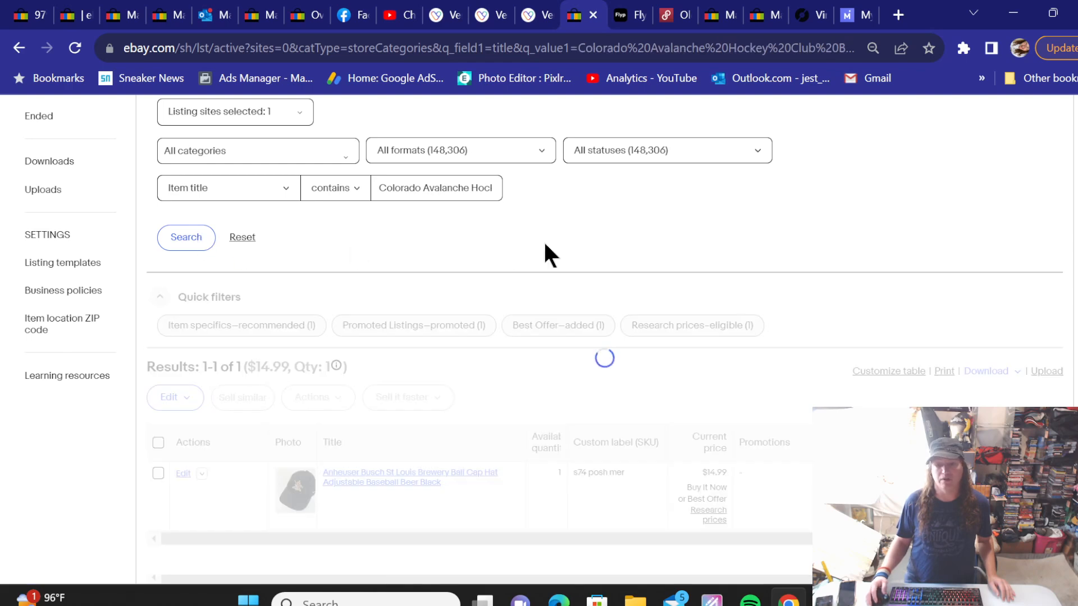
Step: Set the Colorado Avalanche cap's eBay custom label to "s74 posh mer"
left_click(678, 472)
type("posh mer")
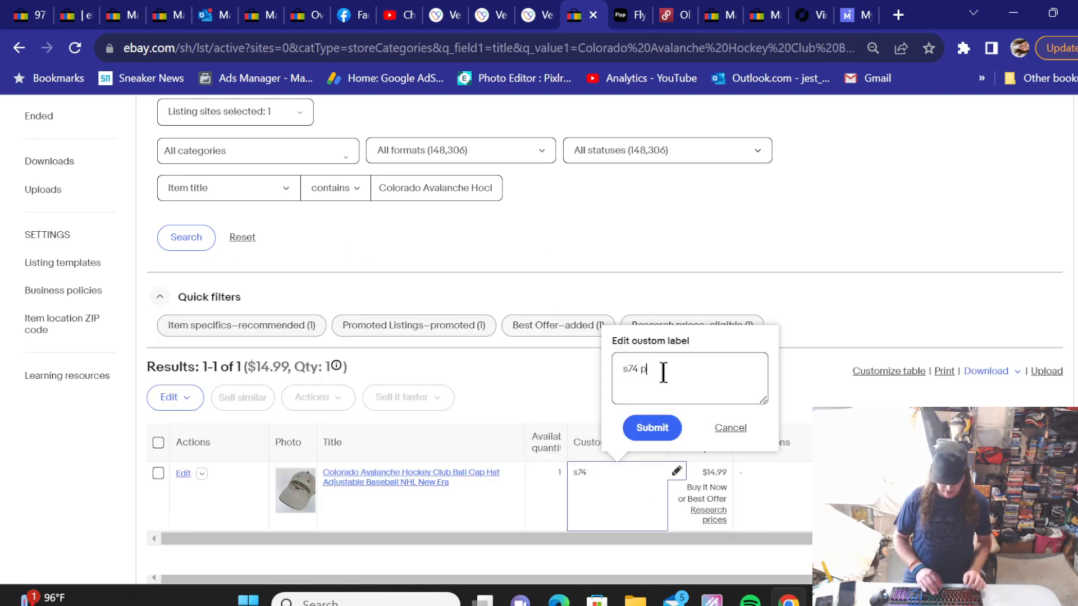
left_click(651, 432)
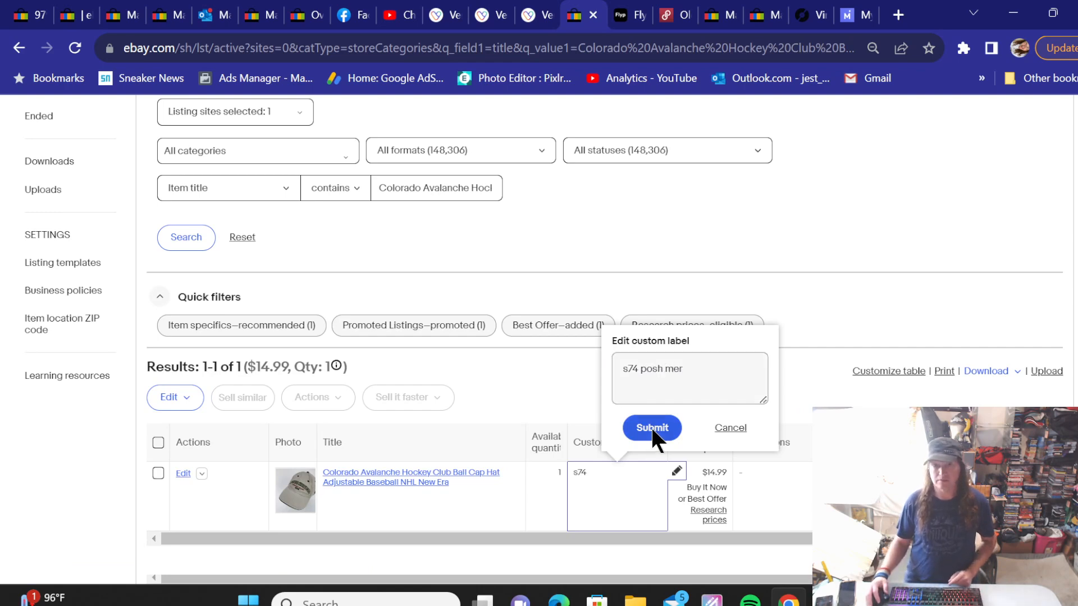
Step: Back in Vendoo, set the Colorado Avalanche cap's Poshmark category to Men > Accessories > Hats and list it on Poshmark
left_click(540, 18)
left_click(61, 341)
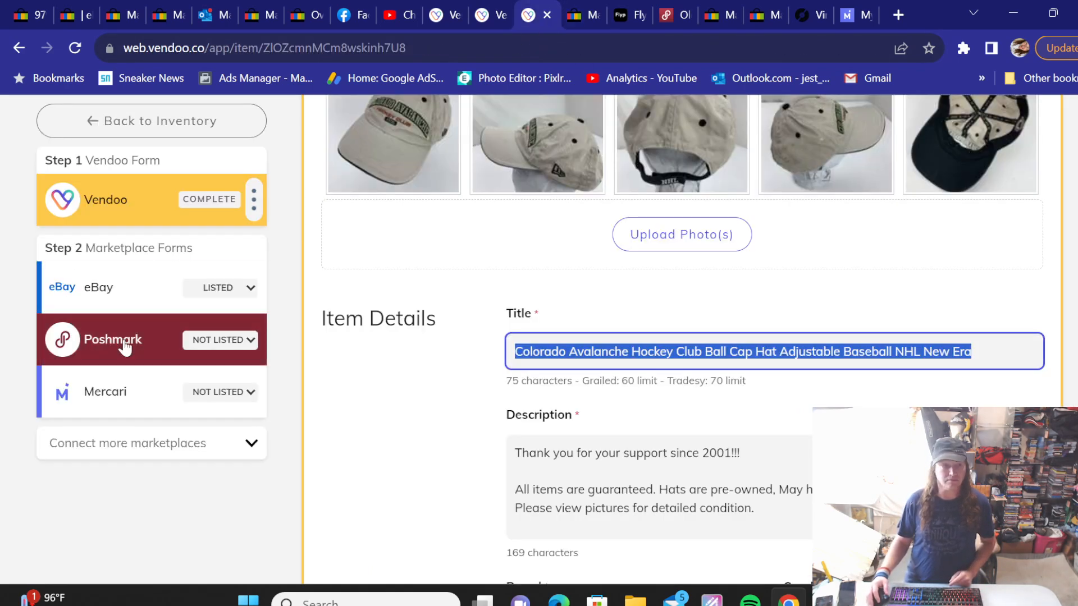
scroll(429, 312, "down", 8)
scroll(423, 297, "down", 6)
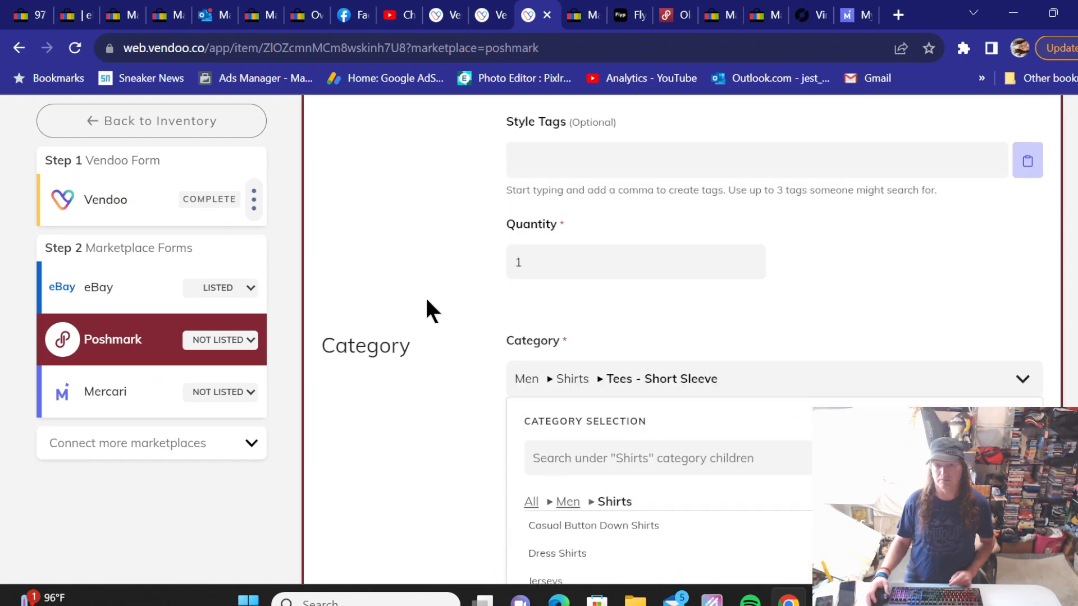
scroll(426, 314, "down", 5)
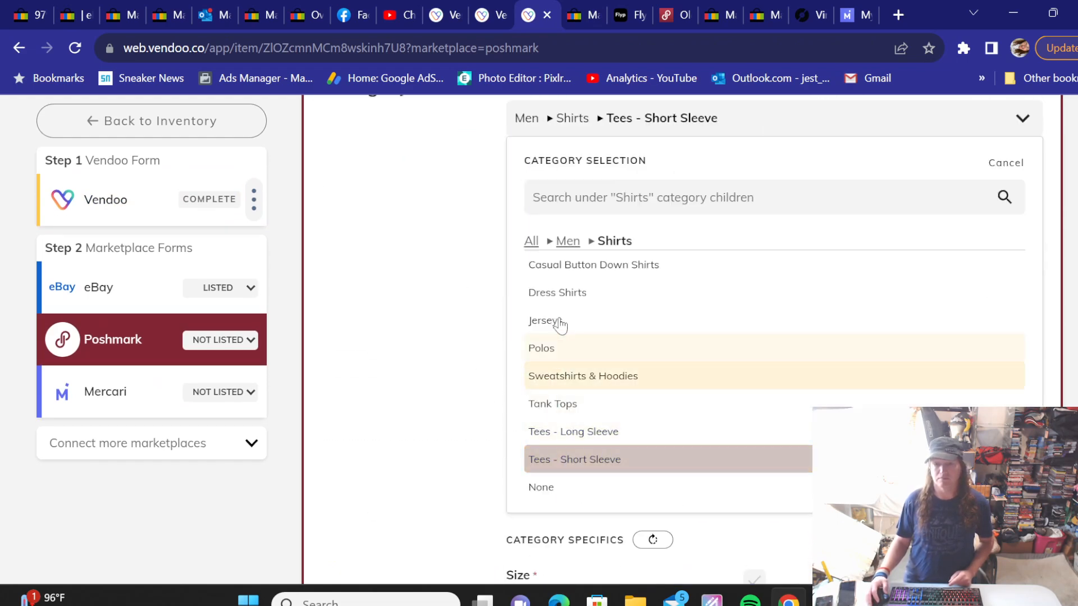
left_click(569, 242)
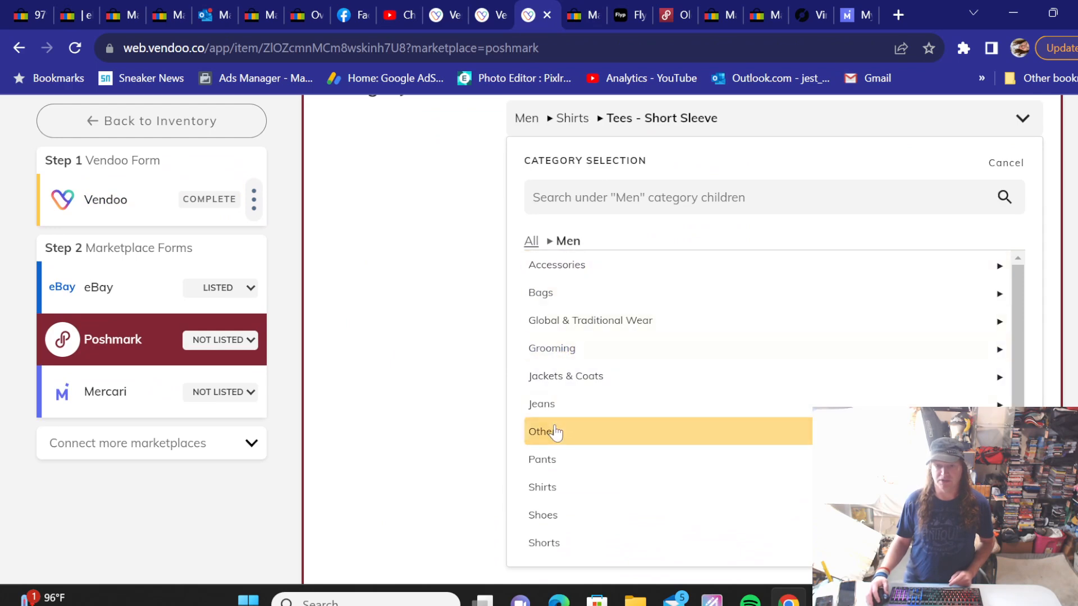
left_click(543, 270)
left_click(541, 401)
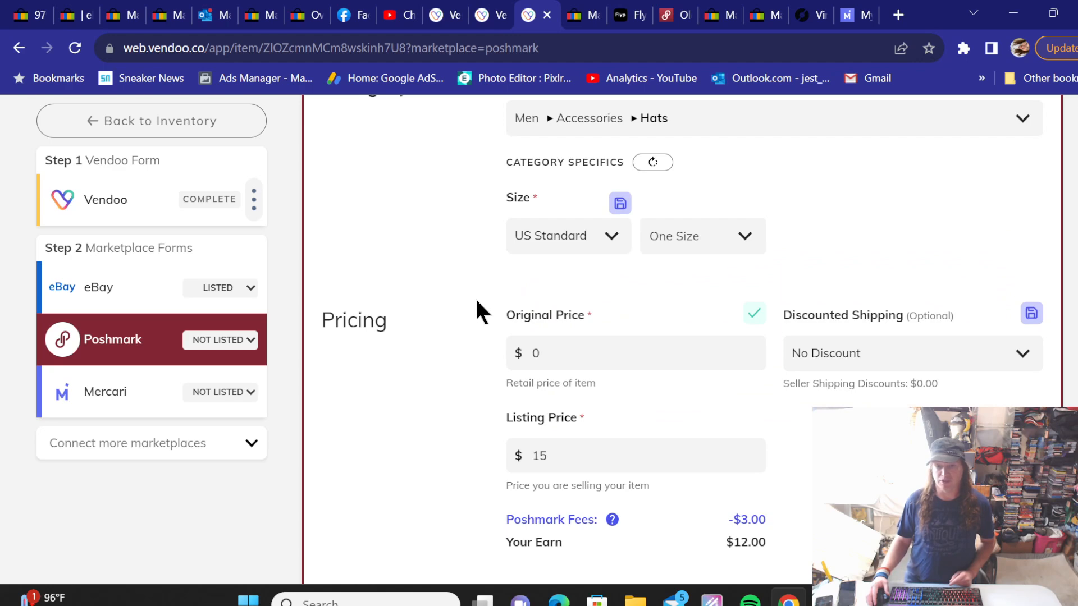
scroll(476, 310, "down", 10)
left_click(925, 495)
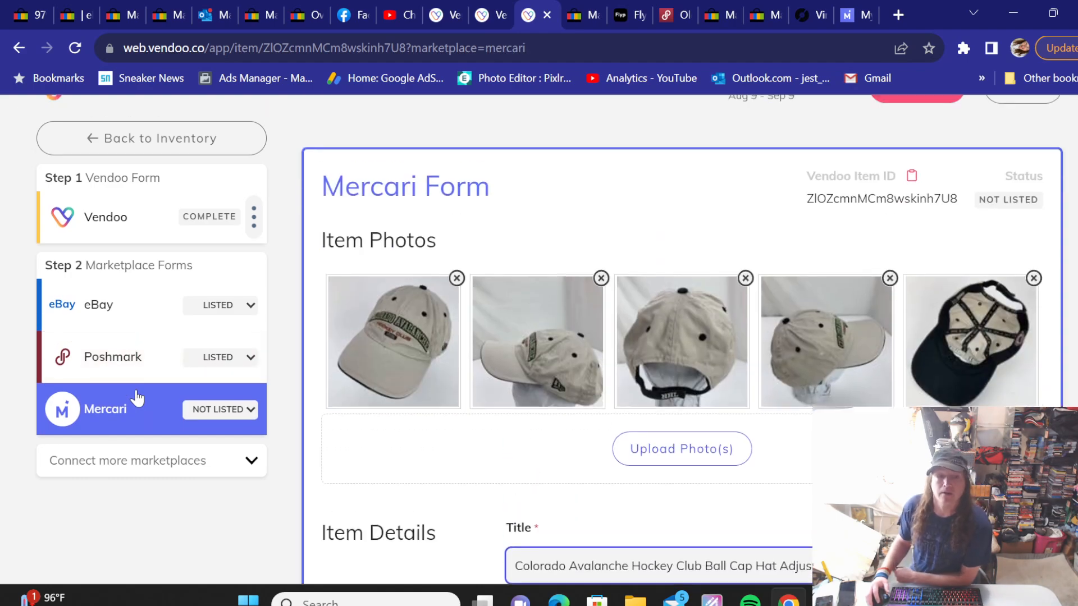
Step: Set the Colorado Avalanche cap's Mercari category to Men > Men's Accessories > Hats
scroll(503, 252, "down", 15)
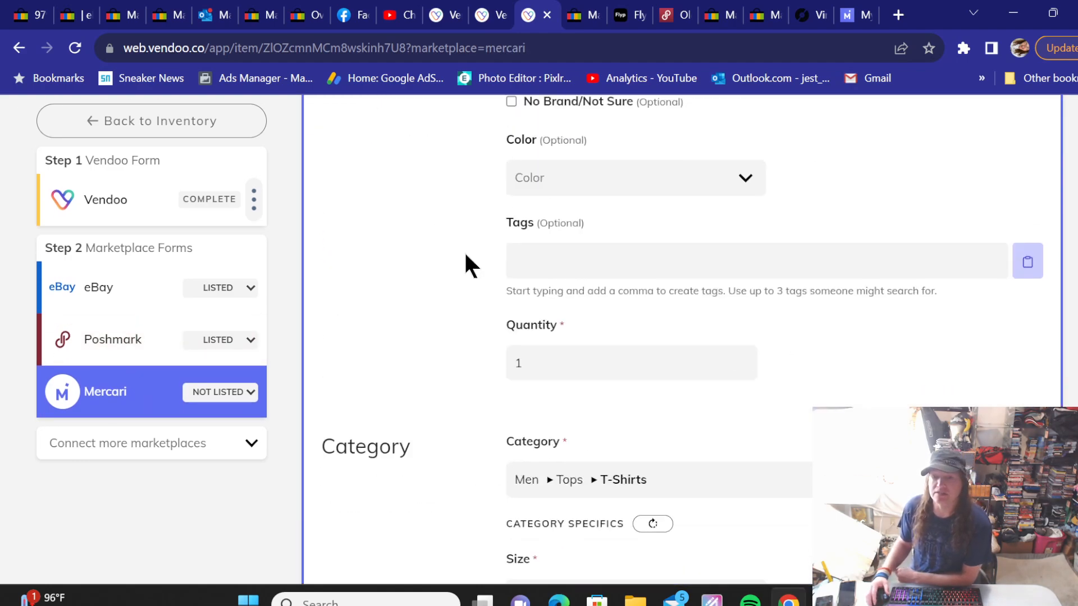
scroll(466, 253, "down", 5)
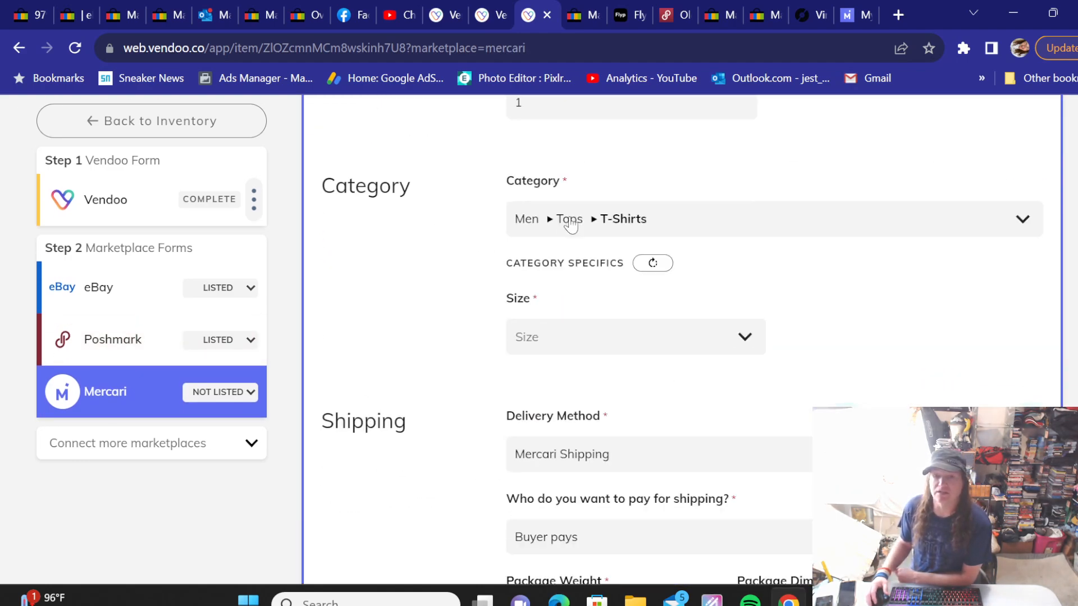
left_click(533, 225)
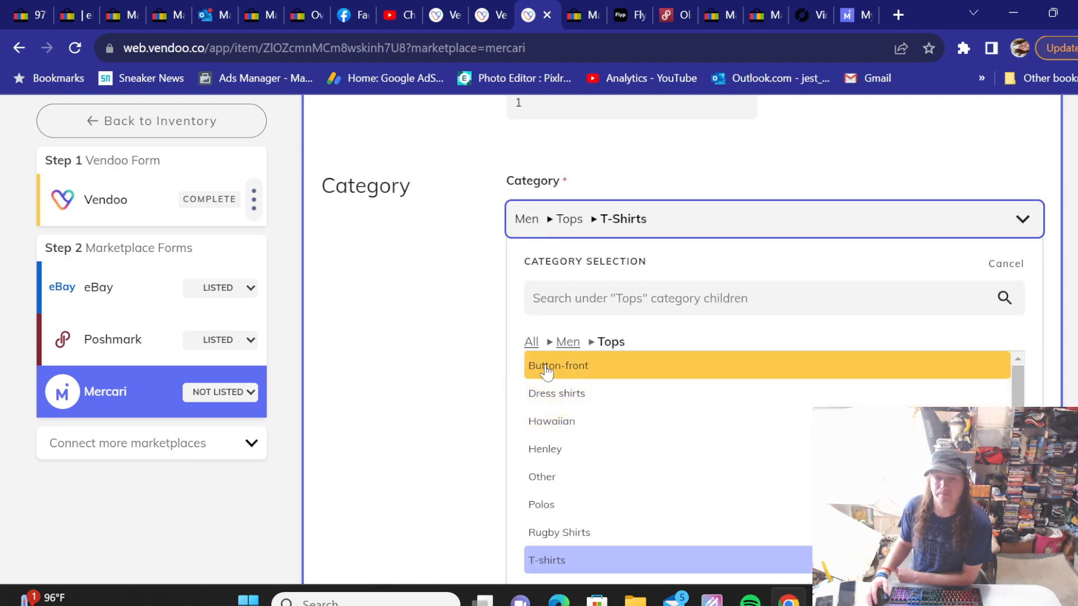
left_click(561, 343)
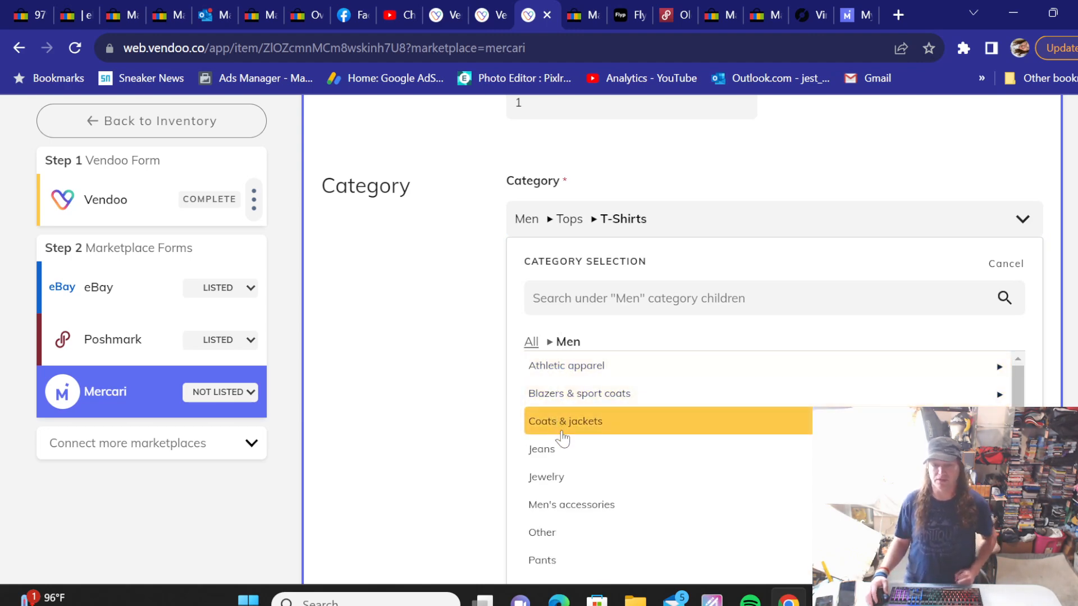
scroll(561, 441, "down", 2)
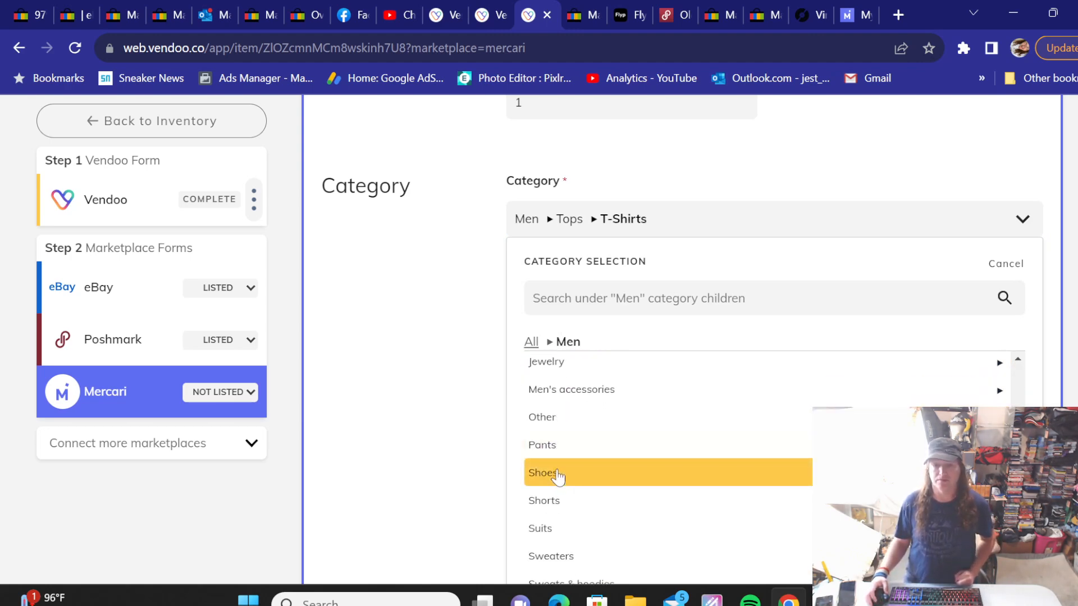
scroll(560, 441, "up", 2)
left_click(560, 504)
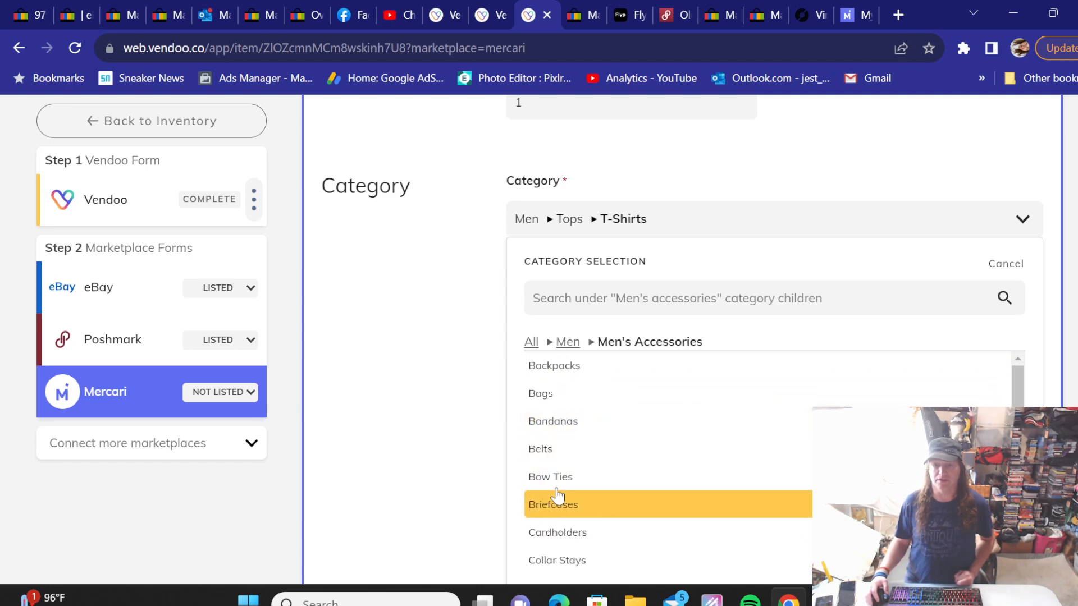
scroll(512, 426, "down", 3)
left_click(547, 471)
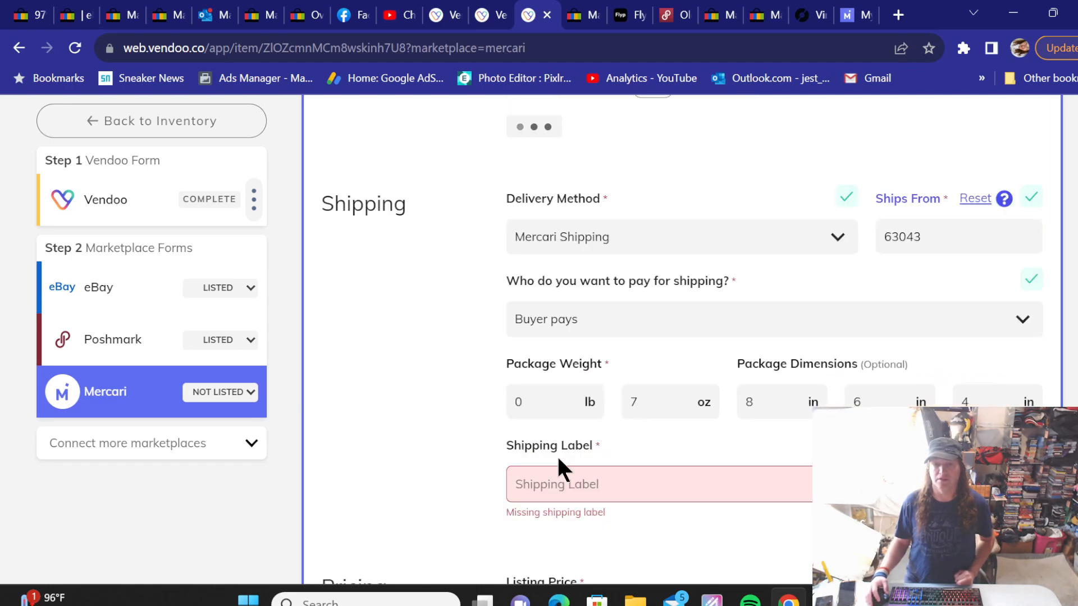
scroll(513, 270, "up", 3)
scroll(482, 285, "down", 2)
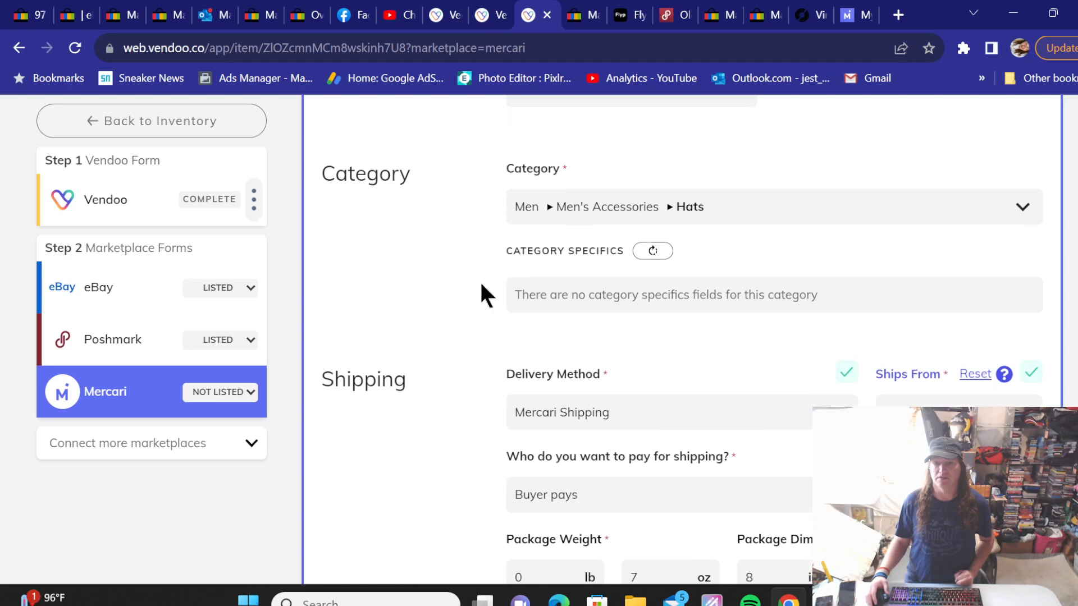
Step: Choose the USPS First-Class Package shipping label for the Colorado Avalanche cap and list it on Mercari
scroll(482, 286, "down", 3)
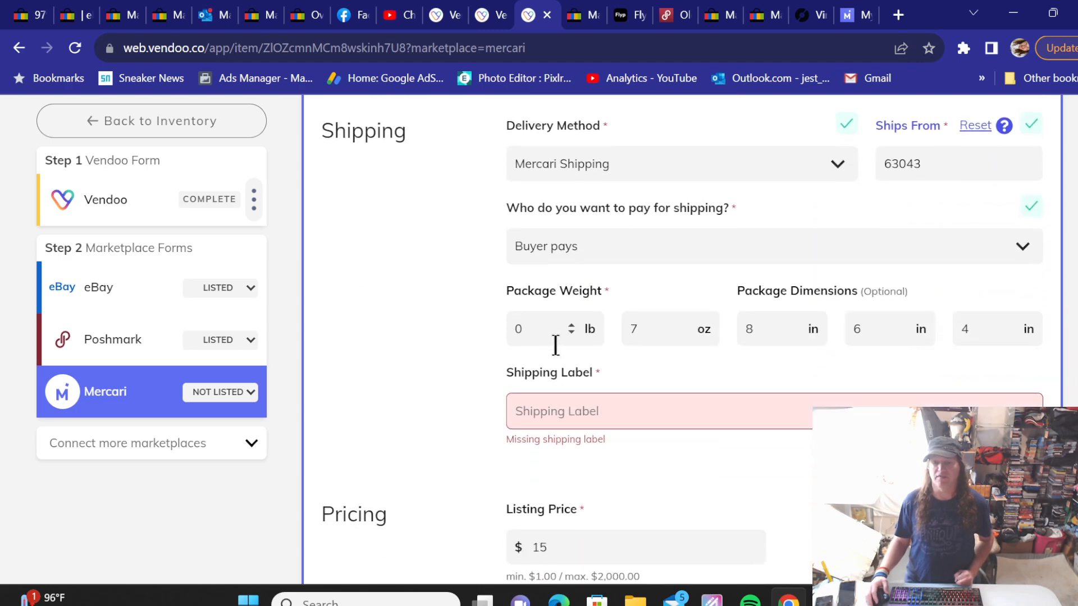
left_click(555, 404)
left_click(570, 443)
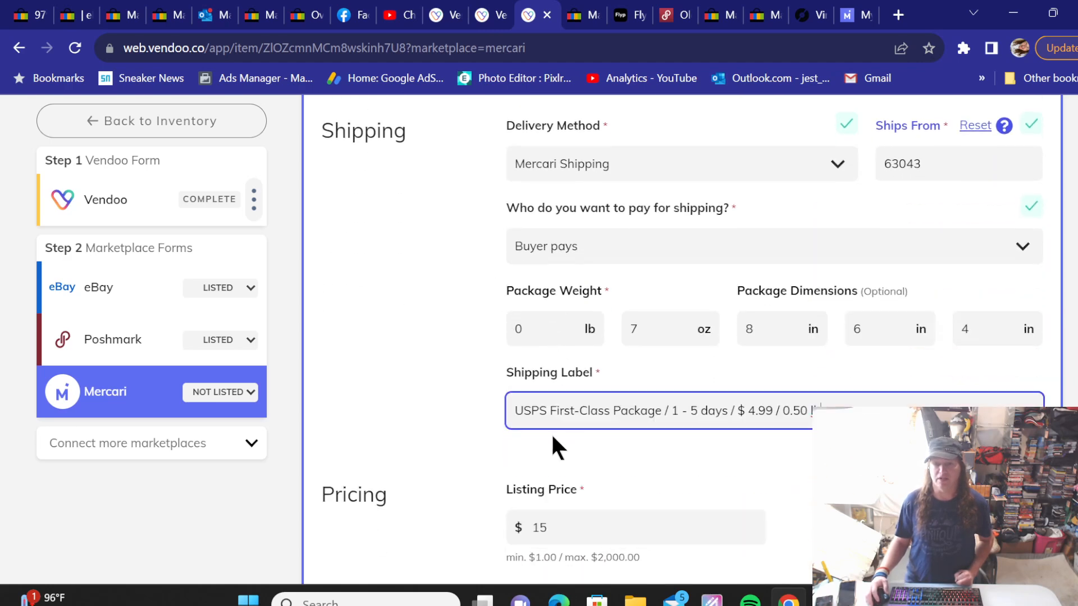
scroll(449, 366, "down", 9)
scroll(742, 413, "down", 3)
left_click(881, 343)
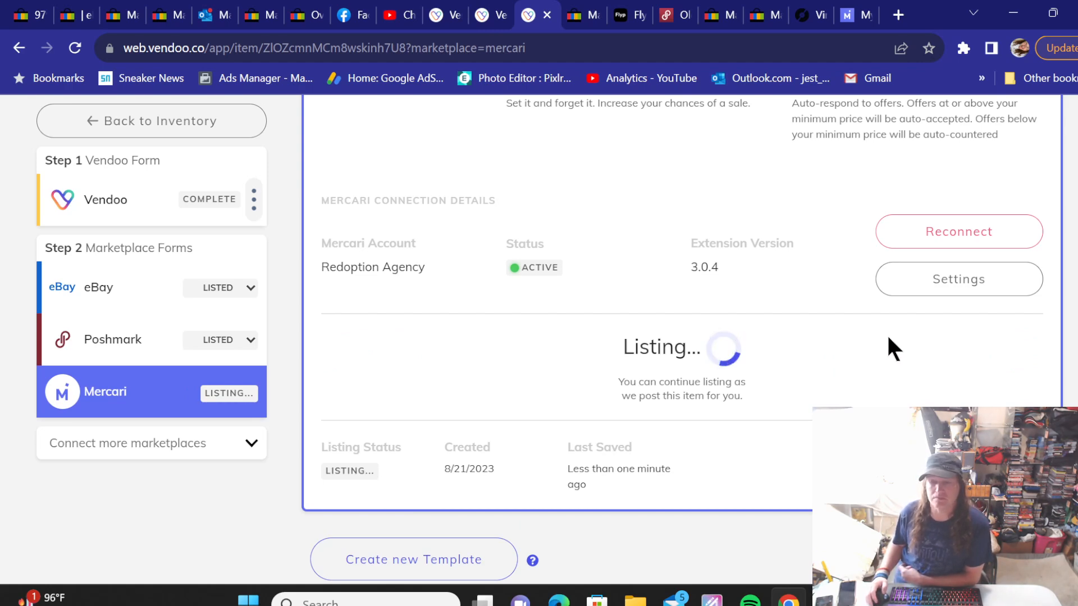
Step: Return to the Vendoo inventory and look through the active items not yet listed on Mercari and Poshmark
left_click(187, 124)
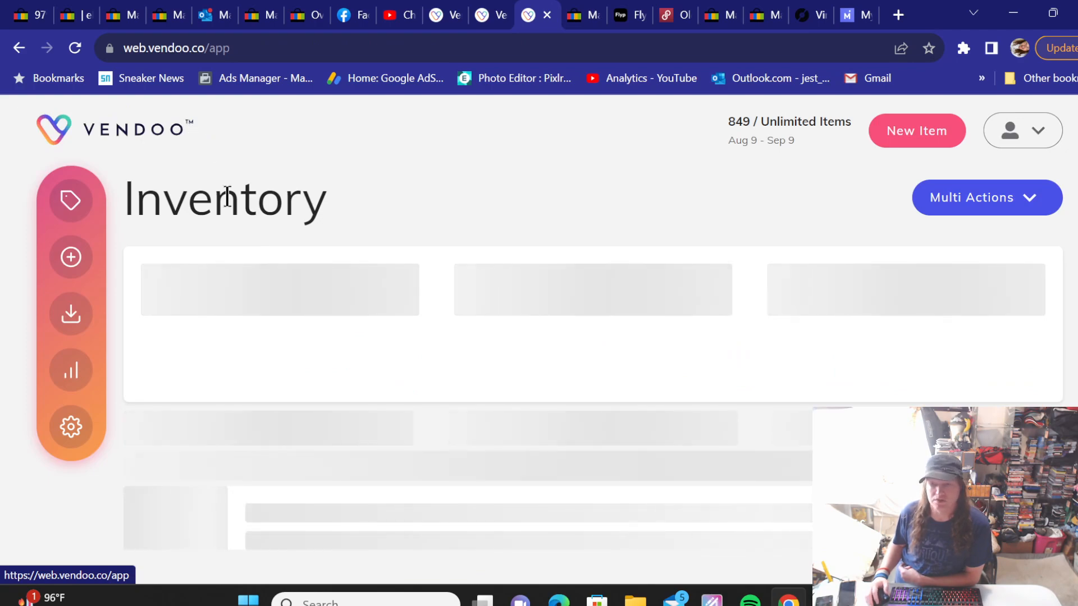
scroll(157, 225, "down", 8)
scroll(146, 241, "down", 10)
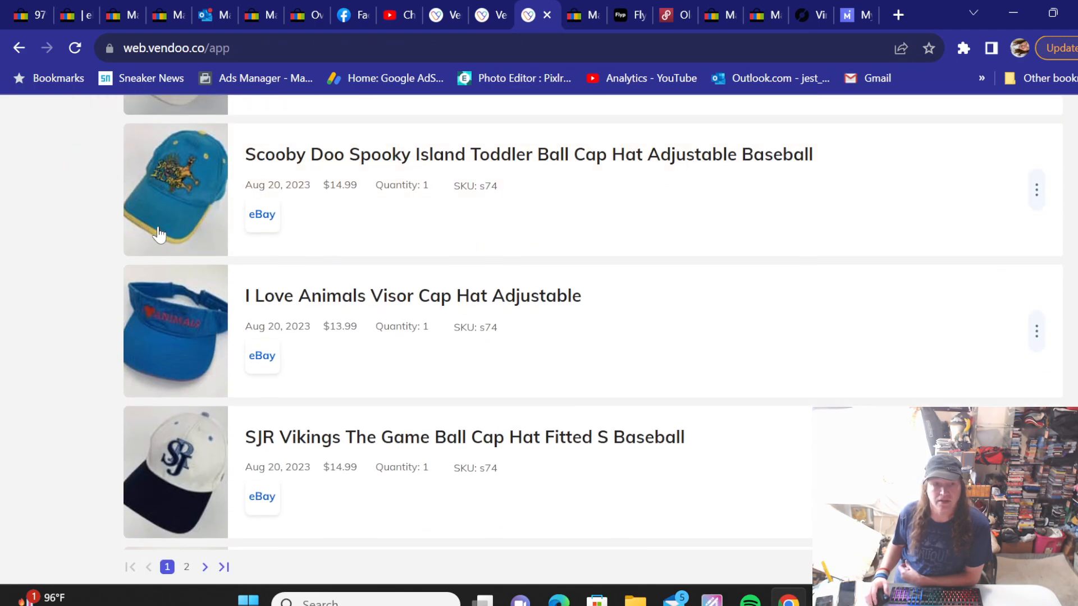
scroll(128, 254, "up", 5)
scroll(128, 256, "up", 5)
scroll(128, 255, "up", 5)
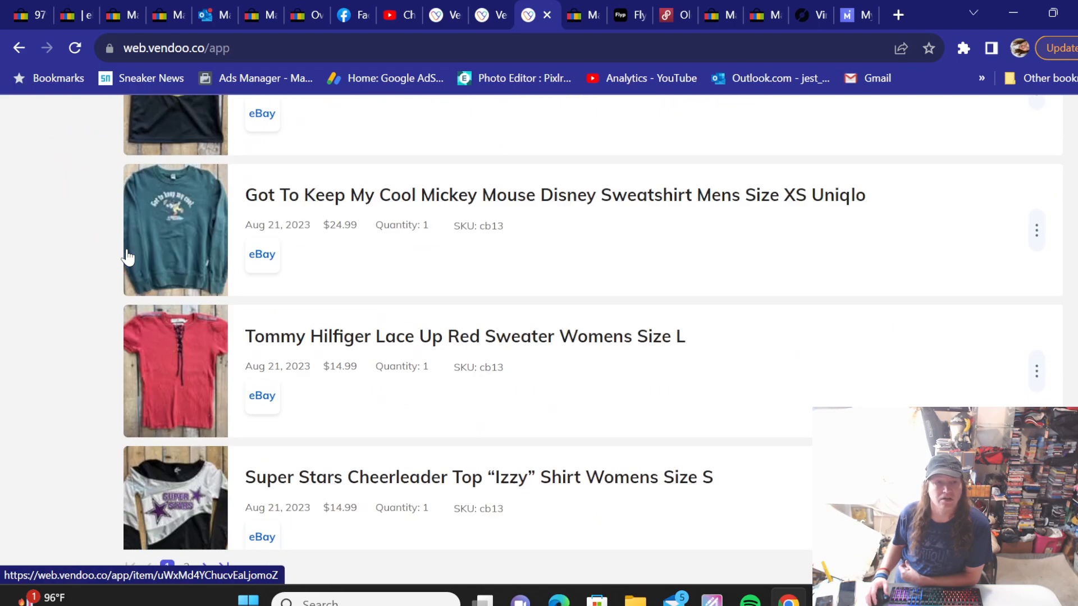
scroll(128, 256, "up", 5)
scroll(128, 256, "up", 5)
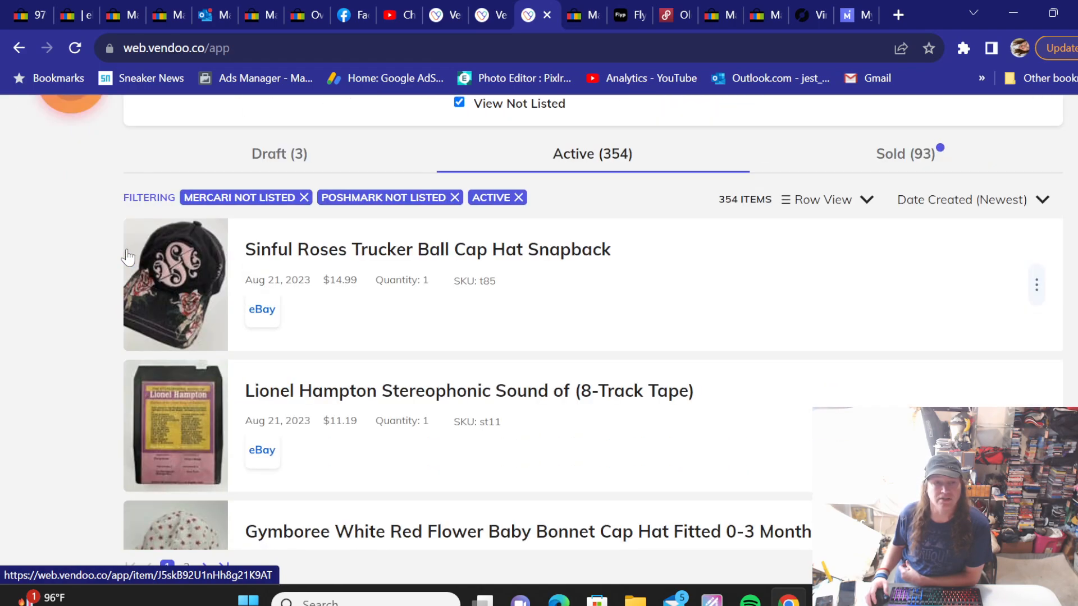
scroll(128, 257, "down", 5)
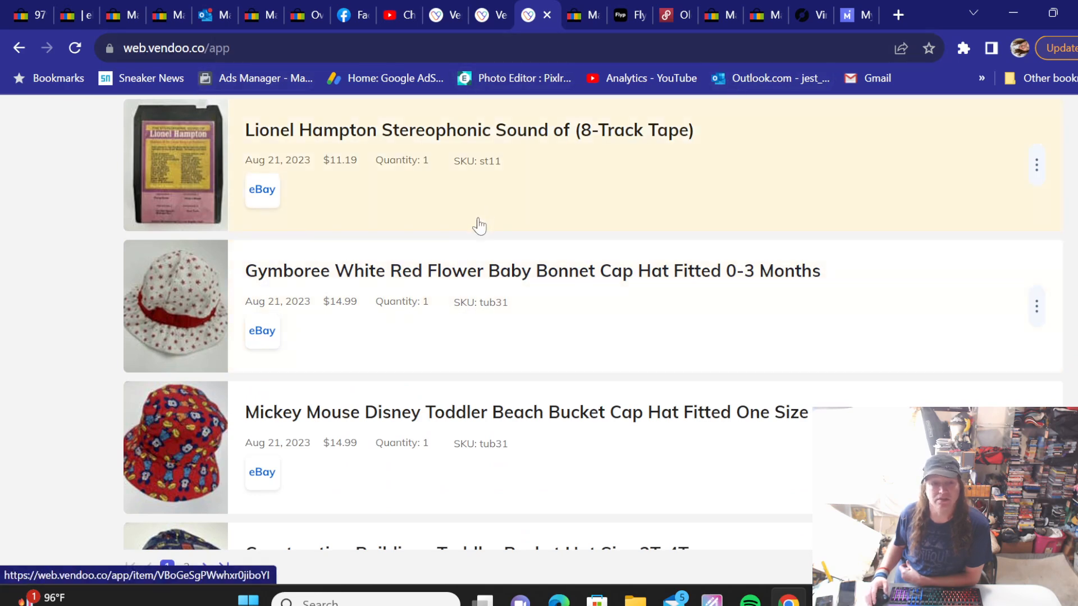
scroll(443, 261, "down", 1)
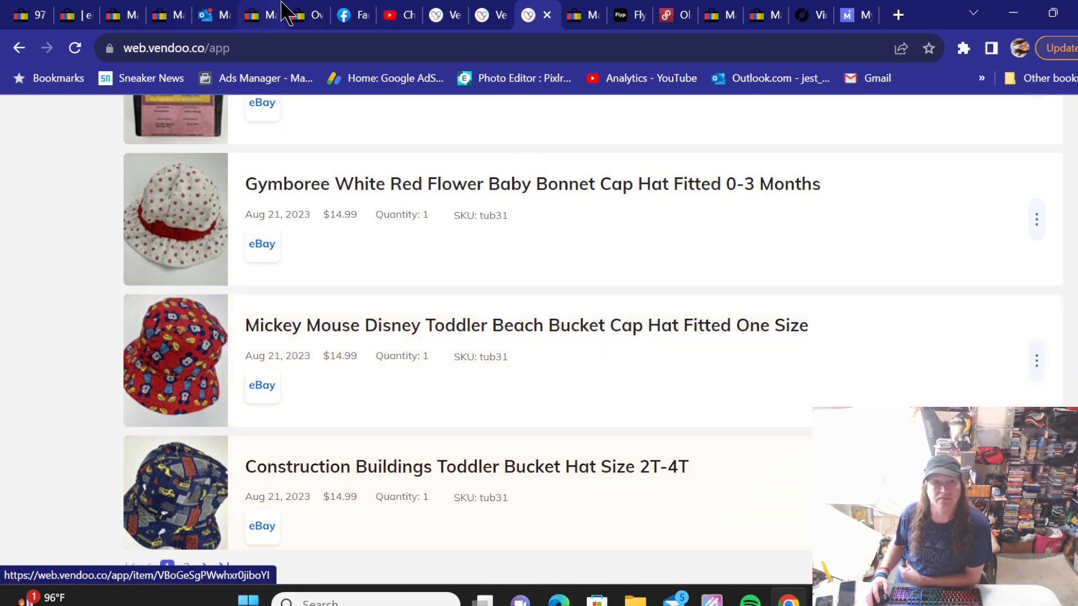
Step: Switch to eBay Seller Hub, open the performance summary and review the 31-day sales chart and sales totals
left_click(296, 15)
mouse_move(391, 212)
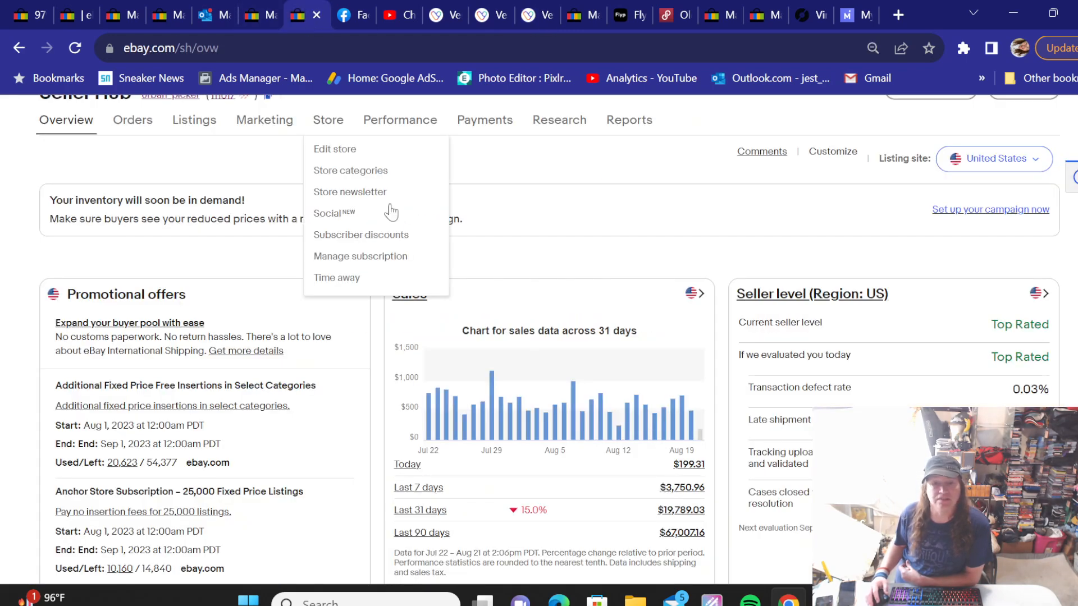
left_click(396, 120)
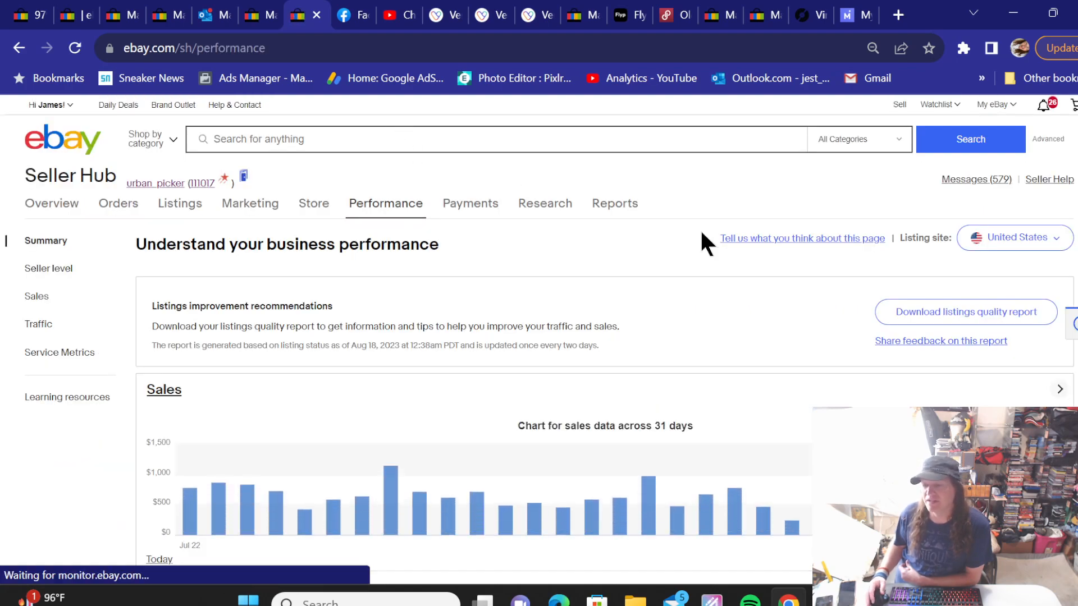
scroll(701, 233, "down", 2)
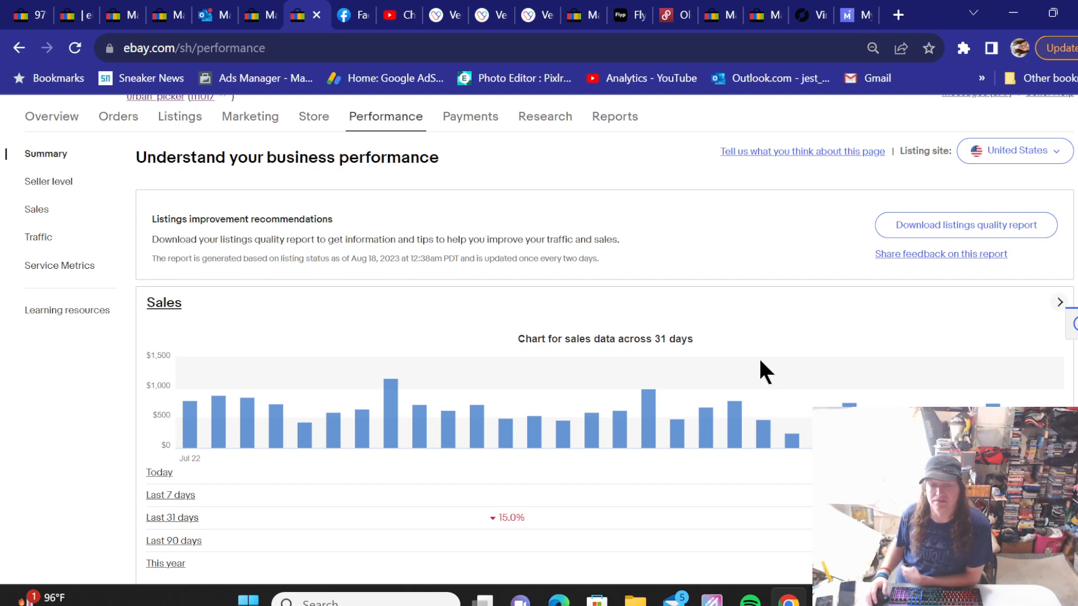
scroll(686, 279, "down", 1)
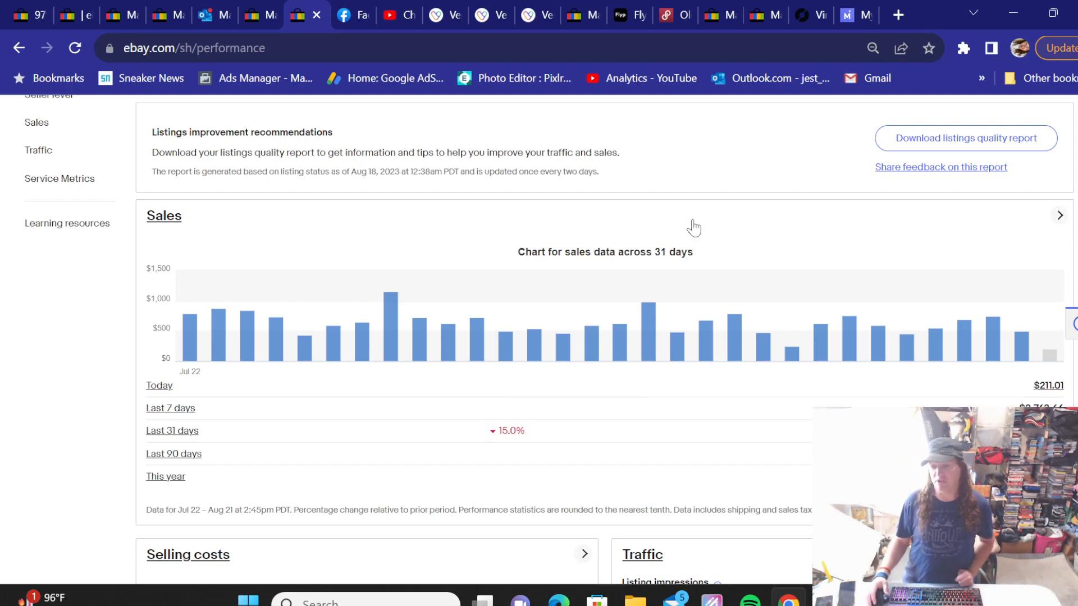
left_click(826, 600)
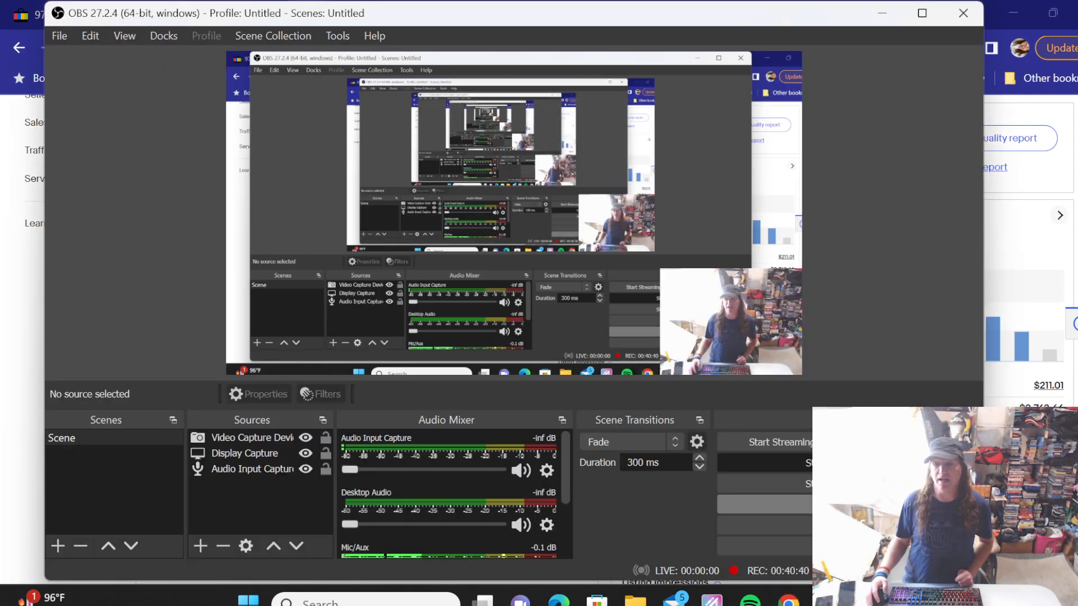